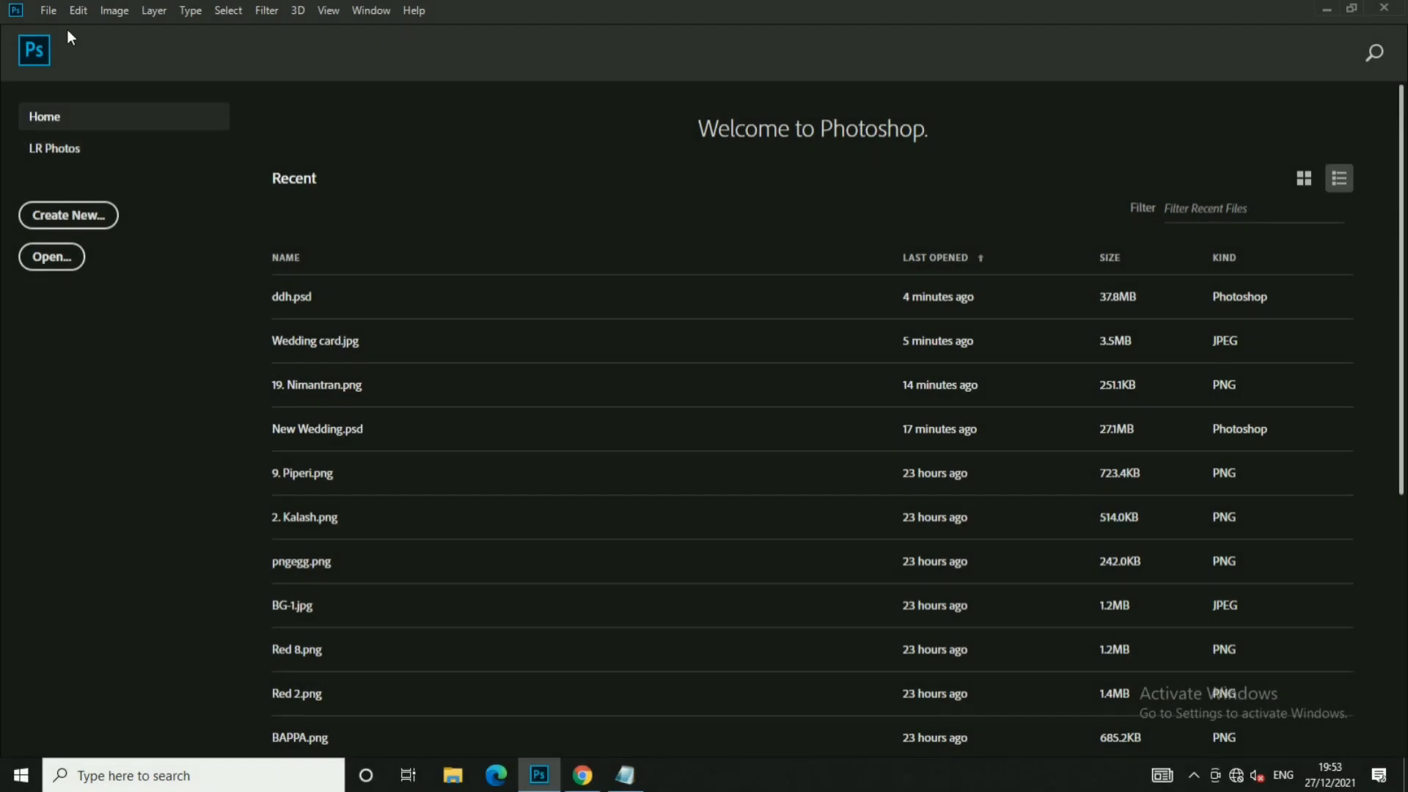
# - Create a new 'Wedding Card Design' document, 2000 × 2800 px at 300 ppi
pyautogui.click(52, 11)
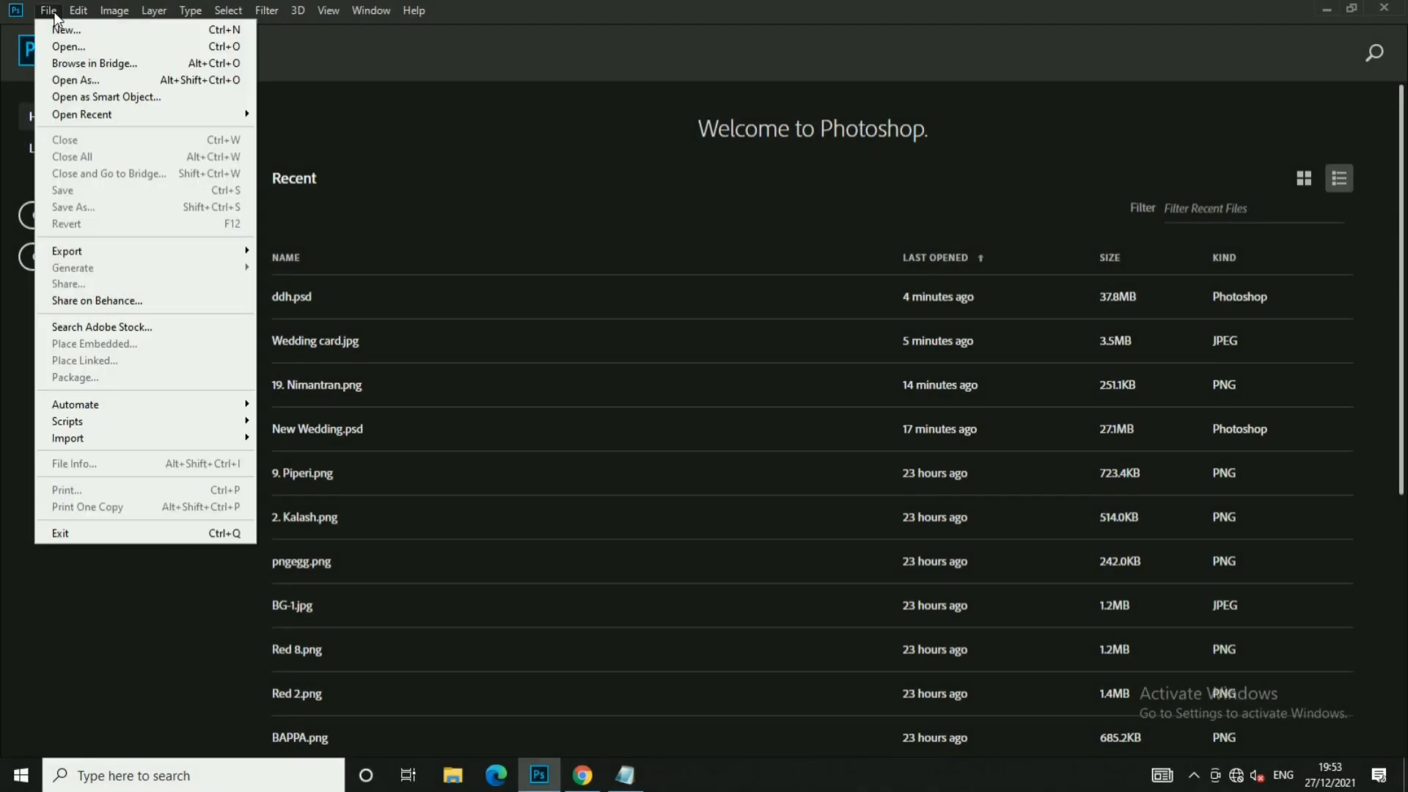
pyautogui.click(87, 29)
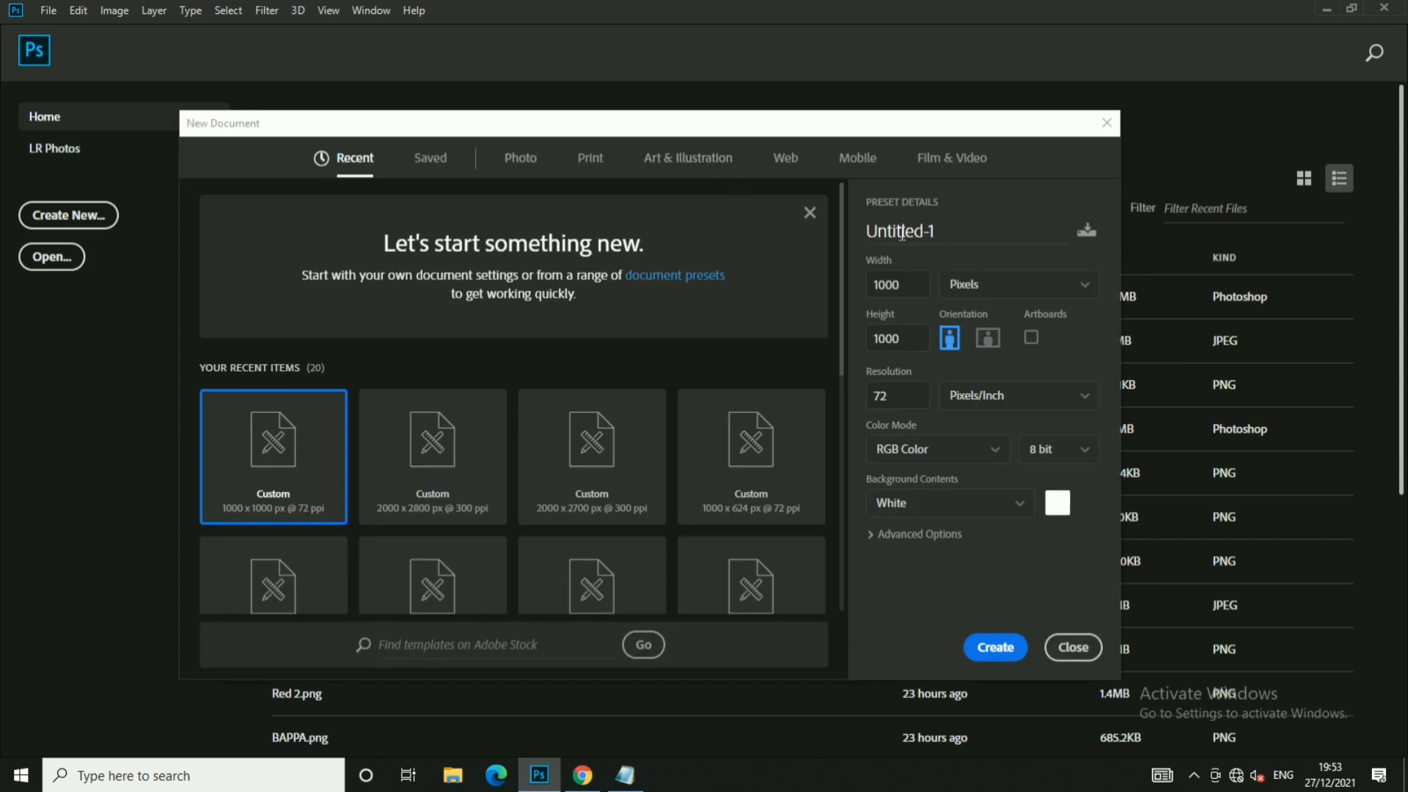
pyautogui.click(973, 245)
pyautogui.write('Wedding Card Design')
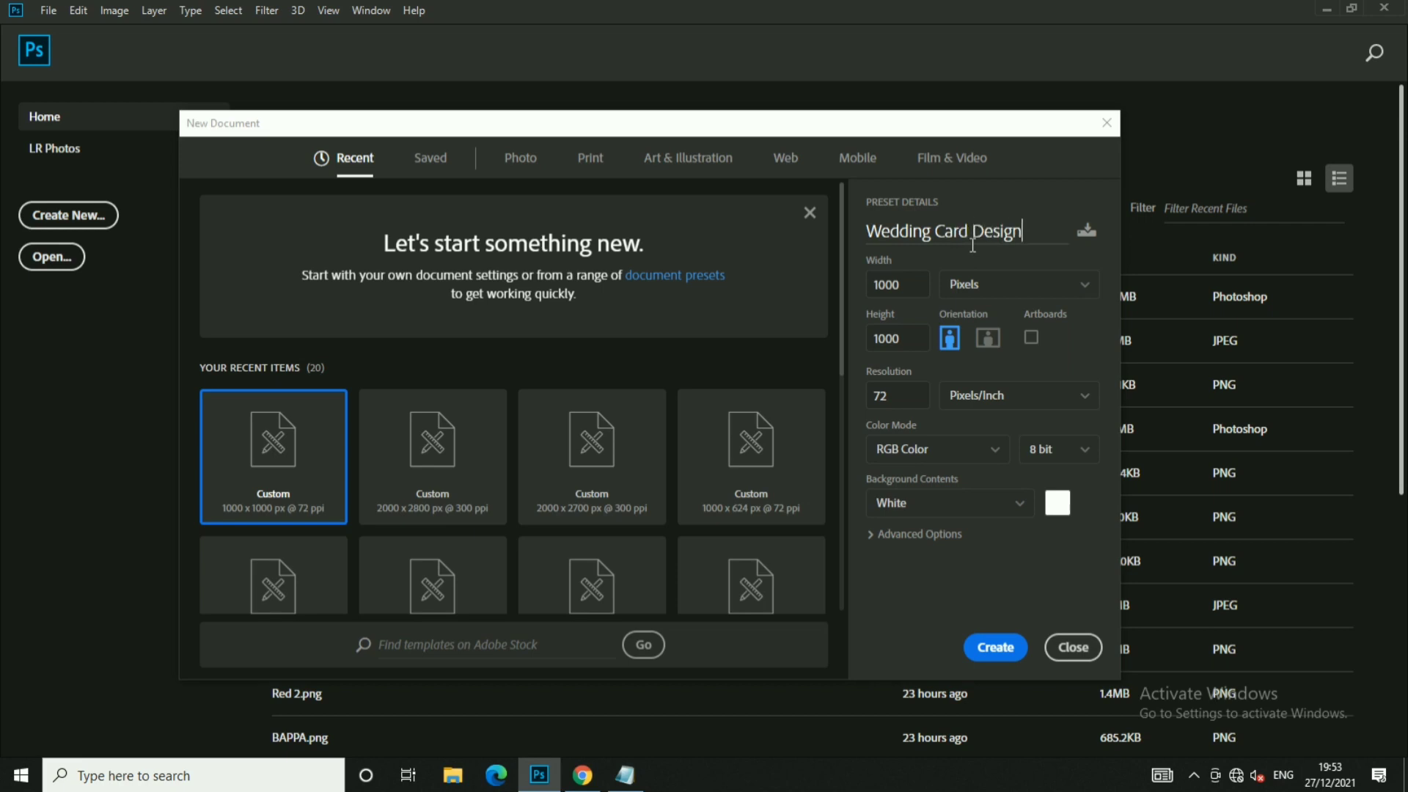
pyautogui.click(968, 281)
pyautogui.click(919, 286)
pyautogui.click(916, 348)
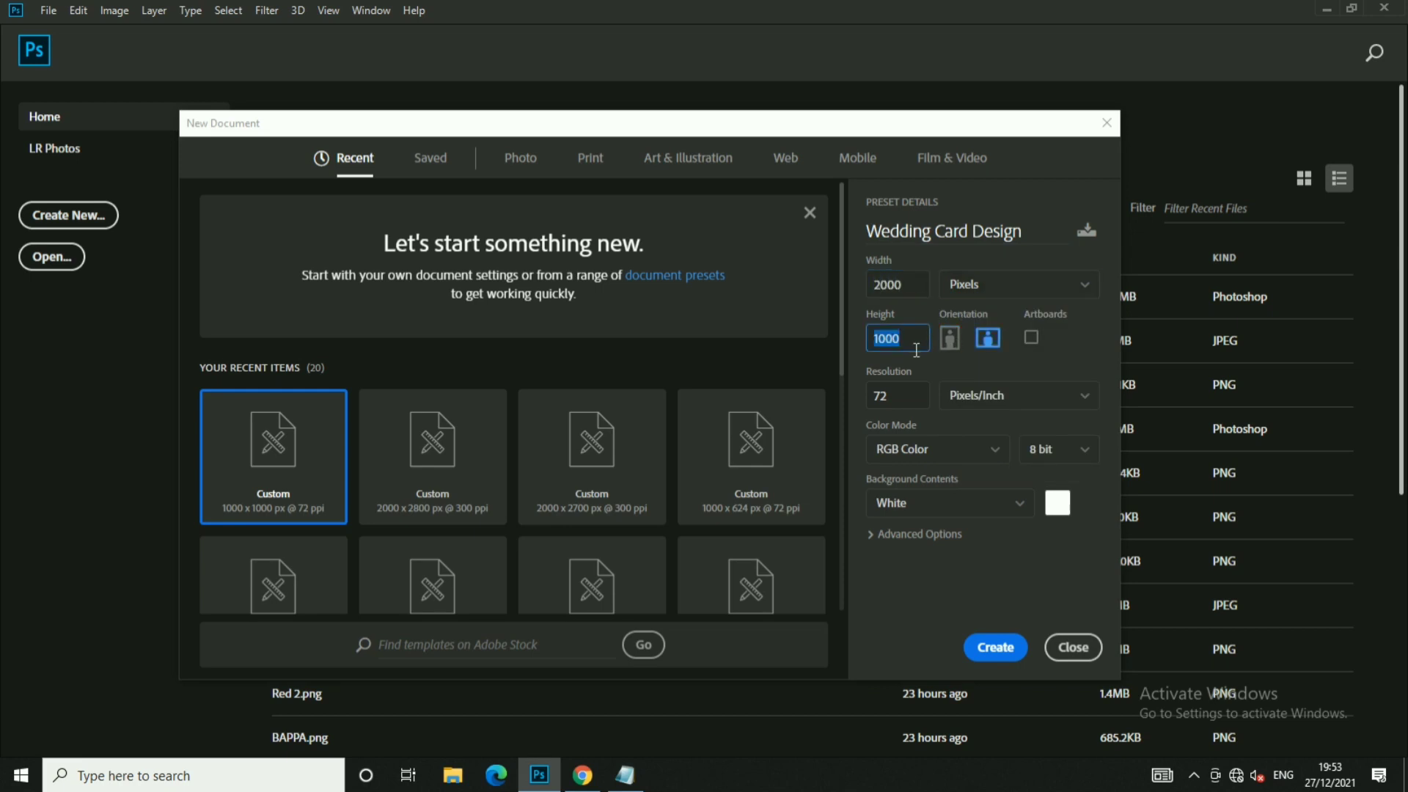
pyautogui.write('2800')
pyautogui.click(917, 396)
pyautogui.write('300')
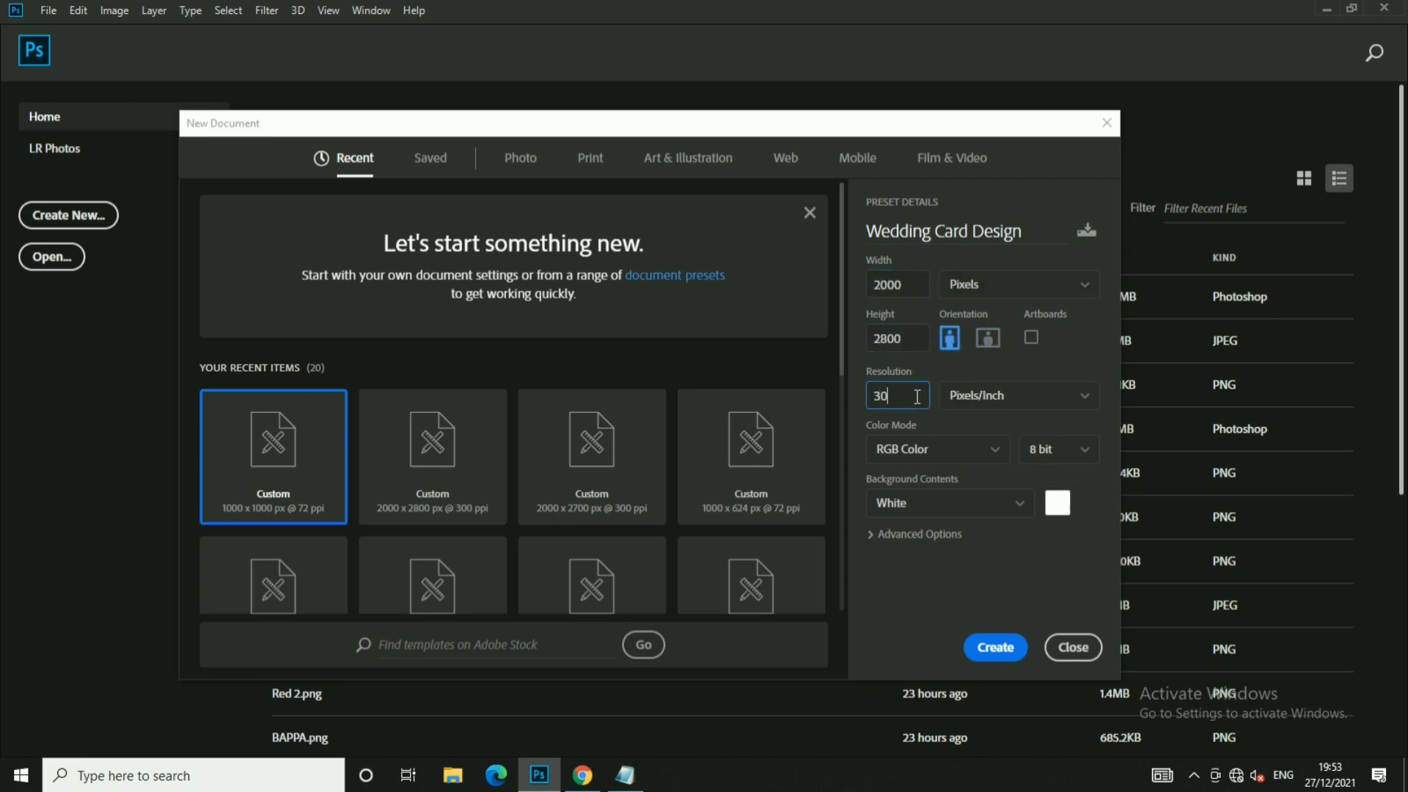
pyautogui.click(995, 649)
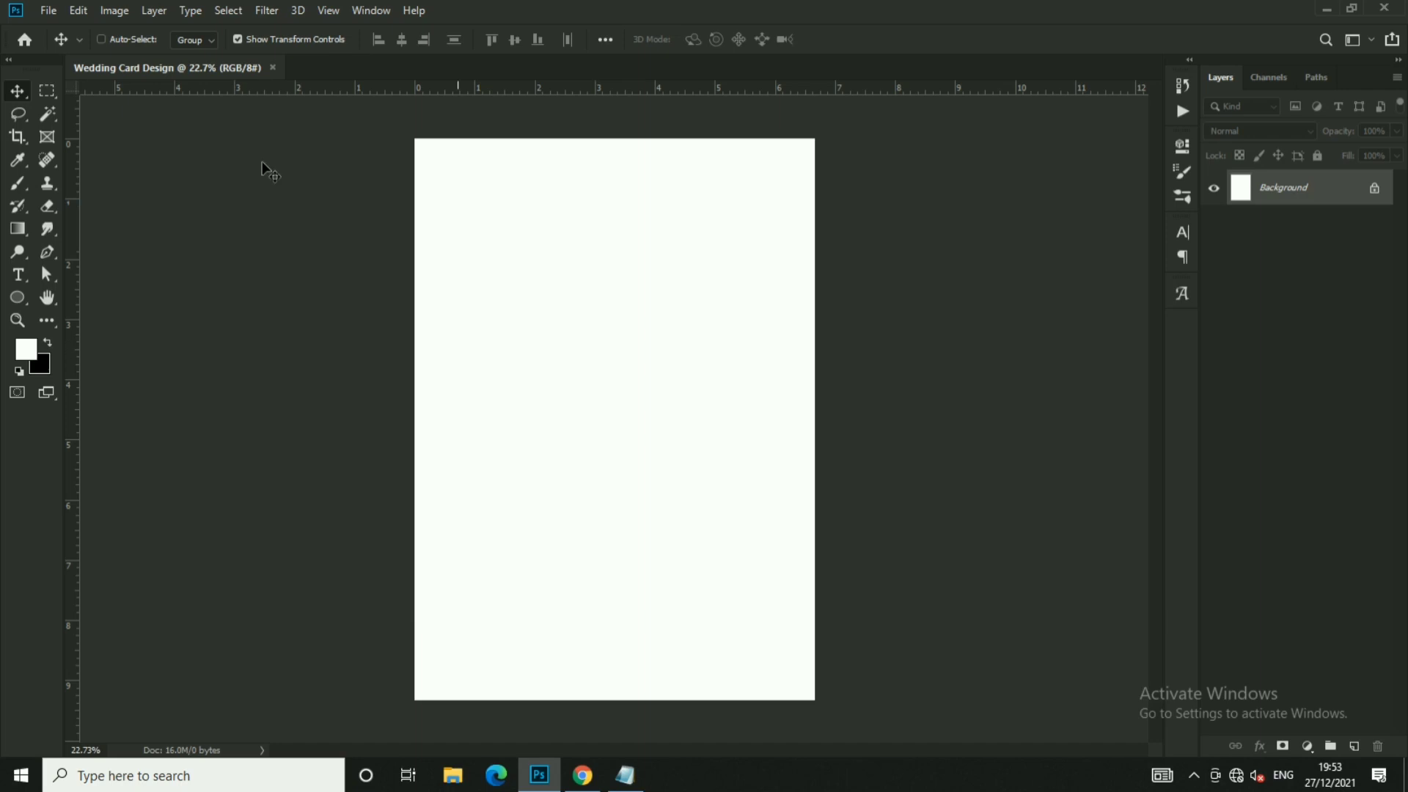
# - Open Bapppa.jpg from the Wed Card Dec folder
pyautogui.click(44, 10)
pyautogui.click(66, 46)
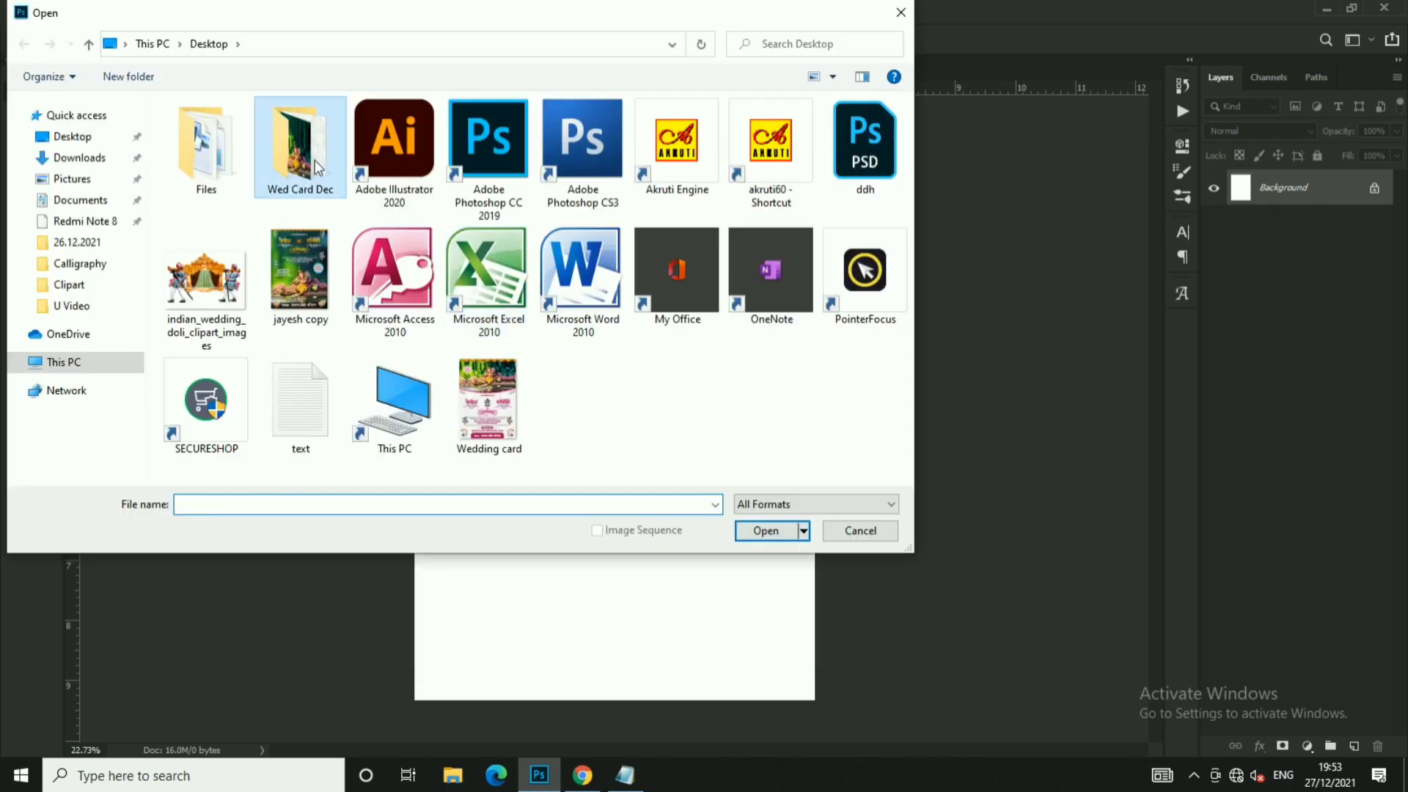
pyautogui.doubleClick(300, 143)
pyautogui.click(394, 143)
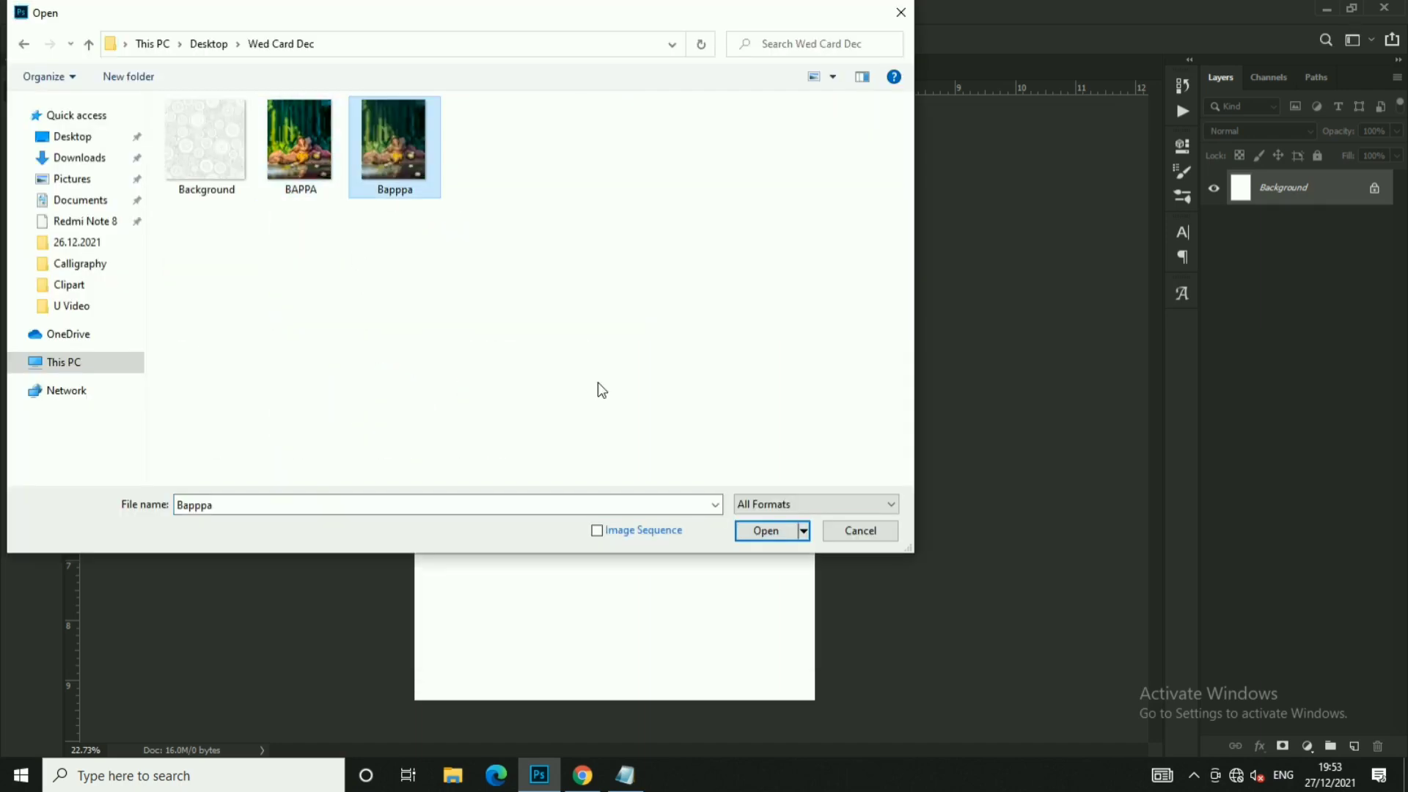
pyautogui.click(759, 530)
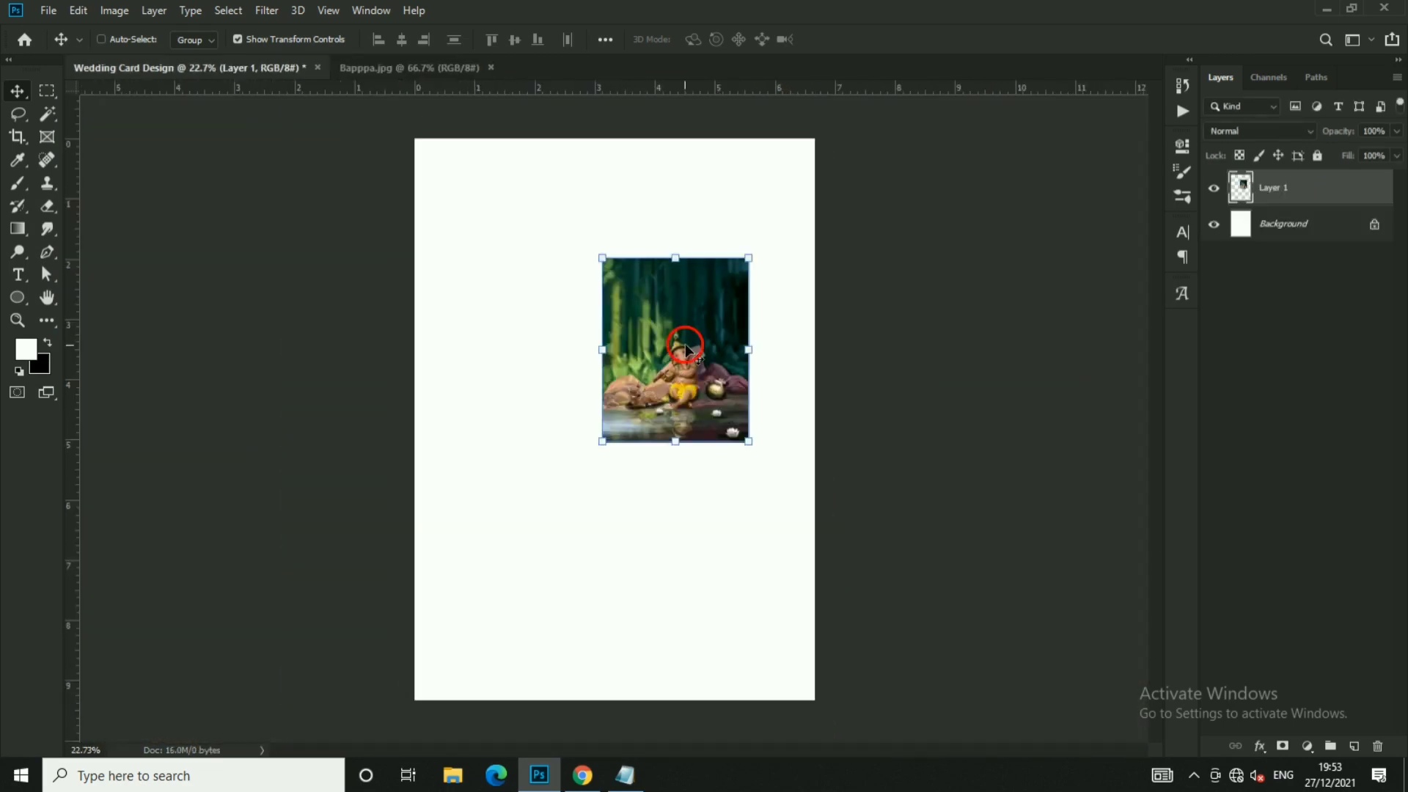
# - Drag the Ganesha image onto the top of the wedding card, then return to Bapppa.jpg
pyautogui.moveTo(523, 189); pyautogui.dragTo(570, 163)
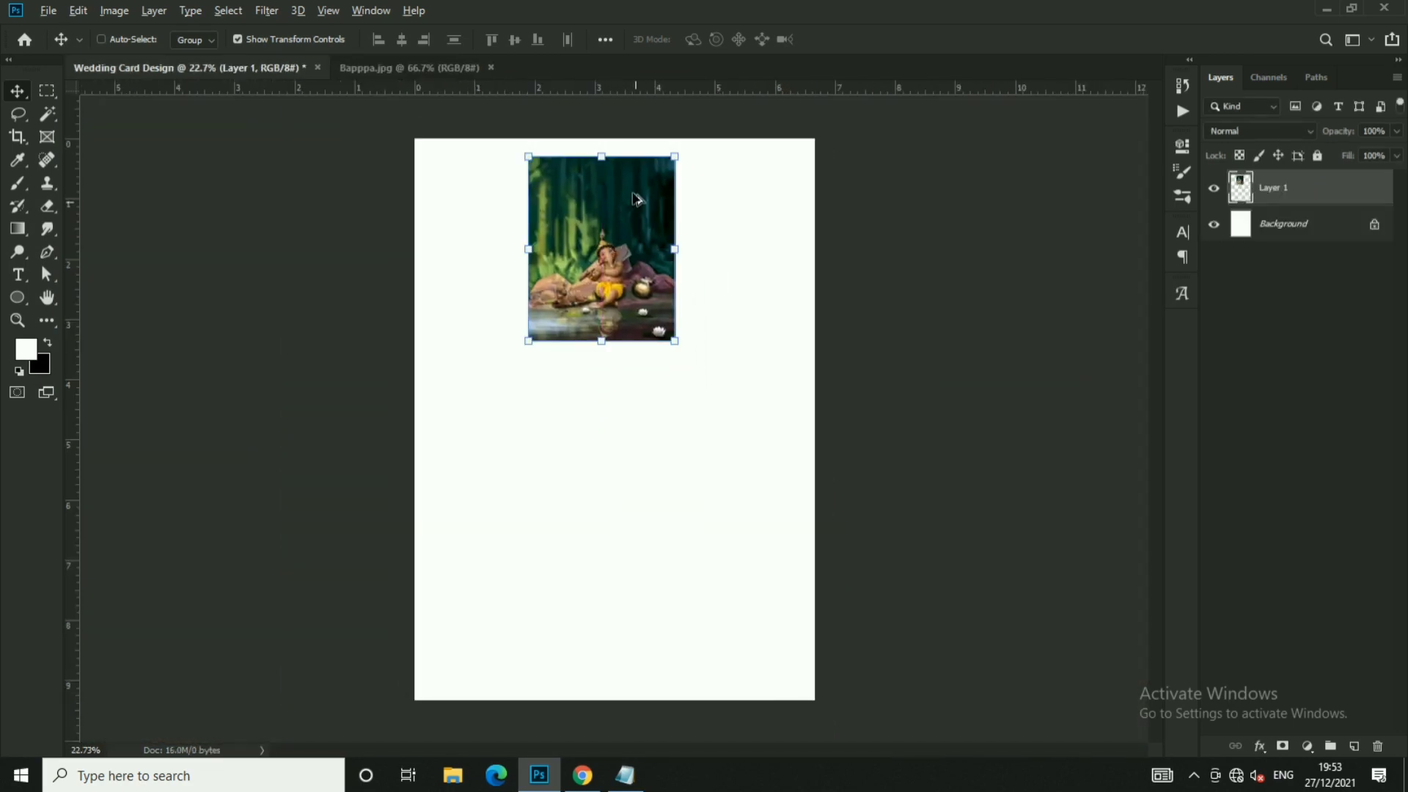
pyautogui.hotkey('ctrl', '0')
pyautogui.click(266, 10)
pyautogui.click(304, 116)
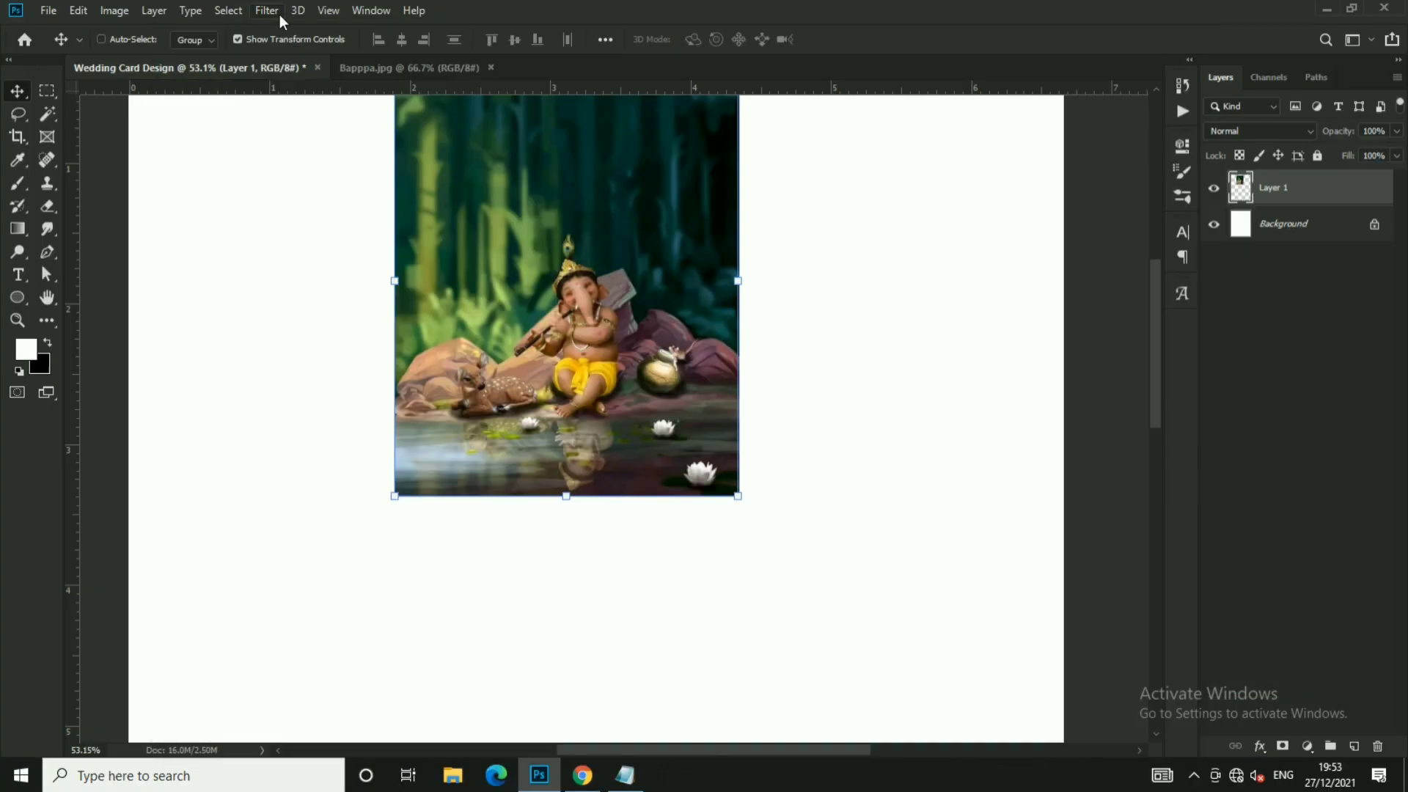
pyautogui.click(405, 68)
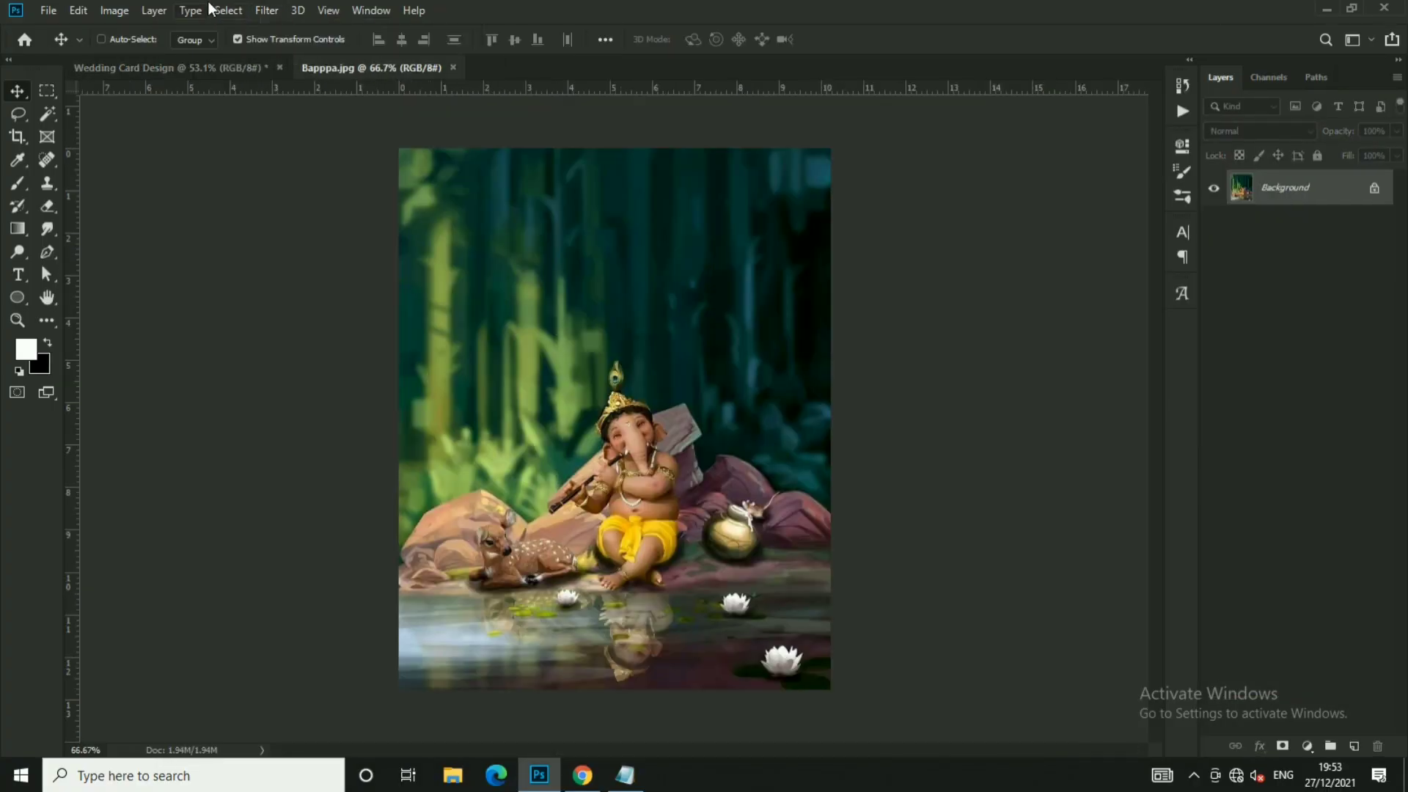
# - Apply Oil Paint (Cleanliness 1.4, Scale 0.6) to the Ganesha image and duplicate its Background layer
pyautogui.click(266, 10)
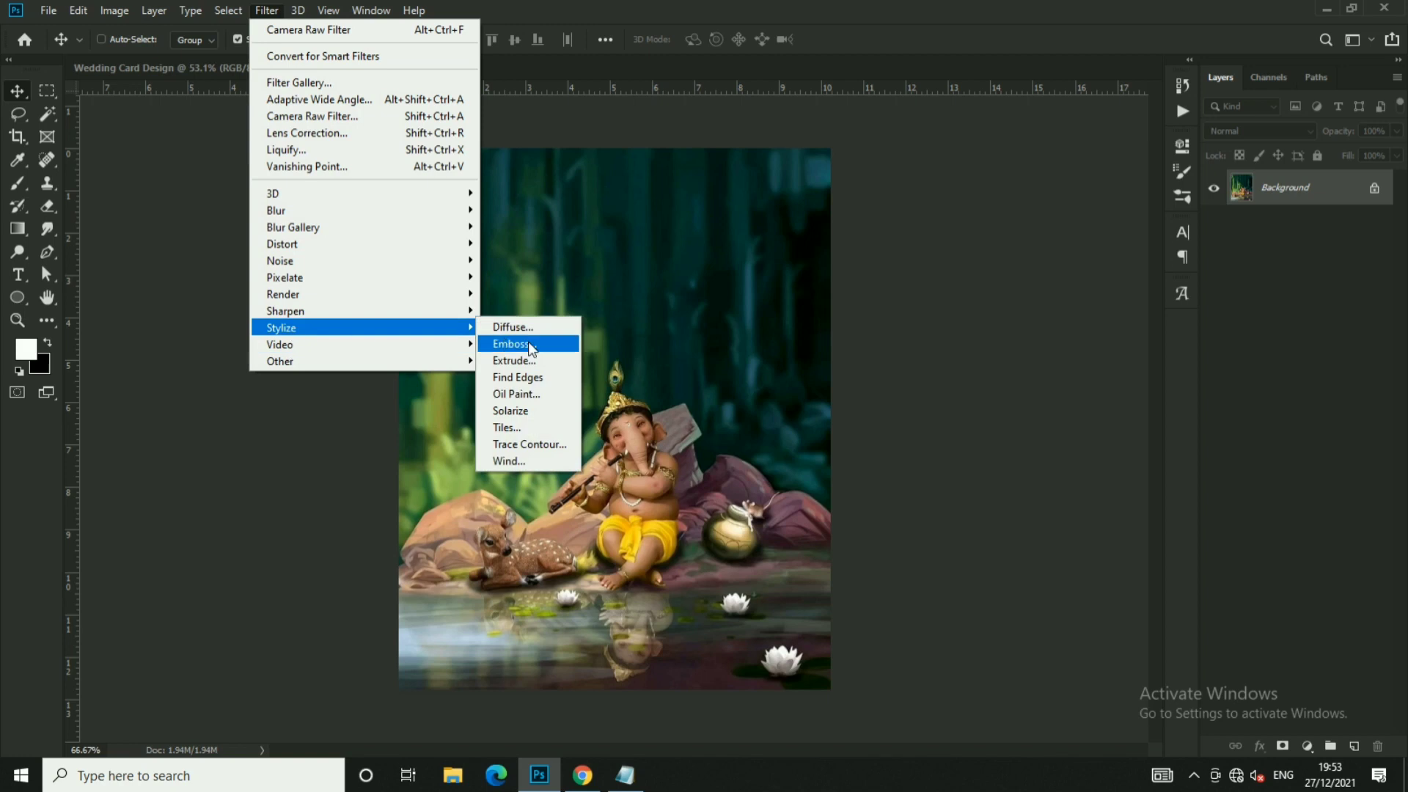
pyautogui.click(513, 398)
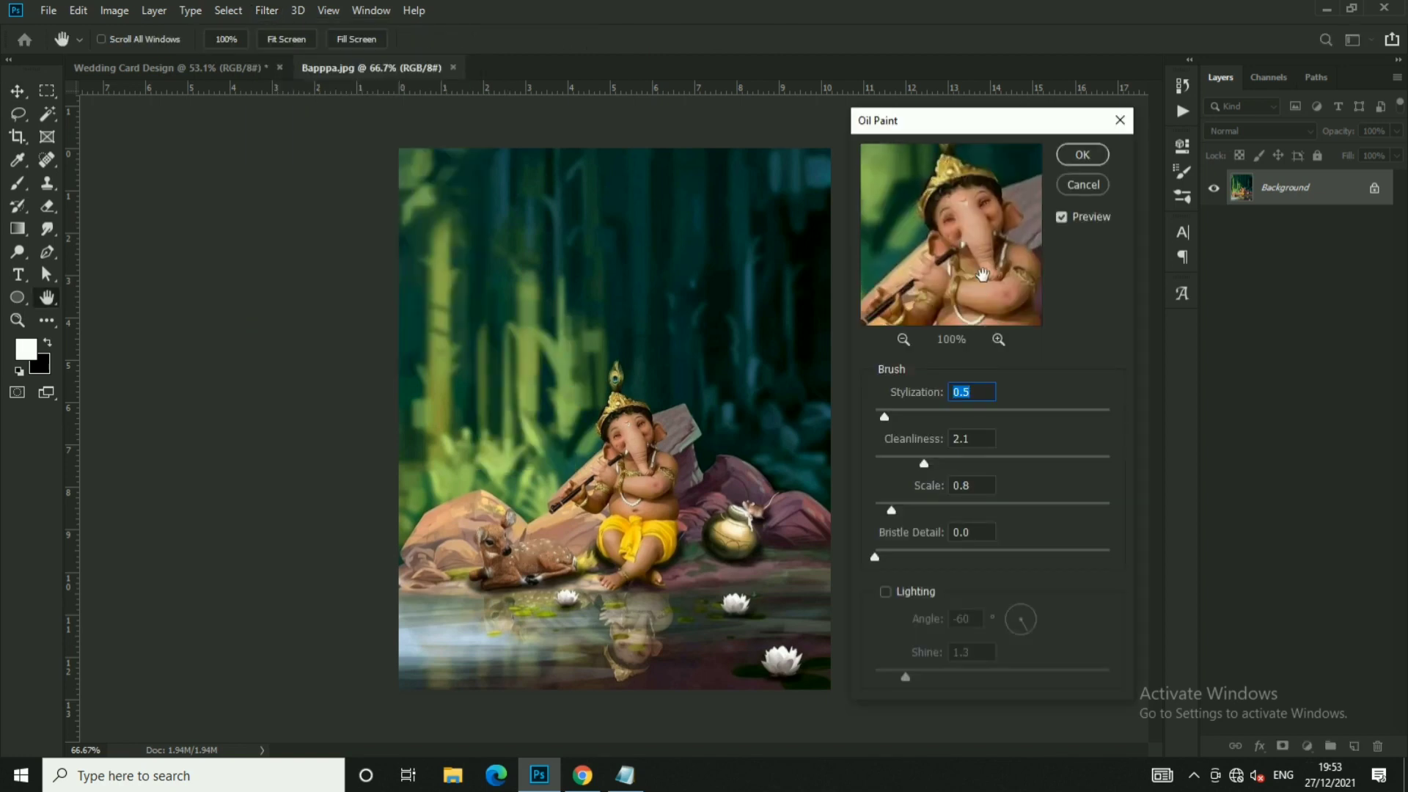
pyautogui.moveTo(976, 214); pyautogui.dragTo(981, 239)
pyautogui.write('0.6')
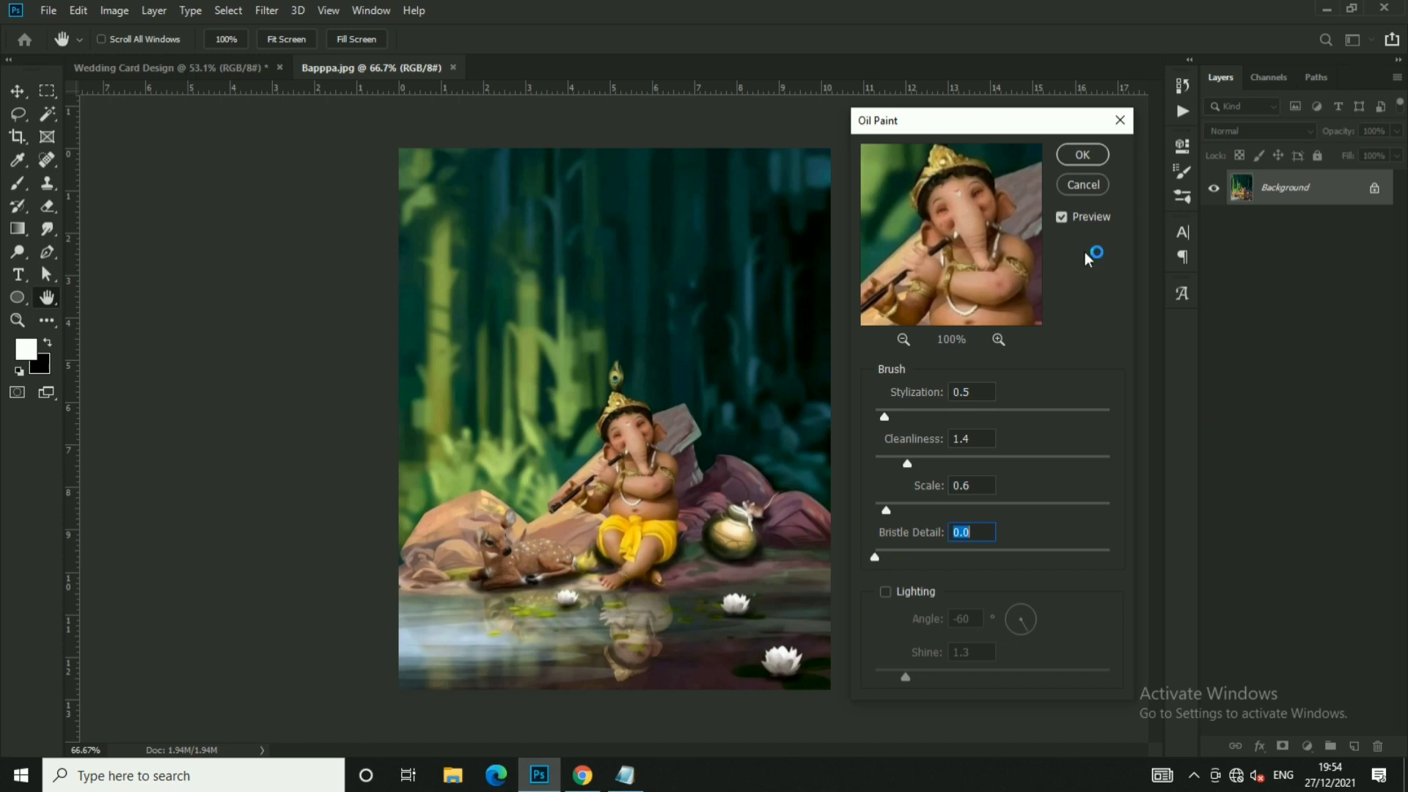
pyautogui.click(1083, 155)
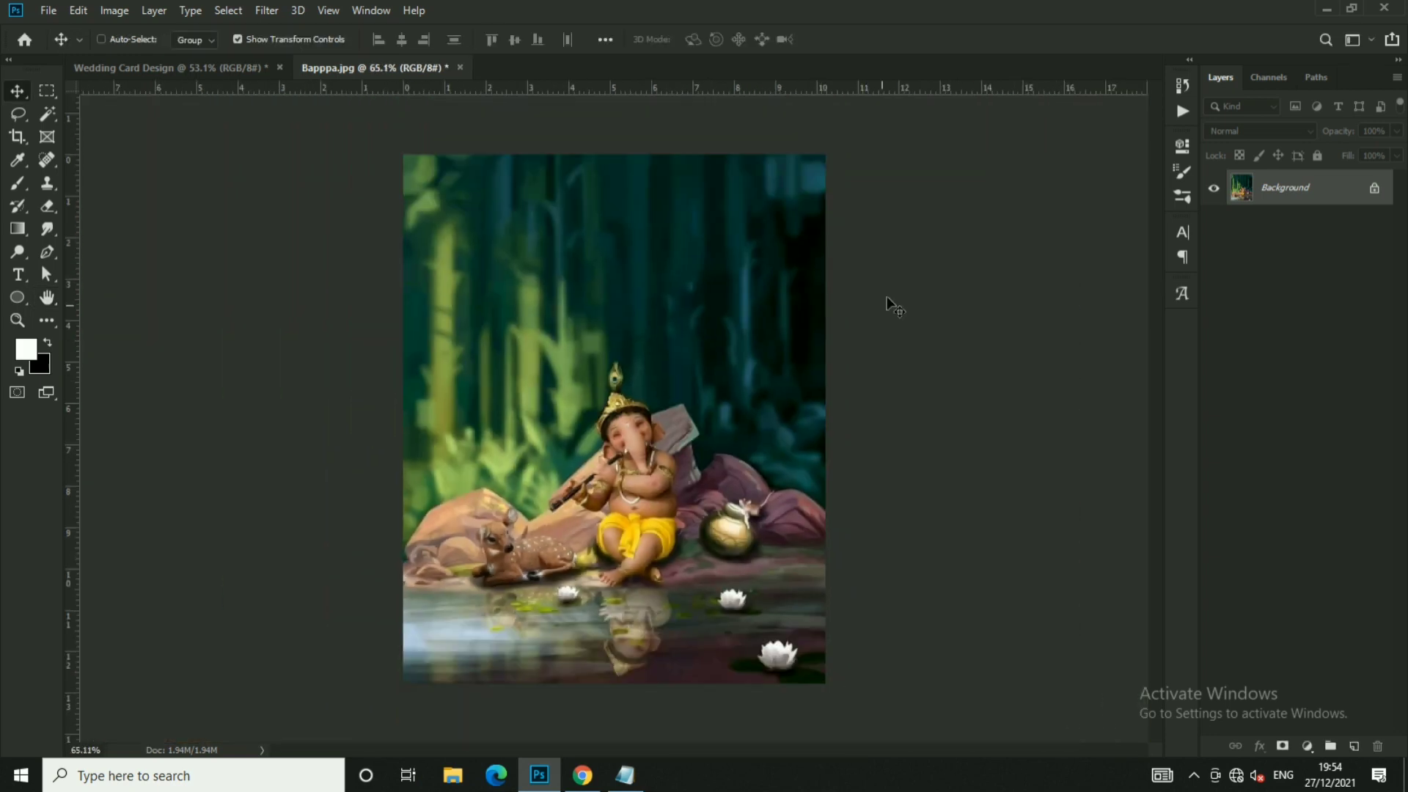
pyautogui.moveTo(1313, 188); pyautogui.dragTo(1354, 746)
# - In Camera Raw, set Exposure +0.20, Clarity +33 and Vibrance +22, raising shadows and lowering whites
pyautogui.click(228, 10)
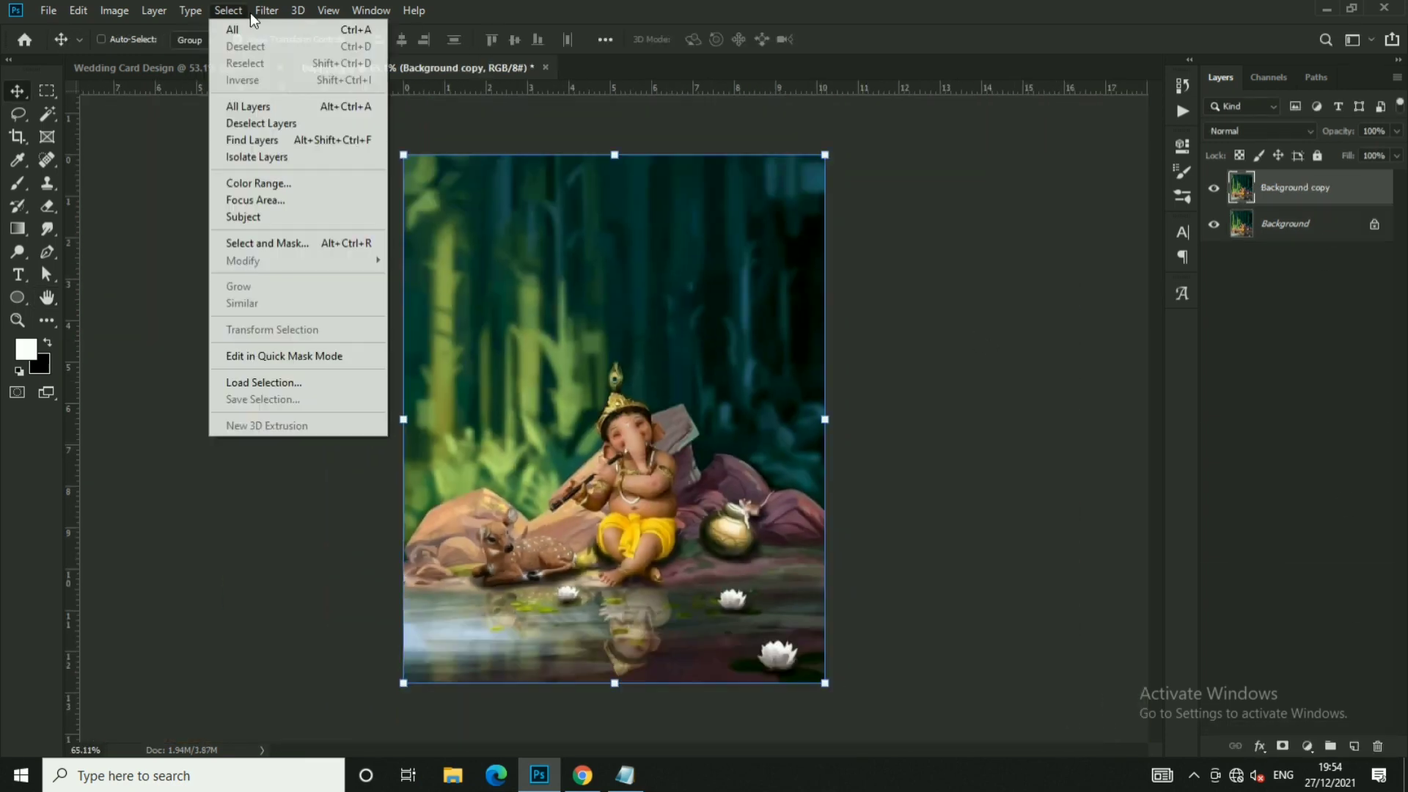
pyautogui.click(301, 117)
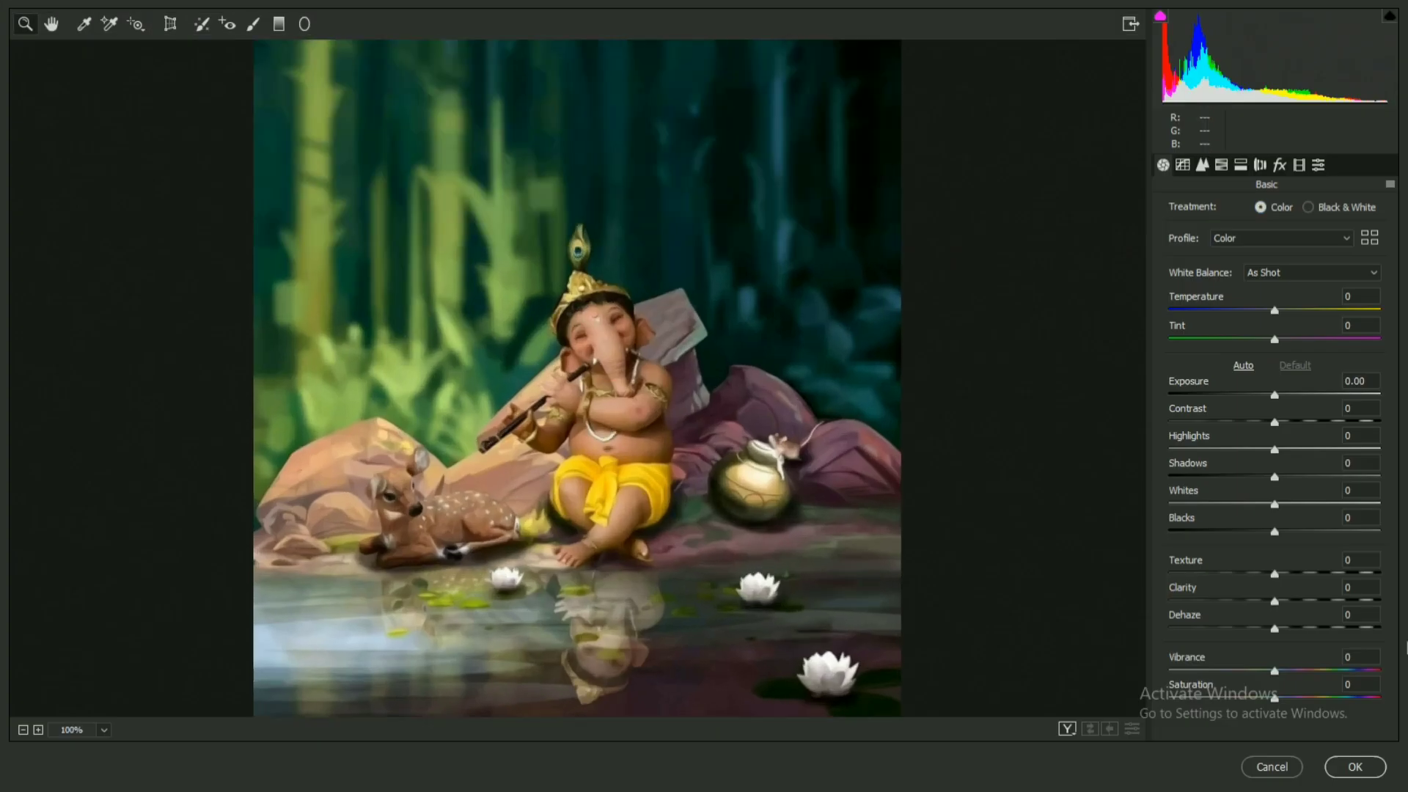
pyautogui.moveTo(1291, 605); pyautogui.dragTo(1310, 602)
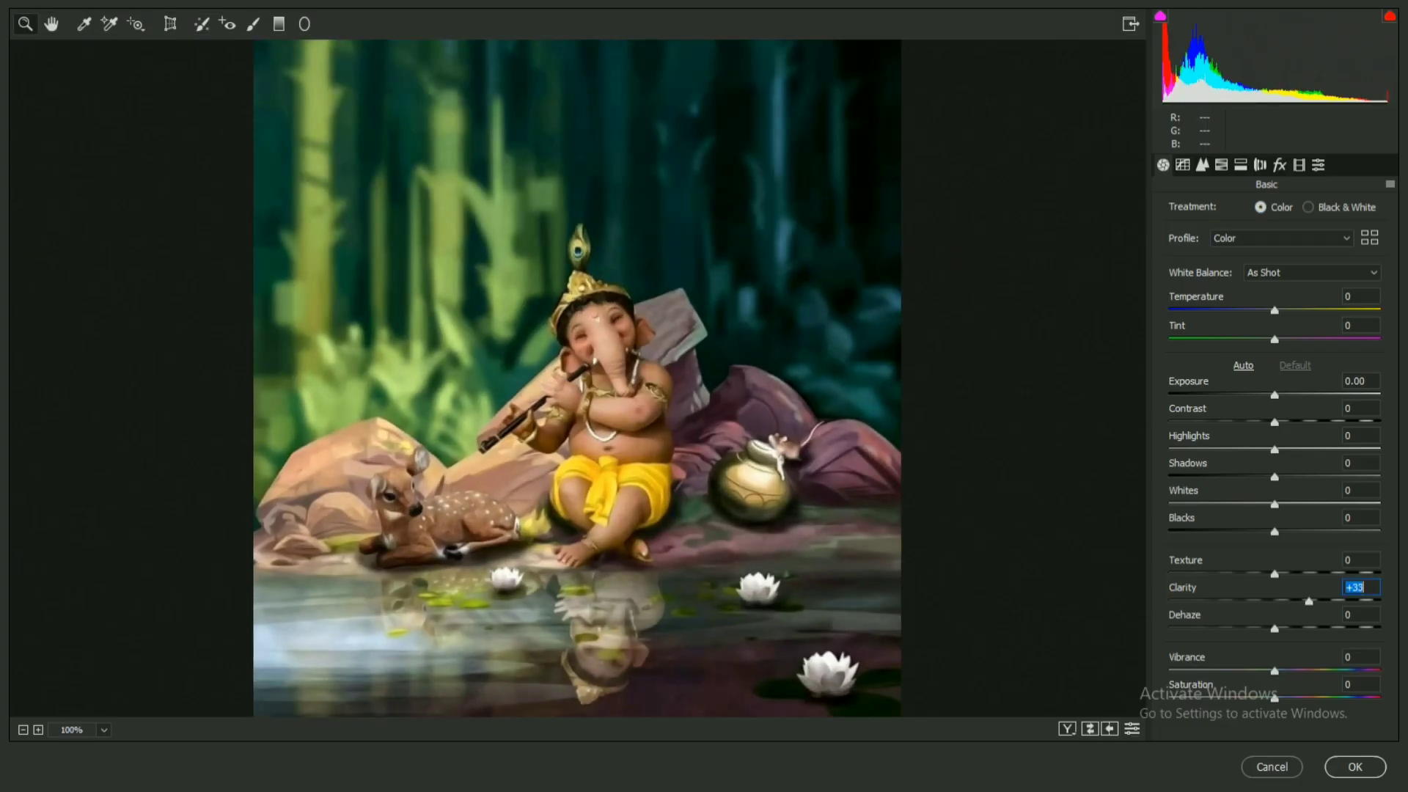
pyautogui.moveTo(1275, 477); pyautogui.dragTo(1312, 477)
pyautogui.moveTo(1275, 531); pyautogui.dragTo(1309, 535)
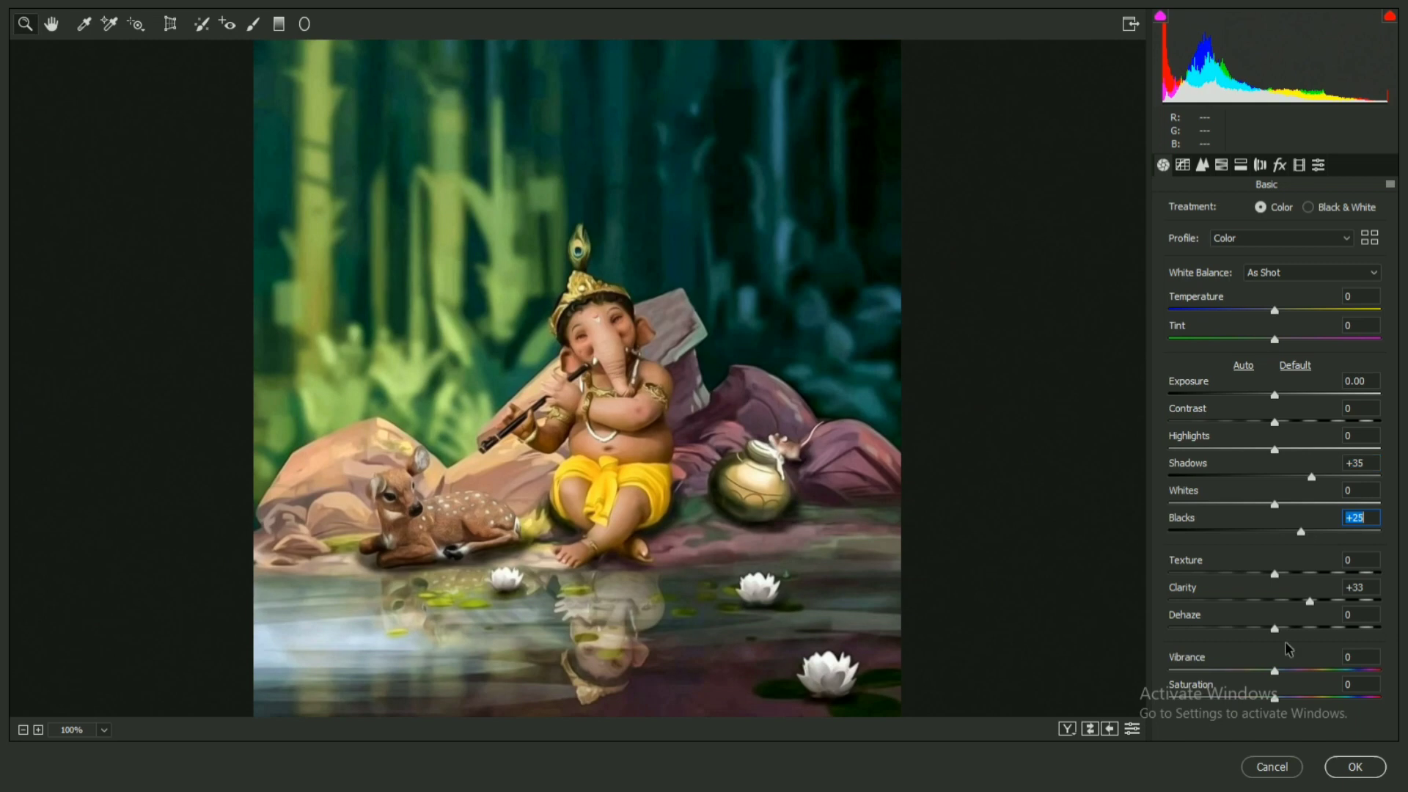
pyautogui.moveTo(1275, 671)
pyautogui.mouseDown()
pyautogui.moveTo(1299, 677)
pyautogui.moveTo(1295, 699)
pyautogui.mouseUp()
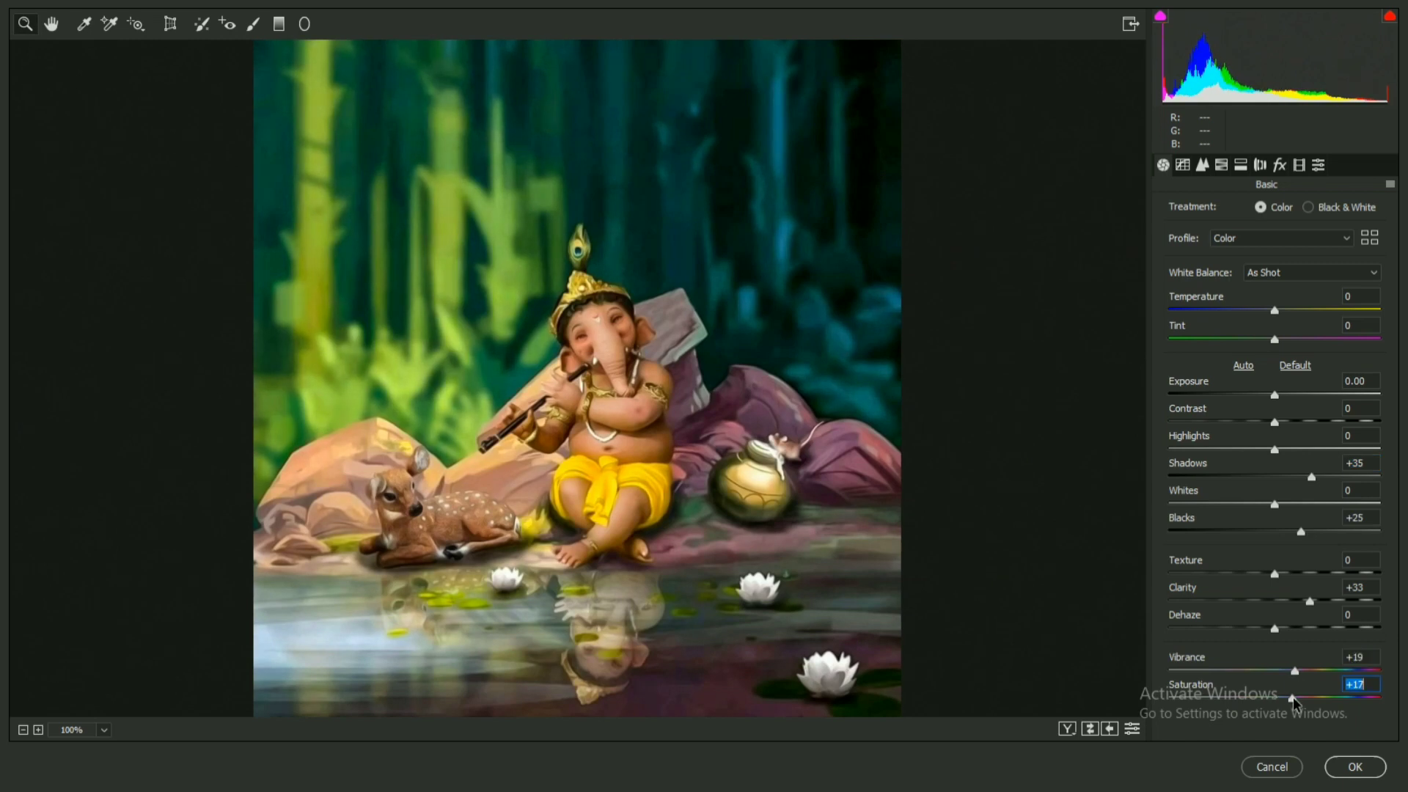
pyautogui.moveTo(1277, 503); pyautogui.dragTo(1261, 505)
pyautogui.moveTo(1274, 449); pyautogui.dragTo(1285, 449)
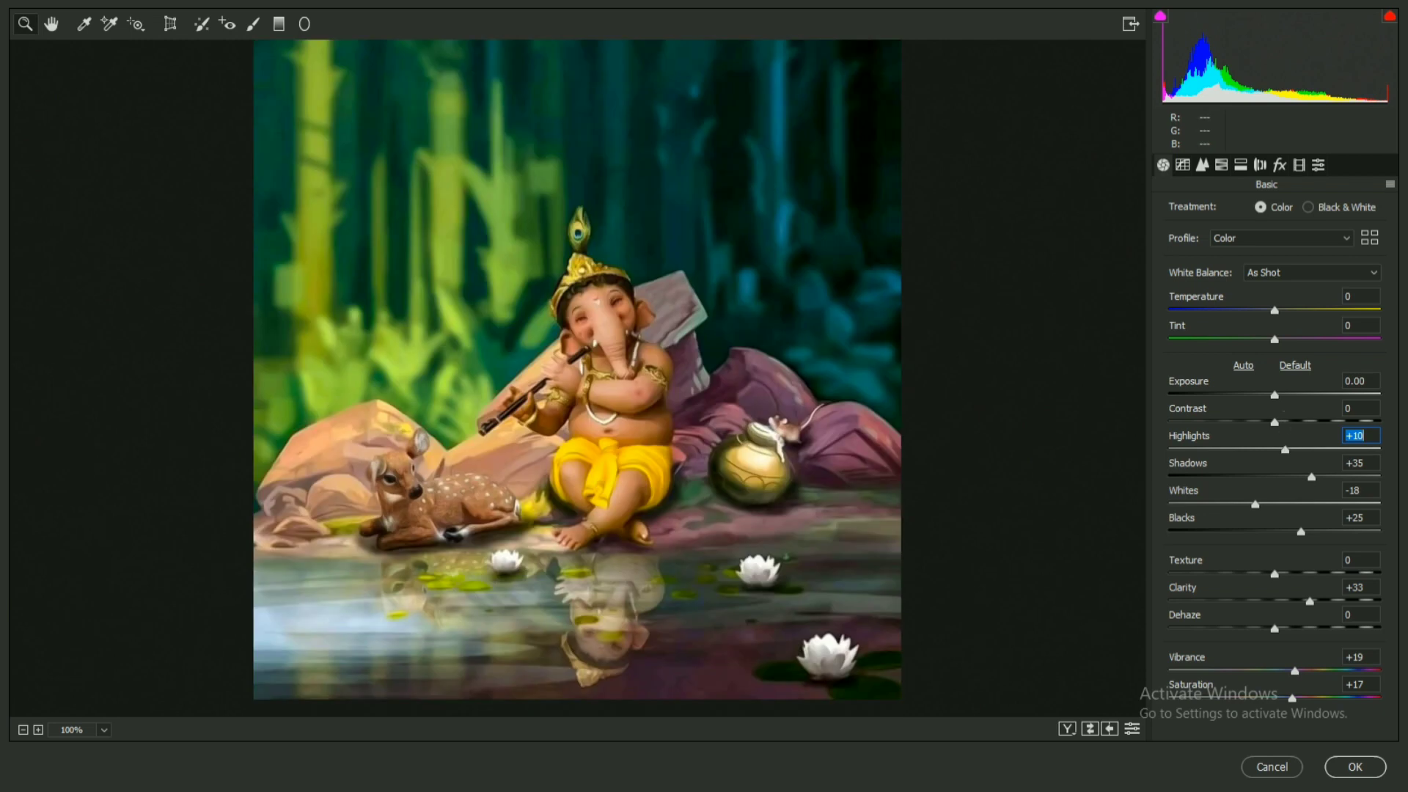
pyautogui.moveTo(1274, 395)
pyautogui.mouseDown()
pyautogui.moveTo(1285, 422)
pyautogui.moveTo(1271, 451)
pyautogui.moveTo(1308, 483)
pyautogui.moveTo(1251, 506)
pyautogui.moveTo(1289, 534)
pyautogui.mouseUp()
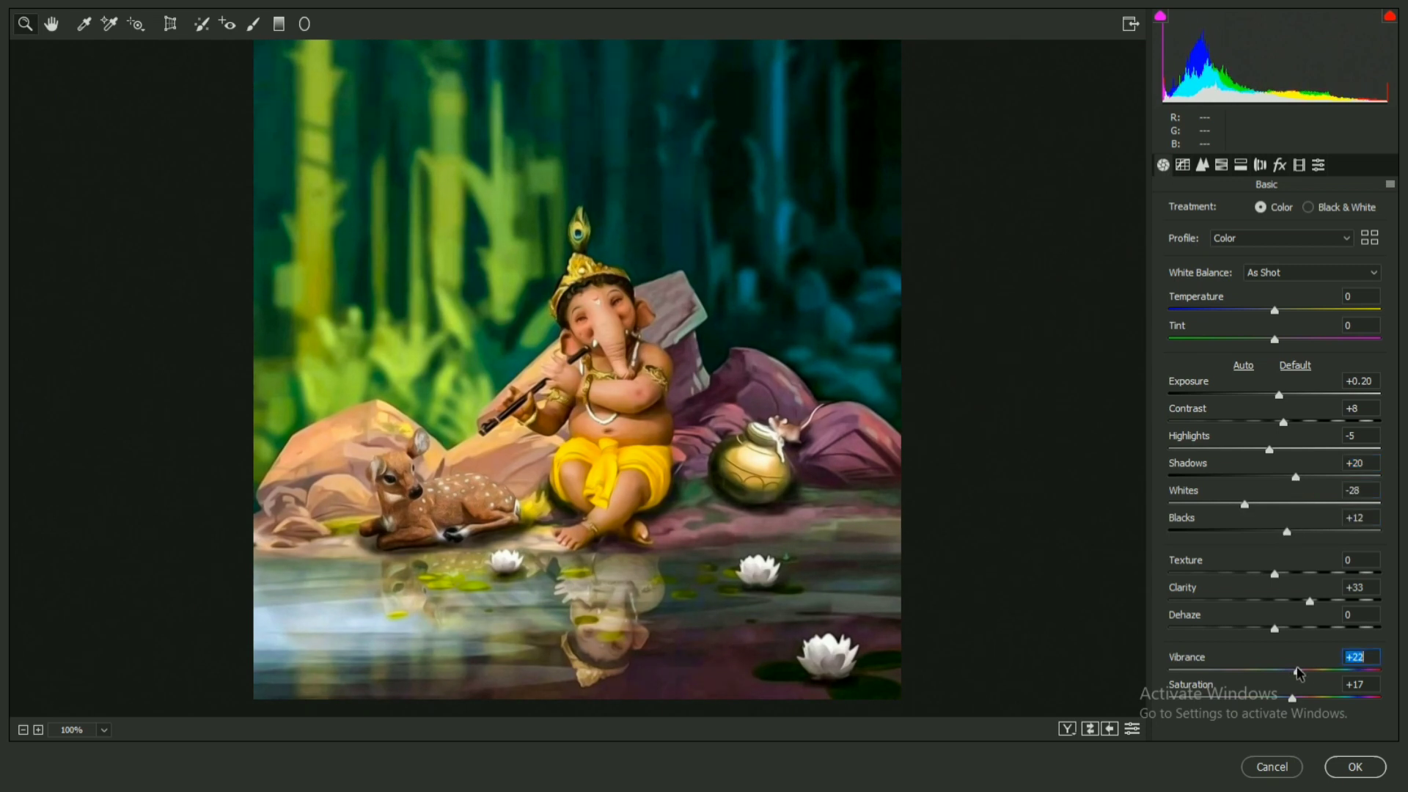
pyautogui.click(1182, 164)
# - Set sharpening detail 0, luminance noise reduction 31, luminance contrast 18 and colour noise reduction 12
pyautogui.click(1202, 165)
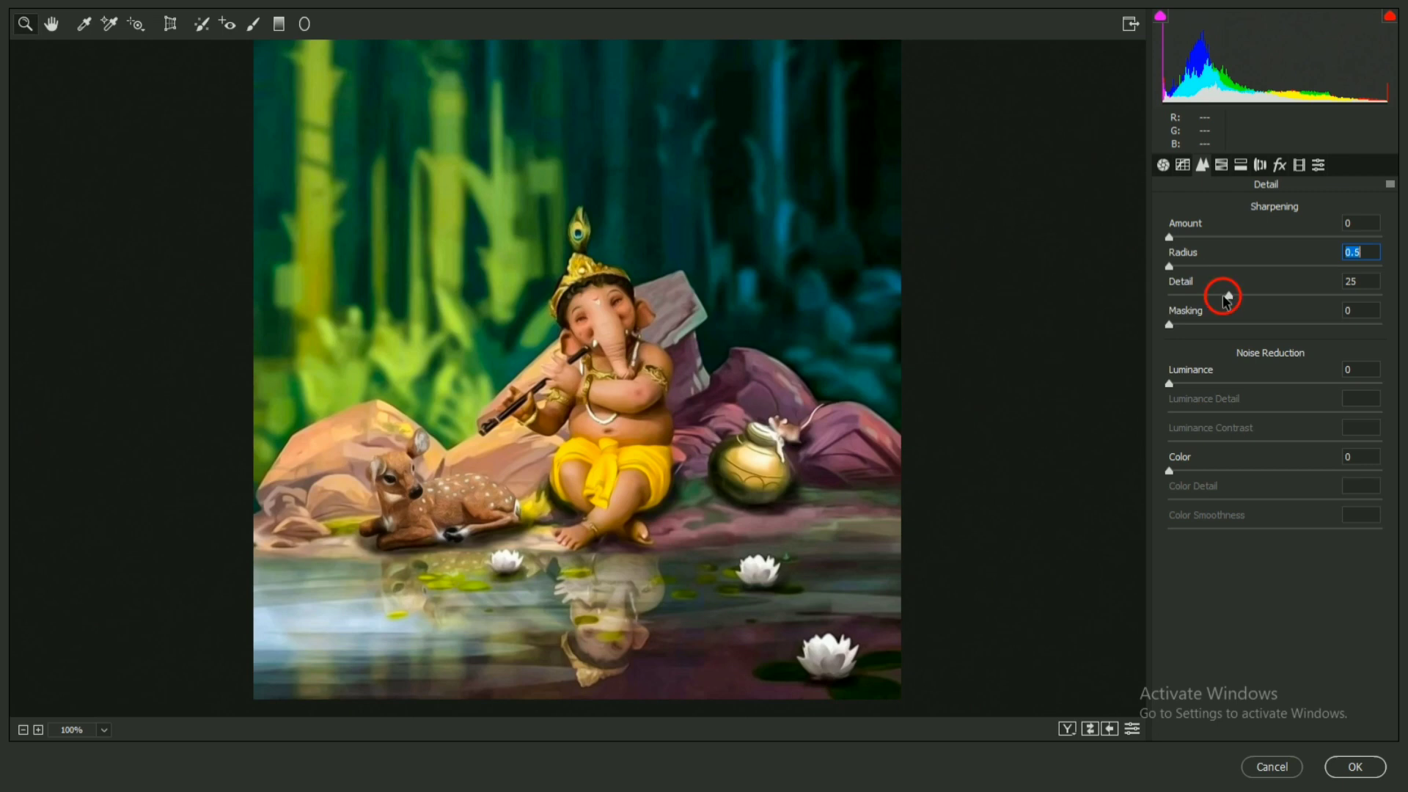
pyautogui.moveTo(1228, 298); pyautogui.dragTo(1169, 297)
pyautogui.moveTo(1204, 383); pyautogui.dragTo(1251, 389)
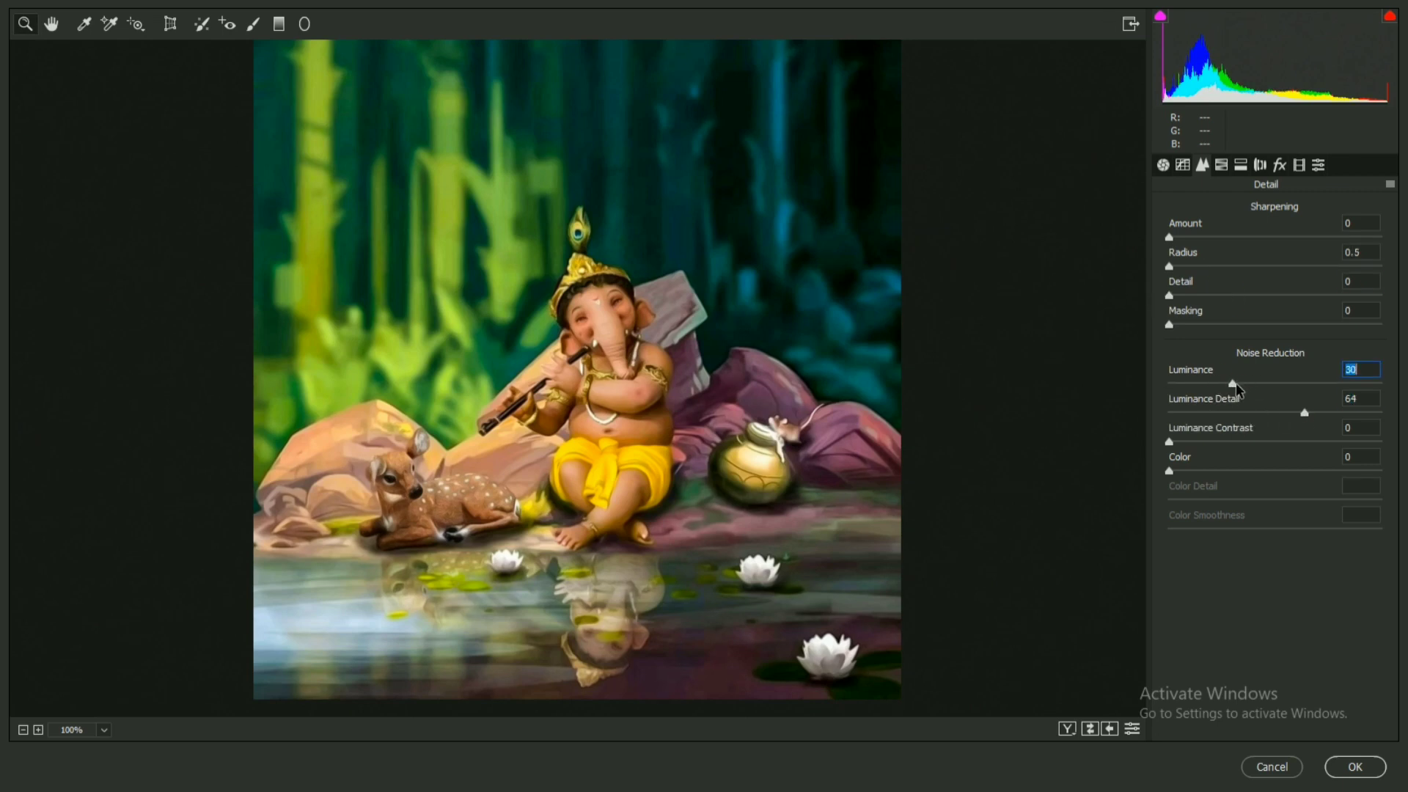
pyautogui.moveTo(1237, 389); pyautogui.dragTo(1238, 389)
pyautogui.click(1201, 237)
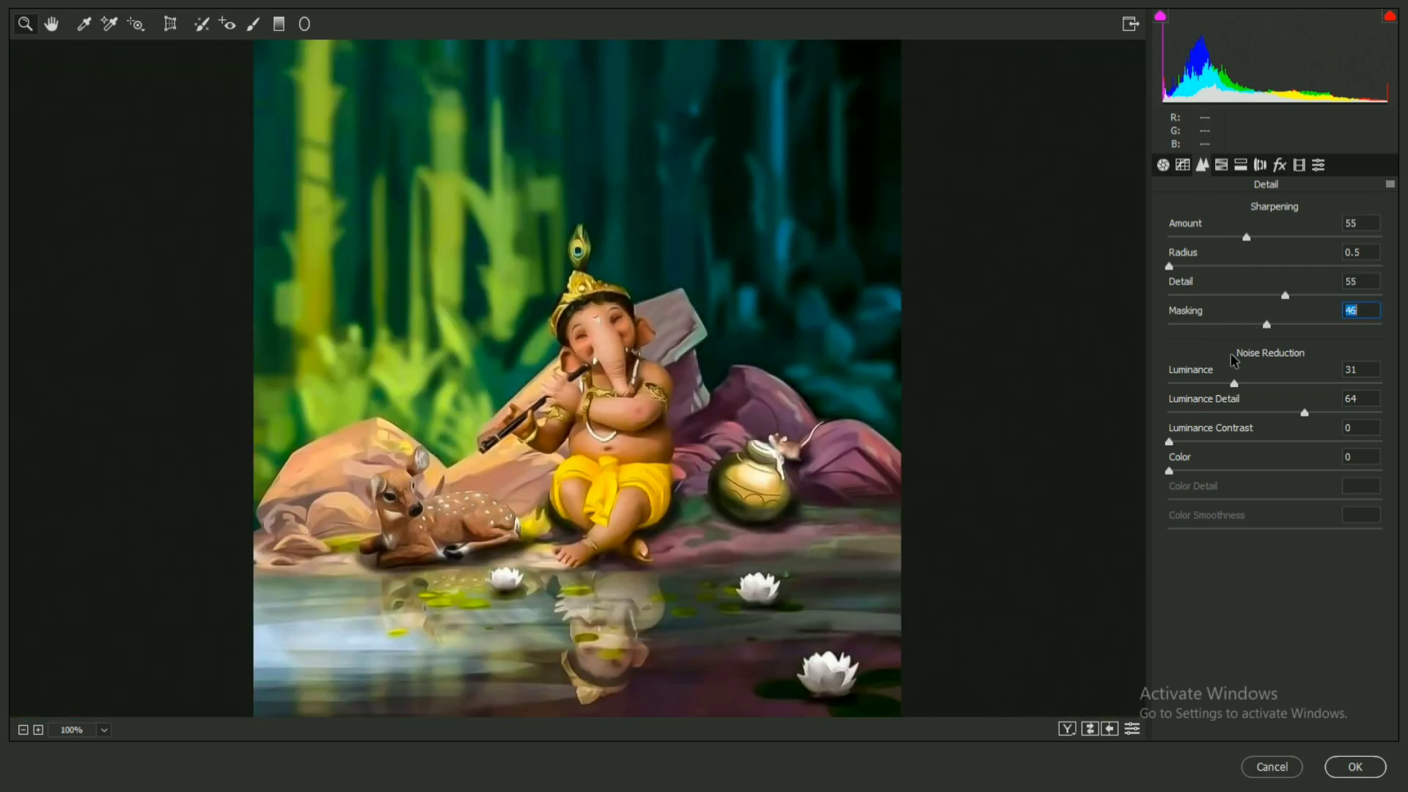
pyautogui.click(1207, 442)
pyautogui.click(1193, 471)
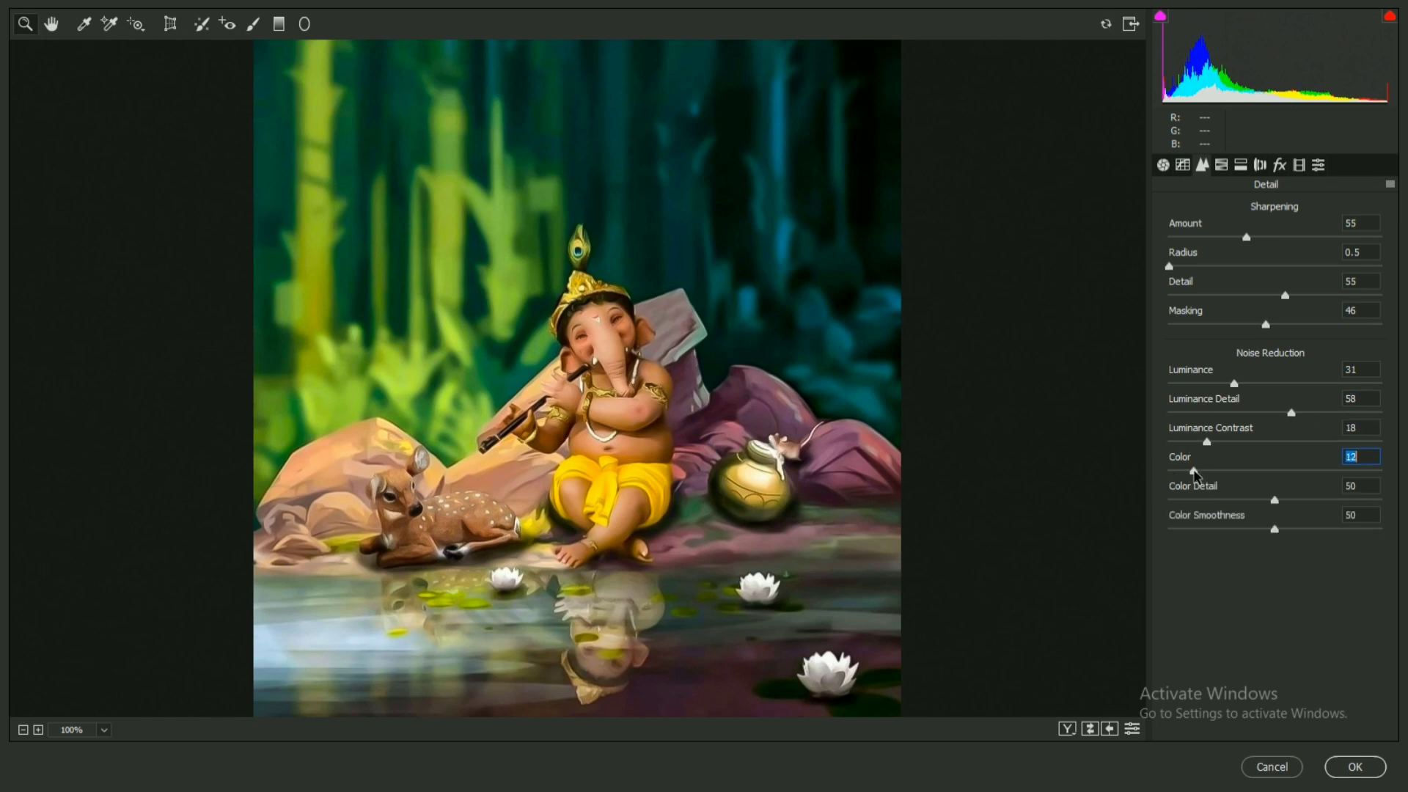
# - Boost orange saturation and slightly darken the purples and oranges in HSL
pyautogui.click(1221, 164)
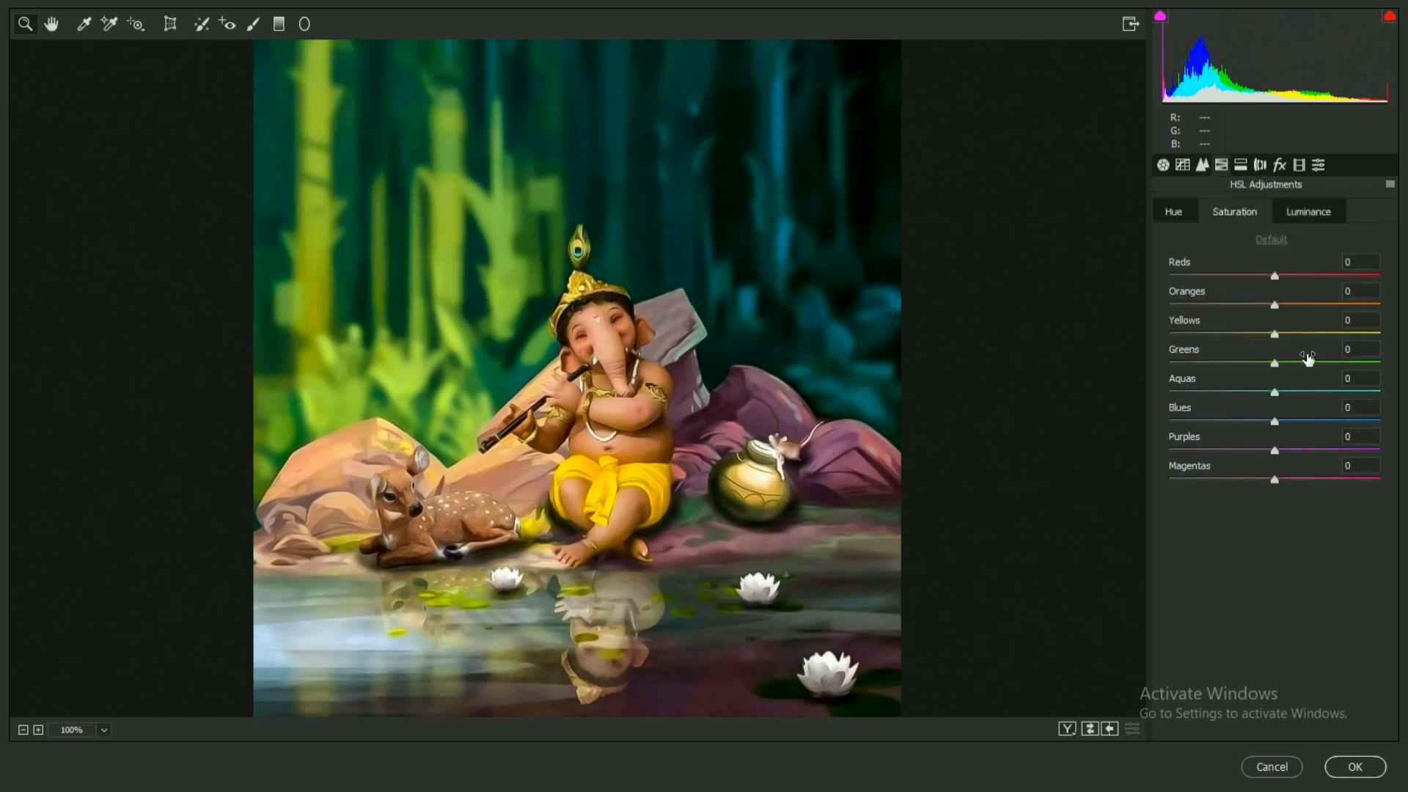
pyautogui.moveTo(1274, 305); pyautogui.dragTo(1302, 305)
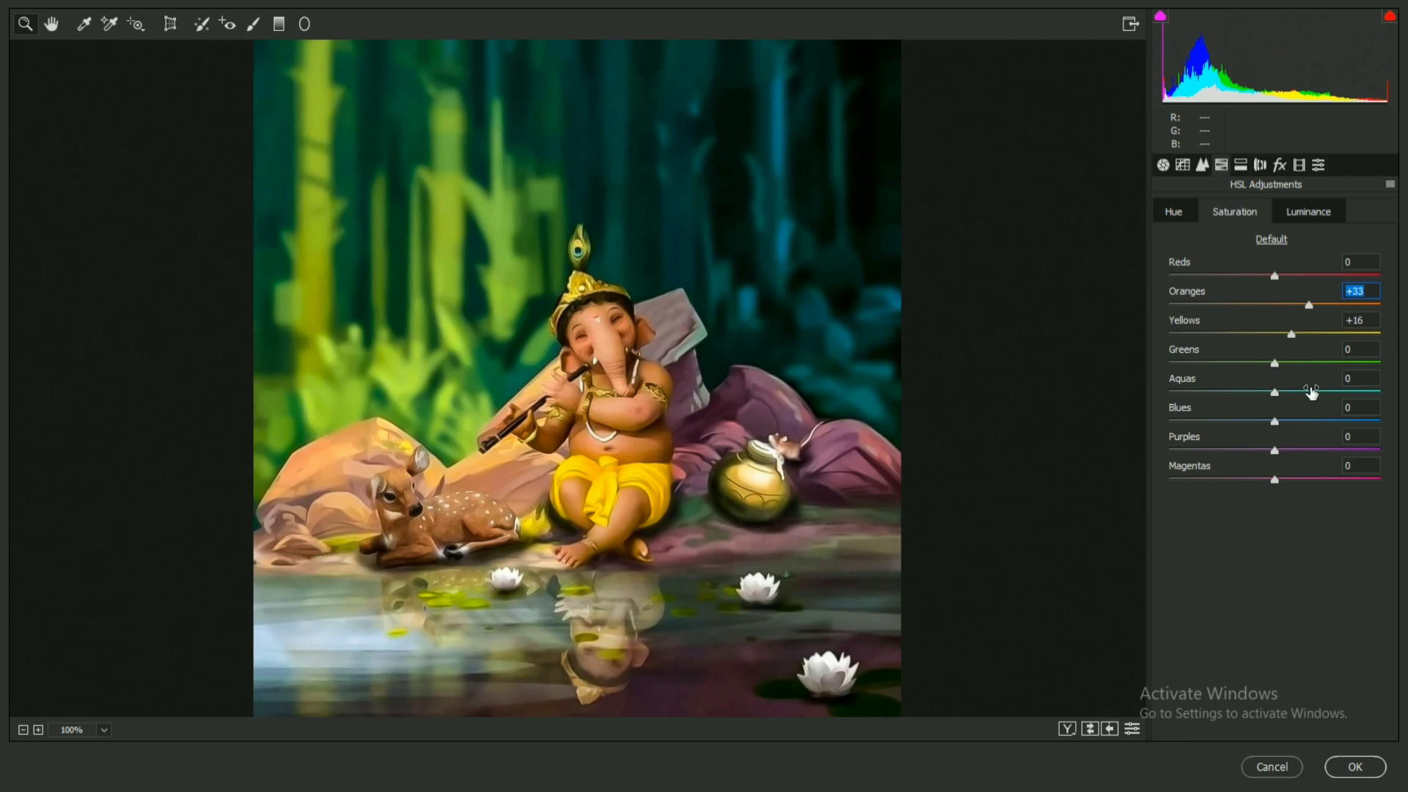
pyautogui.hotkey('ctrl', 'alt', 'shift', 'l')
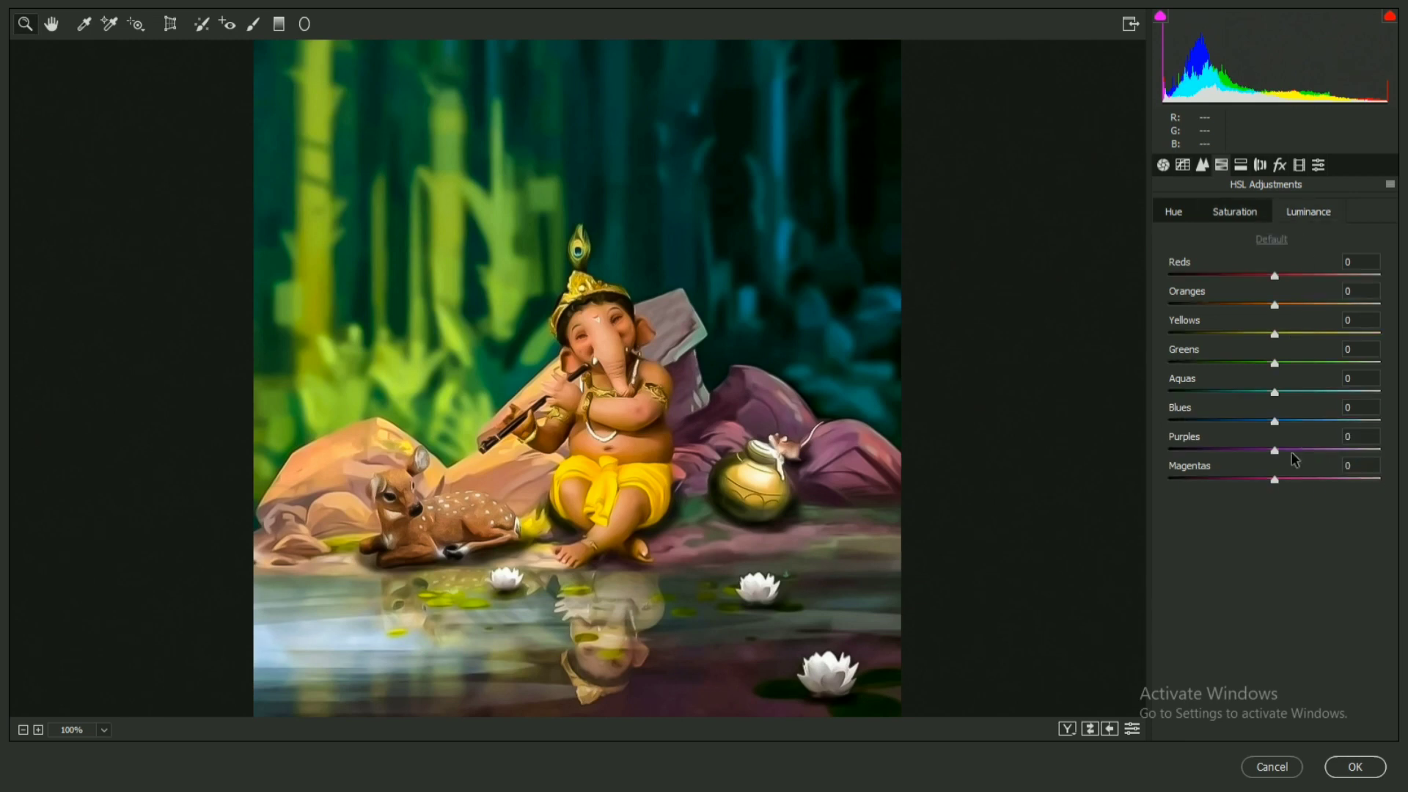
pyautogui.moveTo(1273, 455); pyautogui.dragTo(1269, 456)
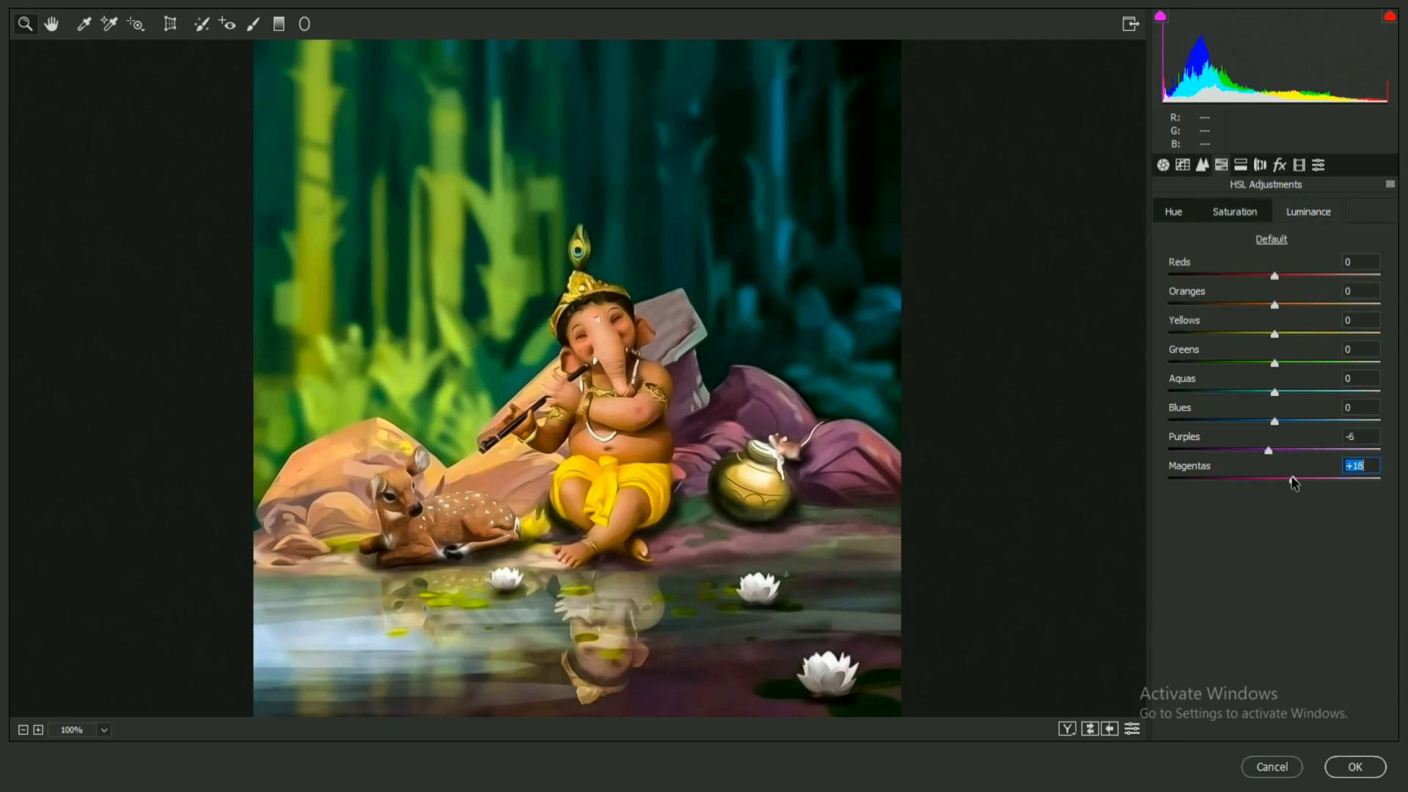
pyautogui.moveTo(1275, 304); pyautogui.dragTo(1272, 306)
pyautogui.click(1241, 210)
# - Pull the tone curve down: Highlights −11, Lights −4, Darks −11
pyautogui.click(1203, 165)
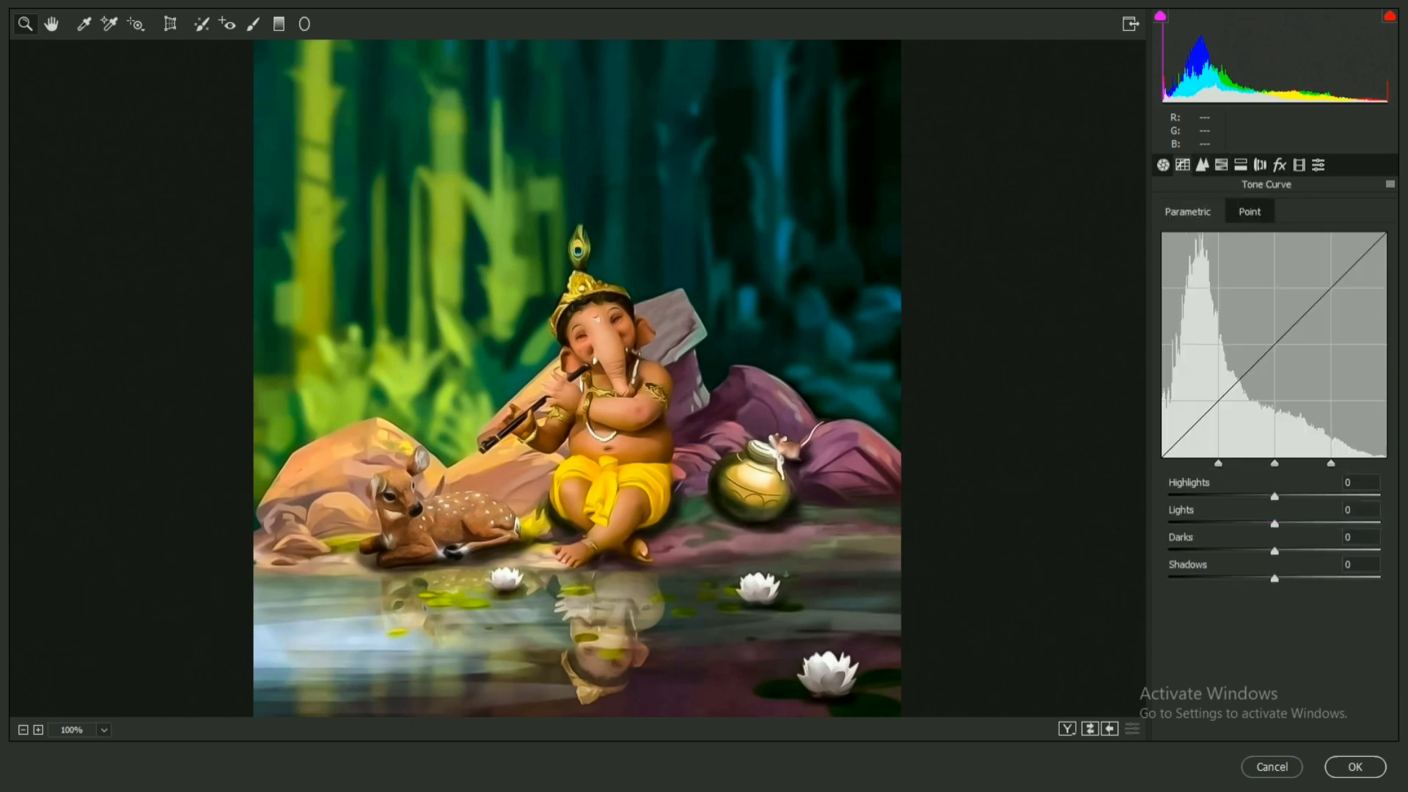
pyautogui.moveTo(1274, 496)
pyautogui.mouseDown()
pyautogui.moveTo(1262, 496)
pyautogui.moveTo(1267, 580)
pyautogui.mouseUp()
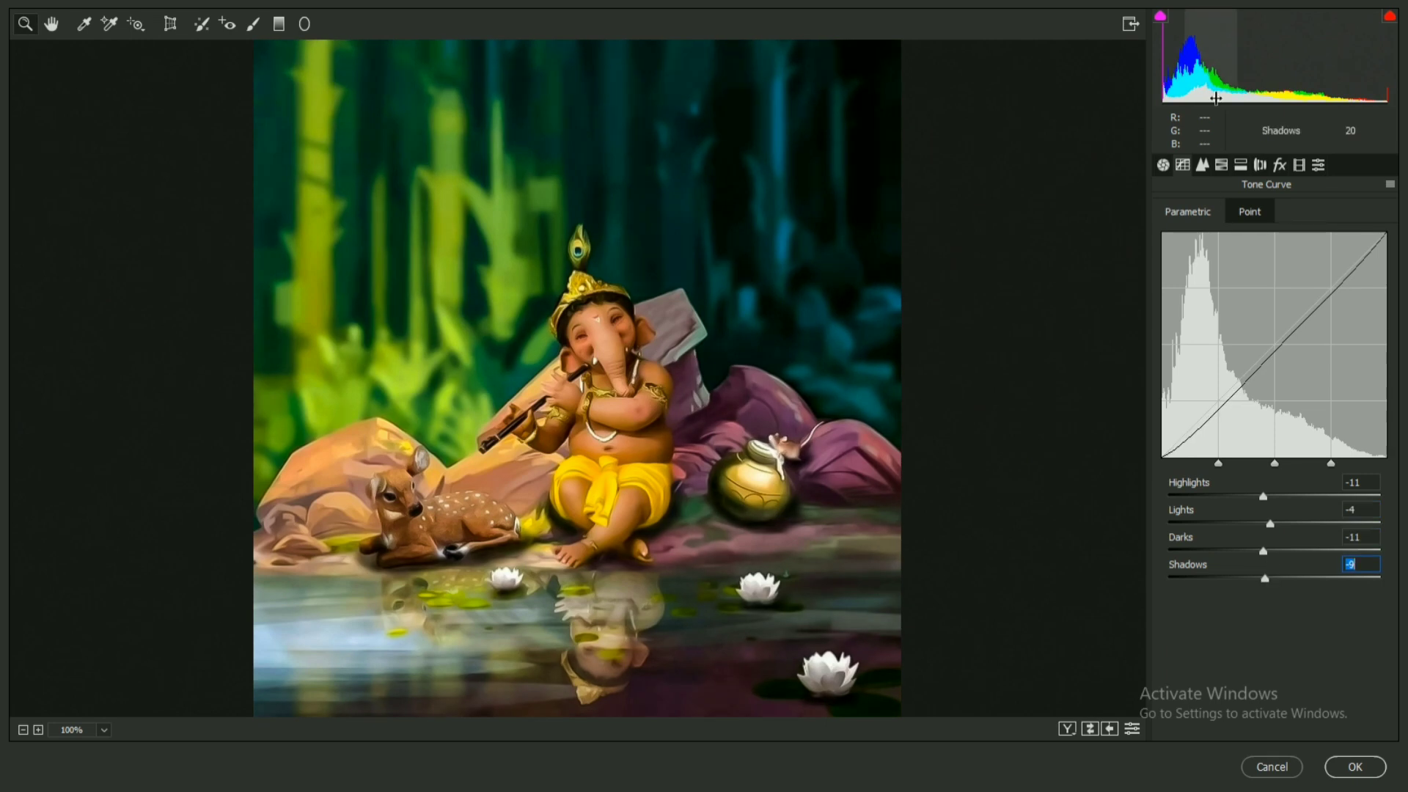
pyautogui.click(1241, 165)
# - Apply the Camera Raw edits and bring the Ganesha image onto the card, enlarged from its centre
pyautogui.click(1354, 766)
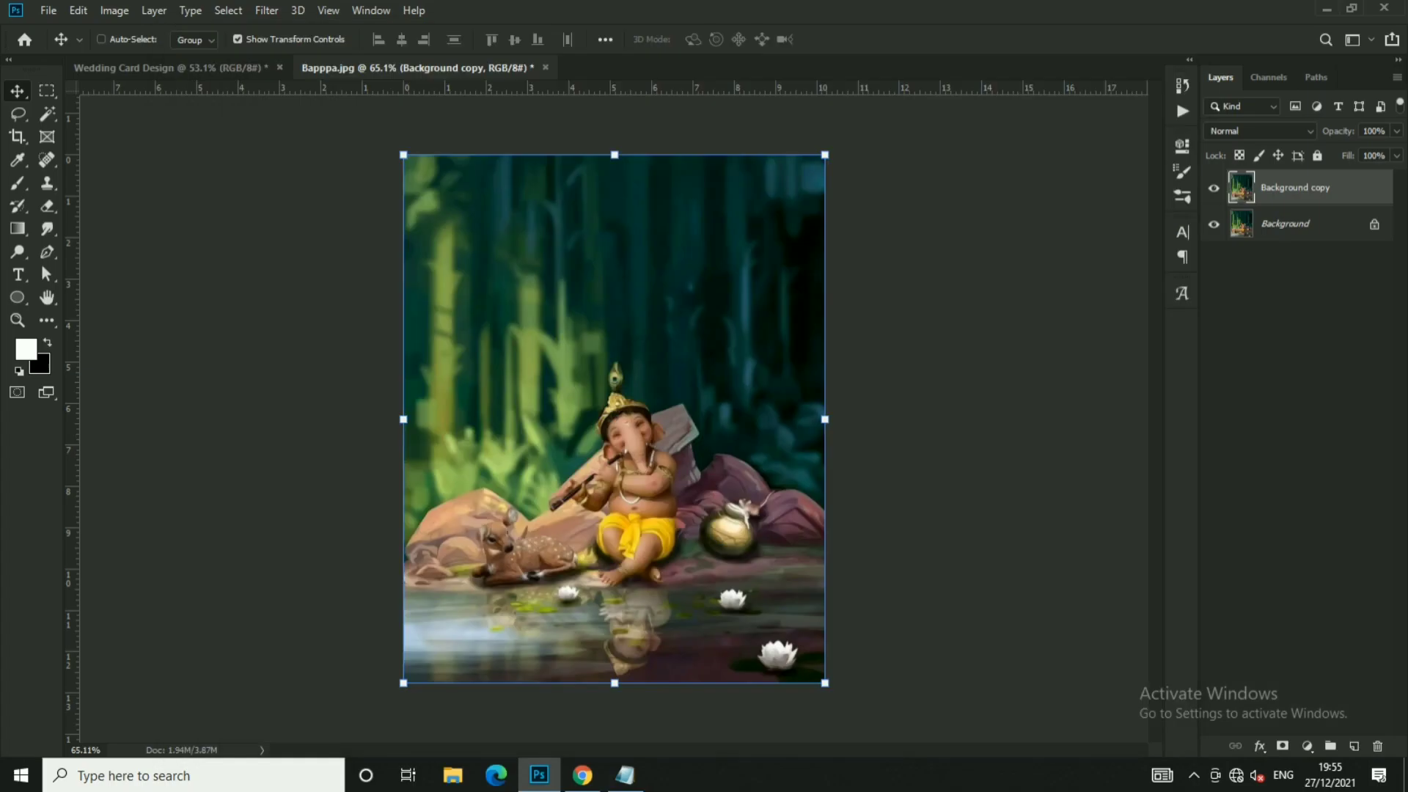
pyautogui.moveTo(488, 355); pyautogui.dragTo(368, 157)
pyautogui.moveTo(516, 330); pyautogui.dragTo(648, 217)
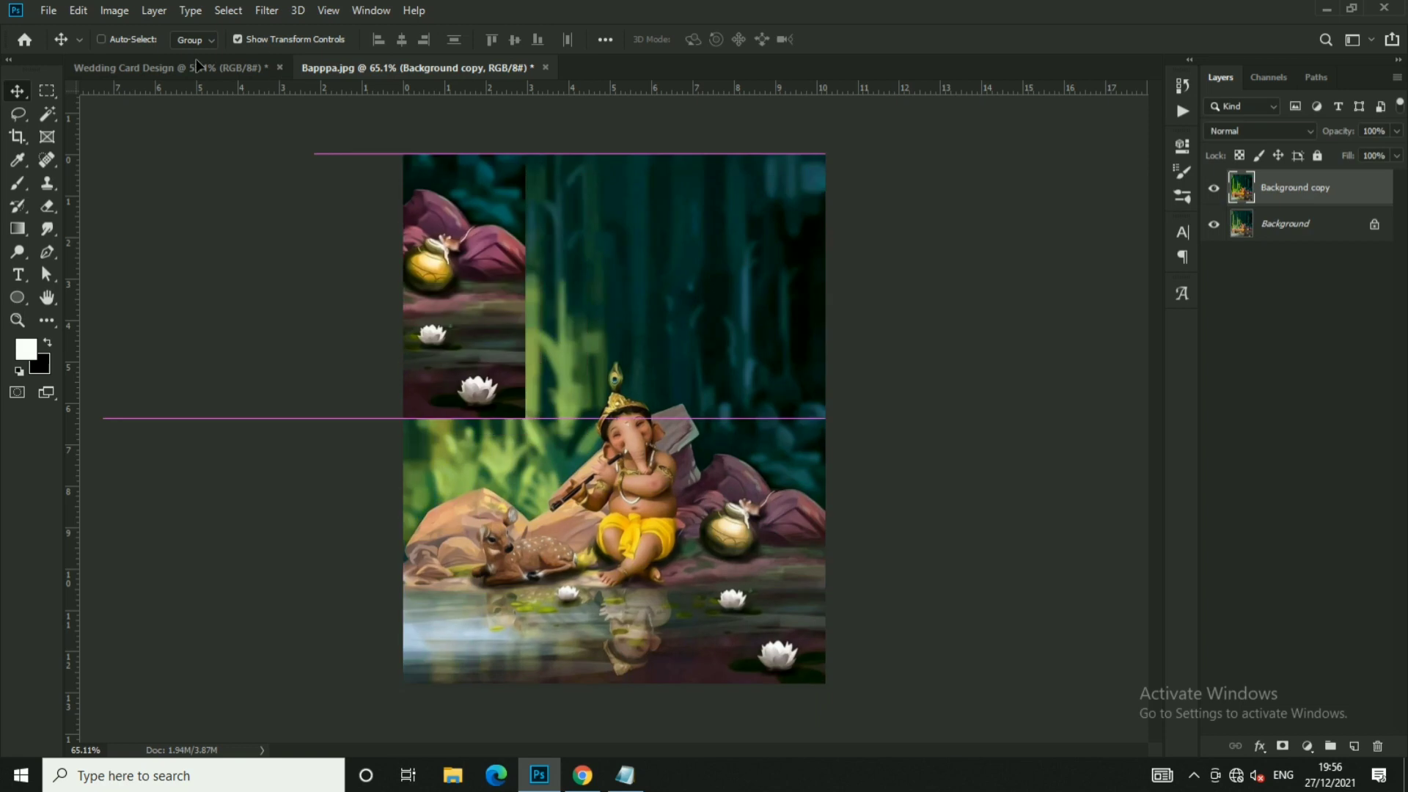
pyautogui.hotkey('ctrl', 't')
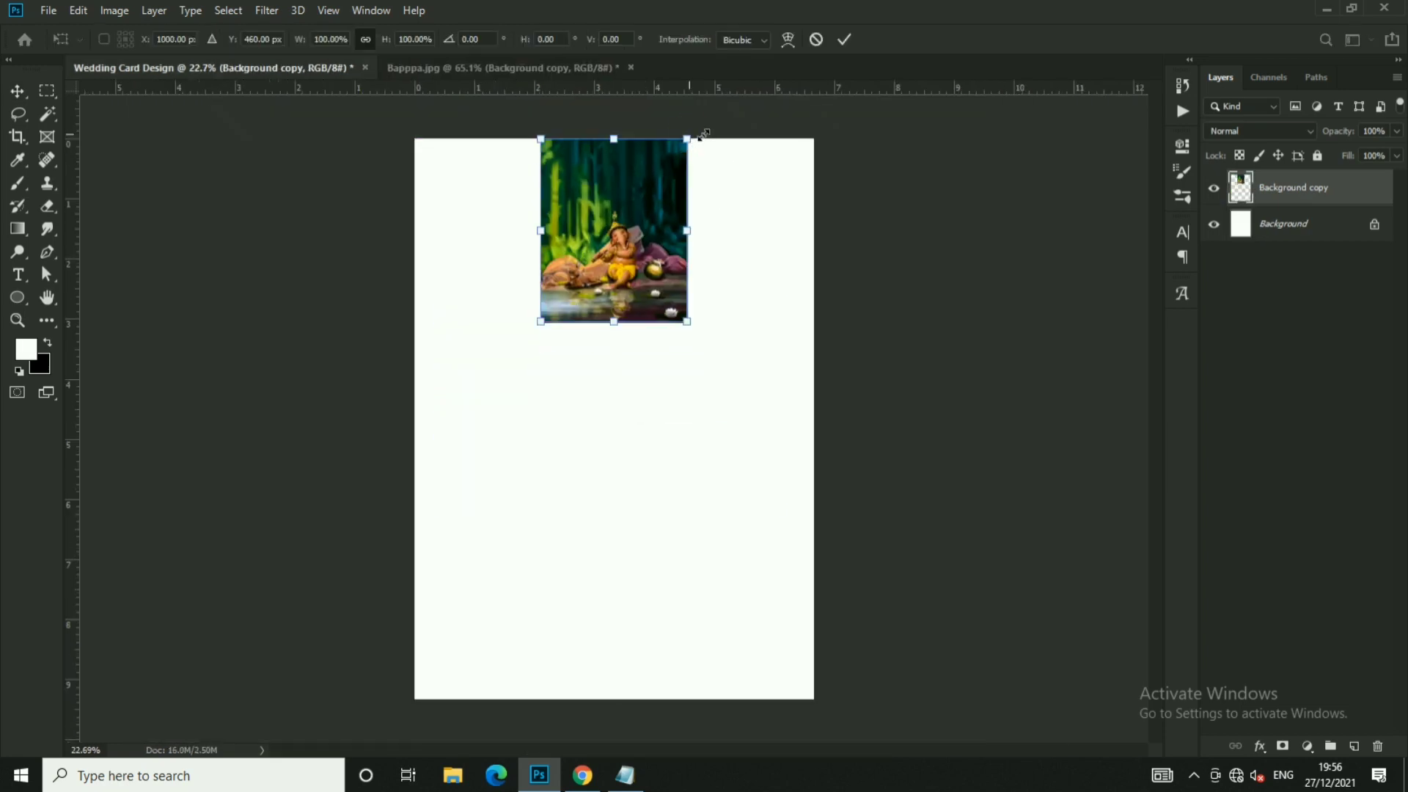
pyautogui.moveTo(688, 315); pyautogui.dragTo(747, 351)
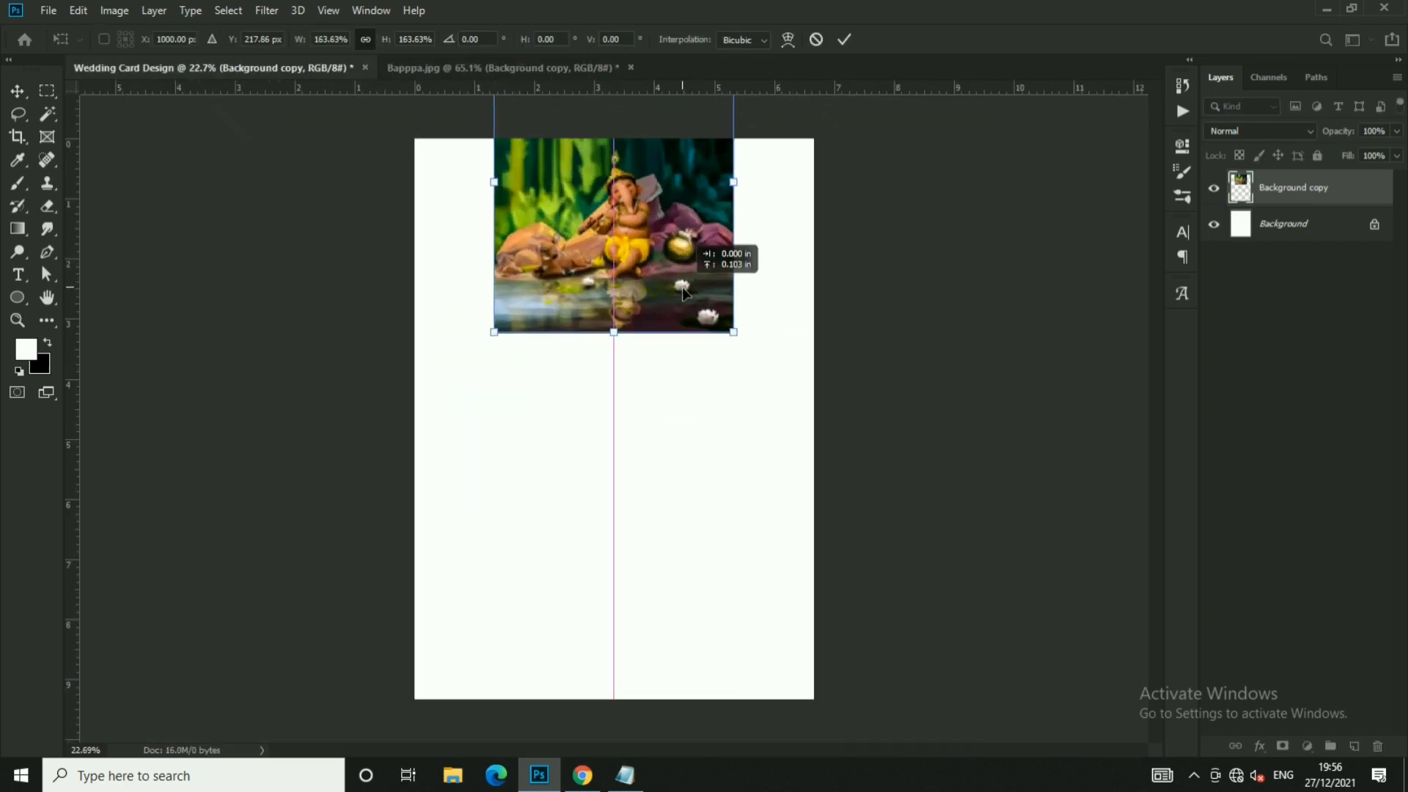
pyautogui.press('Return')
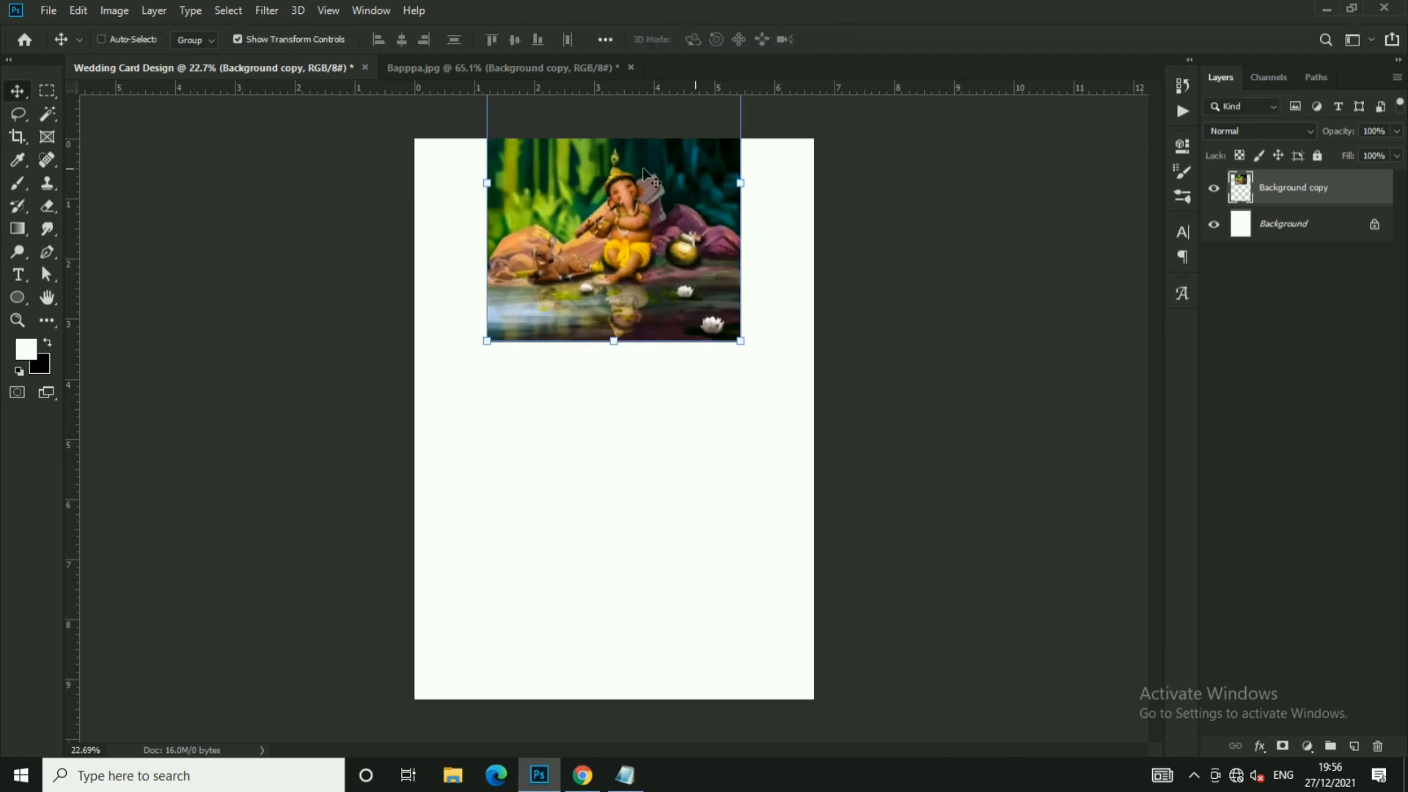
pyautogui.scroll(2, 613, 180)
pyautogui.scroll(-1, 615, 176)
pyautogui.scroll(3, 613, 180)
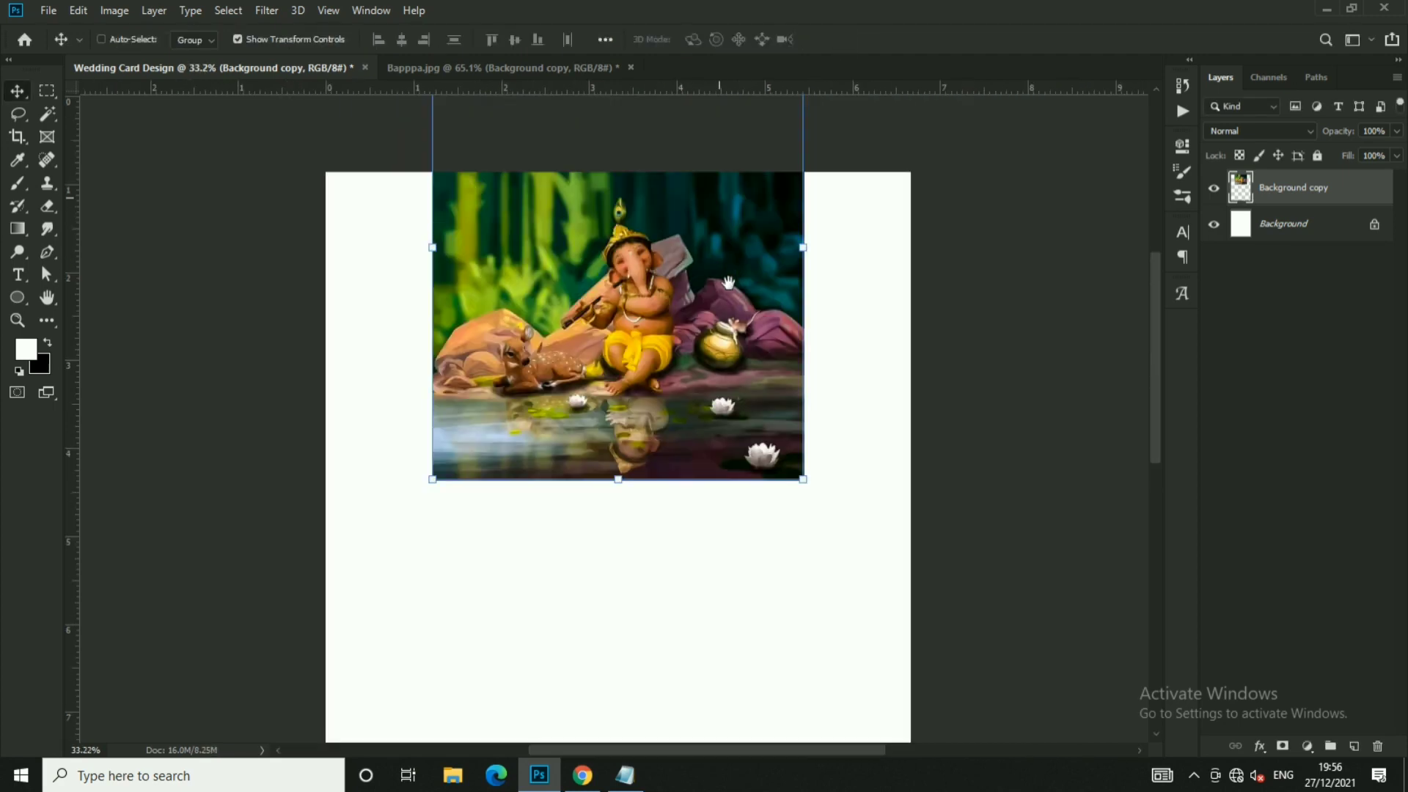
# - Duplicate the Ganesha layer to the page's left side and flip it horizontally
pyautogui.hotkey('ctrl', 'j')
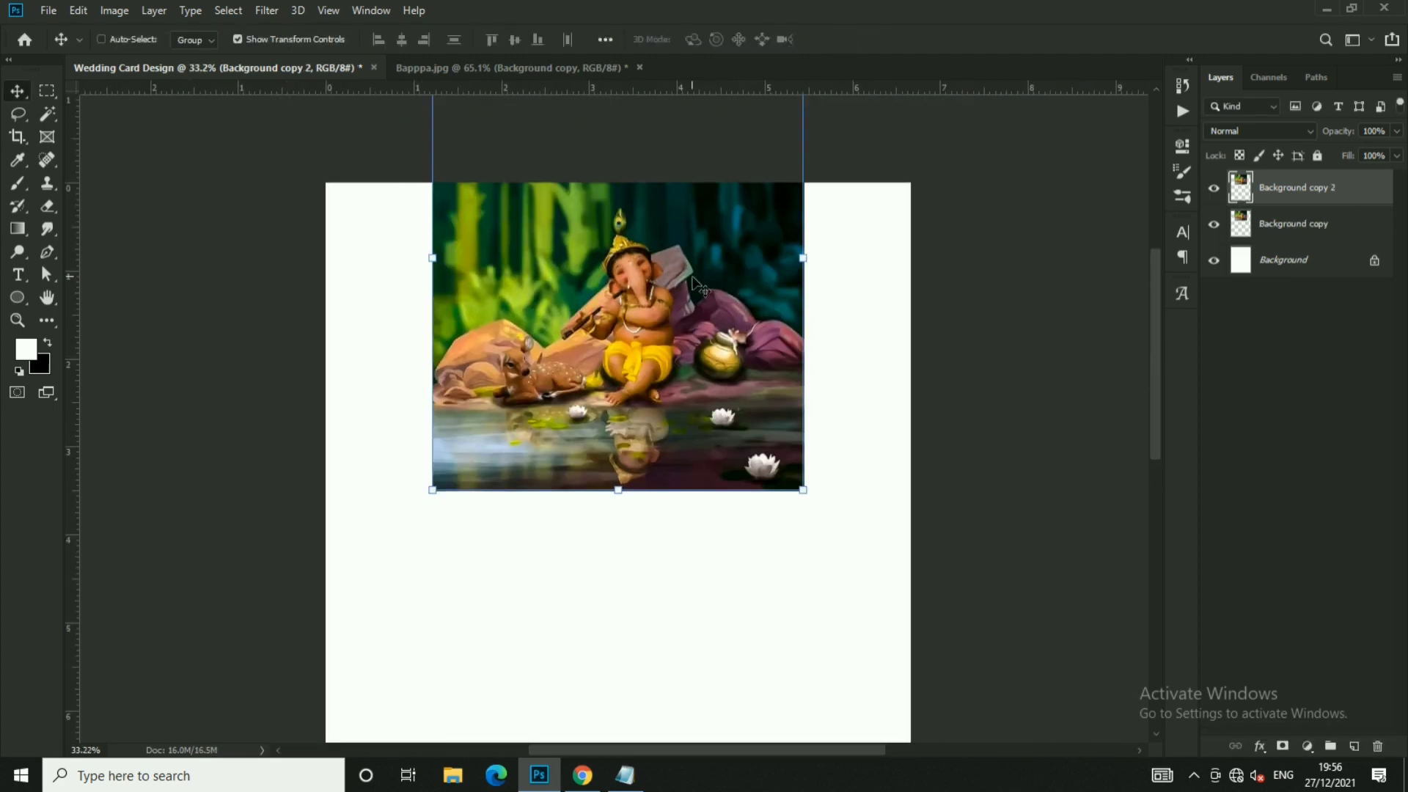
pyautogui.moveTo(701, 286); pyautogui.dragTo(330, 287)
pyautogui.hotkey('ctrl', 't')
pyautogui.rightClick(440, 308)
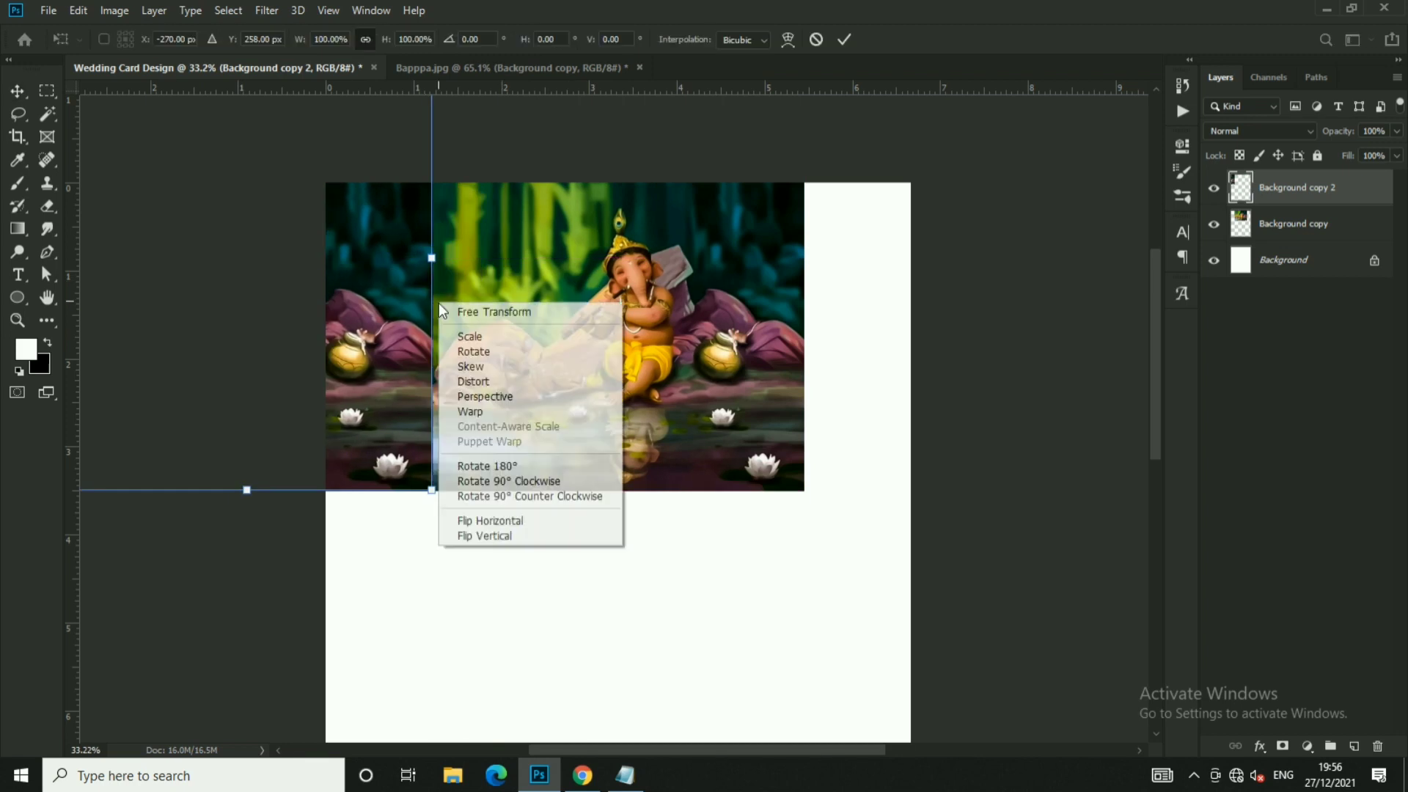
pyautogui.click(490, 520)
pyautogui.click(845, 39)
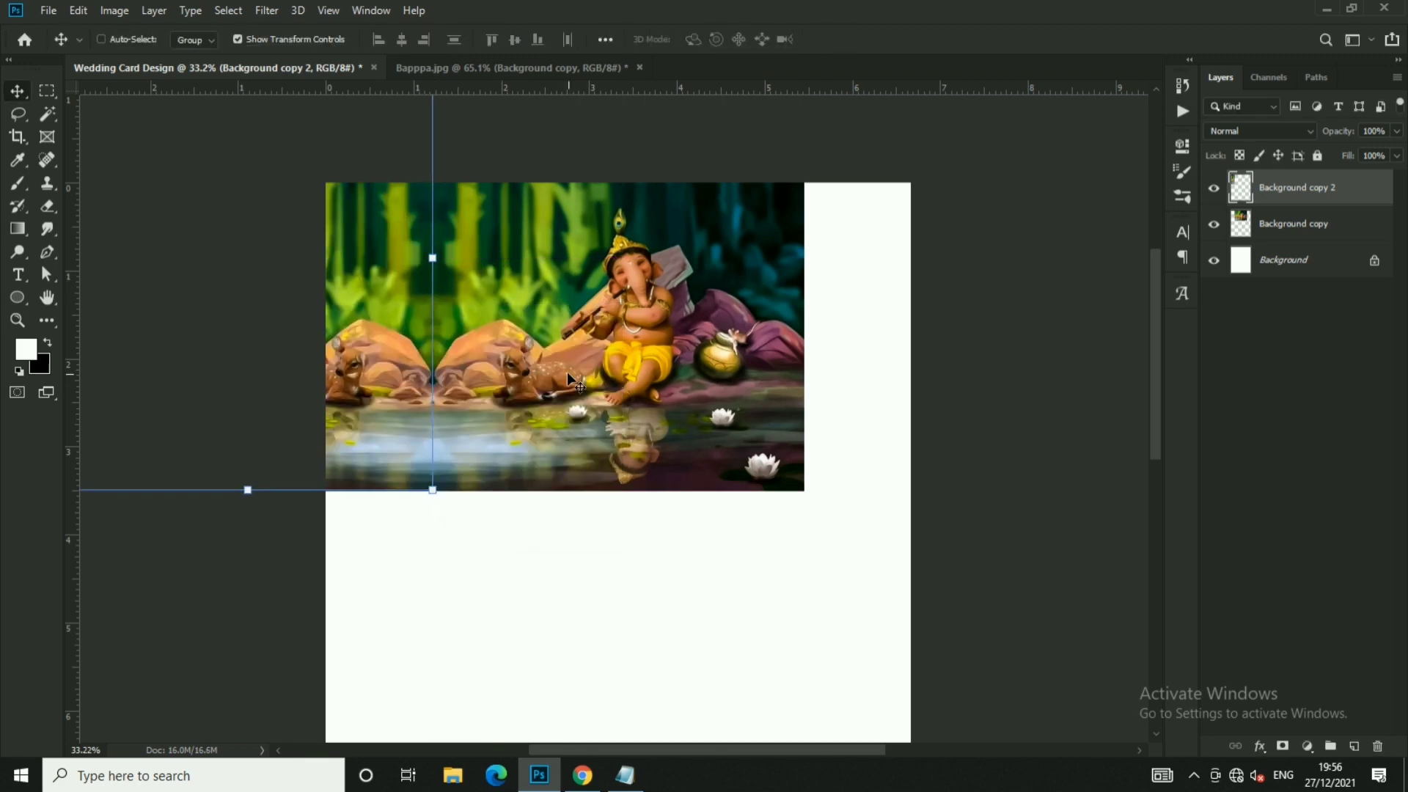
# - Place a third Ganesha copy on the right side and select all three banner layers
pyautogui.hotkey('ctrl', 'j')
pyautogui.moveTo(393, 327)
pyautogui.mouseDown()
pyautogui.moveTo(890, 327)
pyautogui.moveTo(854, 350)
pyautogui.mouseUp()
pyautogui.keyDown('shift'); pyautogui.click(1295, 260); pyautogui.keyUp('shift')
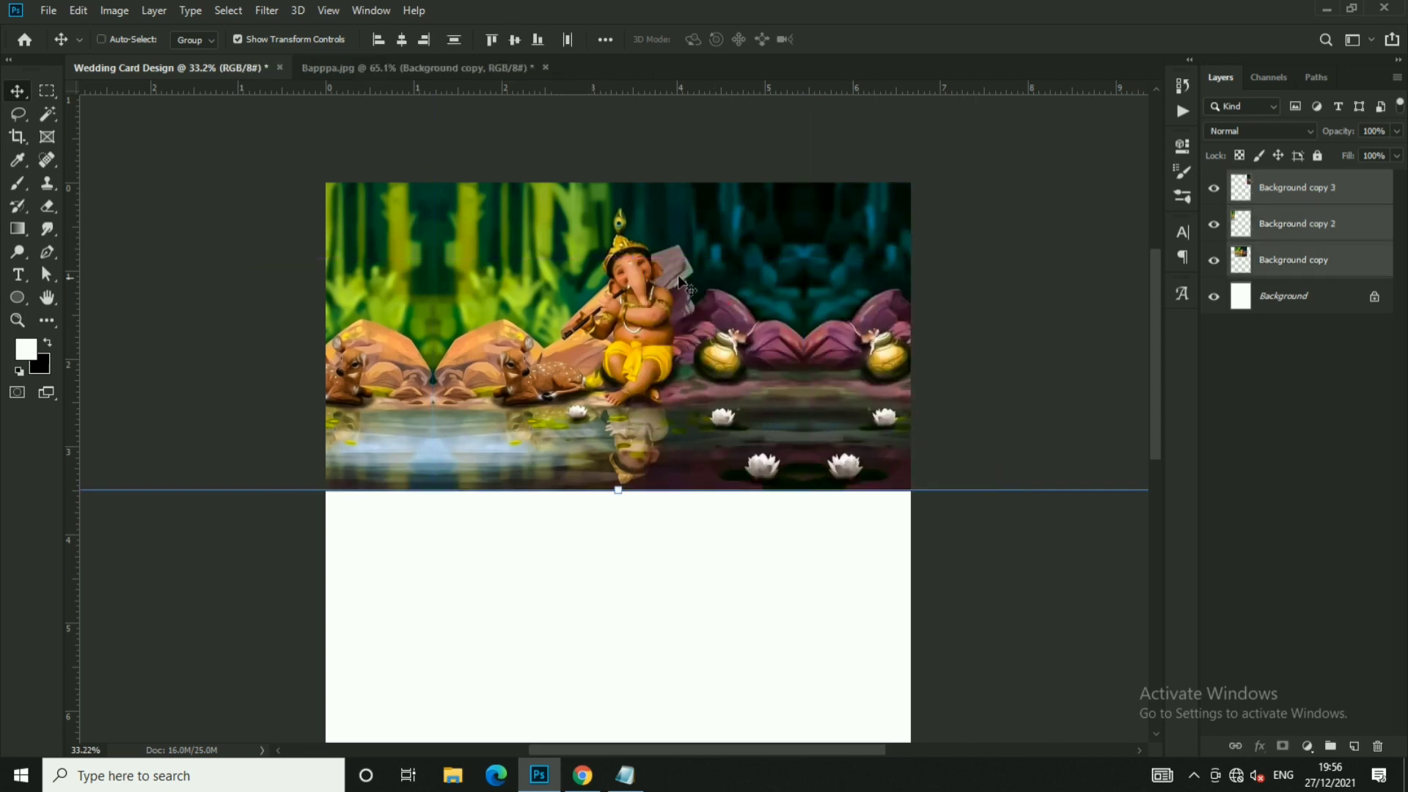
pyautogui.scroll(-3, 610, 187)
pyautogui.moveTo(743, 280); pyautogui.dragTo(742, 286)
# - Scale and nudge the three banner images together to span the card's top
pyautogui.hotkey('ctrl', 't')
pyautogui.moveTo(931, 104); pyautogui.dragTo(955, 95)
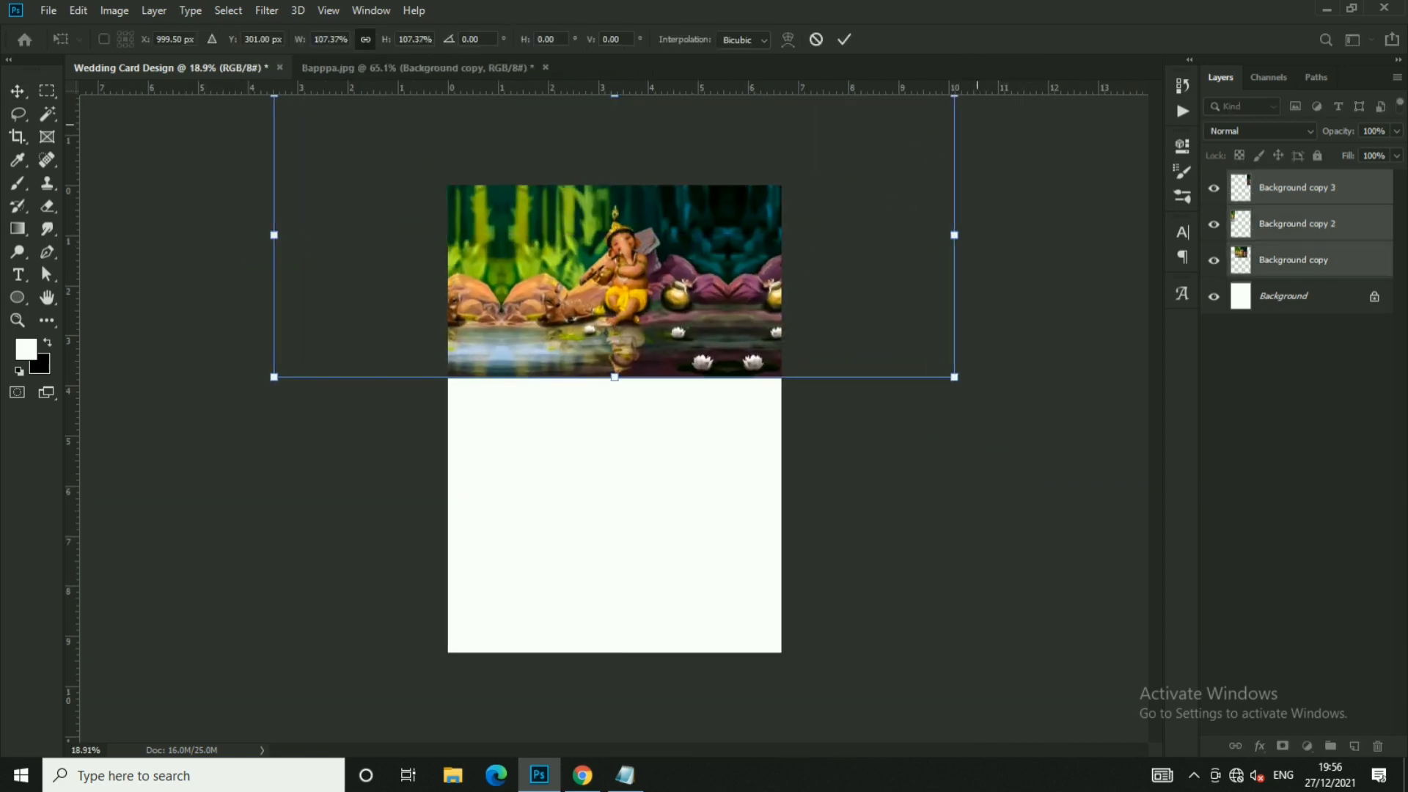
pyautogui.click(844, 39)
pyautogui.scroll(3, 660, 242)
pyautogui.scroll(-2, 660, 242)
pyautogui.hotkey('ctrl', 't')
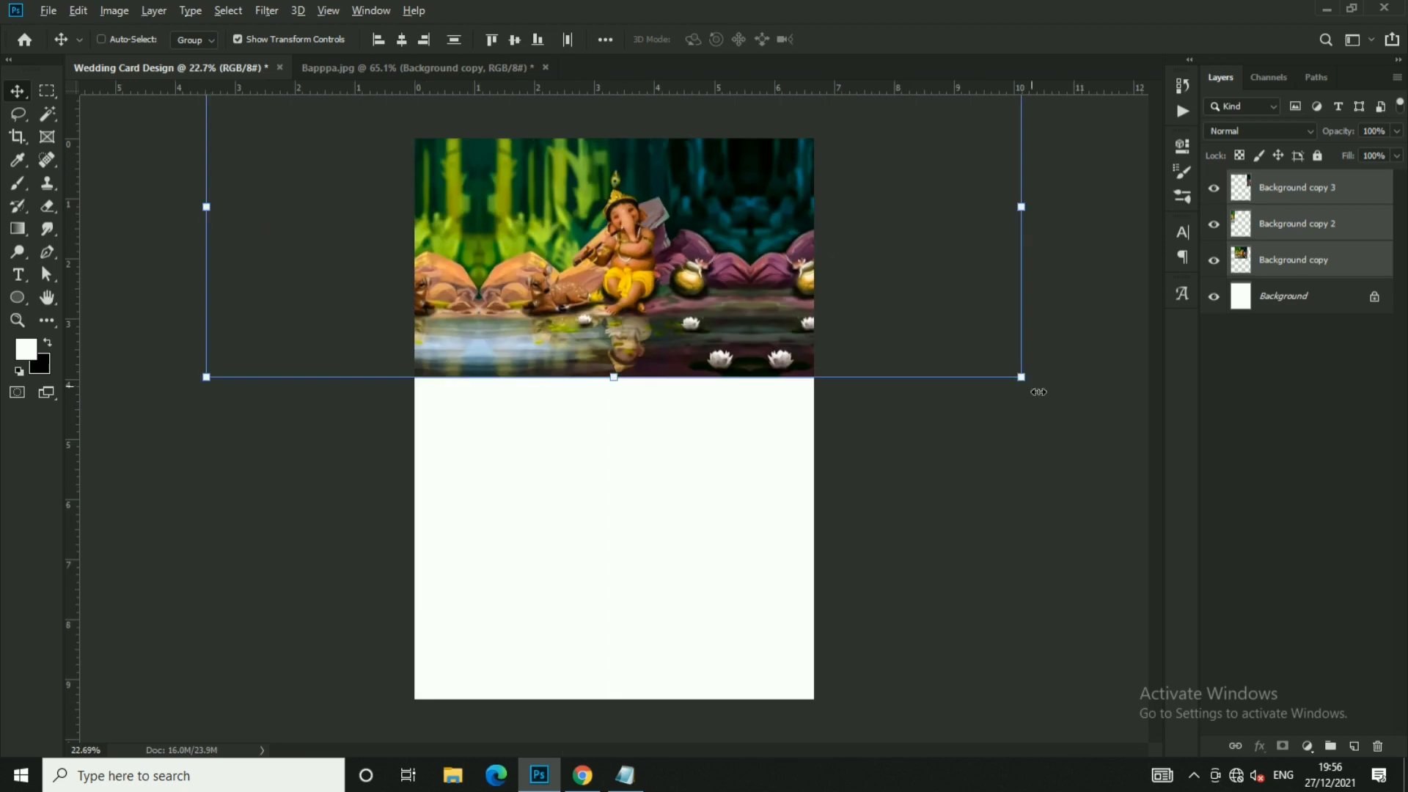
pyautogui.moveTo(1023, 381); pyautogui.dragTo(1035, 383)
pyautogui.moveTo(851, 319); pyautogui.dragTo(851, 314)
pyautogui.press('Return')
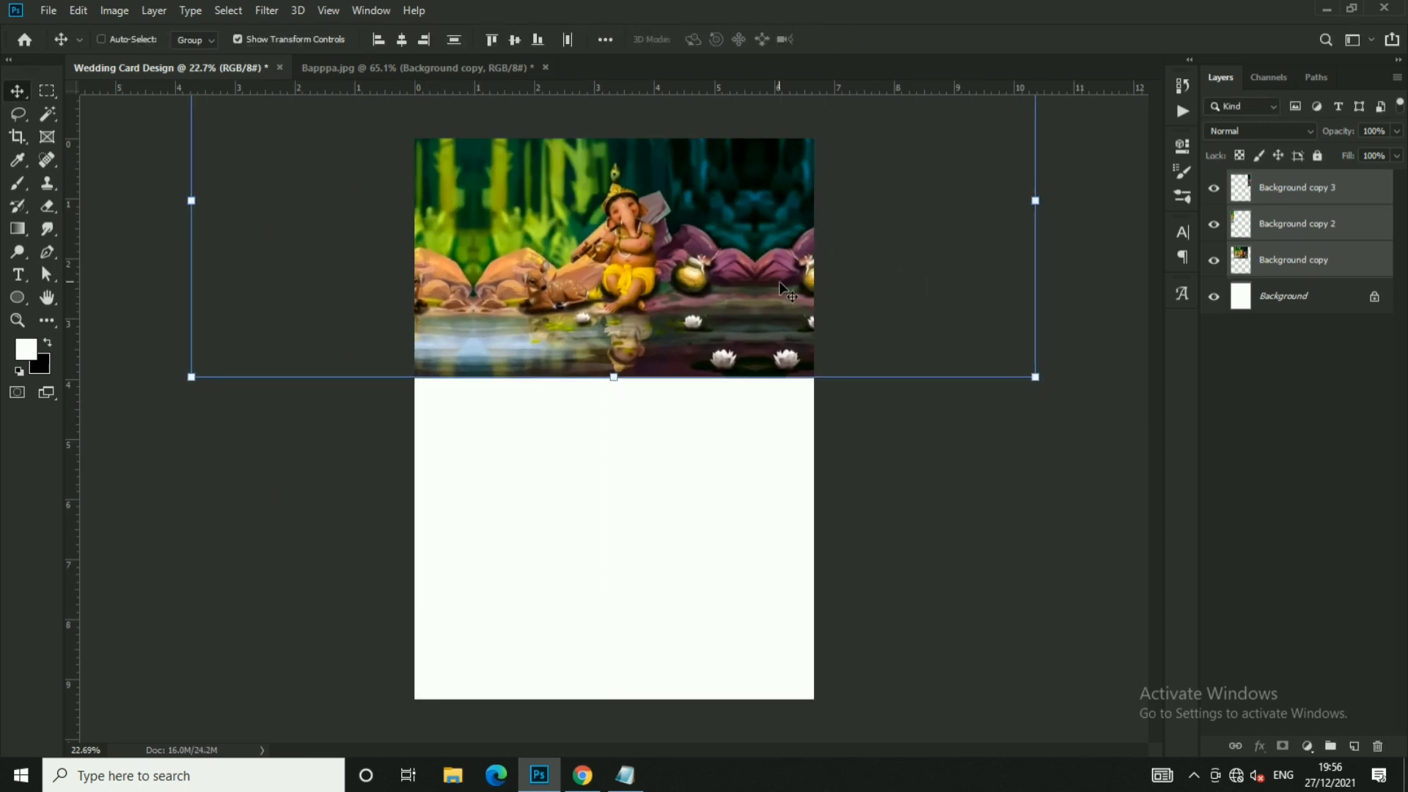
pyautogui.moveTo(1037, 384); pyautogui.dragTo(1045, 383)
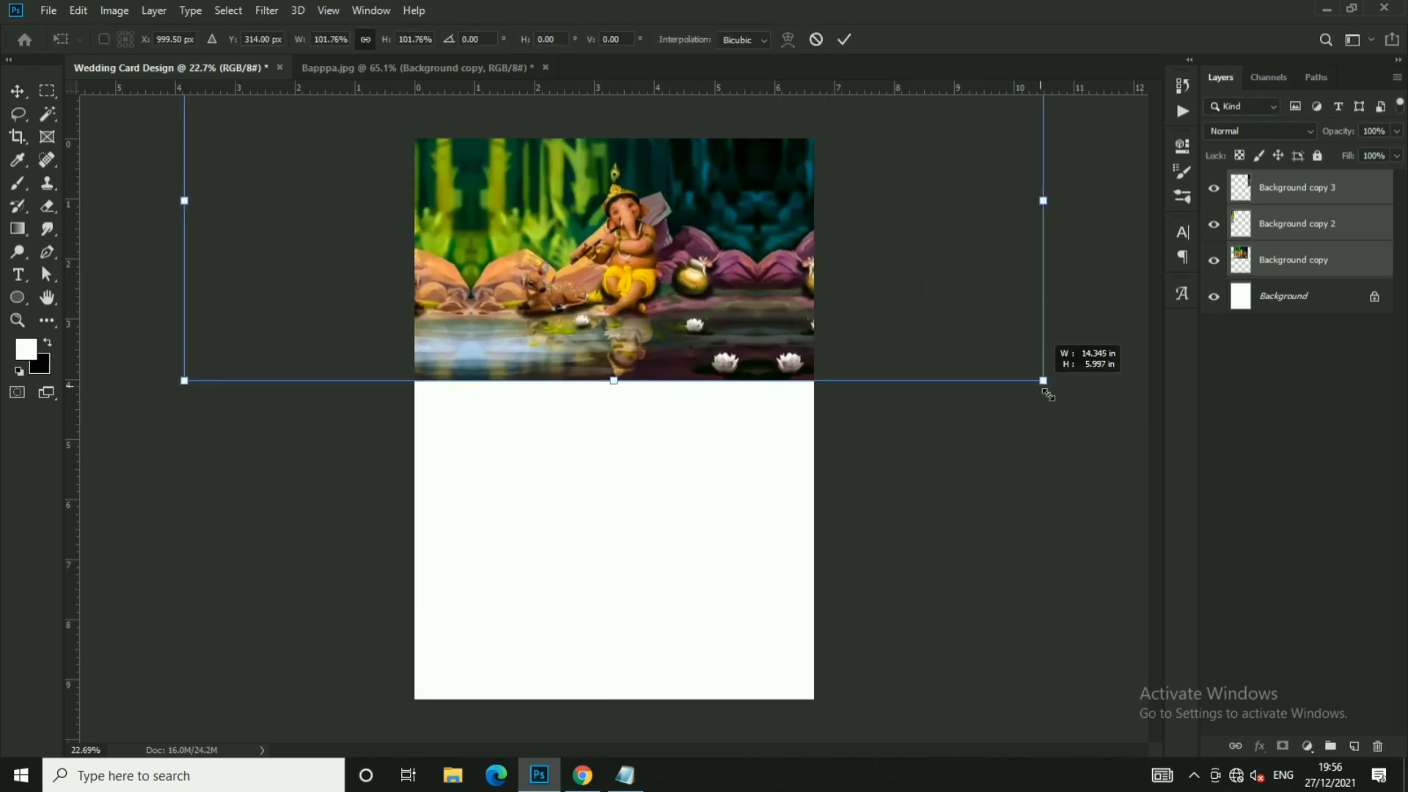
pyautogui.click(851, 41)
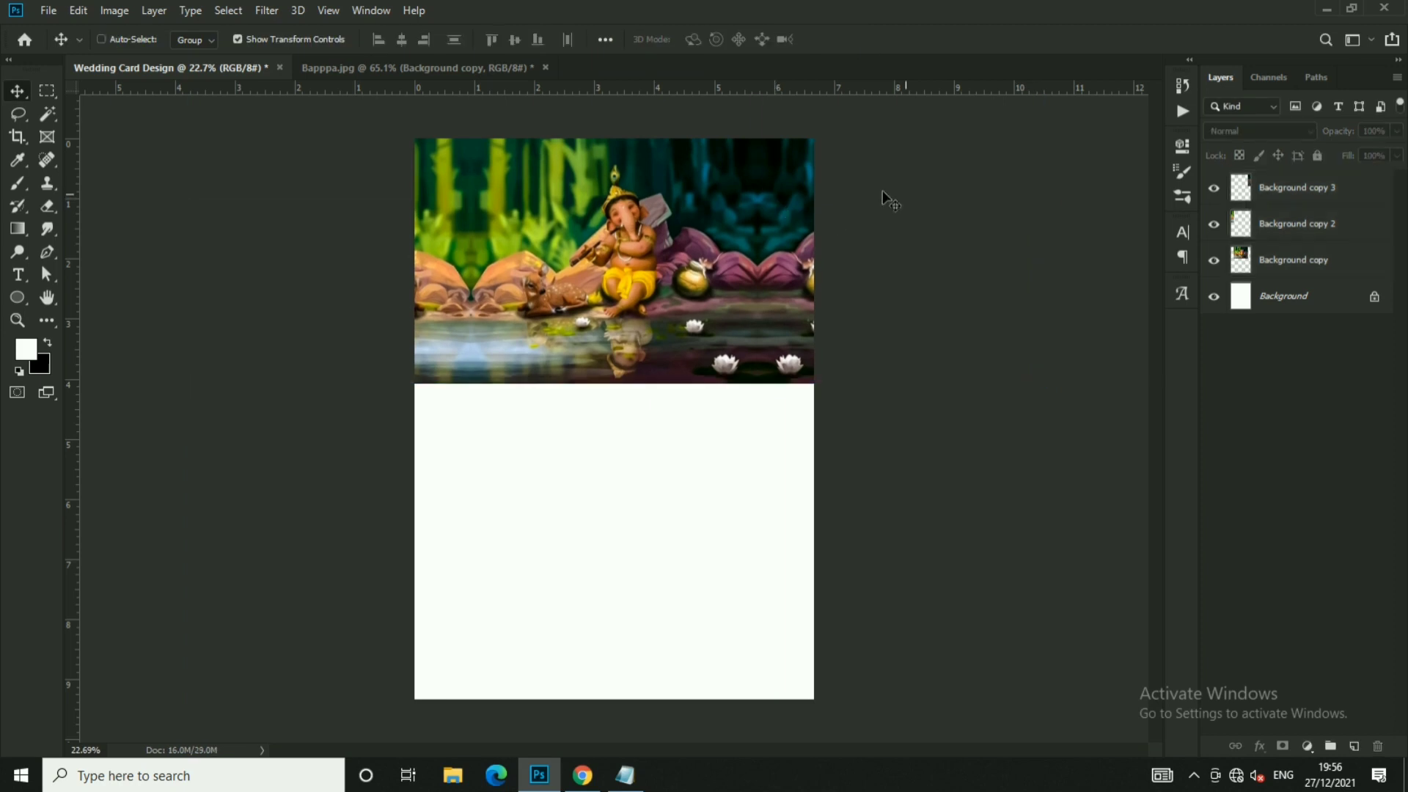
# - Close the original Bapppa.jpg without saving its changes
pyautogui.hotkey('ctrl', '0')
pyautogui.click(545, 66)
pyautogui.click(713, 292)
pyautogui.scroll(-1, 713, 292)
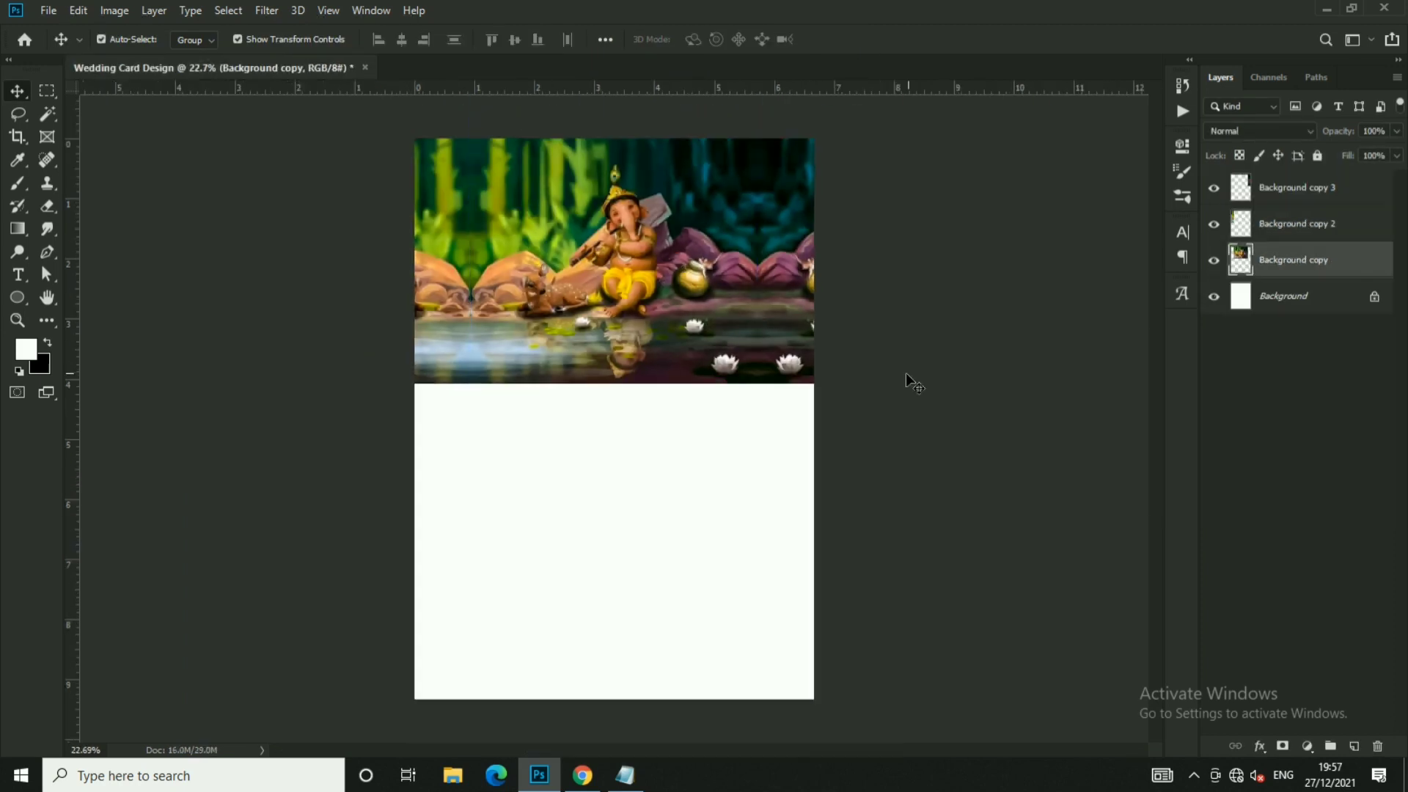
pyautogui.click(1323, 199)
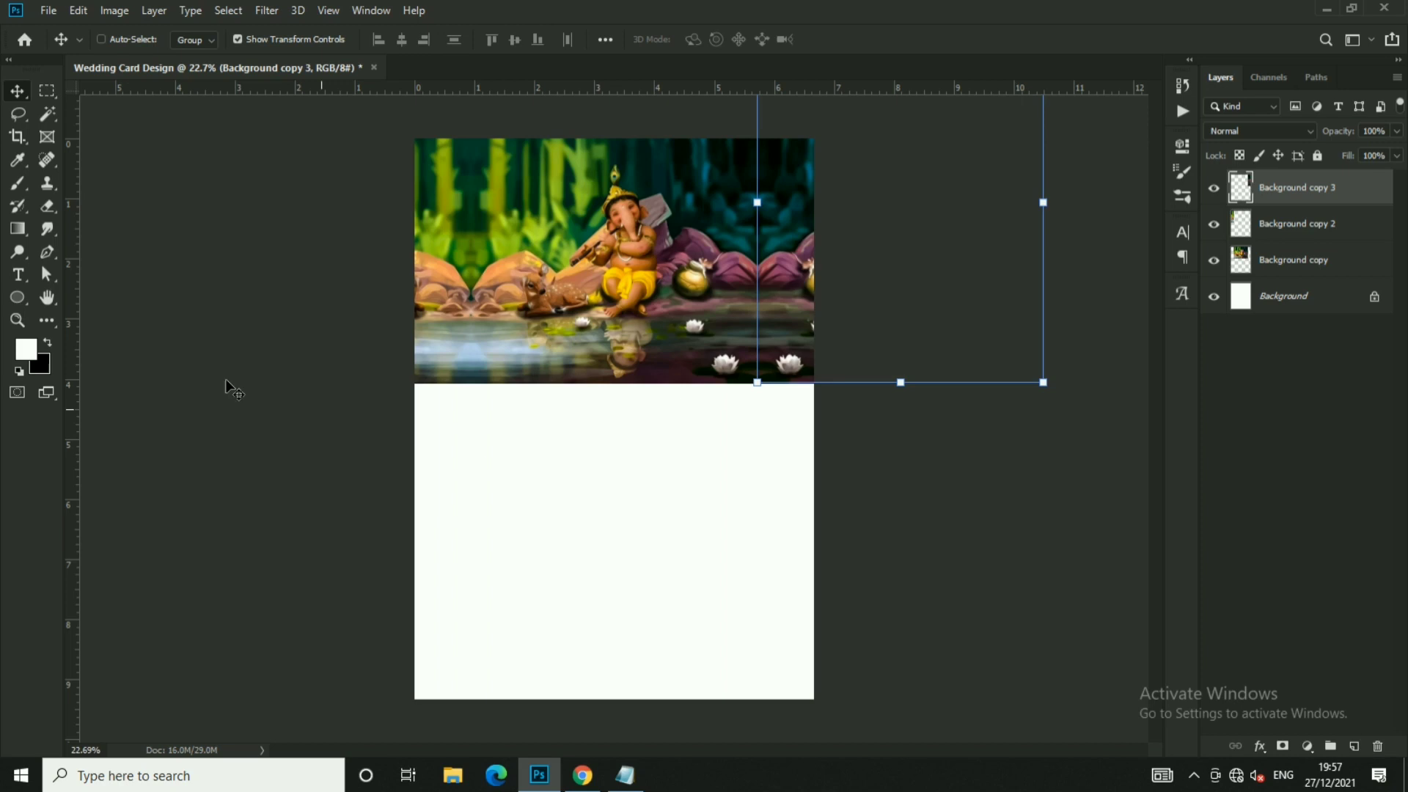
# - Draw a white-filled rectangle over the lower part of the card
pyautogui.click(21, 295)
pyautogui.rightClick(21, 296)
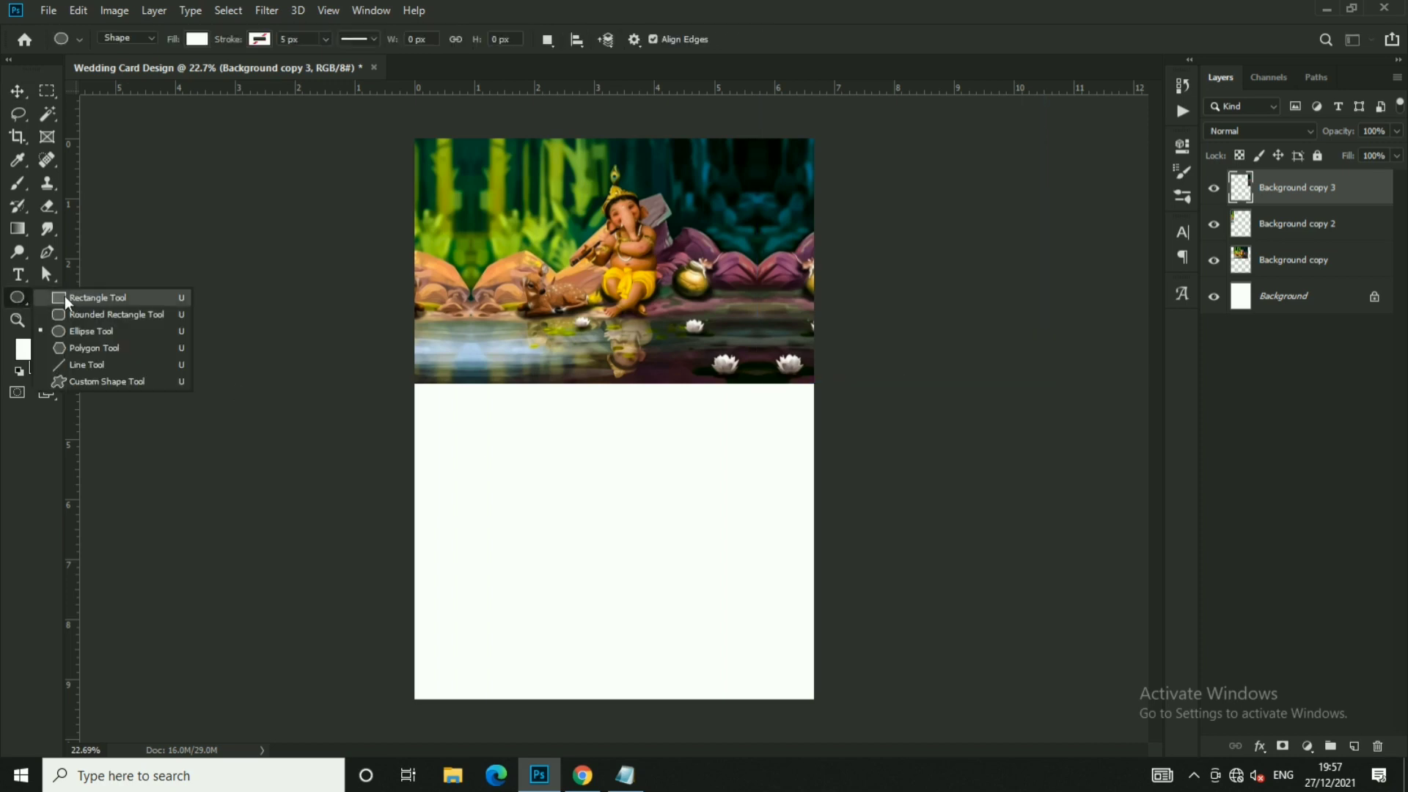
pyautogui.click(64, 296)
pyautogui.click(196, 39)
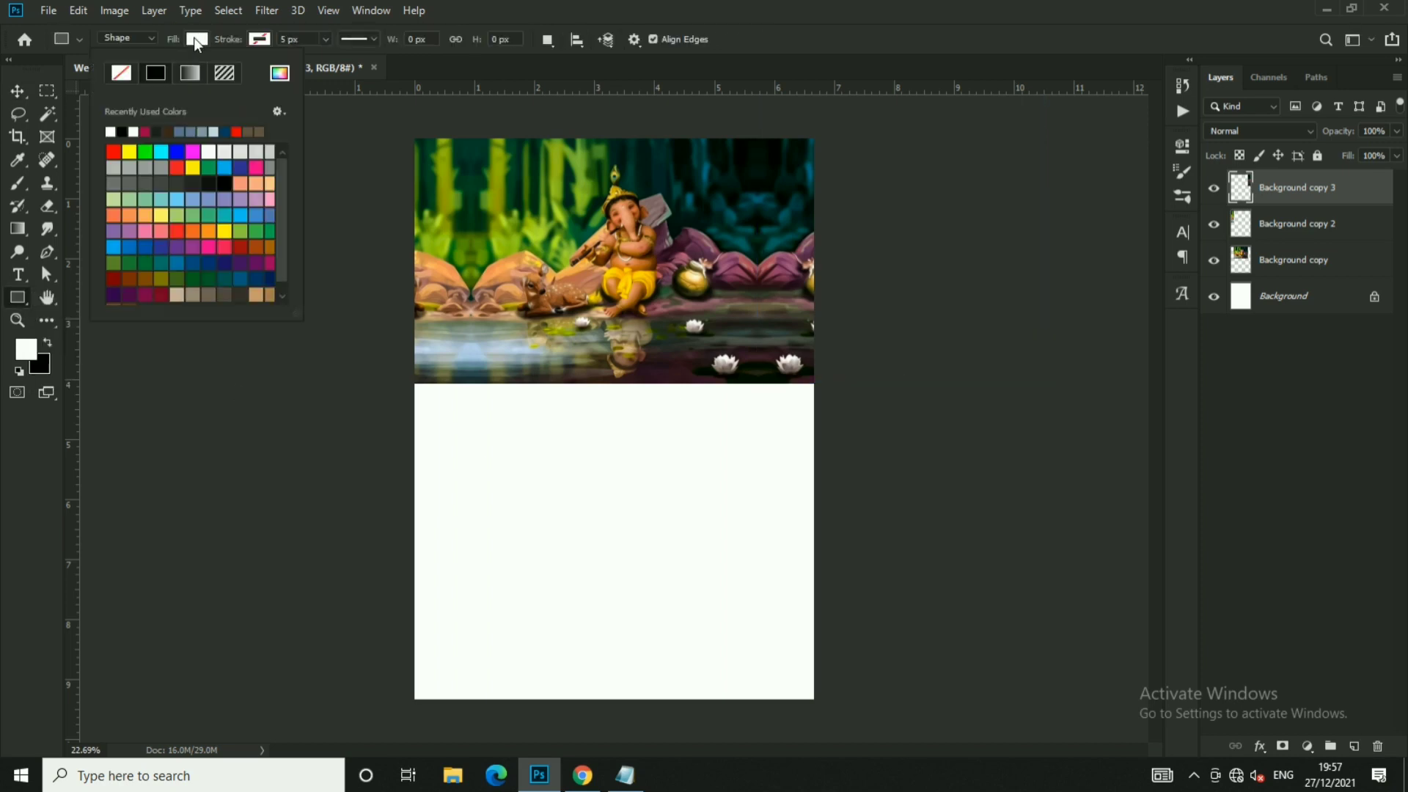
pyautogui.click(400, 377)
pyautogui.moveTo(392, 357); pyautogui.dragTo(834, 736)
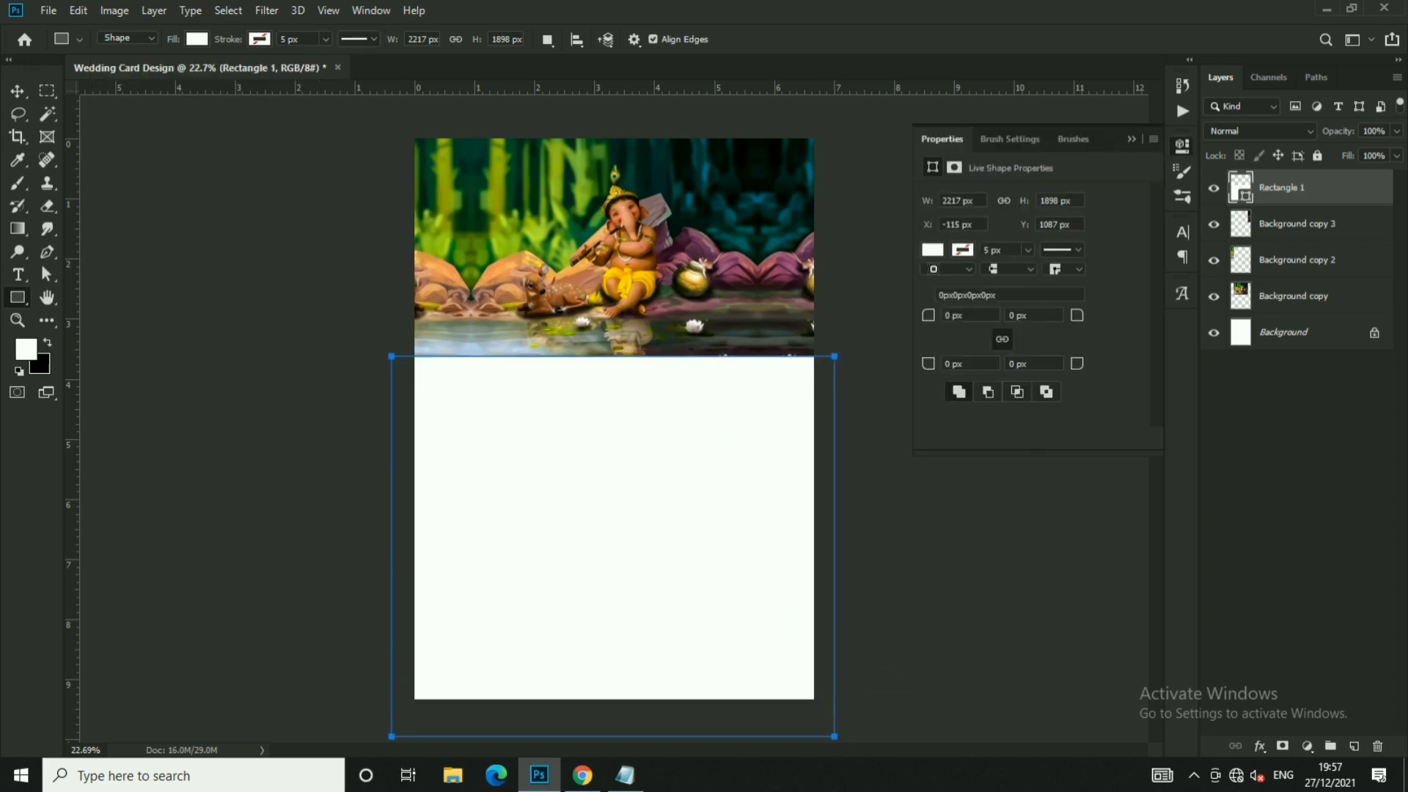
pyautogui.click(1133, 139)
# - Warp the rectangle's top edge into a downward curve beneath the banner
pyautogui.click(25, 91)
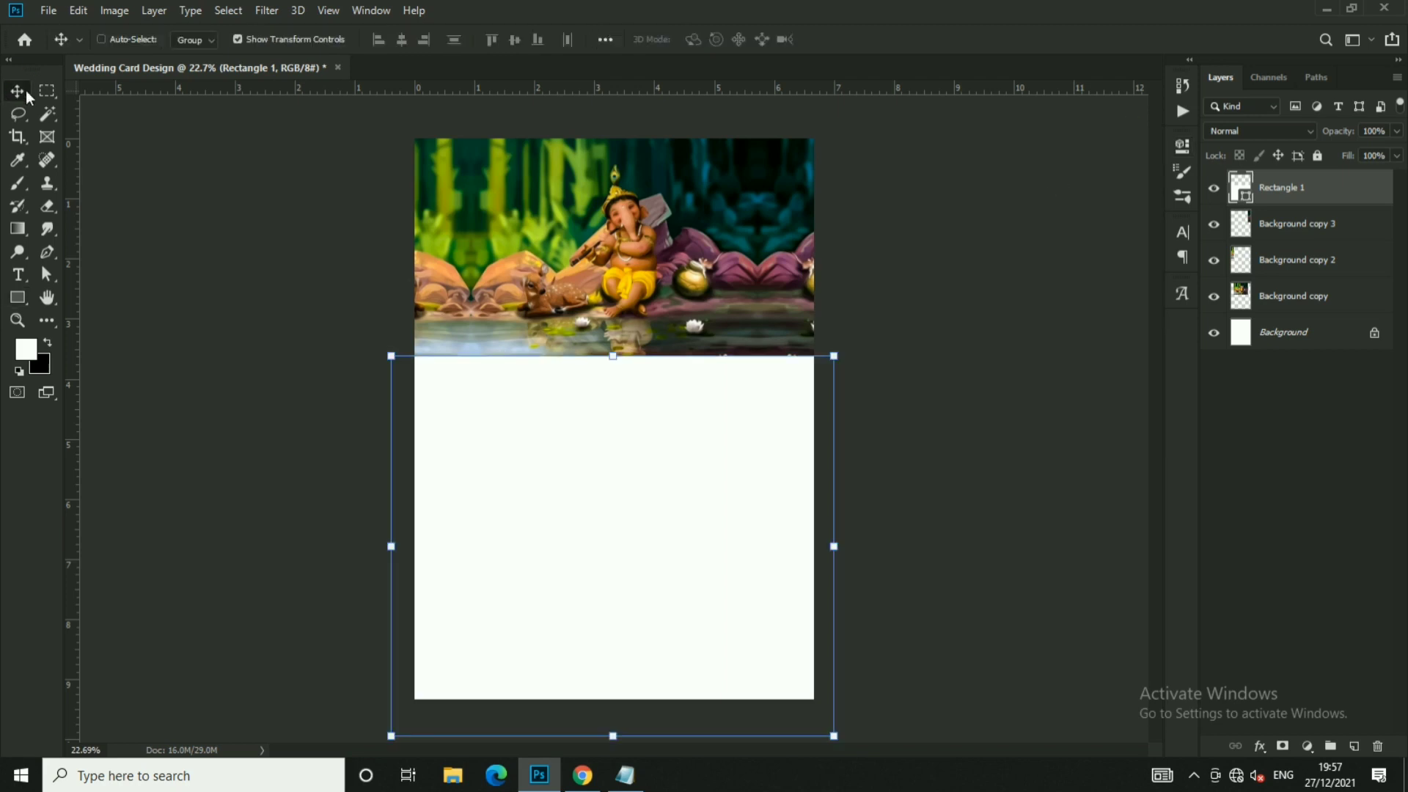
pyautogui.click(630, 361)
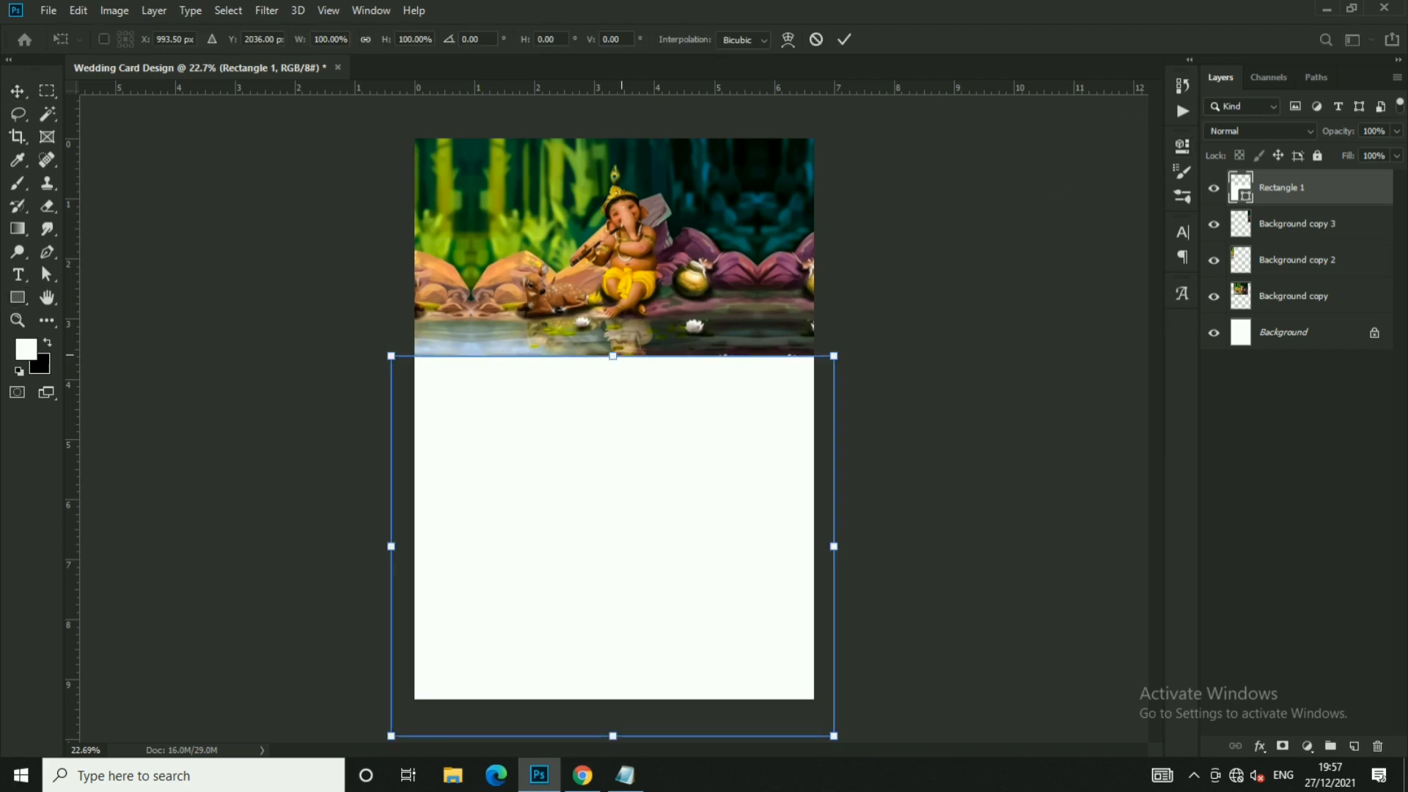
pyautogui.click(787, 39)
pyautogui.moveTo(615, 451); pyautogui.dragTo(620, 482)
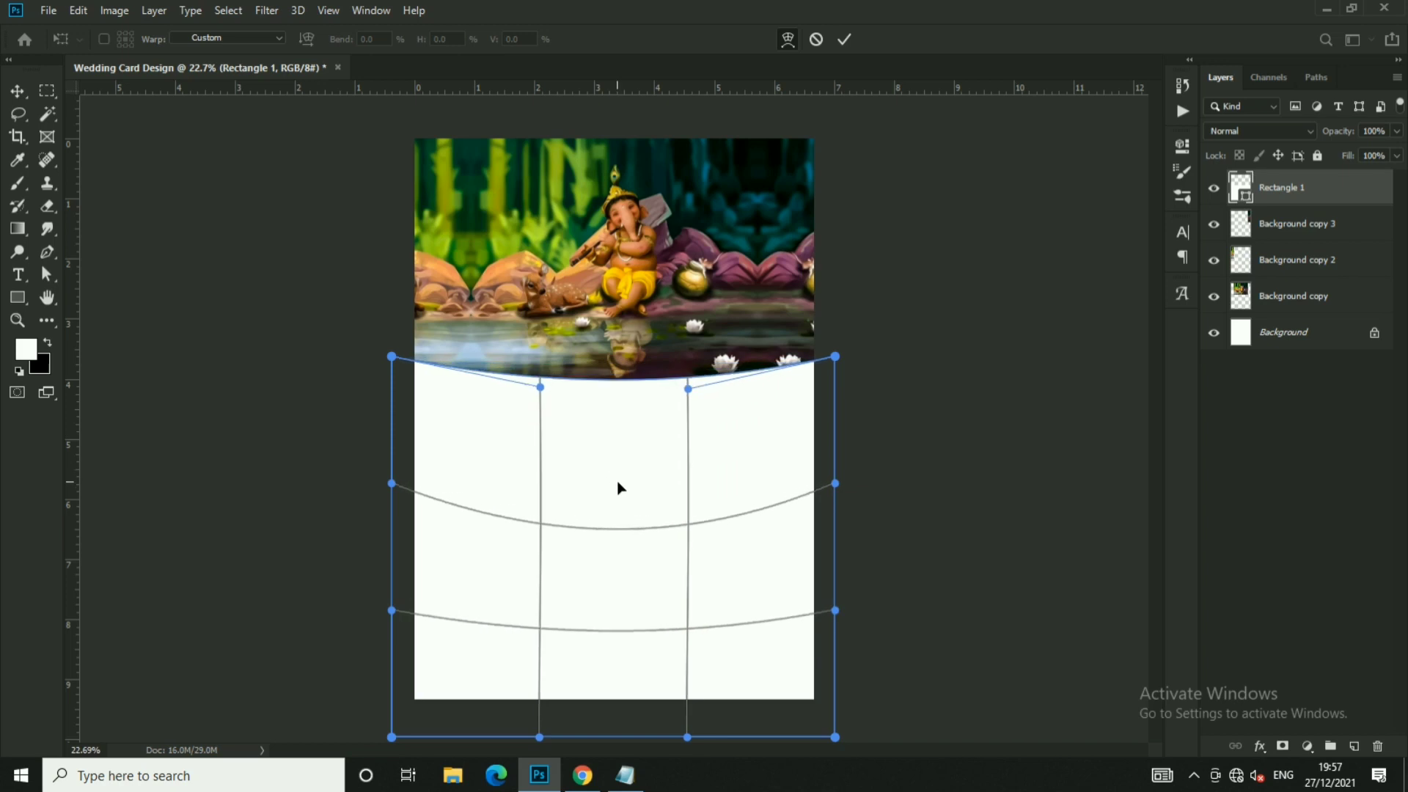
pyautogui.moveTo(620, 484)
pyautogui.mouseDown()
pyautogui.moveTo(620, 508)
pyautogui.moveTo(670, 491)
pyautogui.mouseUp()
pyautogui.click(844, 39)
pyautogui.scroll(-2, 691, 449)
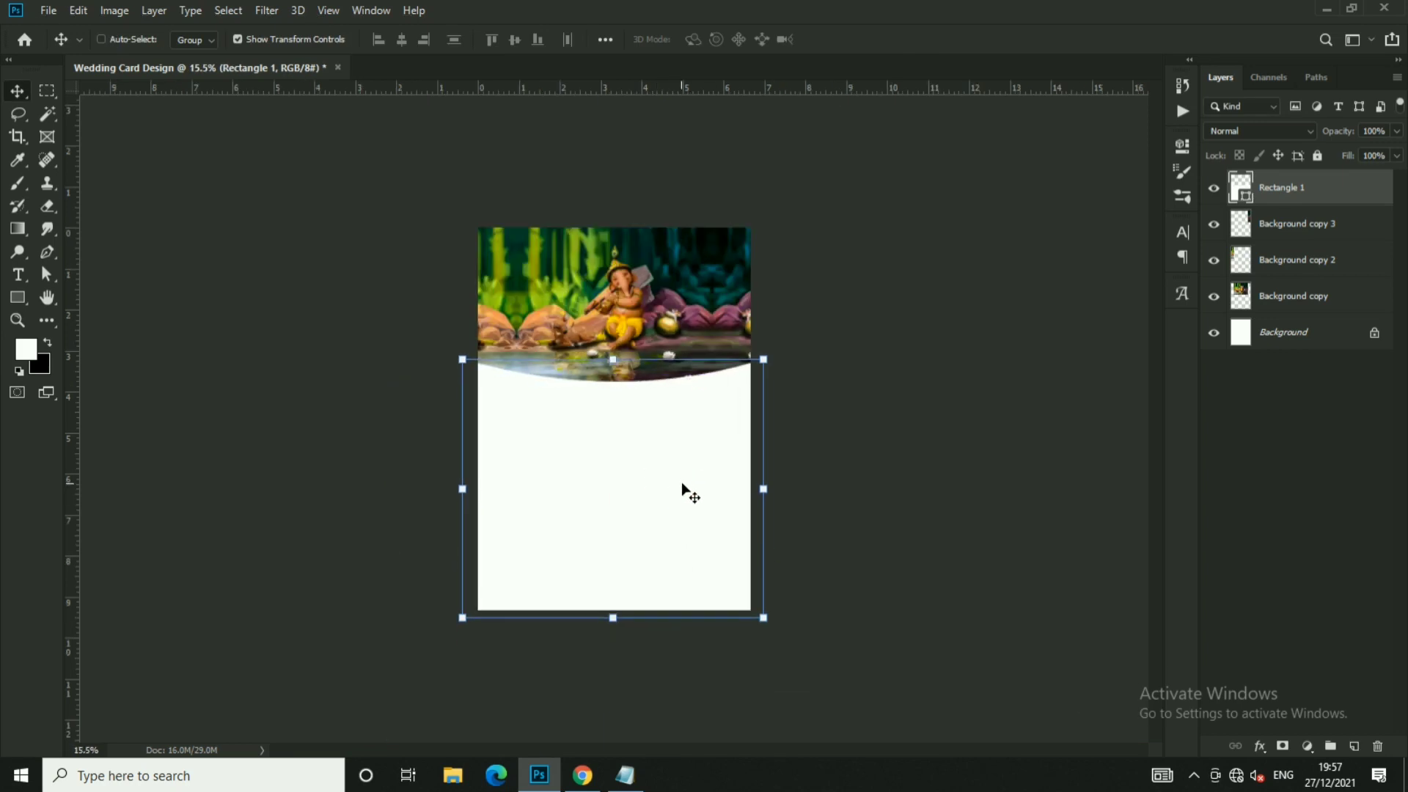
# - Merge the three Ganesha banner layers into one layer
pyautogui.click(896, 373)
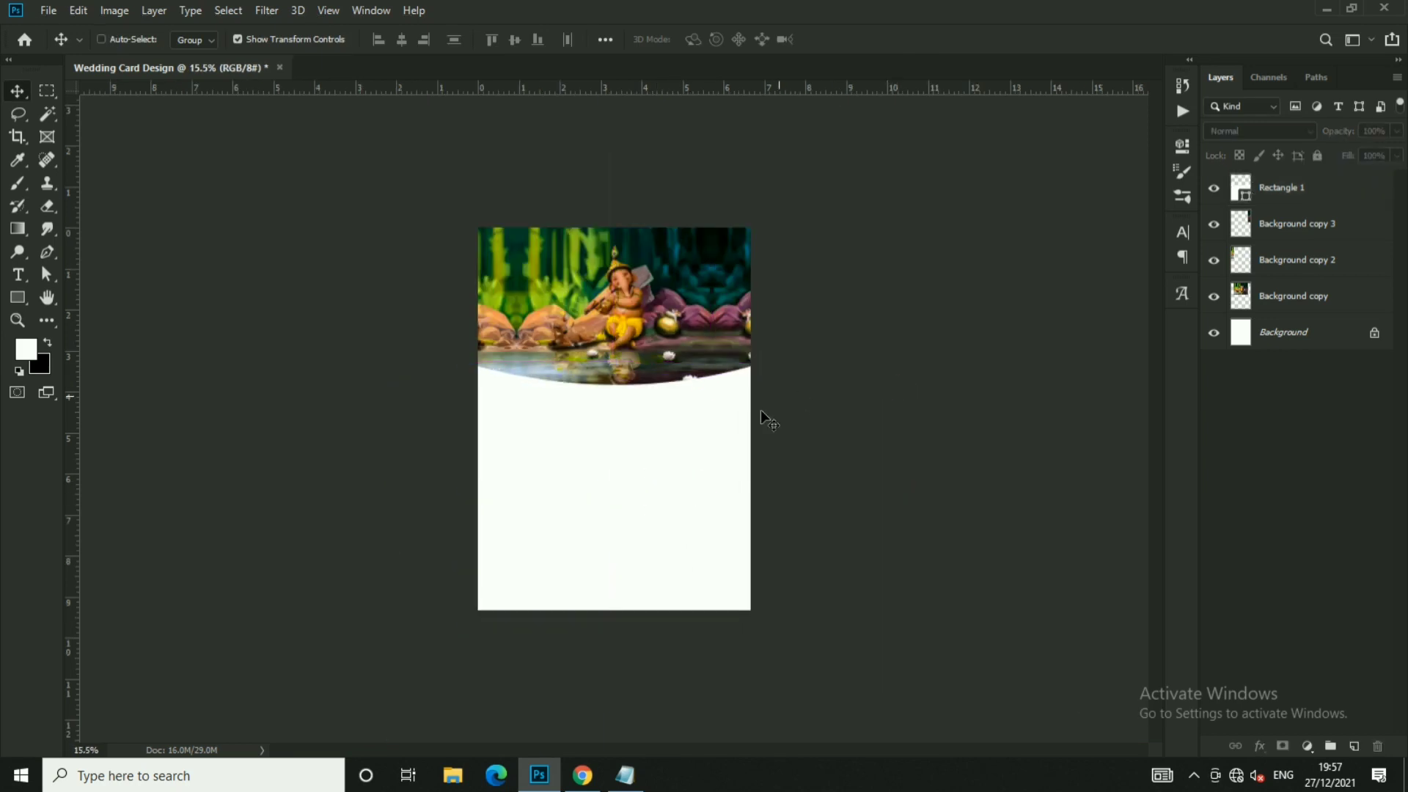
pyautogui.scroll(2, 654, 491)
pyautogui.click(664, 408)
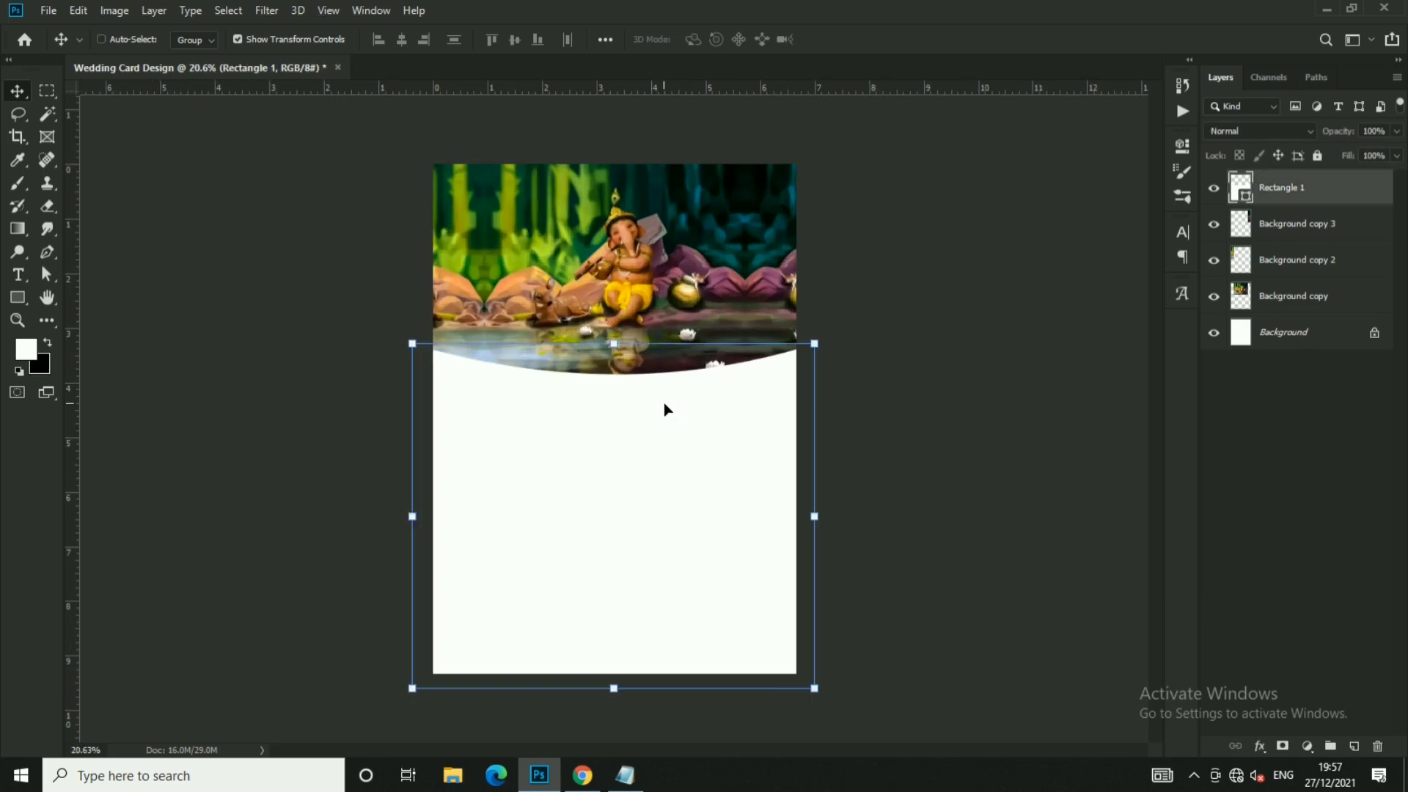
pyautogui.click(644, 229)
pyautogui.click(880, 277)
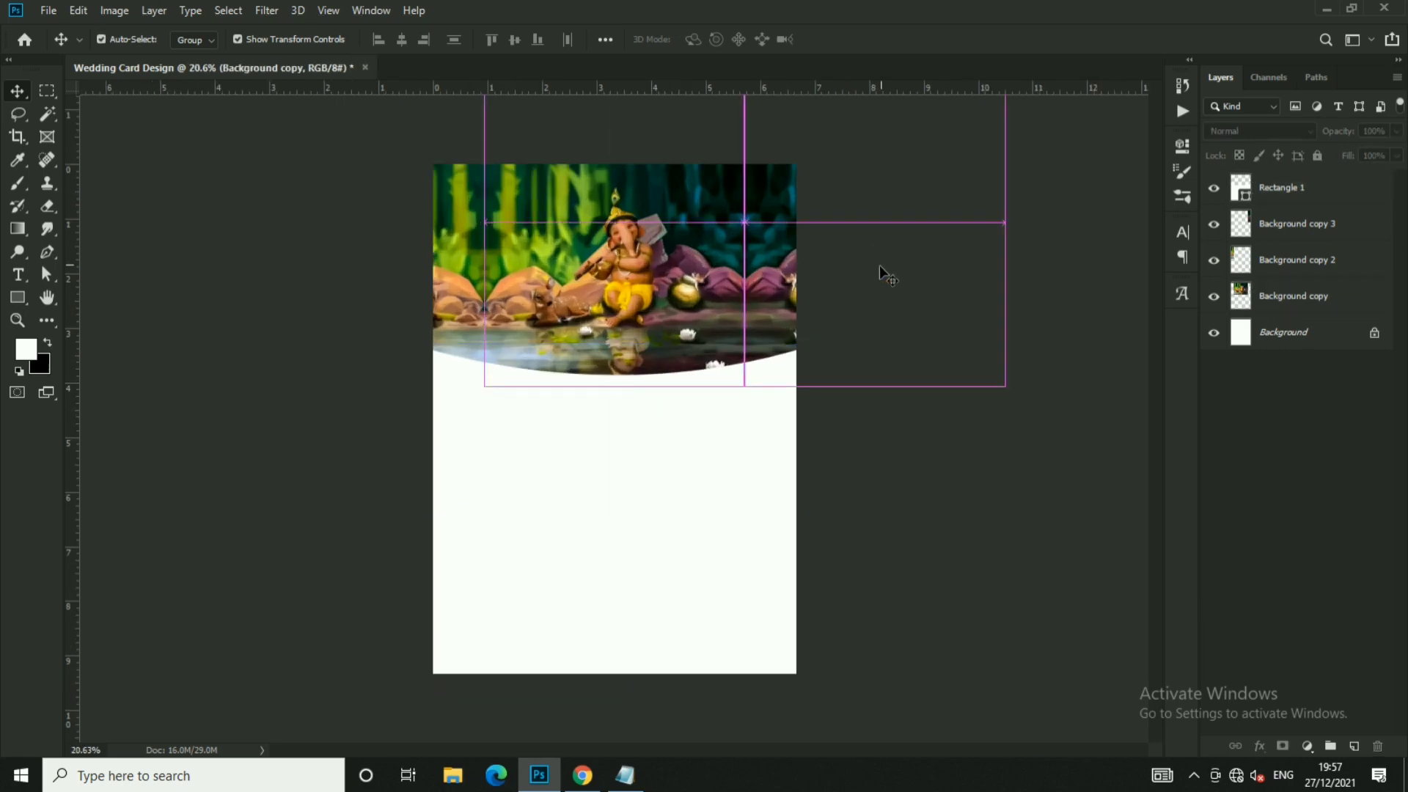
pyautogui.hotkey('ctrl', '+')
pyautogui.click(1318, 294)
pyautogui.keyDown('shift'); pyautogui.click(1326, 260); pyautogui.keyUp('shift')
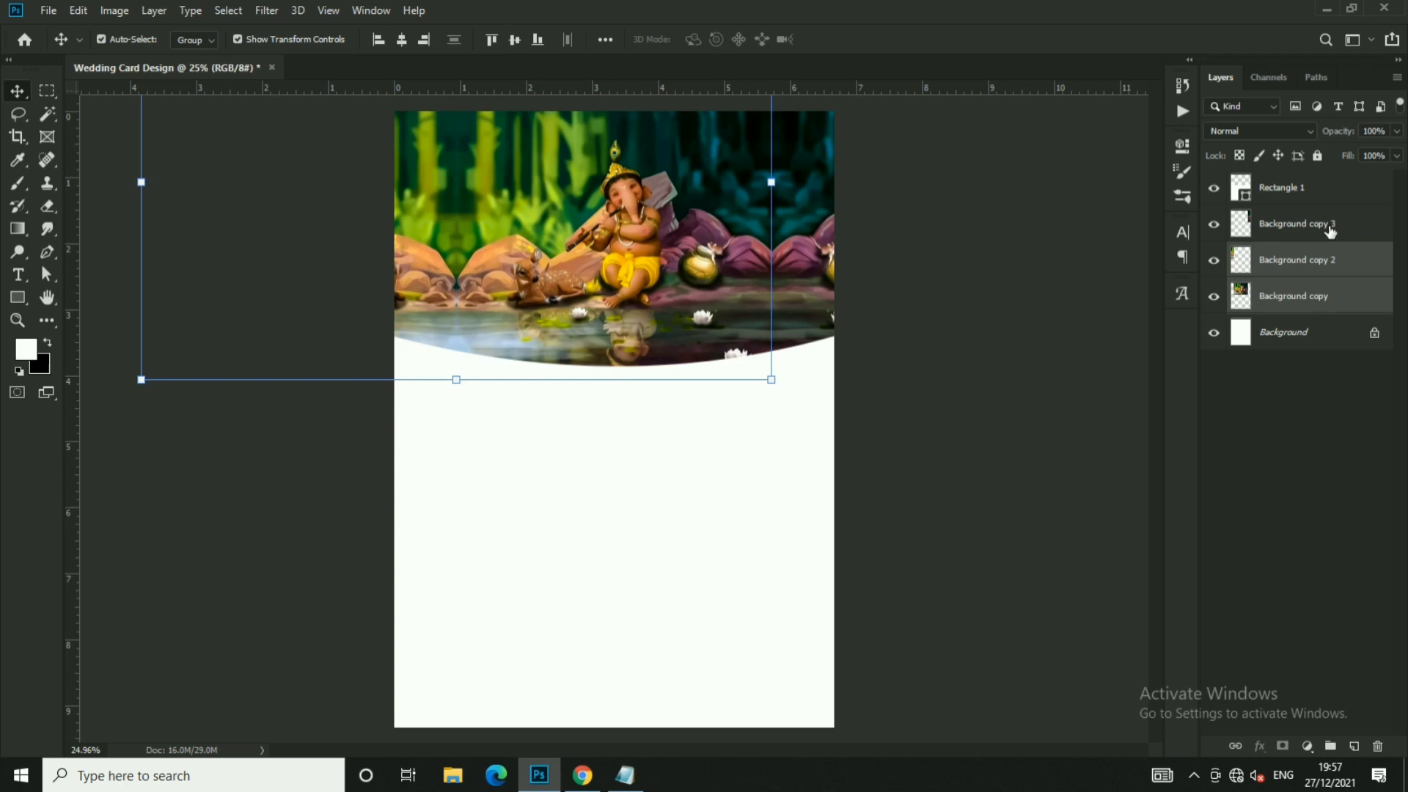
pyautogui.keyDown('shift'); pyautogui.click(1318, 232); pyautogui.keyUp('shift')
pyautogui.hotkey('ctrl', 'e')
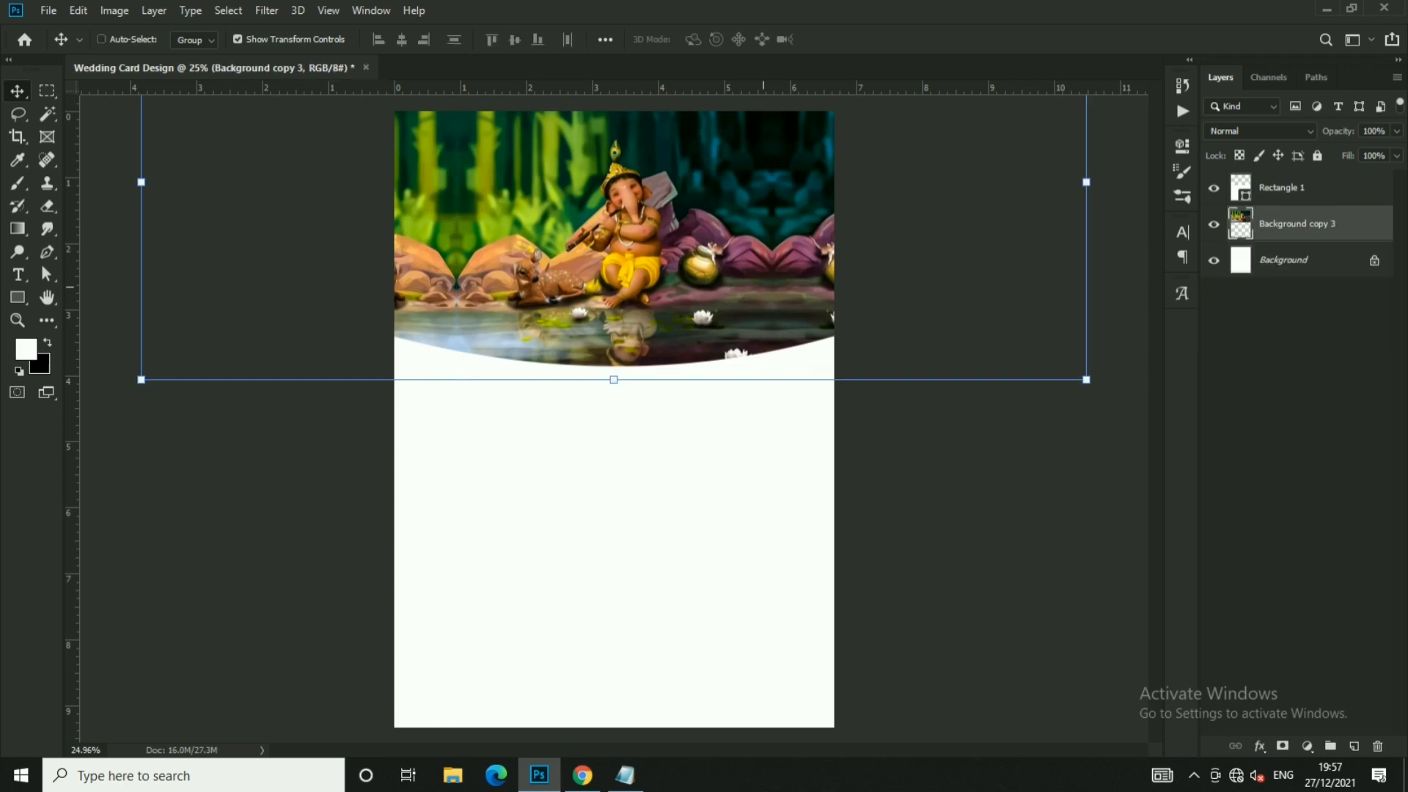
# - Duplicate the white curved rectangle layer
pyautogui.keyDown('ctrl'); pyautogui.click(710, 402); pyautogui.keyUp('ctrl')
pyautogui.scroll(-1, 782, 367)
pyautogui.moveTo(1302, 194)
pyautogui.mouseDown()
pyautogui.moveTo(1280, 244)
pyautogui.moveTo(1355, 746)
pyautogui.mouseUp()
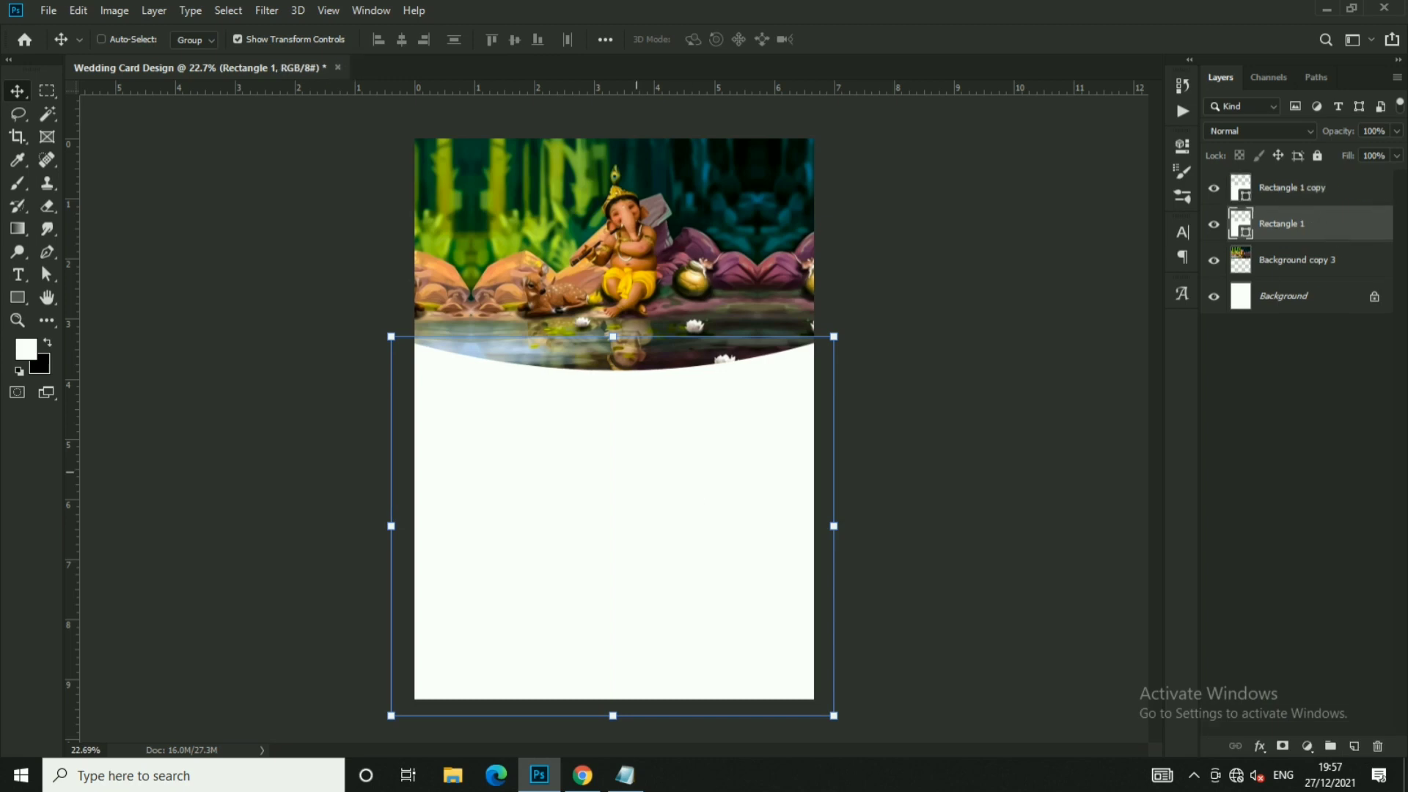
pyautogui.scroll(4, 626, 454)
# - Add a pink Gradient Overlay to Rectangle 1 through Blending Options
pyautogui.rightClick(1326, 226)
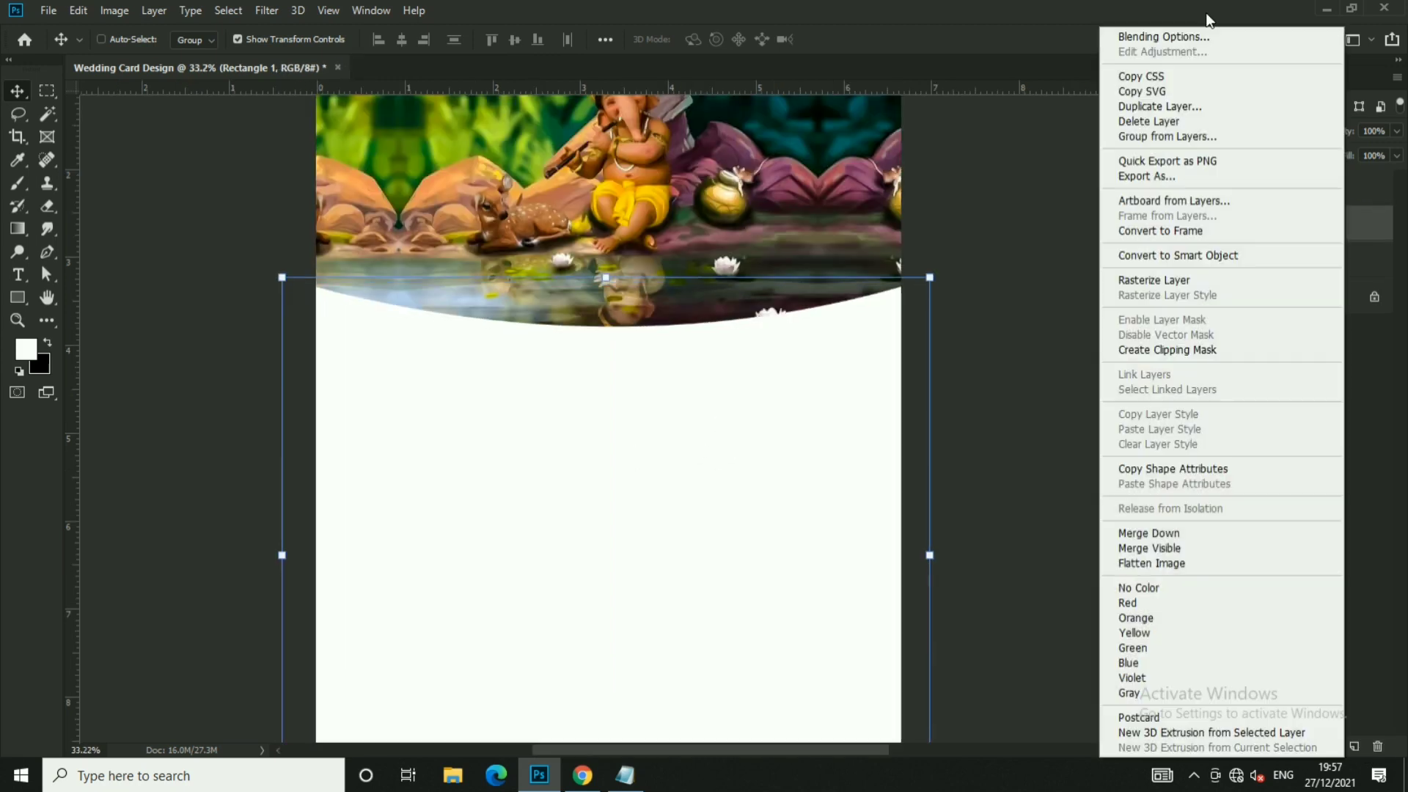
pyautogui.click(1145, 35)
pyautogui.click(786, 451)
pyautogui.click(1120, 293)
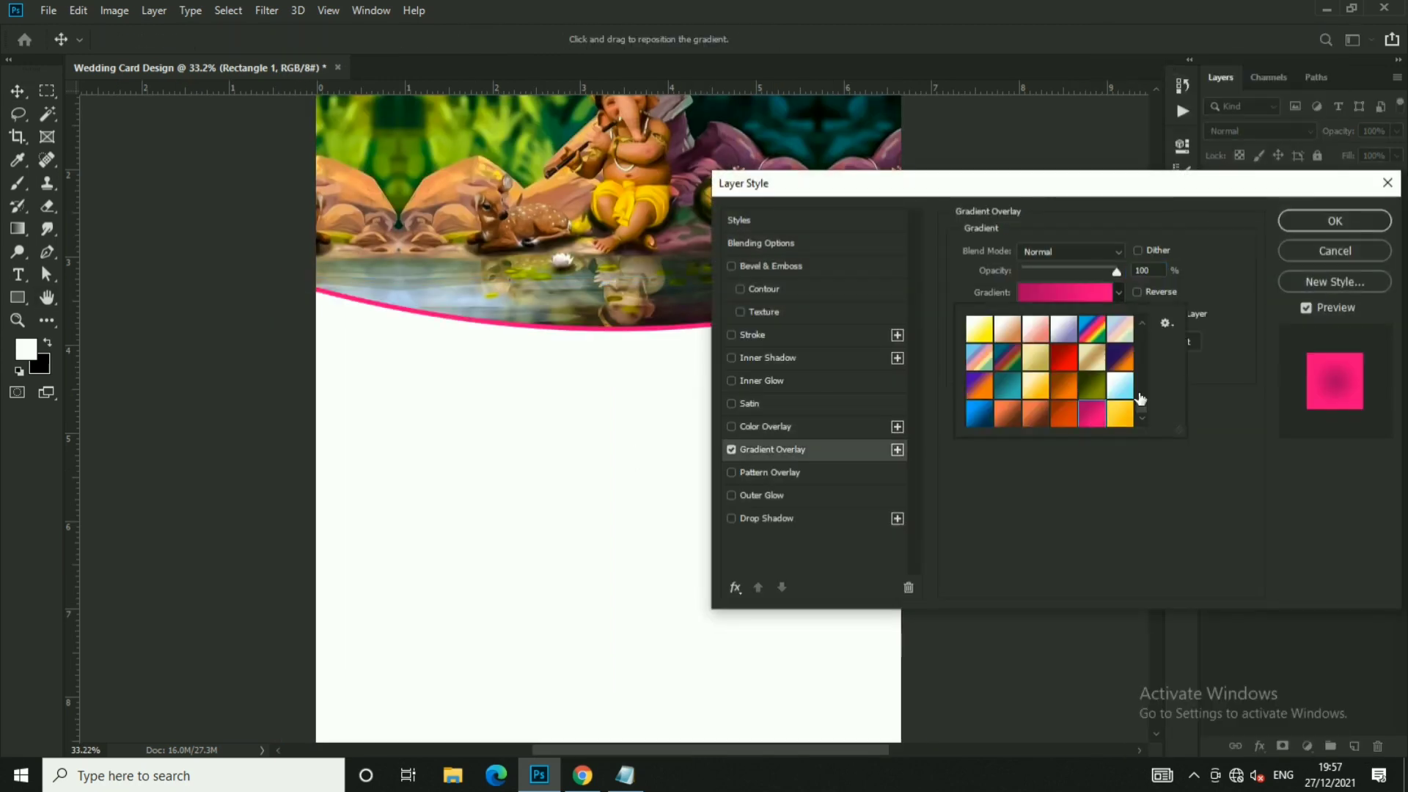
pyautogui.press('Return')
pyautogui.scroll(-3, 731, 391)
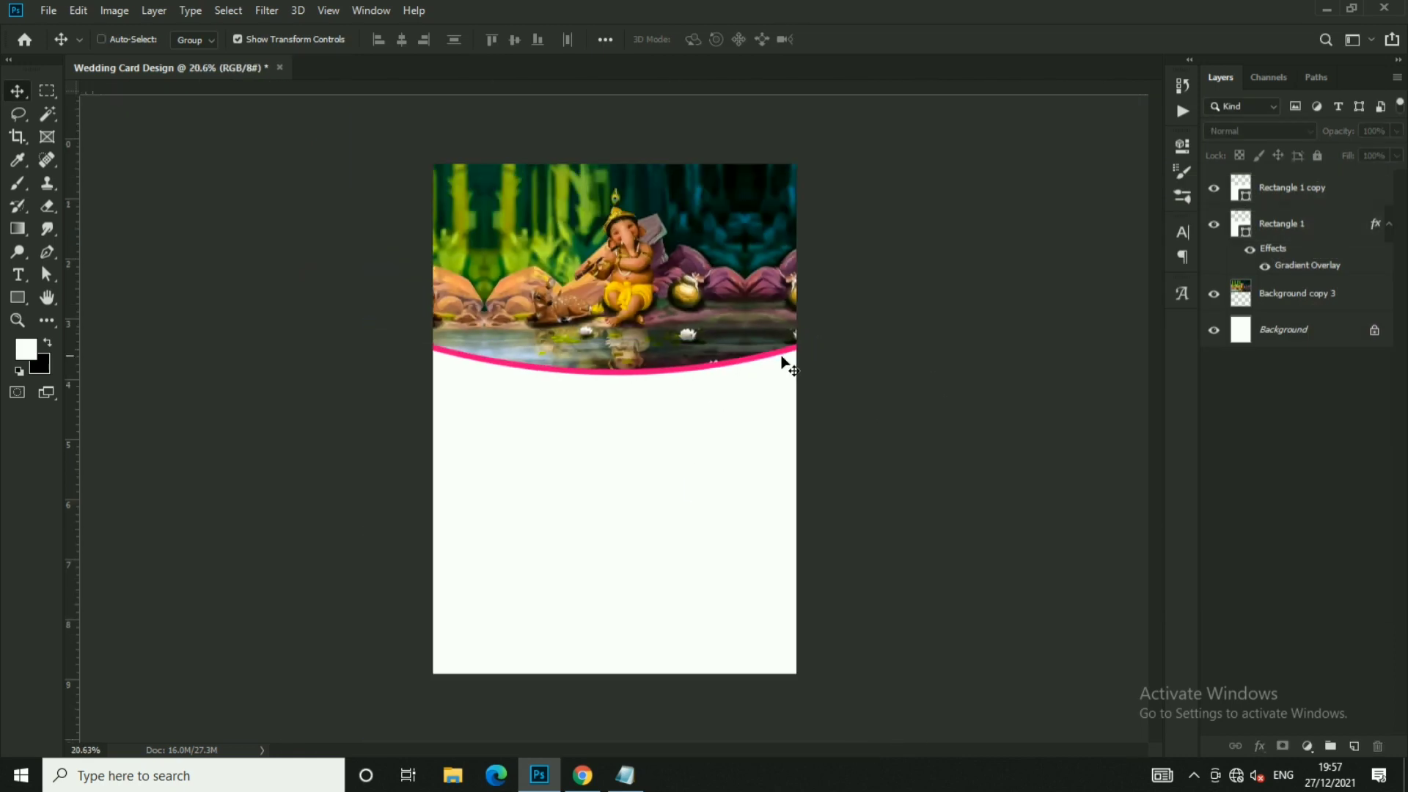
pyautogui.keyDown('ctrl'); pyautogui.click(786, 361); pyautogui.keyUp('ctrl')
pyautogui.scroll(3, 786, 362)
pyautogui.scroll(-3, 779, 293)
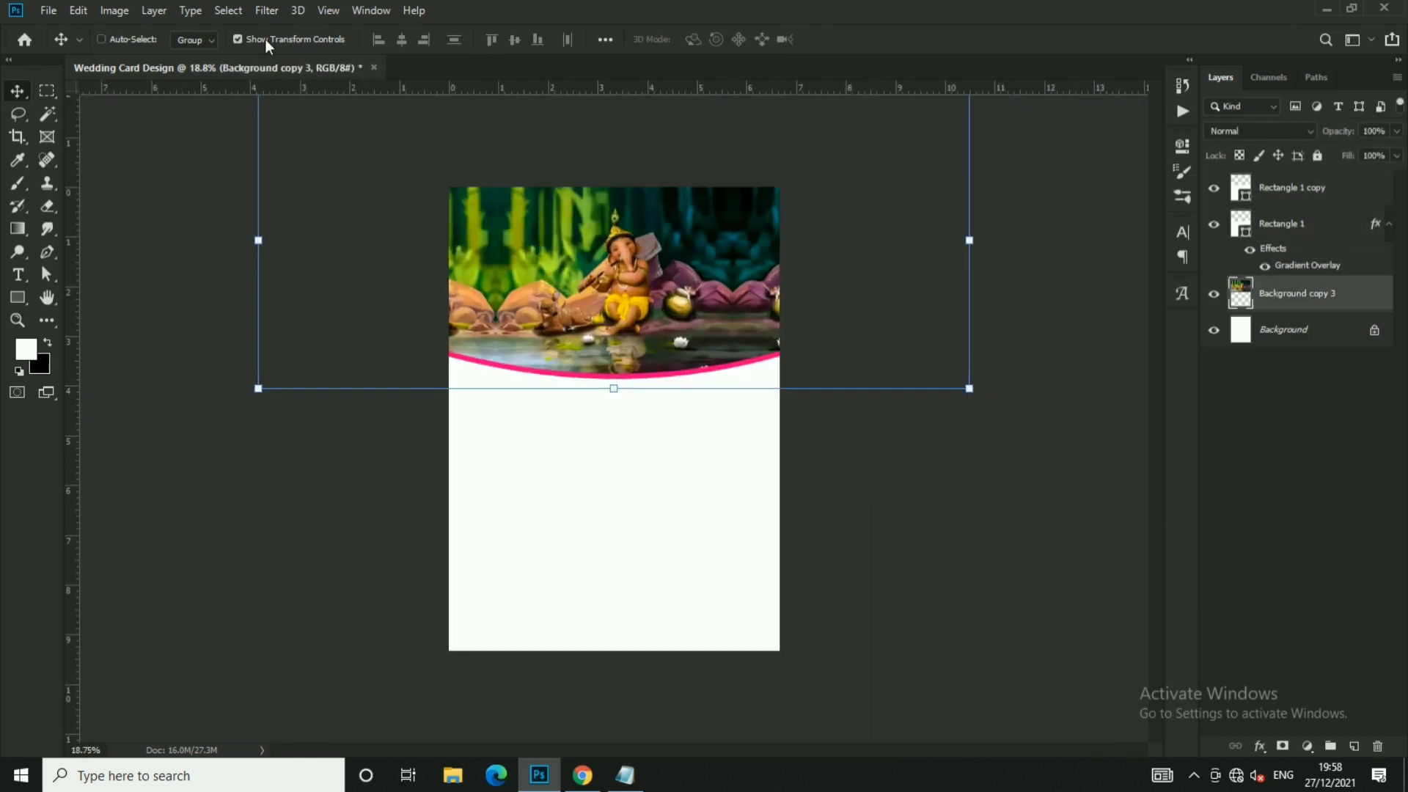
# - Open '17. Toran' from F:\BANNER\SUTRA GRAPHICS\Wedding Card Design Material\Clipart
pyautogui.click(48, 10)
pyautogui.click(63, 44)
pyautogui.click(64, 362)
pyautogui.doubleClick(399, 359)
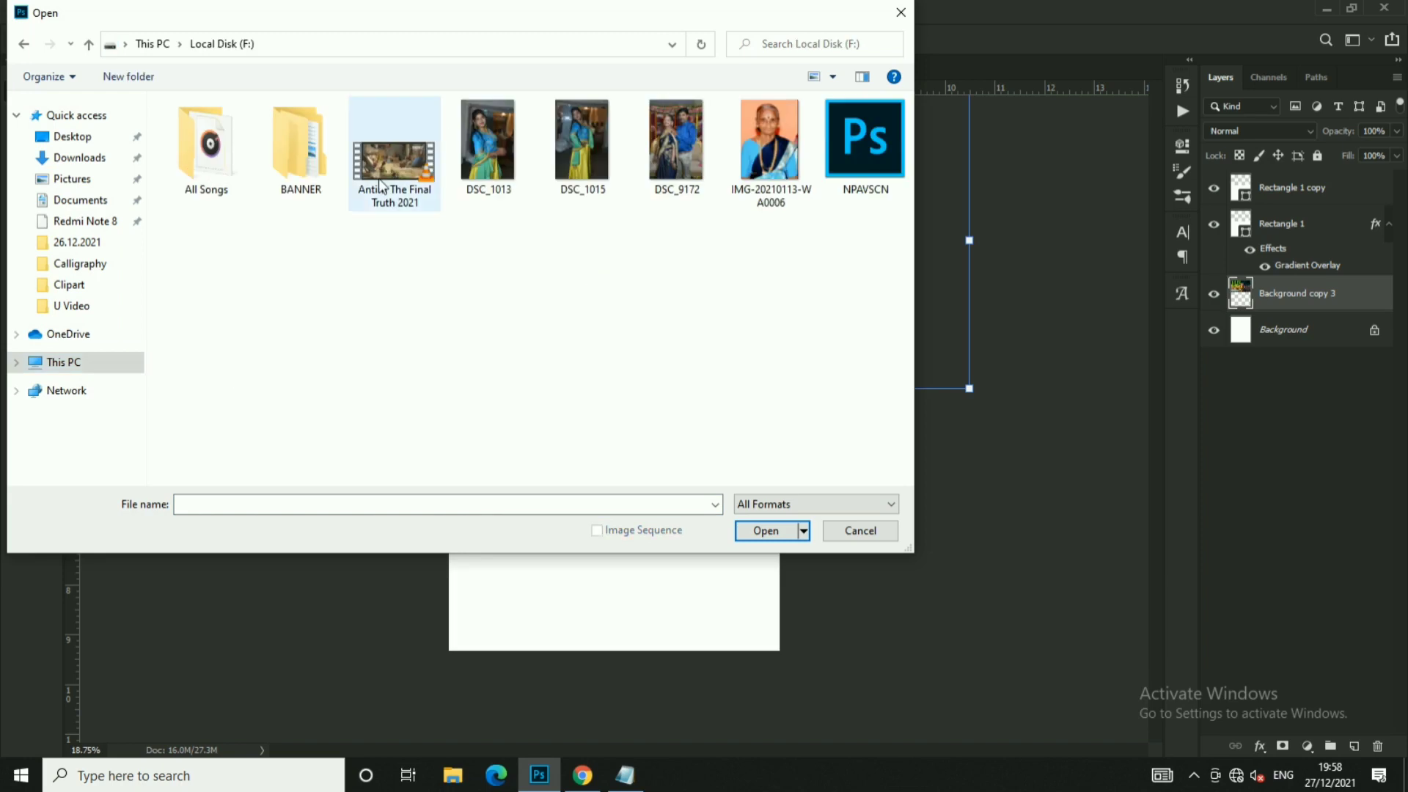
pyautogui.doubleClick(296, 142)
pyautogui.doubleClick(581, 141)
pyautogui.scroll(-3, 475, 334)
pyautogui.doubleClick(522, 293)
pyautogui.doubleClick(312, 147)
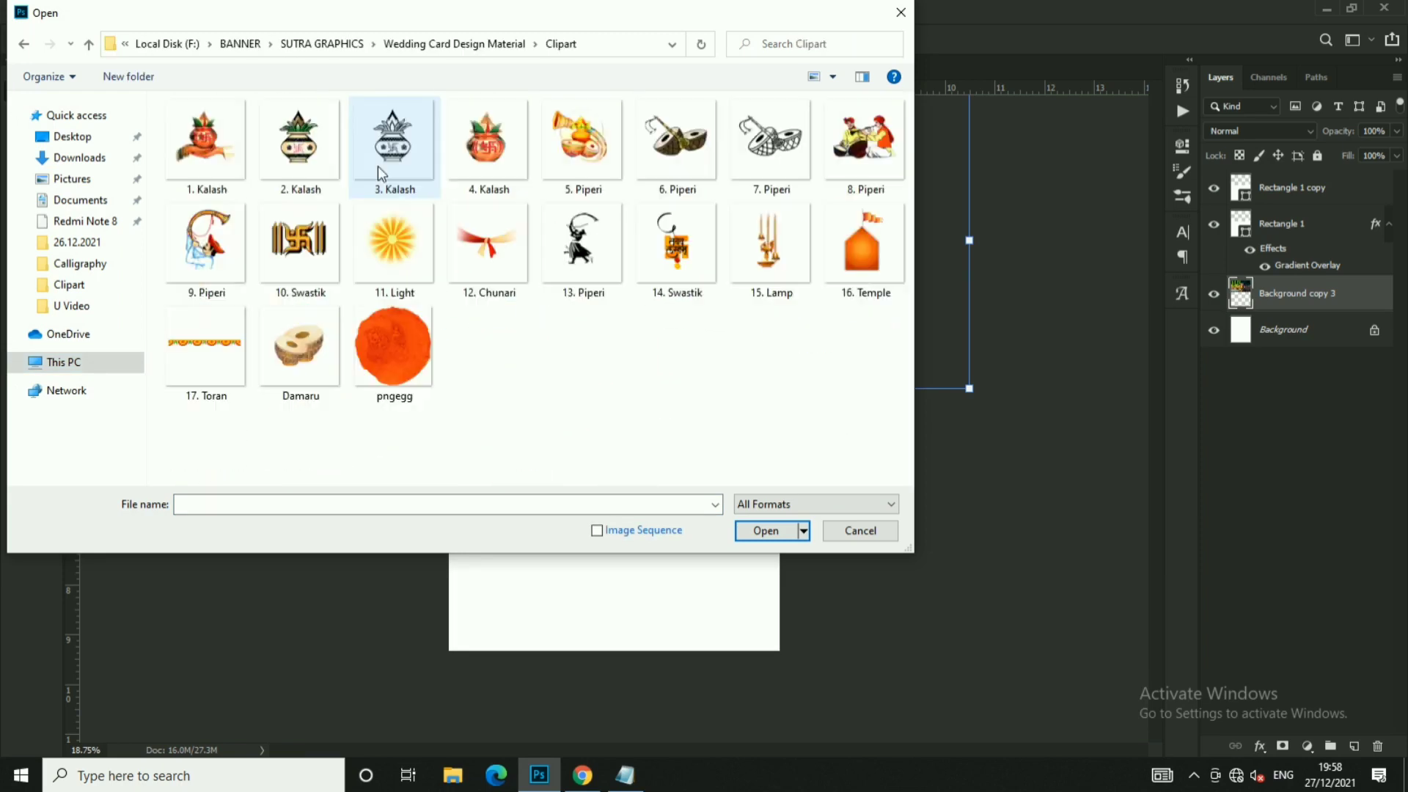
pyautogui.click(205, 344)
pyautogui.click(755, 529)
# - Drag the toran garland into the wedding card and position it along the top edge
pyautogui.moveTo(613, 403)
pyautogui.mouseDown()
pyautogui.moveTo(702, 292)
pyautogui.moveTo(705, 411)
pyautogui.mouseUp()
pyautogui.scroll(3, 594, 306)
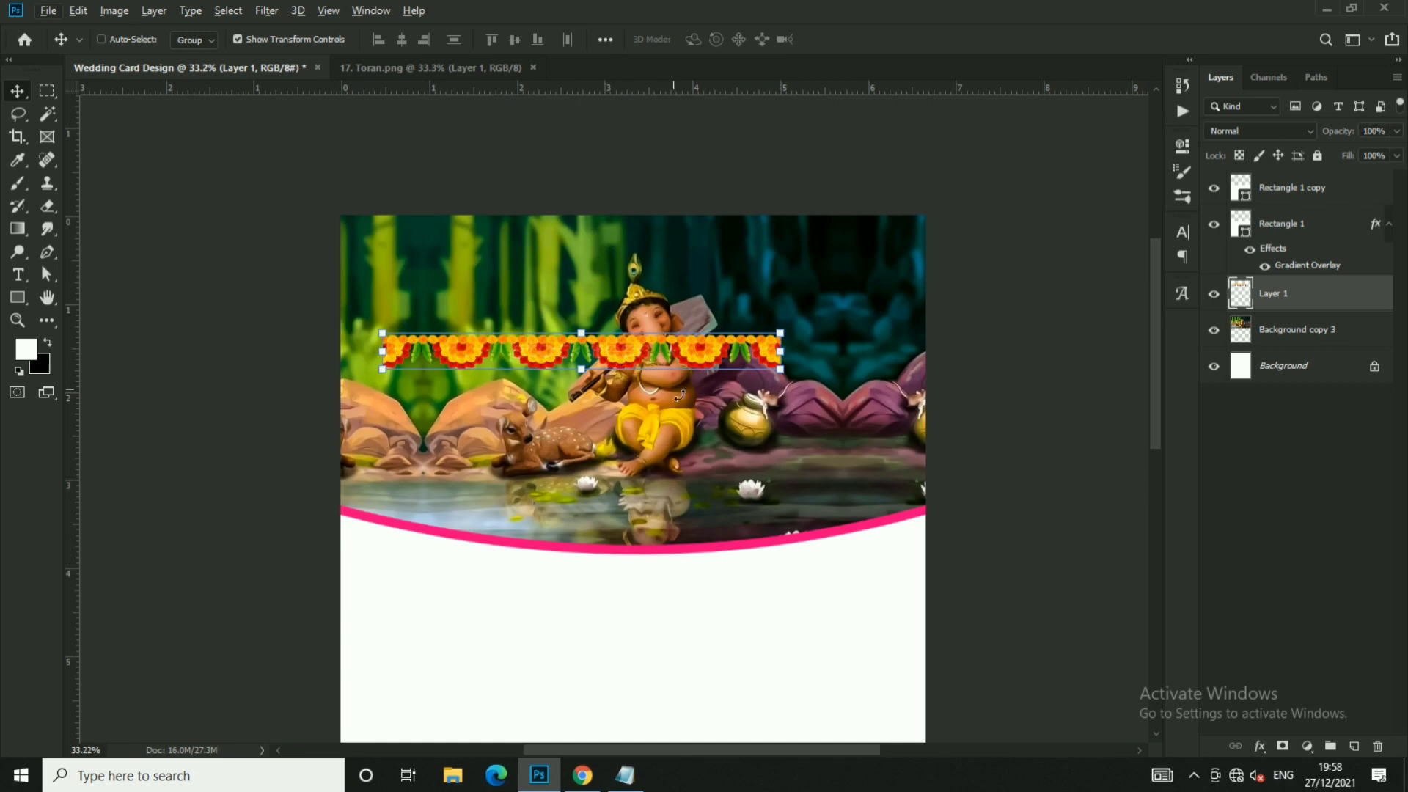
pyautogui.moveTo(649, 325); pyautogui.dragTo(610, 285)
pyautogui.moveTo(636, 238); pyautogui.dragTo(628, 240)
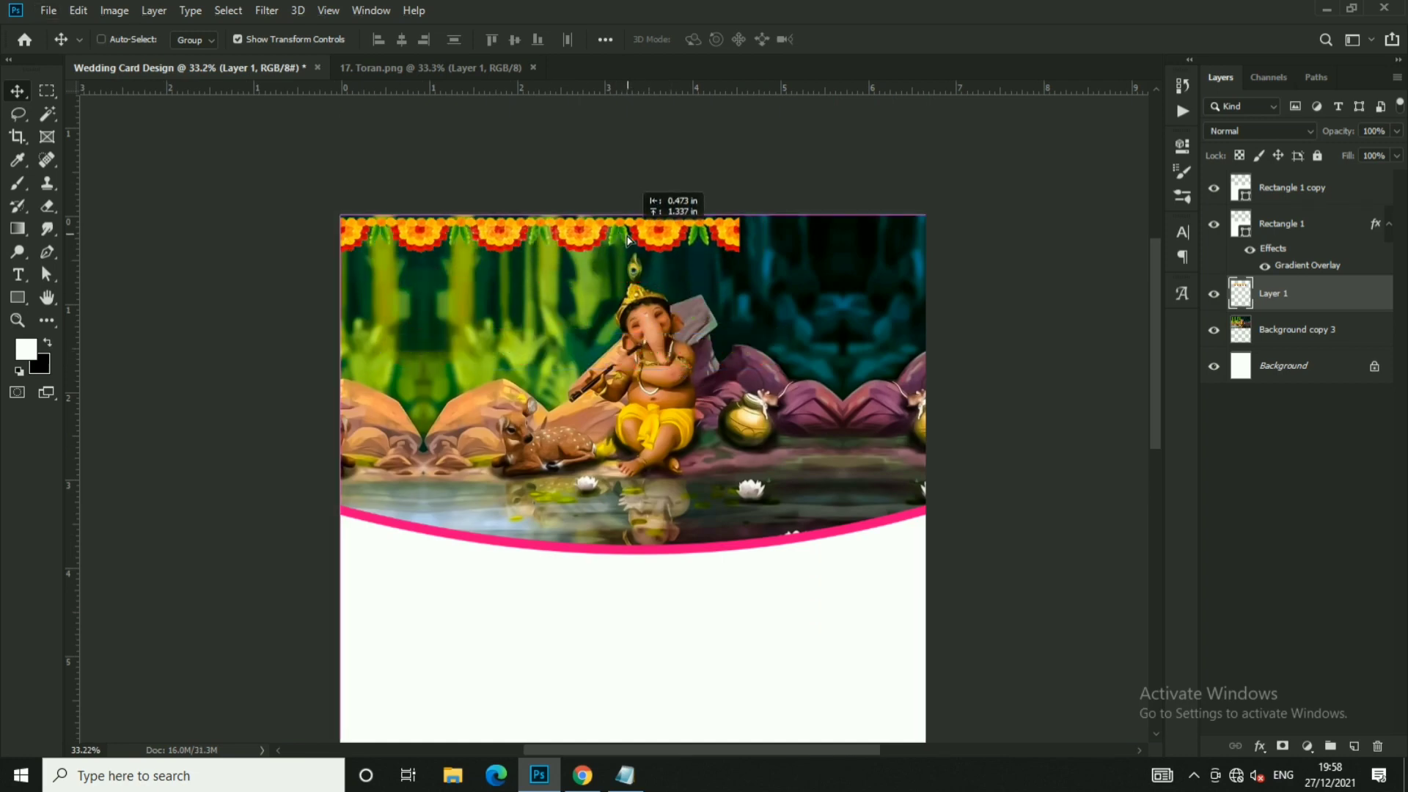
pyautogui.scroll(3, 620, 233)
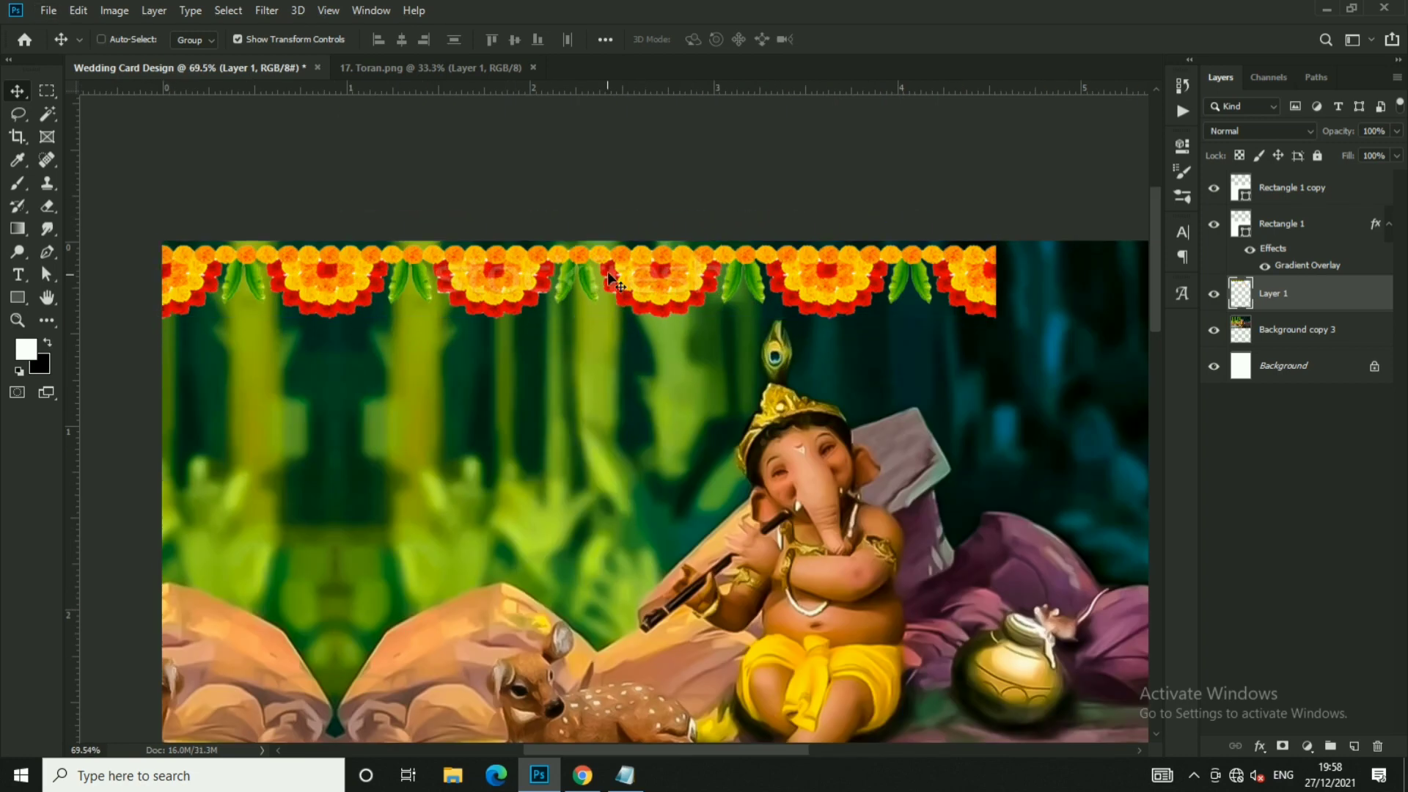
pyautogui.hotkey('shift', 'Up')
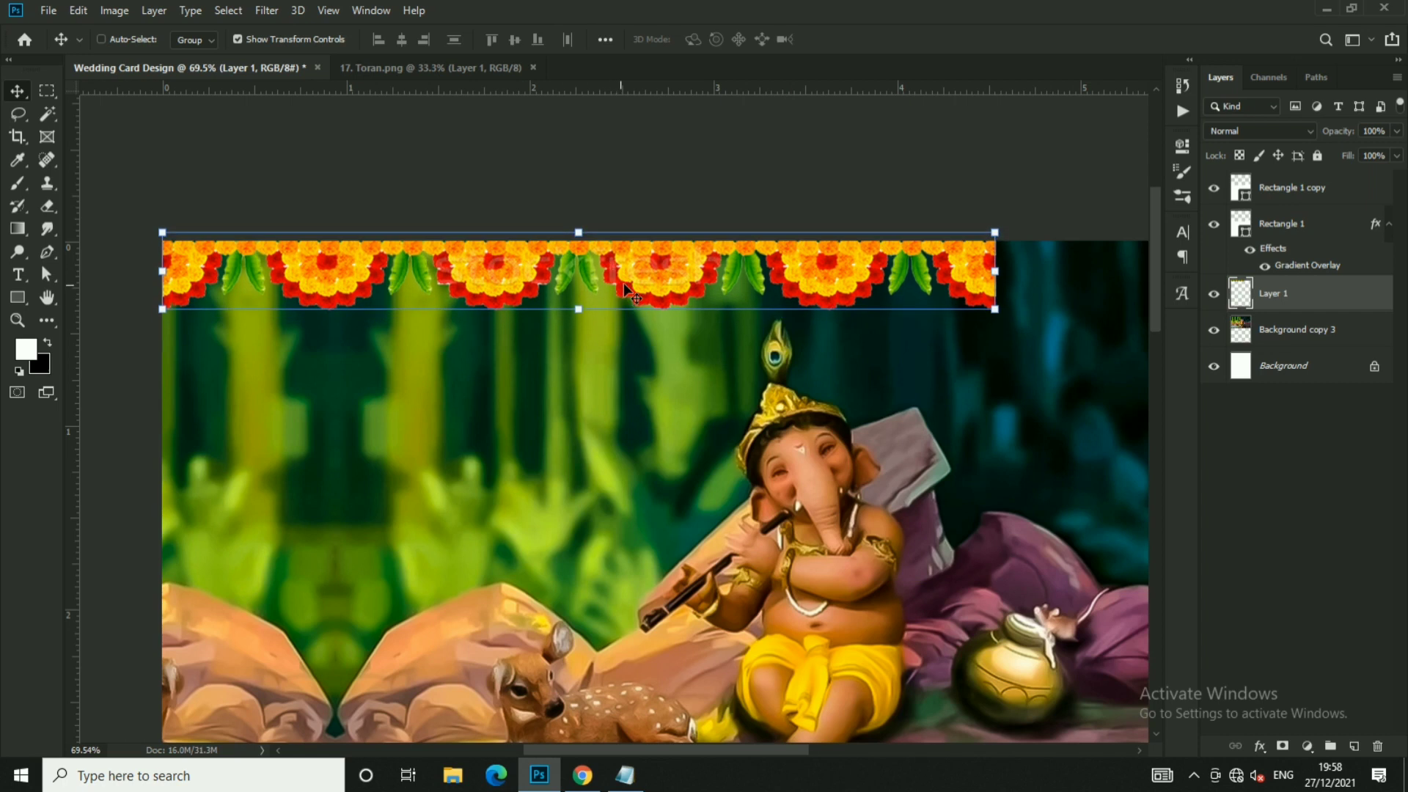
pyautogui.scroll(-2, 748, 270)
# - Add a New Guide Layout with 0 margins and 2 rows, marking the card's edges and centre lines
pyautogui.click(328, 10)
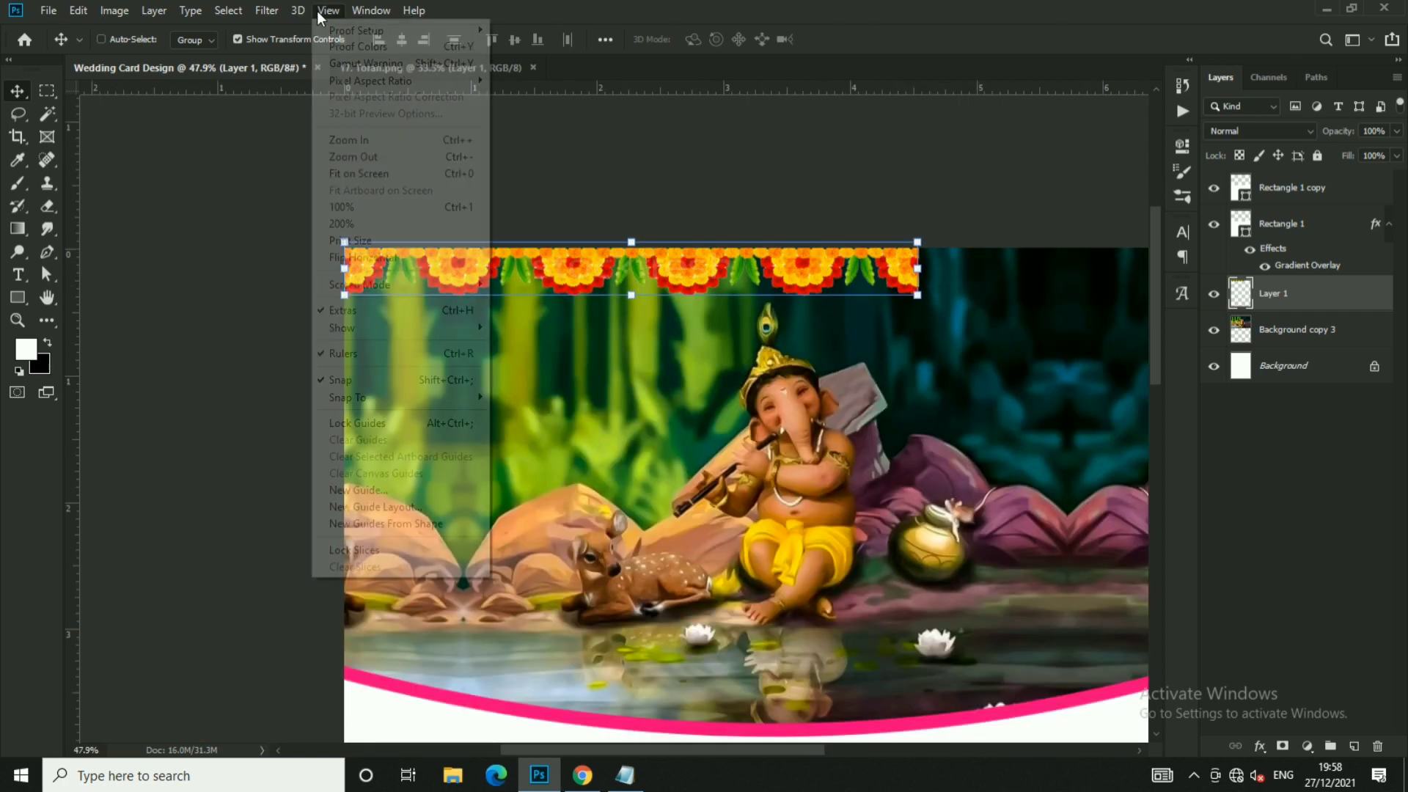
pyautogui.click(381, 507)
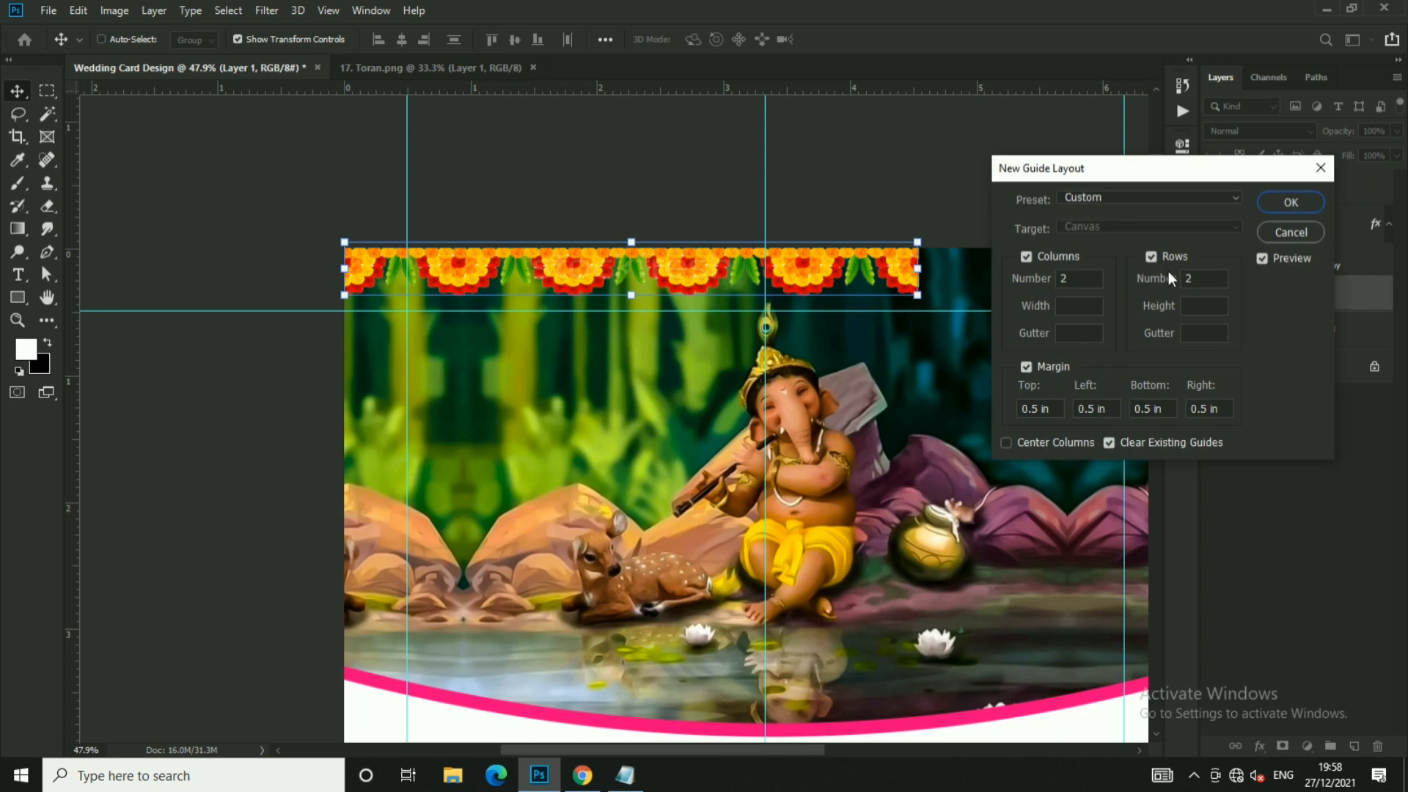
pyautogui.write('0')
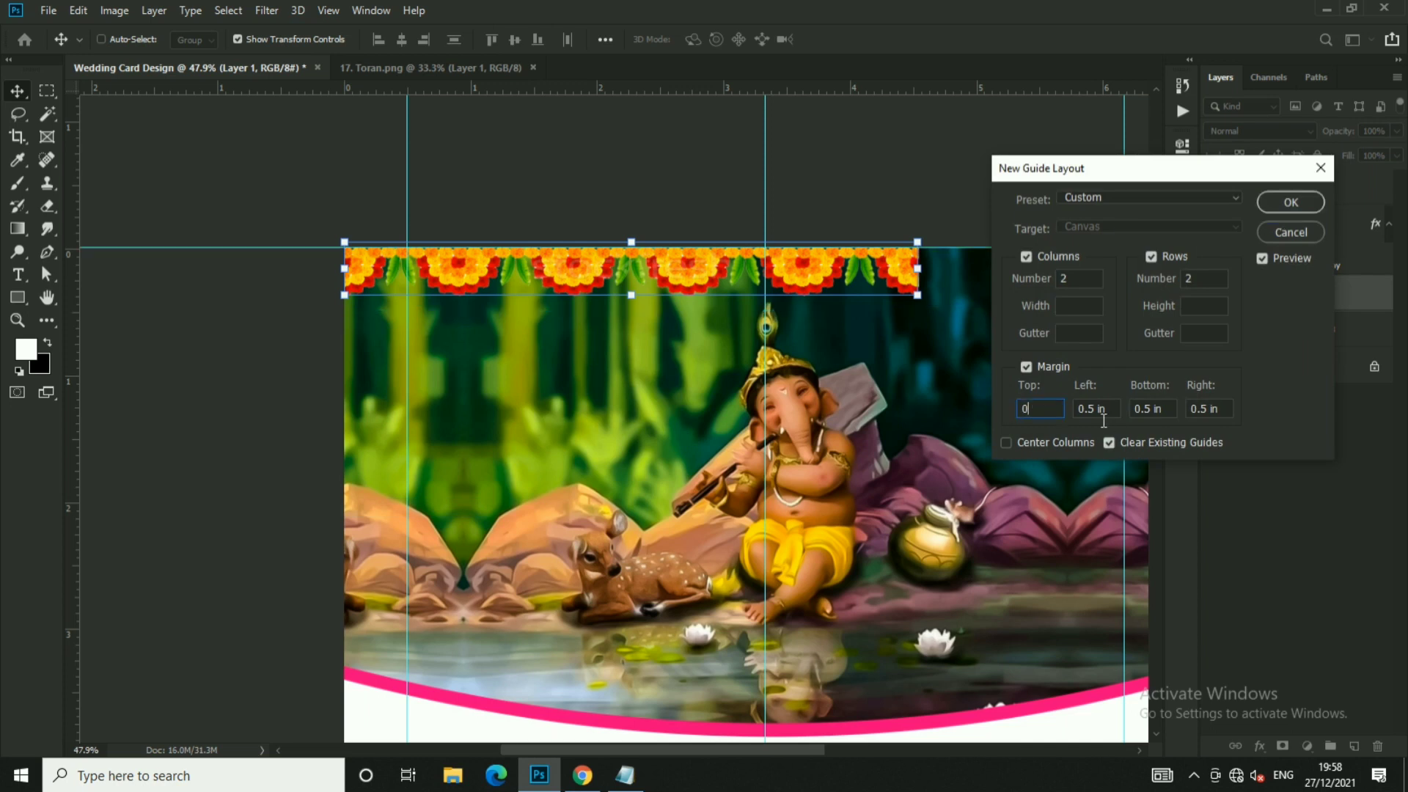
pyautogui.write('0')
pyautogui.click(1144, 411)
pyautogui.click(1227, 415)
pyautogui.write('0')
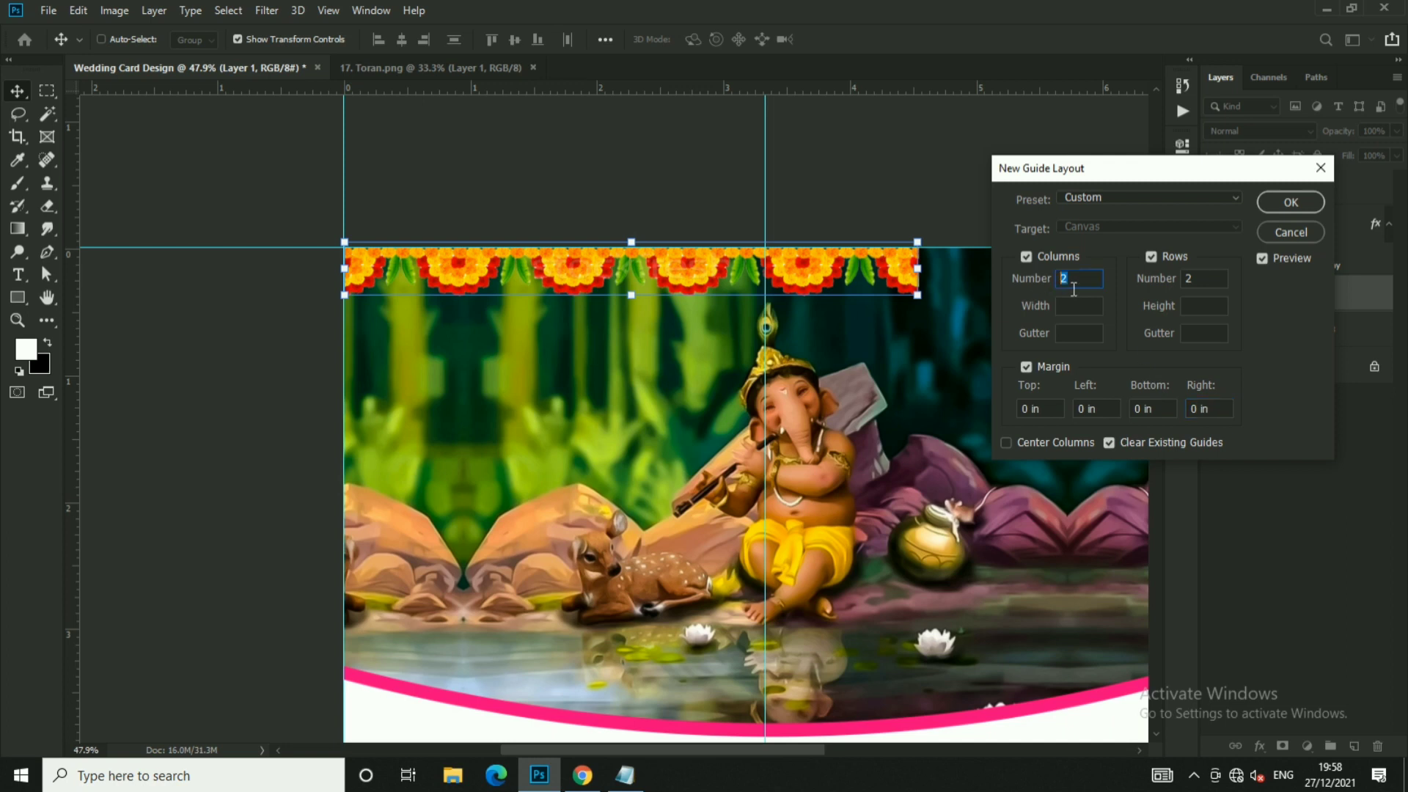
pyautogui.write('1')
pyautogui.click(1222, 284)
pyautogui.write('1')
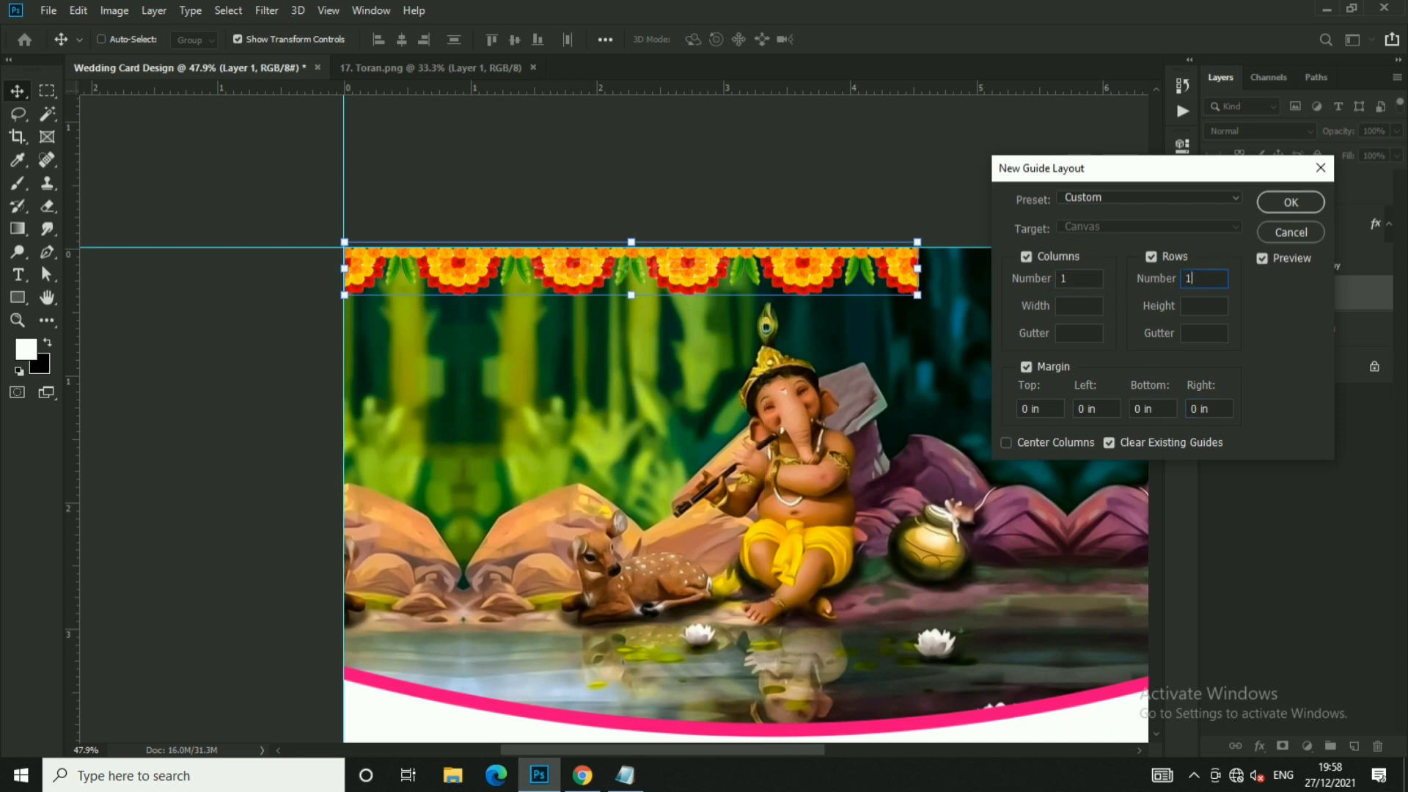
pyautogui.write('22')
pyautogui.click(1084, 288)
pyautogui.click(1291, 203)
# - Shrink the toran slightly and align its left end with the left guide
pyautogui.hotkey('ctrl', '0')
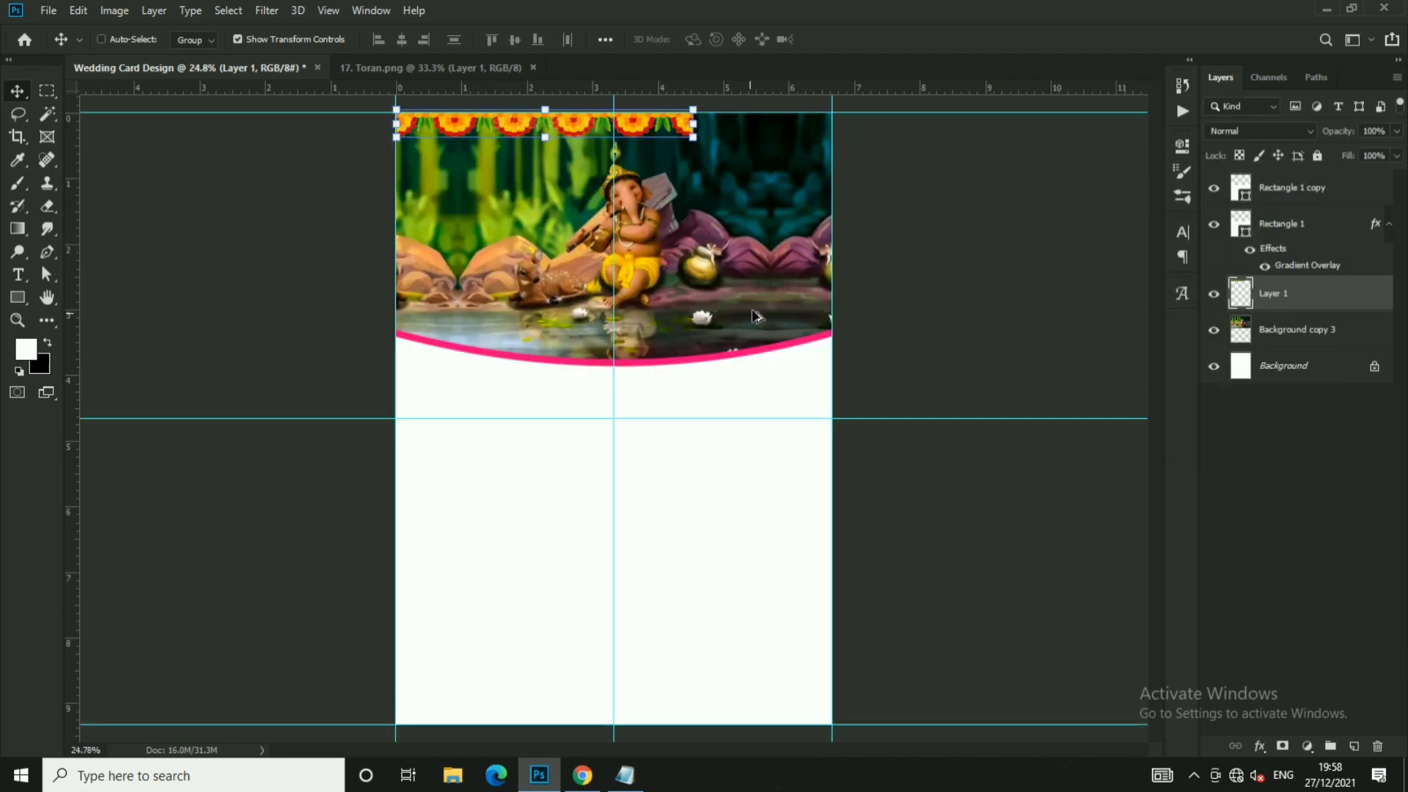
pyautogui.moveTo(693, 136); pyautogui.dragTo(668, 134)
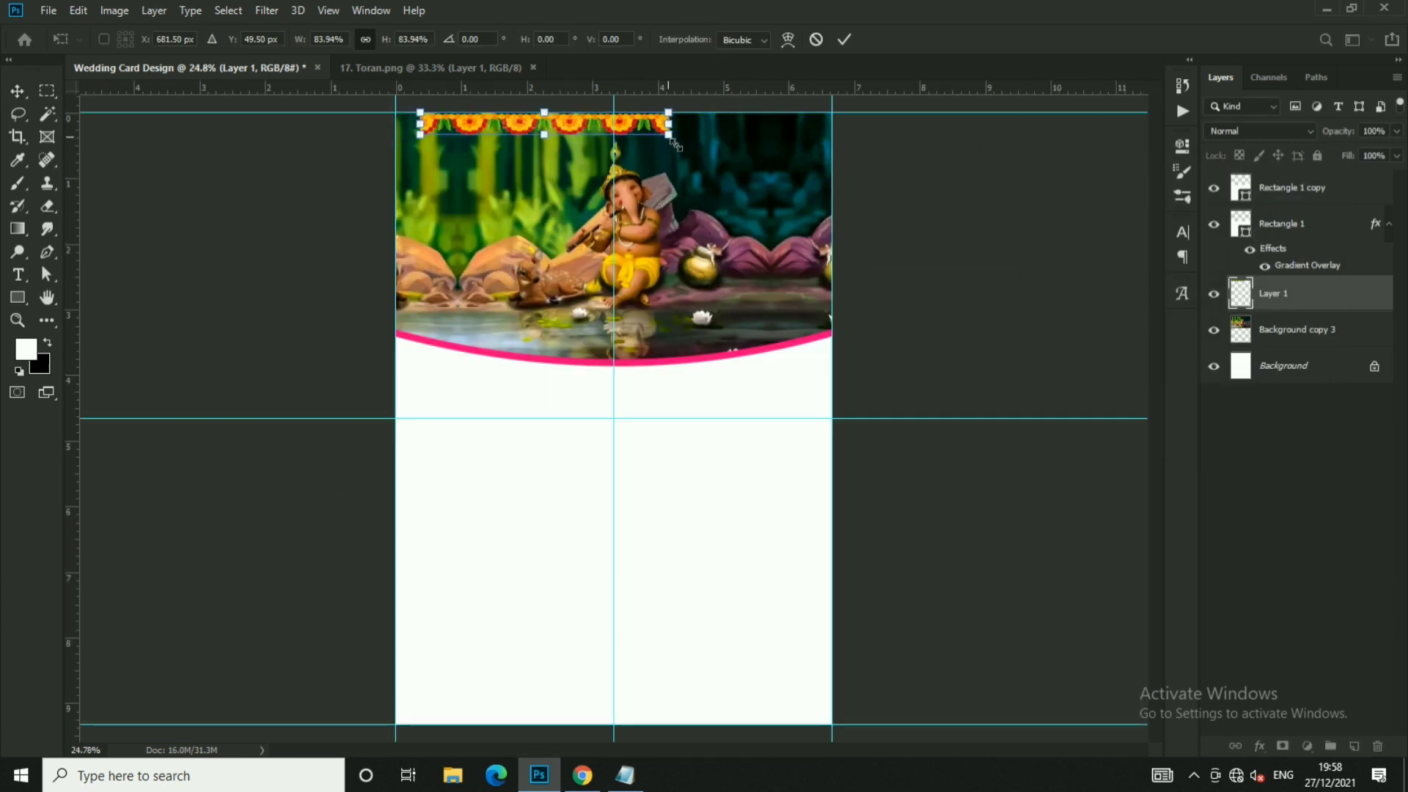
pyautogui.press('Return')
pyautogui.scroll(1, 566, 124)
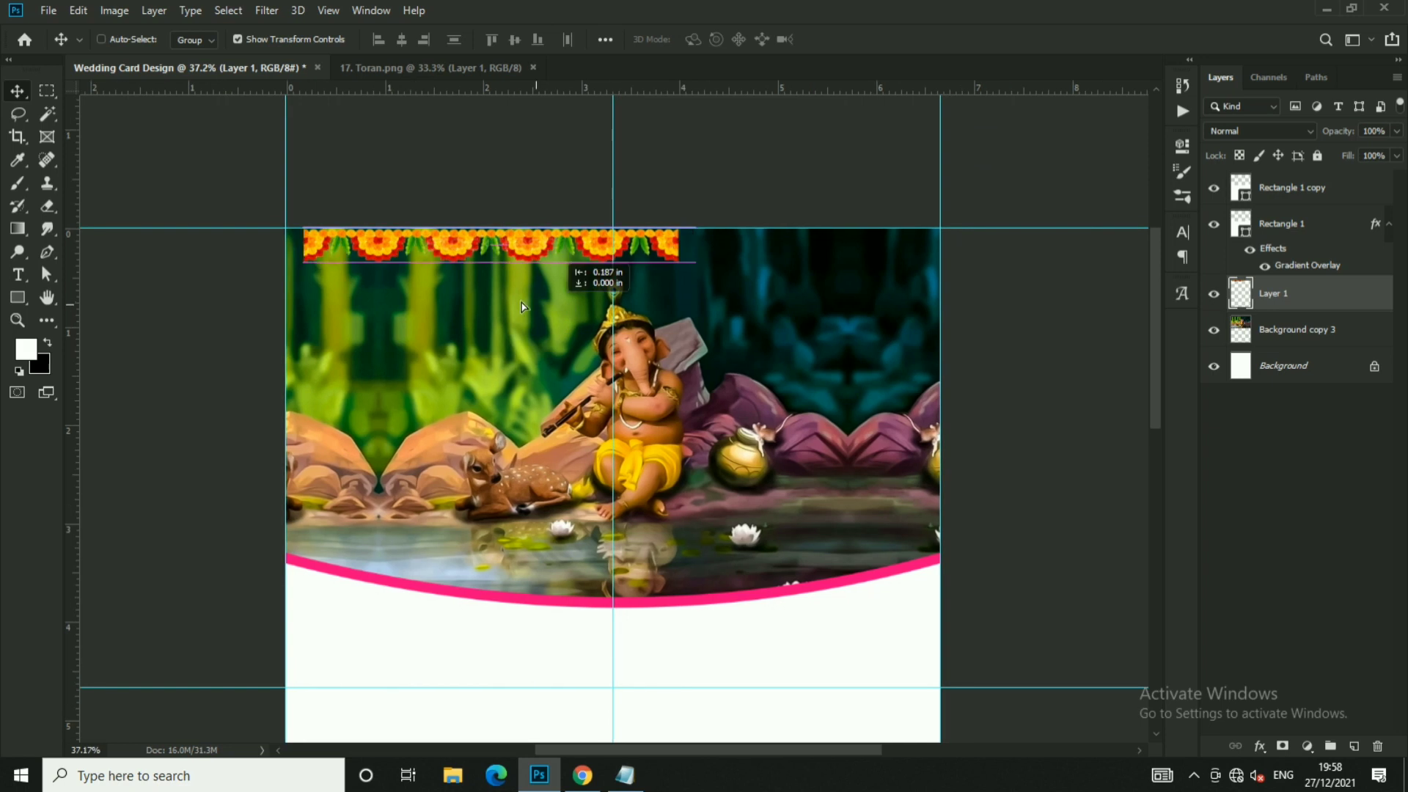
pyautogui.moveTo(567, 125)
pyautogui.mouseDown()
pyautogui.moveTo(500, 306)
pyautogui.moveTo(479, 302)
pyautogui.moveTo(539, 324)
pyautogui.mouseUp()
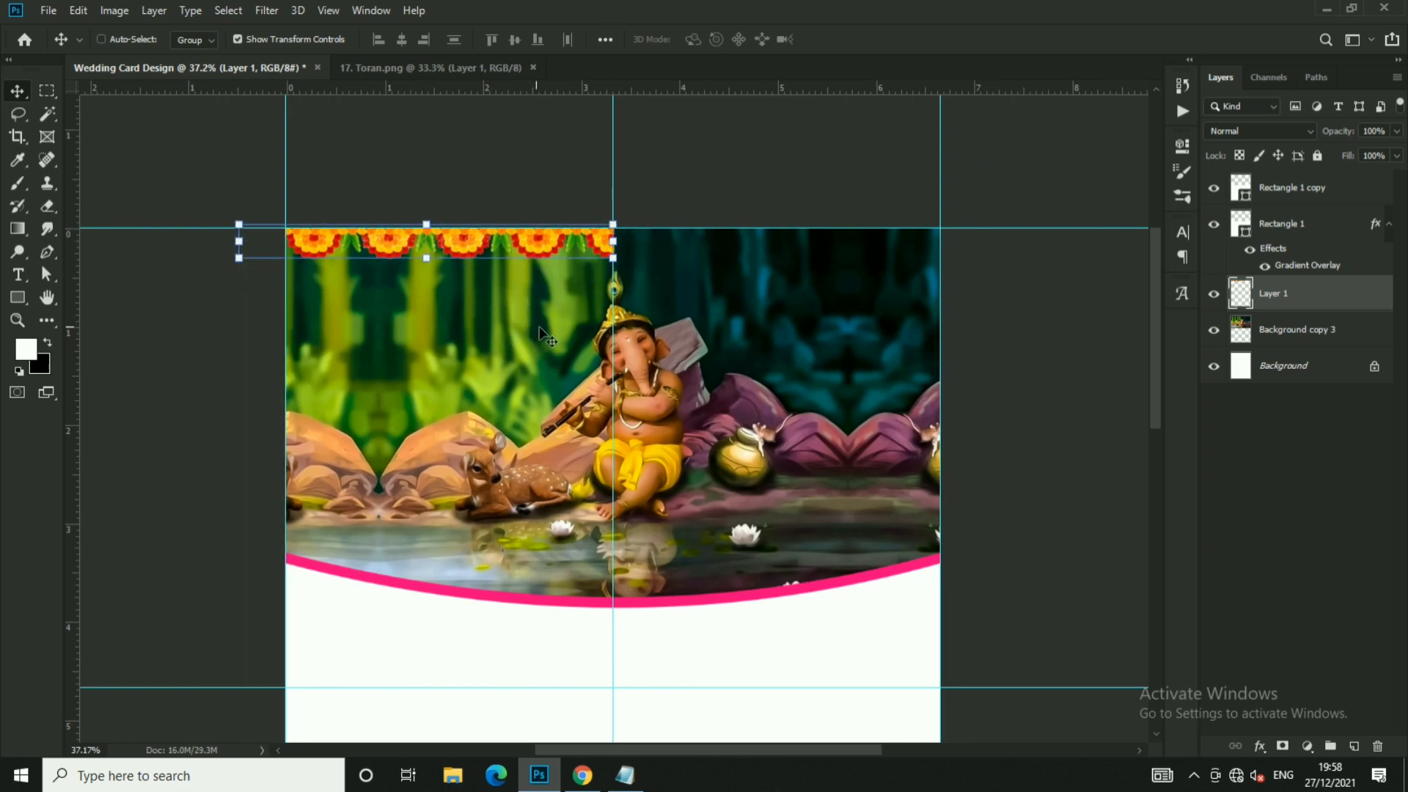
pyautogui.scroll(3, 577, 189)
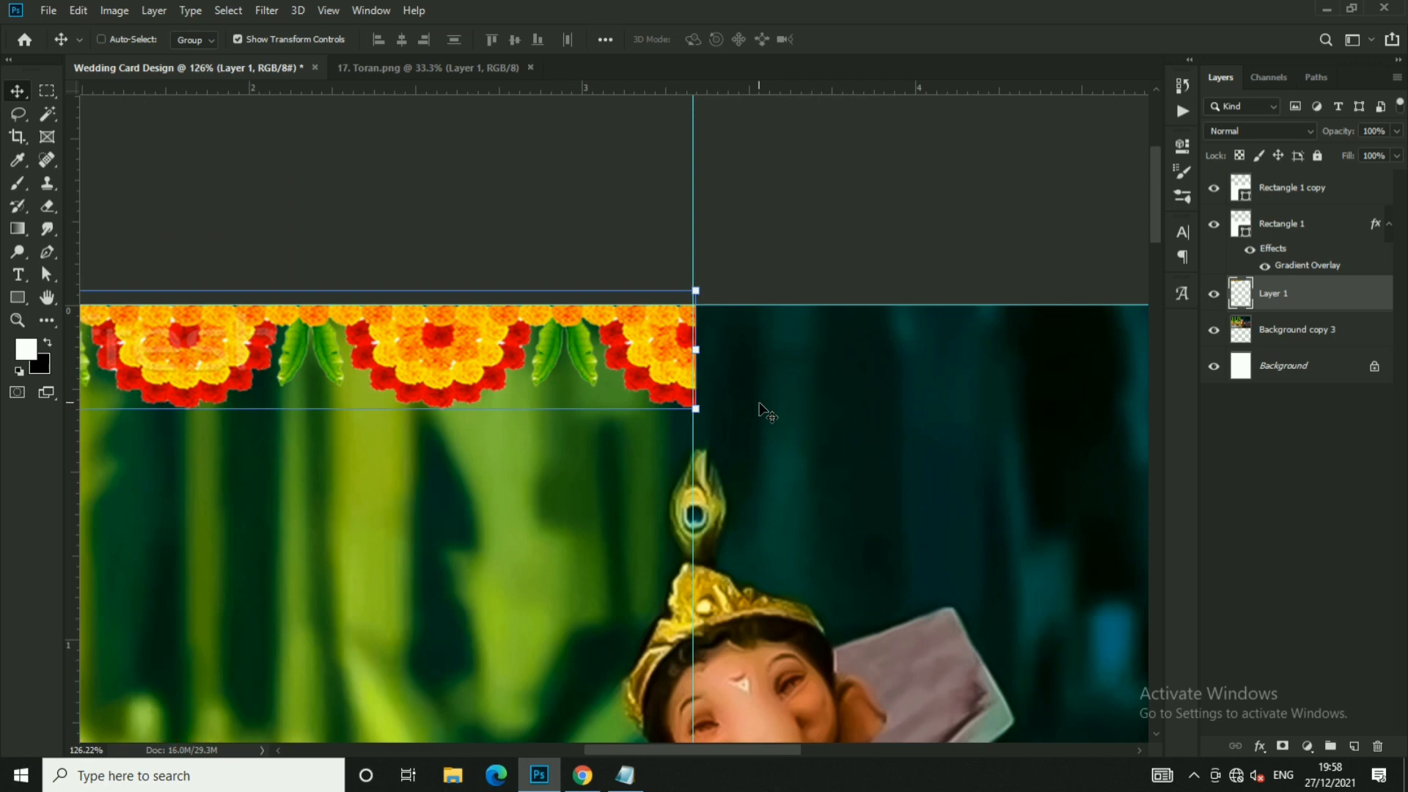
pyautogui.press('Left')
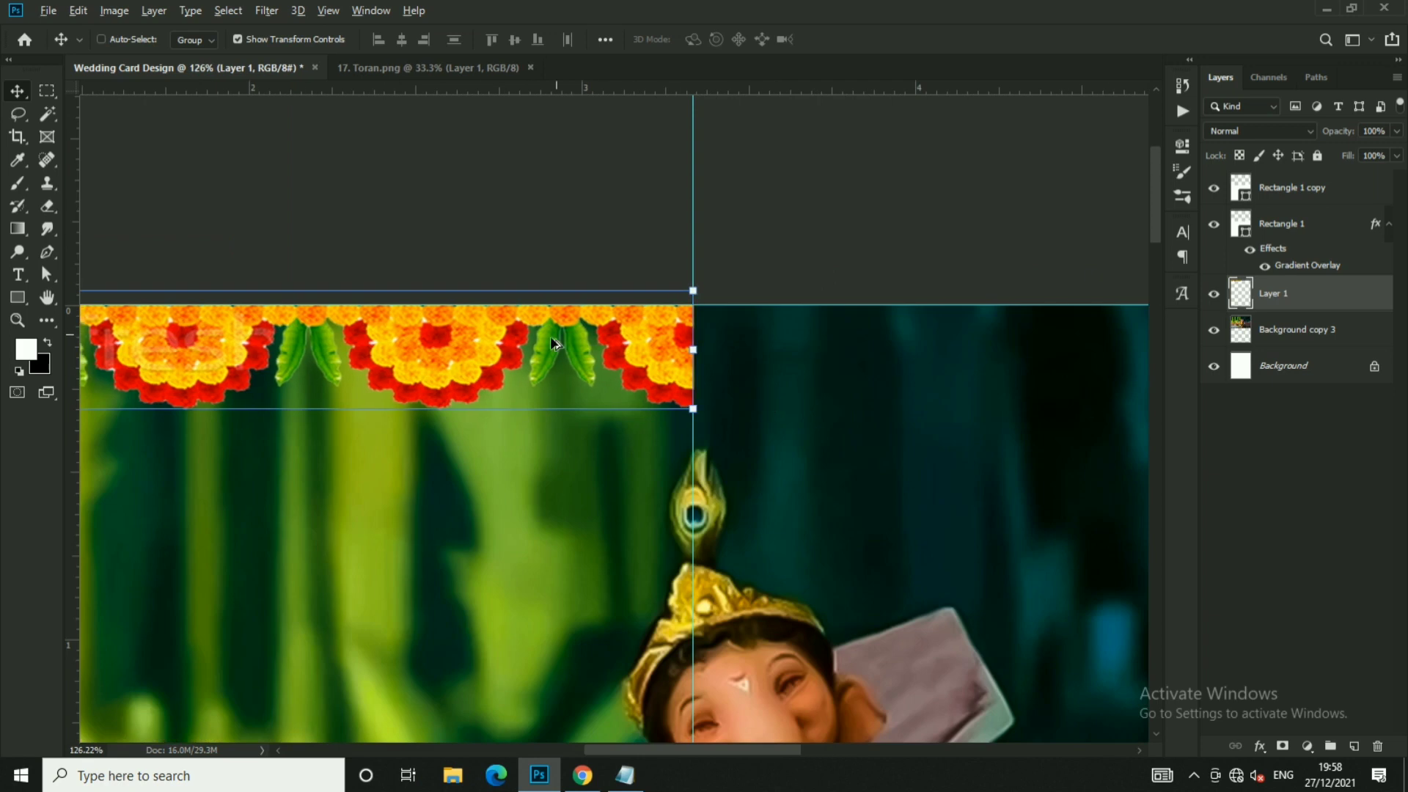
pyautogui.scroll(-3, 552, 343)
# - Duplicate the toran, flip the copy horizontally, and place it on the right half
pyautogui.moveTo(339, 342); pyautogui.dragTo(540, 341)
pyautogui.hotkey('ctrl', 't')
pyautogui.rightClick(540, 344)
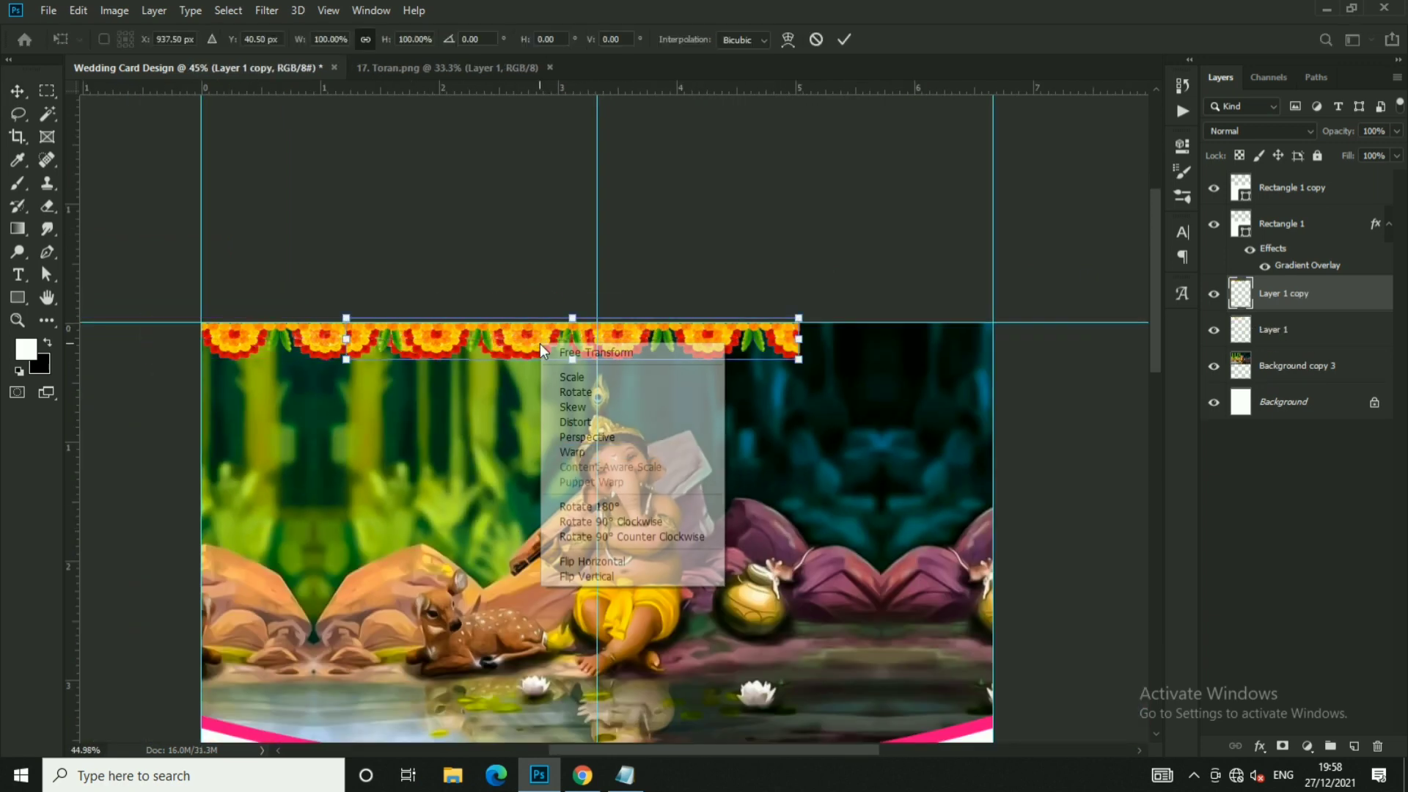
pyautogui.click(593, 562)
pyautogui.press('Return')
pyautogui.moveTo(454, 355); pyautogui.dragTo(705, 355)
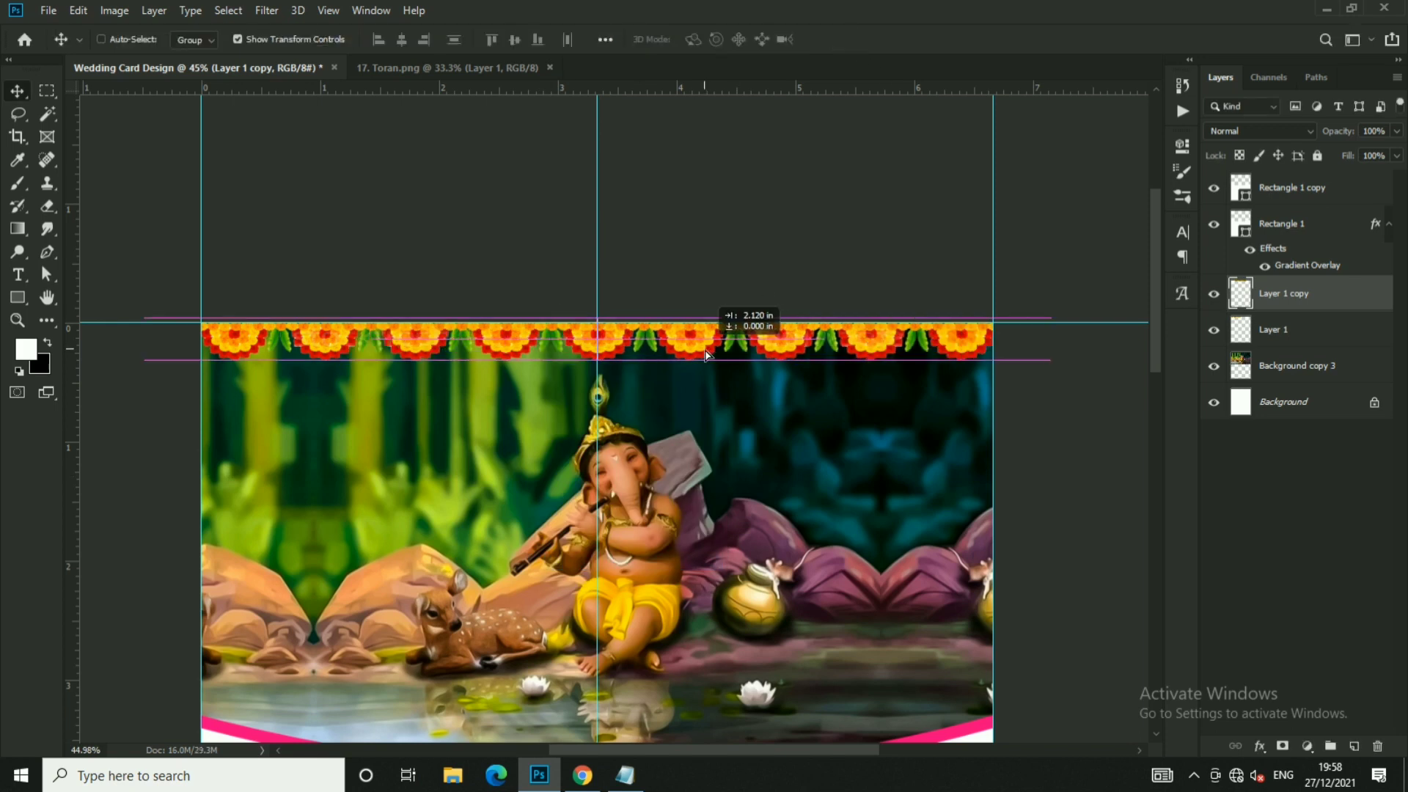
pyautogui.scroll(5, 646, 386)
# - Select both toran halves, nudge them down, then link and merge them into one layer
pyautogui.keyDown('ctrl'); pyautogui.keyDown('shift'); pyautogui.click(543, 402); pyautogui.keyUp('shift'); pyautogui.keyUp('ctrl')
pyautogui.scroll(-4, 543, 402)
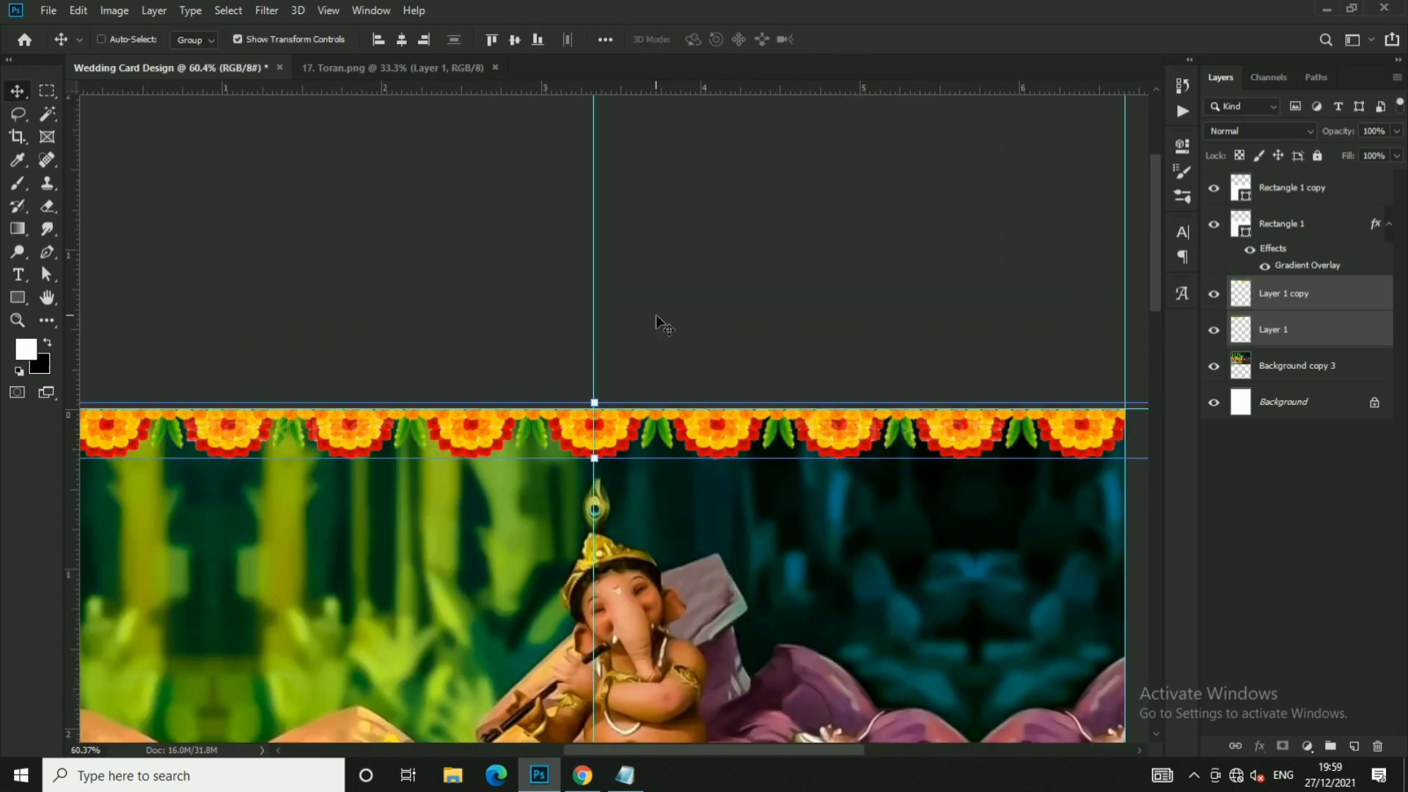
pyautogui.moveTo(656, 316); pyautogui.dragTo(647, 339)
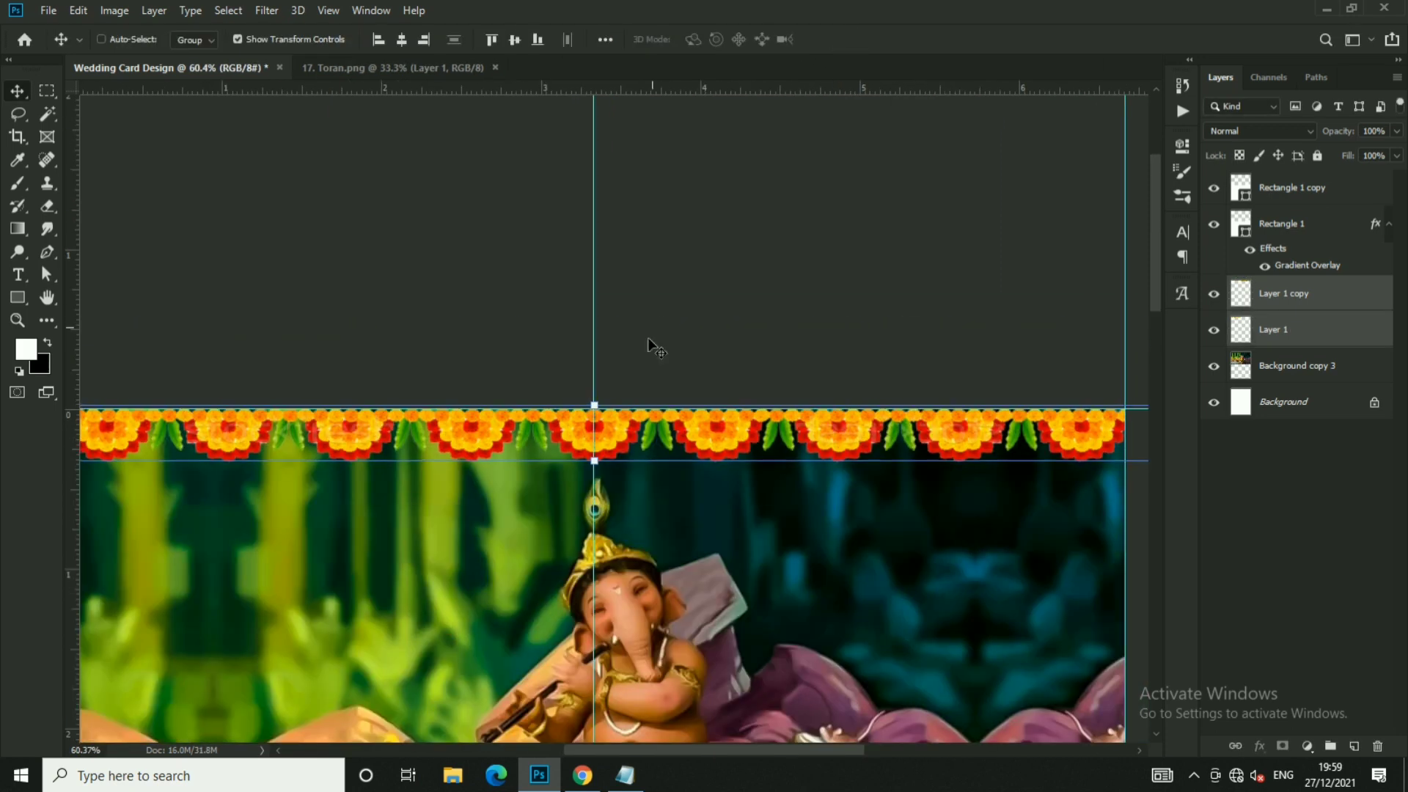
pyautogui.rightClick(619, 421)
pyautogui.click(704, 475)
pyautogui.scroll(-3, 660, 424)
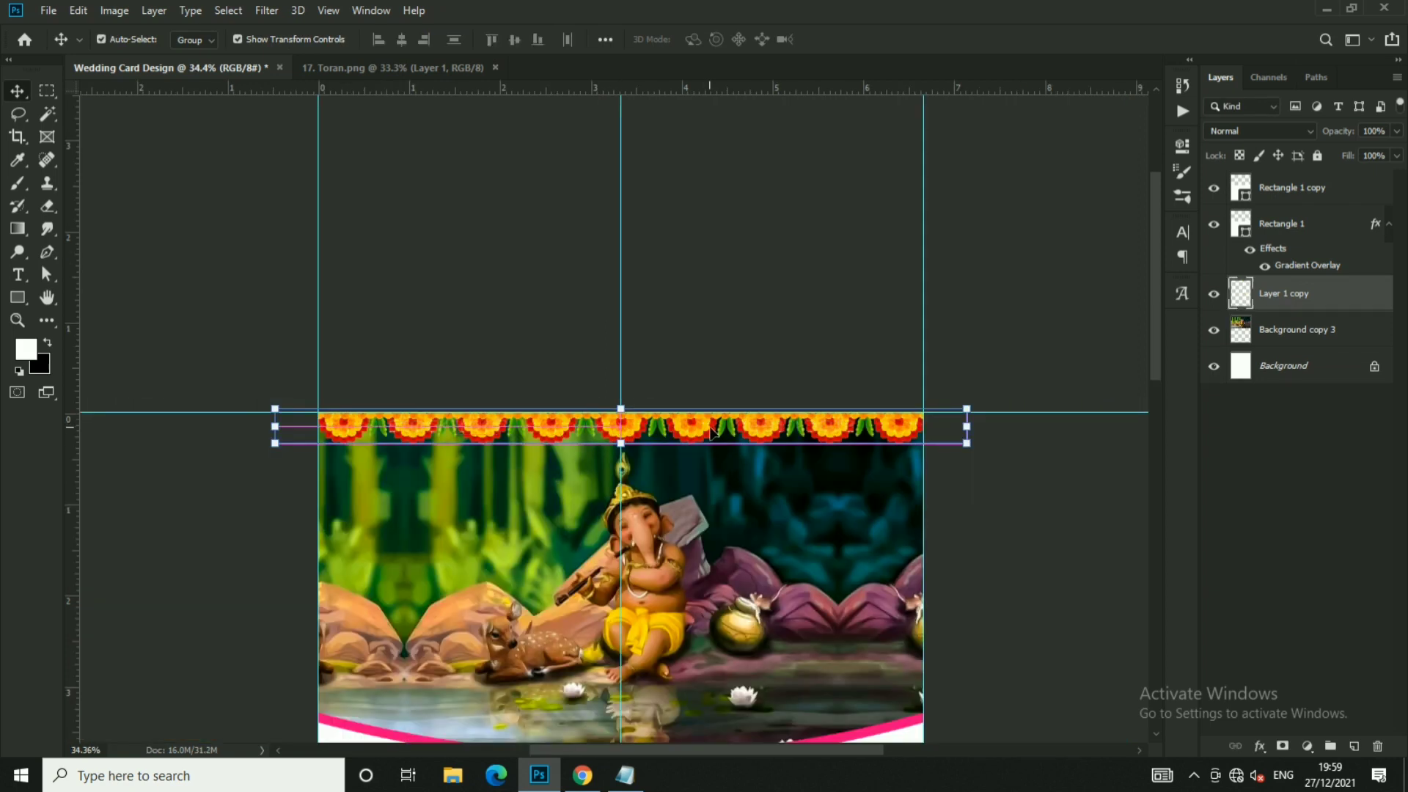
pyautogui.hotkey('ctrl', 'e')
pyautogui.scroll(2, 719, 209)
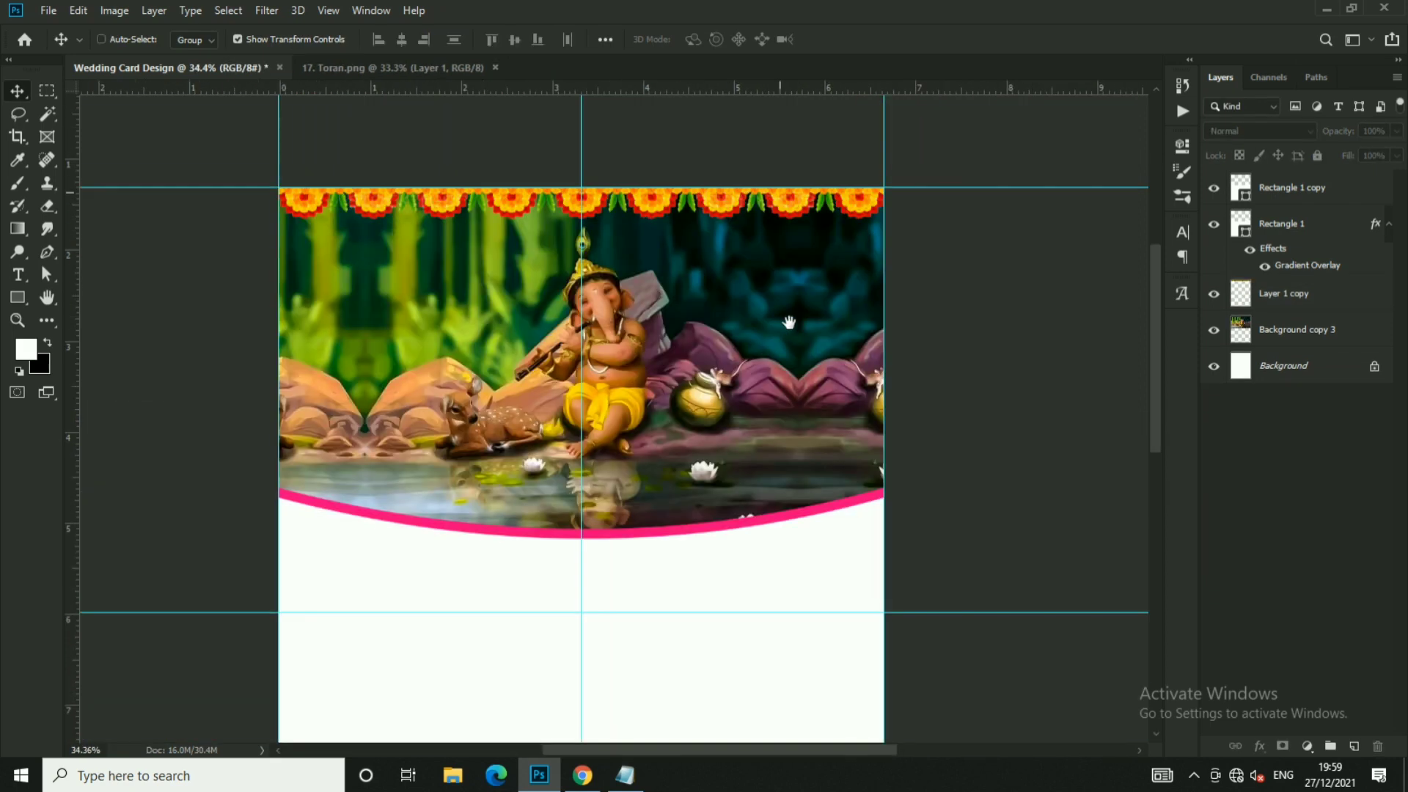
# - Free-transform the merged toran to stretch across the card's full width
pyautogui.hotkey('ctrl', 't')
pyautogui.moveTo(921, 224)
pyautogui.mouseDown()
pyautogui.moveTo(895, 233)
pyautogui.moveTo(966, 239)
pyautogui.mouseUp()
pyautogui.click(842, 42)
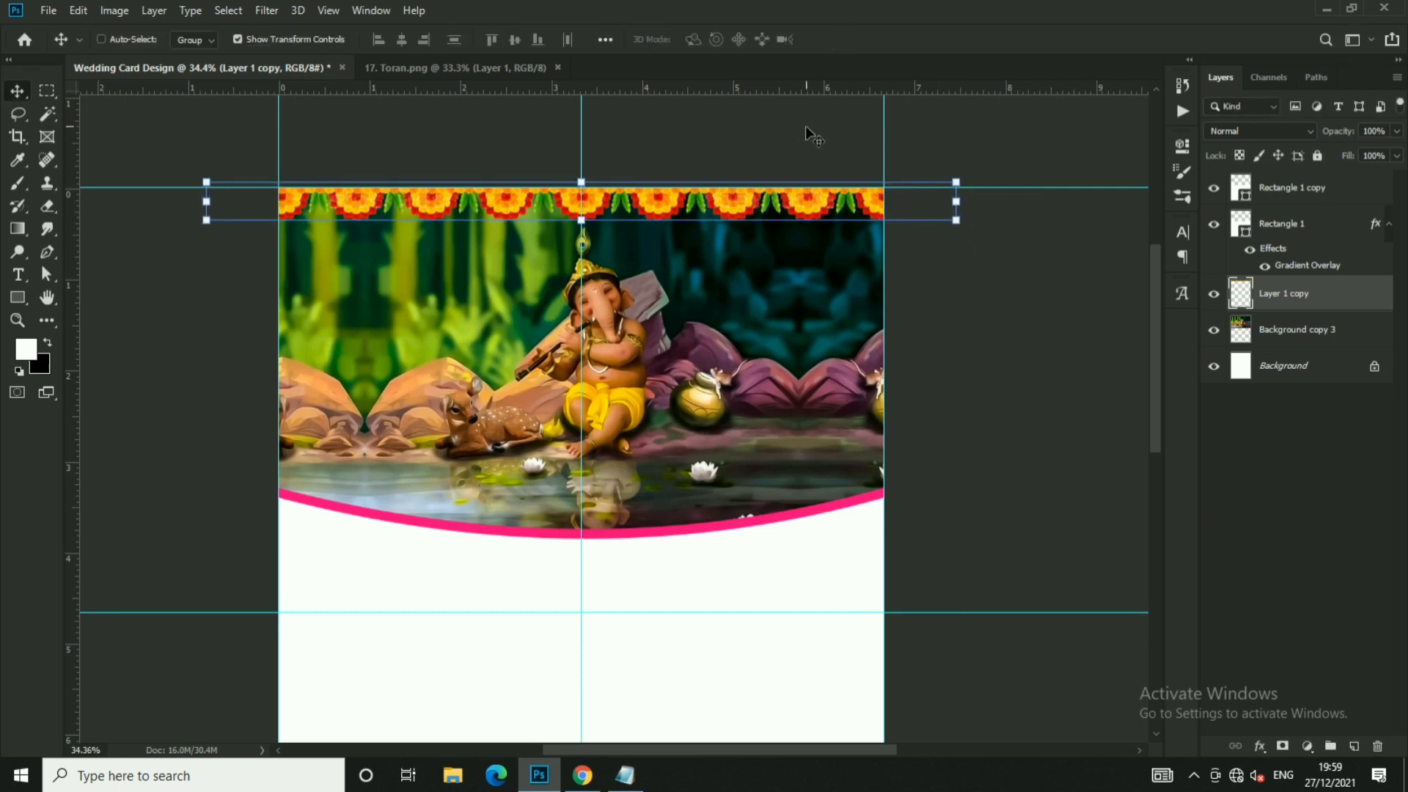
pyautogui.scroll(-2, 747, 254)
pyautogui.scroll(1, 746, 254)
# - Select the Rectangle 1 copy layer in the Layers panel
pyautogui.keyDown('ctrl'); pyautogui.click(658, 200); pyautogui.keyUp('ctrl')
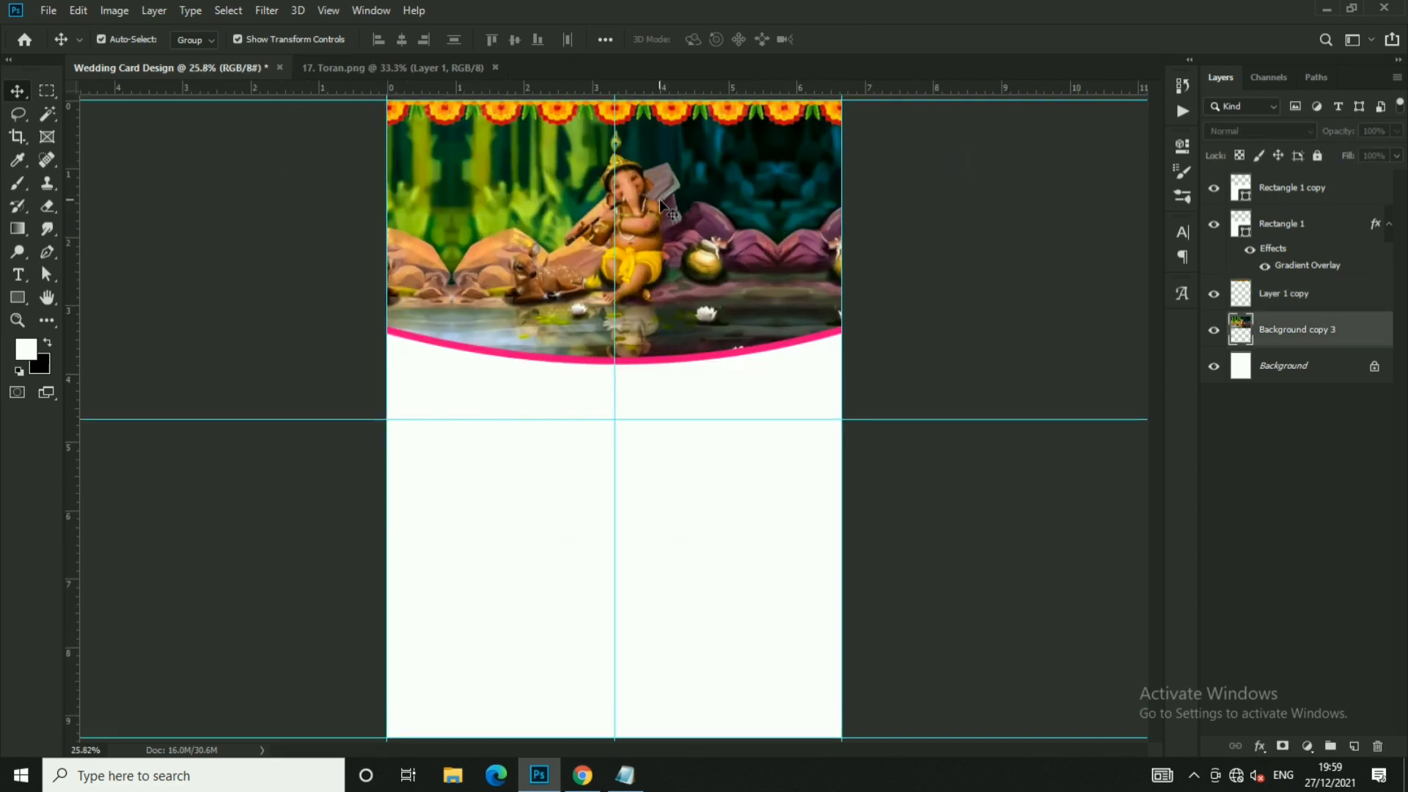
pyautogui.keyDown('ctrl'); pyautogui.click(736, 355); pyautogui.keyUp('ctrl')
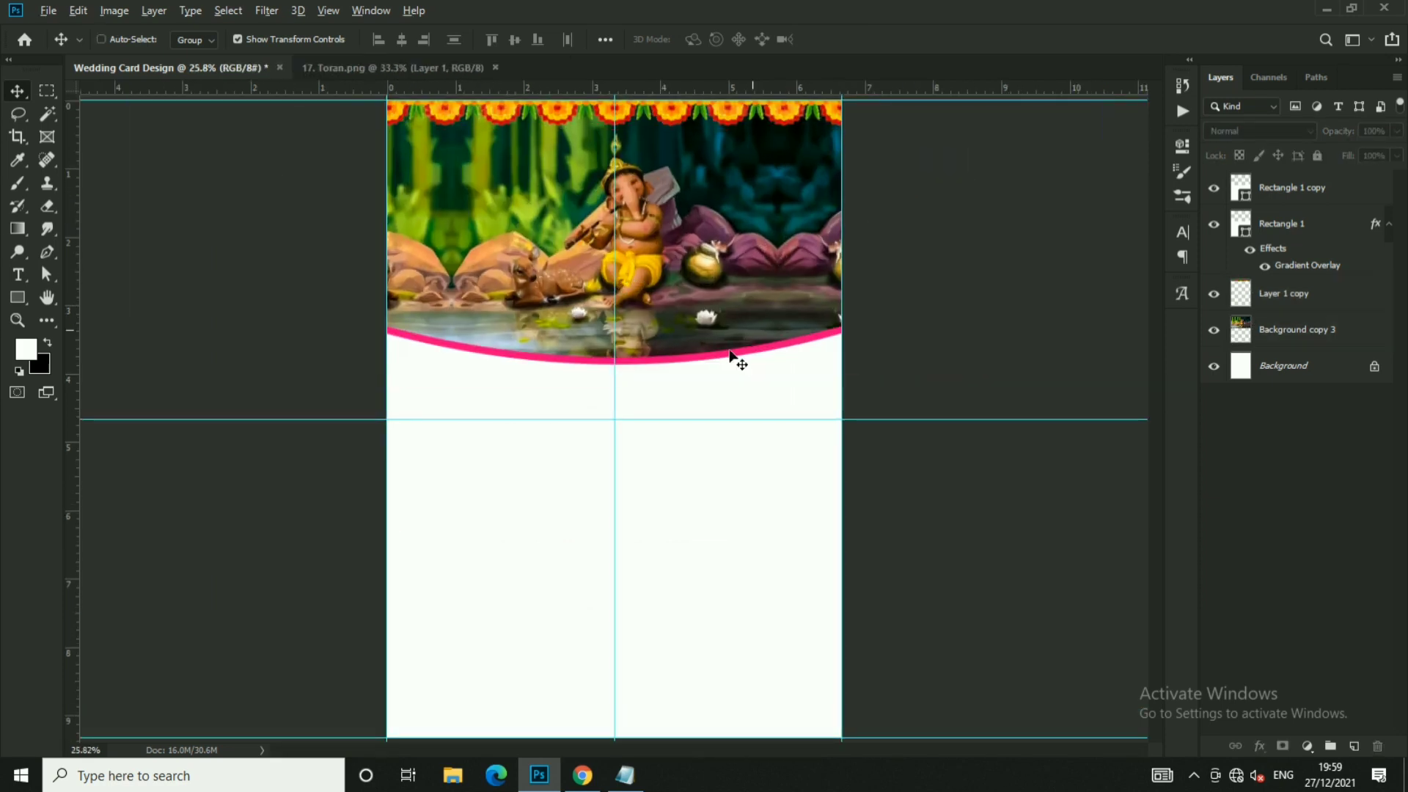
pyautogui.scroll(-4, 681, 337)
pyautogui.scroll(2, 694, 478)
pyautogui.click(1321, 192)
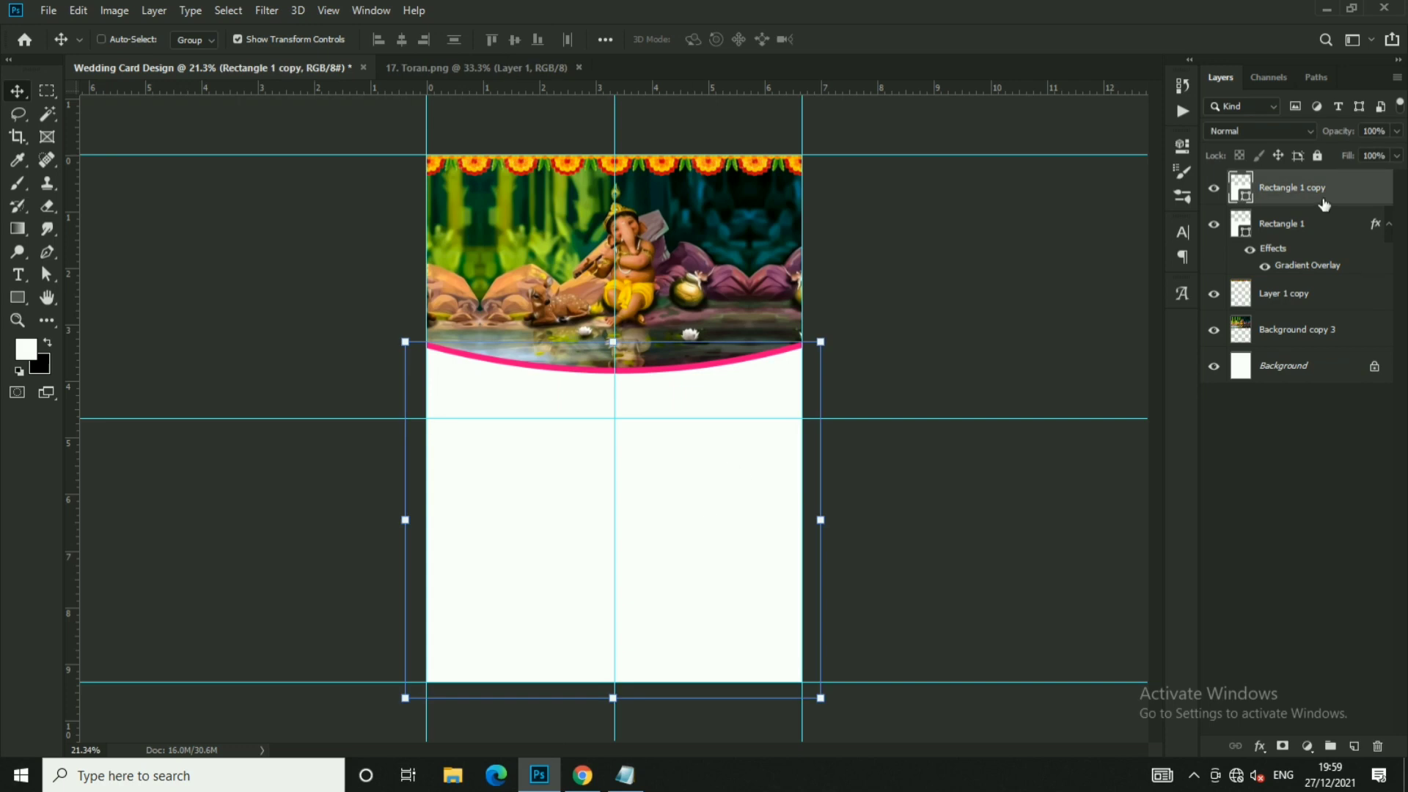
# - Open the Background image from the Wed Card Dec folder
pyautogui.click(48, 11)
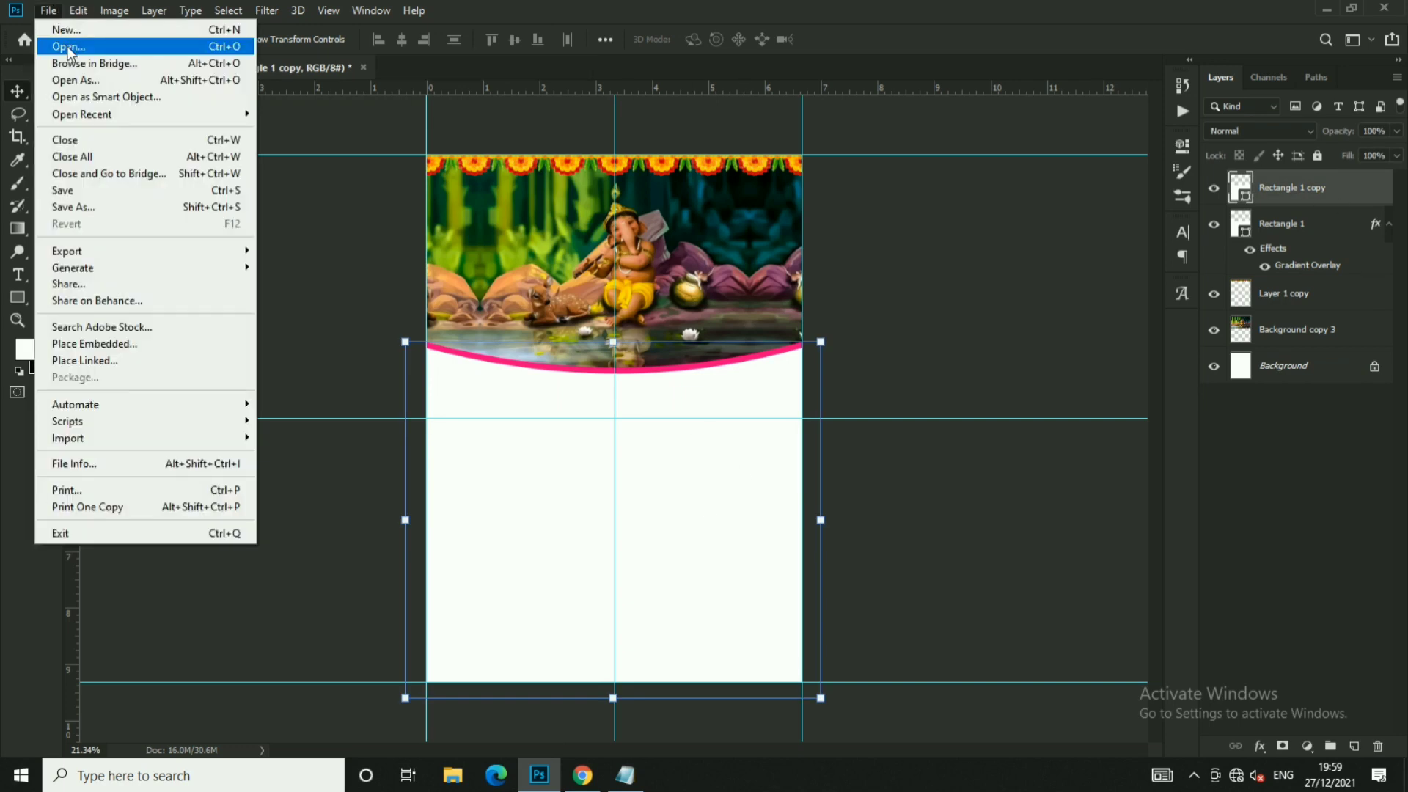
pyautogui.click(66, 42)
pyautogui.click(80, 158)
pyautogui.doubleClick(302, 161)
pyautogui.click(205, 140)
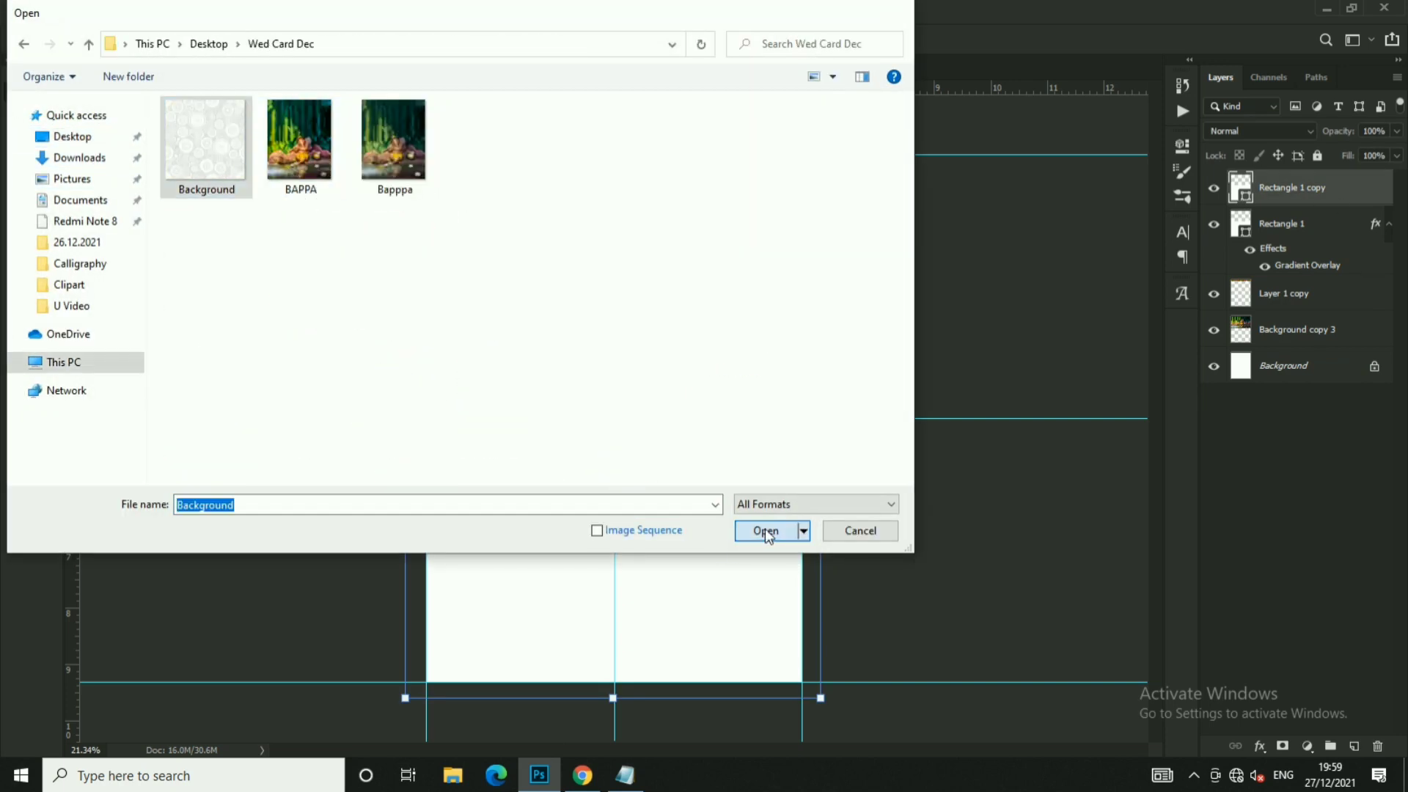
pyautogui.click(766, 531)
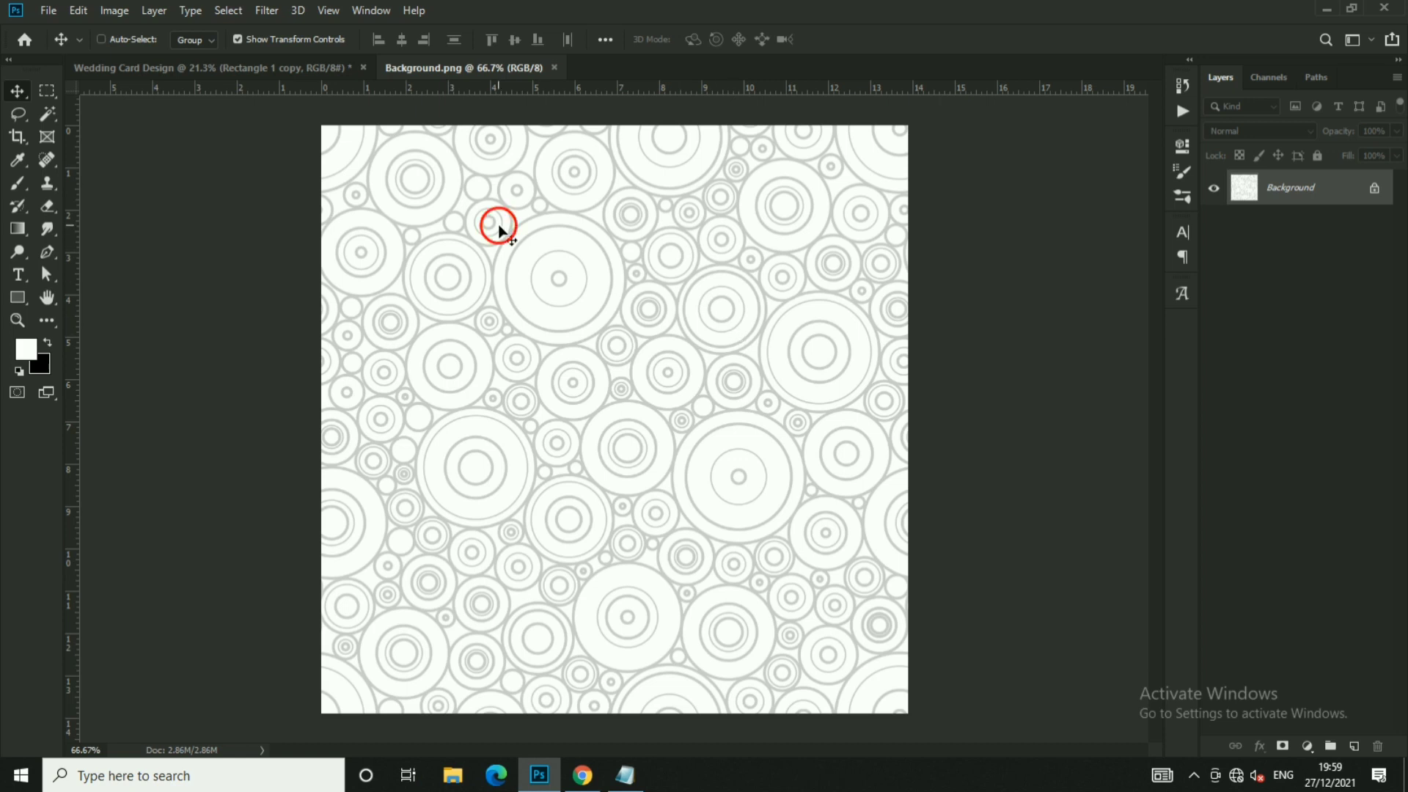
# - Drag the circle pattern into the card, clip it to the white panel, and position it under the curve
pyautogui.moveTo(245, 63)
pyautogui.mouseDown()
pyautogui.moveTo(544, 465)
pyautogui.moveTo(537, 447)
pyautogui.mouseUp()
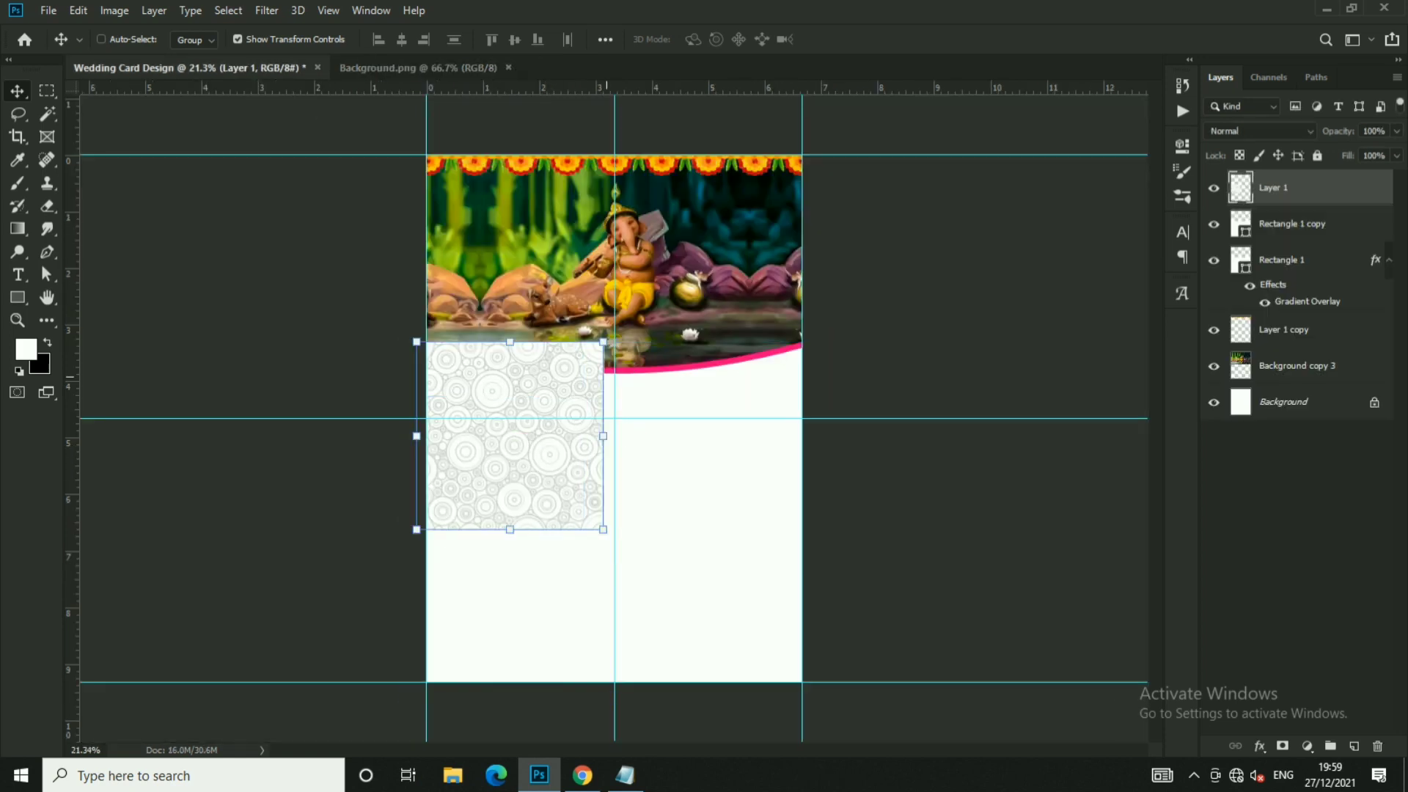
pyautogui.scroll(3, 552, 408)
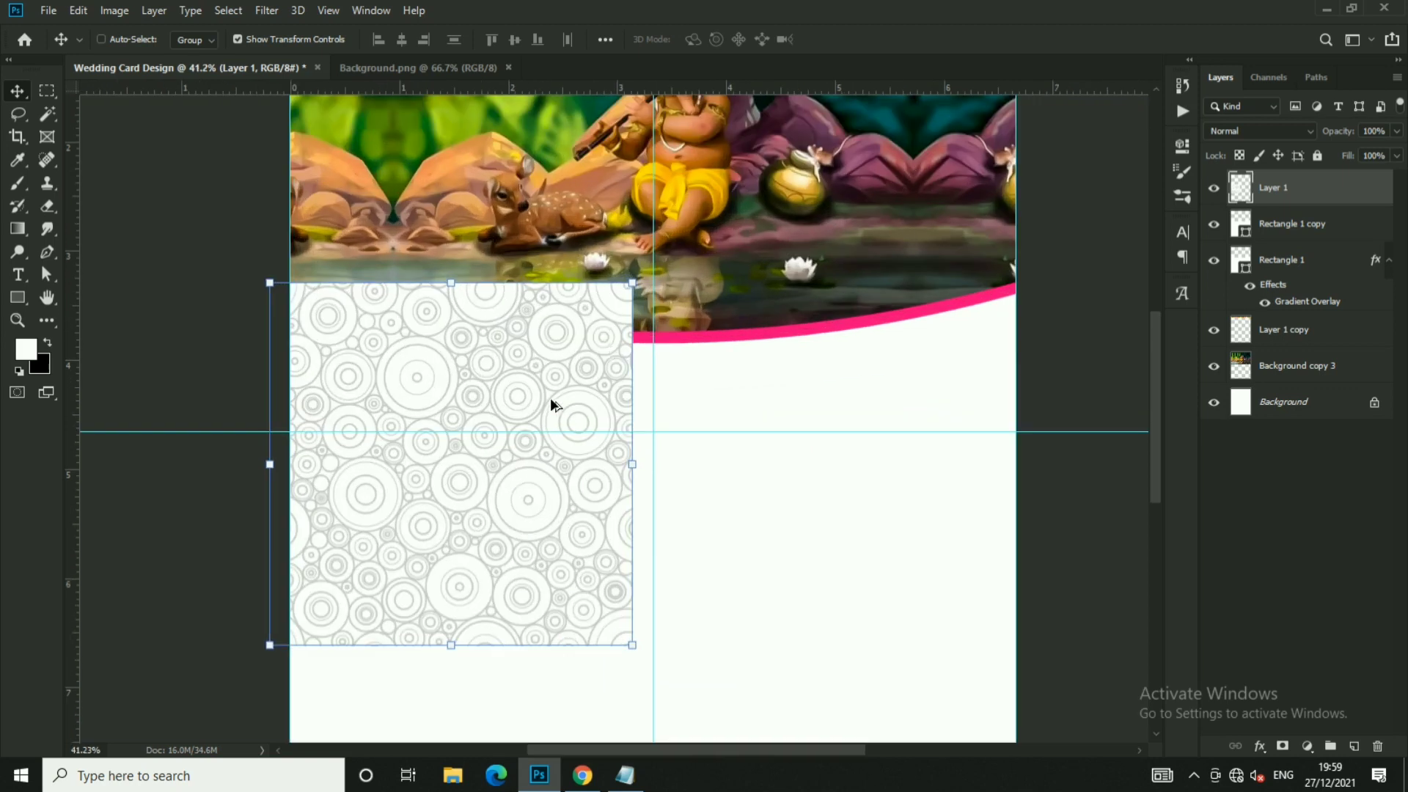
pyautogui.rightClick(1334, 200)
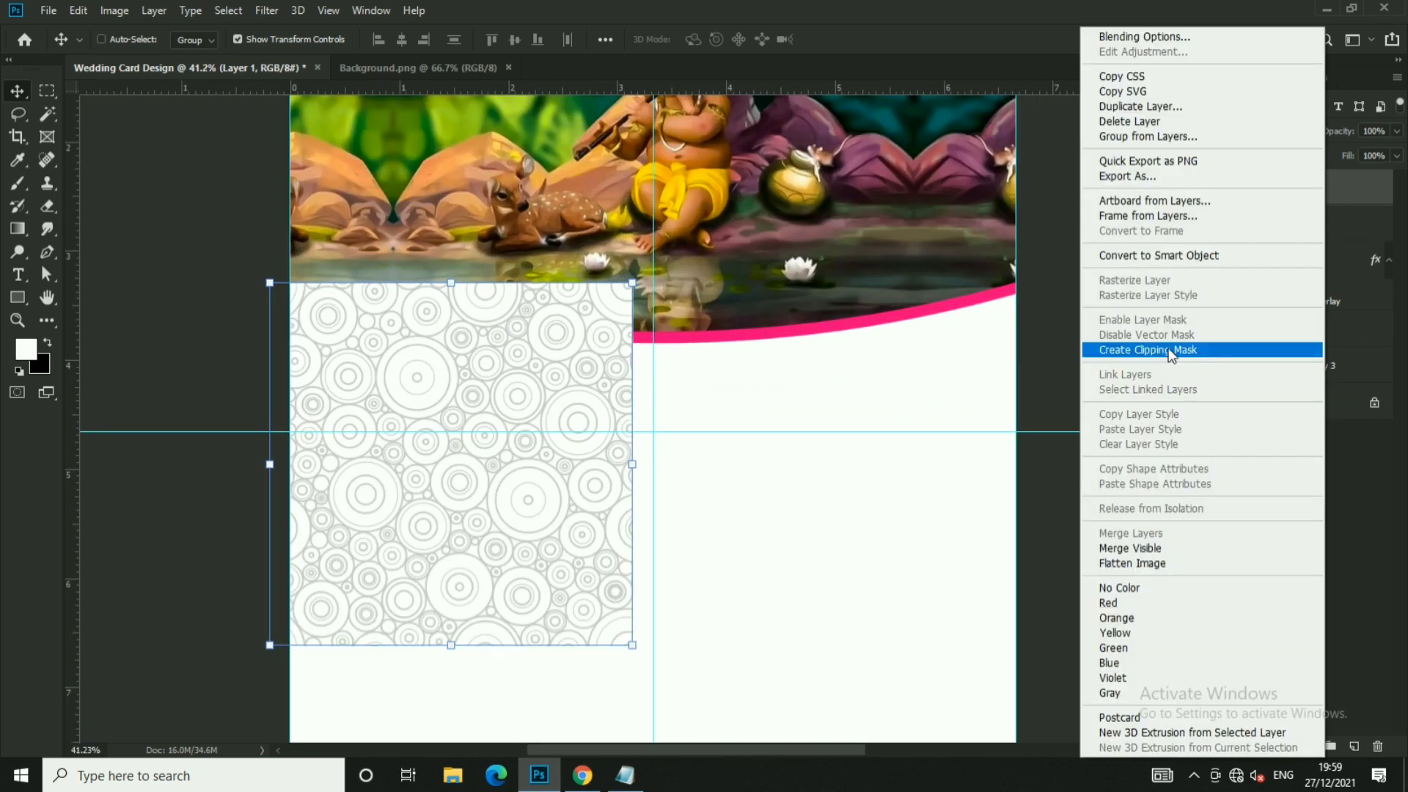
pyautogui.click(1169, 350)
pyautogui.moveTo(575, 381); pyautogui.dragTo(593, 397)
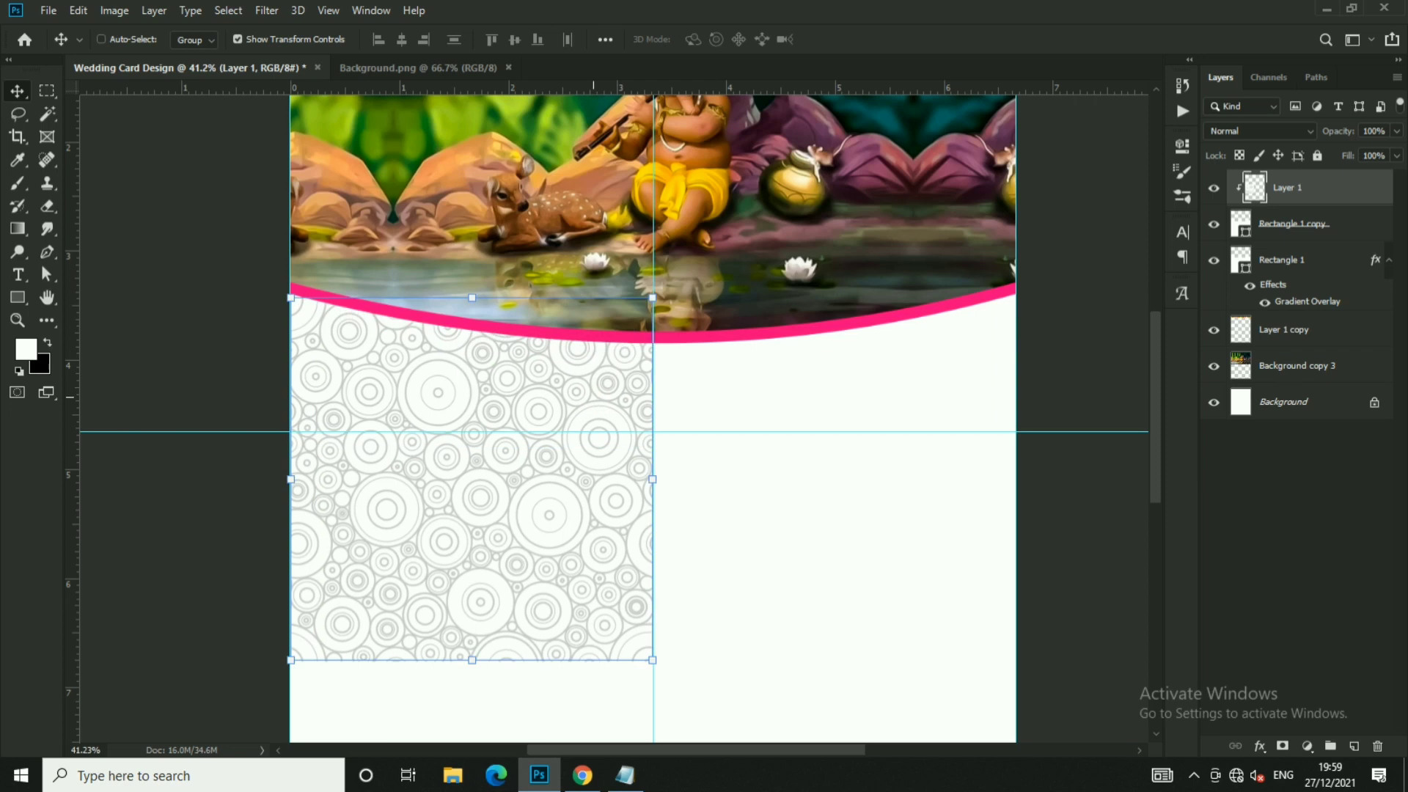
pyautogui.moveTo(603, 324)
pyautogui.mouseDown()
pyautogui.moveTo(603, 308)
pyautogui.moveTo(664, 285)
pyautogui.mouseUp()
pyautogui.hotkey('ctrl', 't')
pyautogui.press('Return')
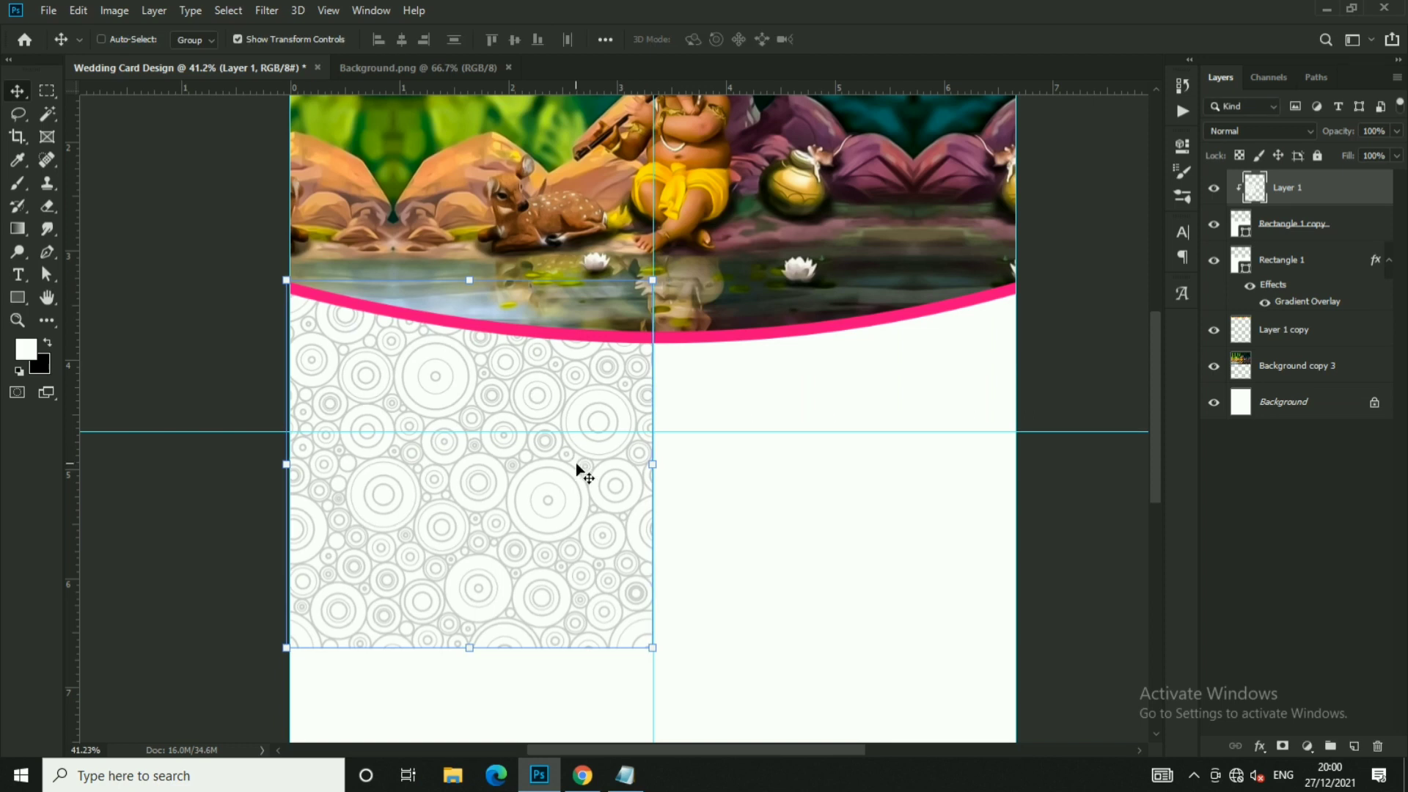
# - Duplicate the circle pattern, flip the copy, and place it below the original
pyautogui.scroll(3, 580, 469)
pyautogui.scroll(-4, 619, 392)
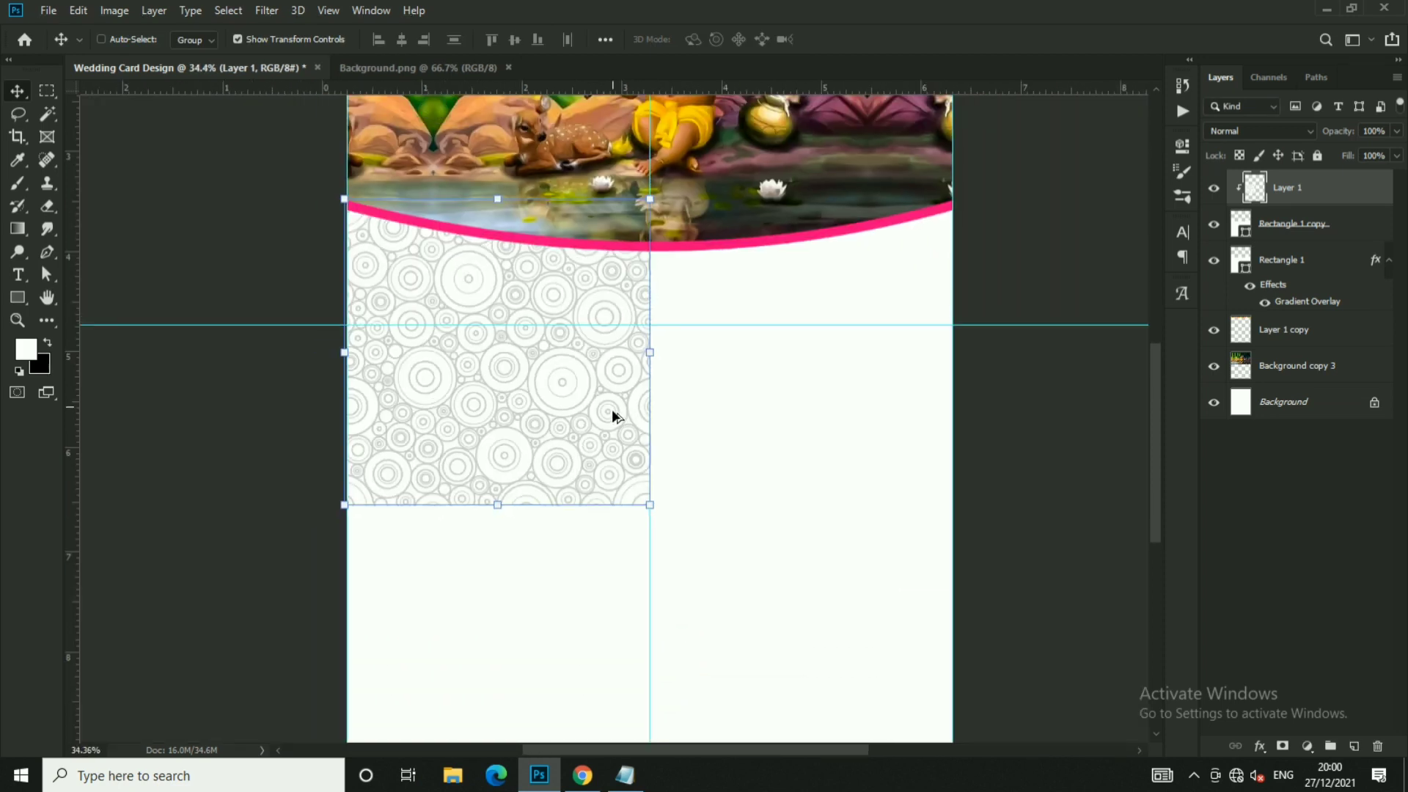
pyautogui.scroll(-2, 612, 416)
pyautogui.moveTo(576, 443); pyautogui.dragTo(576, 569)
pyautogui.hotkey('ctrl', 't')
pyautogui.rightClick(558, 370)
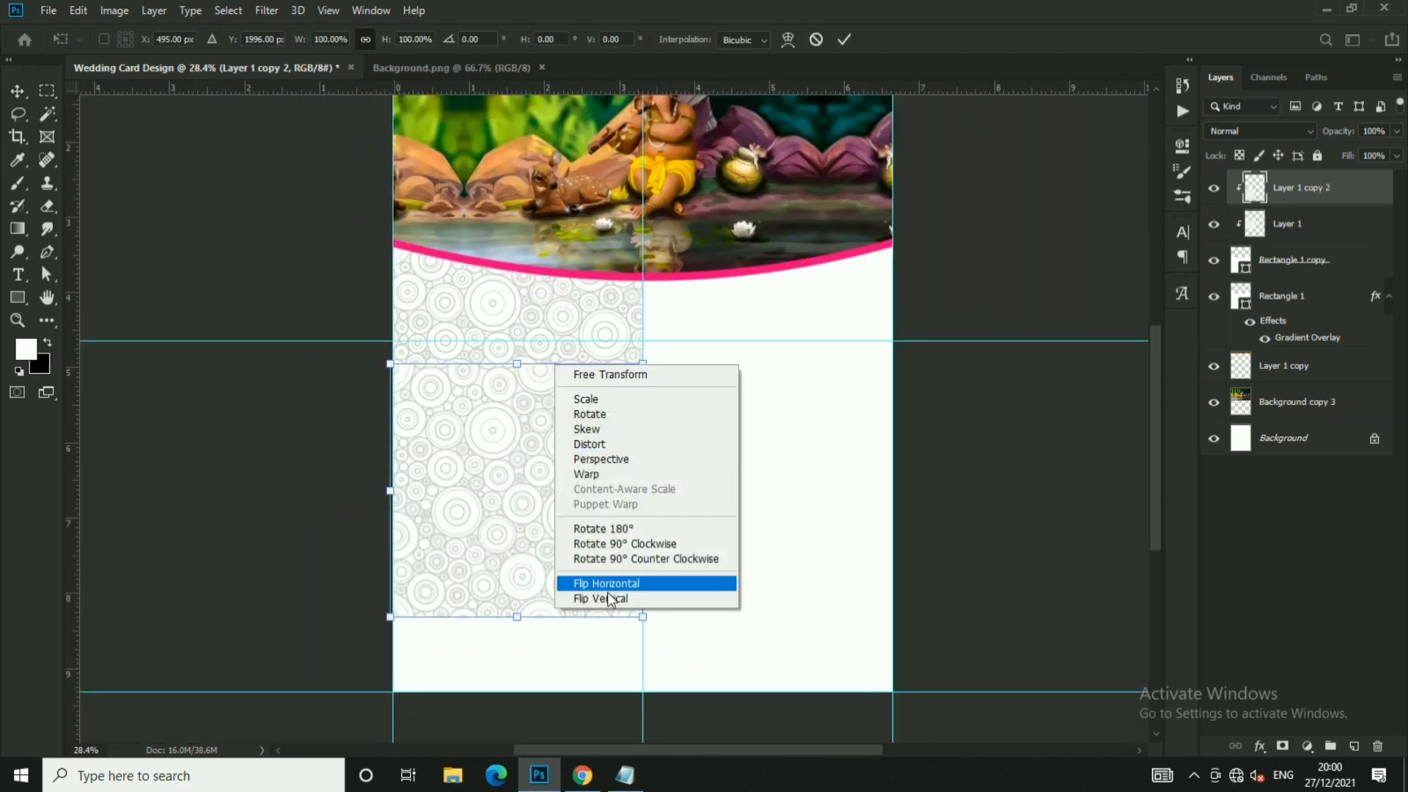
pyautogui.click(598, 600)
pyautogui.press('Return')
pyautogui.moveTo(623, 440)
pyautogui.mouseDown()
pyautogui.moveTo(584, 560)
pyautogui.moveTo(630, 472)
pyautogui.mouseUp()
pyautogui.scroll(2, 643, 551)
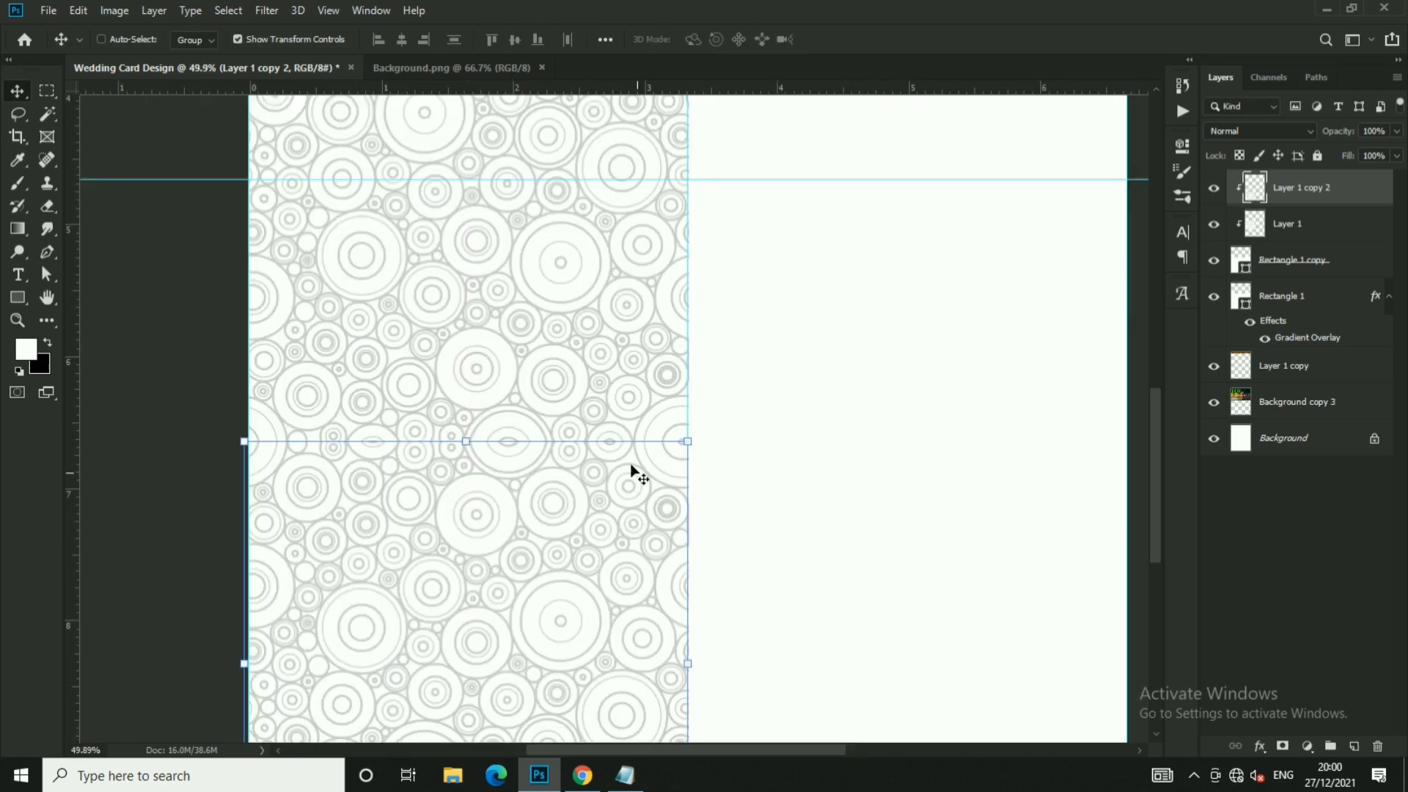
pyautogui.scroll(2, 629, 471)
# - Duplicate both left pattern pieces to the right half, flipped horizontally
pyautogui.hotkey('shift', 'alt', '[')
pyautogui.scroll(-4, 646, 381)
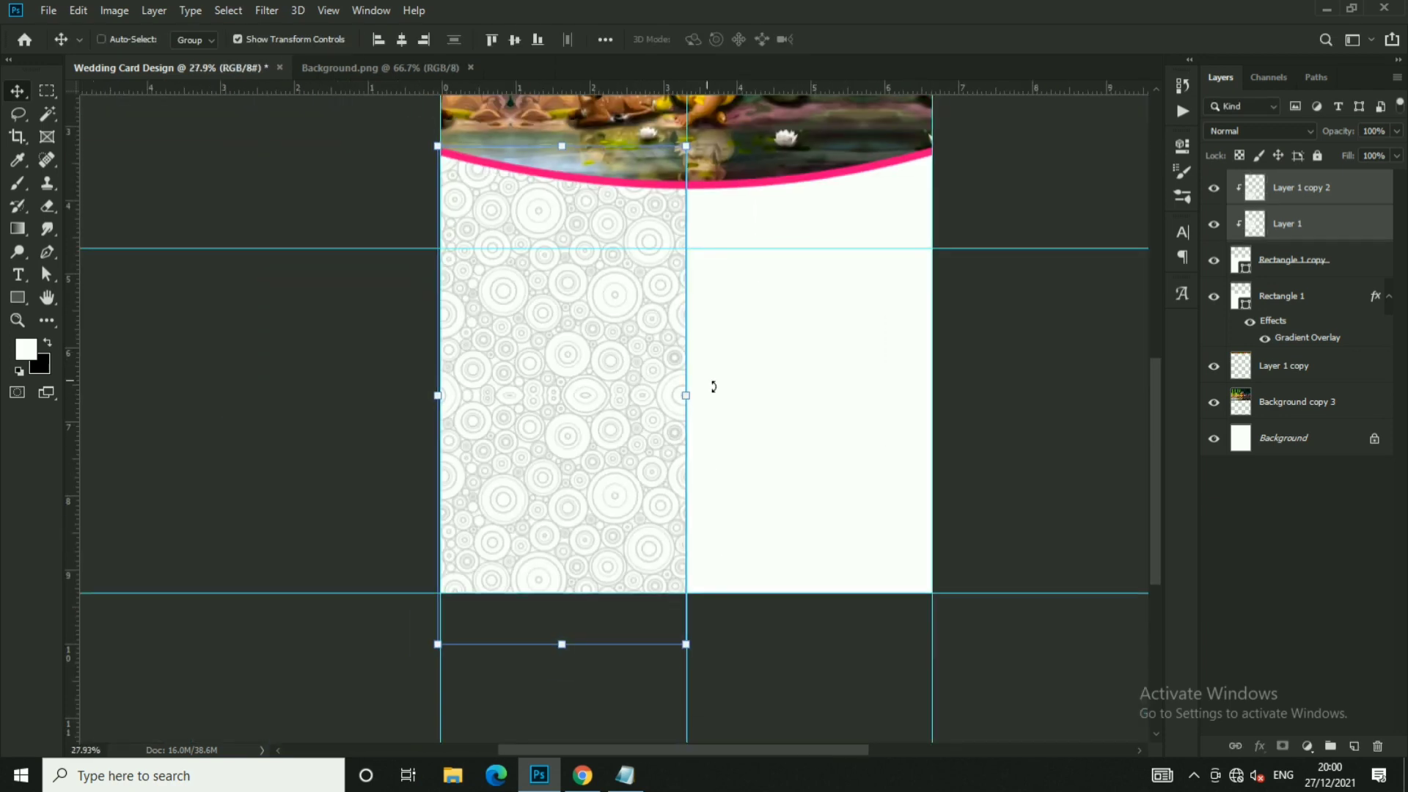
pyautogui.moveTo(595, 297); pyautogui.dragTo(856, 304)
pyautogui.hotkey('ctrl', 't')
pyautogui.rightClick(665, 208)
pyautogui.click(733, 431)
pyautogui.click(844, 41)
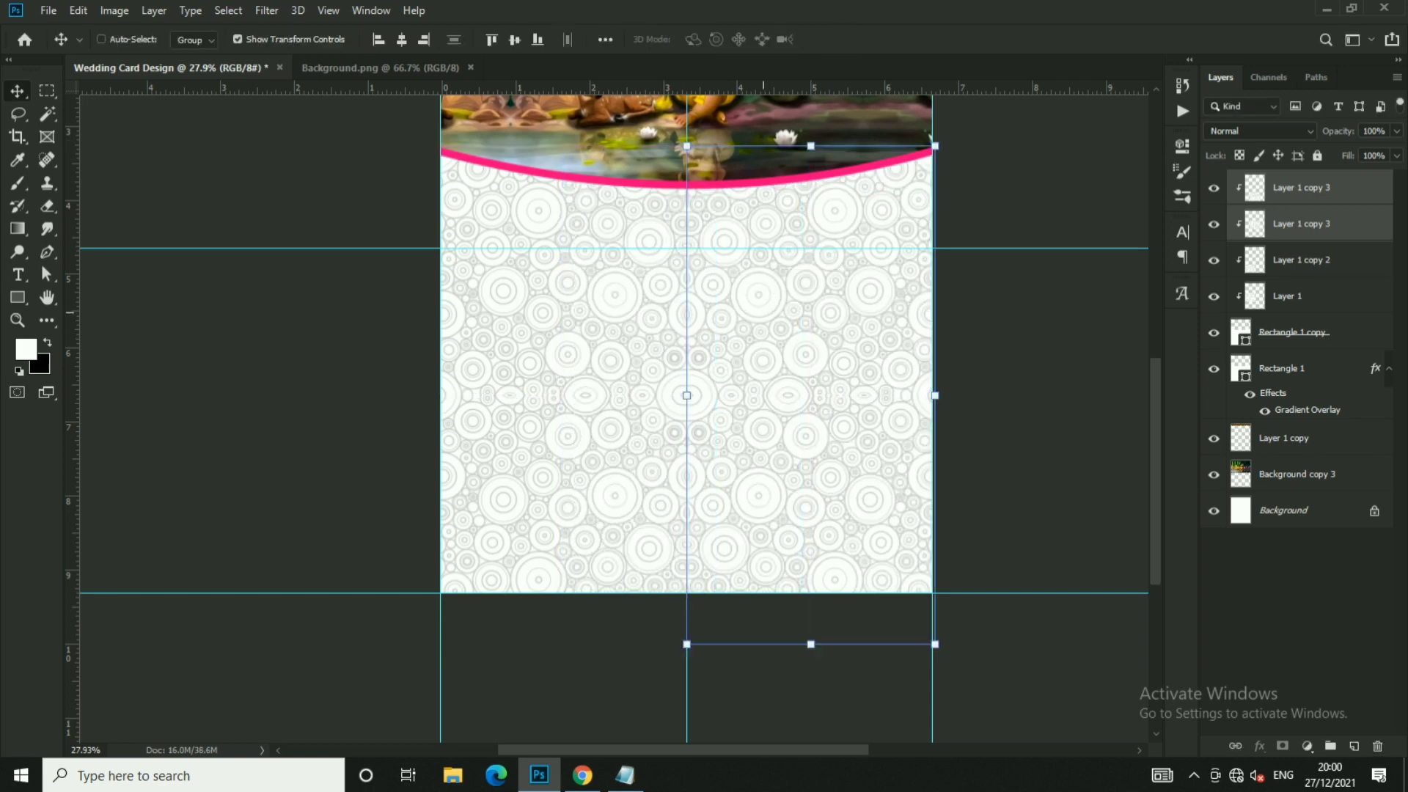
# - Select the four tiled pattern pieces together and fade them to a 30% opacity watermark
pyautogui.scroll(2, 596, 530)
pyautogui.hotkey('shift', 'alt', '[')
pyautogui.hotkey('shift', 'alt', '[')
pyautogui.scroll(-3, 596, 530)
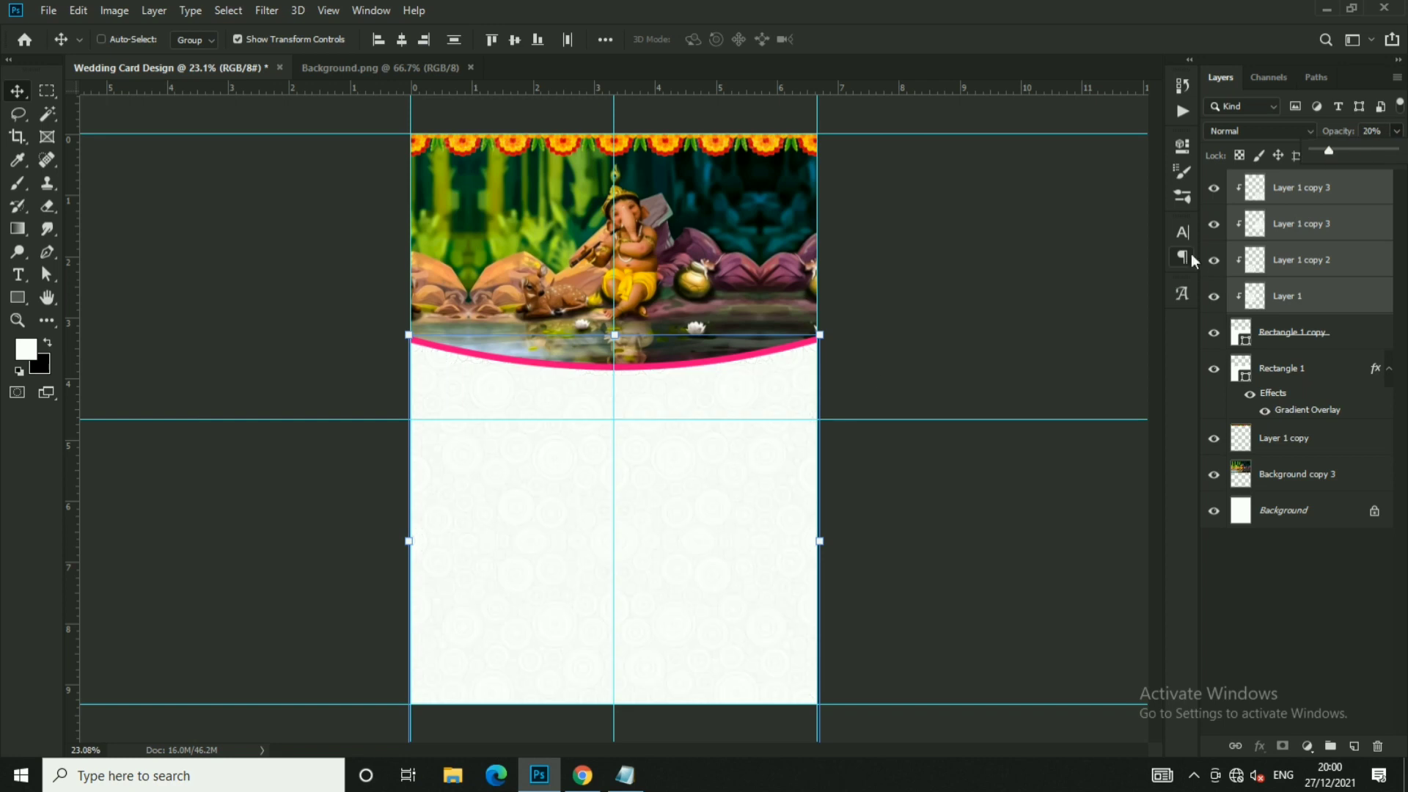
pyautogui.scroll(3, 770, 337)
pyautogui.hotkey('shift', 'alt', '[')
pyautogui.hotkey('shift', 'alt', '[')
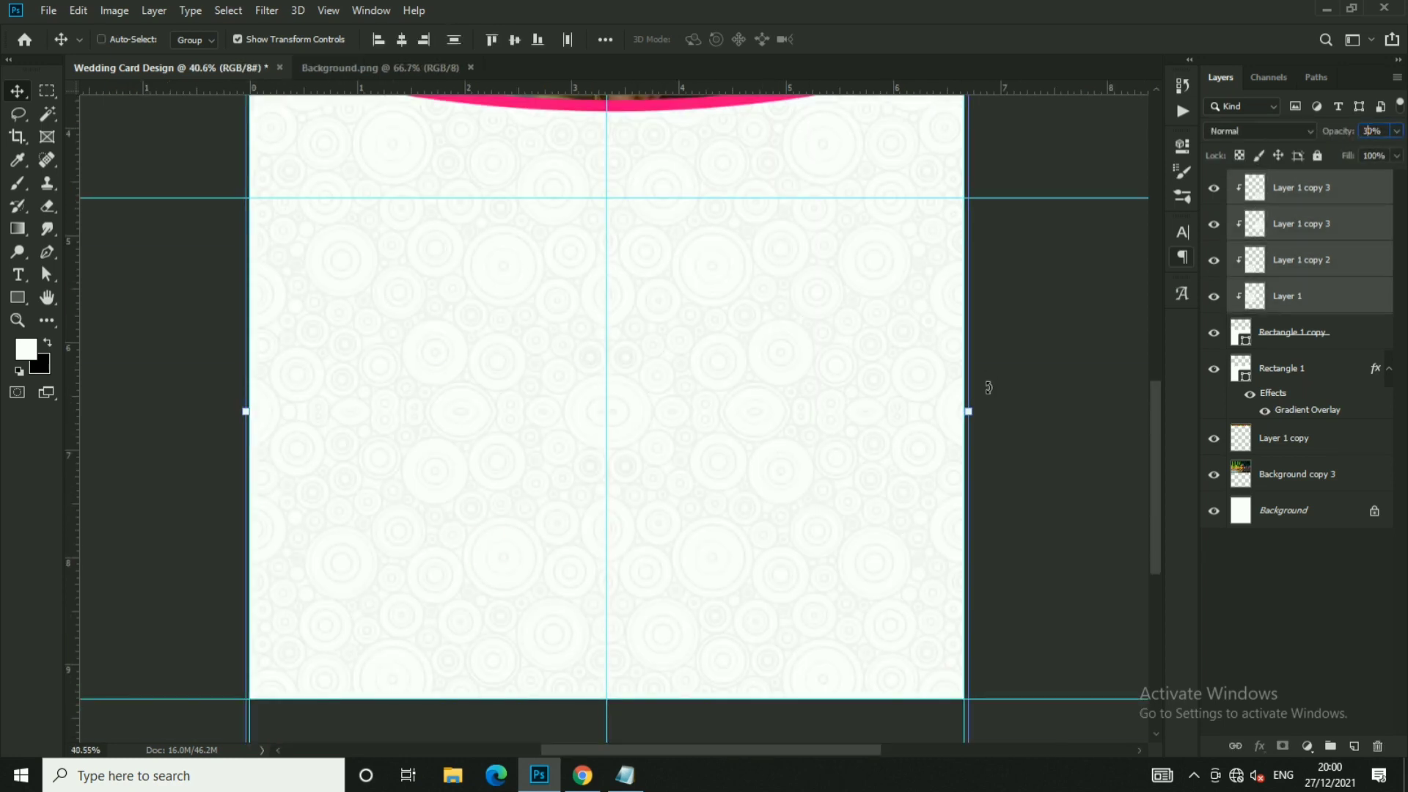
pyautogui.keyDown('ctrl'); pyautogui.click(1063, 341); pyautogui.keyUp('ctrl')
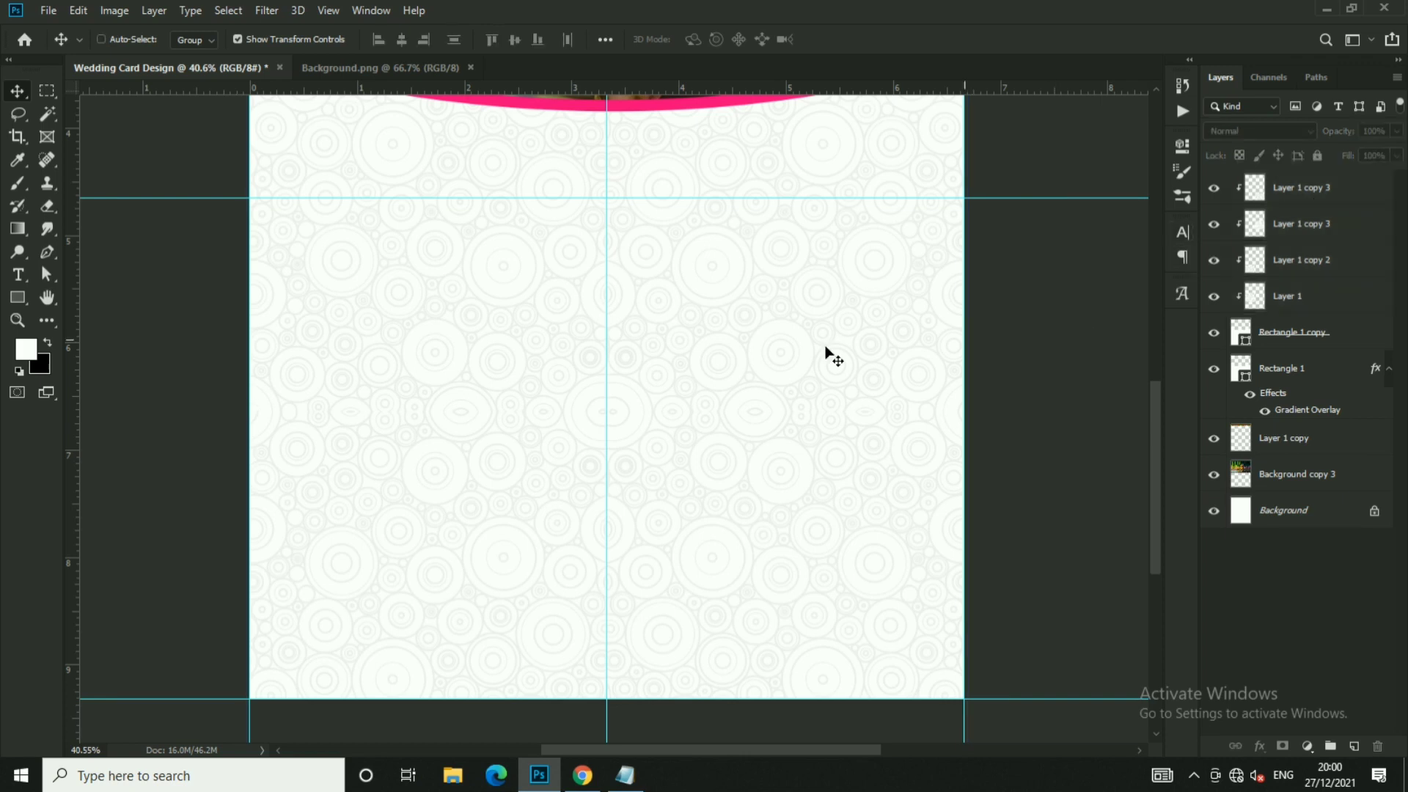
pyautogui.scroll(-2, 715, 355)
pyautogui.keyDown('ctrl'); pyautogui.click(758, 254); pyautogui.keyUp('ctrl')
pyautogui.keyDown('ctrl'); pyautogui.keyDown('shift'); pyautogui.click(745, 517); pyautogui.keyUp('shift'); pyautogui.keyUp('ctrl')
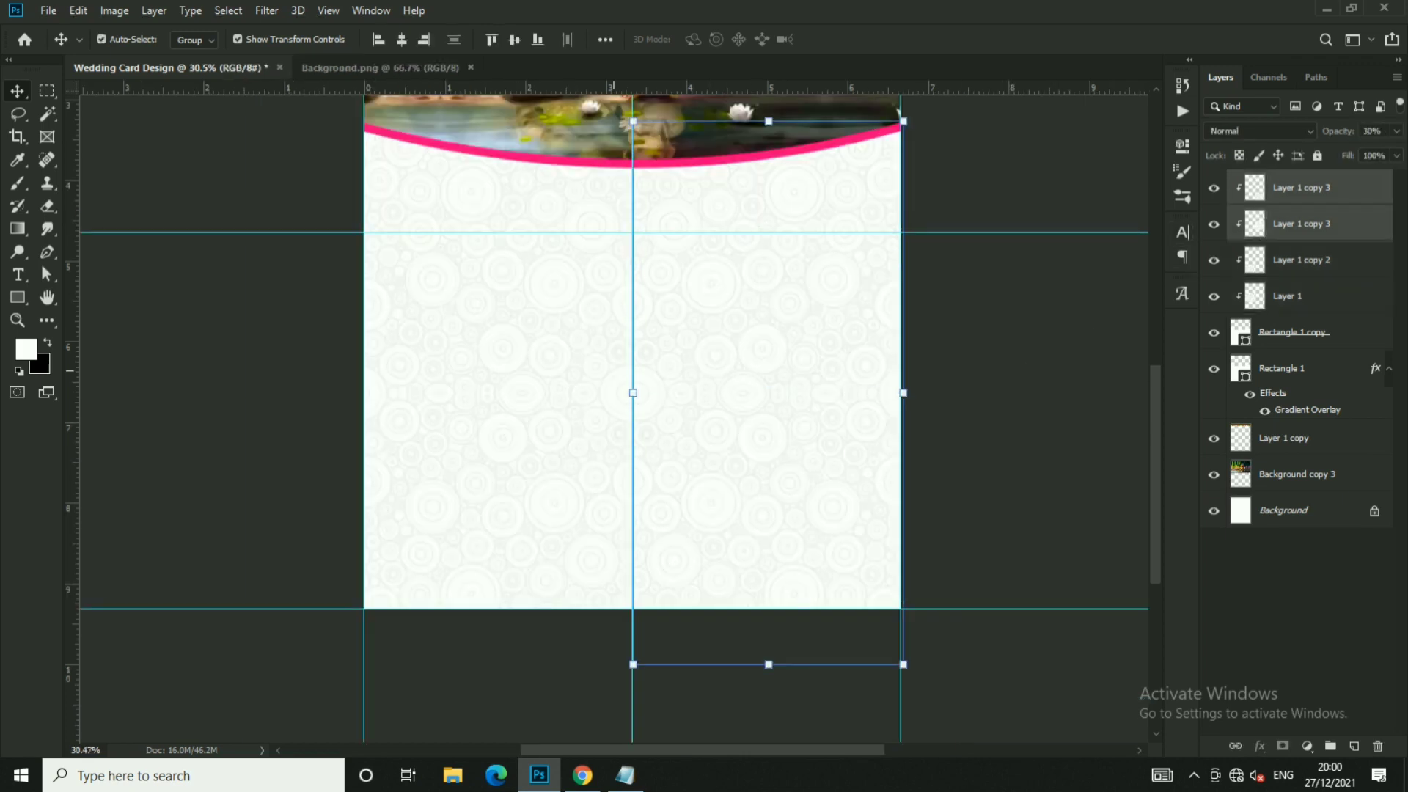
pyautogui.keyDown('ctrl'); pyautogui.keyDown('shift'); pyautogui.click(526, 268); pyautogui.keyUp('shift'); pyautogui.keyUp('ctrl')
pyautogui.keyDown('ctrl'); pyautogui.keyDown('shift'); pyautogui.click(528, 498); pyautogui.keyUp('shift'); pyautogui.keyUp('ctrl')
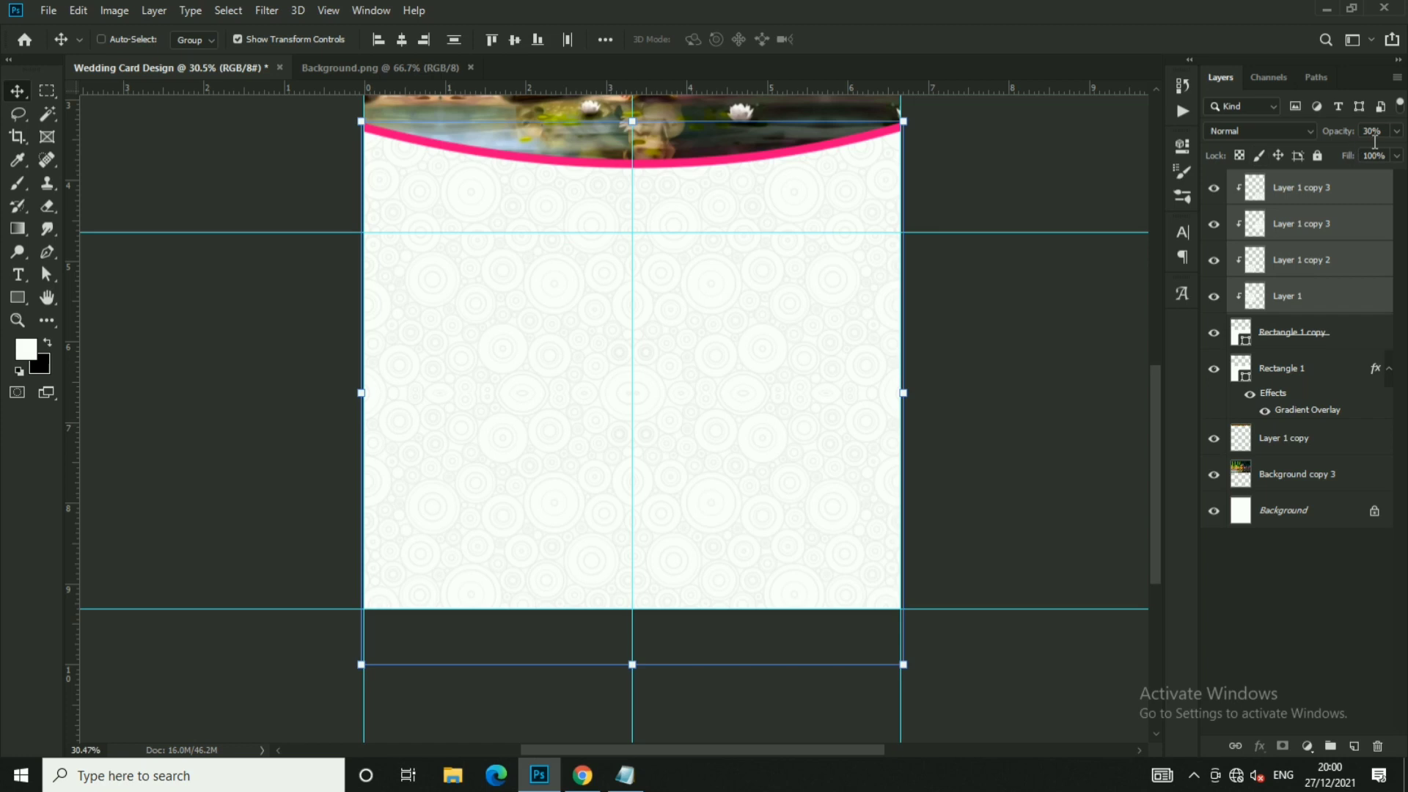
pyautogui.write('40')
pyautogui.click(1012, 352)
pyautogui.scroll(-1, 748, 220)
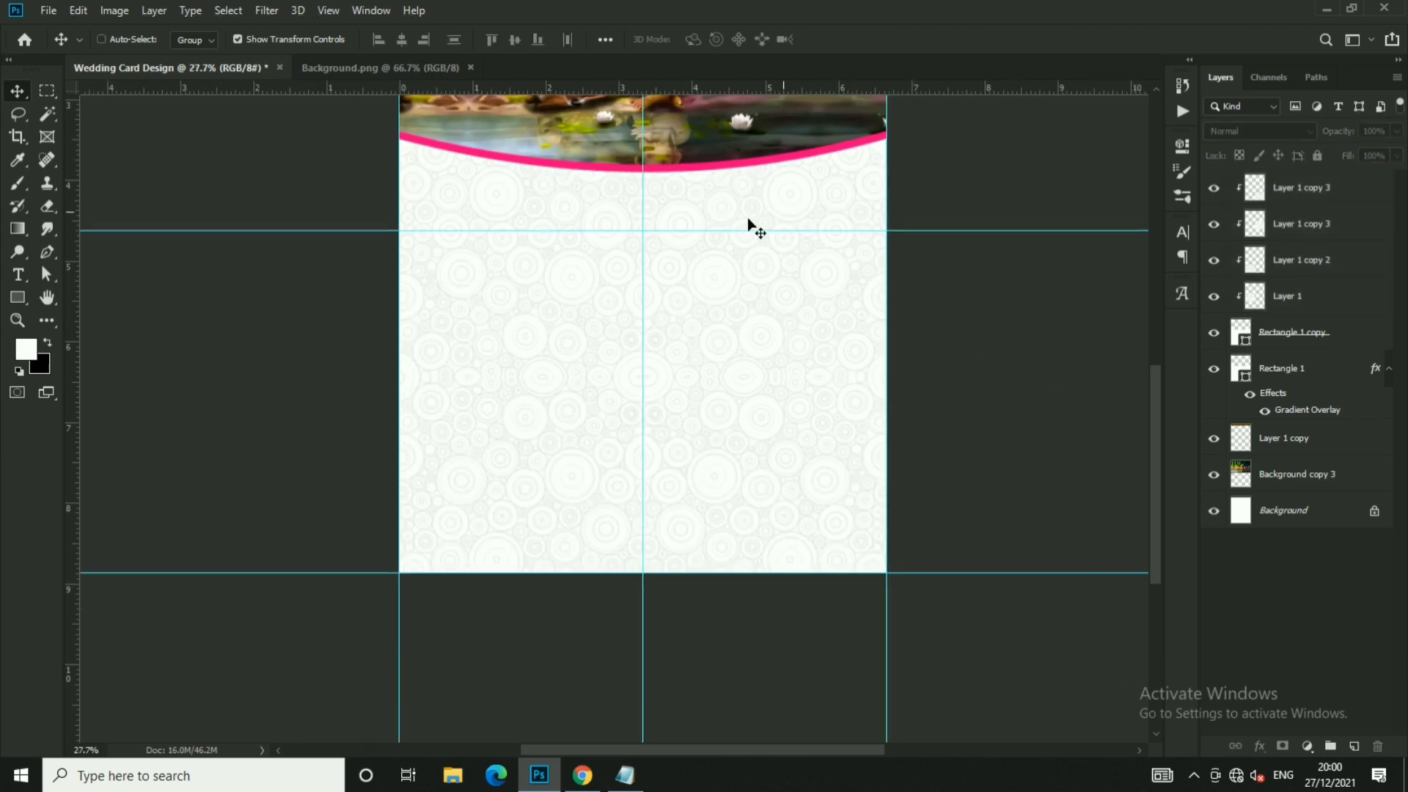
pyautogui.scroll(-1, 843, 293)
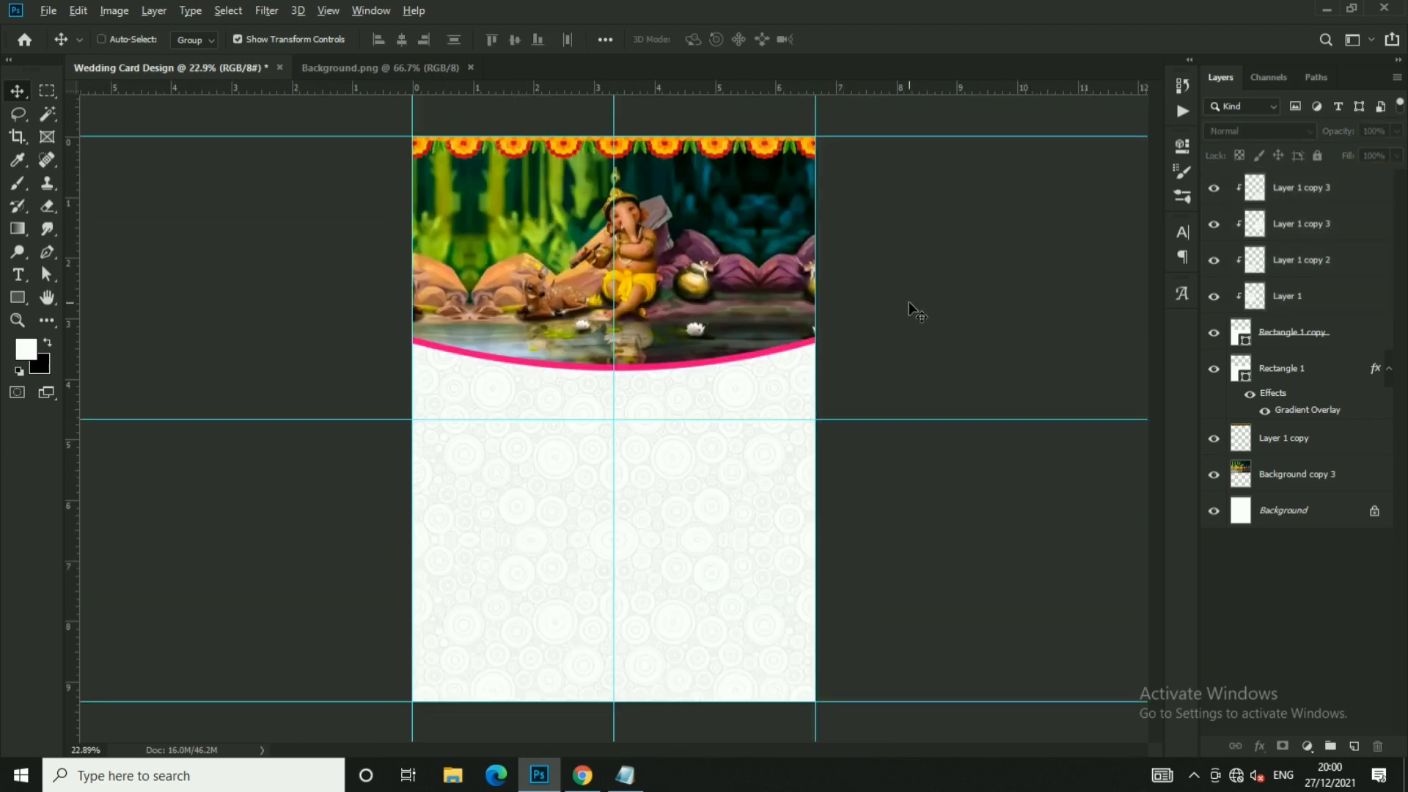
pyautogui.scroll(1, 677, 491)
# - Paste the श्री गणेशाय नमः line from Notepad as new text on the card
pyautogui.scroll(-1, 698, 477)
pyautogui.click(632, 782)
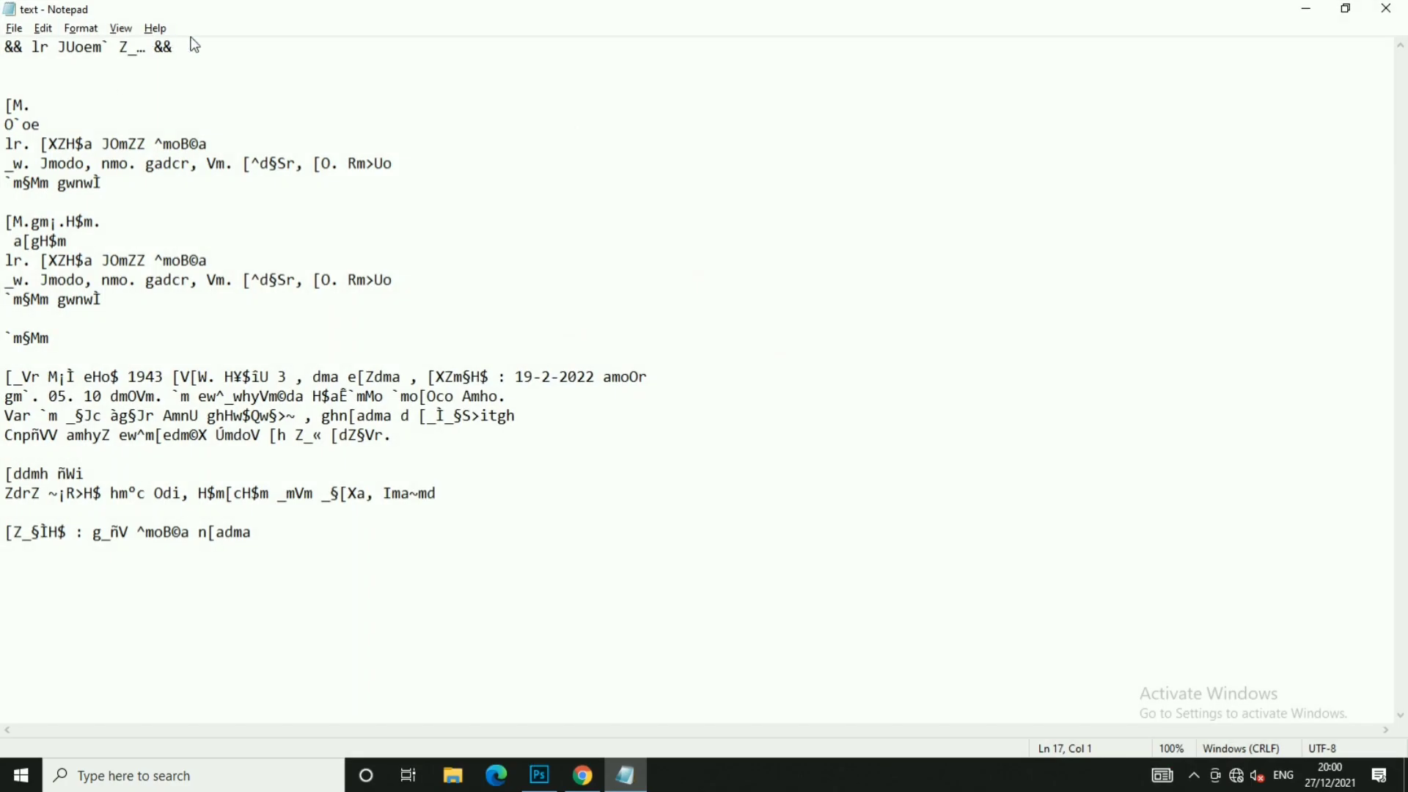
pyautogui.moveTo(193, 47); pyautogui.dragTo(4, 47)
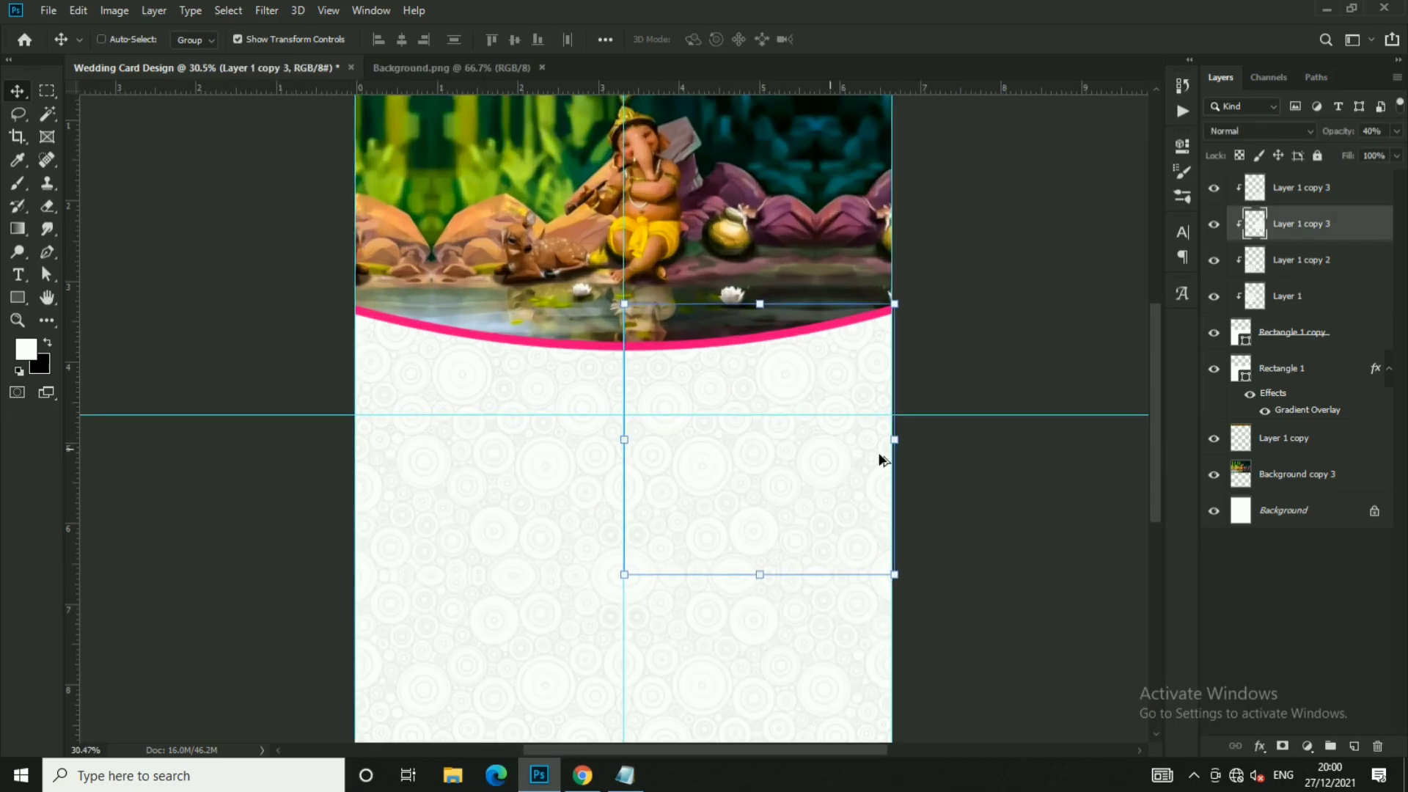
pyautogui.keyDown('ctrl'); pyautogui.click(790, 245); pyautogui.keyUp('ctrl')
pyautogui.click(19, 275)
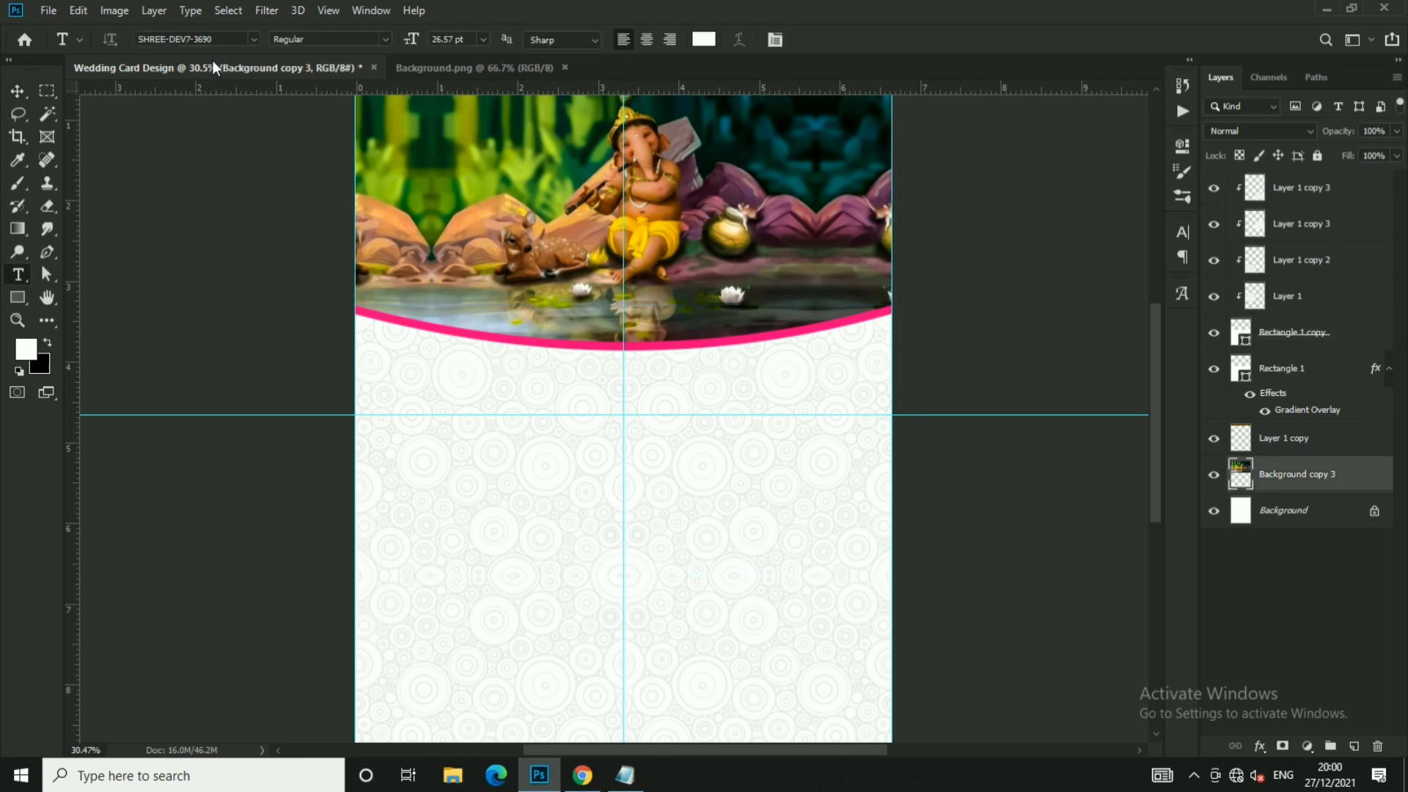
pyautogui.click(531, 233)
pyautogui.hotkey('ctrl', 'v')
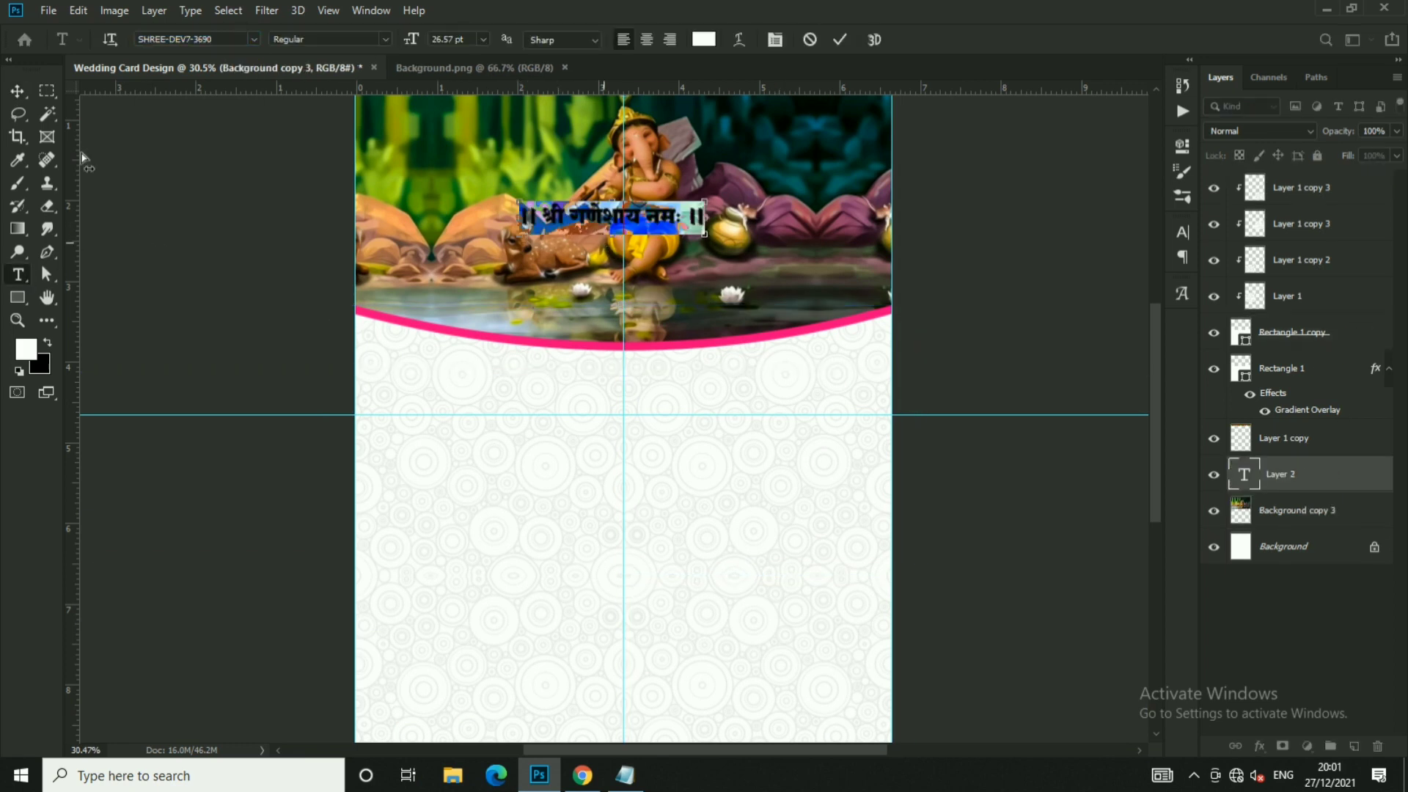
pyautogui.hotkey('ctrl', 'Return')
# - Move the salutation below the pink curve and colour it with the curve's sampled pink
pyautogui.press('v')
pyautogui.moveTo(821, 276); pyautogui.dragTo(833, 433)
pyautogui.scroll(2, 660, 383)
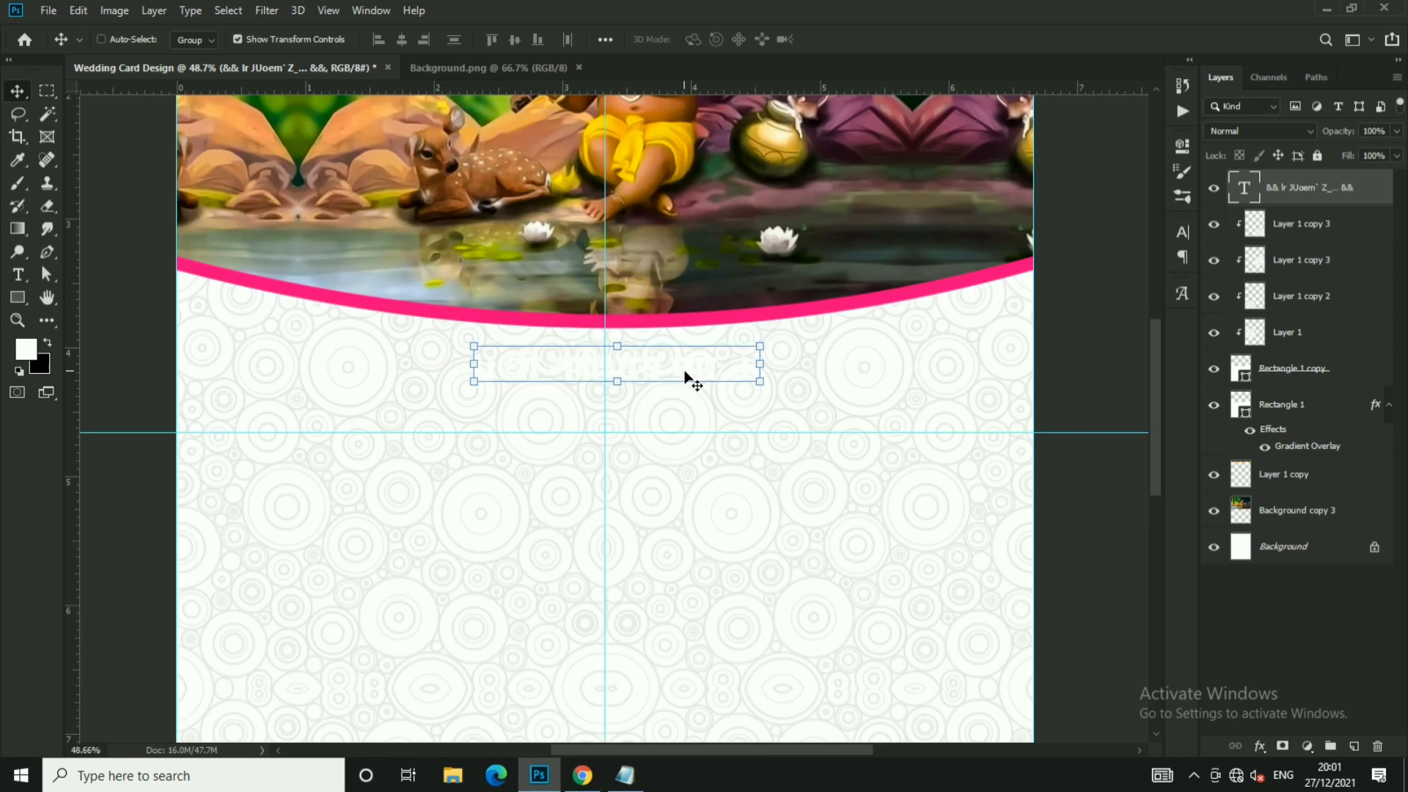
pyautogui.doubleClick(682, 375)
pyautogui.click(704, 40)
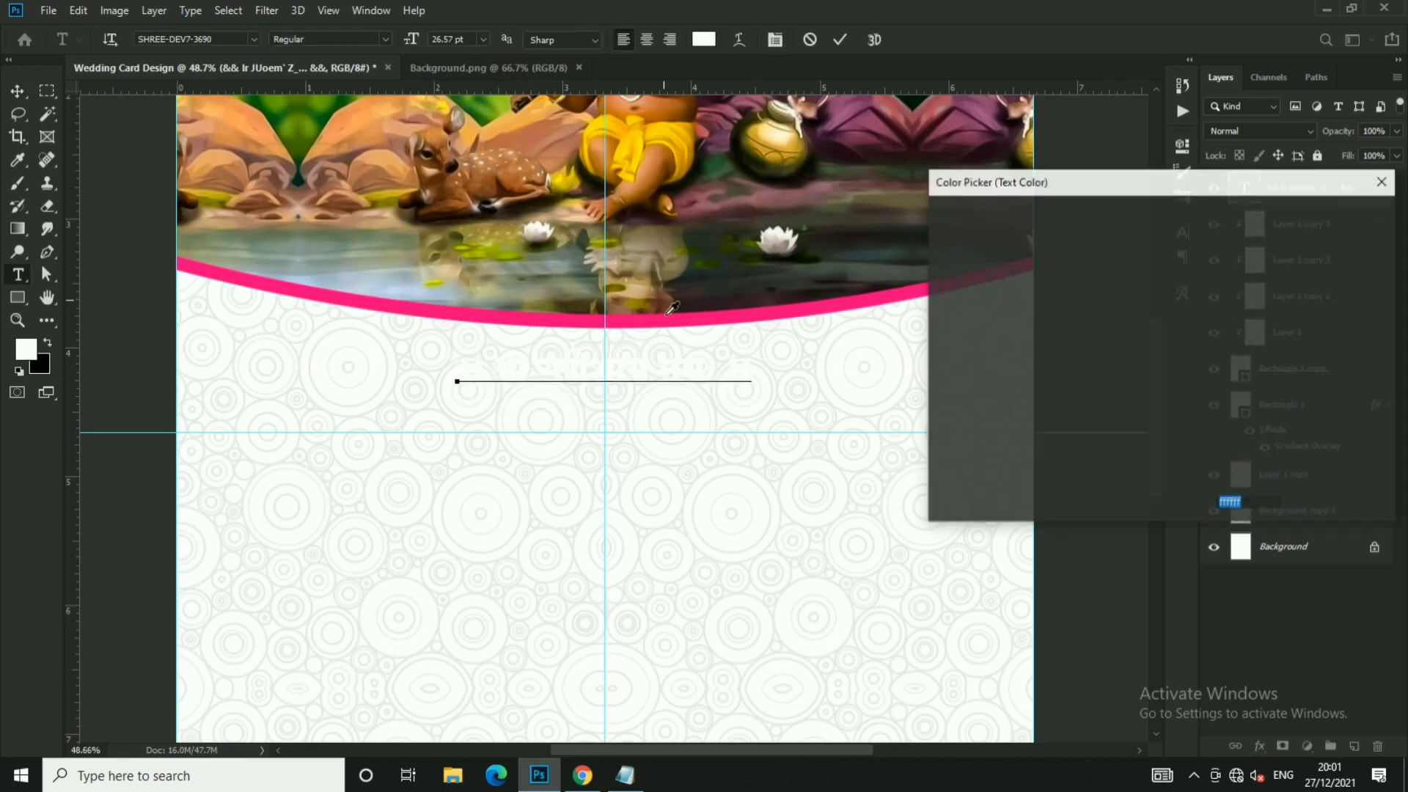
pyautogui.click(768, 323)
pyautogui.click(1338, 215)
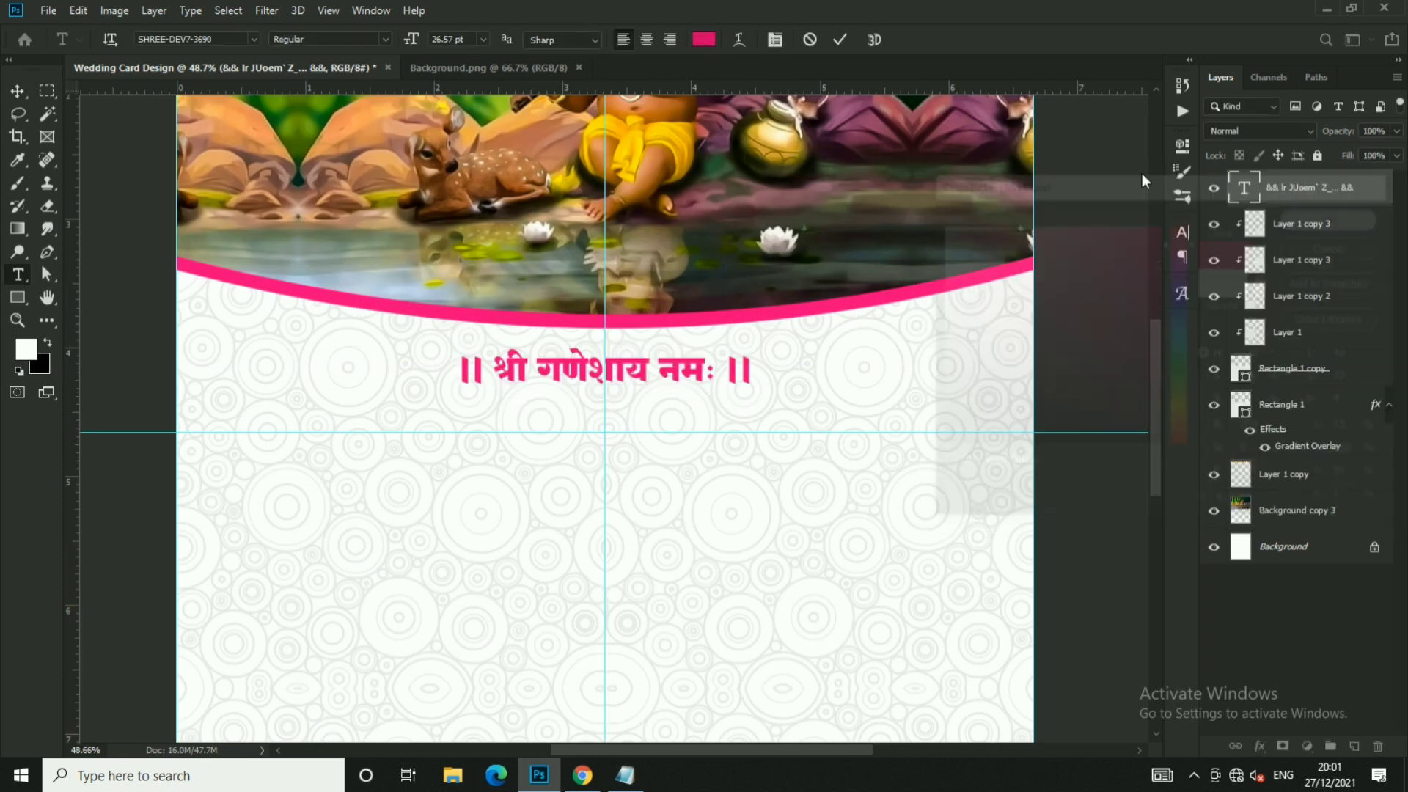
pyautogui.click(842, 40)
# - Shrink the salutation text and place a duplicate copy below it
pyautogui.press('v')
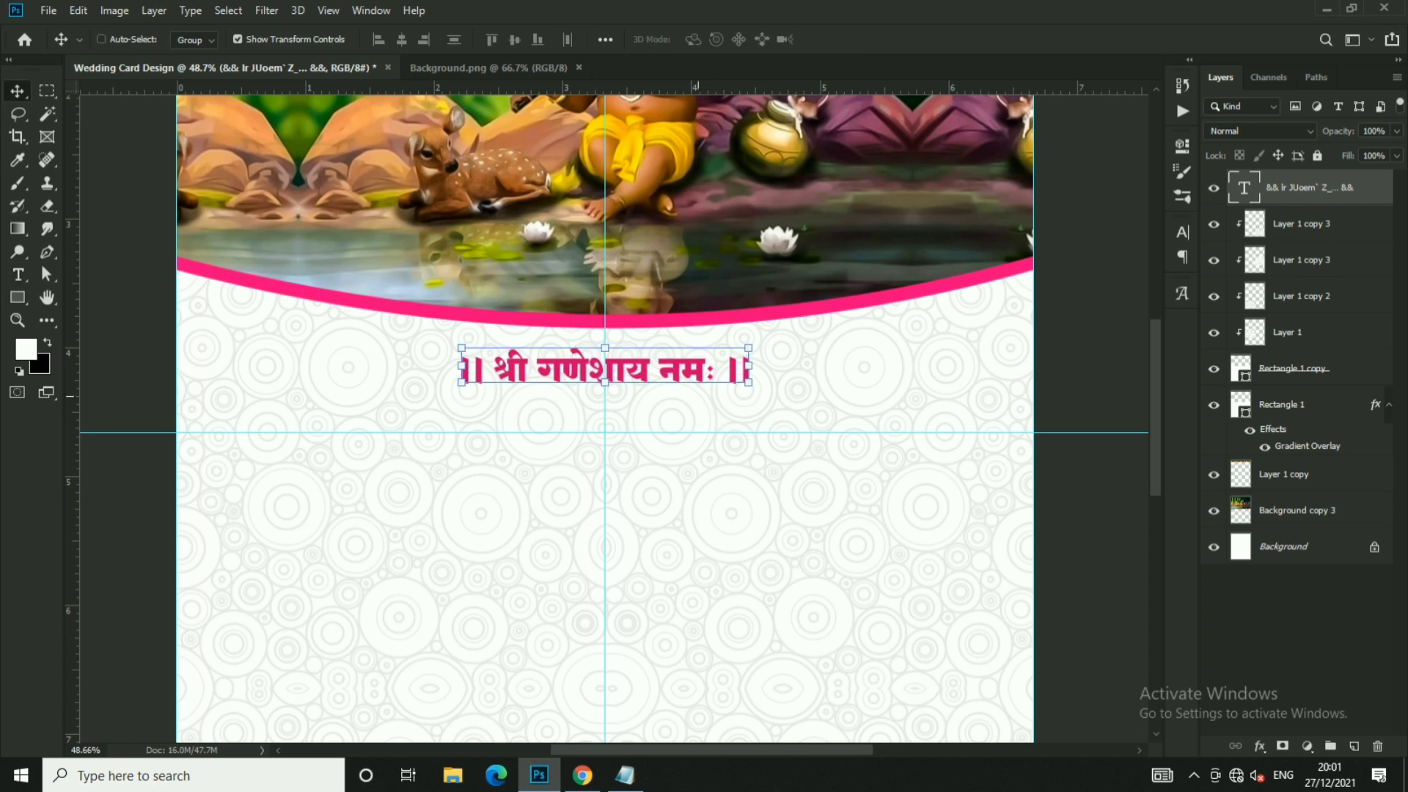
pyautogui.moveTo(748, 348); pyautogui.dragTo(740, 354)
pyautogui.press('Return')
pyautogui.scroll(-2, 749, 388)
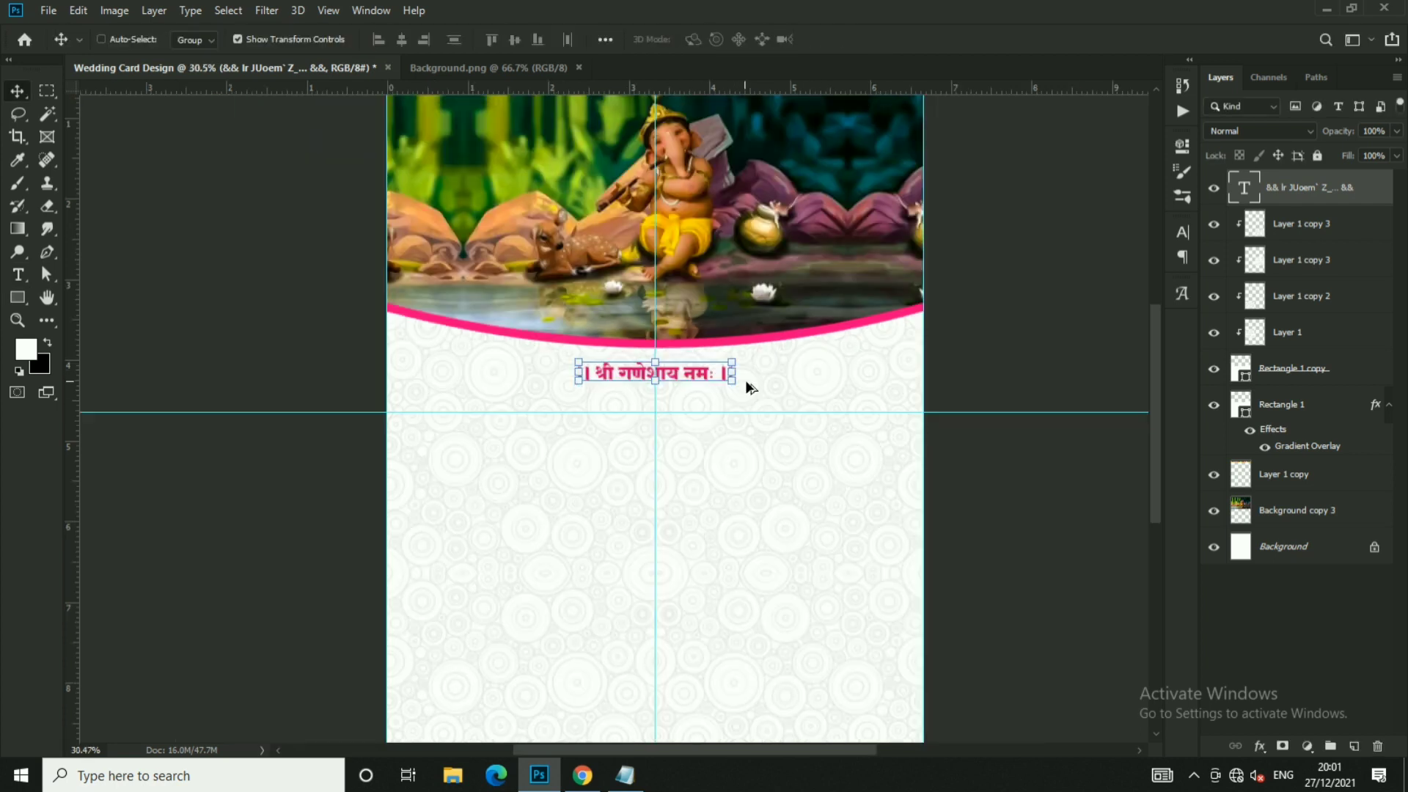
pyautogui.scroll(-2, 750, 387)
pyautogui.moveTo(729, 289); pyautogui.dragTo(530, 424)
pyautogui.scroll(1, 616, 372)
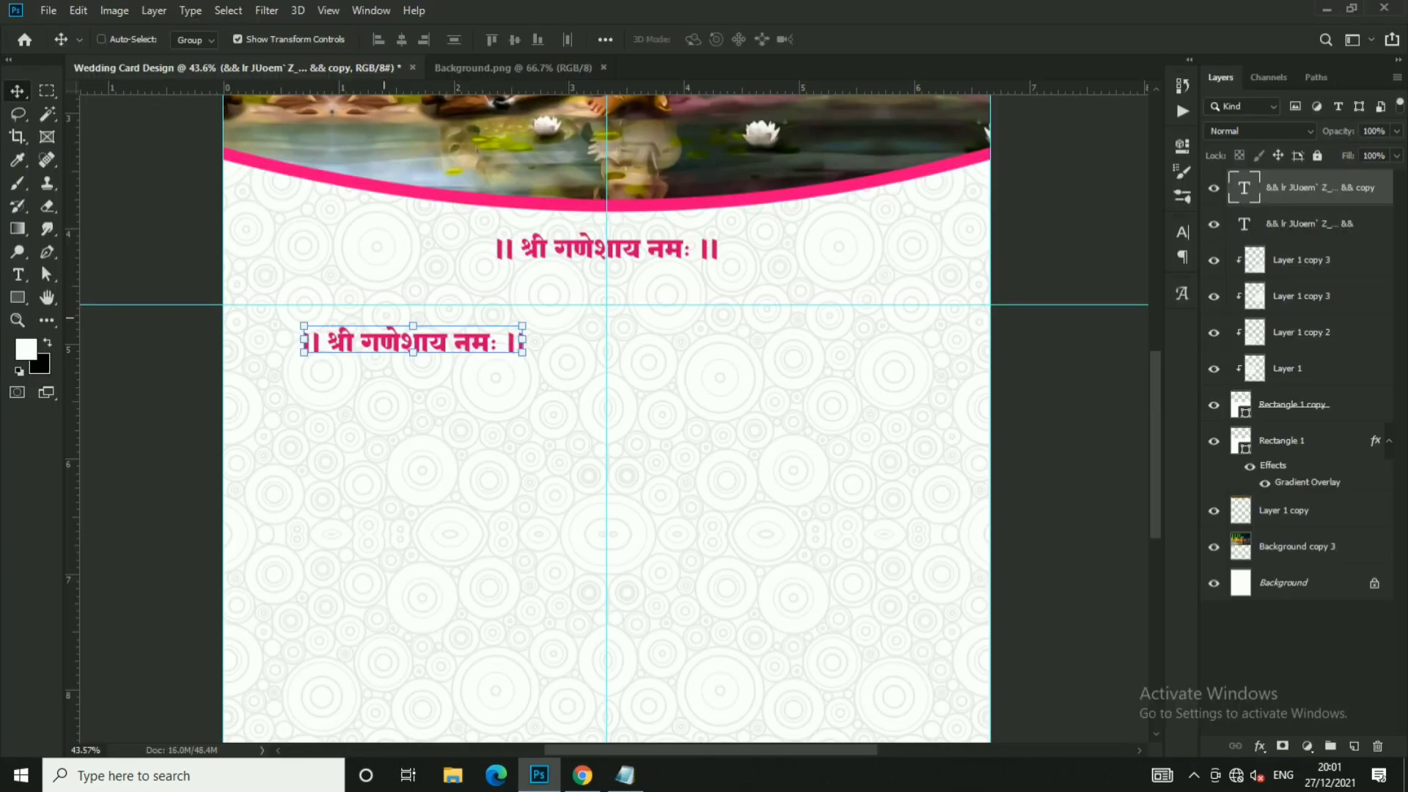
# - Place a copy of the label and fill it with the groom's first name from the notes
pyautogui.doubleClick(392, 339)
pyautogui.write('fp')
pyautogui.moveTo(394, 374)
pyautogui.mouseDown()
pyautogui.moveTo(407, 341)
pyautogui.moveTo(466, 334)
pyautogui.mouseUp()
pyautogui.hotkey('alt', 'Tab')
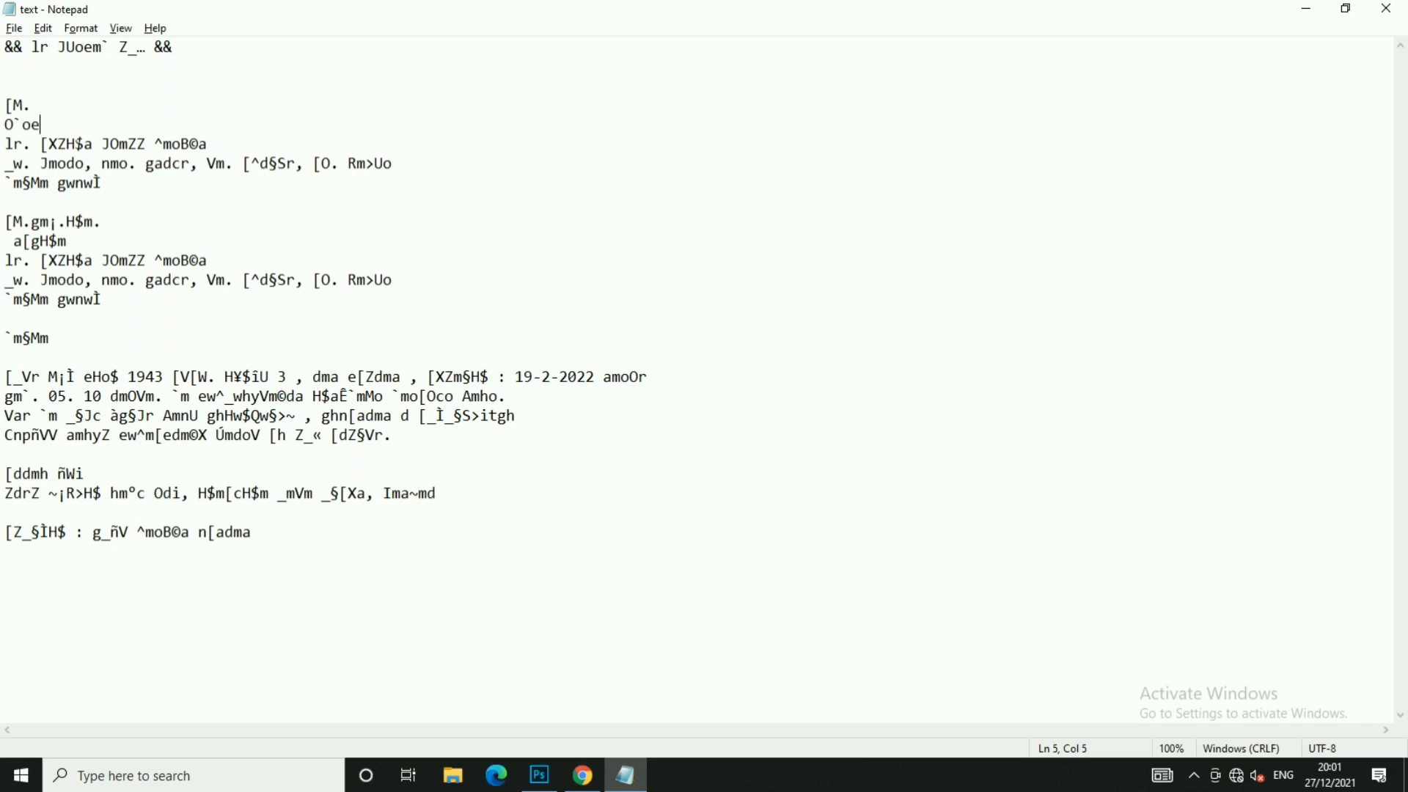
pyautogui.hotkey('ctrl', 'c')
pyautogui.hotkey('alt', 'Tab')
pyautogui.doubleClick(393, 322)
pyautogui.hotkey('ctrl', 'v')
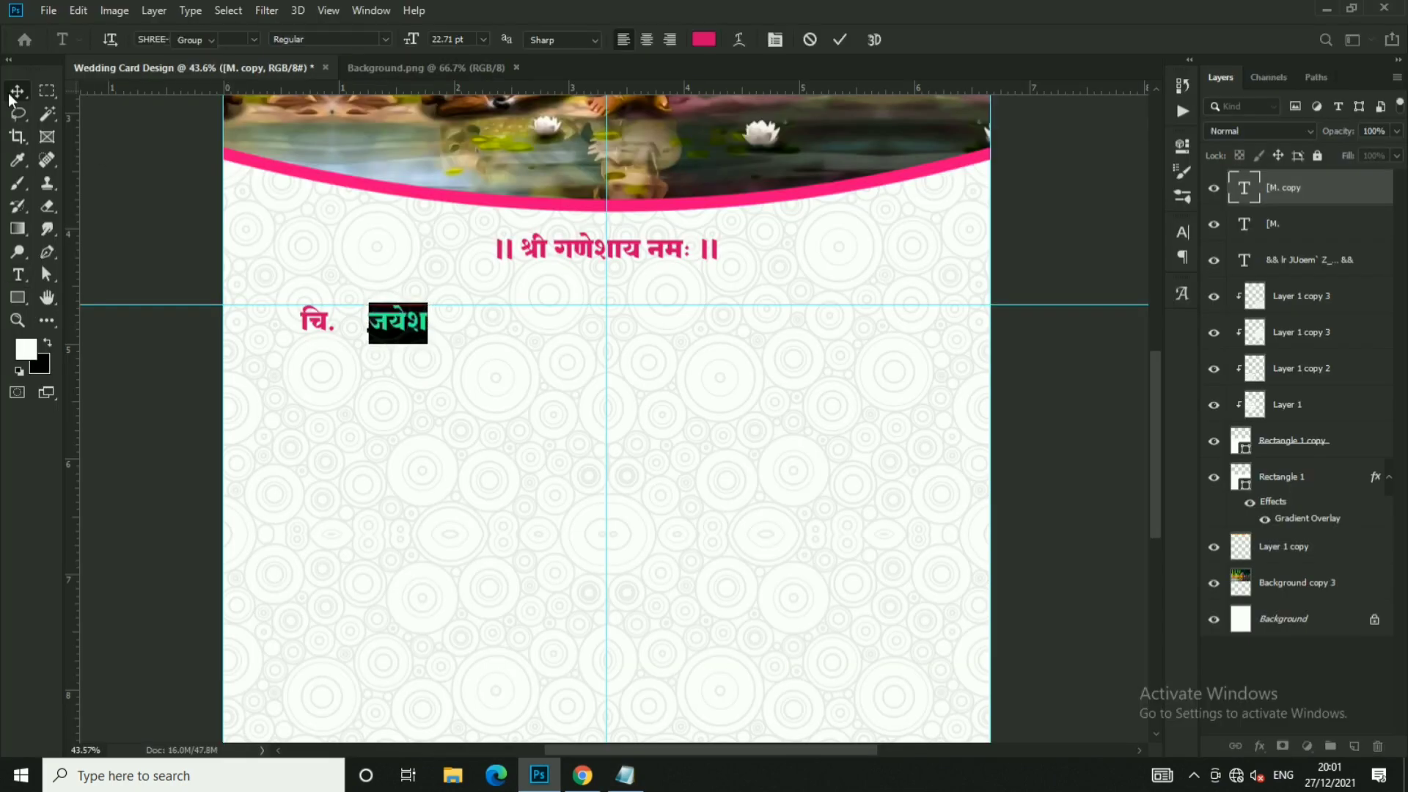
pyautogui.click(17, 91)
# - Move the groom's name below the label and enlarge it to about double size
pyautogui.scroll(2, 324, 327)
pyautogui.moveTo(518, 336); pyautogui.dragTo(518, 381)
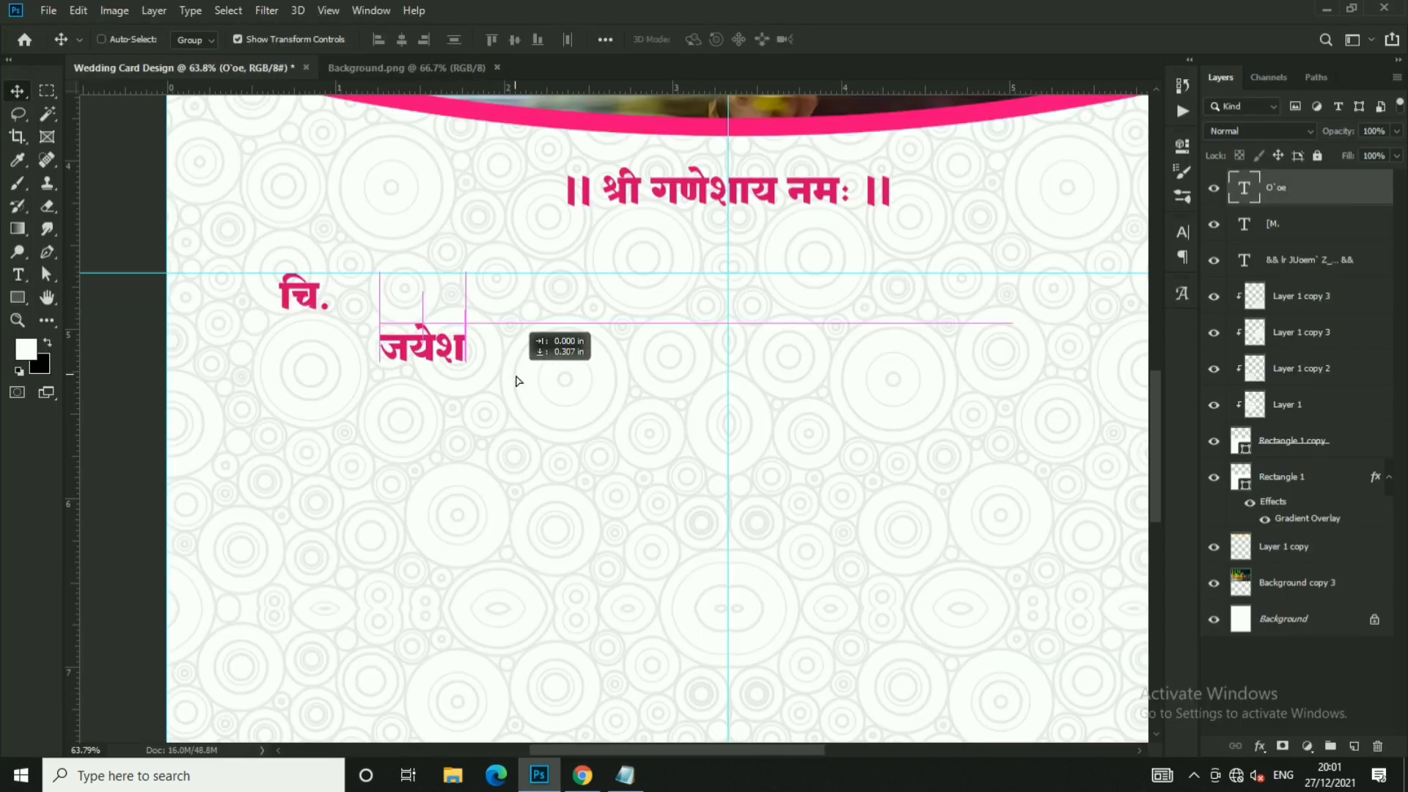
pyautogui.hotkey('ctrl', 't')
pyautogui.moveTo(466, 324); pyautogui.dragTo(547, 280)
pyautogui.press('Return')
pyautogui.hotkey('ctrl', 't')
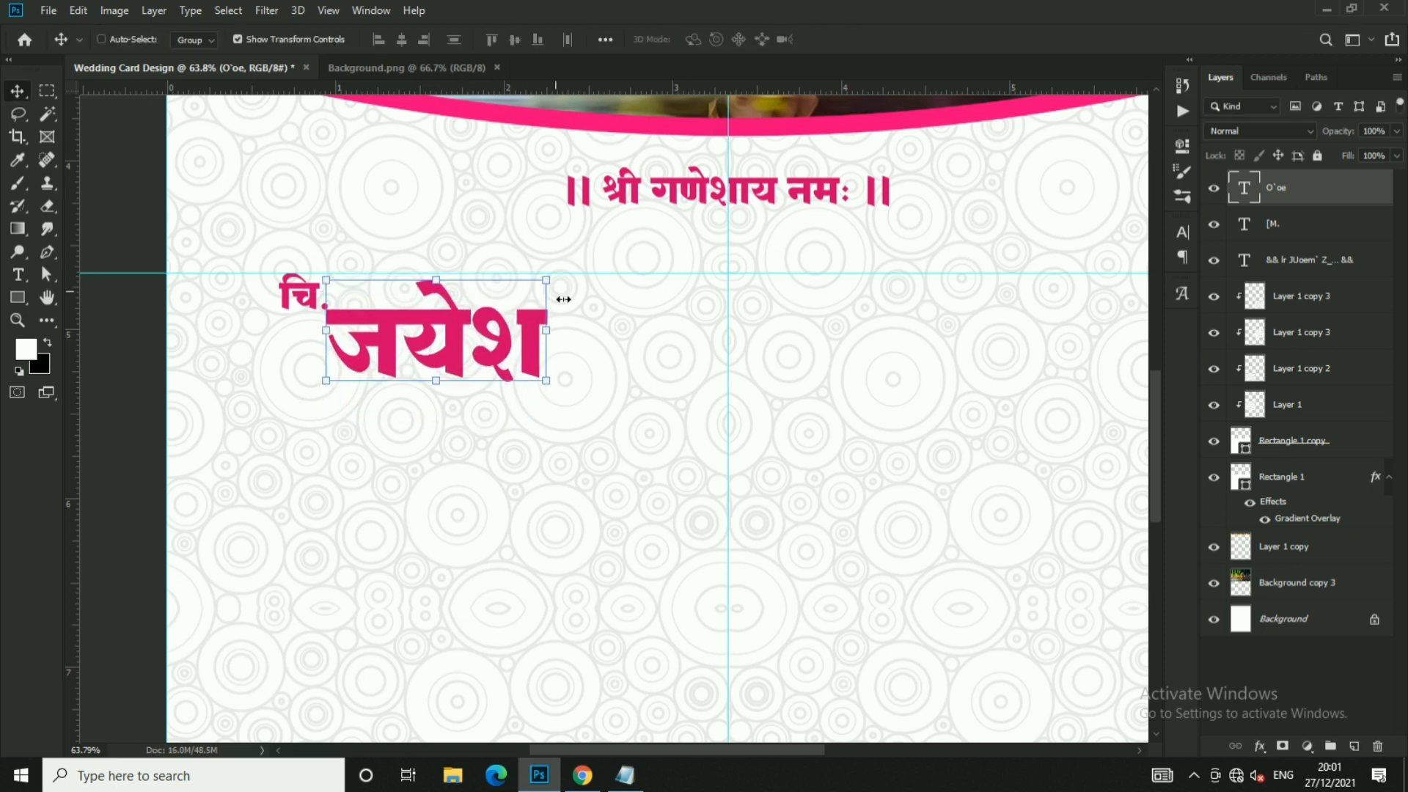
pyautogui.press('Return')
pyautogui.hotkey('alt', '[')
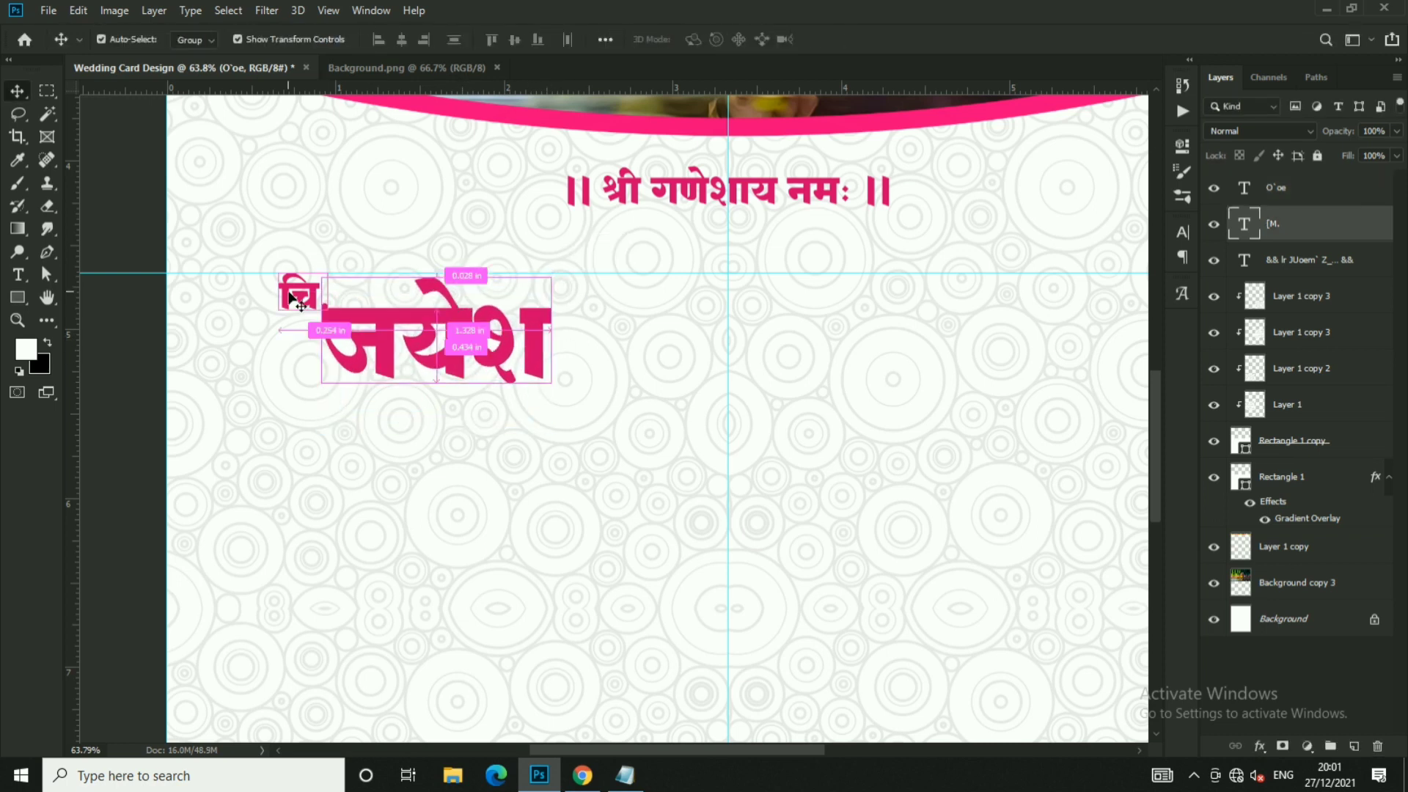
# - Position चि. just above the top-left of the groom's name
pyautogui.moveTo(317, 371); pyautogui.dragTo(361, 355)
pyautogui.scroll(2, 353, 313)
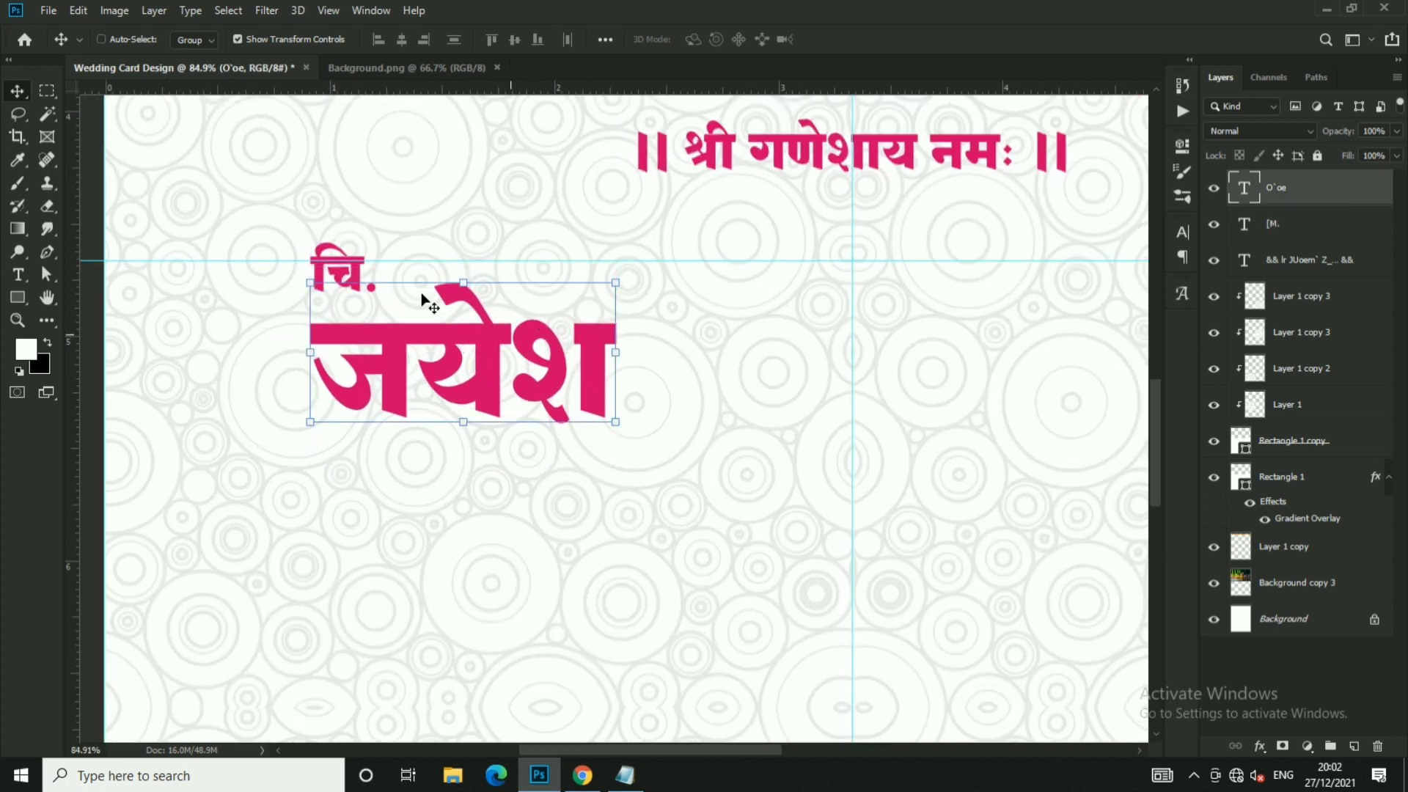
pyautogui.moveTo(338, 252); pyautogui.dragTo(339, 274)
pyautogui.hotkey('ctrl', 't')
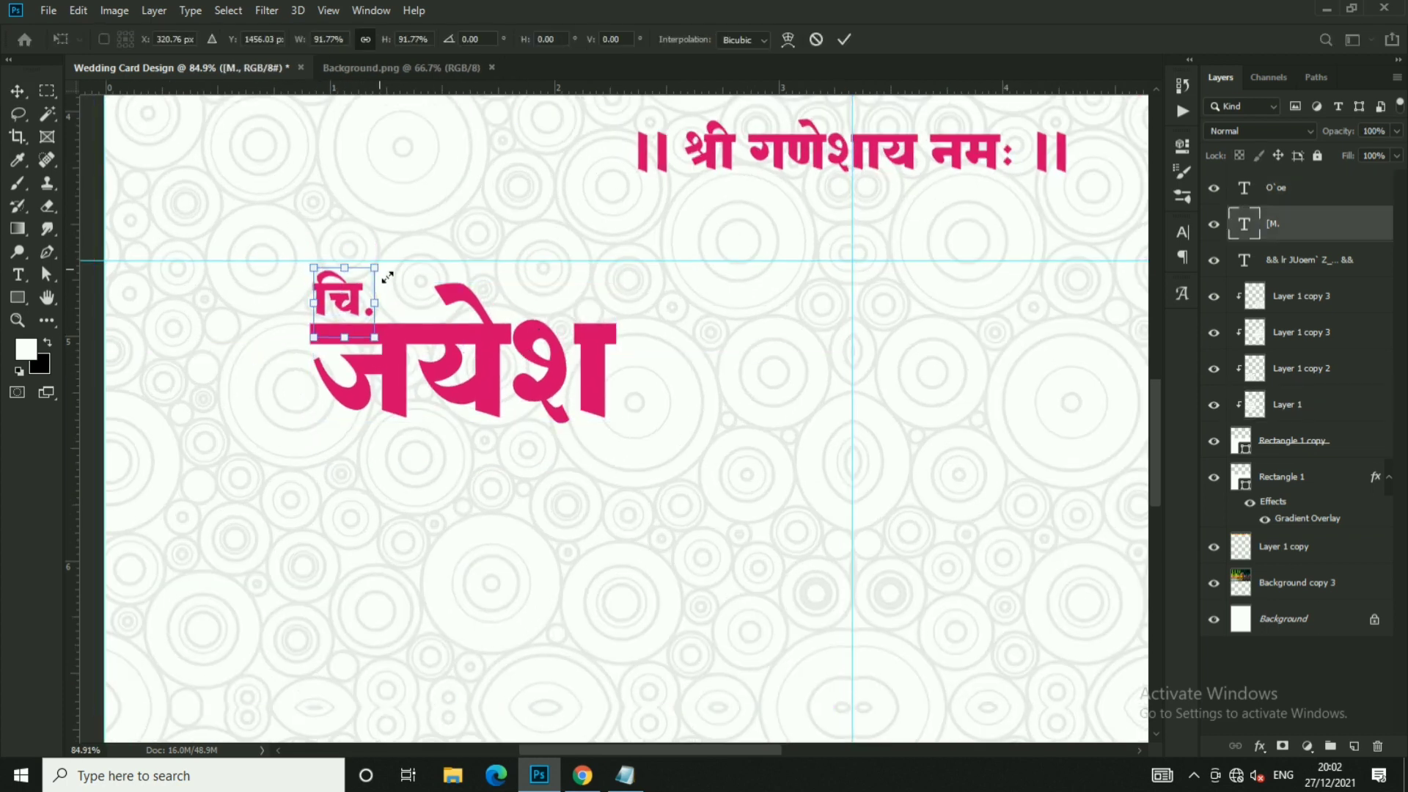
pyautogui.press('Return')
pyautogui.scroll(-5, 575, 314)
pyautogui.keyDown('ctrl'); pyautogui.click(506, 345); pyautogui.keyUp('ctrl')
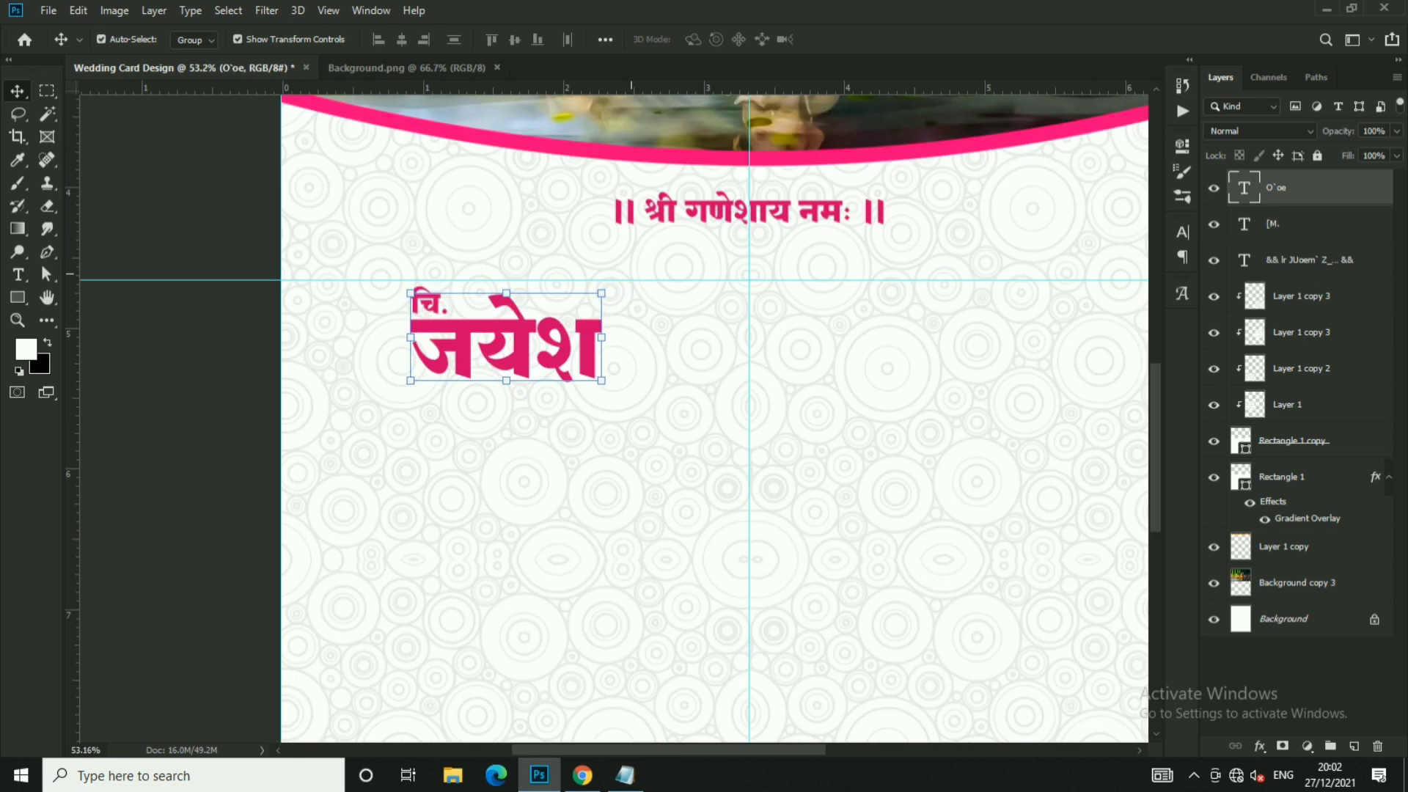
# - Copy the header text below the name, replacing it with the centred three-line parents' details
pyautogui.moveTo(658, 218); pyautogui.dragTo(582, 402)
pyautogui.click(626, 777)
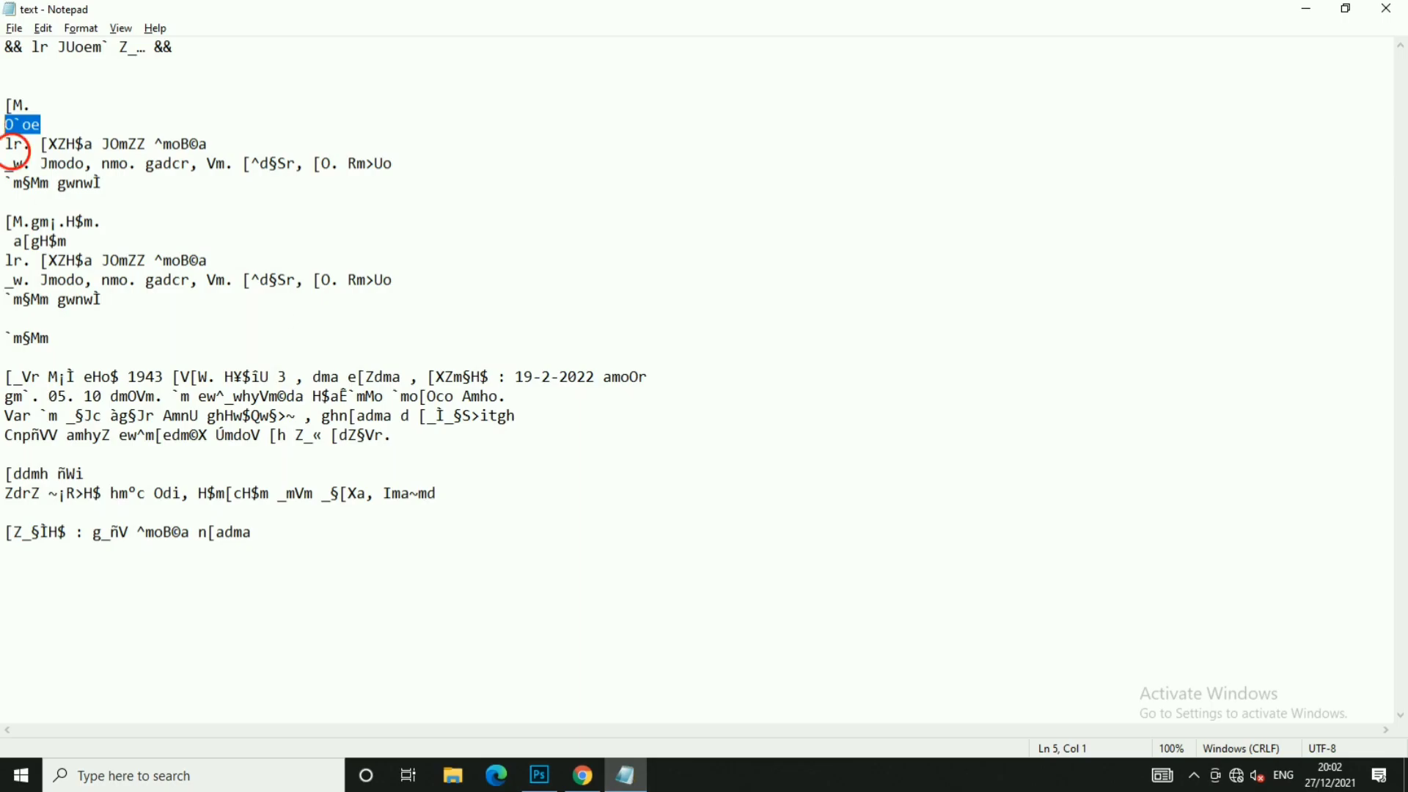
pyautogui.moveTo(13, 147); pyautogui.dragTo(101, 182)
pyautogui.hotkey('ctrl', 'c')
pyautogui.click(539, 776)
pyautogui.doubleClick(1244, 260)
pyautogui.hotkey('ctrl', 'v')
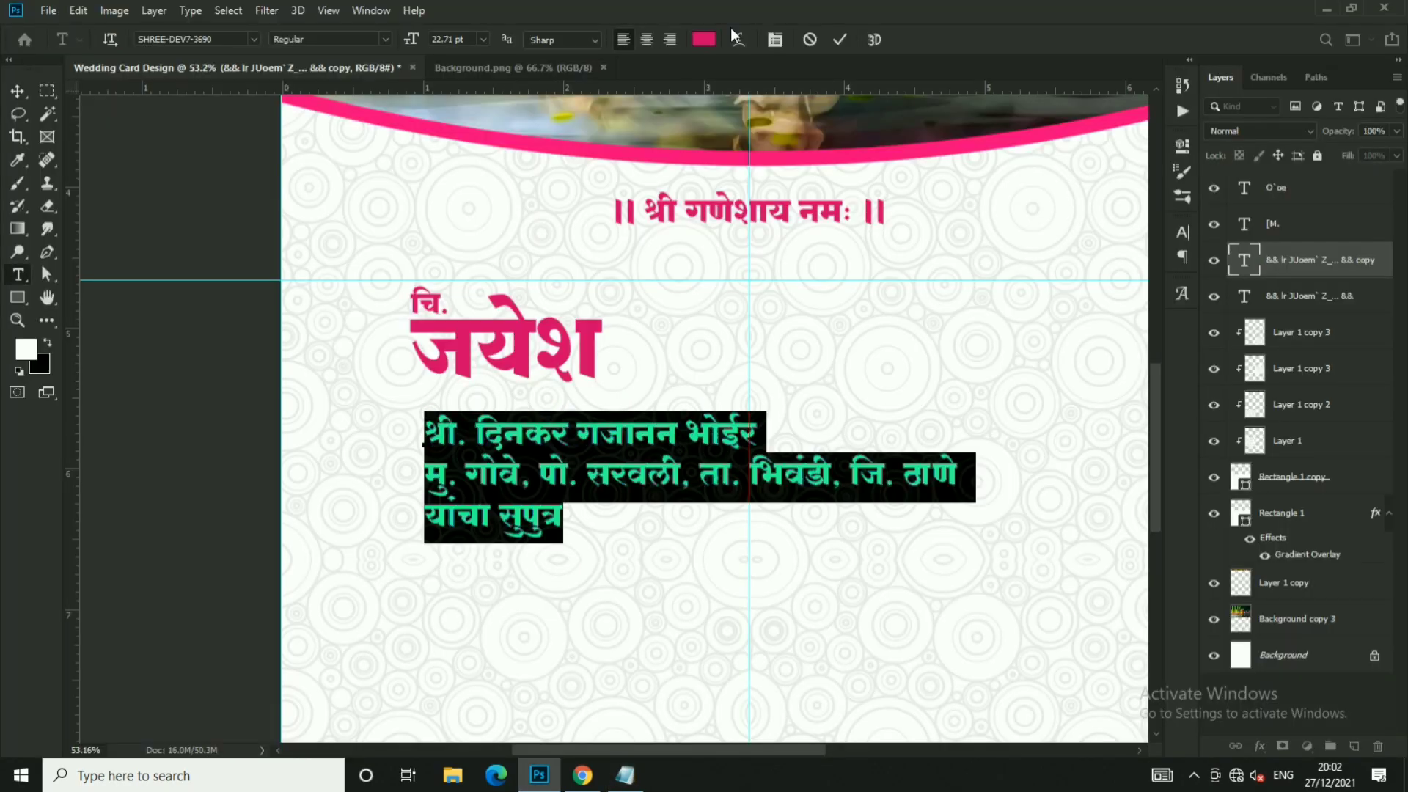
pyautogui.click(647, 39)
pyautogui.click(840, 40)
pyautogui.hotkey('ctrl', 't')
# - Shrink the parents' details block to about 63% and move it up under the name
pyautogui.moveTo(697, 410); pyautogui.dragTo(595, 436)
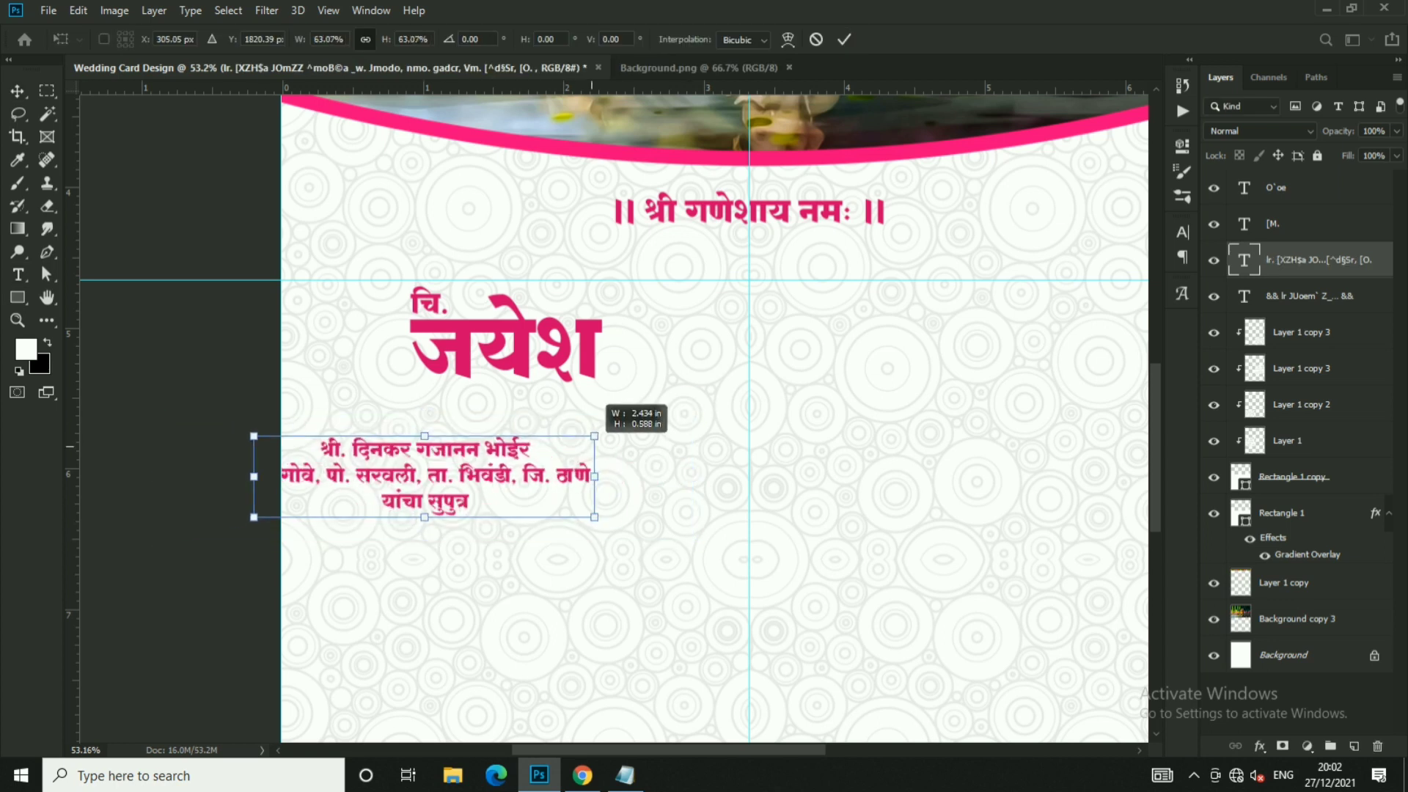
pyautogui.press('Return')
pyautogui.moveTo(450, 458); pyautogui.dragTo(528, 417)
pyautogui.scroll(-1, 528, 417)
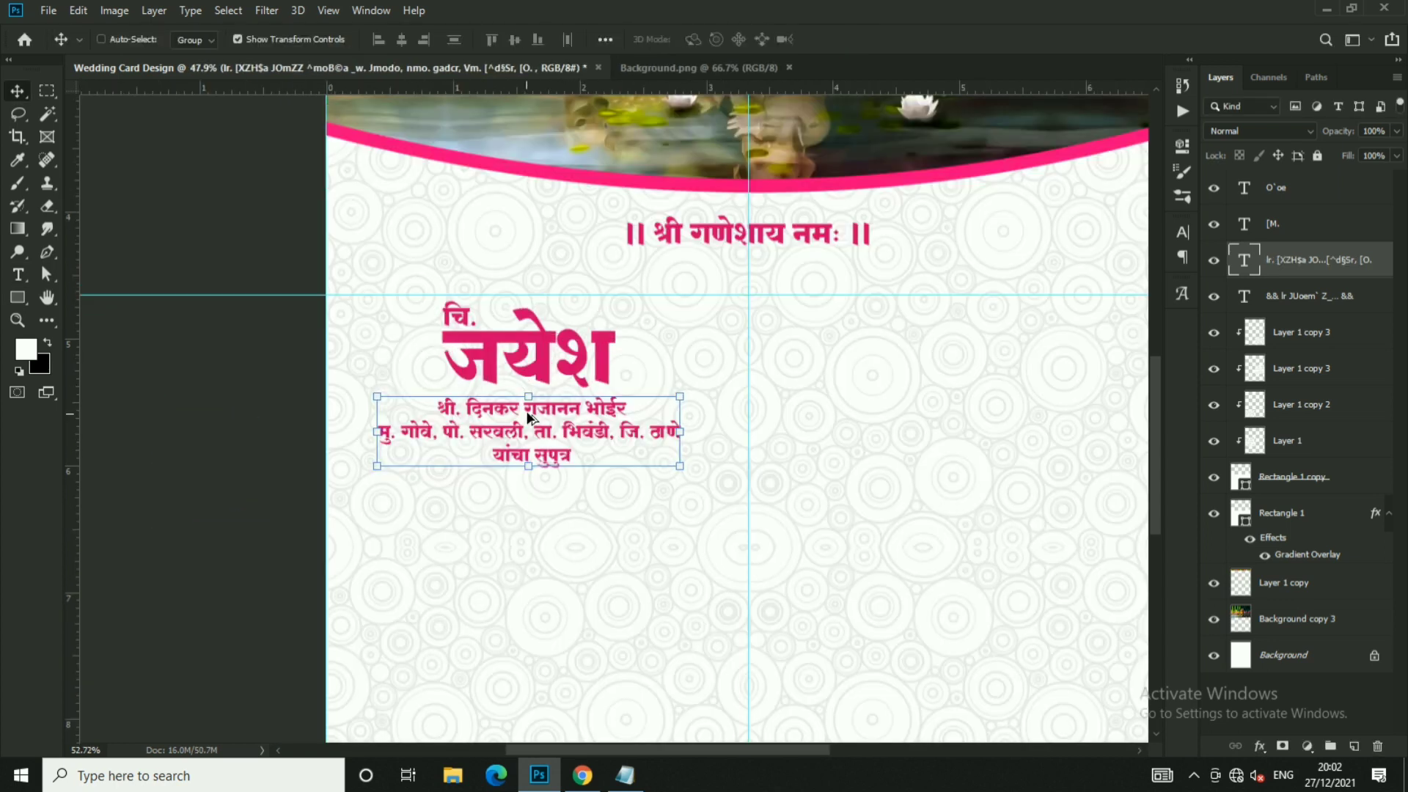
pyautogui.scroll(3, 529, 417)
pyautogui.moveTo(747, 384); pyautogui.dragTo(697, 424)
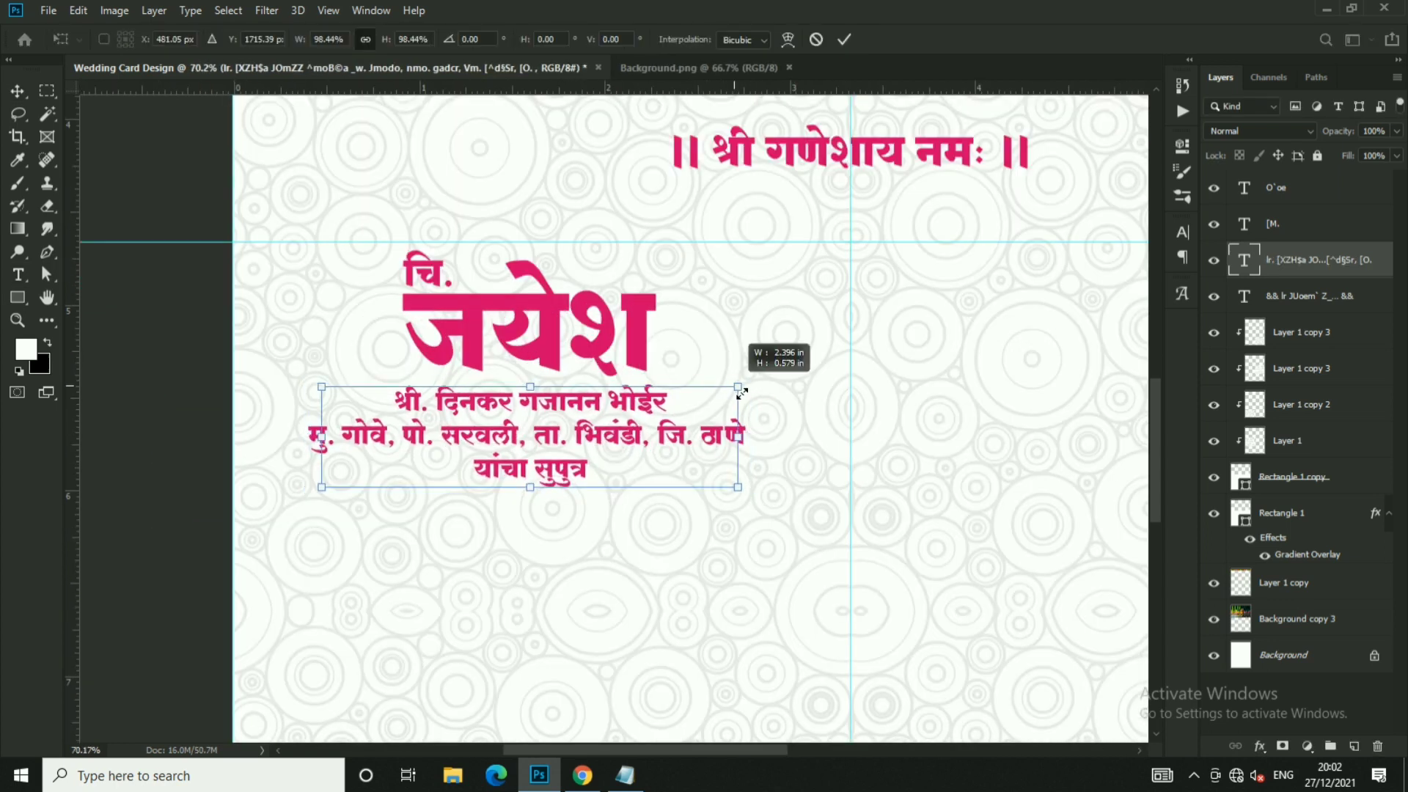
# - Tidy the details text and stretch the block slightly taller
pyautogui.doubleClick(700, 430)
pyautogui.click(759, 442)
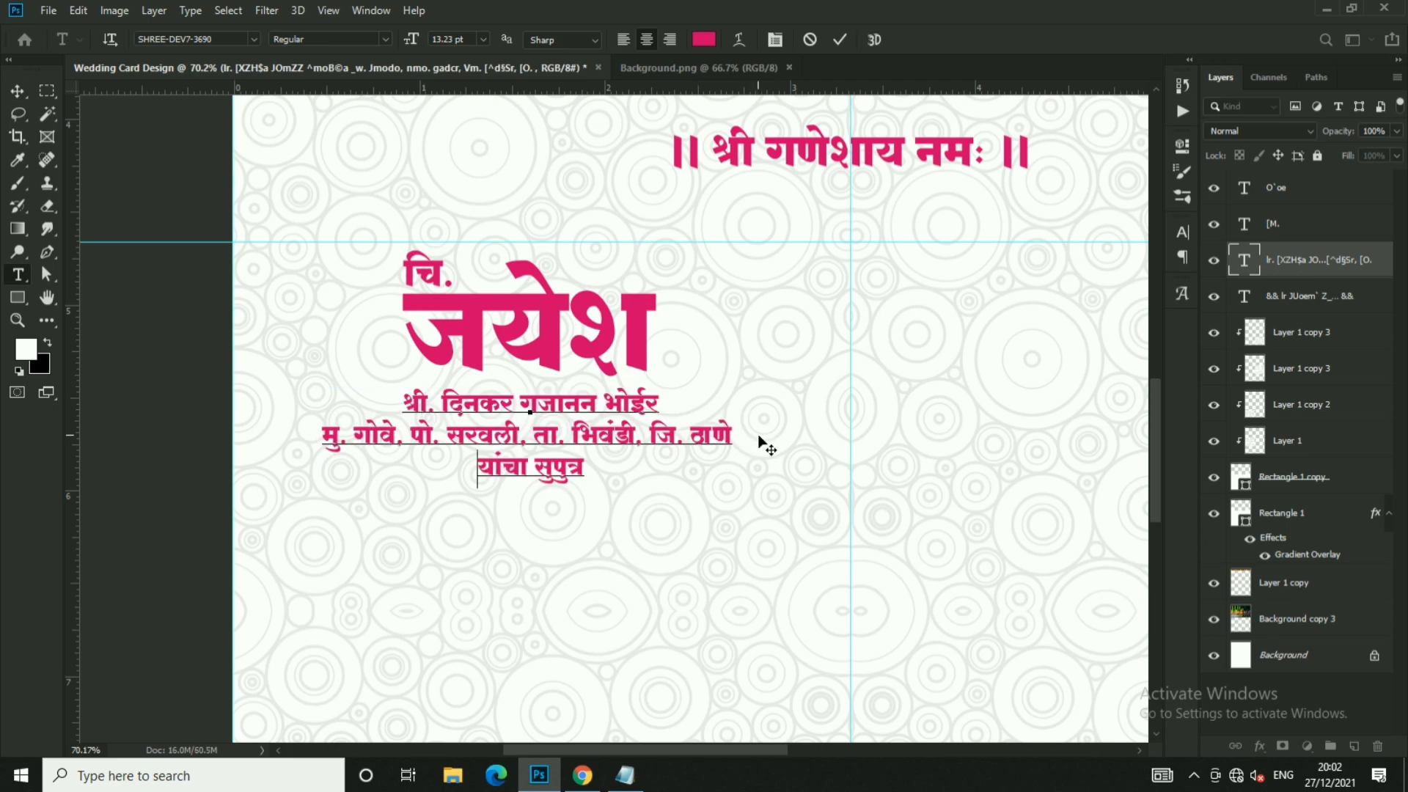
pyautogui.click(840, 39)
pyautogui.press('v')
pyautogui.scroll(-3, 510, 405)
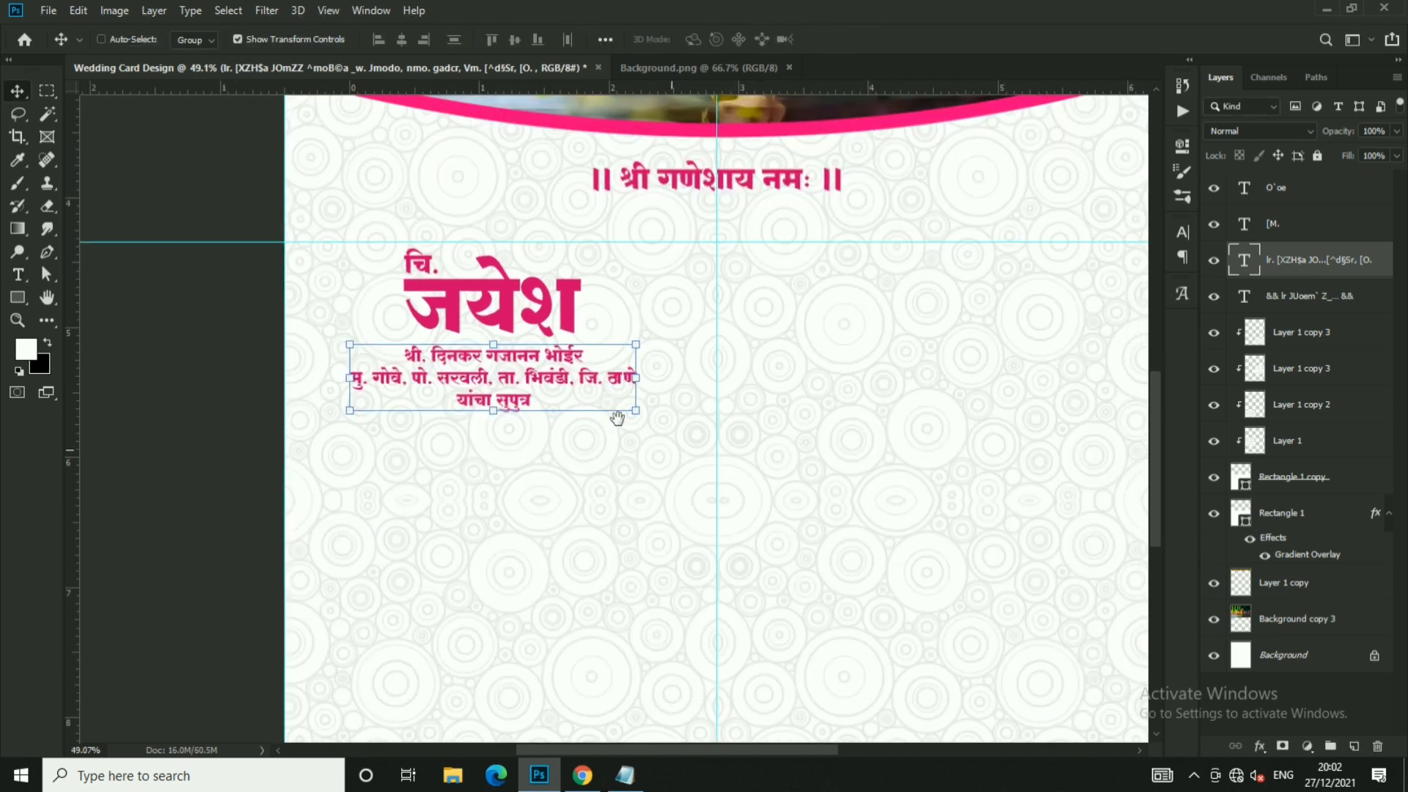
pyautogui.click(583, 376)
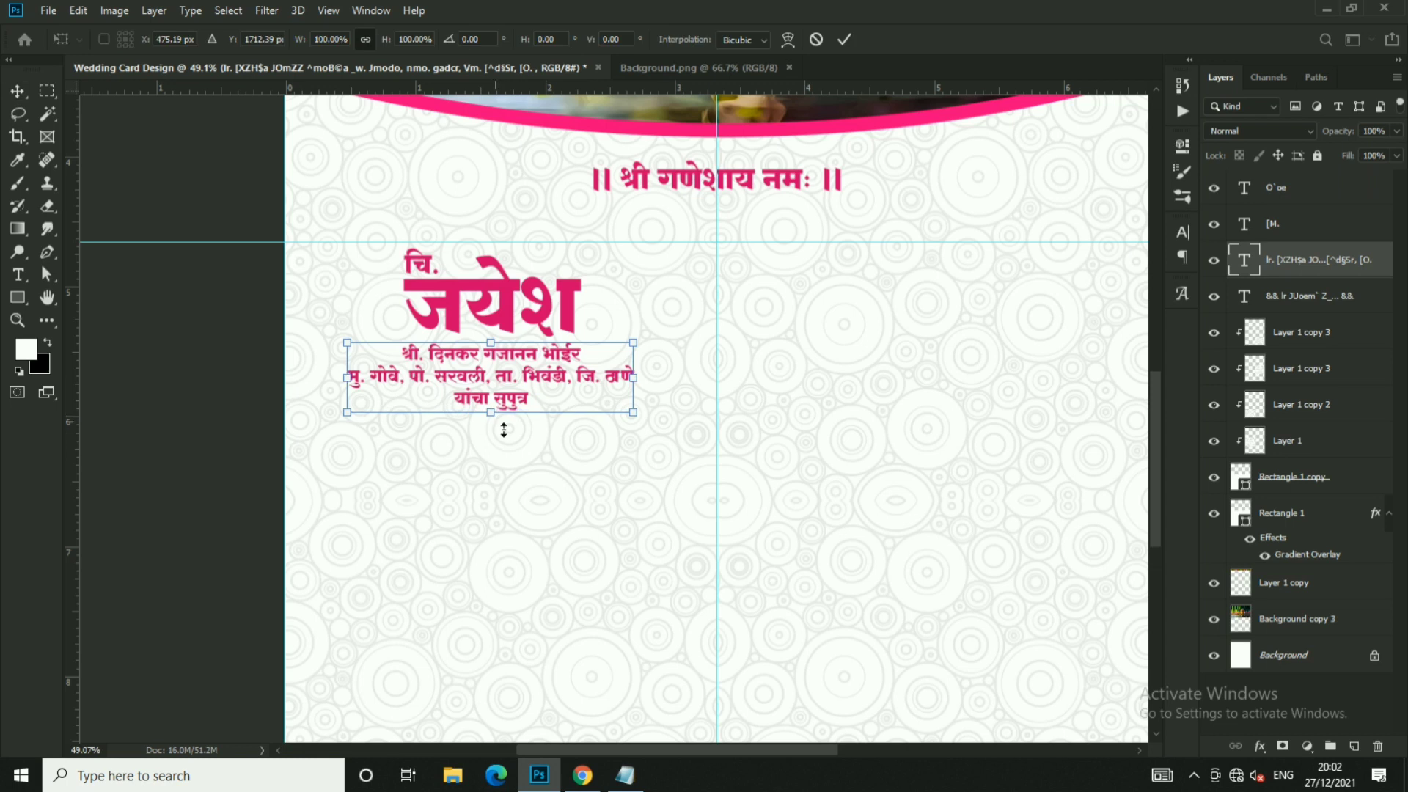
pyautogui.moveTo(503, 430); pyautogui.dragTo(504, 432)
pyautogui.press('Return')
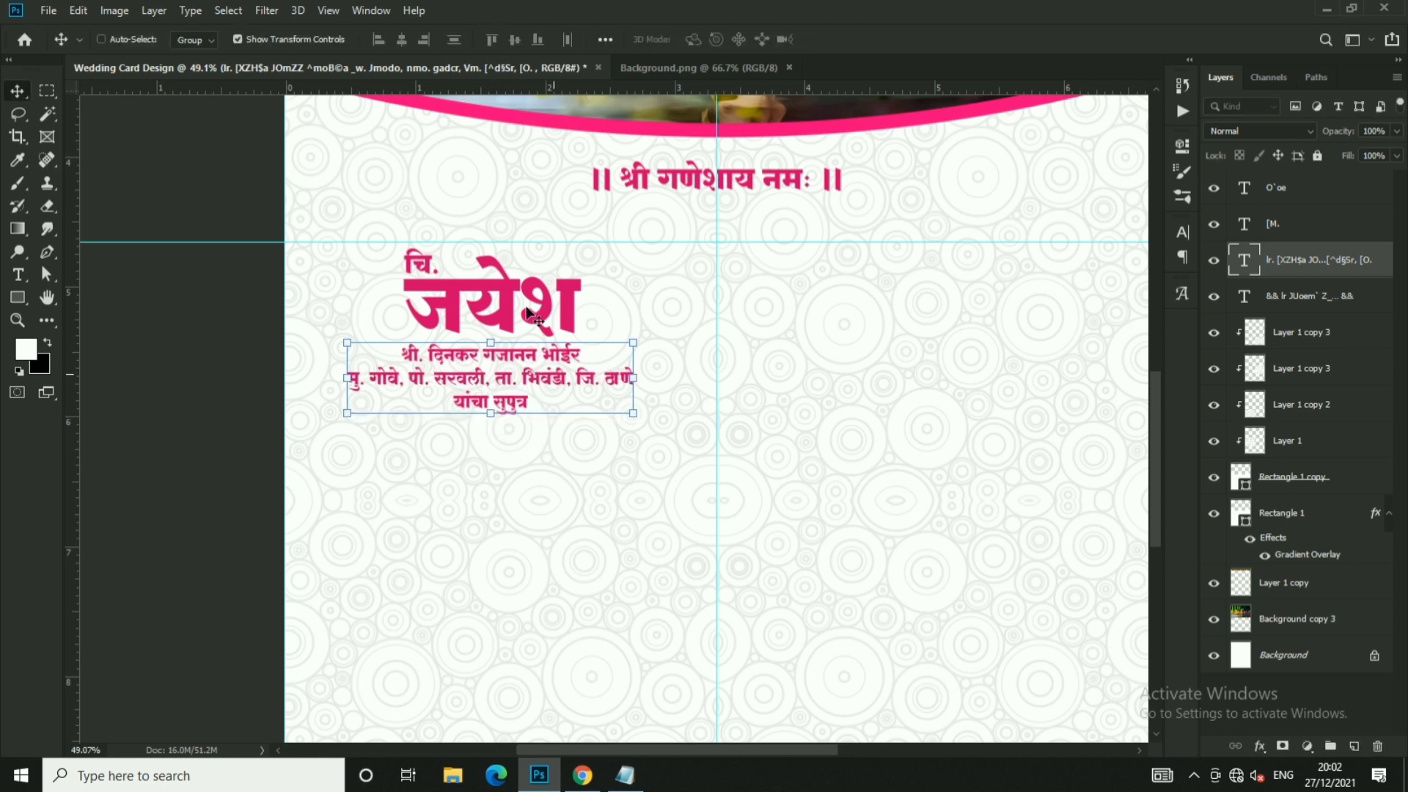
# - Select चि., the name and the details together and enlarge them slightly
pyautogui.keyDown('ctrl'); pyautogui.keyDown('shift'); pyautogui.click(420, 268); pyautogui.keyUp('shift'); pyautogui.keyUp('ctrl')
pyautogui.keyDown('ctrl'); pyautogui.keyDown('shift'); pyautogui.click(484, 300); pyautogui.keyUp('shift'); pyautogui.keyUp('ctrl')
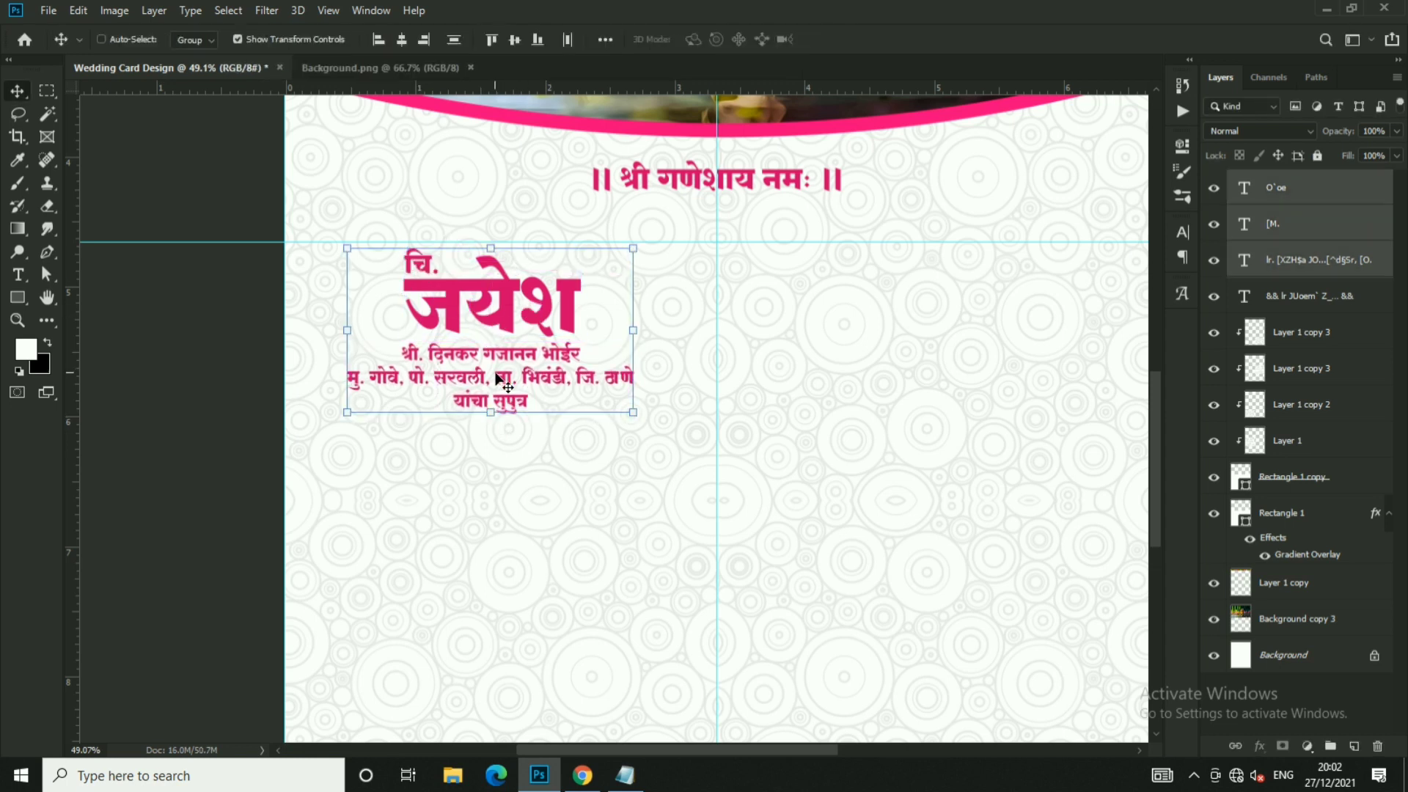
pyautogui.keyDown('alt'); pyautogui.scroll(-2, 644, 261); pyautogui.keyUp('alt')
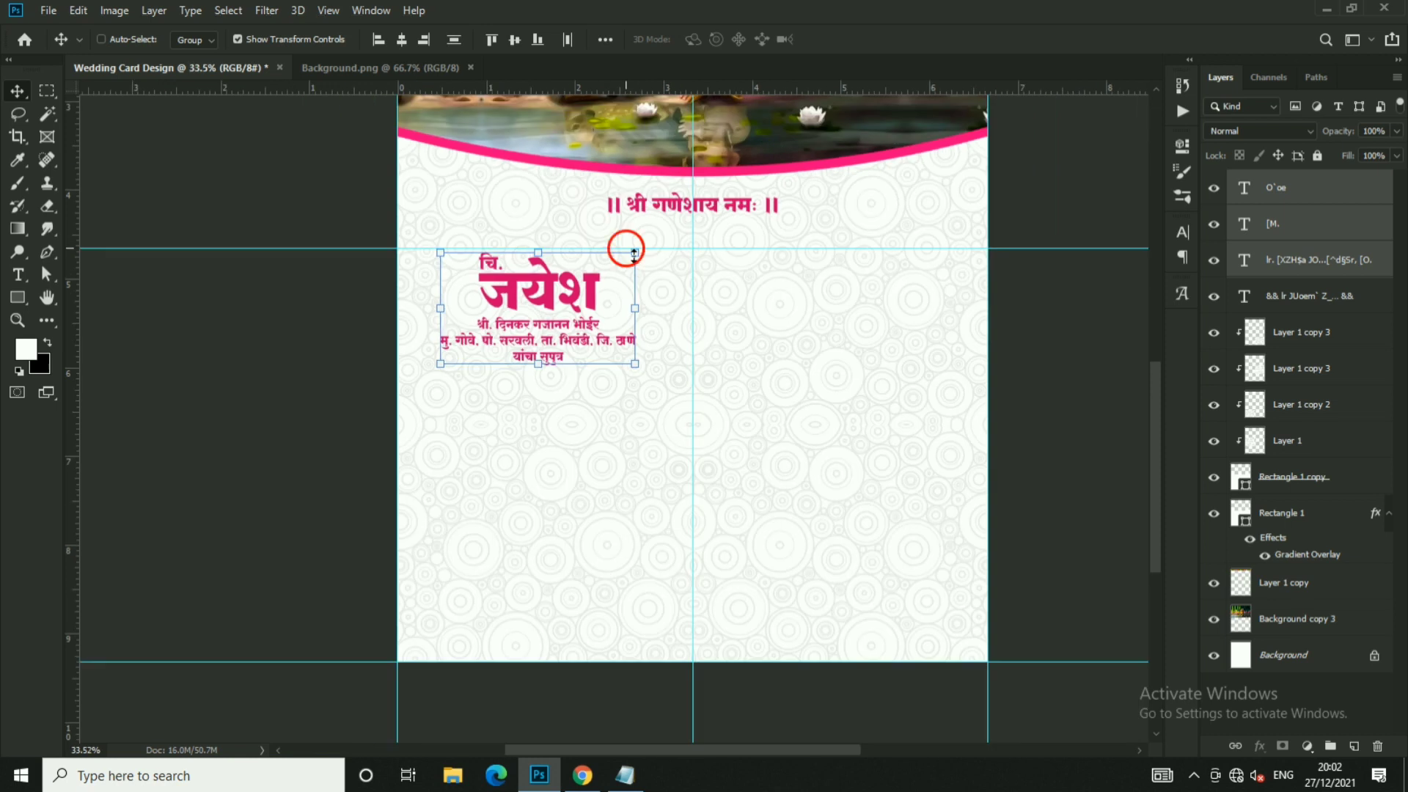
pyautogui.moveTo(634, 252); pyautogui.dragTo(639, 250)
pyautogui.press('Return')
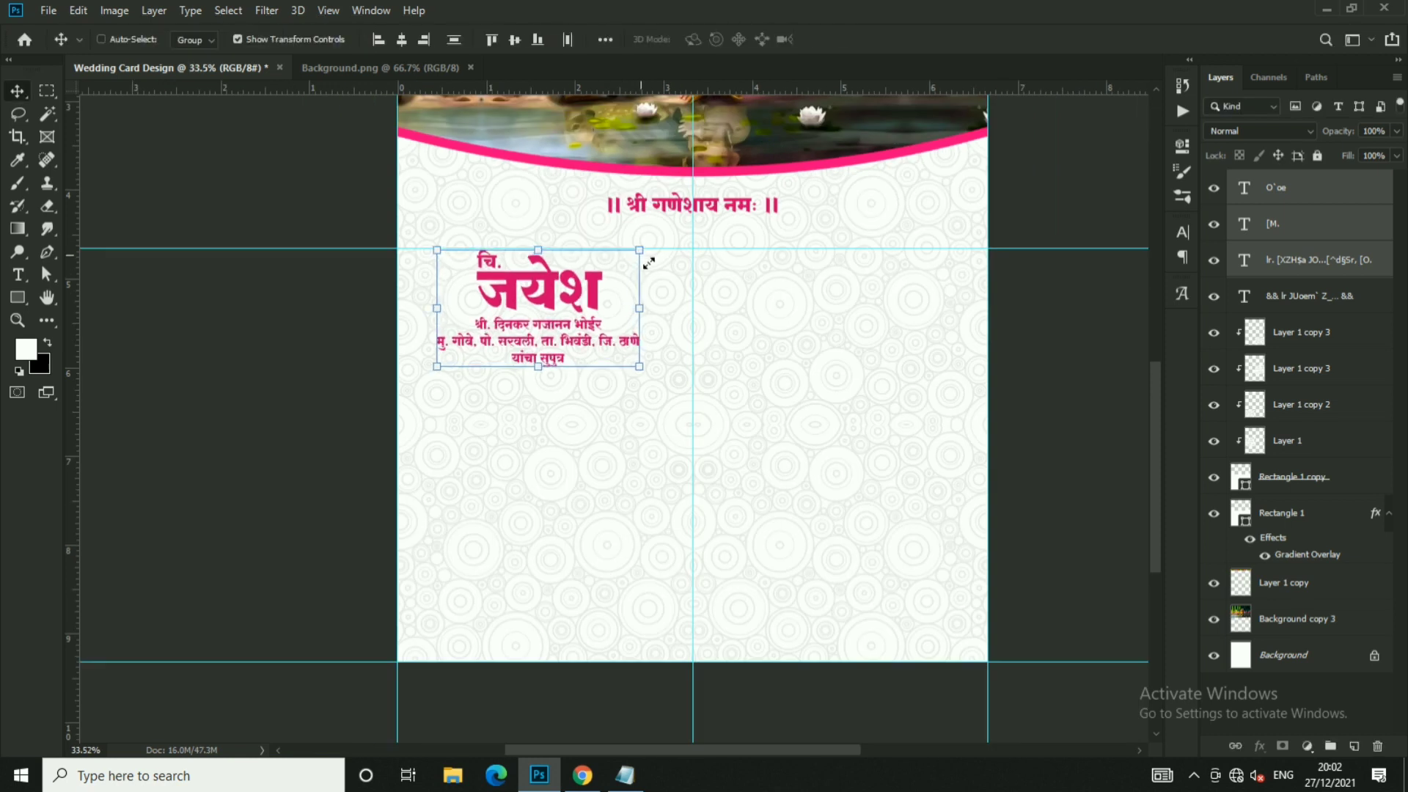
# - Select the groom's name layer and briefly enter and leave its text edit
pyautogui.rightClick(506, 264)
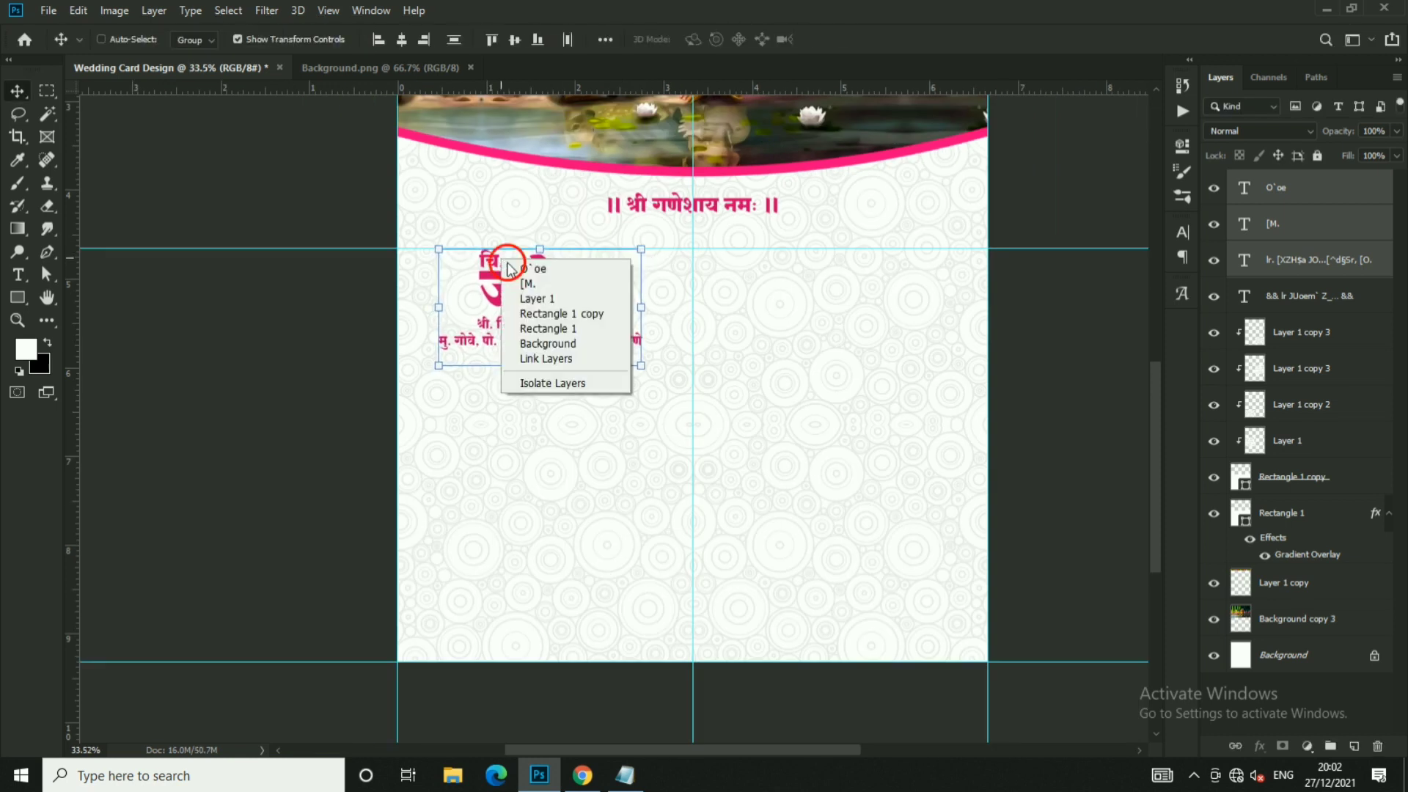
pyautogui.click(525, 273)
pyautogui.keyDown('alt'); pyautogui.scroll(4, 561, 305); pyautogui.keyUp('alt')
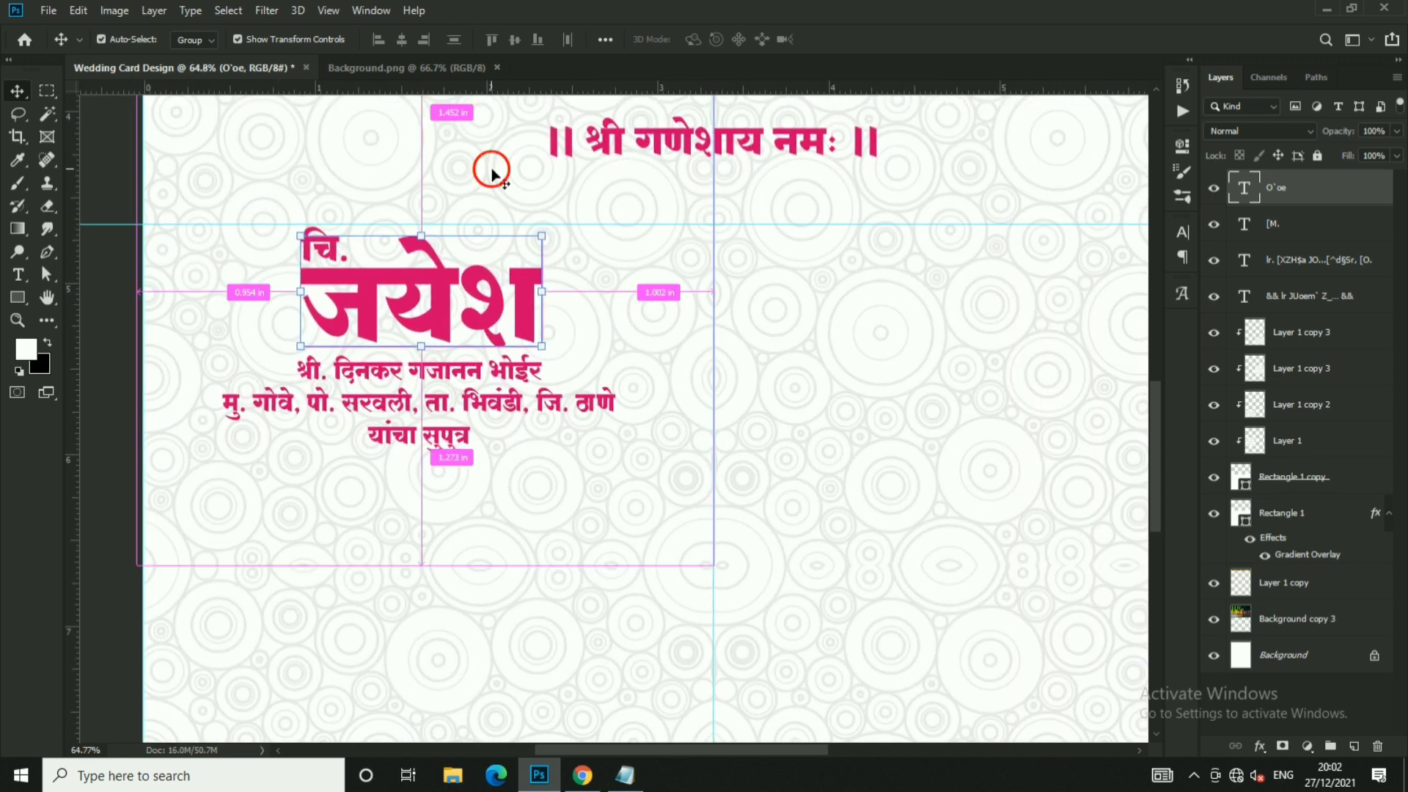
pyautogui.doubleClick(324, 251)
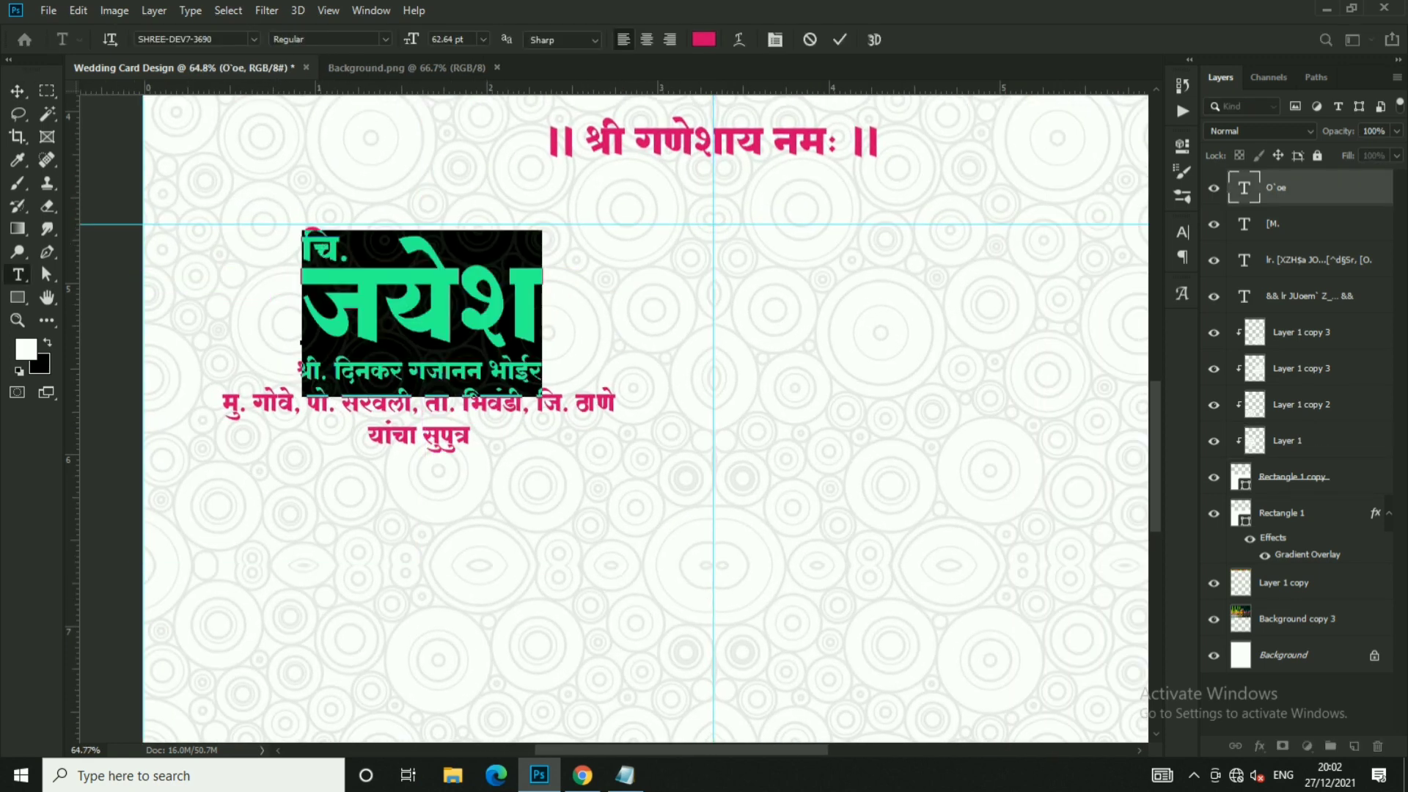
pyautogui.hotkey('ctrl', 'Return')
pyautogui.press('v')
# - Recolour the चि. text a brighter pink, #e90075
pyautogui.rightClick(324, 257)
pyautogui.click(344, 271)
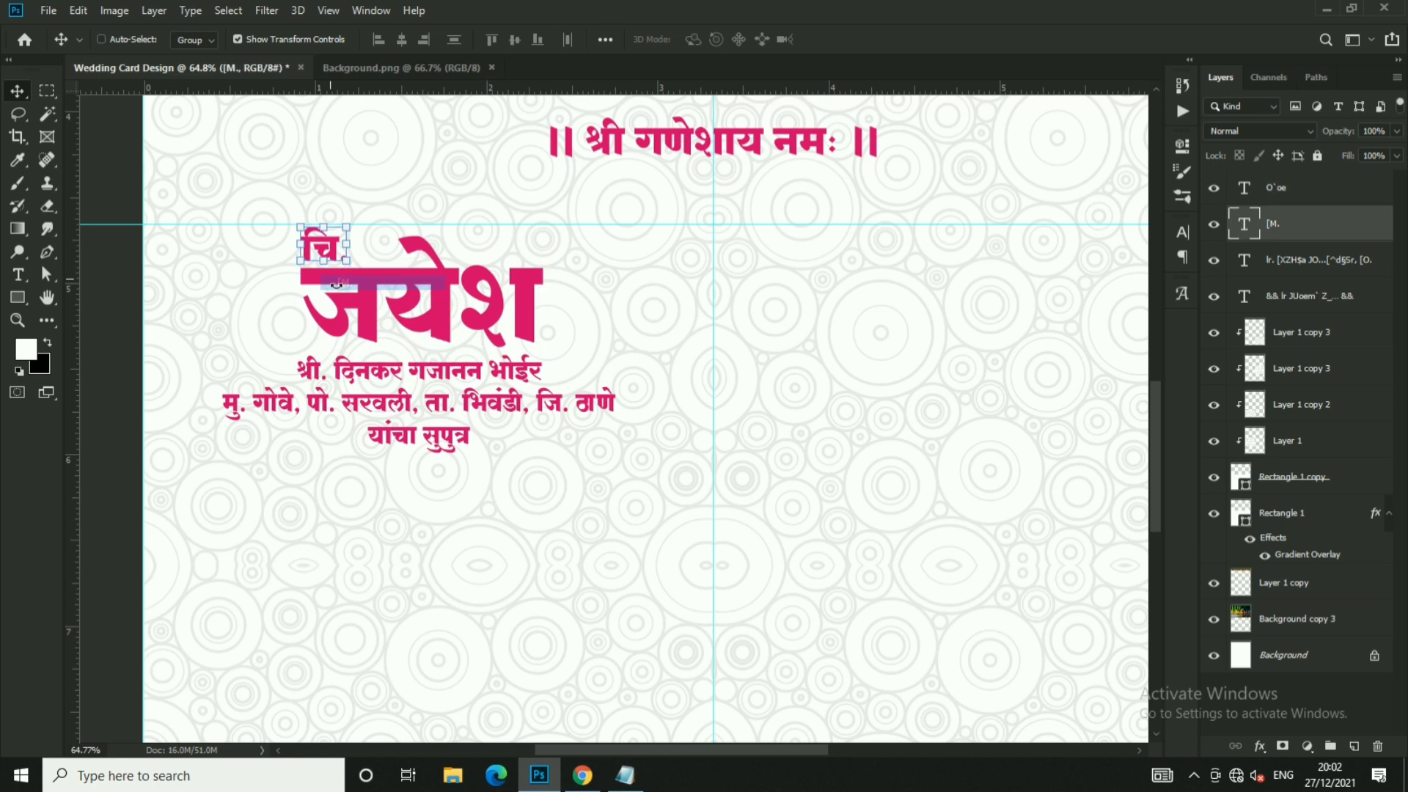
pyautogui.doubleClick(333, 250)
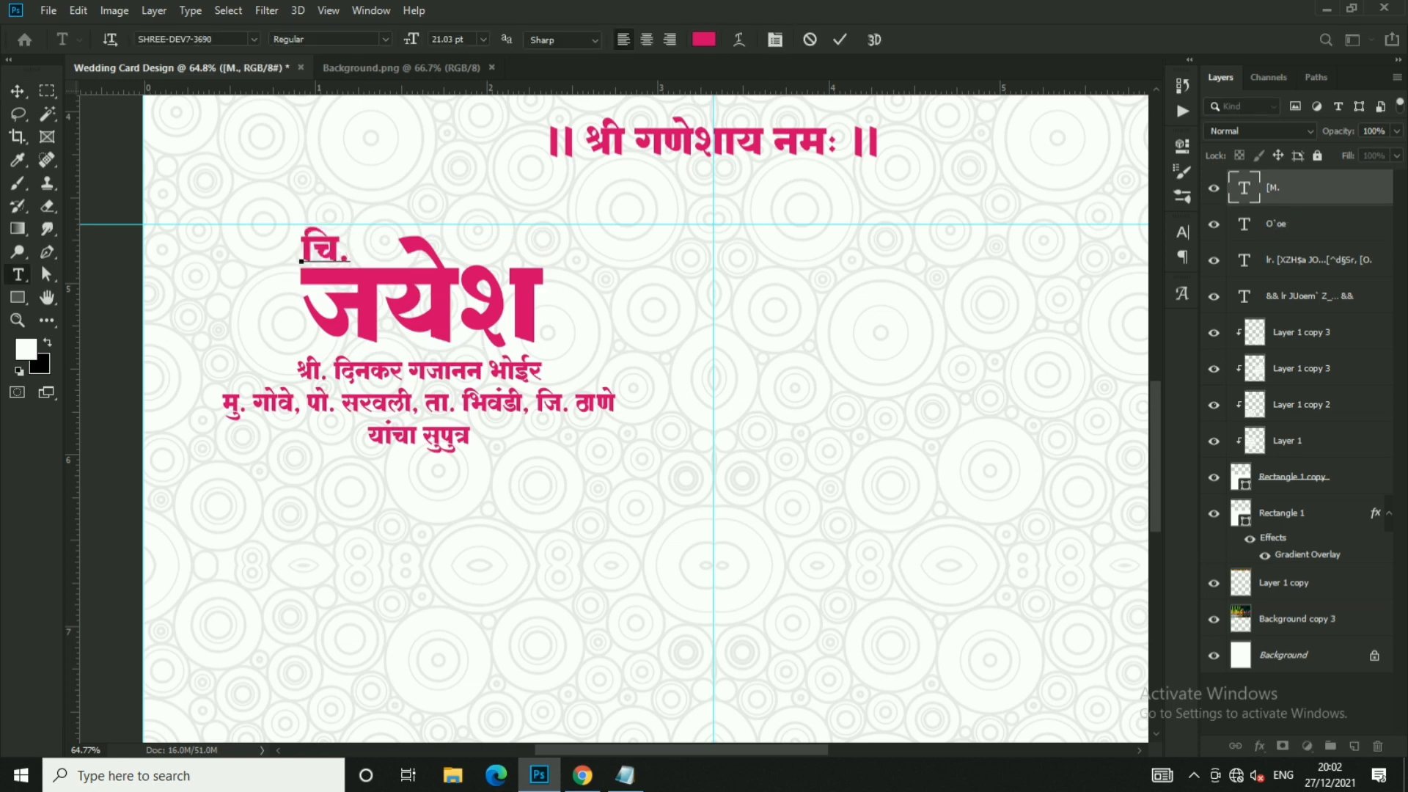
pyautogui.click(704, 39)
pyautogui.moveTo(1159, 264); pyautogui.dragTo(1159, 243)
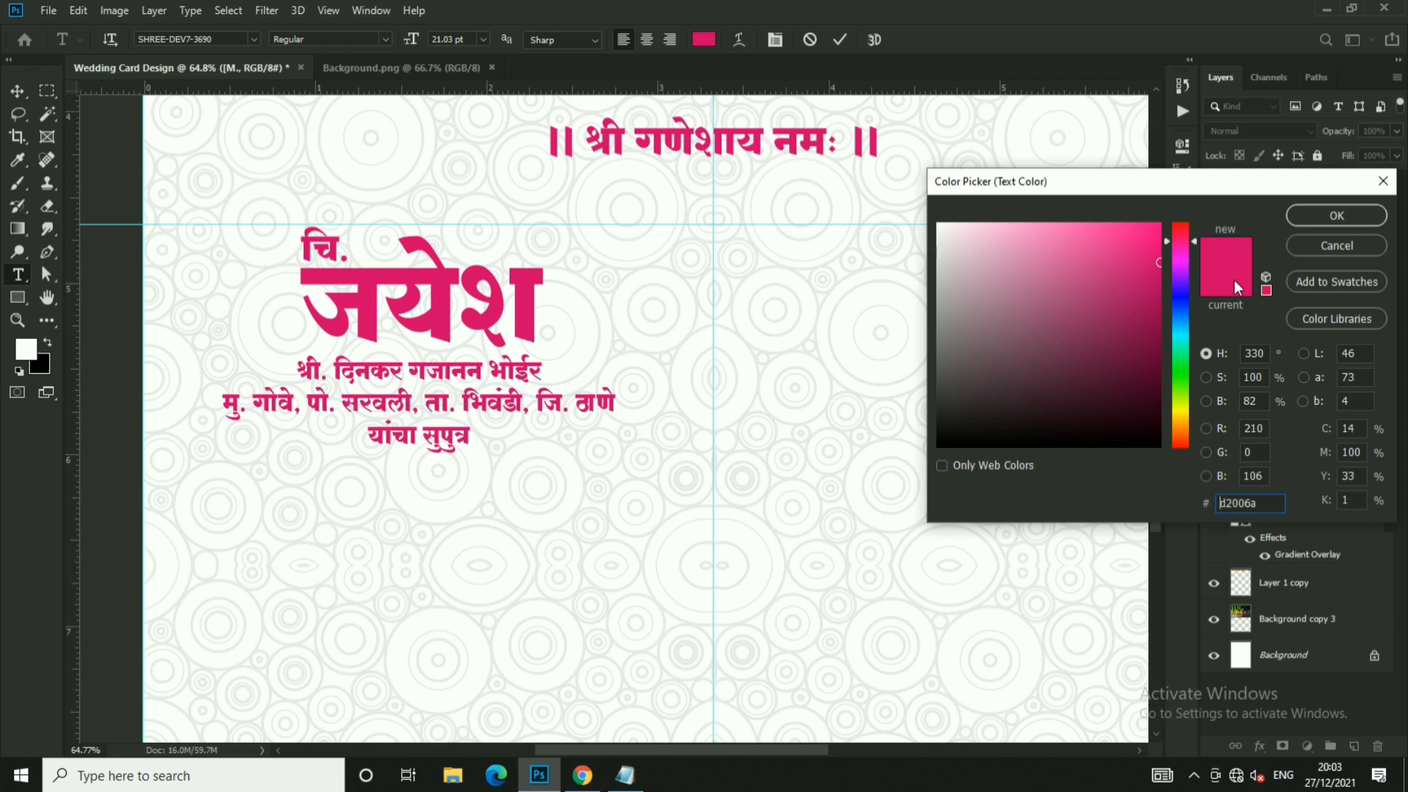
pyautogui.click(1327, 217)
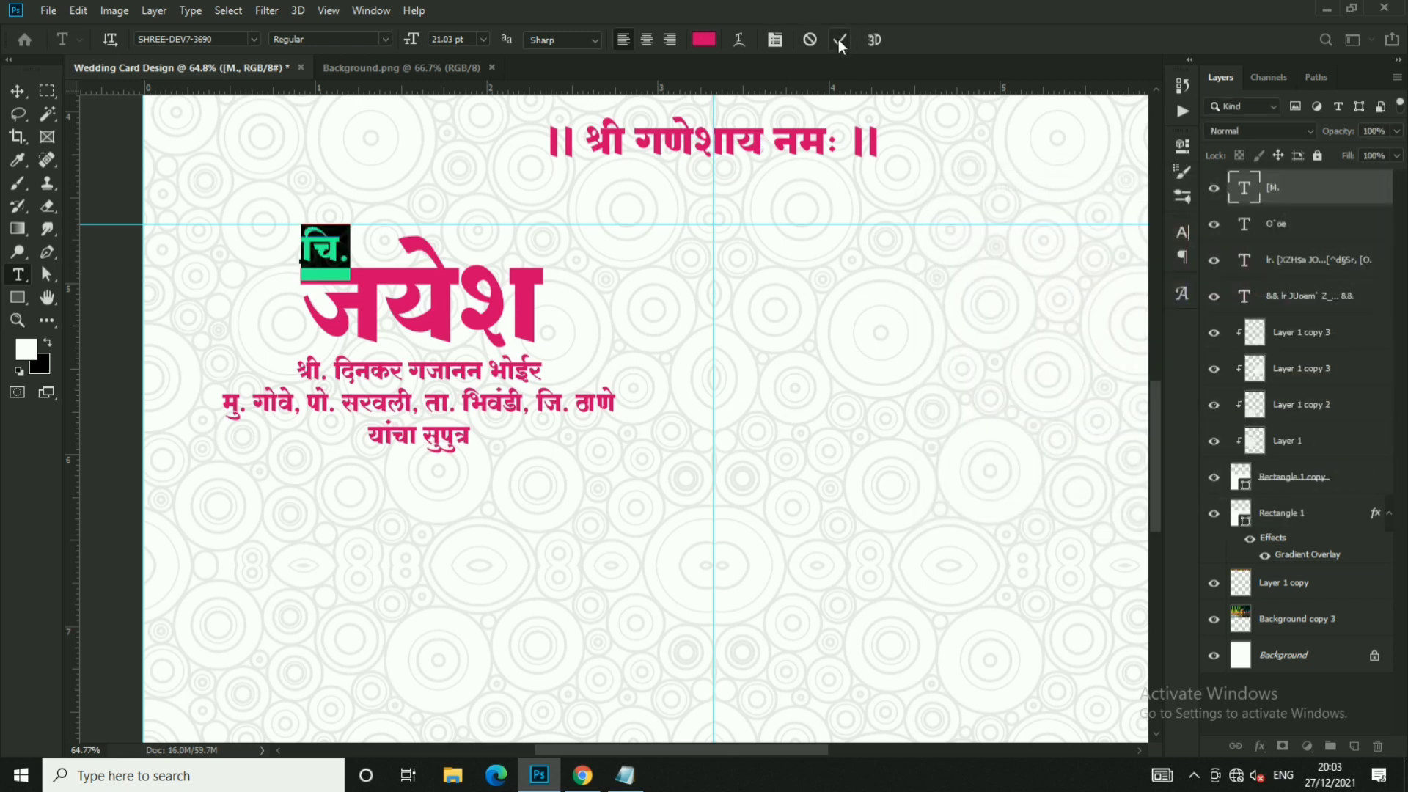
pyautogui.click(840, 39)
# - Recolour the parents' details text a deeper pink, #a70054
pyautogui.doubleClick(455, 413)
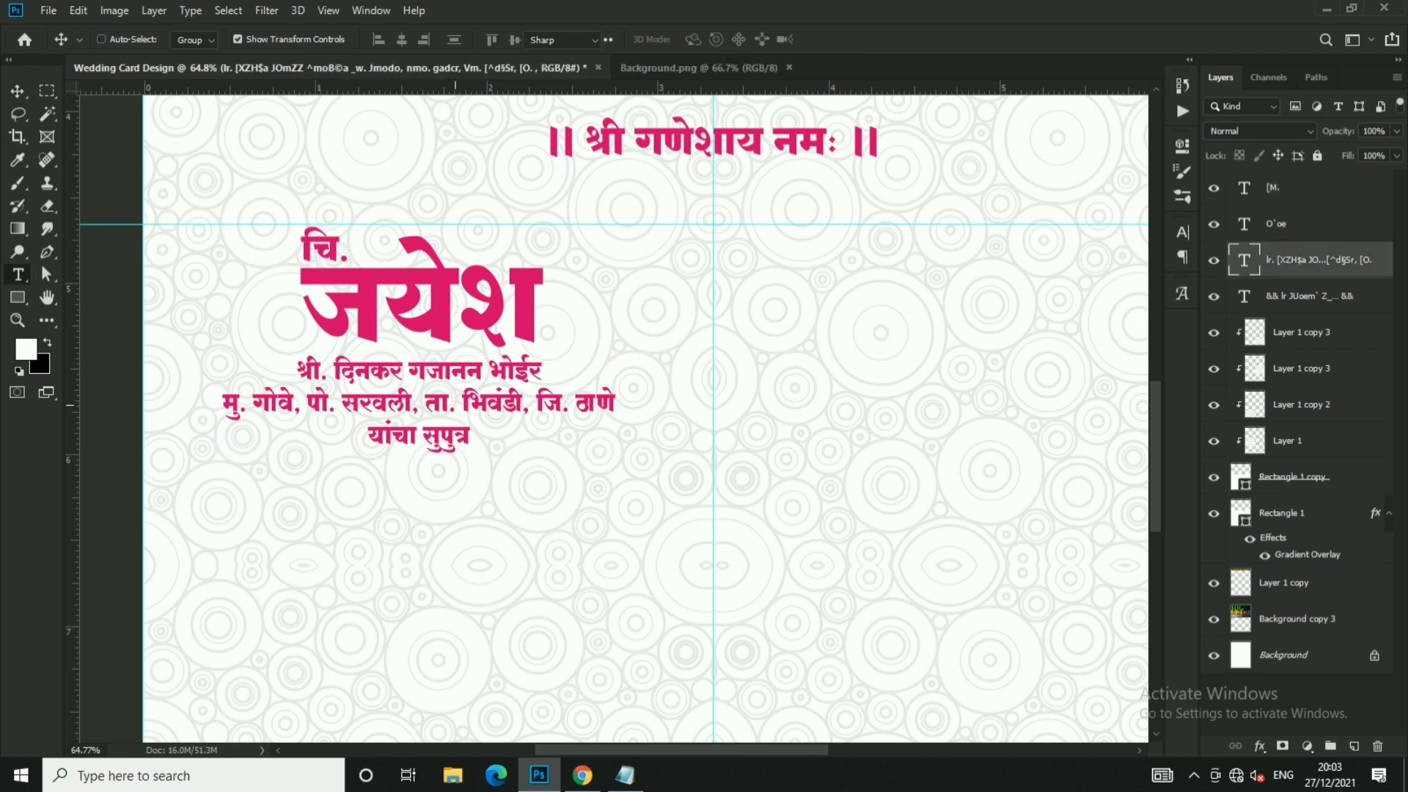
pyautogui.click(418, 378)
pyautogui.click(703, 39)
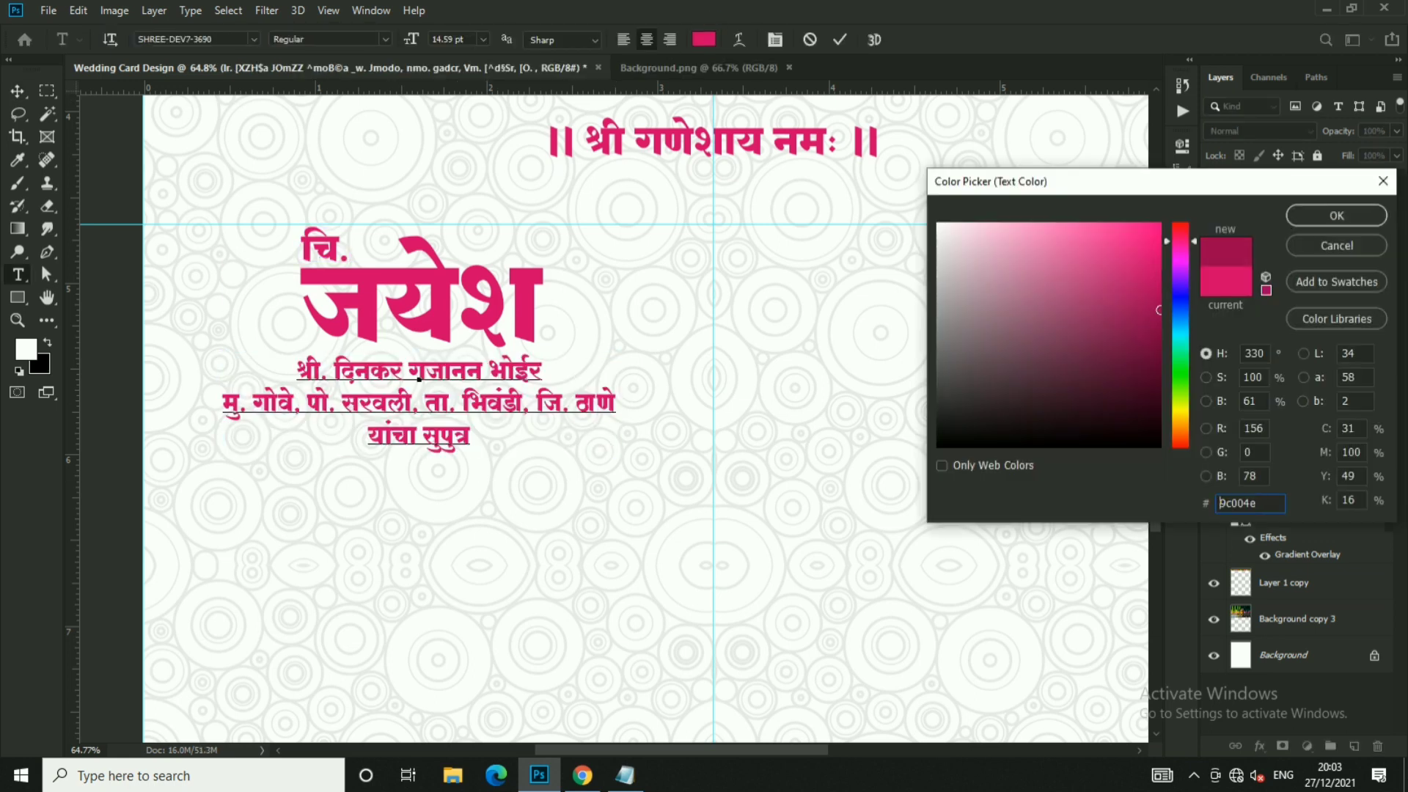
pyautogui.click(1158, 309)
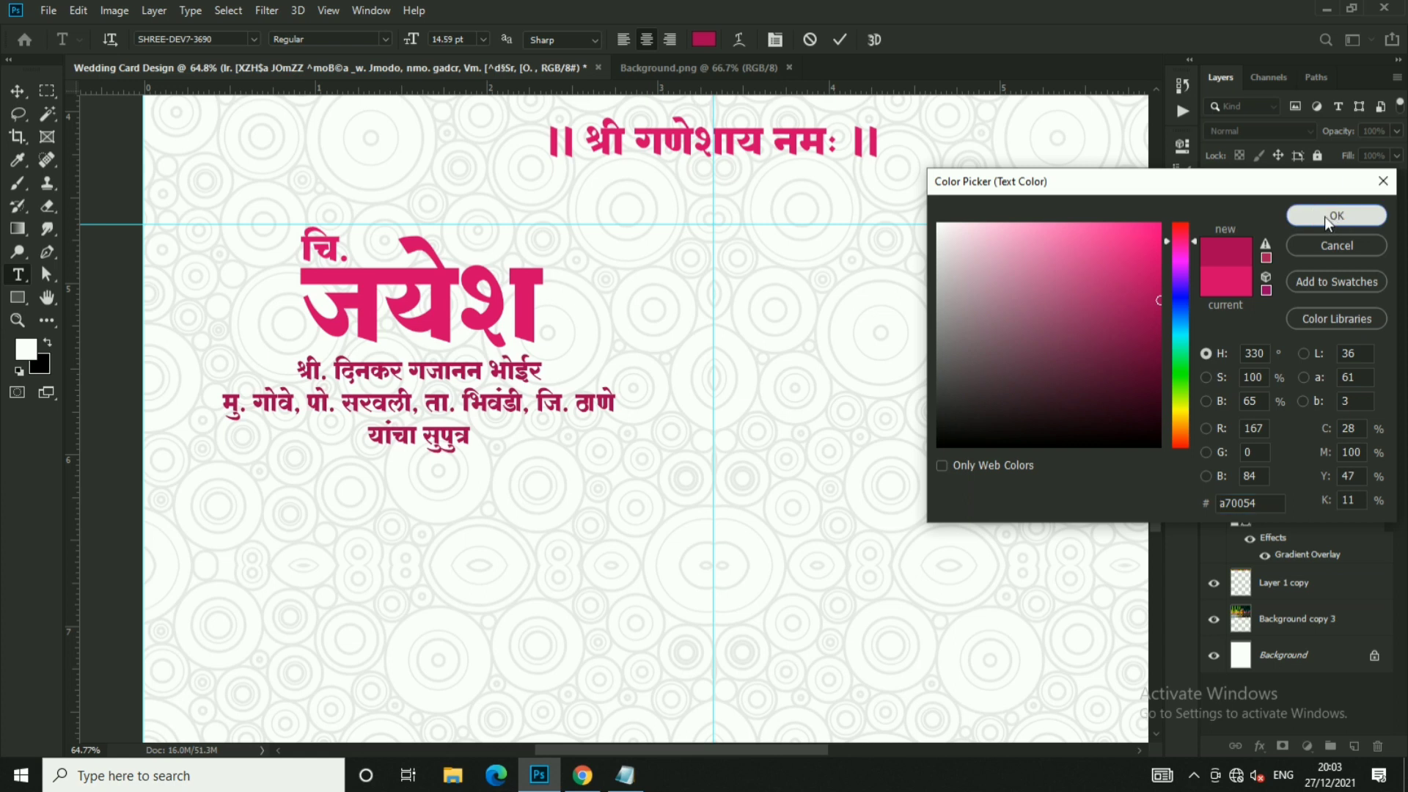
pyautogui.click(1335, 216)
pyautogui.click(840, 39)
pyautogui.press('v')
# - Open Blending Options for the groom's name layer
pyautogui.keyDown('ctrl'); pyautogui.click(466, 253); pyautogui.keyUp('ctrl')
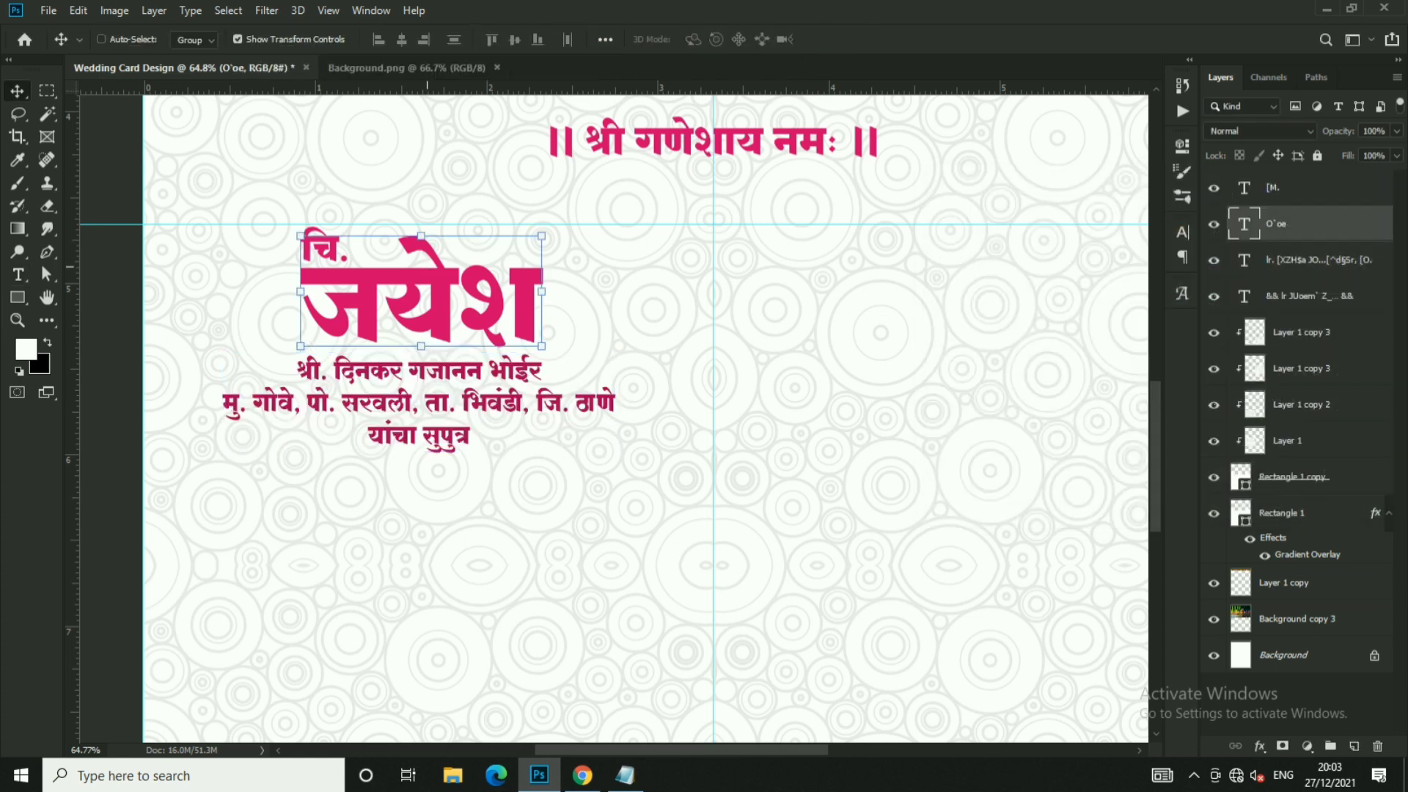
pyautogui.rightClick(1359, 249)
pyautogui.click(1159, 10)
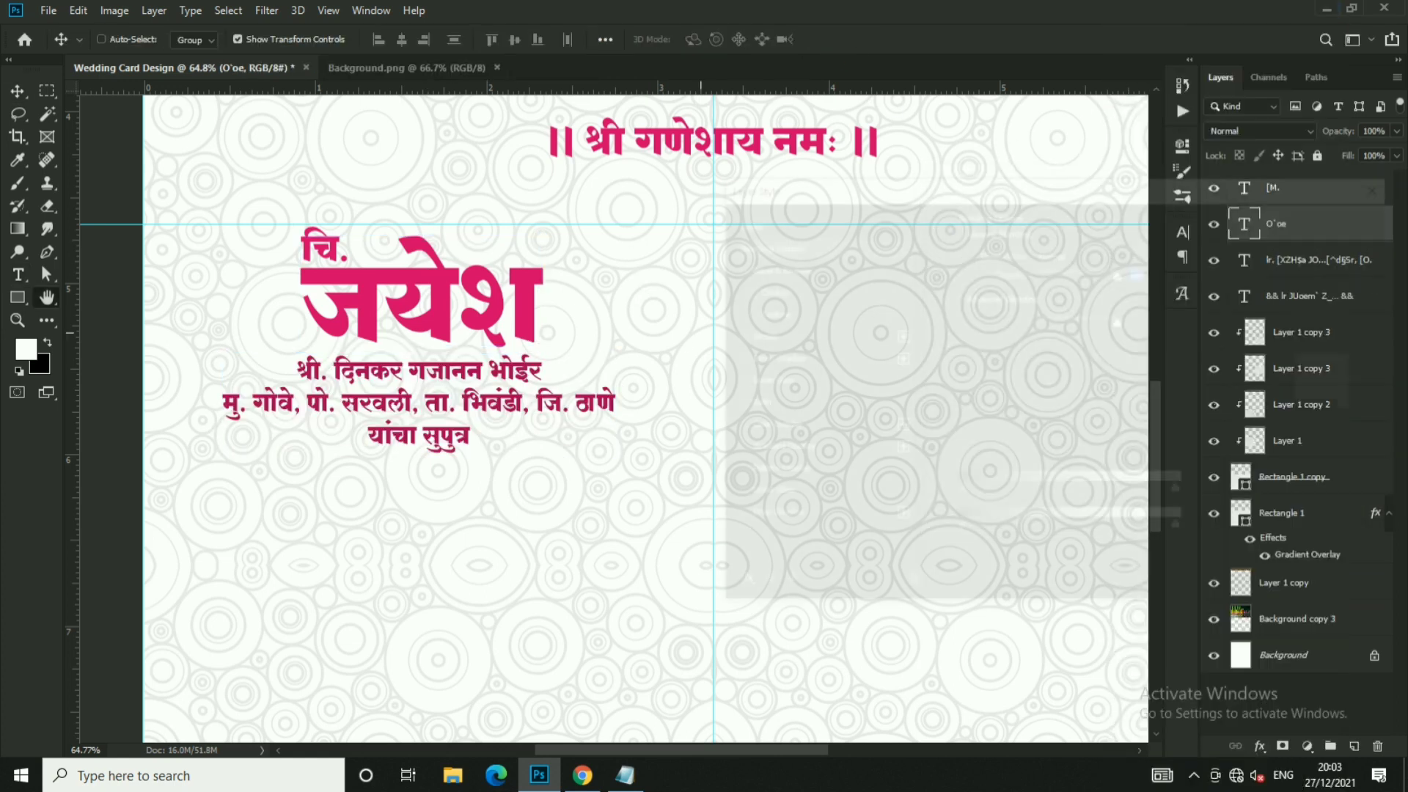
# - Add a linear gradient overlay to the name at a 90° angle
pyautogui.click(769, 449)
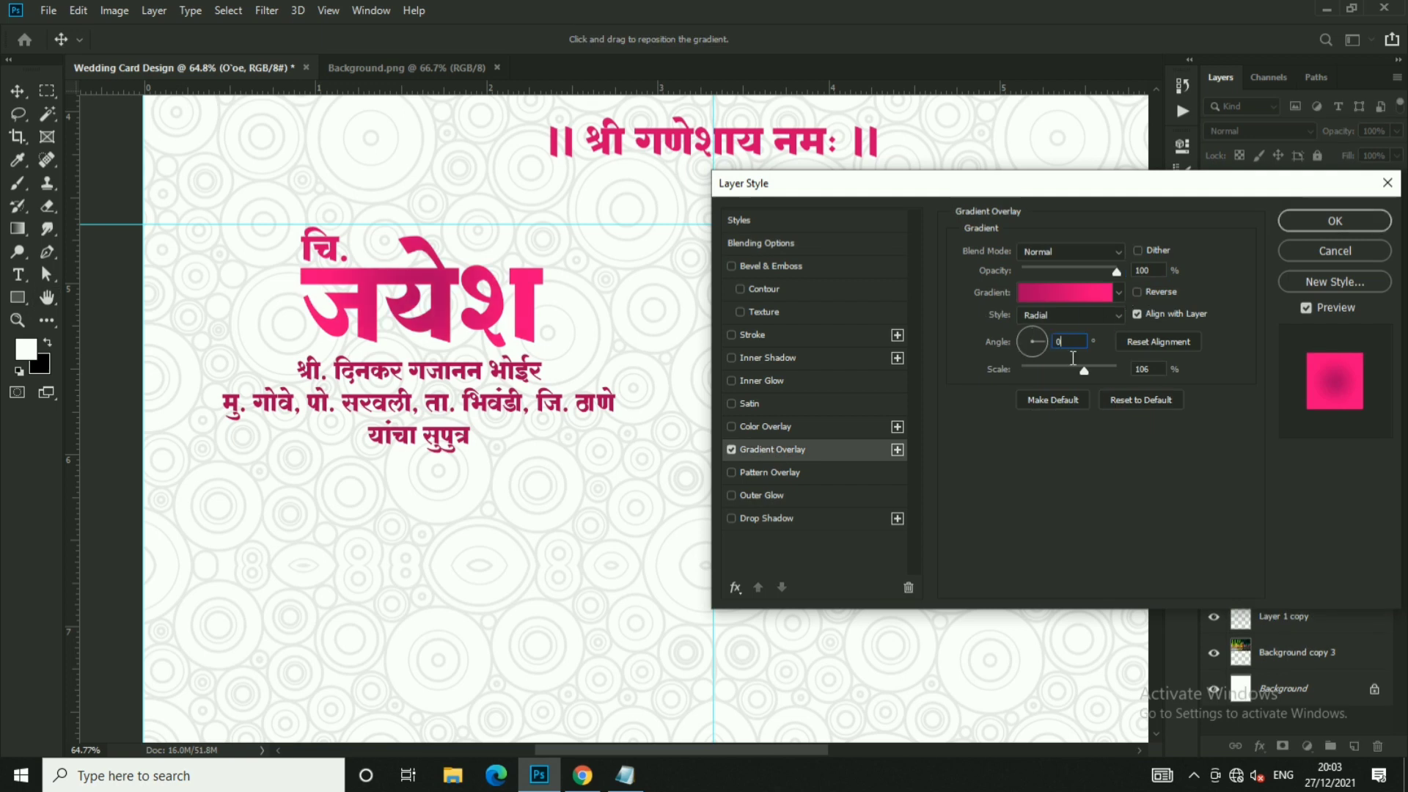
pyautogui.click(1099, 315)
pyautogui.click(1049, 316)
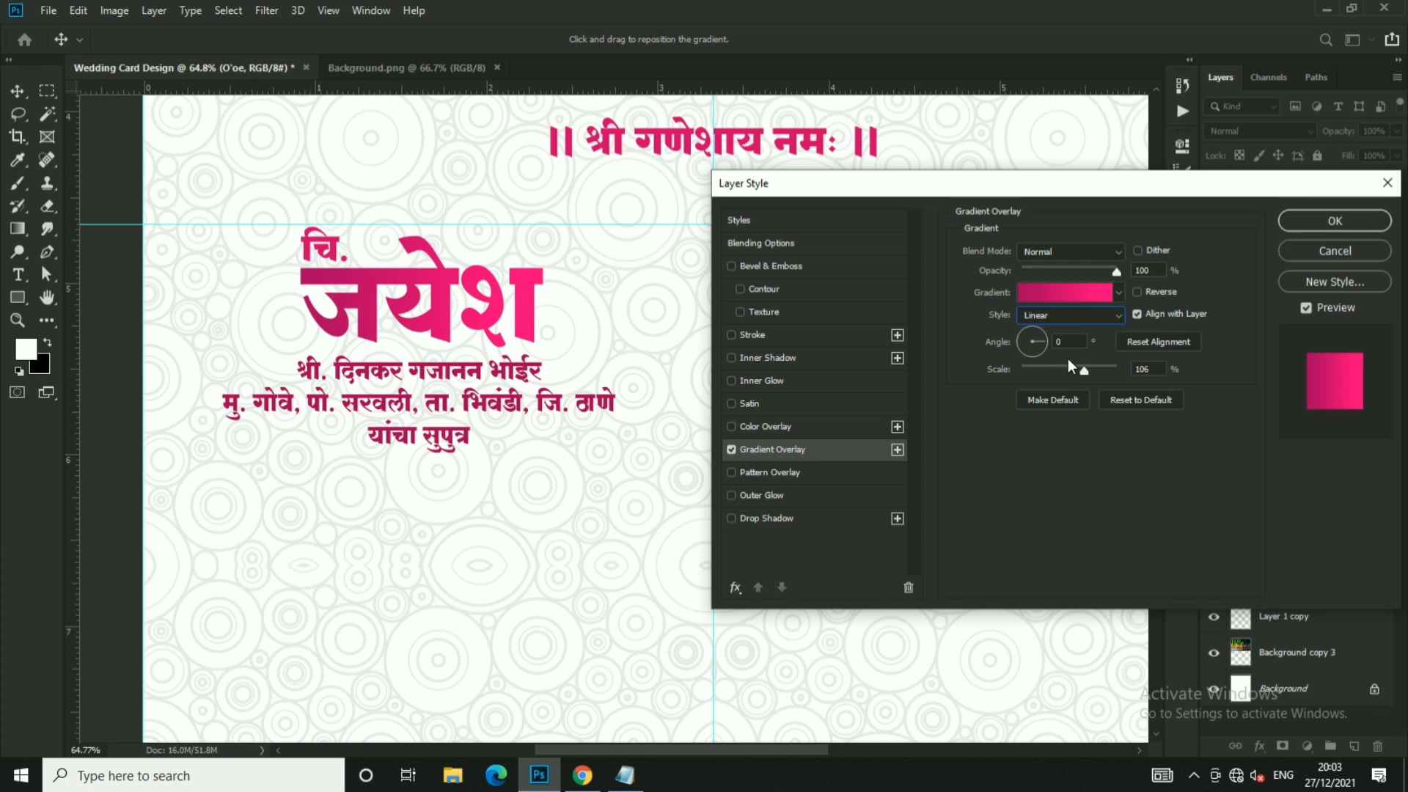
pyautogui.write('90')
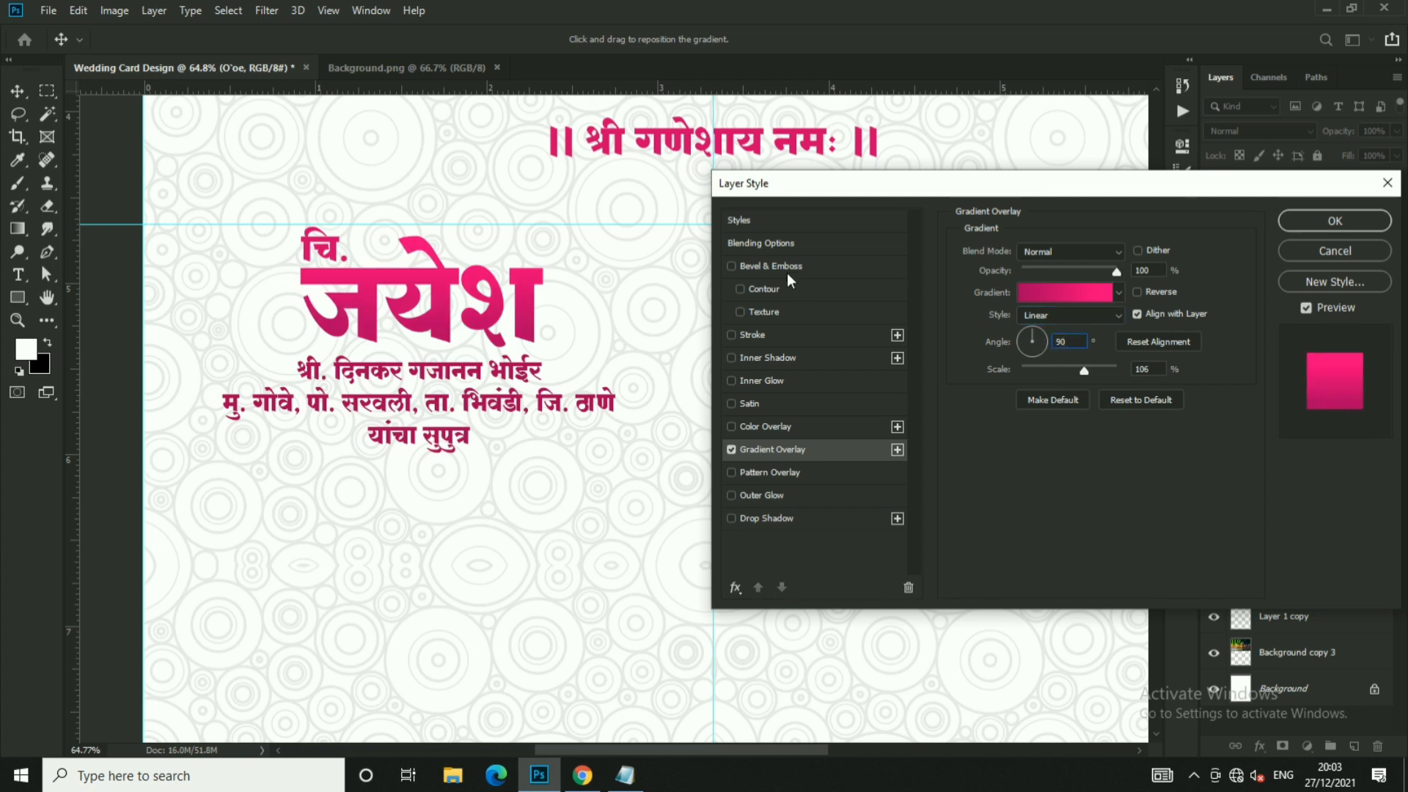
# - Add Bevel & Emboss with highlight and shadow colours sampled from the heading's pink
pyautogui.click(785, 267)
pyautogui.click(1145, 483)
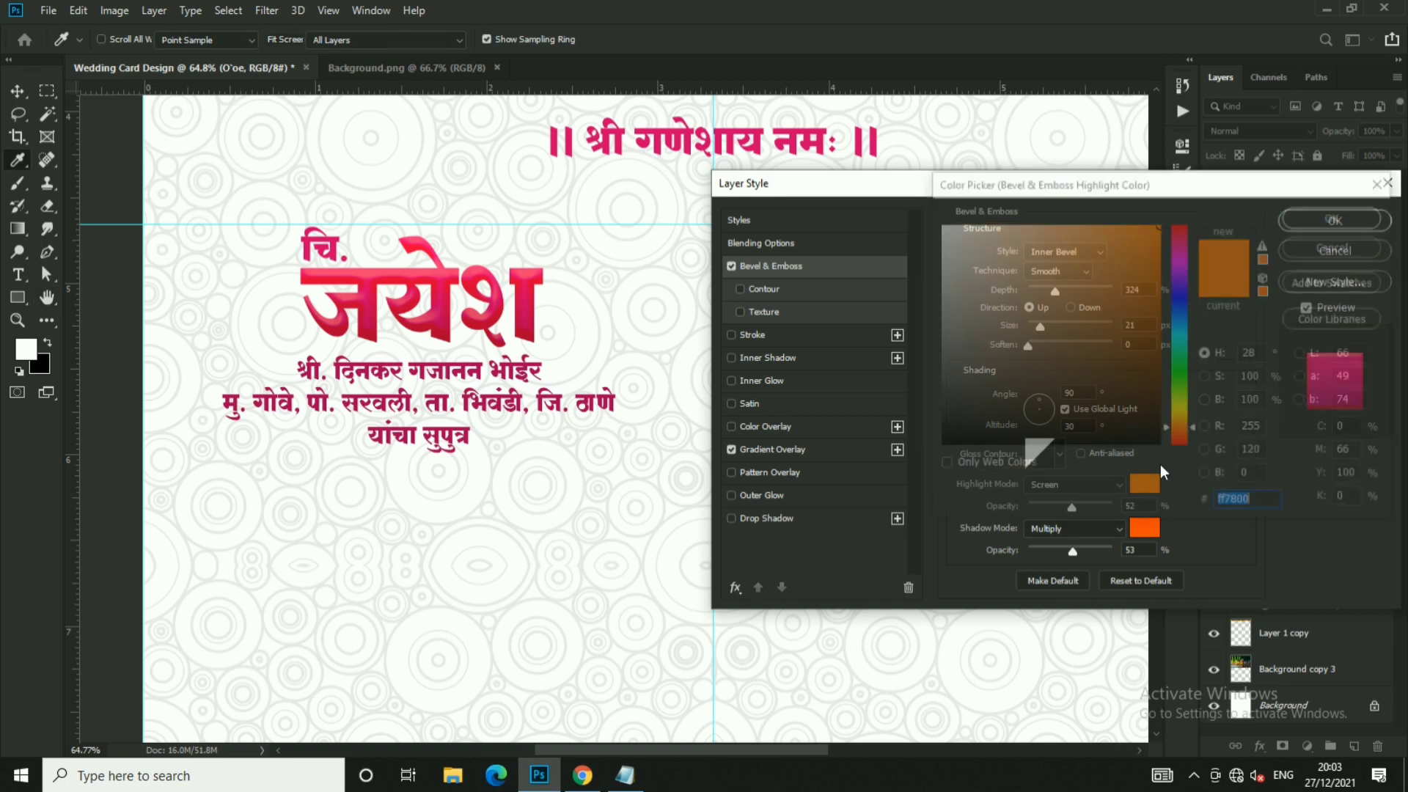
pyautogui.click(627, 136)
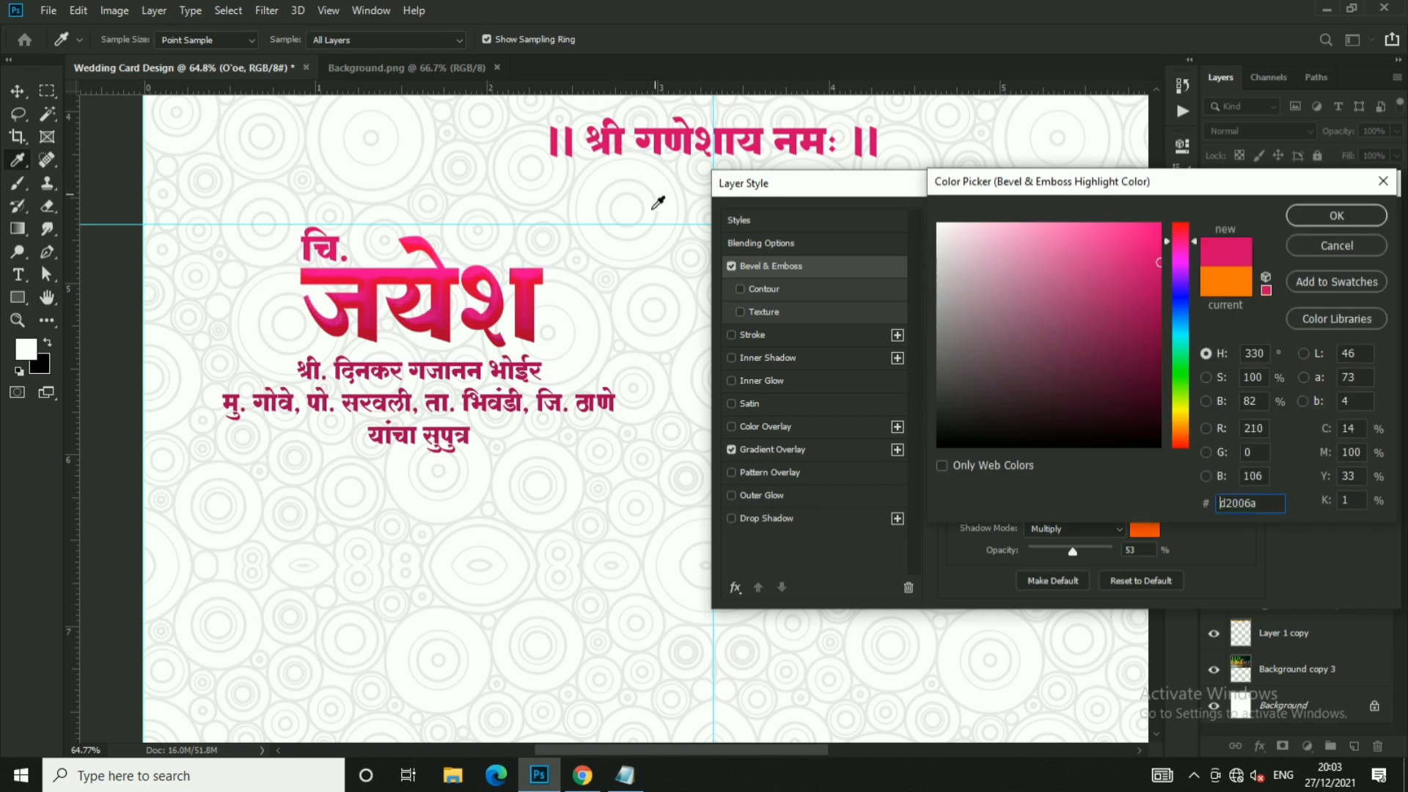
pyautogui.press('Return')
pyautogui.click(1145, 529)
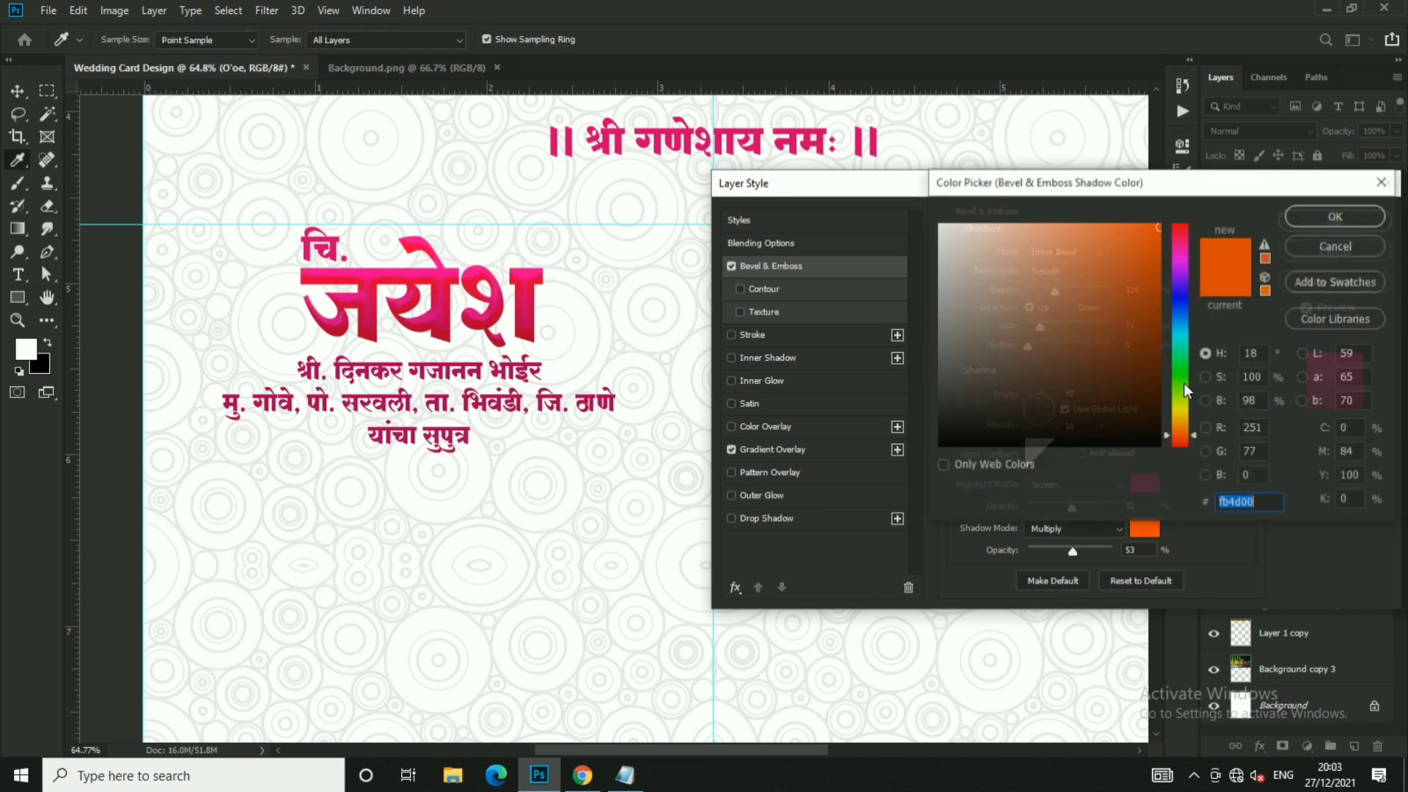
pyautogui.click(799, 146)
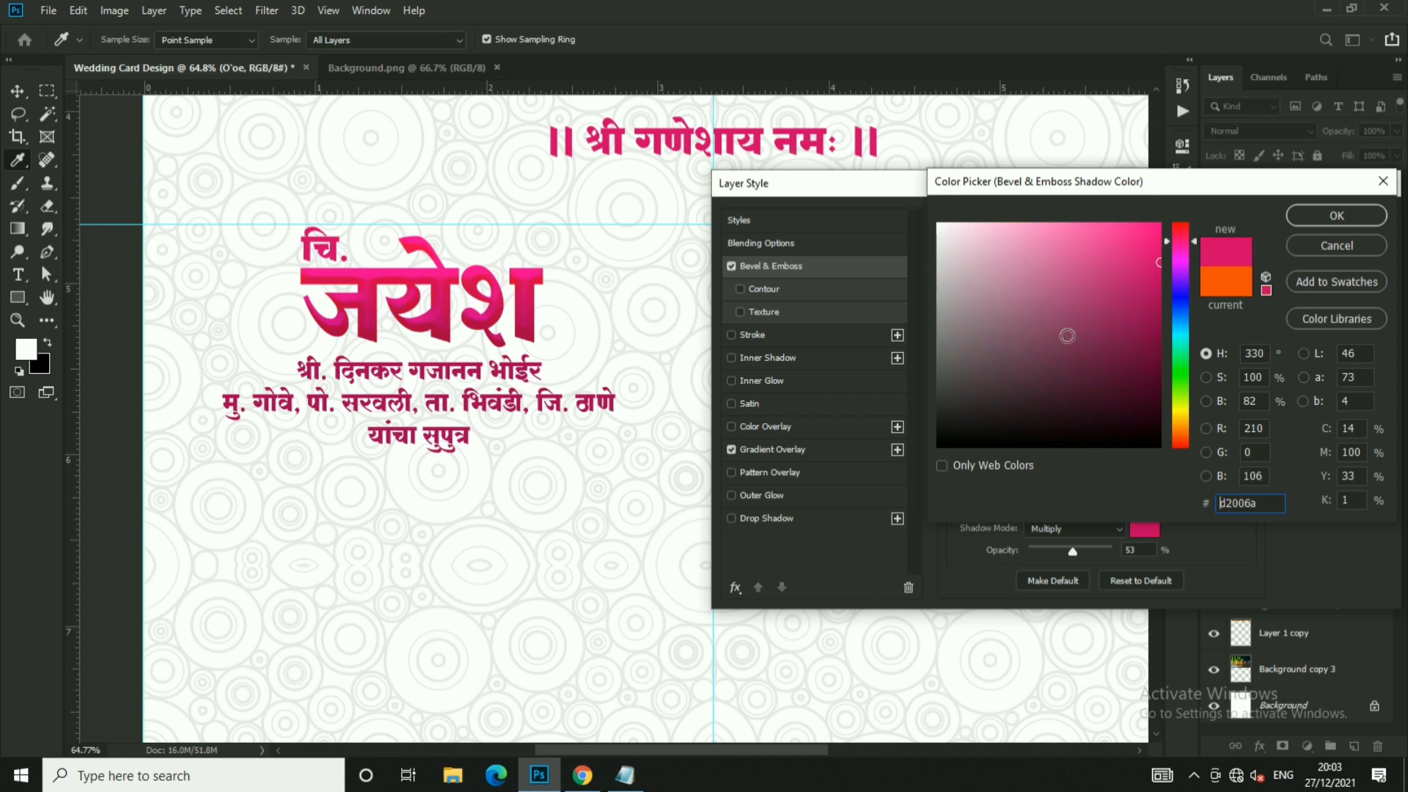
pyautogui.press('Return')
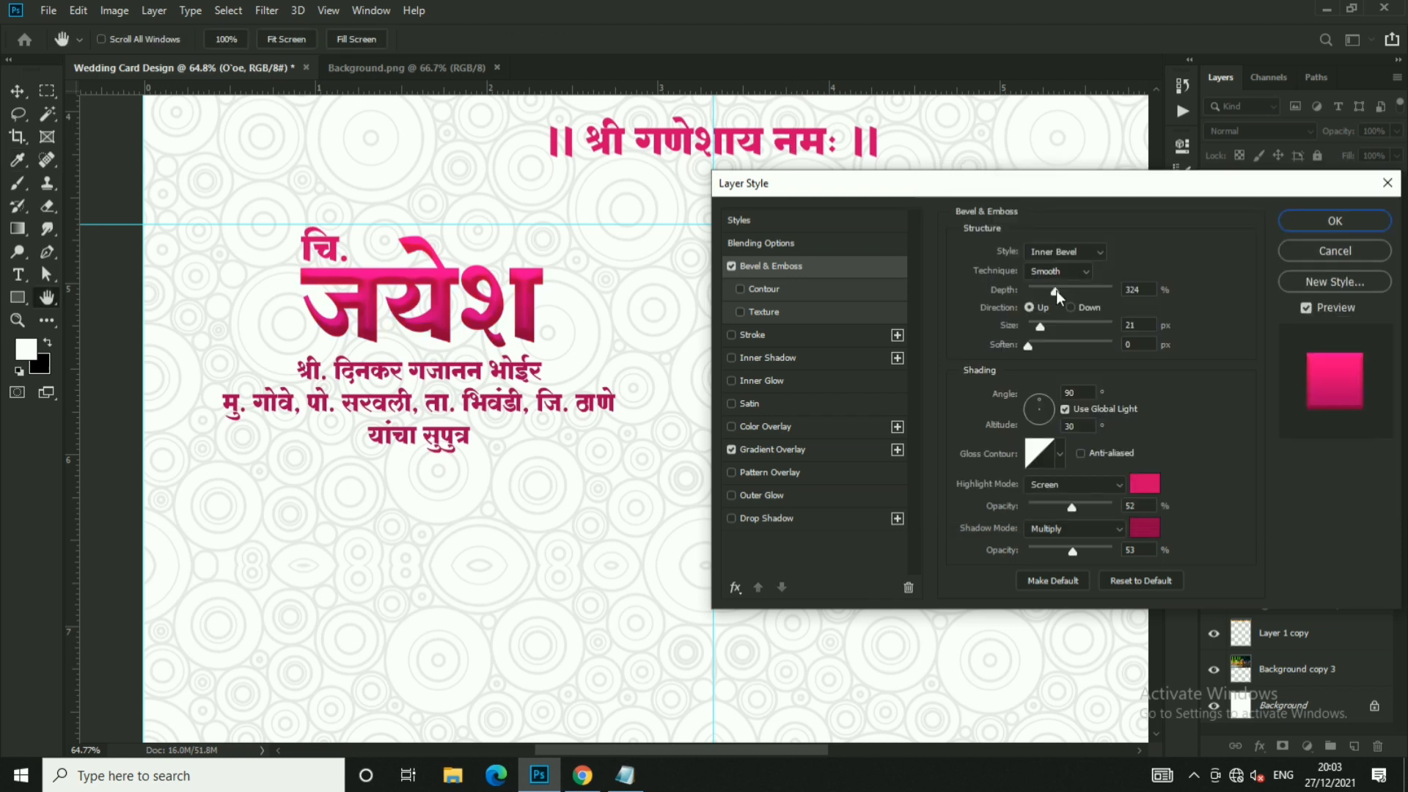
# - Raise the bevel size to 54 px and depth to 95%, and enable Stroke
pyautogui.moveTo(1043, 328); pyautogui.dragTo(1058, 324)
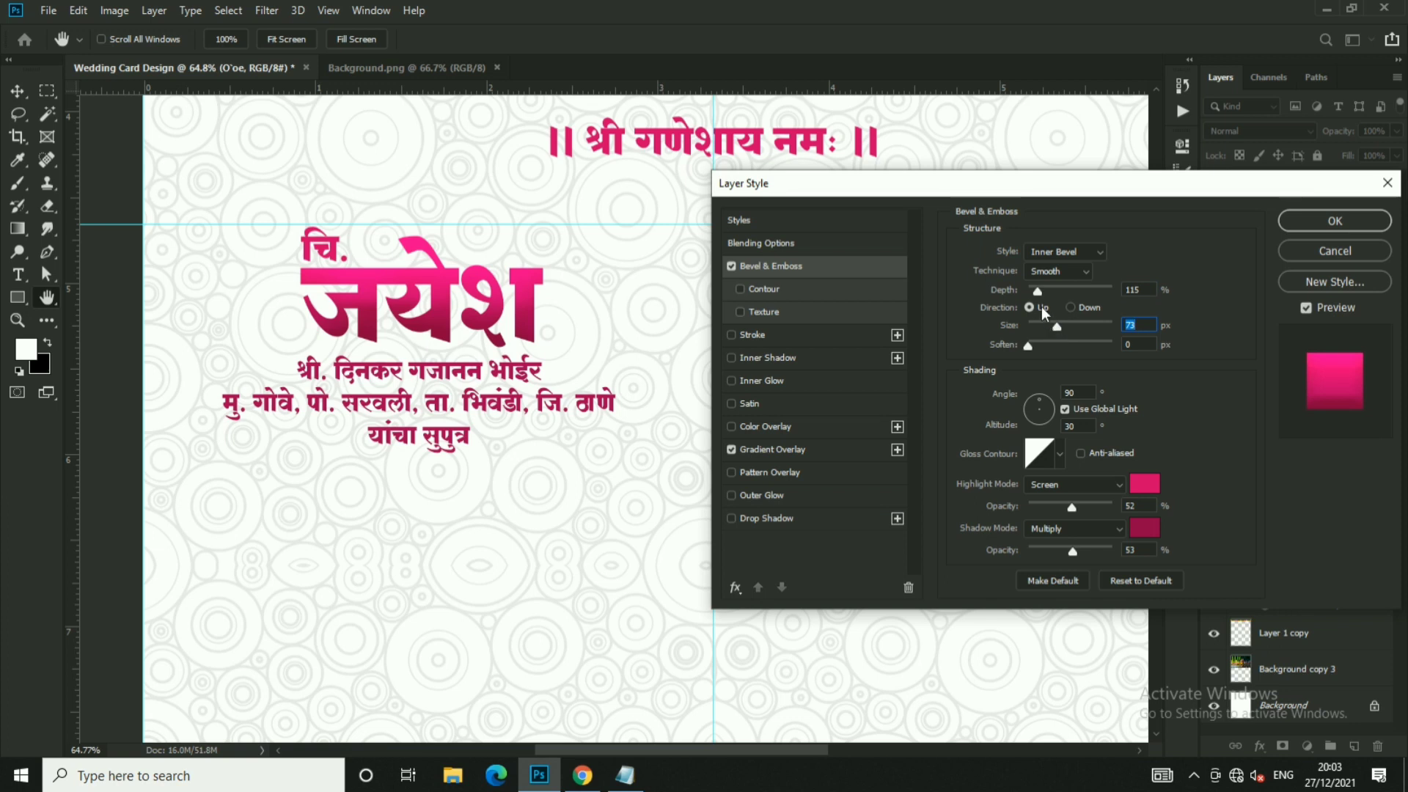
pyautogui.moveTo(1039, 289); pyautogui.dragTo(1051, 326)
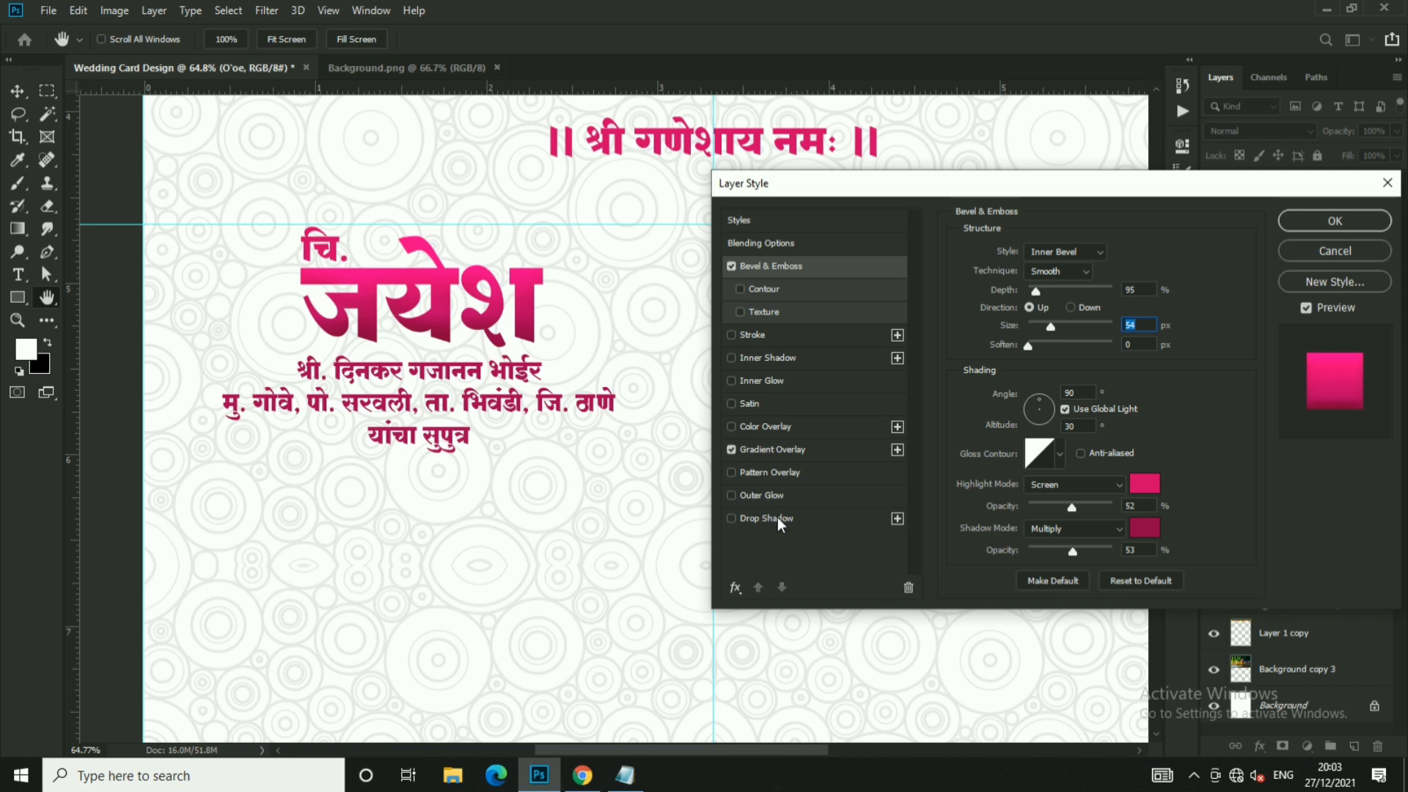
pyautogui.click(755, 336)
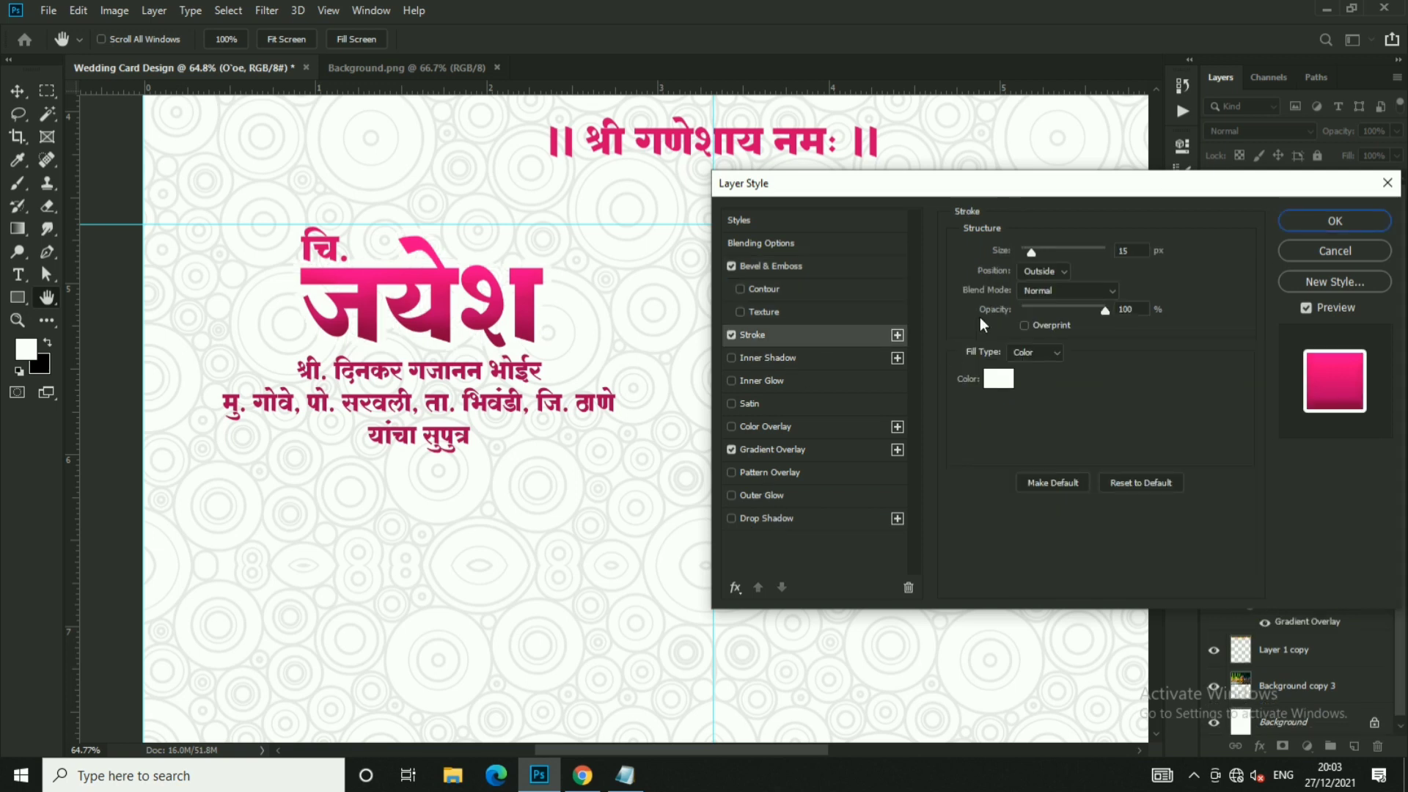
# - Set the white stroke size to 10 px and apply the layer style
pyautogui.write('0')
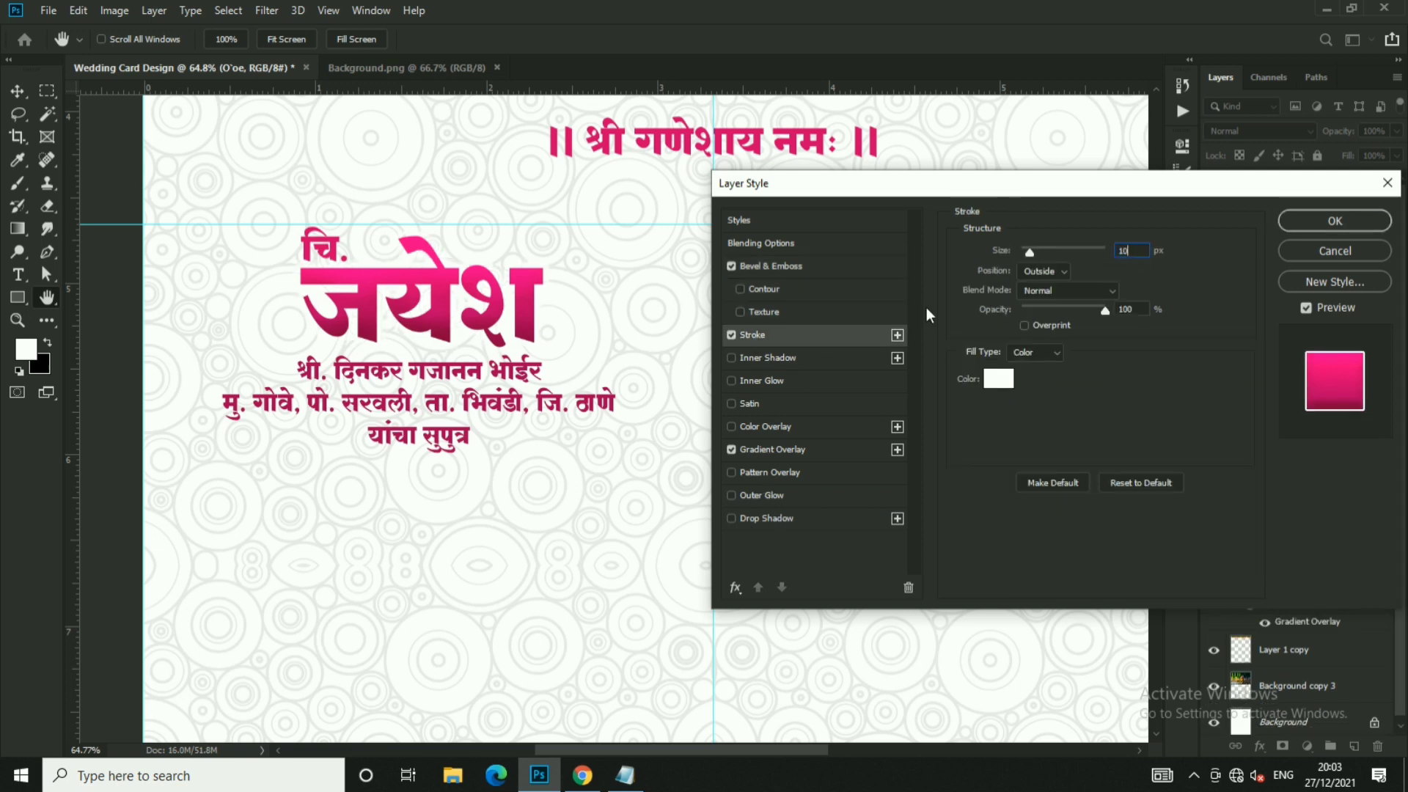
pyautogui.press('Return')
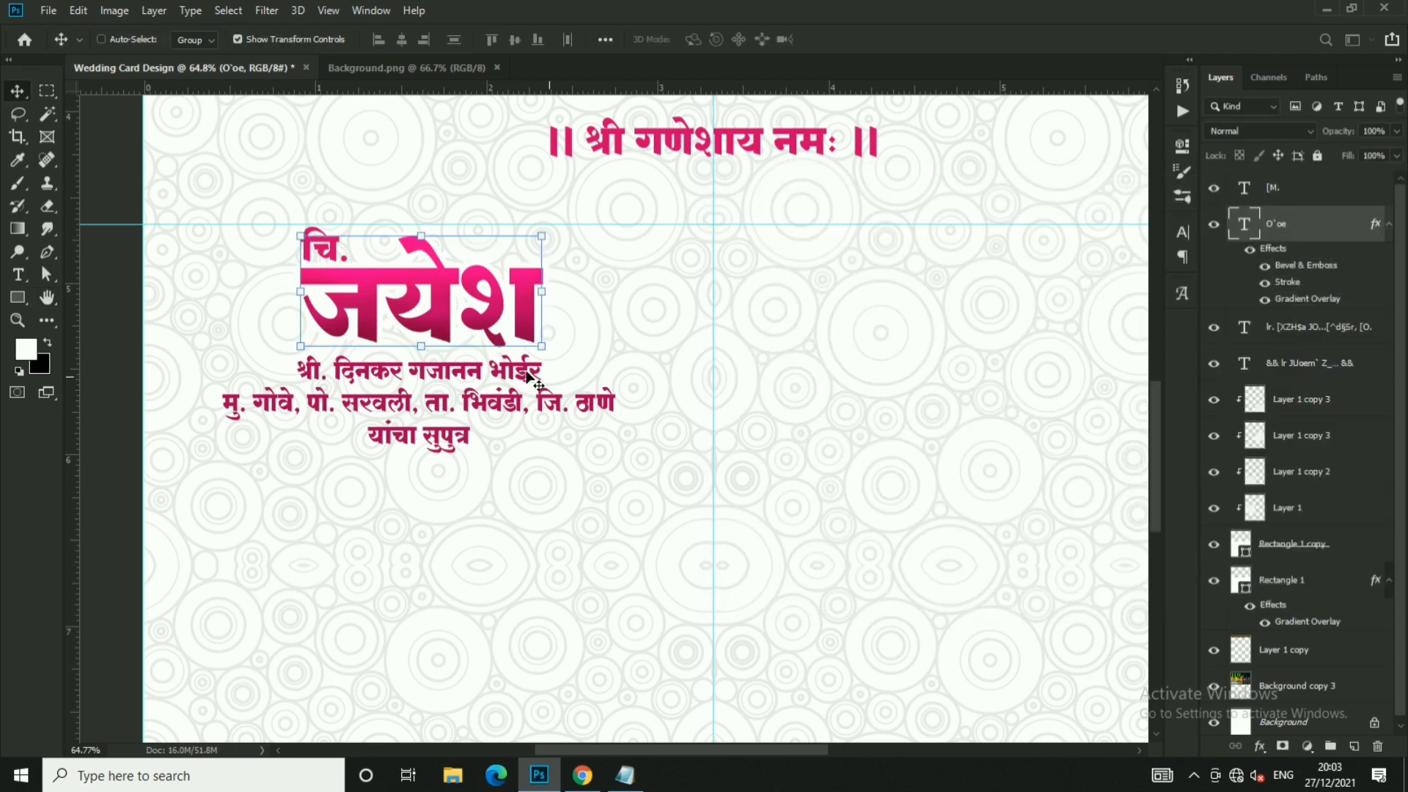
pyautogui.hotkey('alt', ']')
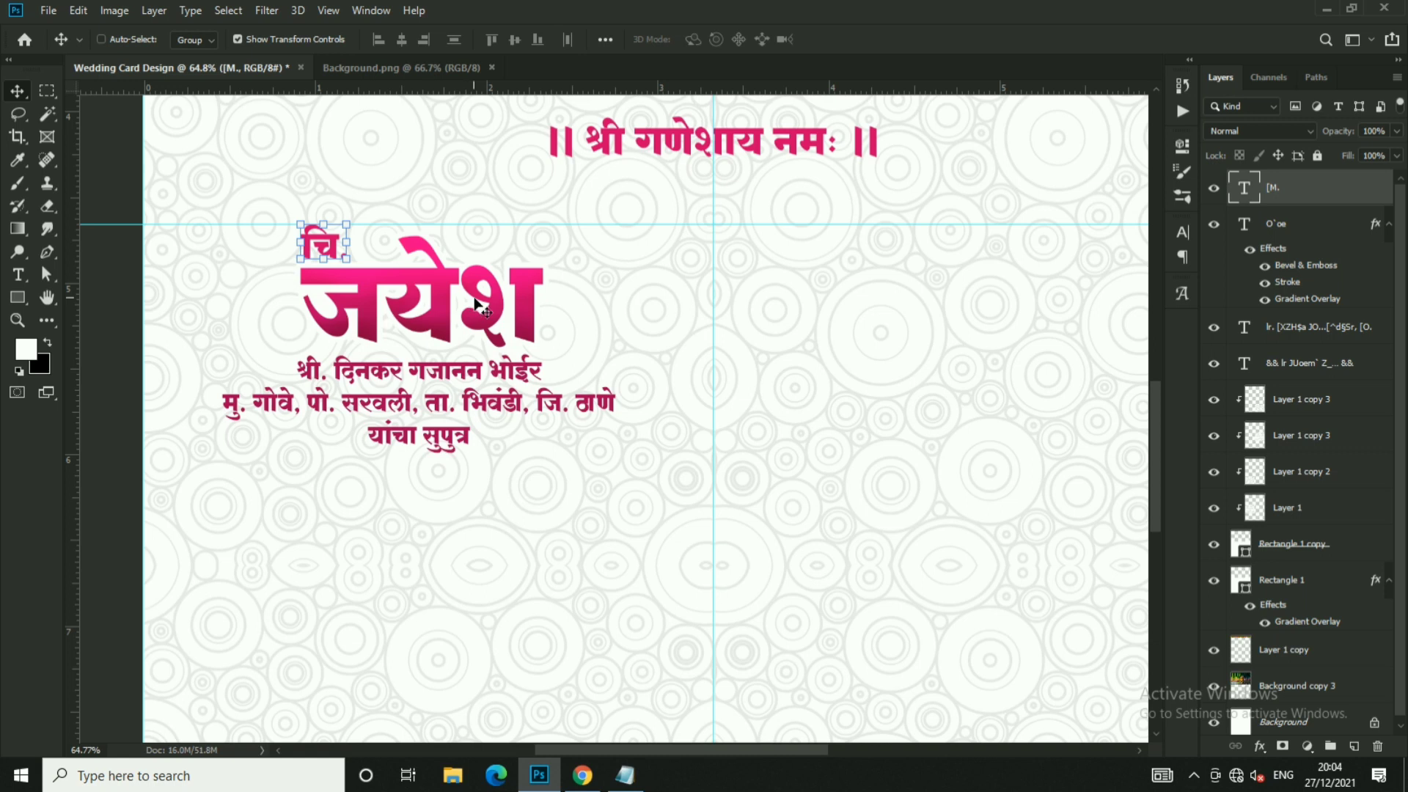
# - Alt-drag copies of चि., the groom's name and parents' details onto the card's right half
pyautogui.keyDown('ctrl'); pyautogui.click(450, 396); pyautogui.keyUp('ctrl')
pyautogui.scroll(-2, 486, 328)
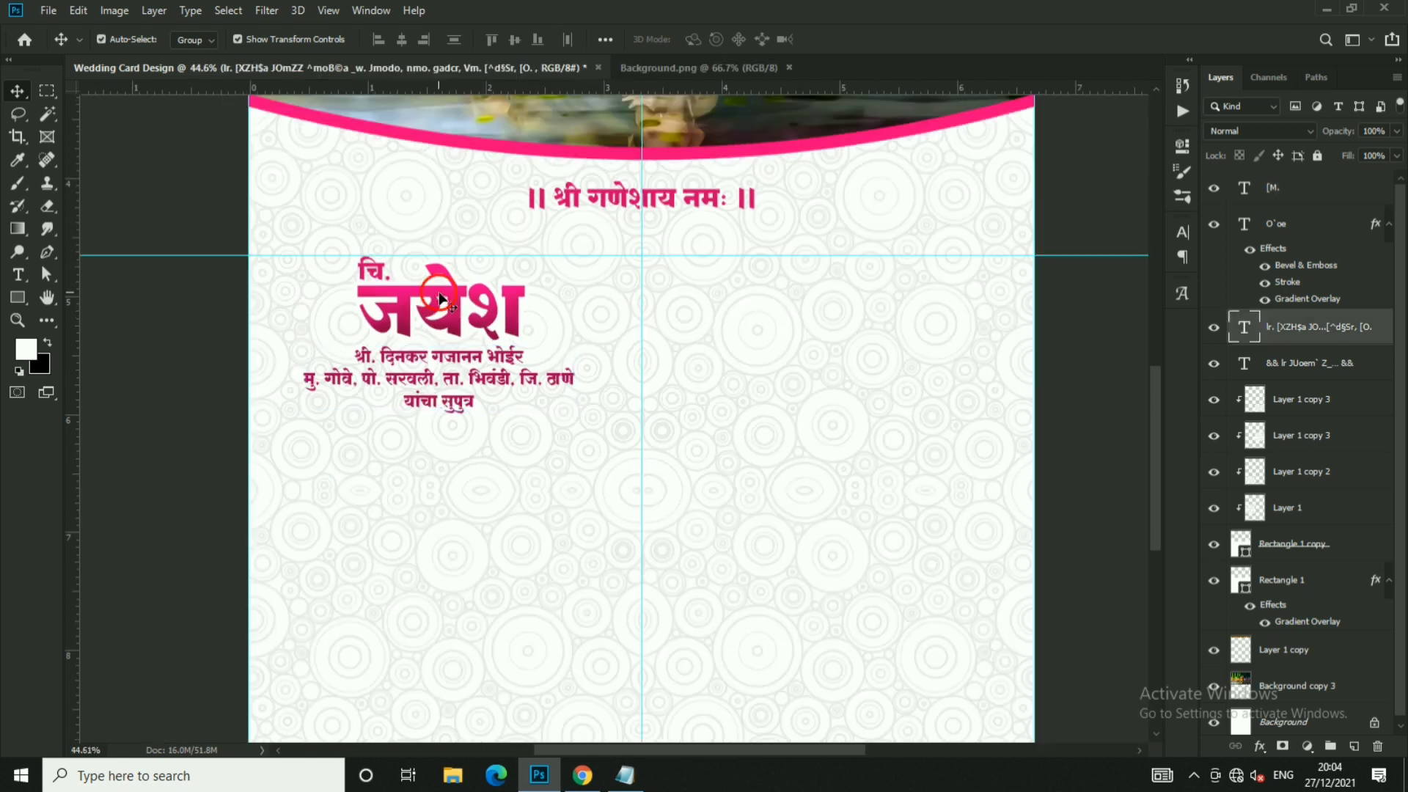
pyautogui.keyDown('ctrl'); pyautogui.keyDown('shift'); pyautogui.click(485, 328); pyautogui.keyUp('shift'); pyautogui.keyUp('ctrl')
pyautogui.keyDown('ctrl'); pyautogui.keyDown('shift'); pyautogui.click(375, 276); pyautogui.keyUp('shift'); pyautogui.keyUp('ctrl')
pyautogui.scroll(-2, 485, 315)
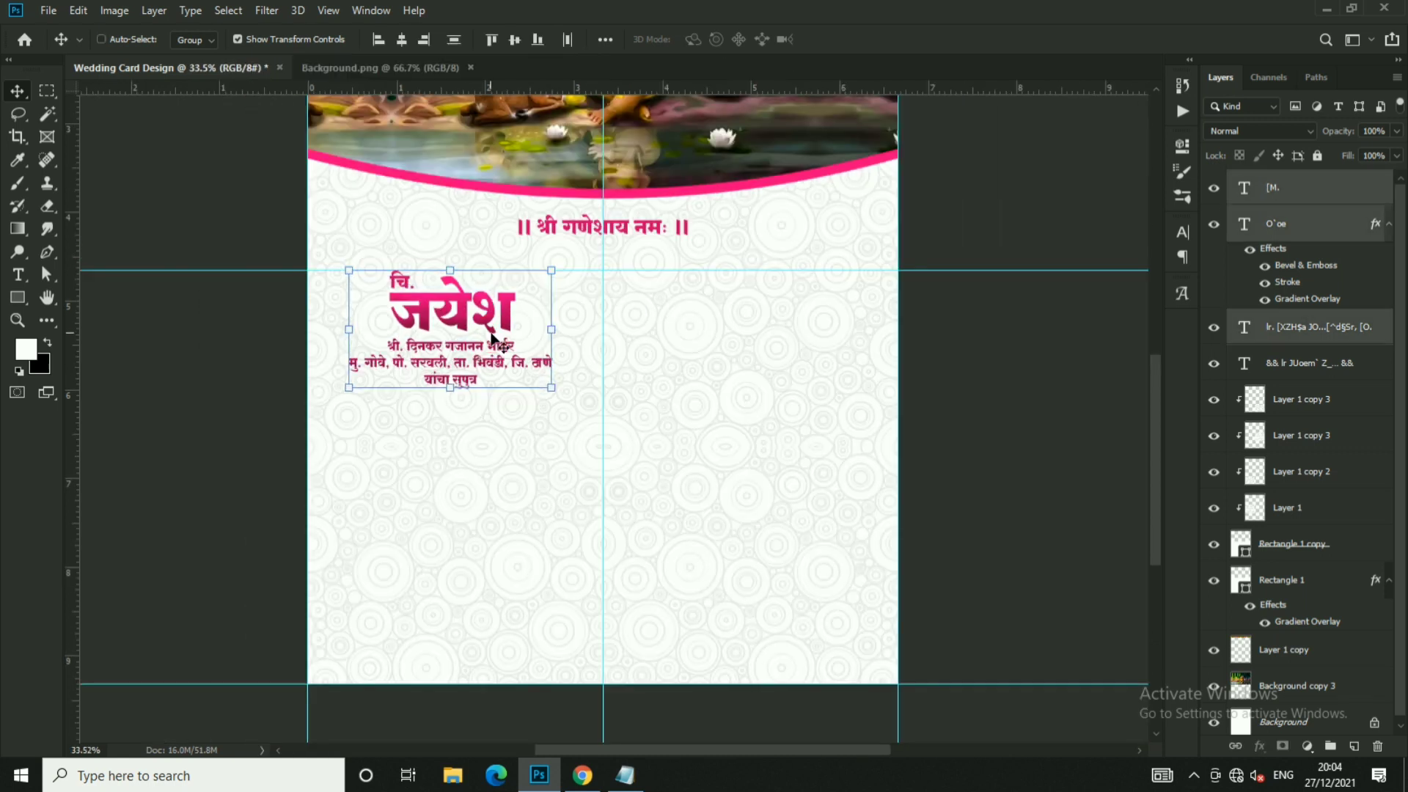
pyautogui.moveTo(492, 339); pyautogui.dragTo(496, 339)
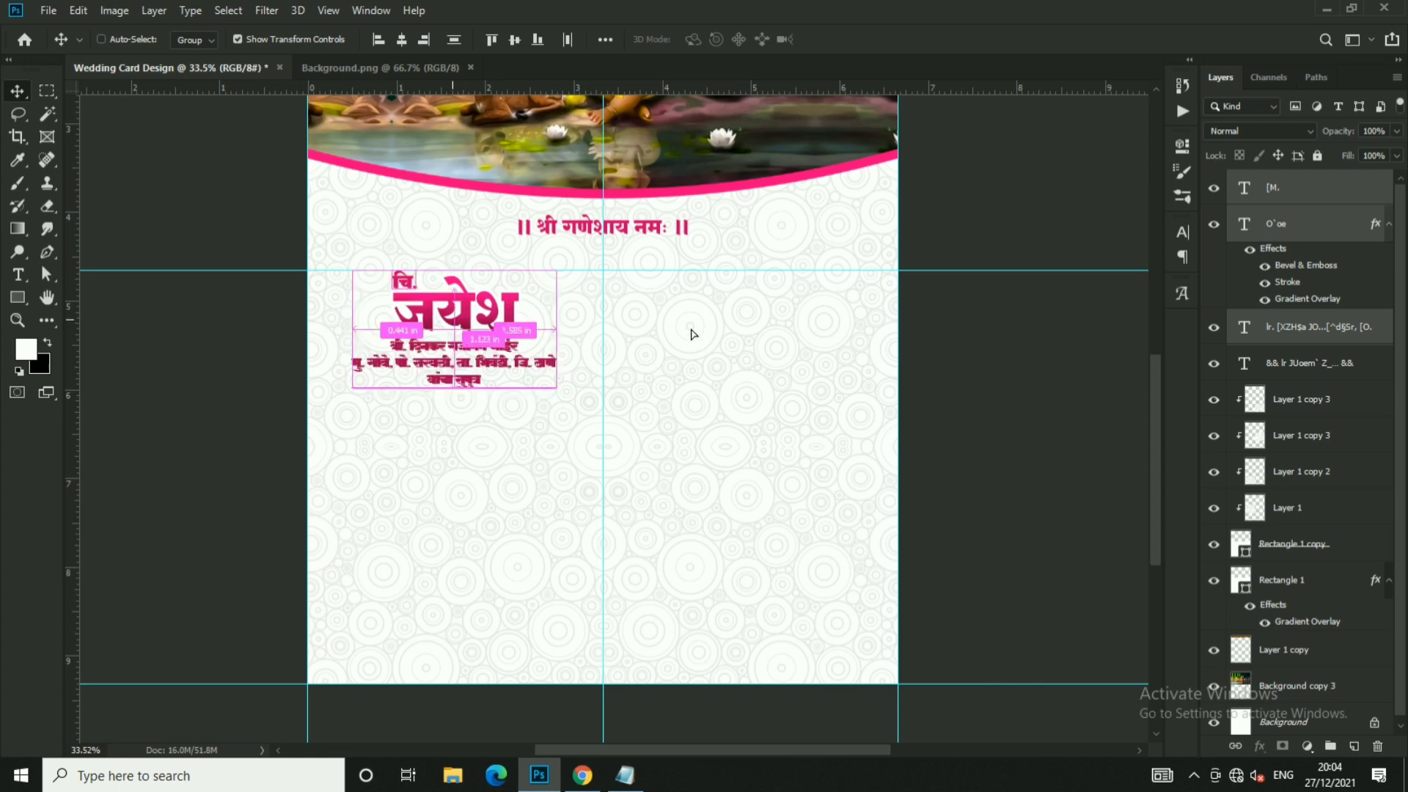
pyautogui.moveTo(692, 334); pyautogui.dragTo(774, 334)
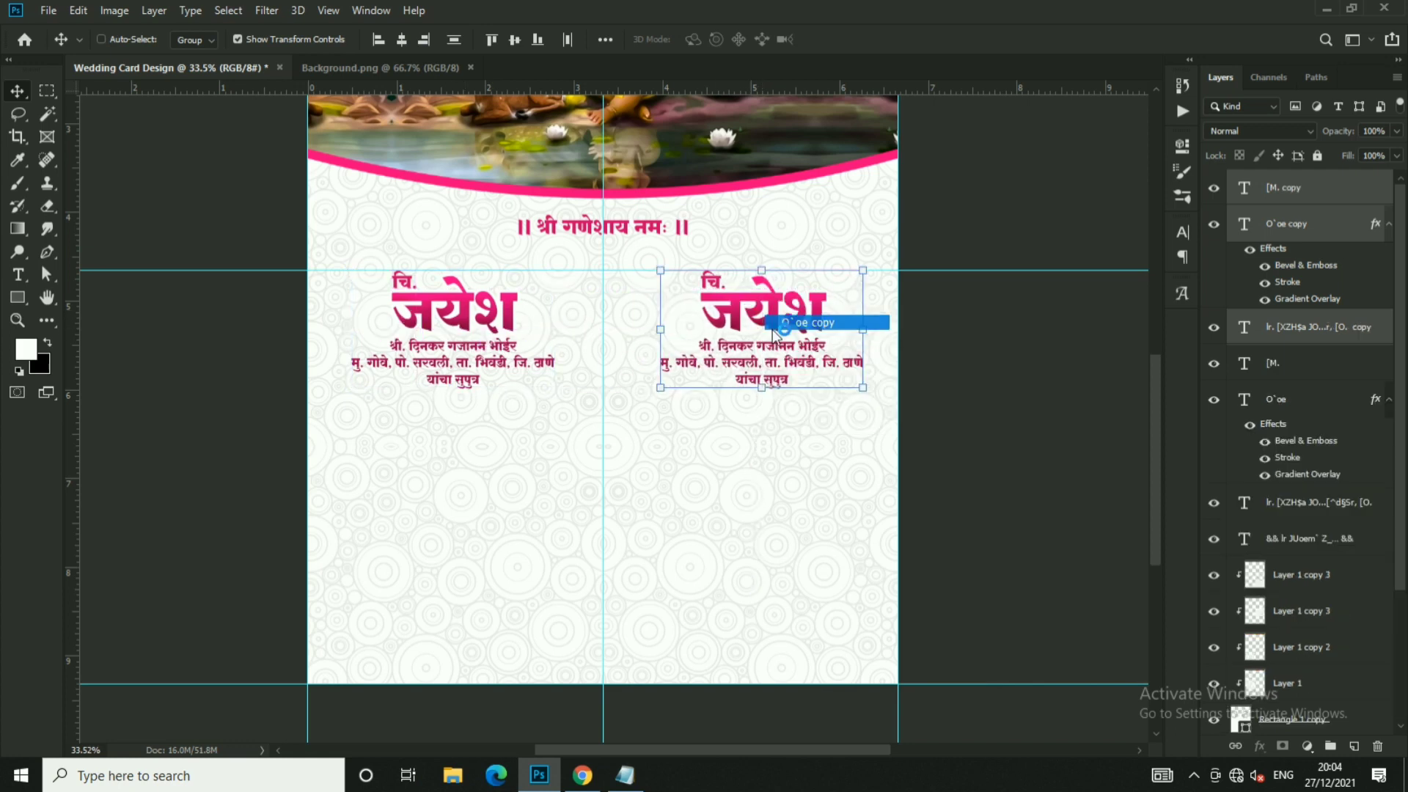
pyautogui.keyDown('ctrl'); pyautogui.click(776, 332); pyautogui.keyUp('ctrl')
# - Replace the copied title with चि.सौ.का. from the wording file
pyautogui.click(630, 775)
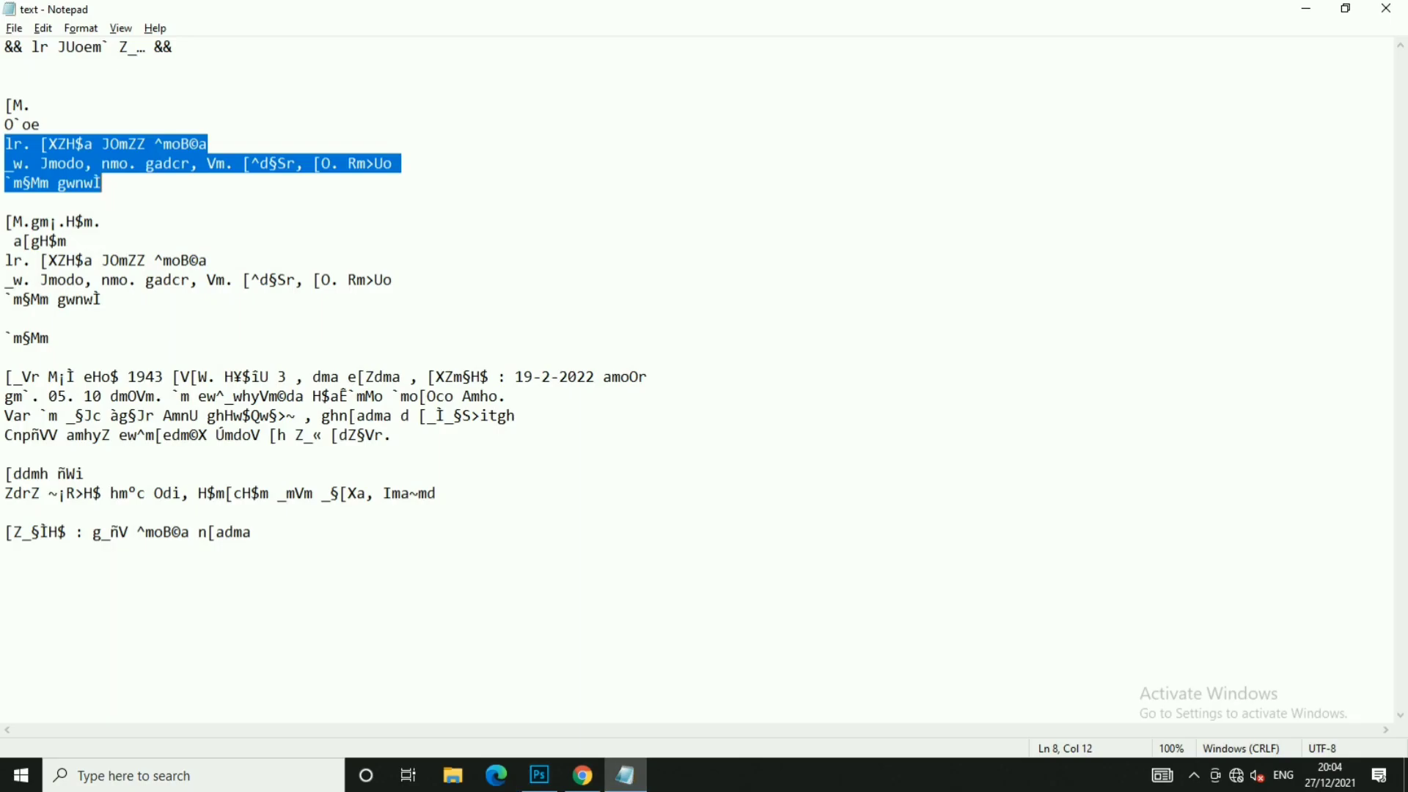
pyautogui.moveTo(112, 224); pyautogui.dragTo(22, 223)
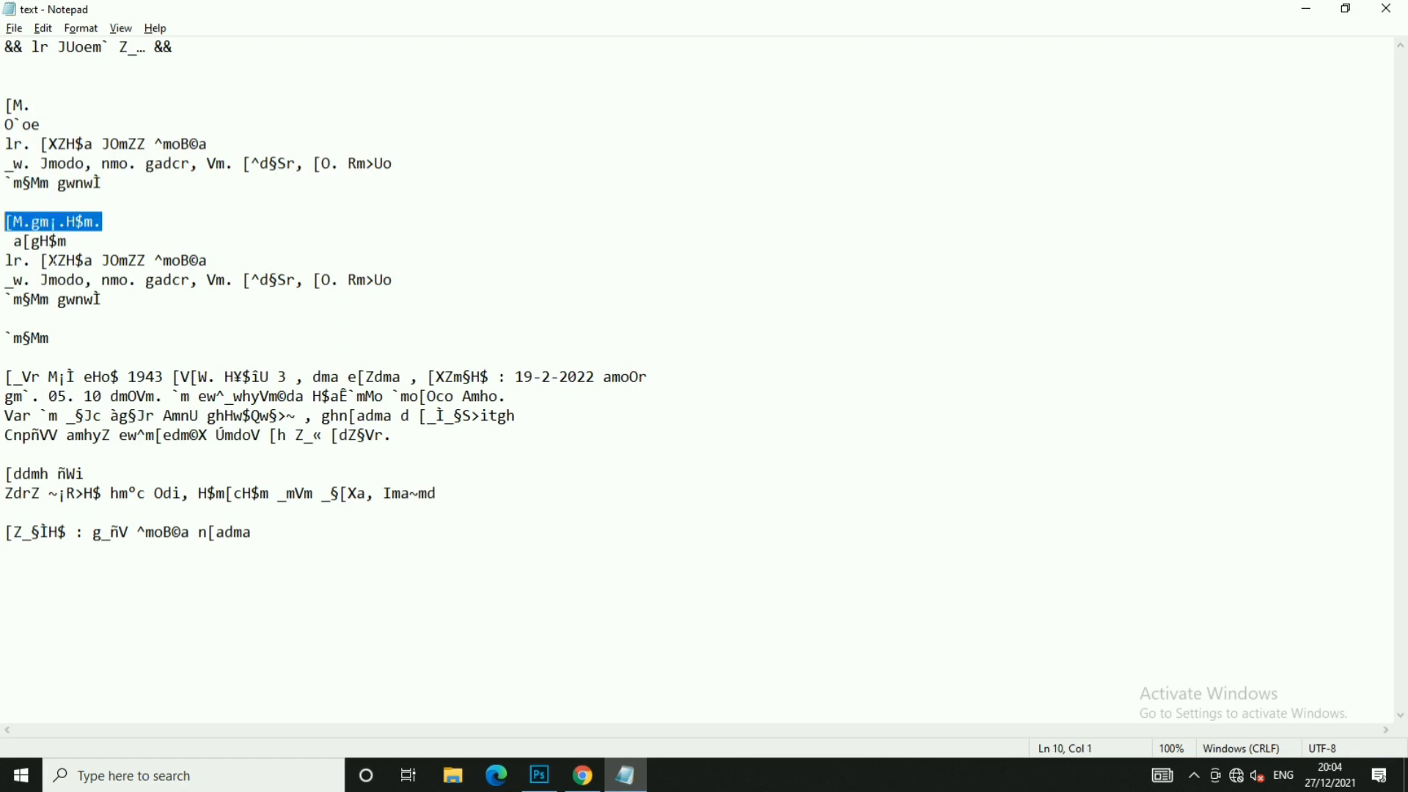
pyautogui.hotkey('ctrl', 'c')
pyautogui.click(539, 776)
pyautogui.doubleClick(741, 299)
pyautogui.hotkey('ctrl', 'v')
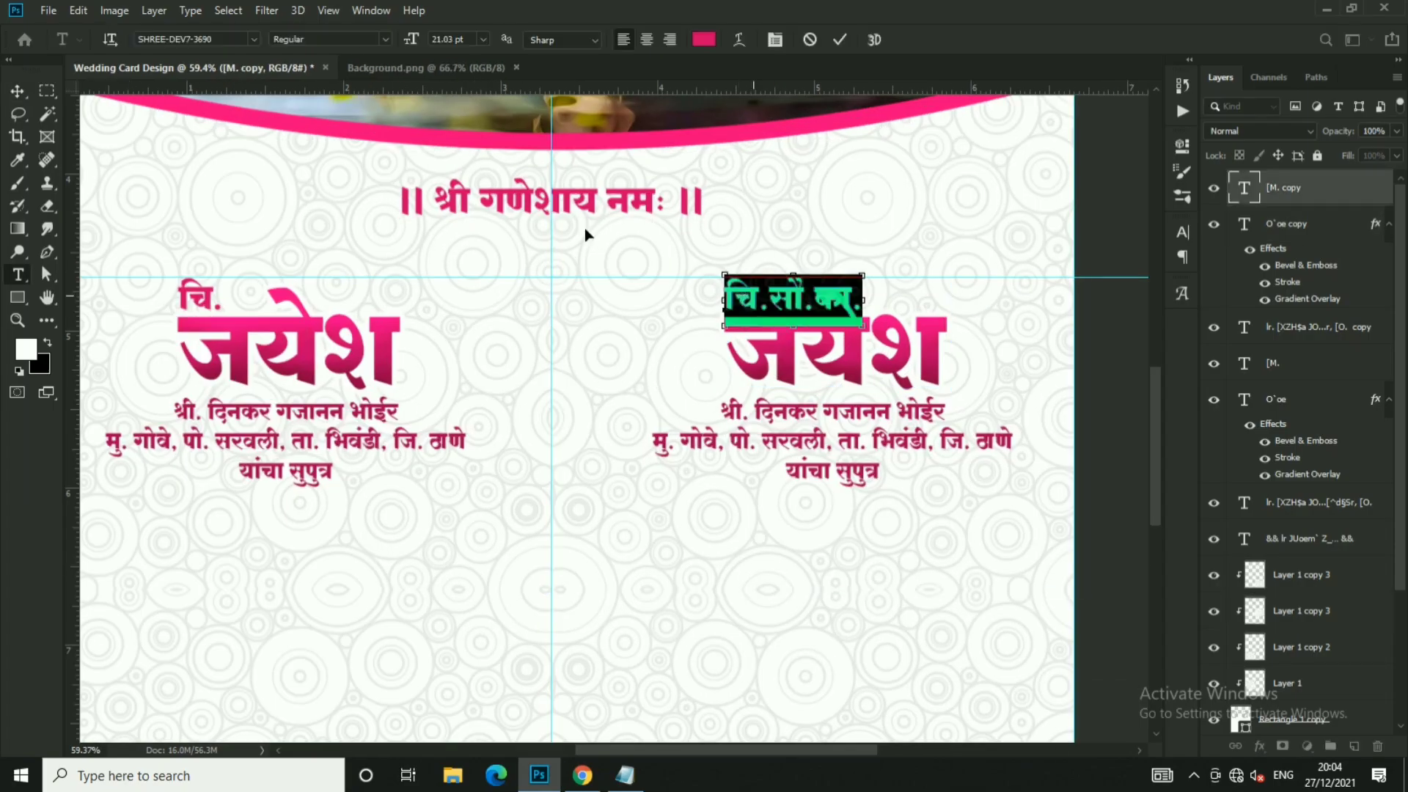
pyautogui.click(17, 90)
# - Replace the copied groom's name with the bride's name from the wording file
pyautogui.hotkey('alt', 'Tab')
pyautogui.moveTo(69, 240); pyautogui.dragTo(6, 240)
pyautogui.hotkey('ctrl', 'c')
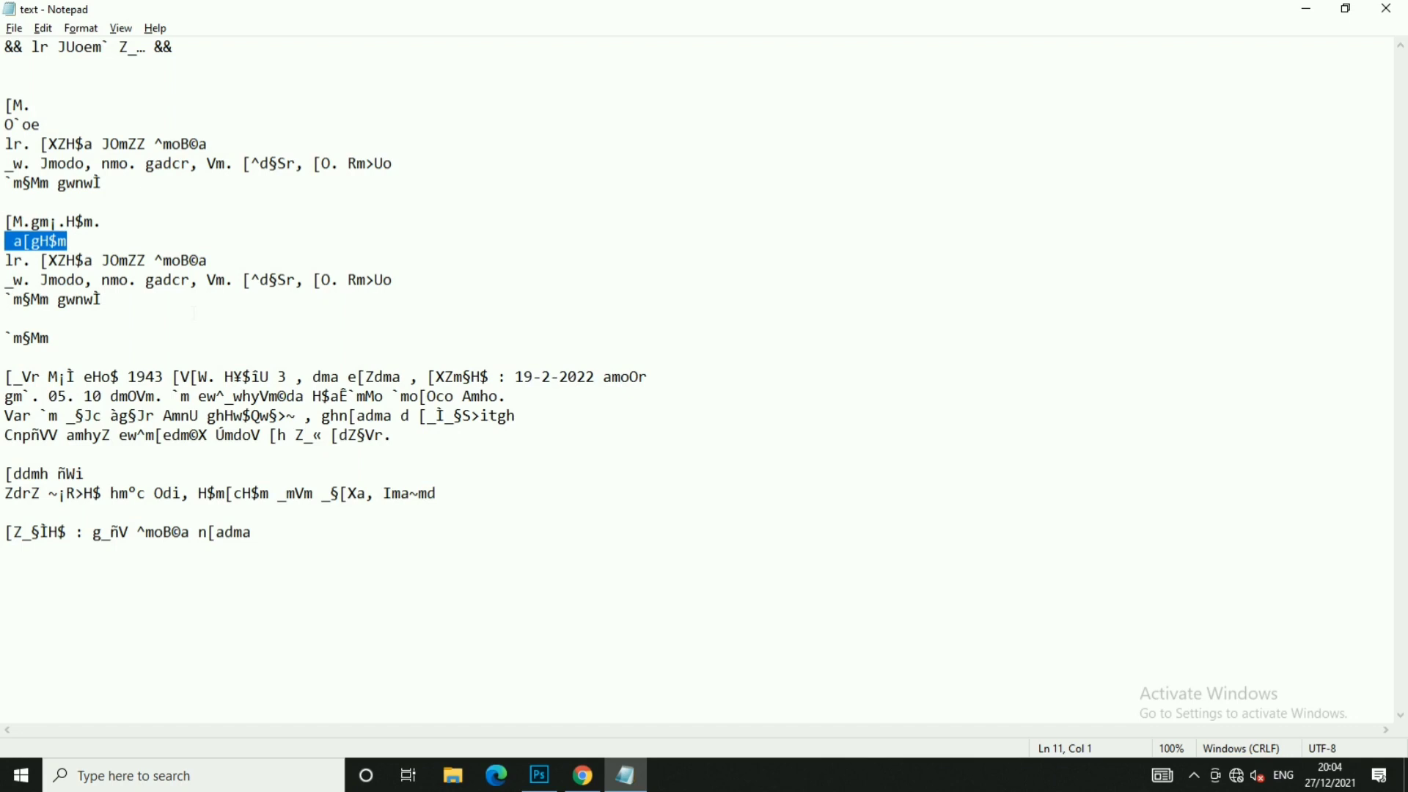
pyautogui.hotkey('alt', 'Tab')
pyautogui.doubleClick(744, 330)
pyautogui.hotkey('ctrl', 'v')
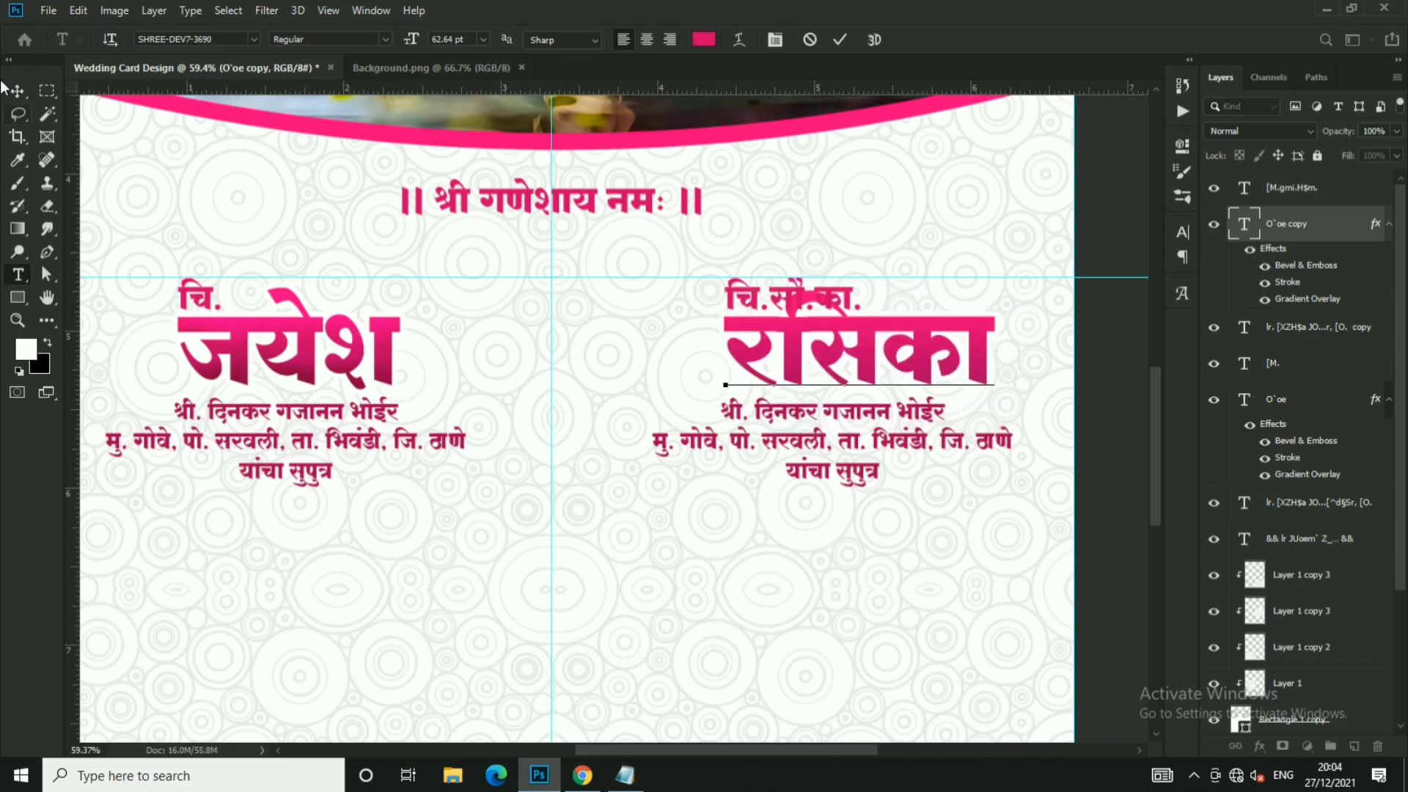
pyautogui.click(18, 91)
# - Narrow the bride's name and move and narrow चि.सौ.का. above it
pyautogui.hotkey('ctrl', 't')
pyautogui.moveTo(1022, 359); pyautogui.dragTo(979, 348)
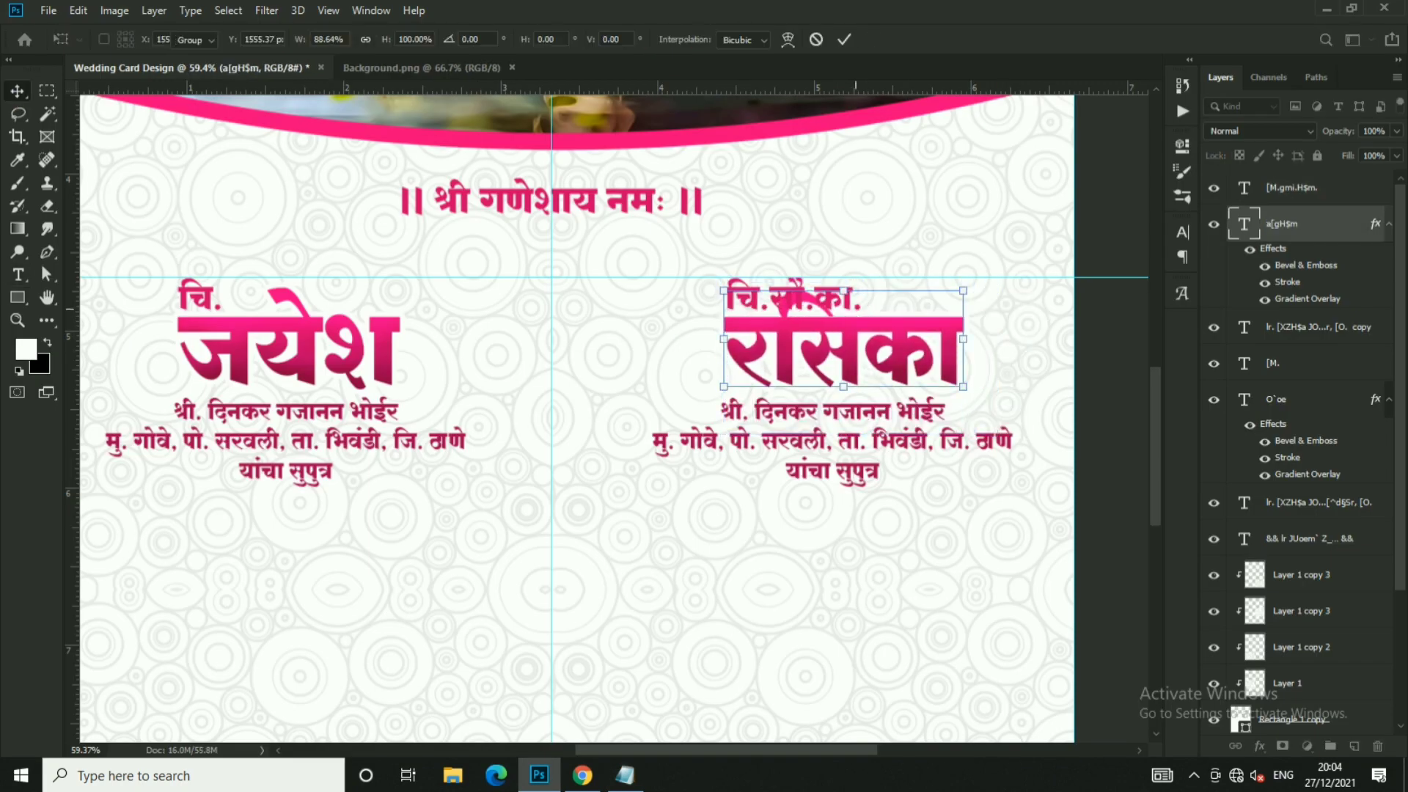
pyautogui.click(844, 40)
pyautogui.keyDown('ctrl'); pyautogui.click(785, 374); pyautogui.keyUp('ctrl')
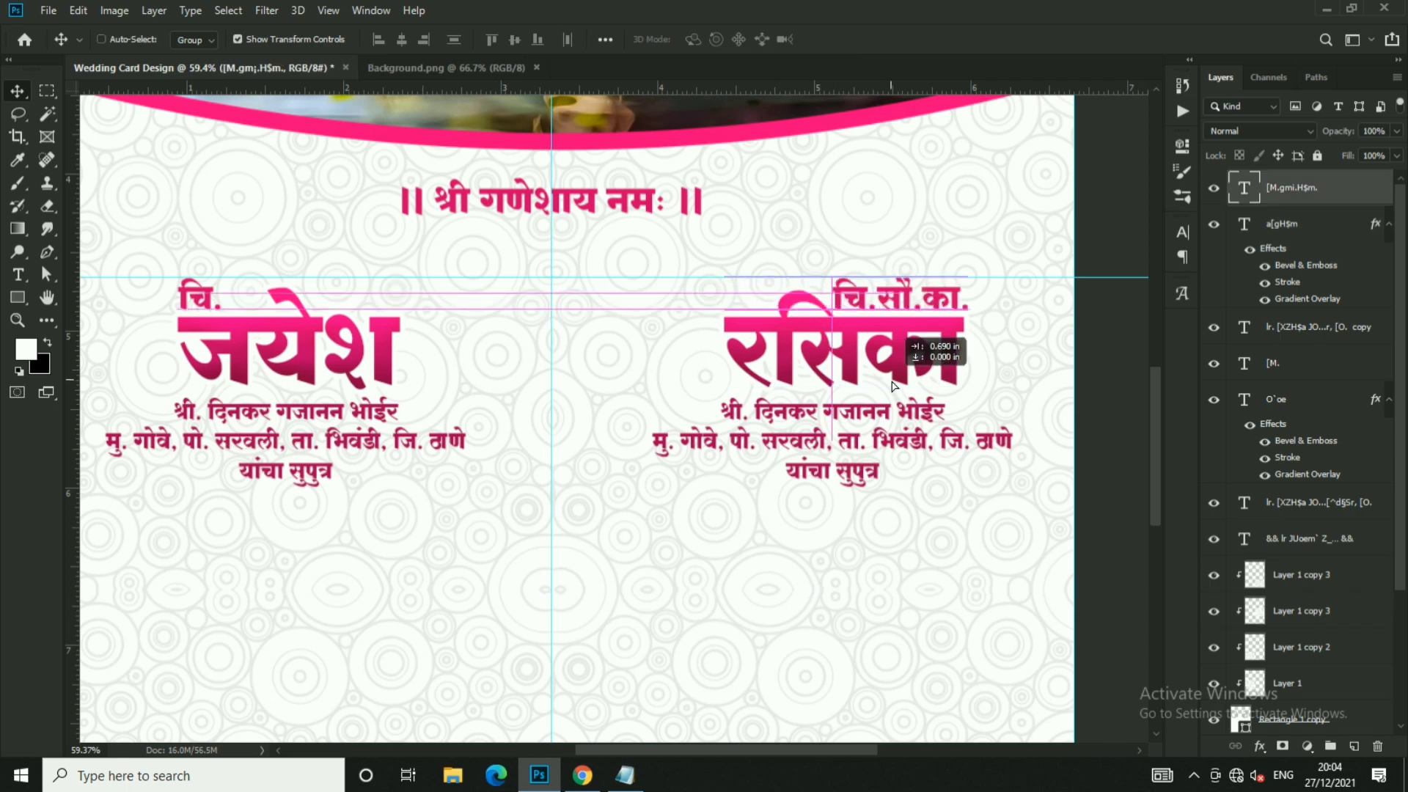
pyautogui.moveTo(784, 374); pyautogui.dragTo(894, 374)
pyautogui.hotkey('ctrl', 't')
pyautogui.moveTo(984, 305); pyautogui.dragTo(977, 305)
pyautogui.press('Return')
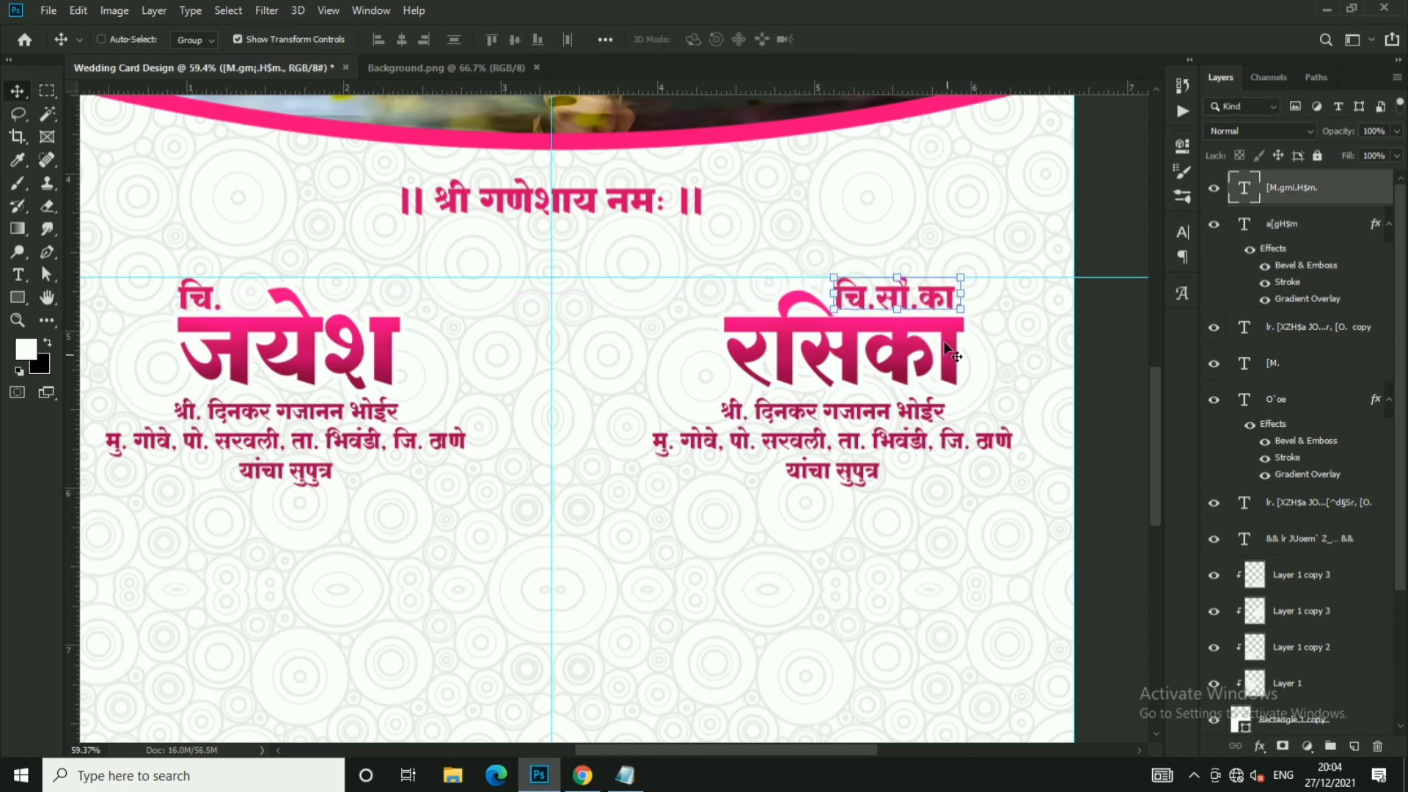
# - Select the right-hand details text and the bride's parents' lines in the wording file
pyautogui.keyDown('ctrl'); pyautogui.click(833, 440); pyautogui.keyUp('ctrl')
pyautogui.click(625, 775)
pyautogui.moveTo(5, 260); pyautogui.dragTo(97, 299)
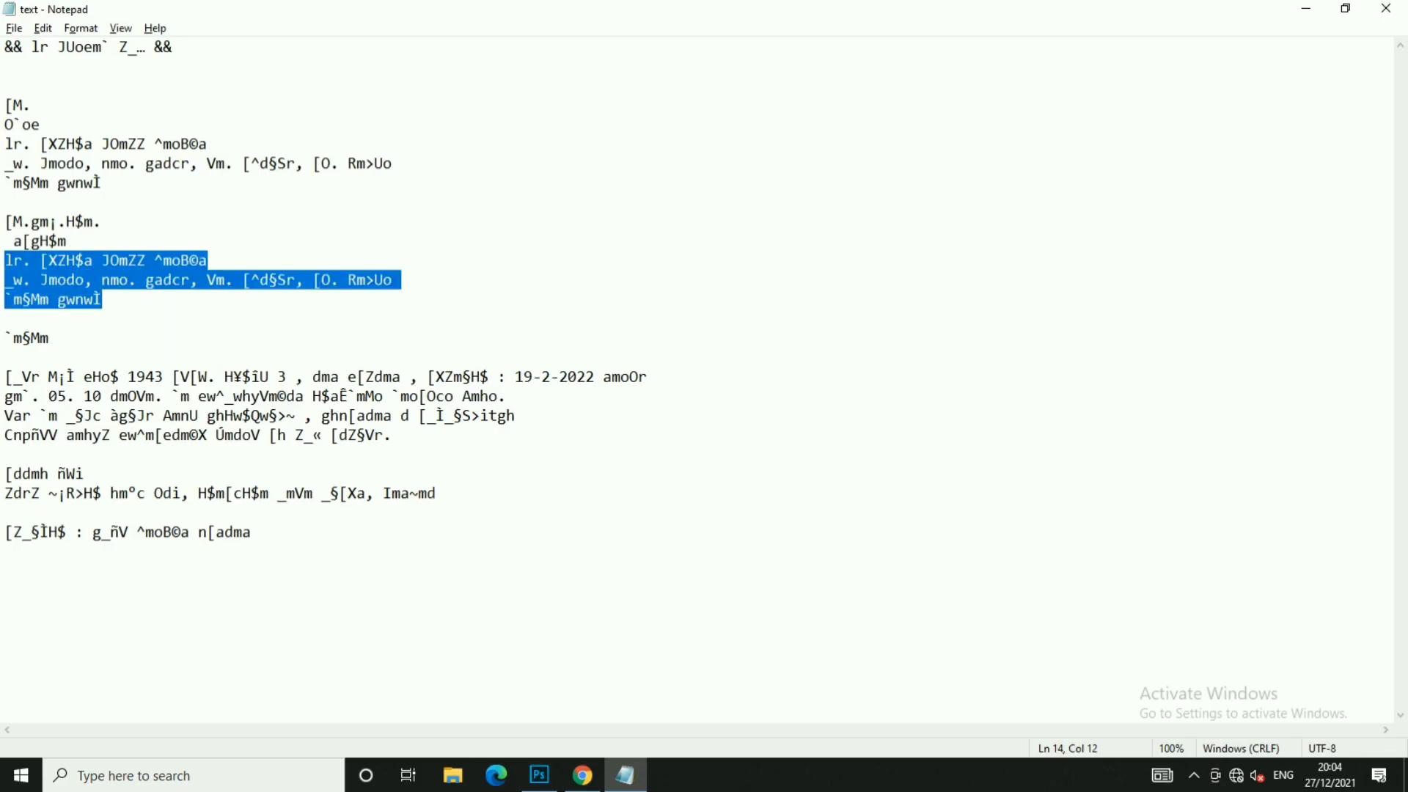
# - Paste the bride's three parentage lines over the right details block under रसिका
pyautogui.hotkey('alt', 'Tab')
pyautogui.hotkey('ctrl', 'a')
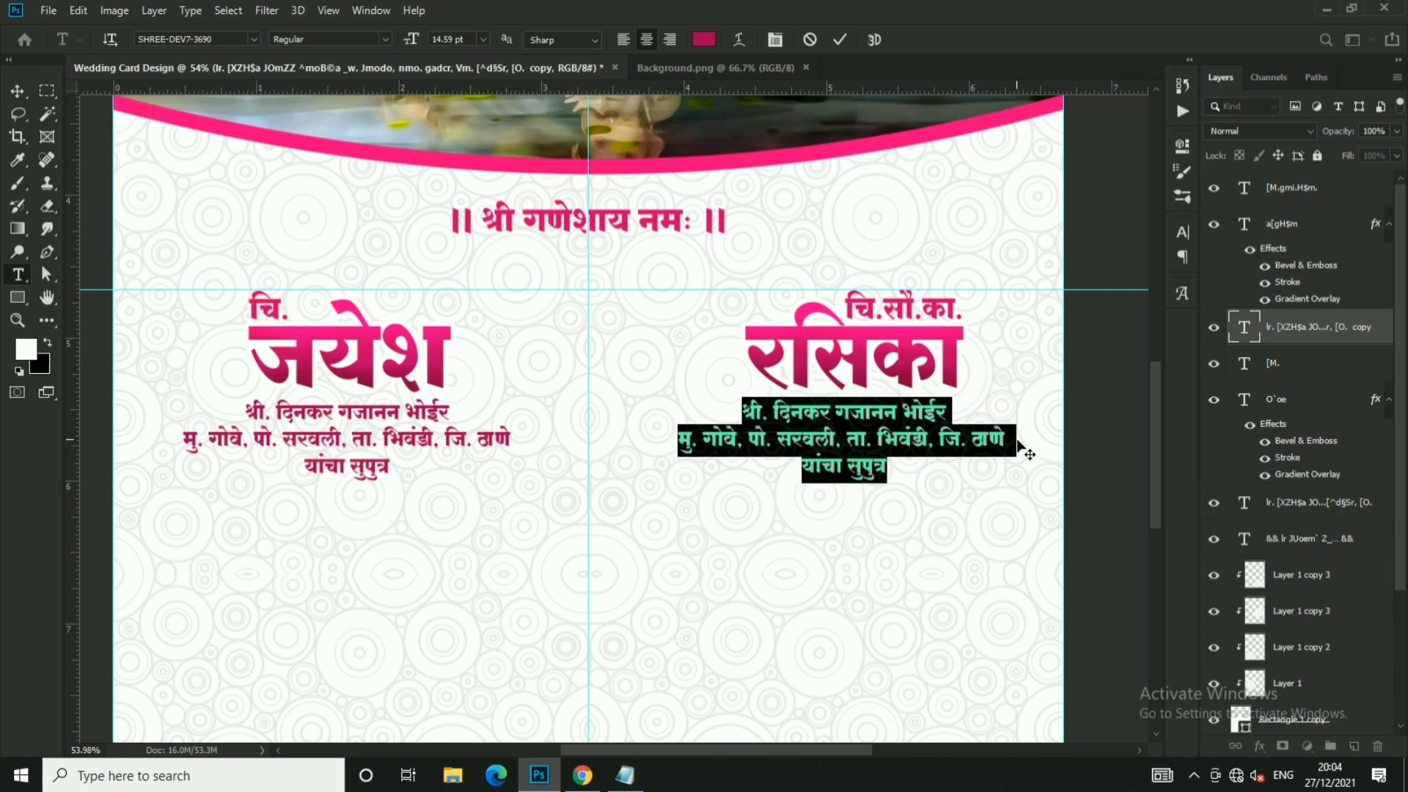
pyautogui.hotkey('ctrl', 'v')
pyautogui.click(840, 40)
# - With the Move tool, select the left जयेश and right रसिका blocks to check their alignment
pyautogui.press('v')
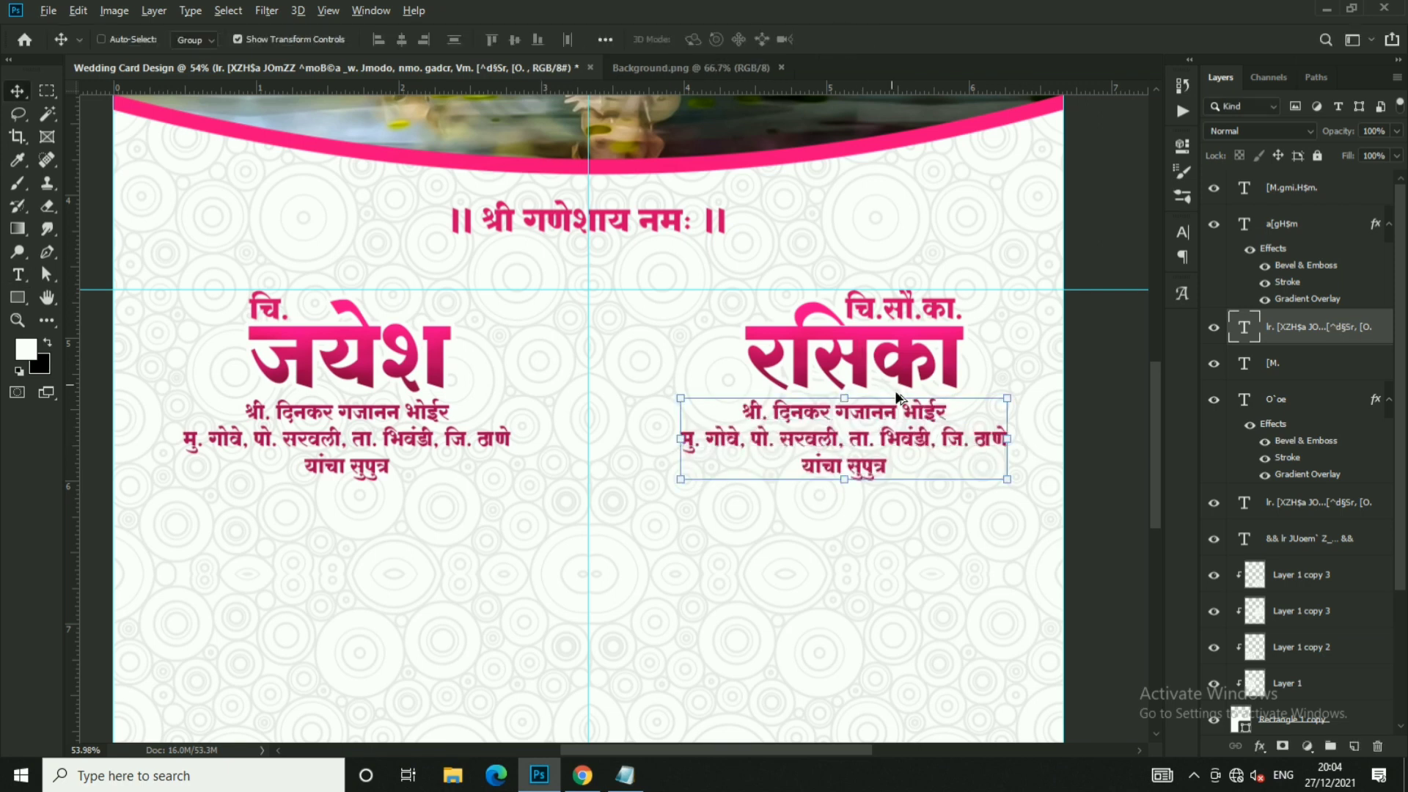
pyautogui.scroll(-1, 895, 293)
pyautogui.click(908, 275)
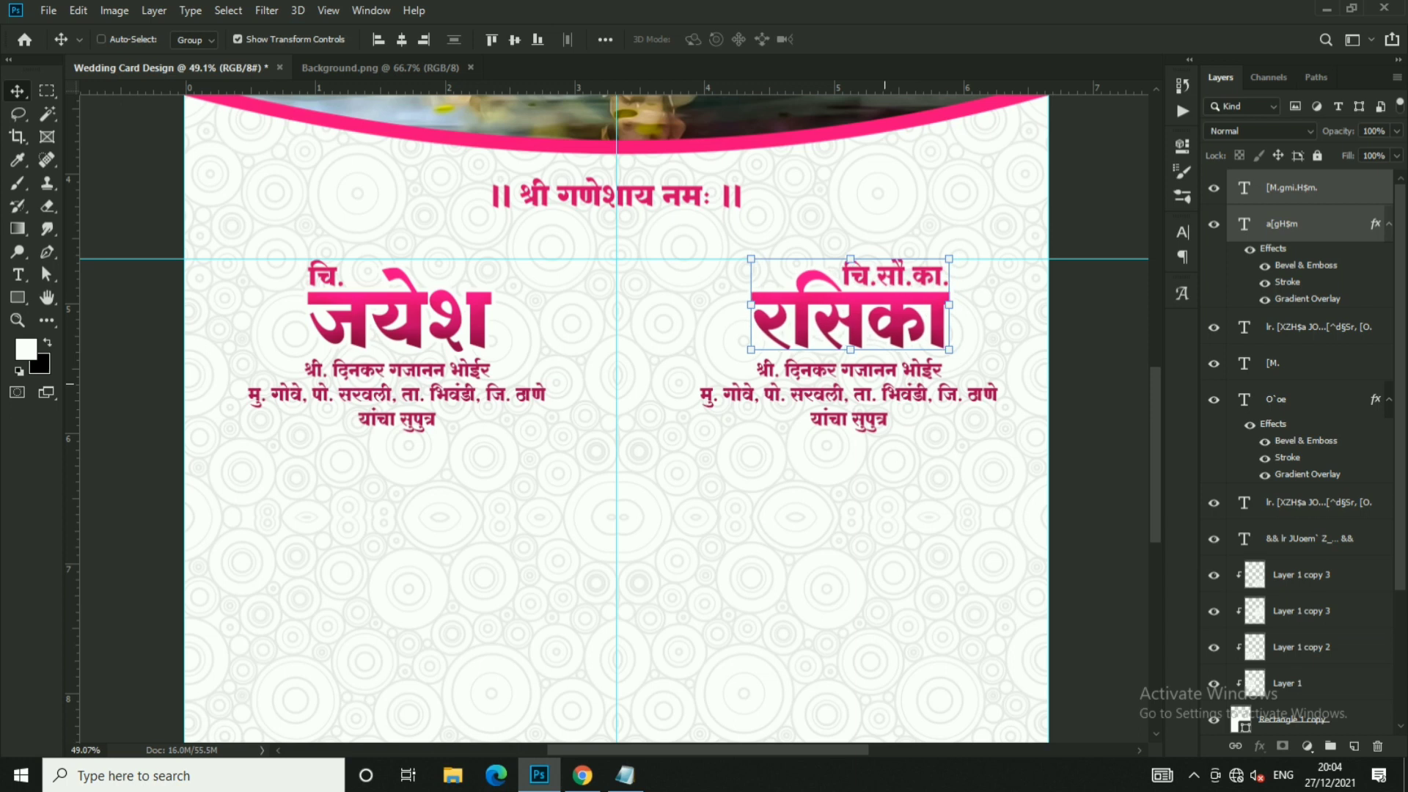
pyautogui.click(880, 389)
pyautogui.scroll(-2, 880, 389)
pyautogui.scroll(2, 766, 428)
pyautogui.click(466, 369)
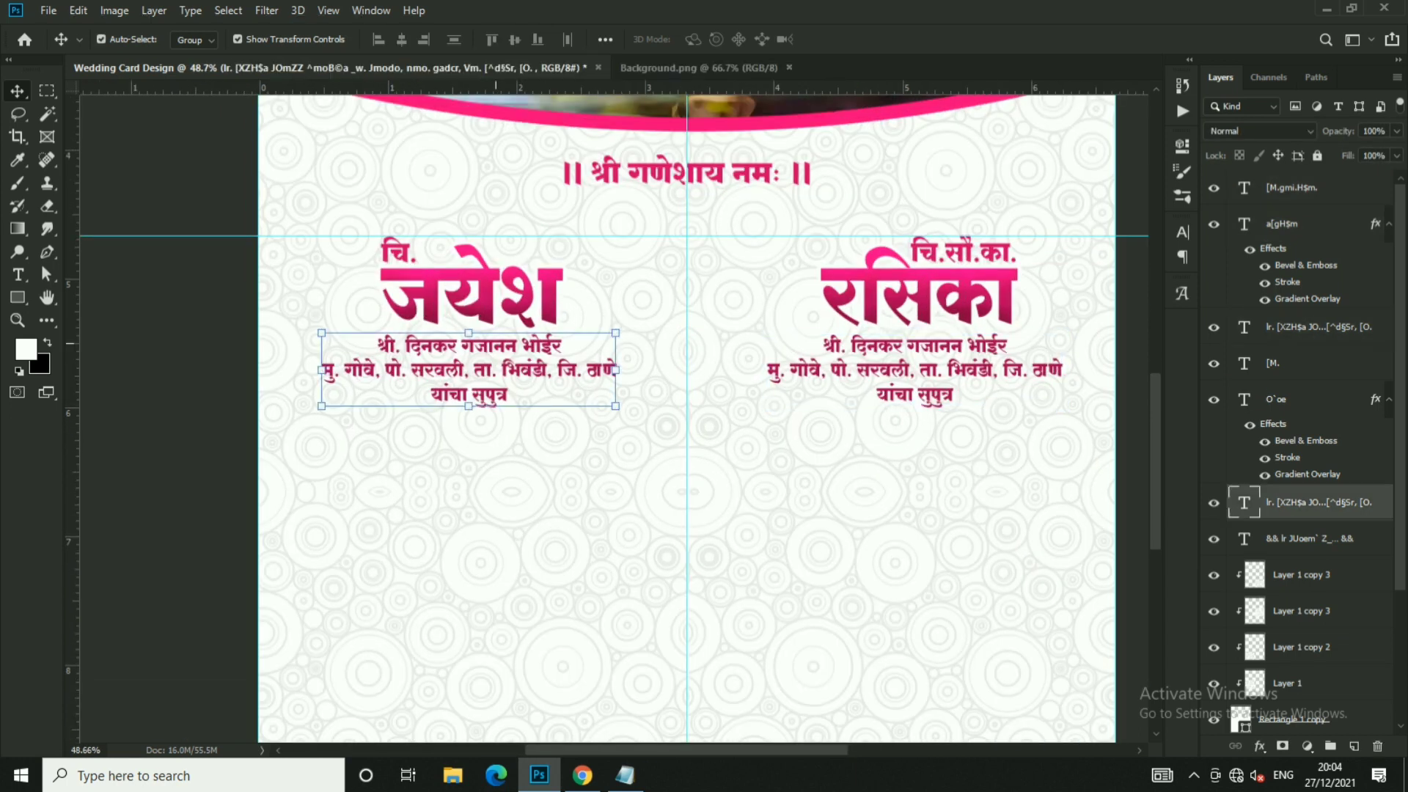
pyautogui.keyDown('shift'); pyautogui.click(469, 293); pyautogui.keyUp('shift')
pyautogui.keyDown('shift'); pyautogui.click(396, 253); pyautogui.keyUp('shift')
pyautogui.click(917, 279)
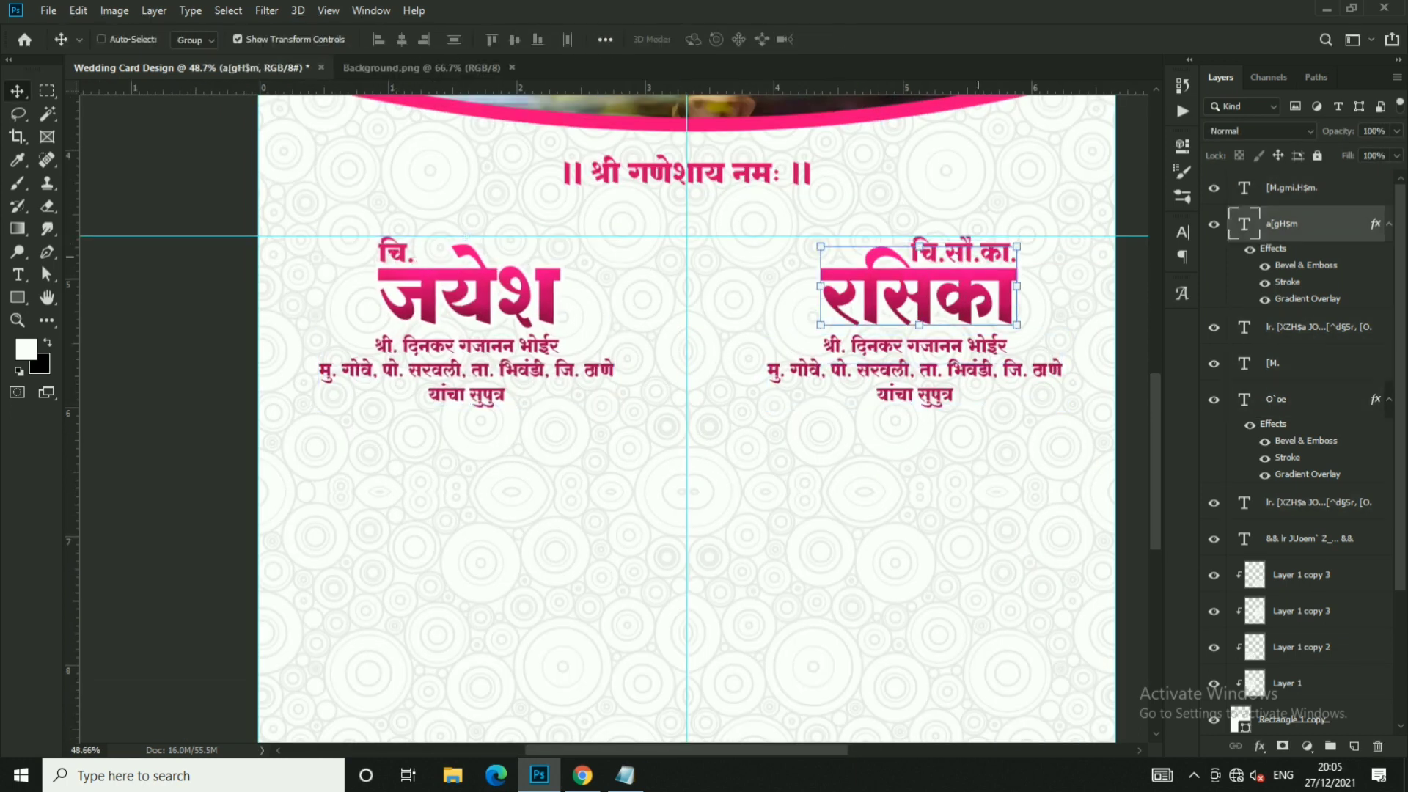
pyautogui.keyDown('shift'); pyautogui.click(939, 253); pyautogui.keyUp('shift')
pyautogui.keyDown('shift'); pyautogui.click(924, 355); pyautogui.keyUp('shift')
pyautogui.scroll(-2, 919, 359)
pyautogui.click(918, 359)
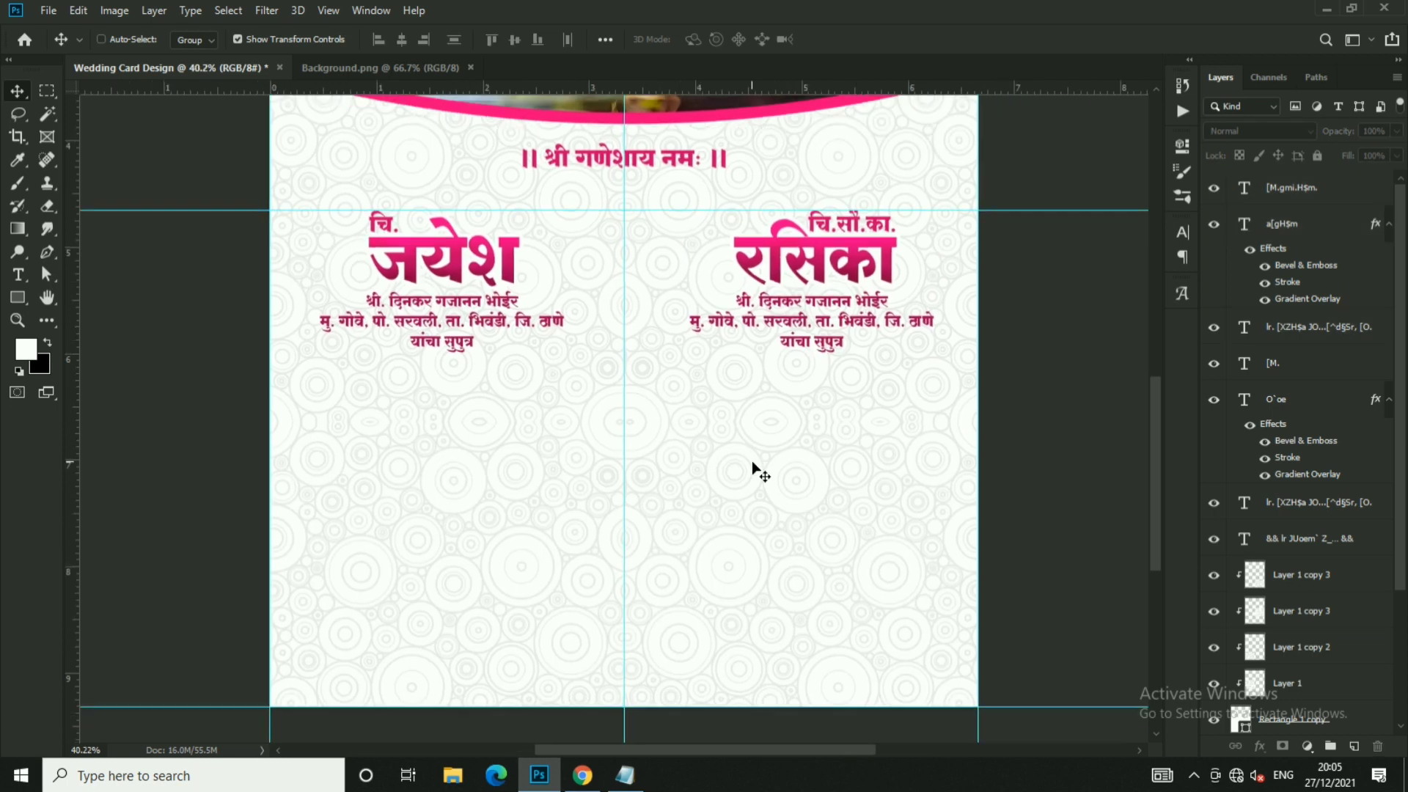
# - Duplicate the right parents' details block lower on the card
pyautogui.click(675, 418)
pyautogui.scroll(-2, 849, 403)
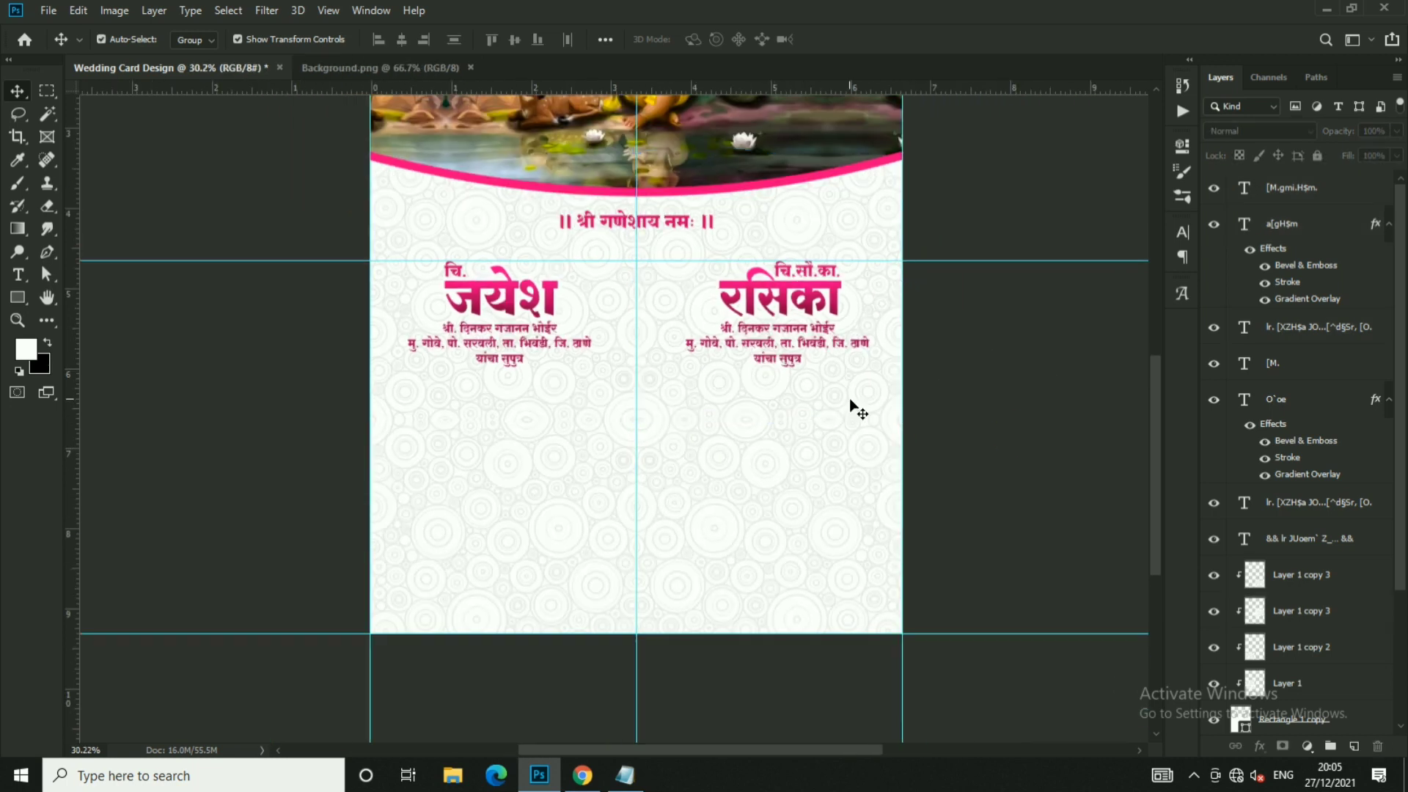
pyautogui.click(514, 68)
pyautogui.click(711, 449)
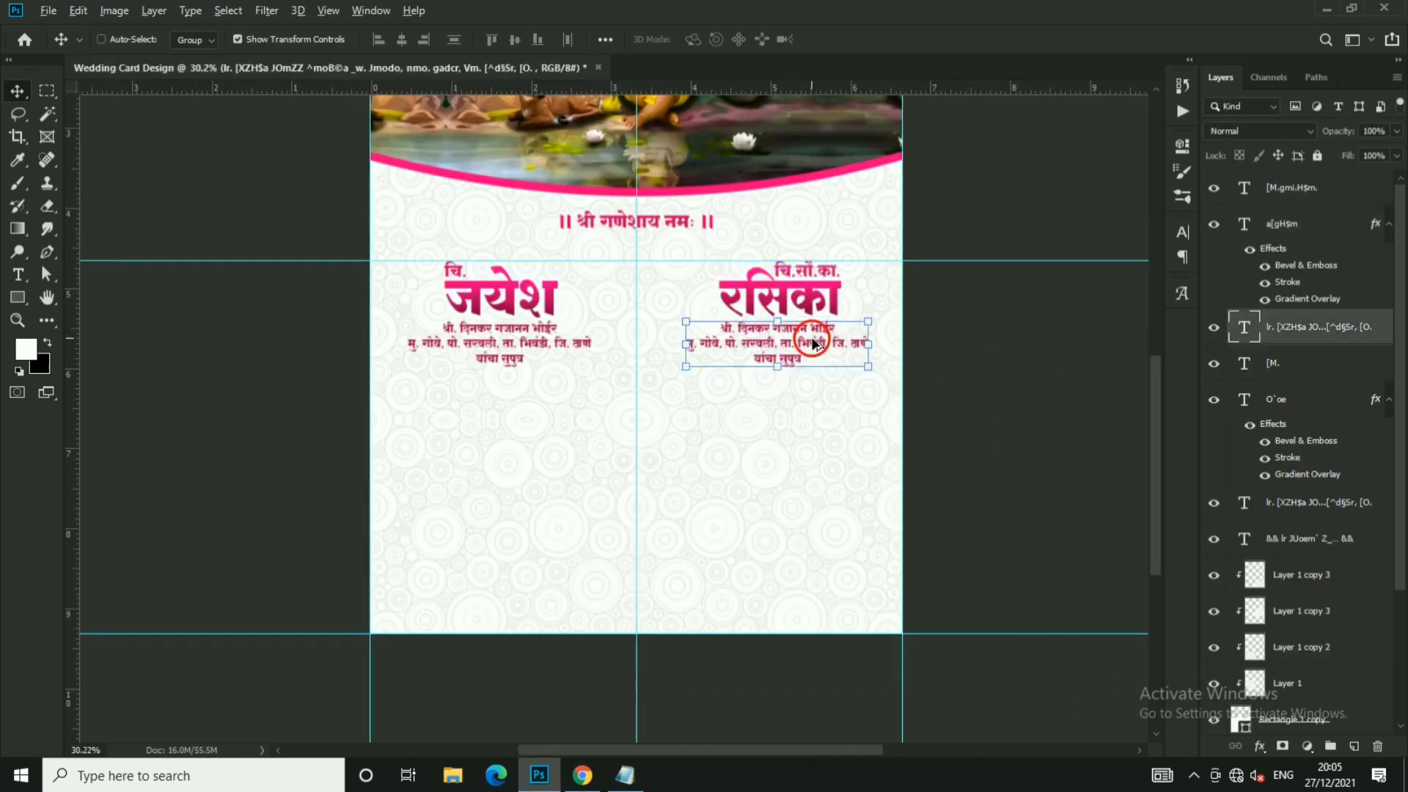
pyautogui.moveTo(711, 449); pyautogui.dragTo(704, 525)
# - Replace the duplicated block's text with the host family line and place it near the card bottom
pyautogui.click(626, 775)
pyautogui.press('Down')
pyautogui.press('Down')
pyautogui.press('Home')
pyautogui.hotkey('shift', 'End')
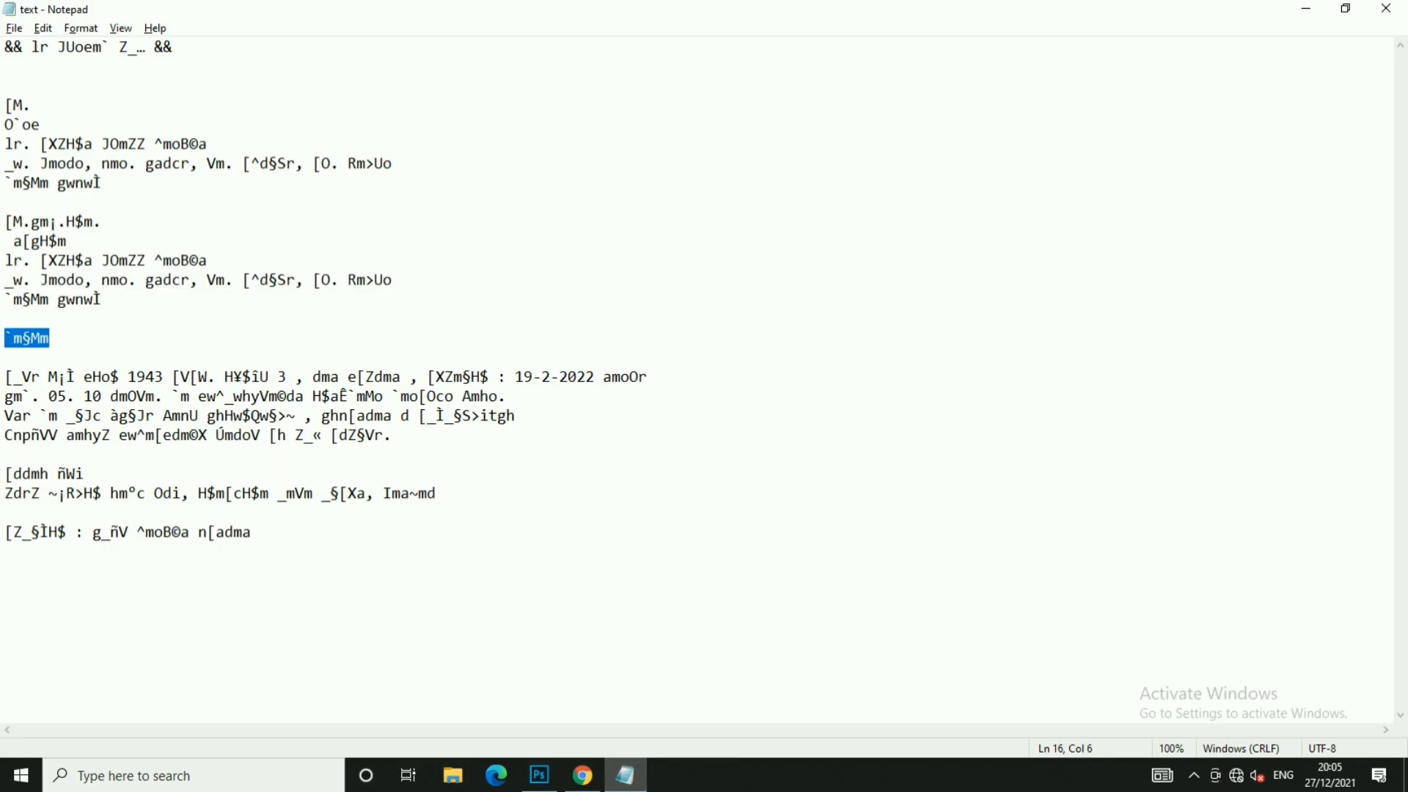
pyautogui.moveTo(40, 514); pyautogui.dragTo(267, 561)
pyautogui.hotkey('ctrl', 'c')
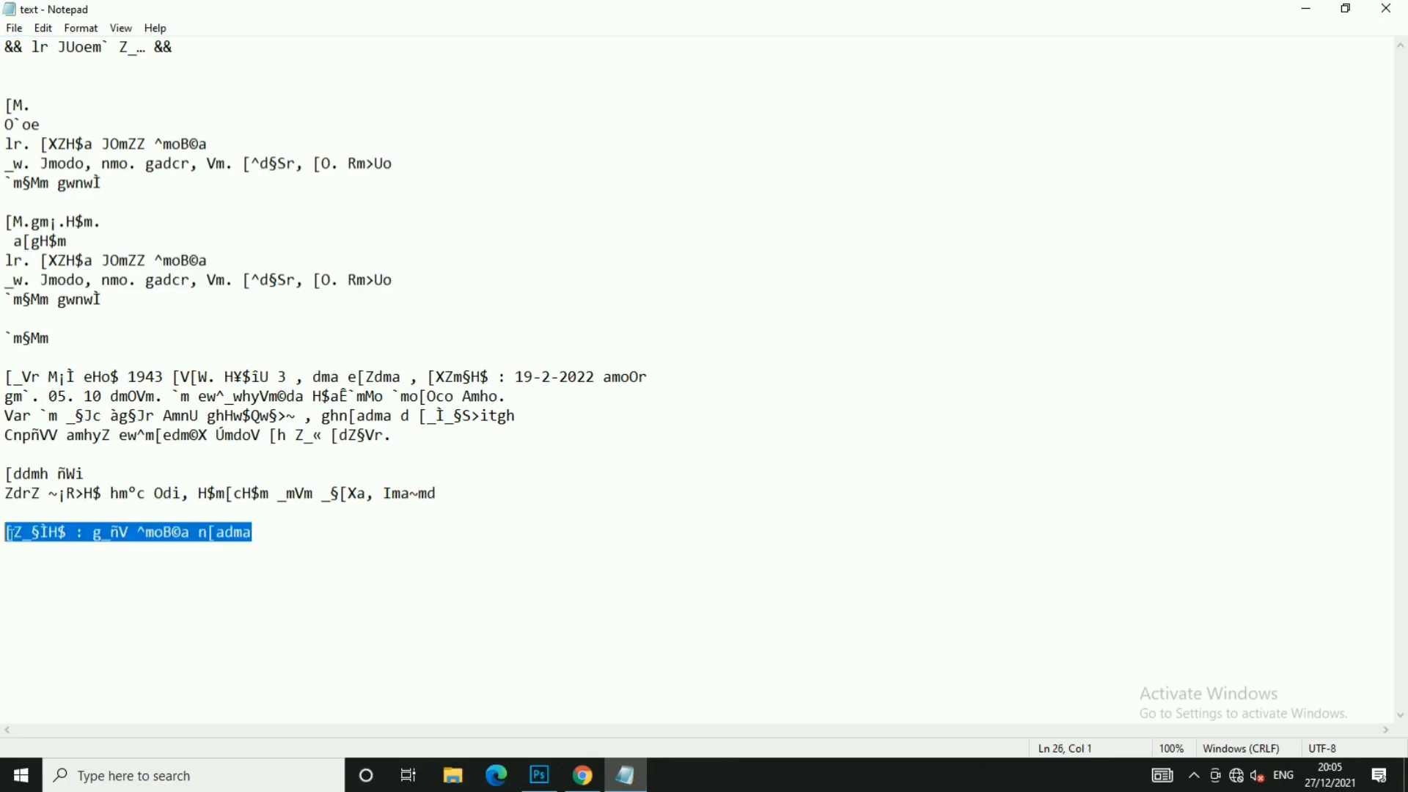
pyautogui.hotkey('alt', 'Tab')
pyautogui.doubleClick(690, 503)
pyautogui.hotkey('ctrl', 'a')
pyautogui.hotkey('ctrl', 'v')
pyautogui.hotkey('ctrl', 'Return')
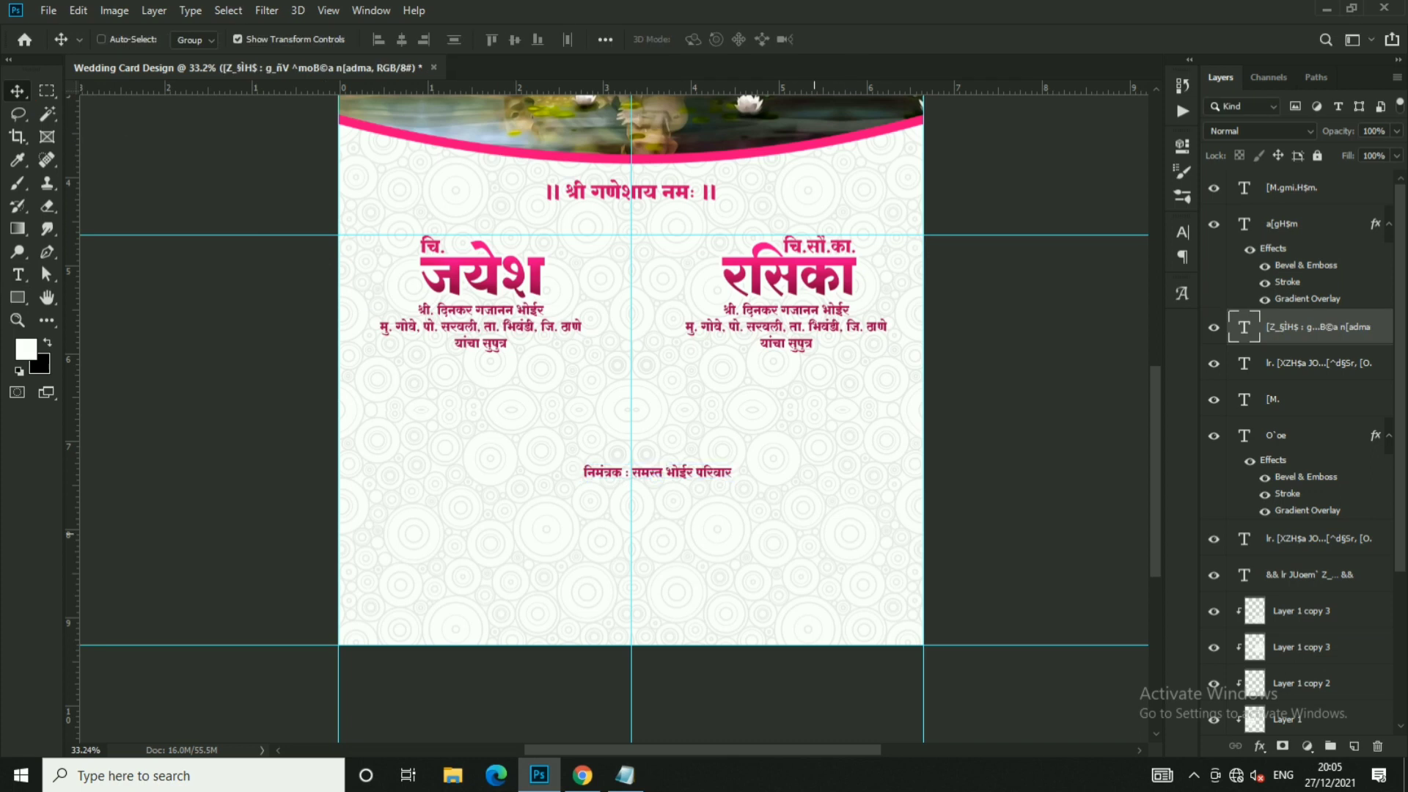
pyautogui.moveTo(761, 556)
pyautogui.mouseDown()
pyautogui.moveTo(763, 570)
pyautogui.moveTo(755, 550)
pyautogui.mouseUp()
# - Add the venue heading line from the wording notes above the footer line
pyautogui.hotkey('alt', 'Tab')
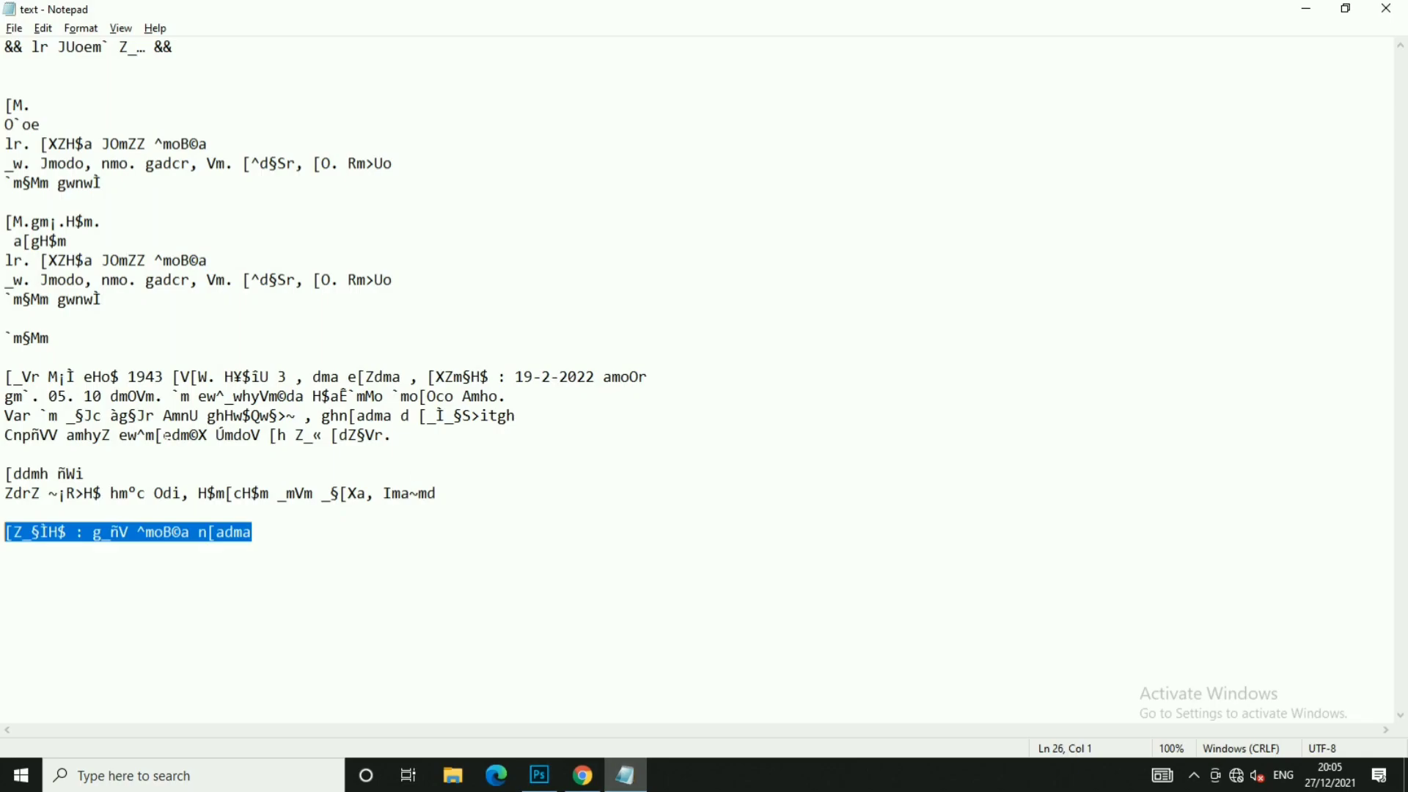
pyautogui.moveTo(5, 473); pyautogui.dragTo(383, 493)
pyautogui.click(67, 474)
pyautogui.hotkey('ctrl', 'c')
pyautogui.hotkey('alt', 'Tab')
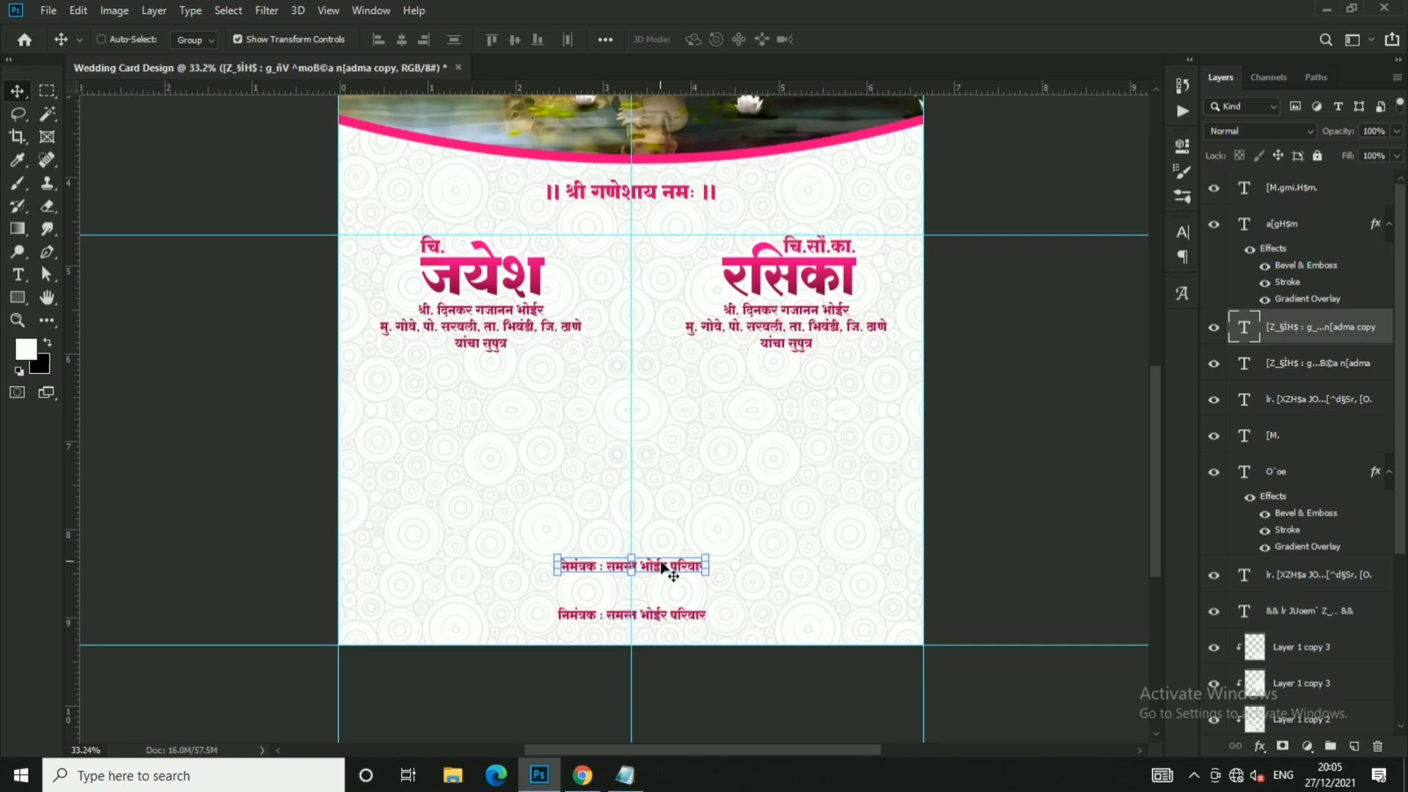
pyautogui.doubleClick(669, 569)
pyautogui.hotkey('ctrl', 'a')
pyautogui.hotkey('ctrl', 'v')
pyautogui.click(16, 91)
pyautogui.scroll(2, 680, 584)
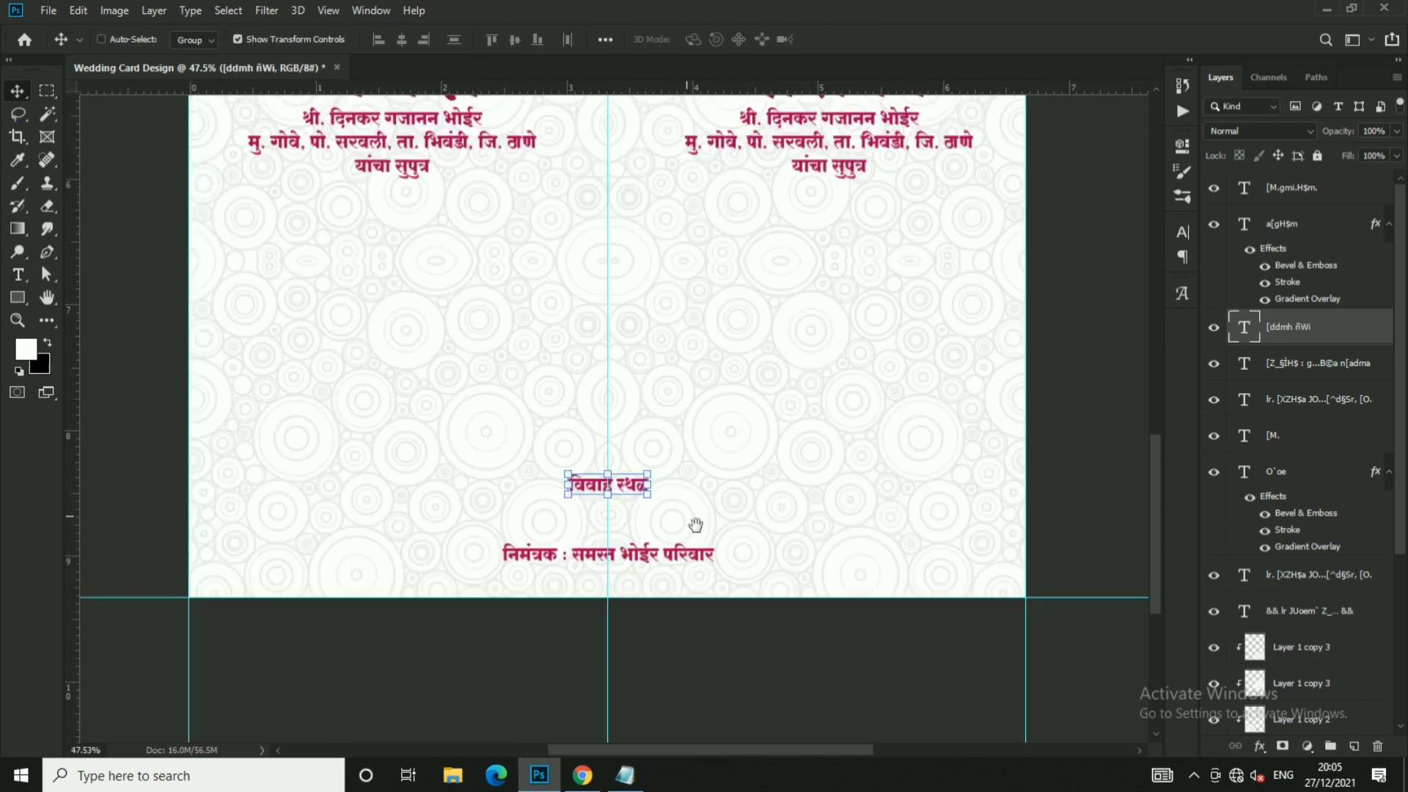
pyautogui.doubleClick(640, 462)
# - Add the venue address line beneath the venue heading
pyautogui.hotkey('alt', 'Tab')
pyautogui.press('Down')
pyautogui.hotkey('shift', 'End')
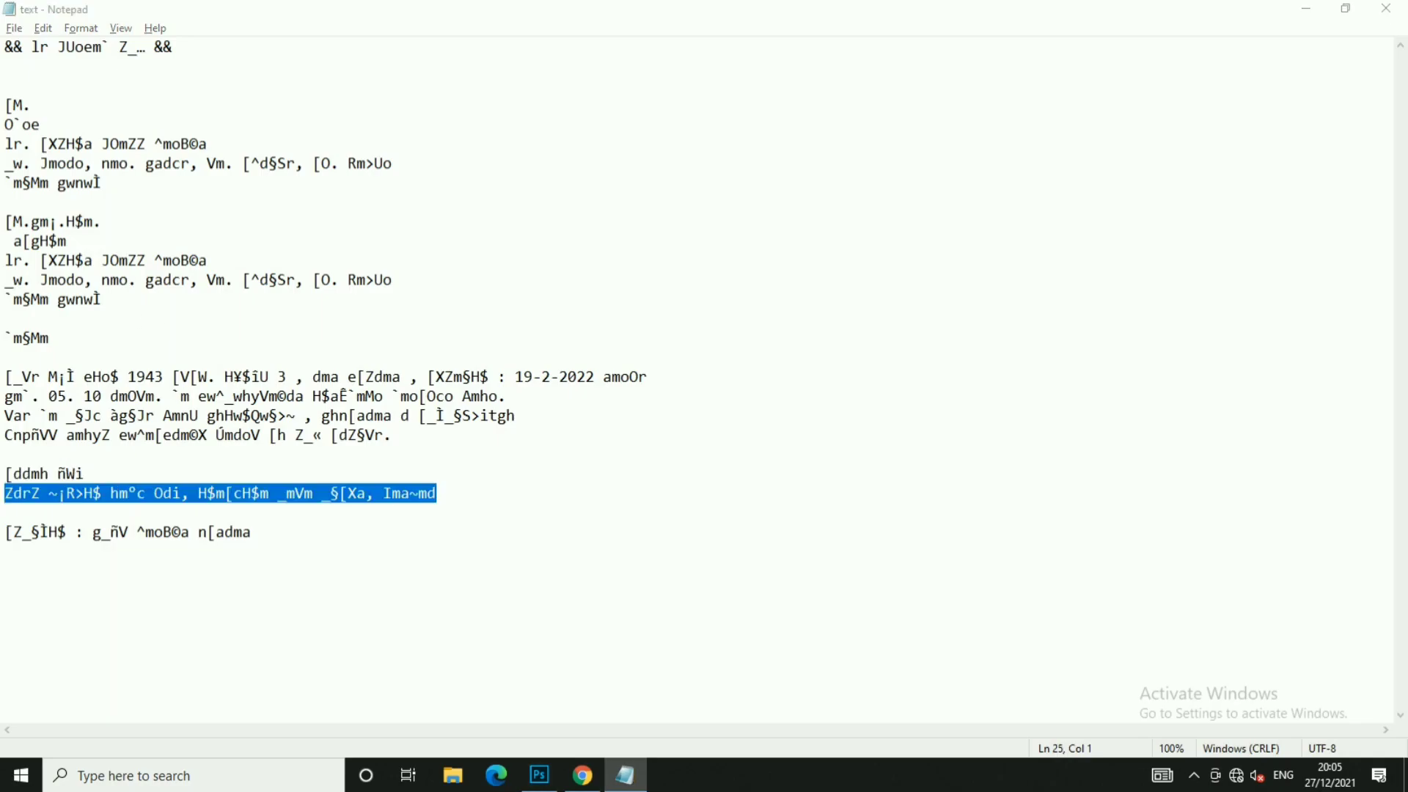
pyautogui.hotkey('ctrl', 'c')
pyautogui.hotkey('alt', 'Tab')
pyautogui.hotkey('ctrl', 'a')
pyautogui.hotkey('ctrl', 'v')
pyautogui.hotkey('ctrl', 'Return')
pyautogui.press('v')
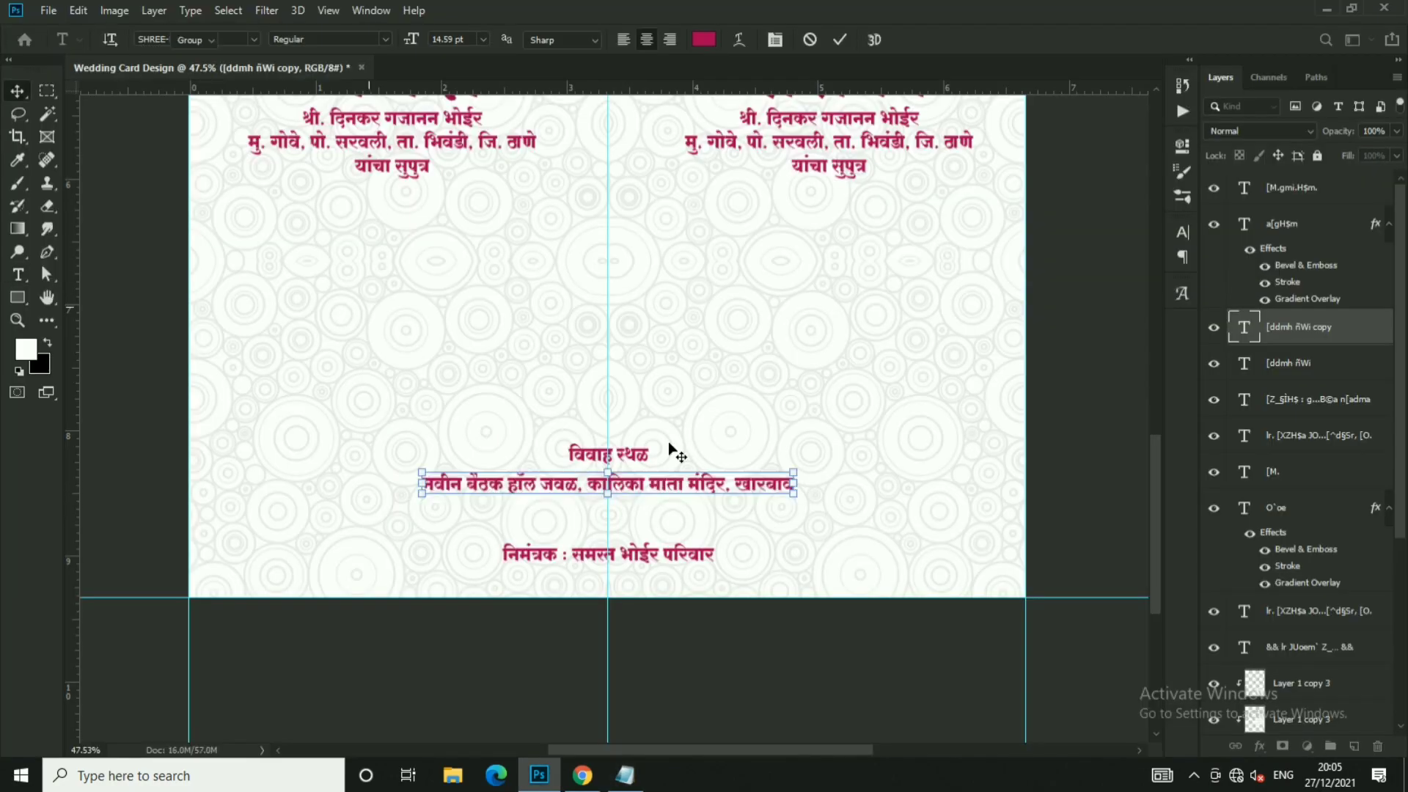
pyautogui.moveTo(584, 449); pyautogui.dragTo(687, 450)
# - Duplicate the venue address line higher up the card
pyautogui.scroll(-3, 728, 332)
pyautogui.scroll(3, 727, 333)
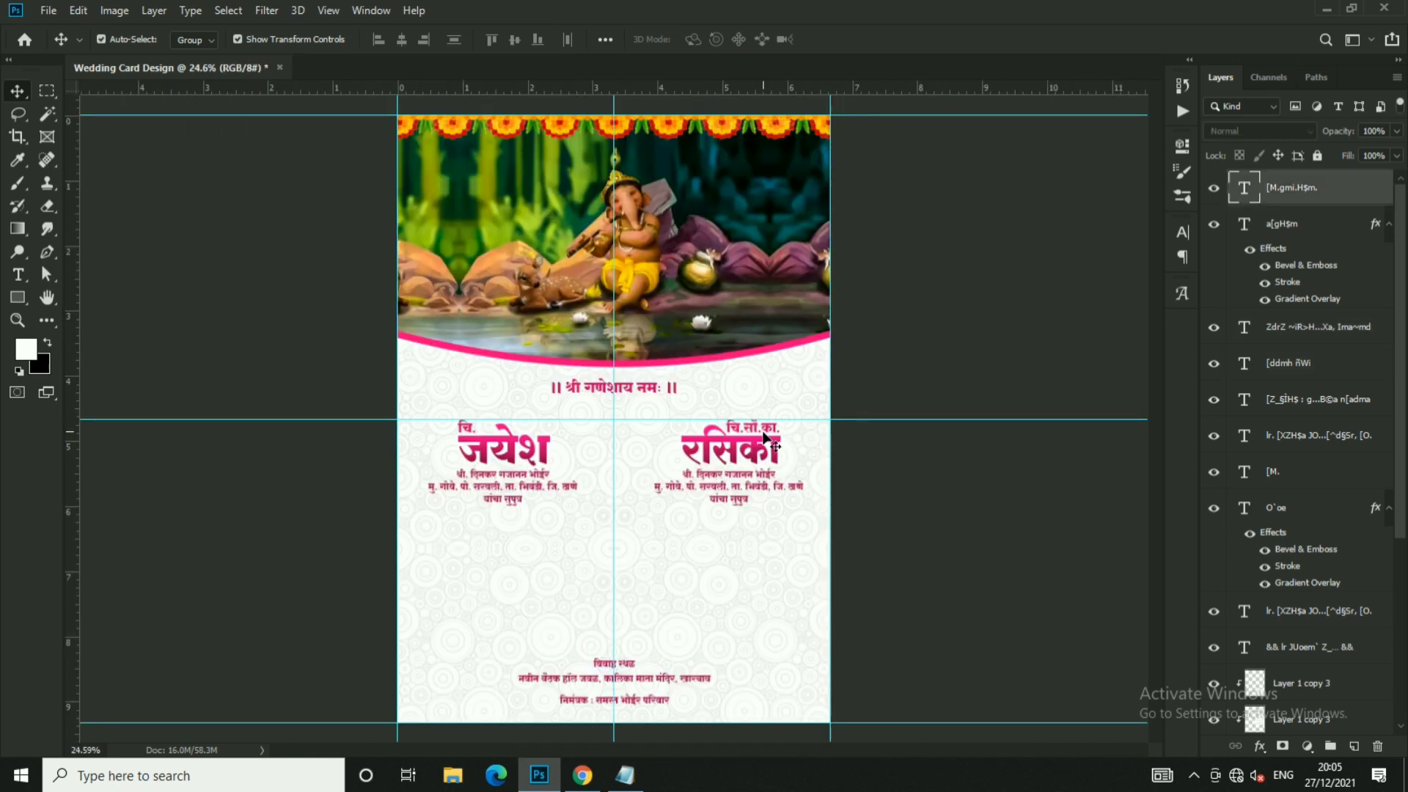
pyautogui.scroll(1, 728, 332)
pyautogui.keyDown('ctrl'); pyautogui.click(715, 313); pyautogui.keyUp('ctrl')
pyautogui.keyDown('ctrl'); pyautogui.click(628, 566); pyautogui.keyUp('ctrl')
pyautogui.moveTo(628, 565); pyautogui.dragTo(629, 465)
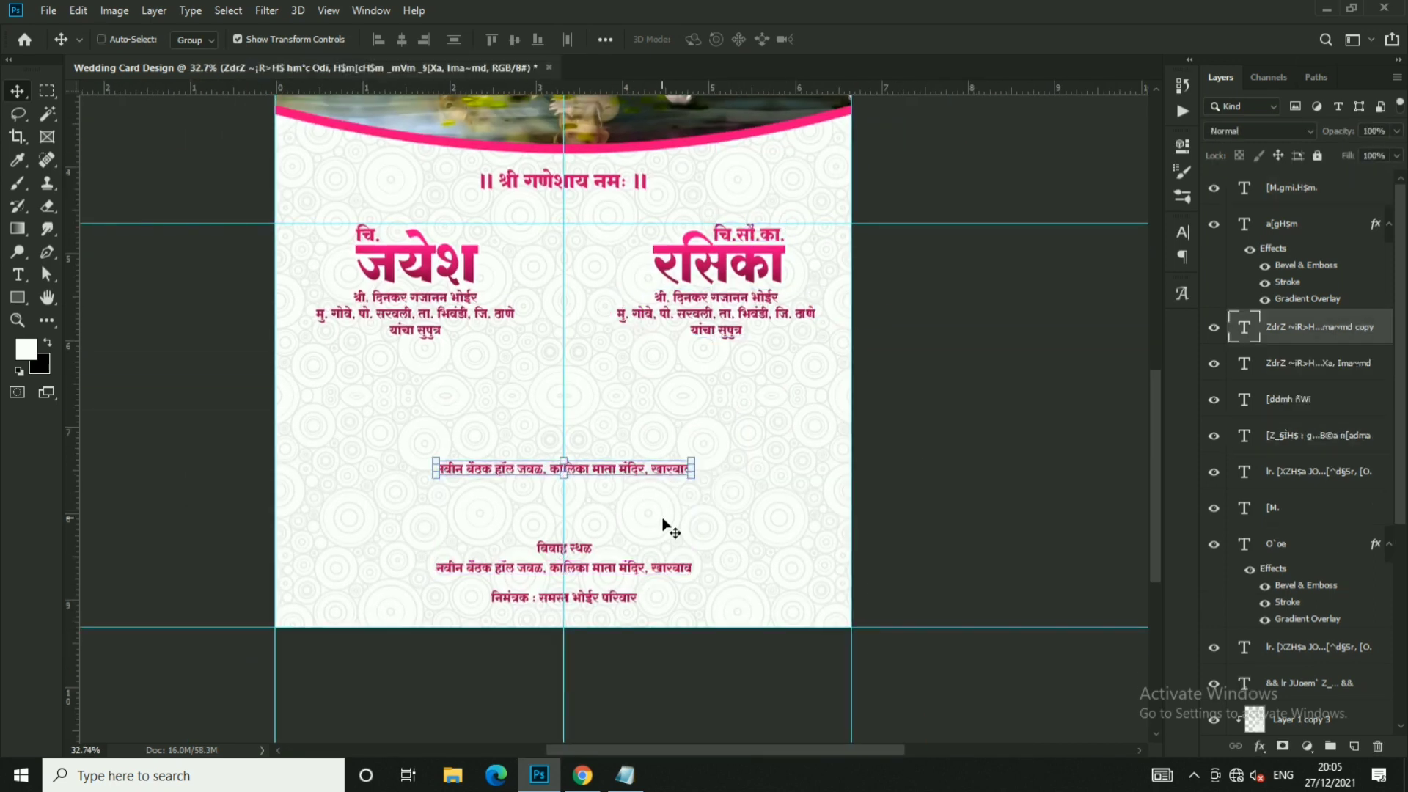
# - Fill the duplicated line with the four-line wedding date-and-time invitation paragraph
pyautogui.hotkey('alt', 'Tab')
pyautogui.press('Up')
pyautogui.press('Up')
pyautogui.press('Up')
pyautogui.press('Home')
pyautogui.hotkey('shift', 'Down')
pyautogui.hotkey('shift', 'Down')
pyautogui.hotkey('shift', 'Down')
pyautogui.hotkey('shift', 'End')
pyautogui.hotkey('ctrl', 'c')
pyautogui.hotkey('alt', 'Tab')
pyautogui.doubleClick(613, 470)
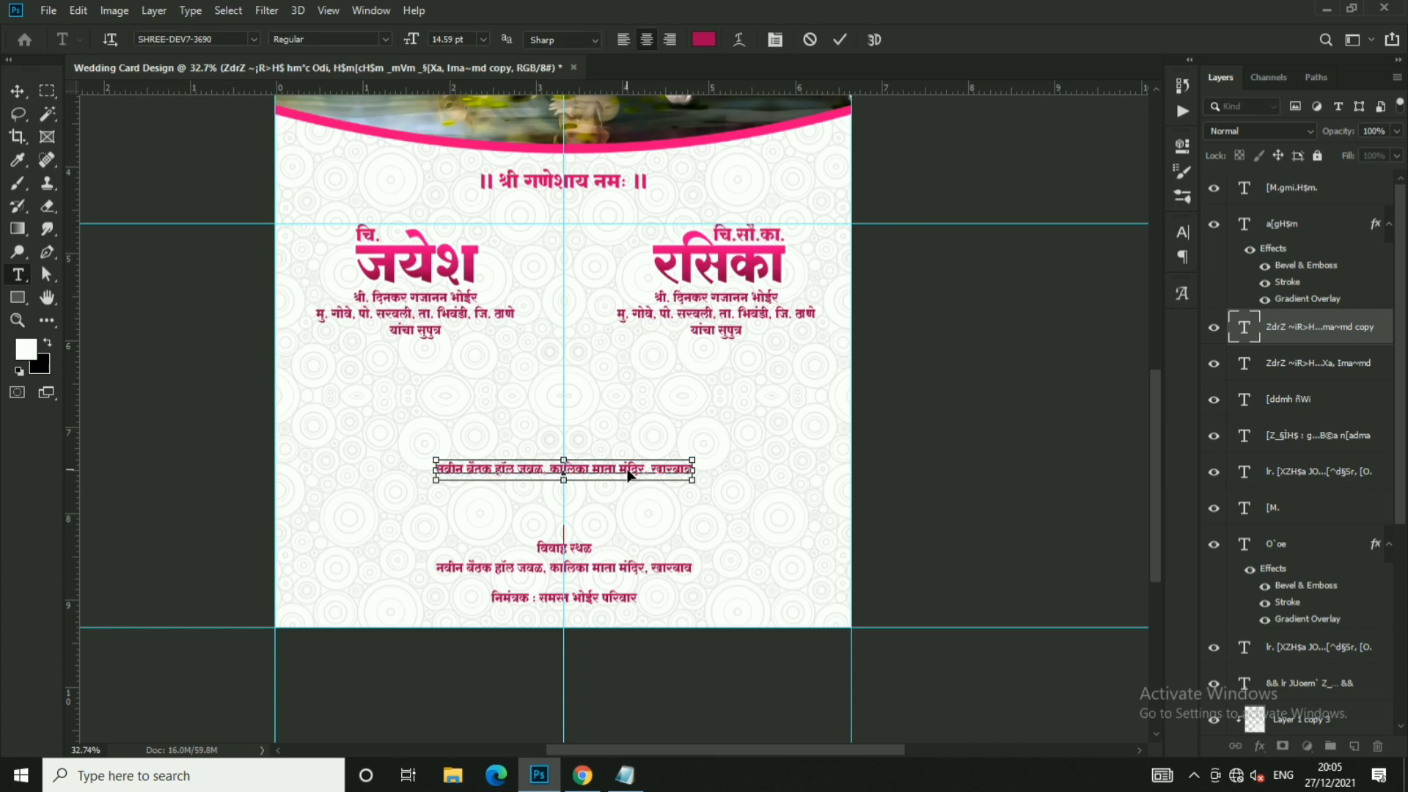
pyautogui.hotkey('ctrl', 'v')
pyautogui.hotkey('ctrl', 'a')
pyautogui.hotkey('ctrl', 'Return')
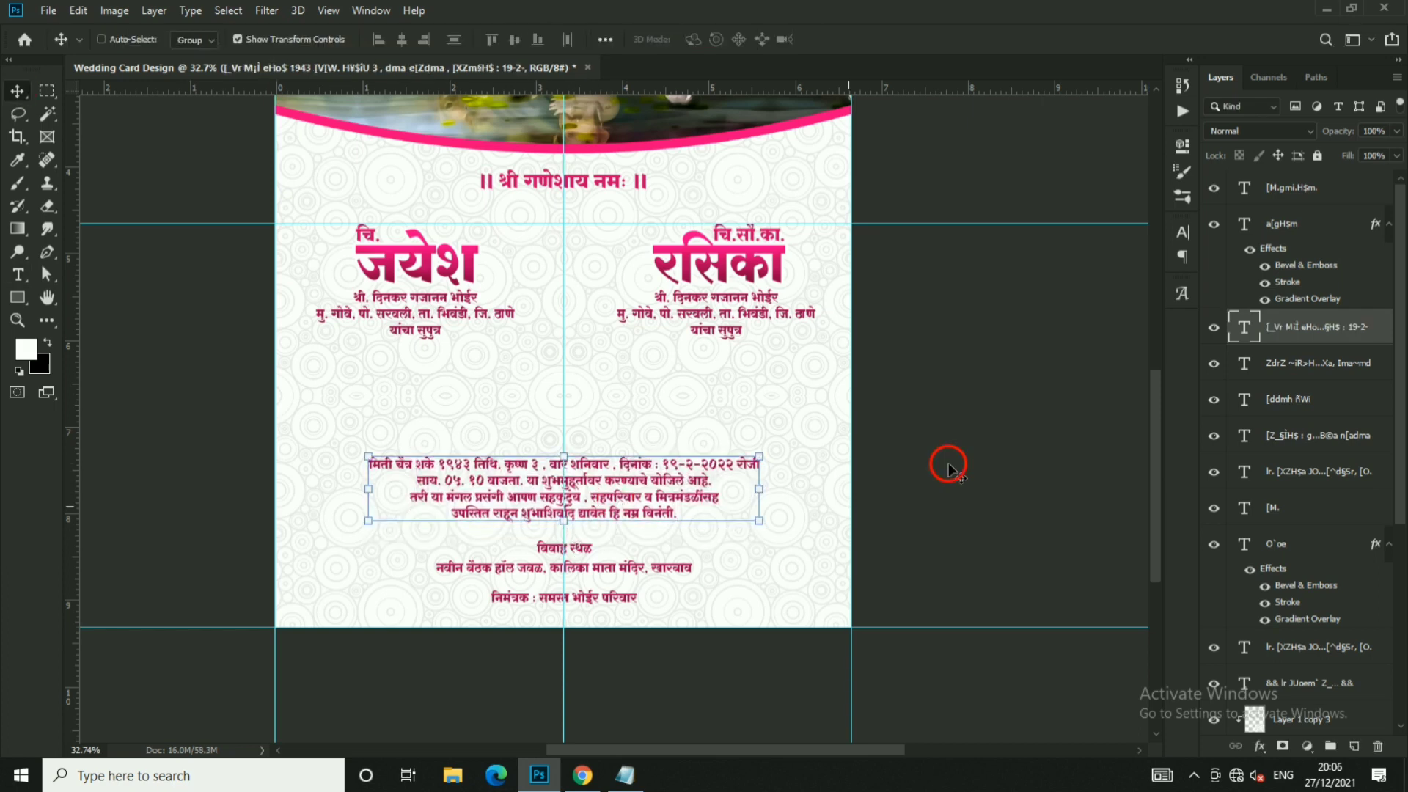
# - Add the word यांचा in the centre between the two families
pyautogui.hotkey('alt', 'Tab')
pyautogui.moveTo(49, 338); pyautogui.dragTo(6, 338)
pyautogui.hotkey('ctrl', 'c')
pyautogui.hotkey('alt', 'Tab')
pyautogui.doubleClick(564, 352)
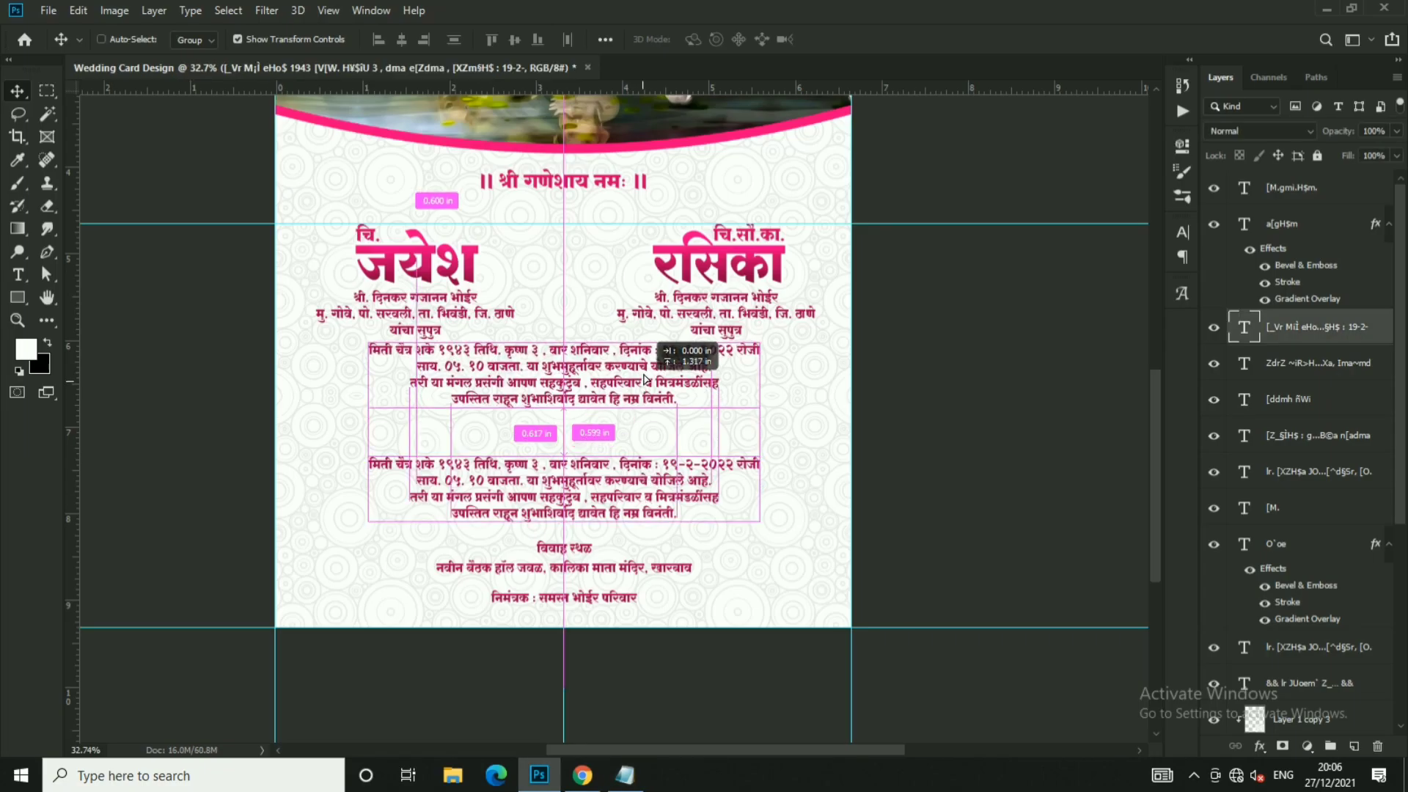
pyautogui.hotkey('ctrl', 'a')
pyautogui.hotkey('ctrl', 'v')
pyautogui.hotkey('ctrl', 'a')
pyautogui.click(17, 91)
pyautogui.scroll(-1, 733, 381)
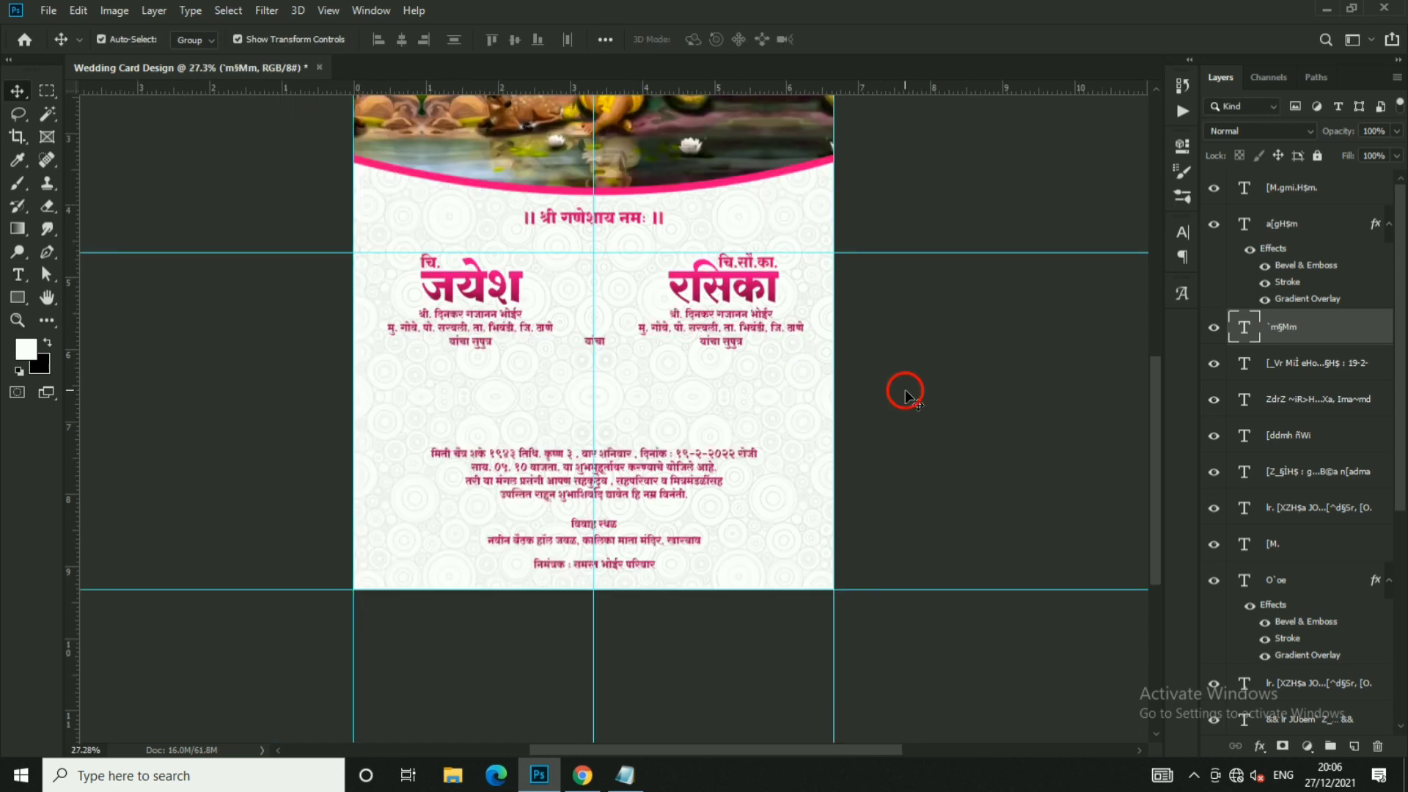
pyautogui.scroll(-1, 743, 365)
# - Open 24.png from F:\BANNER\SUTRA GRAPHICS\Wedding Card Design Material\Calligraphy
pyautogui.click(49, 10)
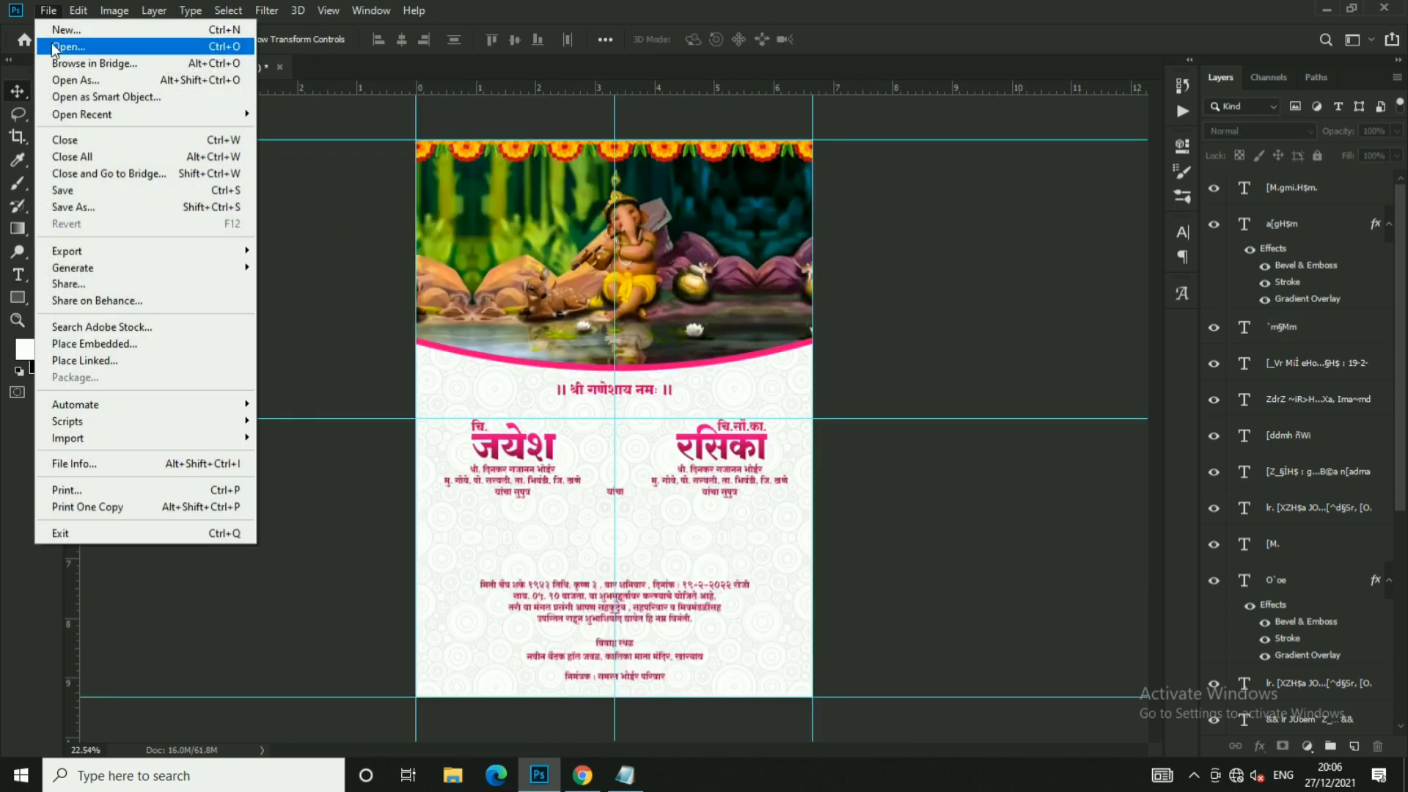
pyautogui.click(55, 46)
pyautogui.click(72, 372)
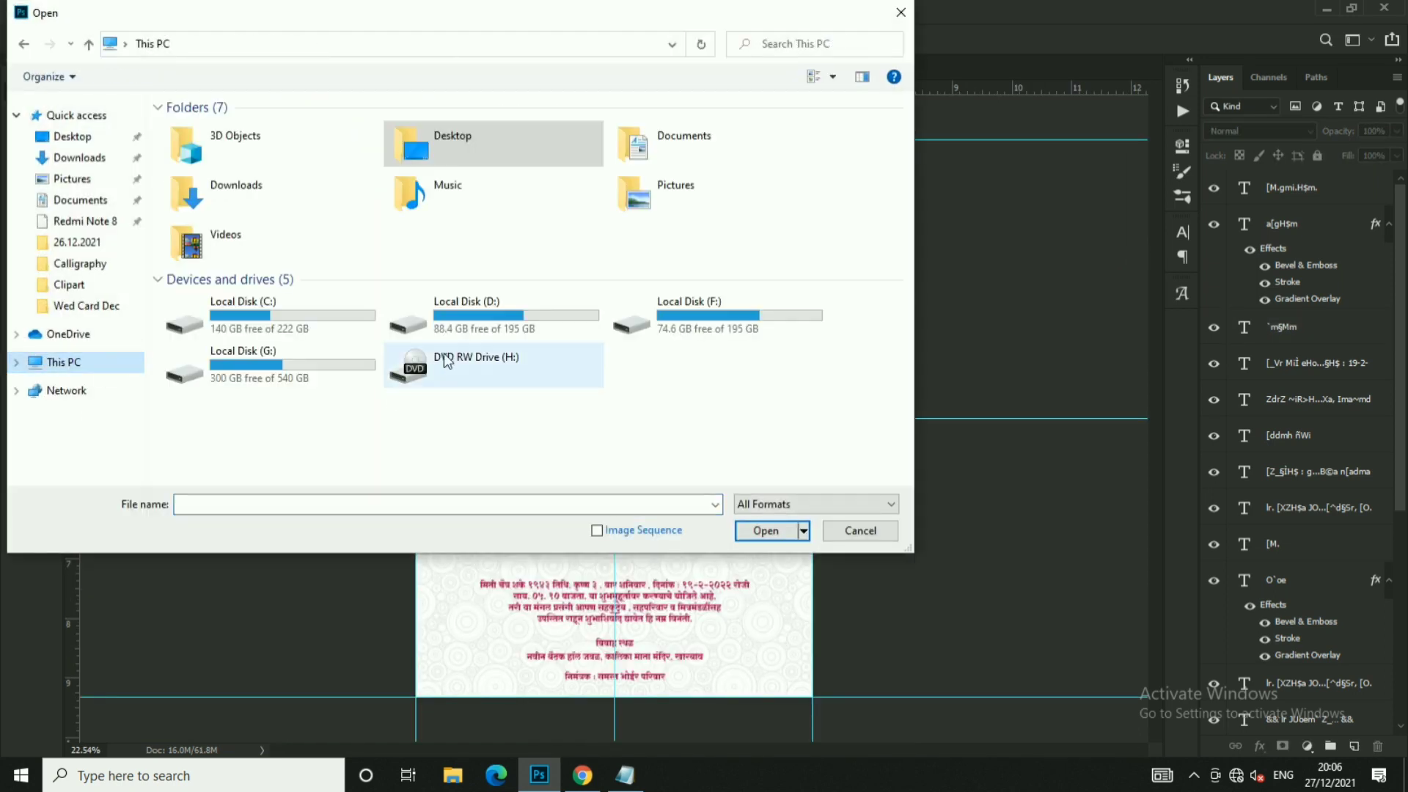
pyautogui.doubleClick(631, 322)
pyautogui.doubleClick(300, 143)
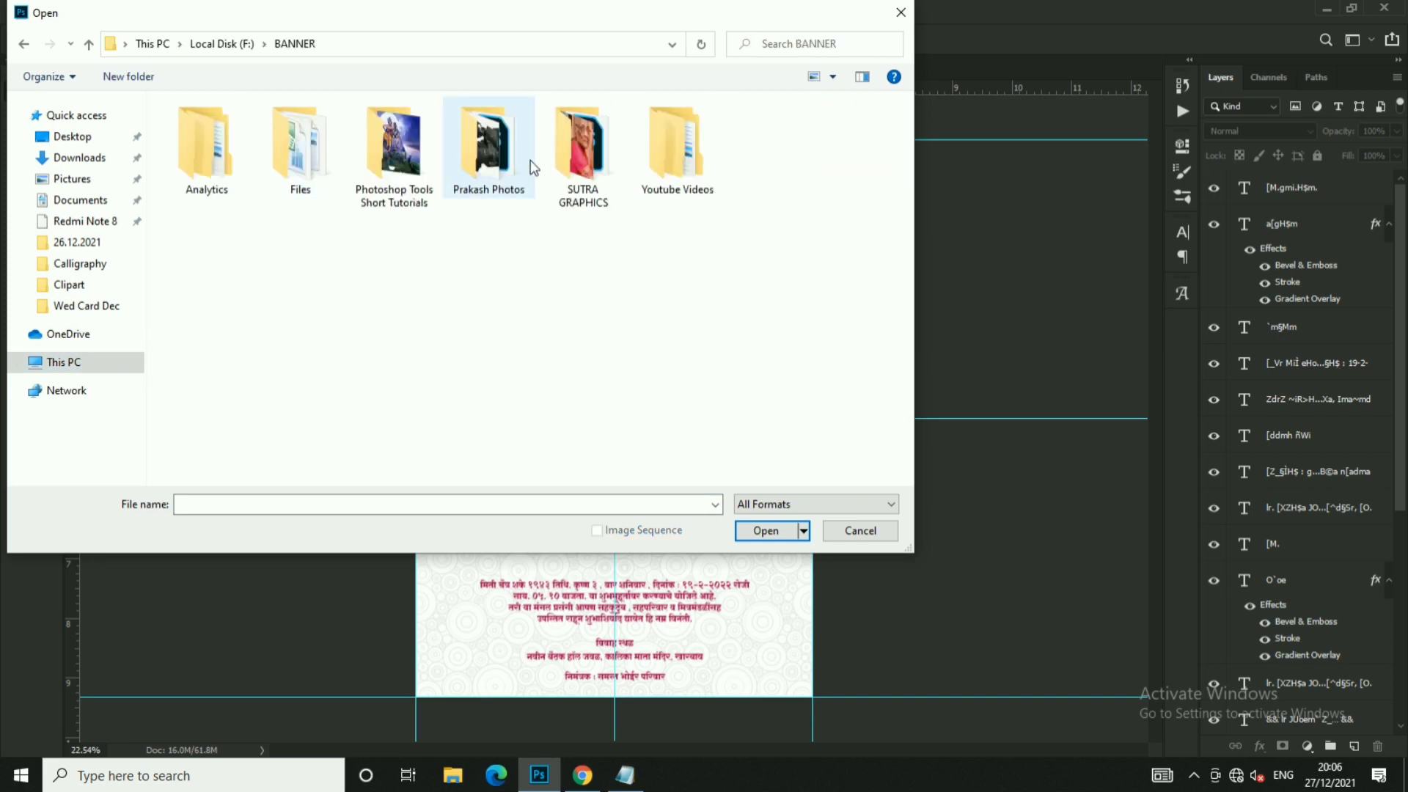
pyautogui.doubleClick(583, 147)
pyautogui.doubleClick(519, 330)
pyautogui.doubleClick(307, 171)
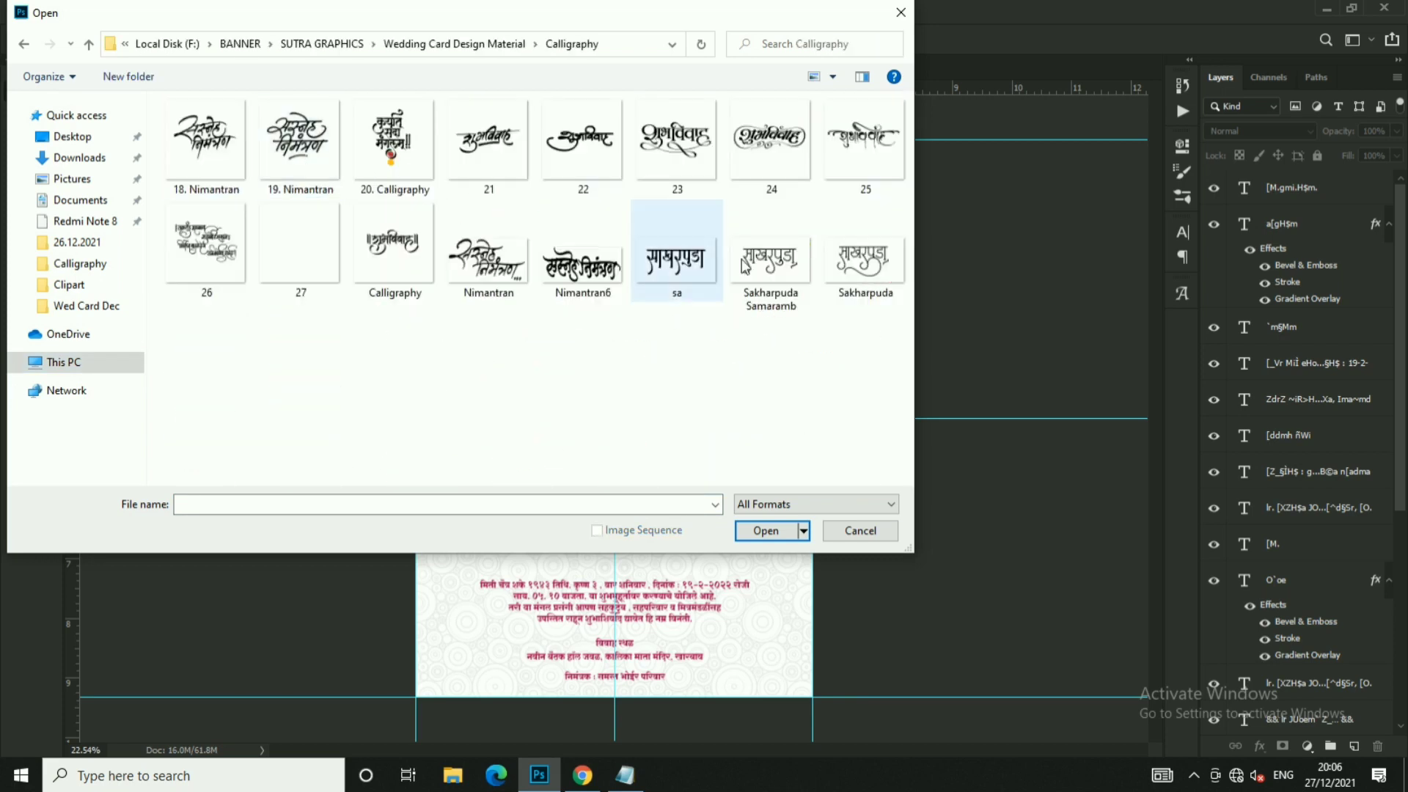
pyautogui.doubleClick(766, 183)
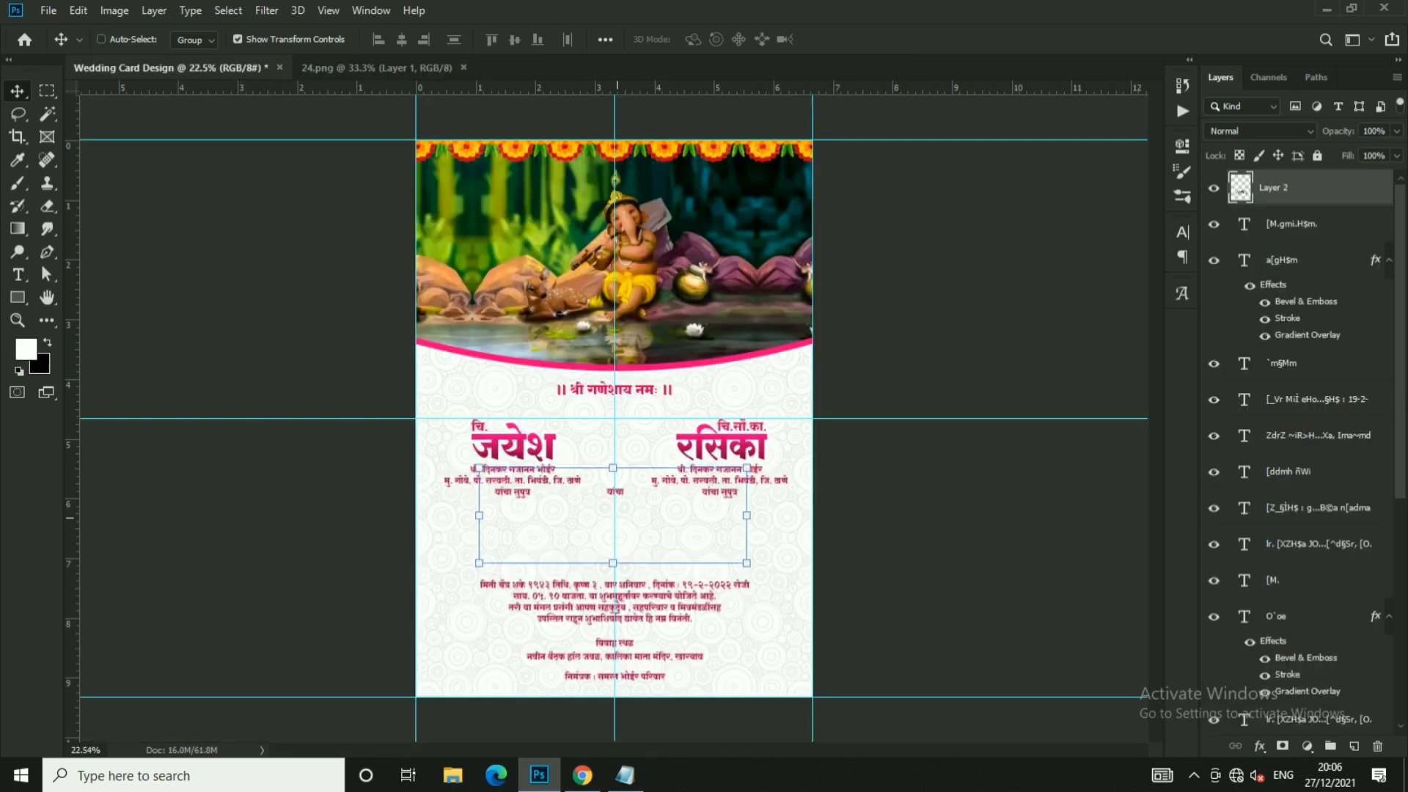
# - Bring the शुभविवाह calligraphy into the card, scaling and placing it below यांचा
pyautogui.moveTo(242, 76)
pyautogui.mouseDown()
pyautogui.moveTo(631, 528)
pyautogui.moveTo(612, 435)
pyautogui.mouseUp()
pyautogui.scroll(3, 574, 486)
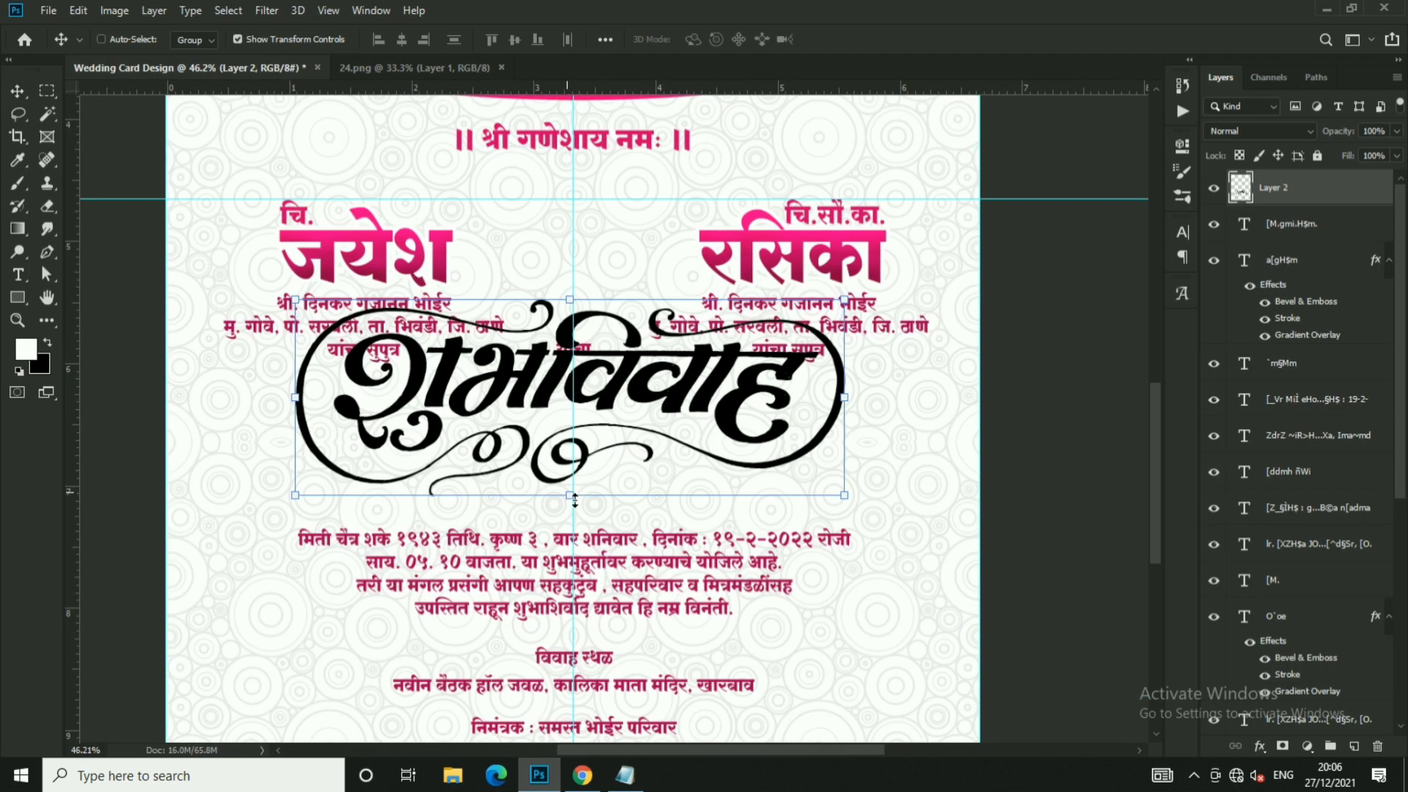
pyautogui.moveTo(575, 501); pyautogui.dragTo(574, 524)
pyautogui.moveTo(845, 301)
pyautogui.mouseDown()
pyautogui.moveTo(849, 312)
pyautogui.moveTo(701, 360)
pyautogui.mouseUp()
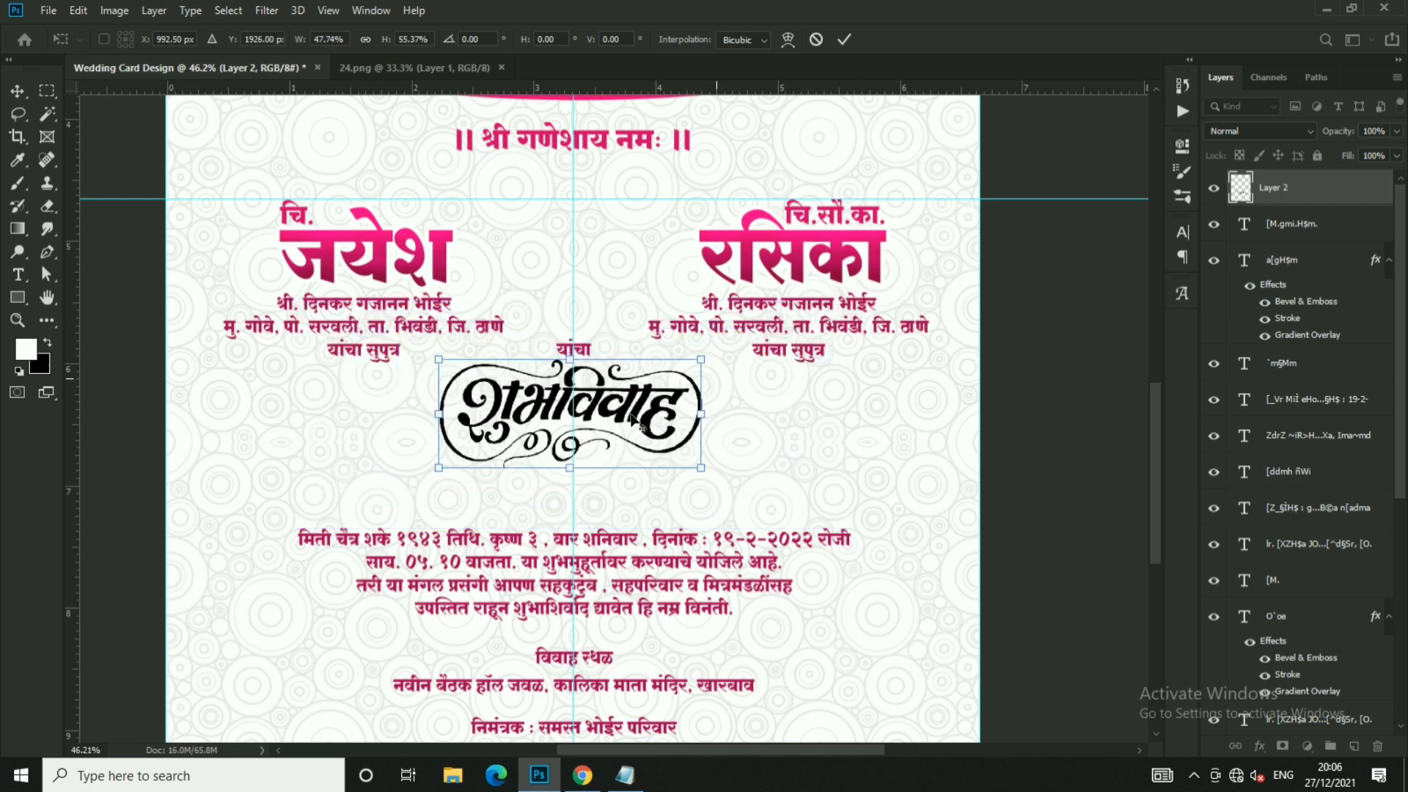
pyautogui.moveTo(633, 419); pyautogui.dragTo(634, 425)
pyautogui.press('Return')
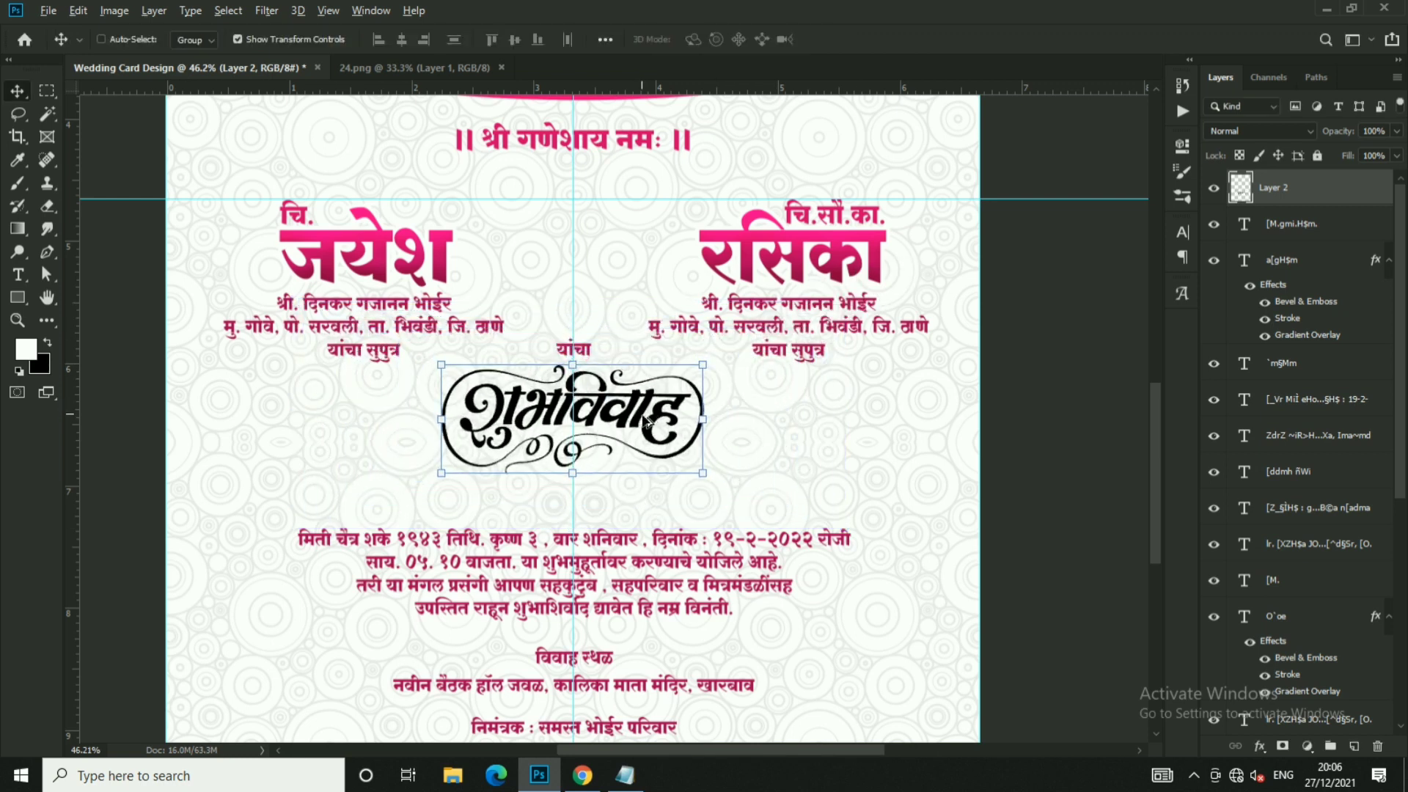
# - Fine-tune the calligraphy's size with Free Transform, shrinking then slightly enlarging it
pyautogui.scroll(-1, 645, 420)
pyautogui.hotkey('ctrl', 't')
pyautogui.moveTo(688, 376); pyautogui.dragTo(700, 389)
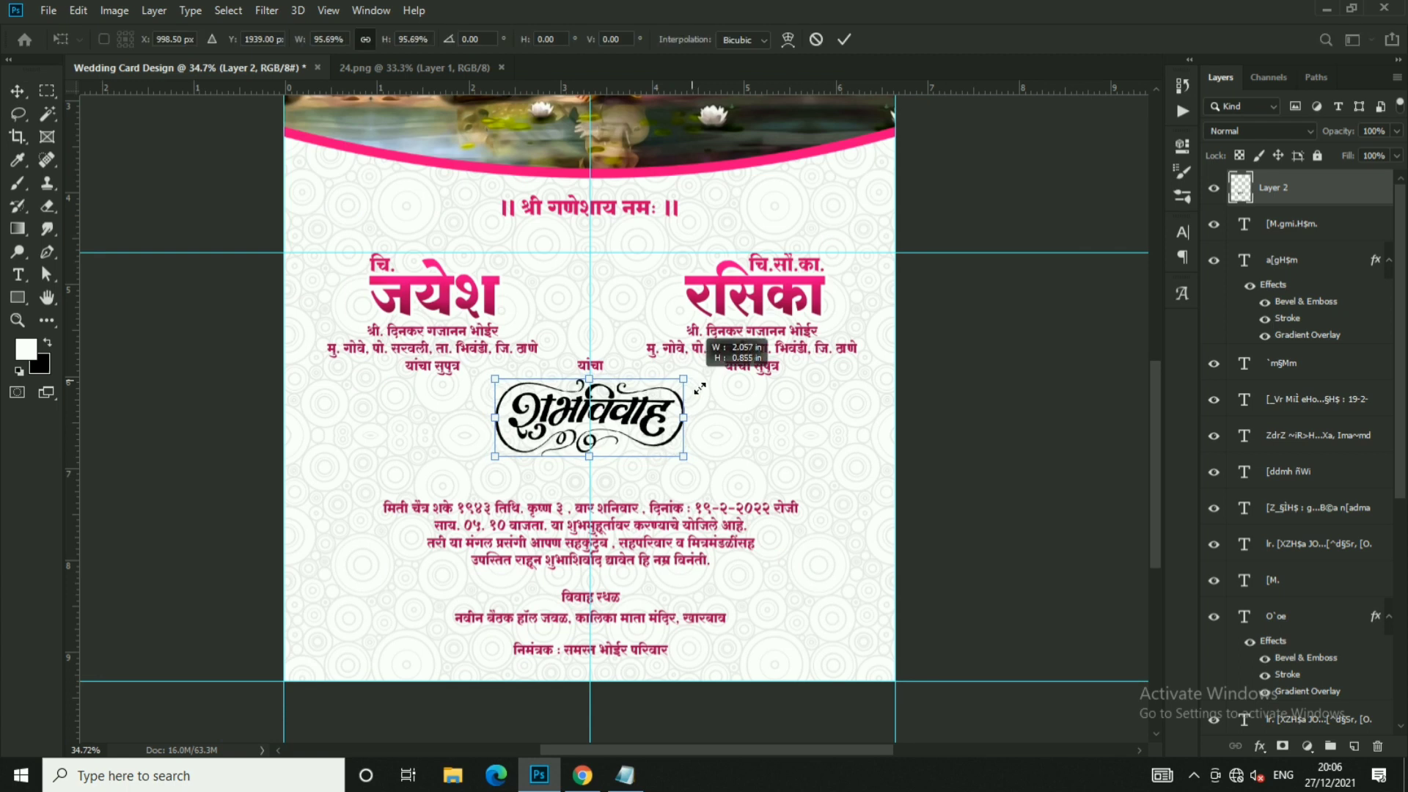
pyautogui.press('Return')
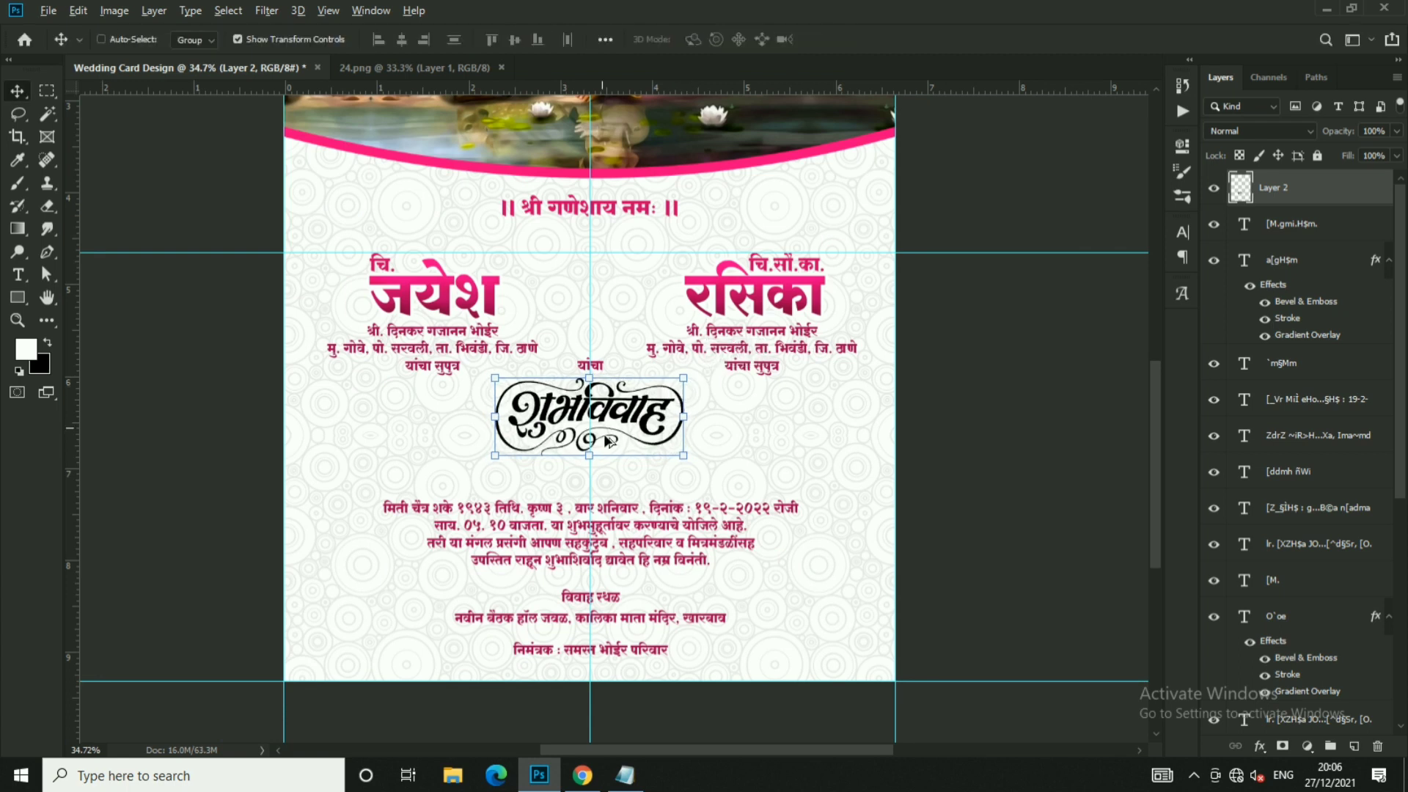
pyautogui.scroll(1, 608, 441)
pyautogui.moveTo(715, 366); pyautogui.dragTo(725, 355)
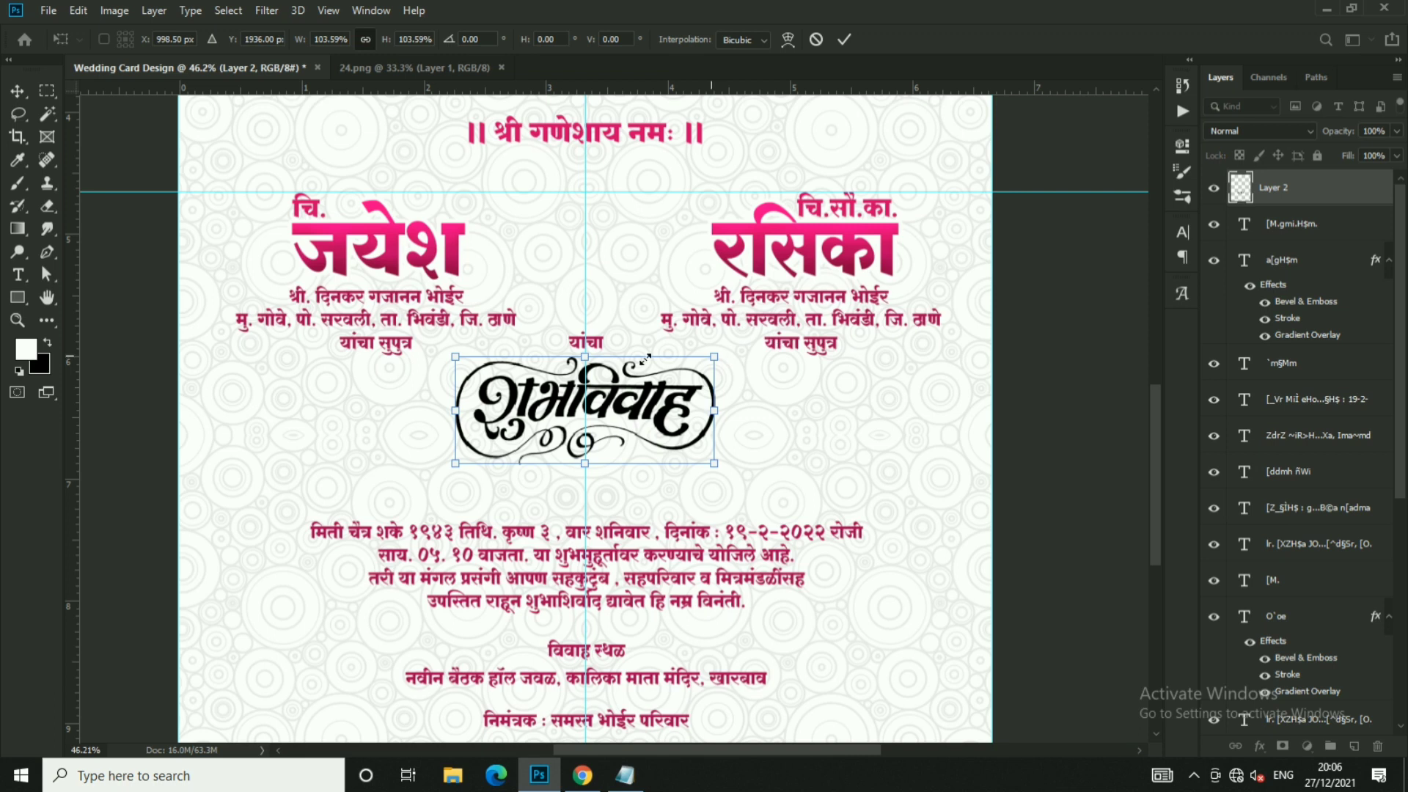
pyautogui.press('Return')
pyautogui.scroll(1, 655, 428)
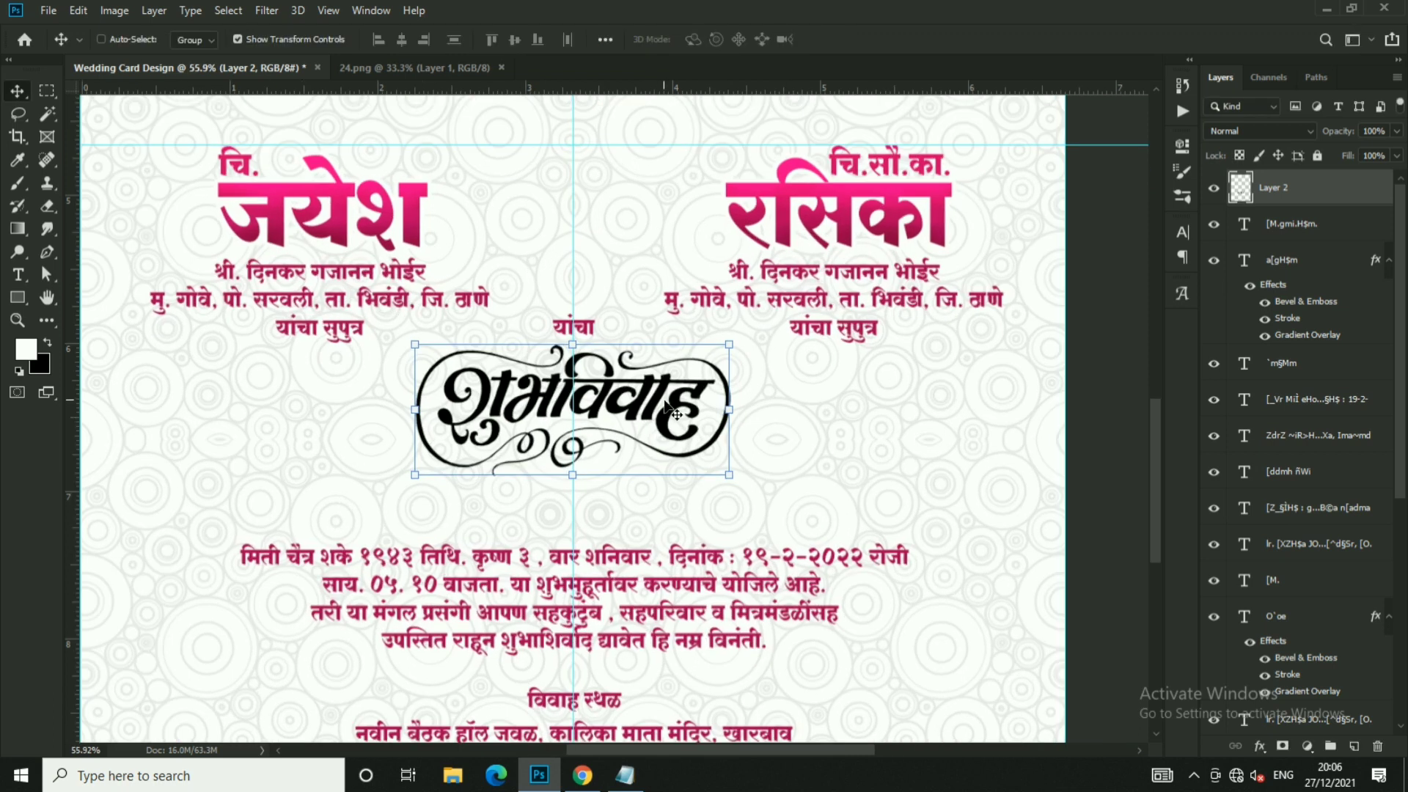
# - Give Layer 2 a pink Gradient Overlay and a 10 px white outside Stroke
pyautogui.rightClick(1346, 197)
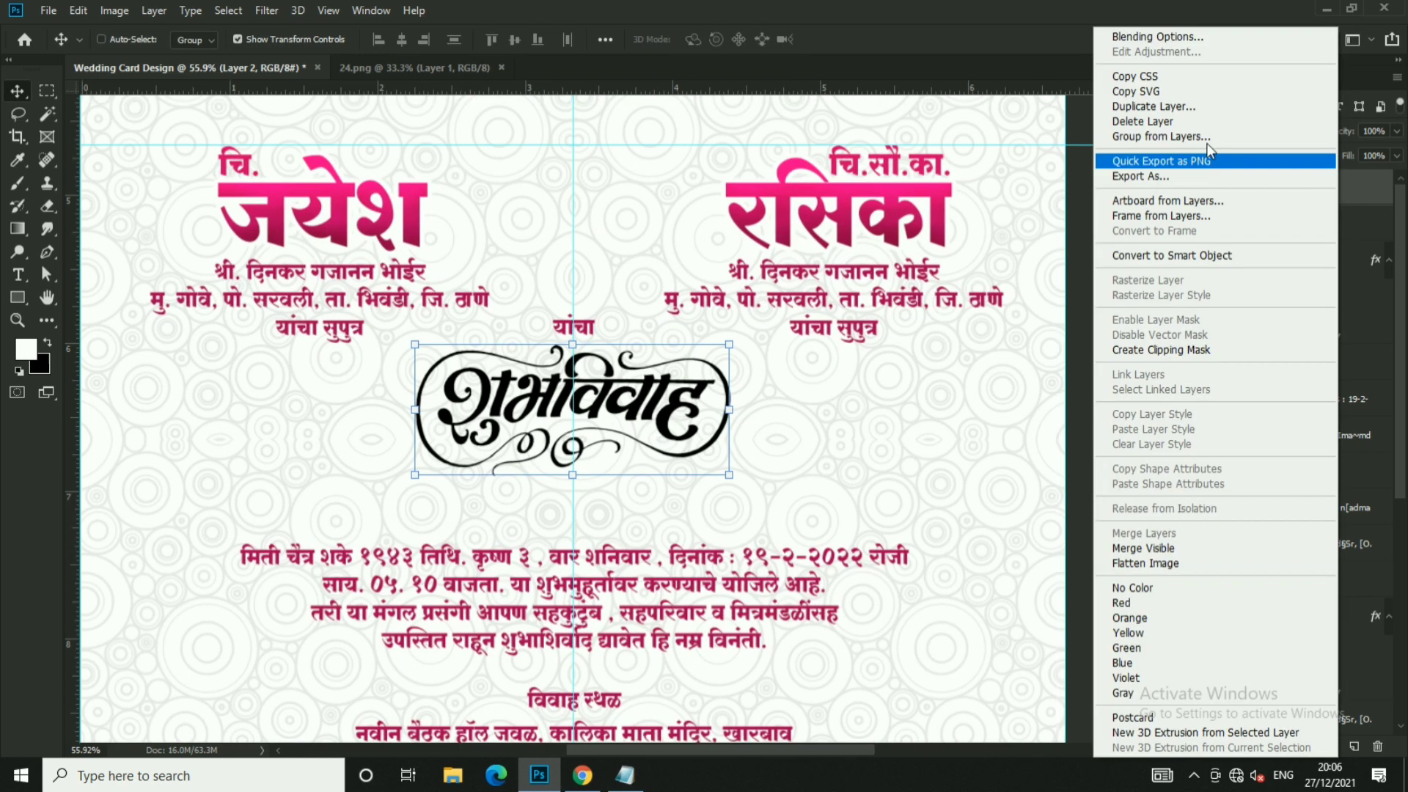
pyautogui.click(1158, 38)
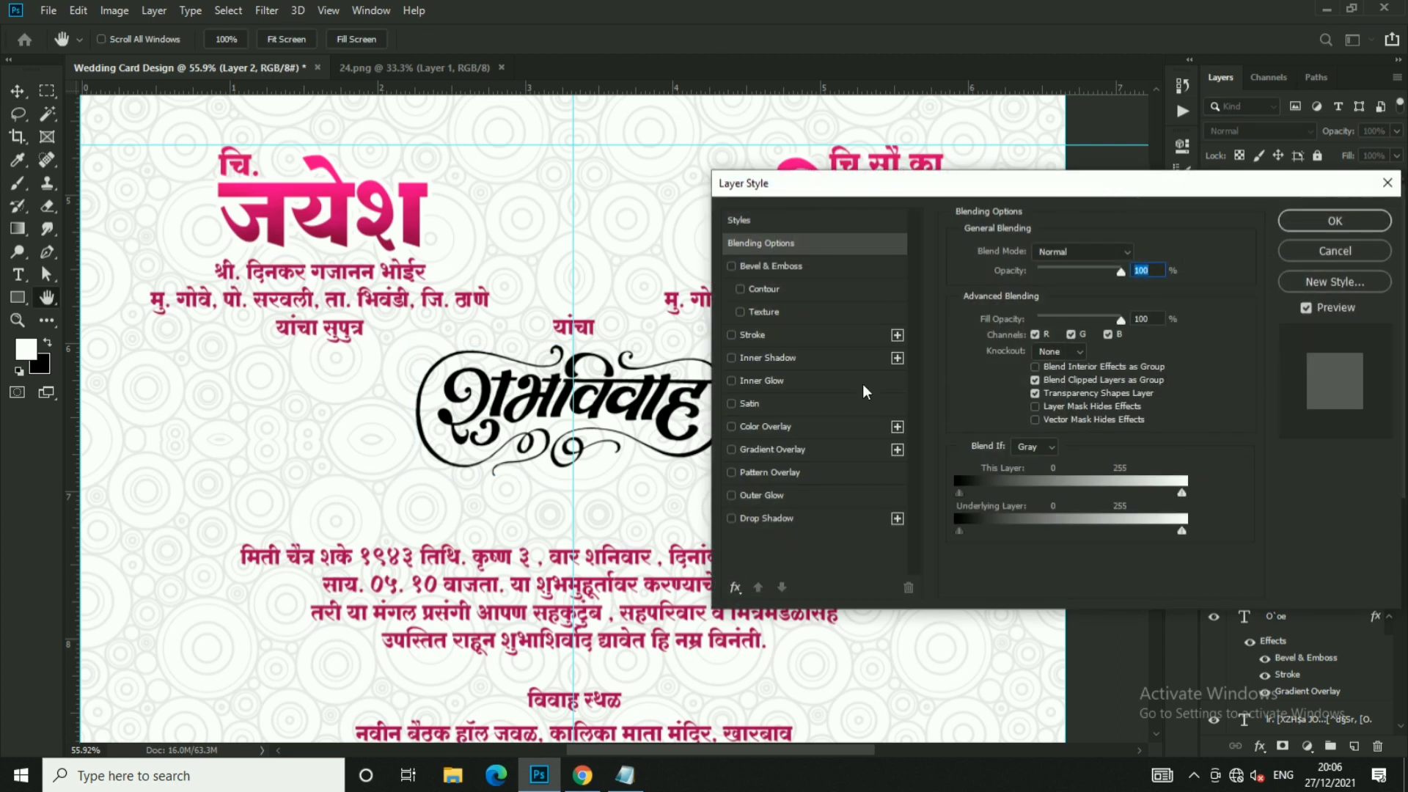
pyautogui.click(786, 449)
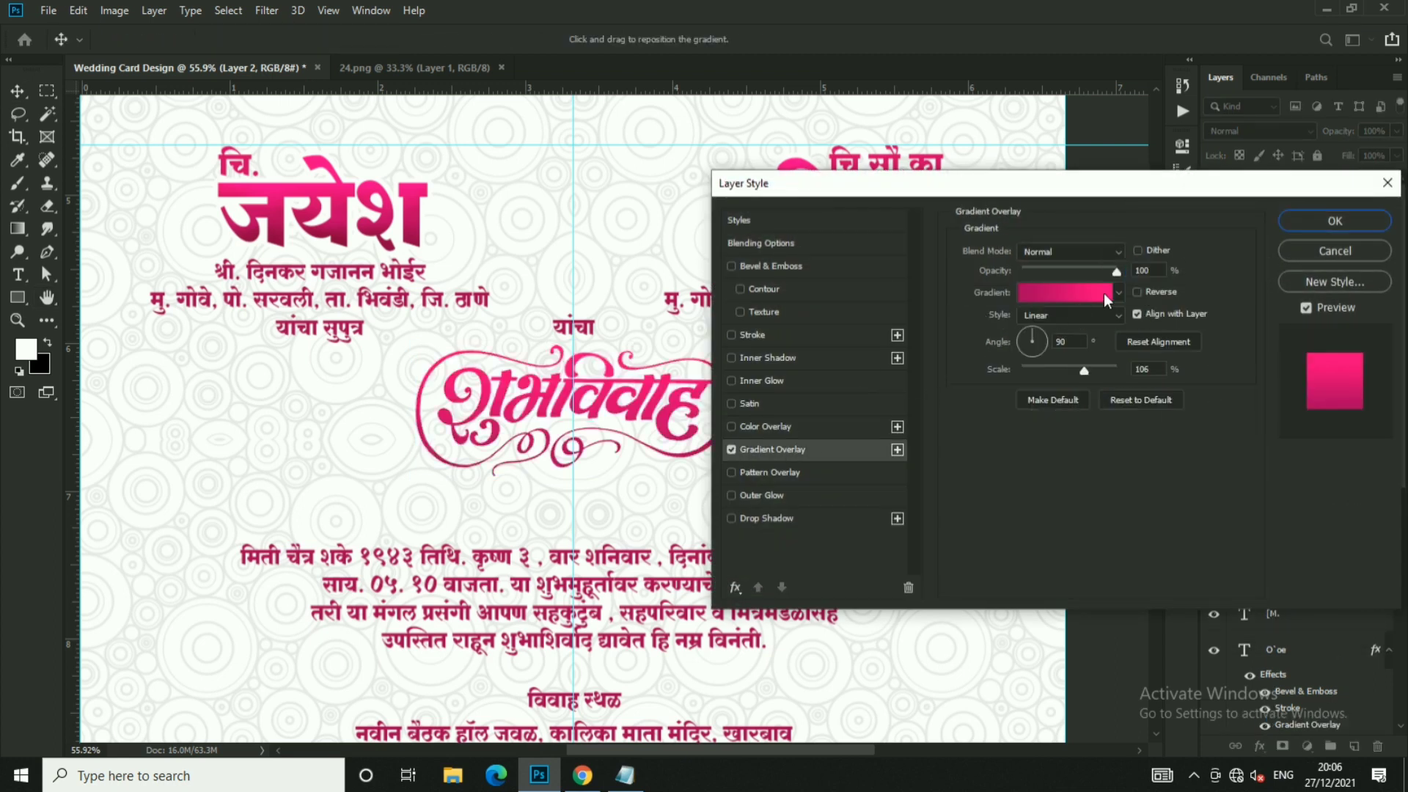
pyautogui.click(762, 334)
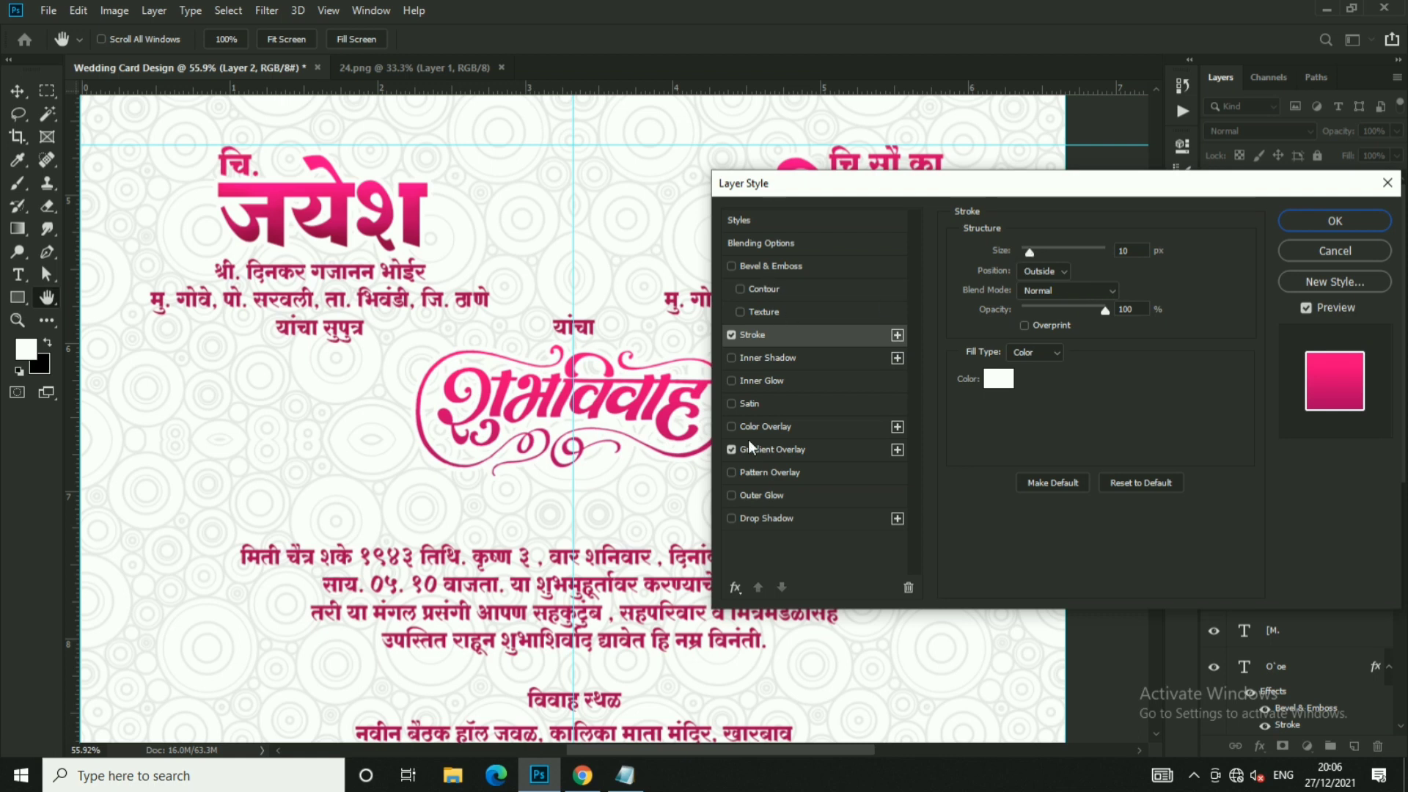
# - Add Bevel & Emboss to the pink शुभविवाह title and nudge यांचा up slightly
pyautogui.click(760, 267)
pyautogui.press('Return')
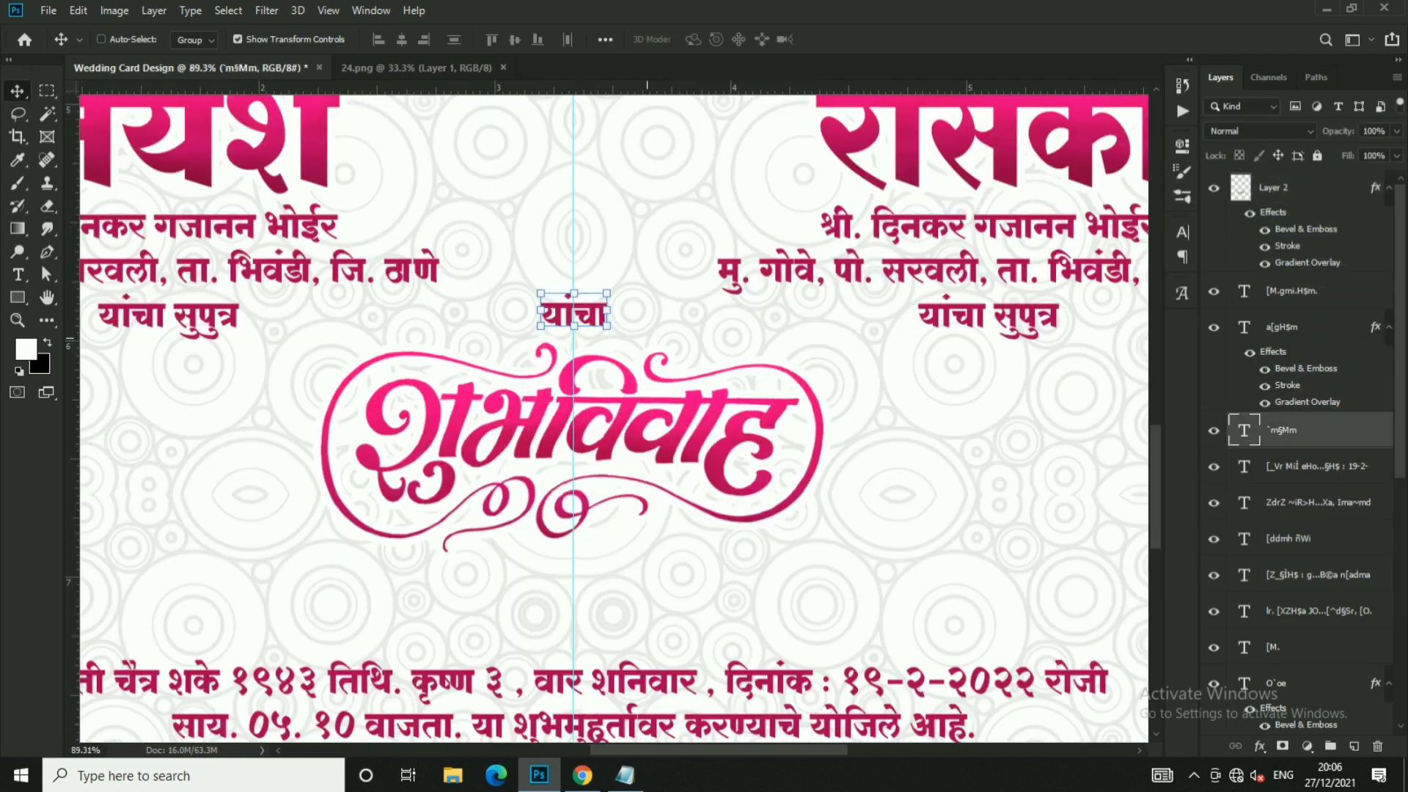
pyautogui.moveTo(648, 312); pyautogui.dragTo(649, 314)
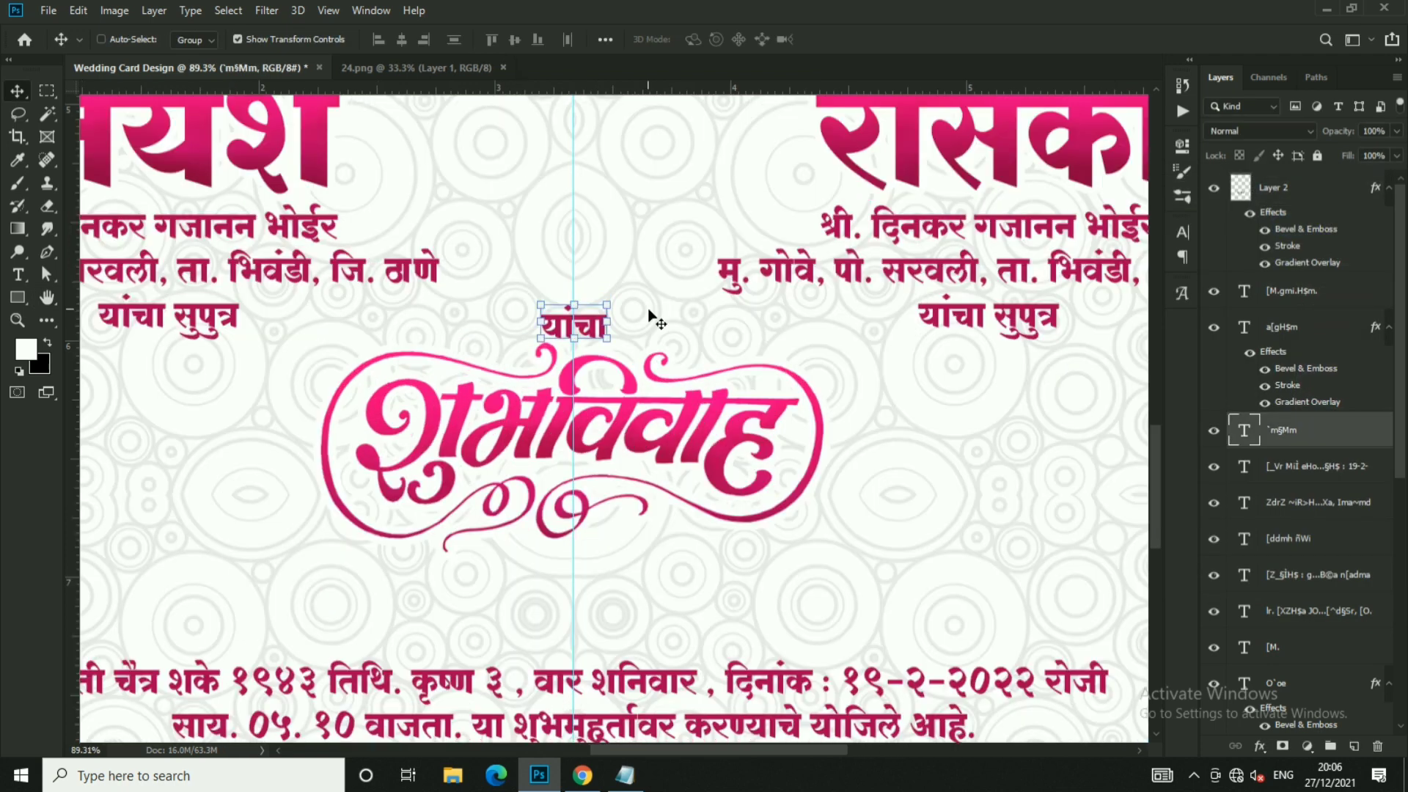
pyautogui.press('Up')
pyautogui.press('Up')
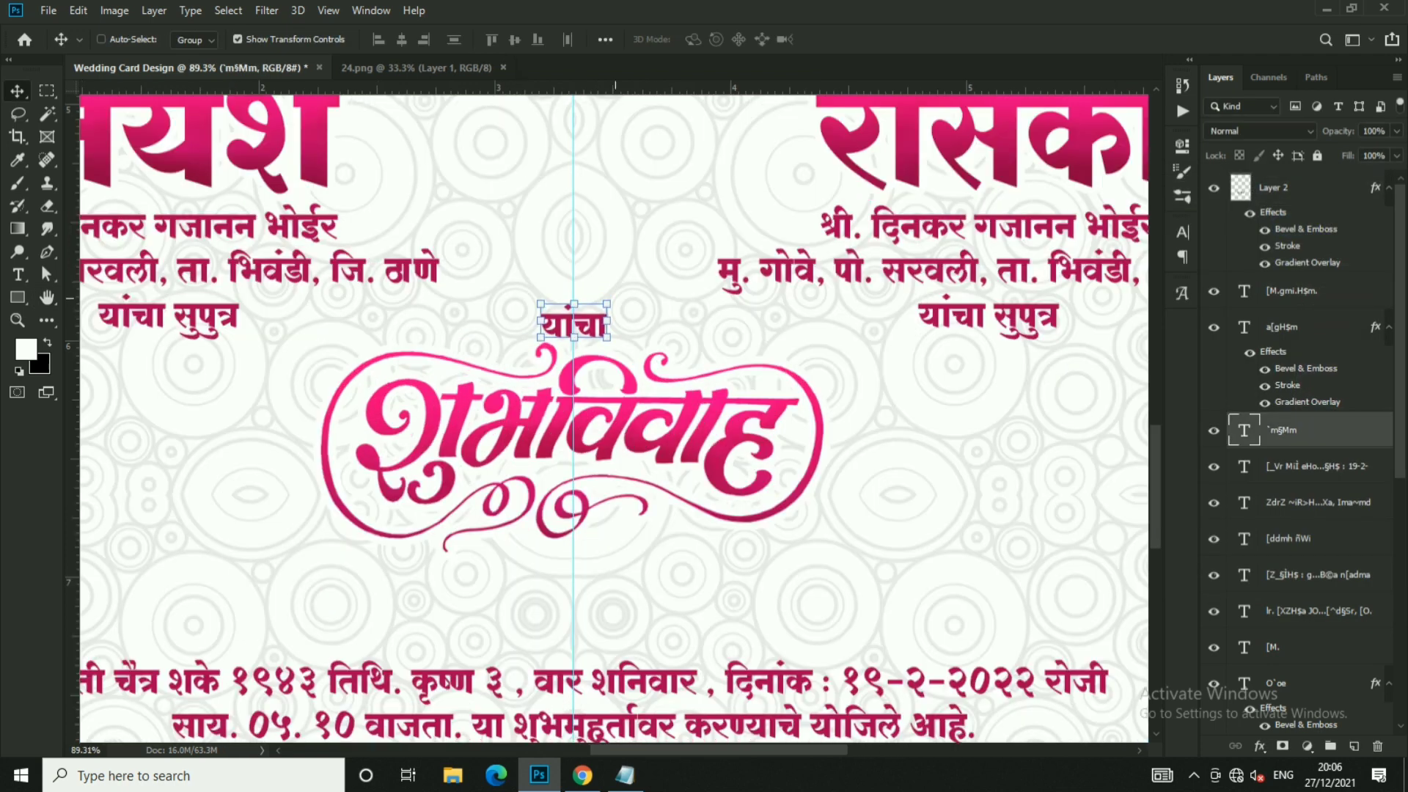
pyautogui.hotkey('ctrl', 't')
pyautogui.press('Return')
# - Stretch the शुभविवाह title artwork slightly taller by dragging its bottom edge down
pyautogui.keyDown('ctrl'); pyautogui.click(594, 374); pyautogui.keyUp('ctrl')
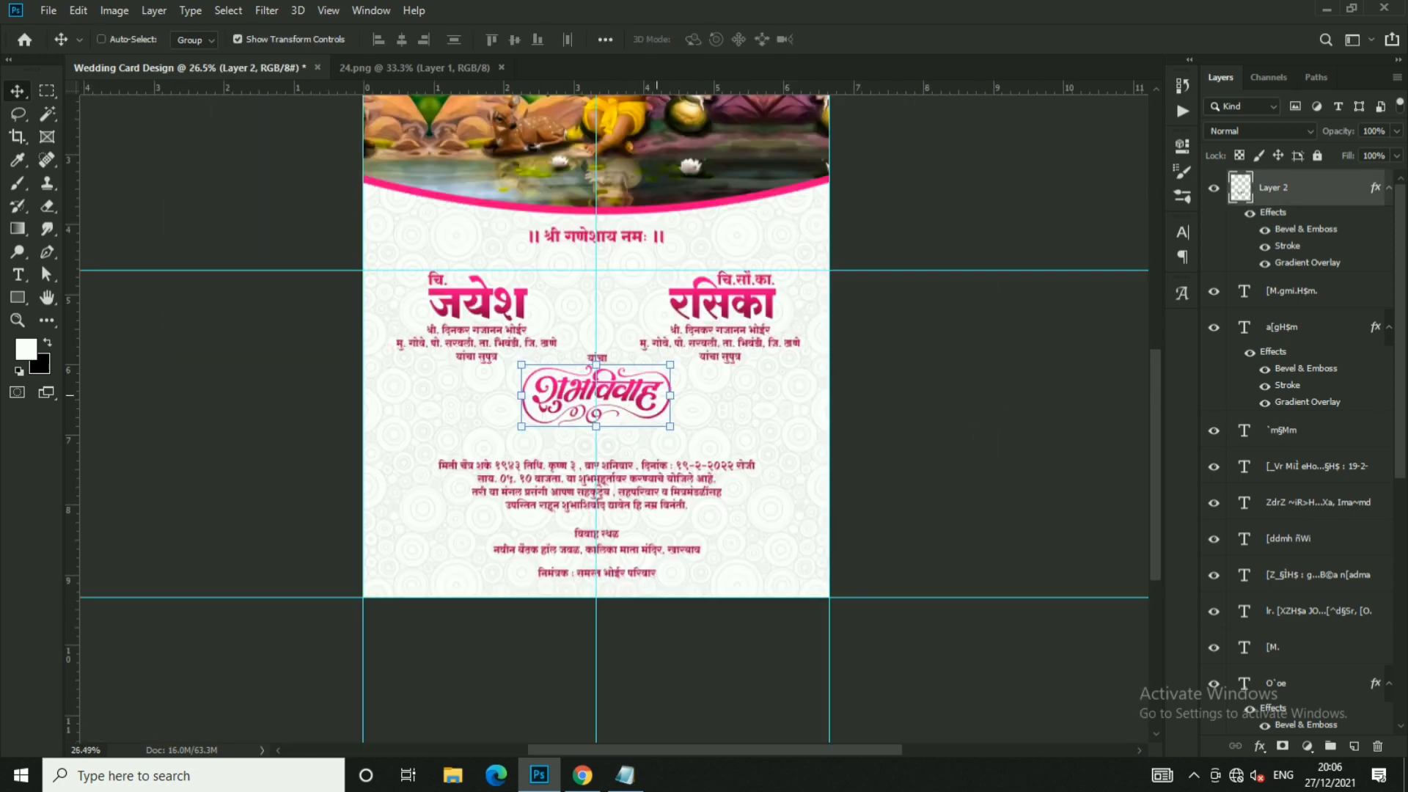
pyautogui.scroll(3, 580, 355)
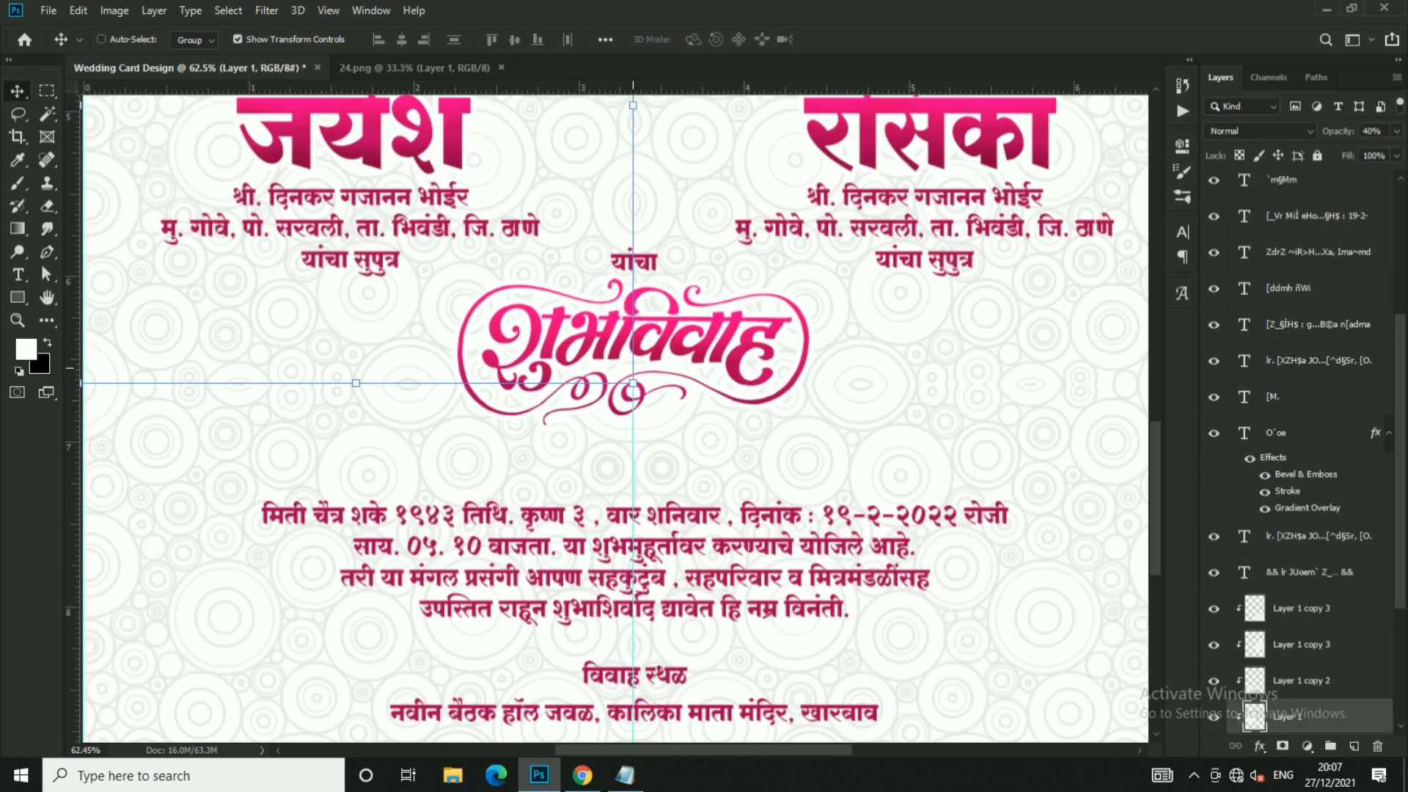
pyautogui.click(587, 352)
pyautogui.moveTo(633, 424); pyautogui.dragTo(638, 443)
pyautogui.press('Return')
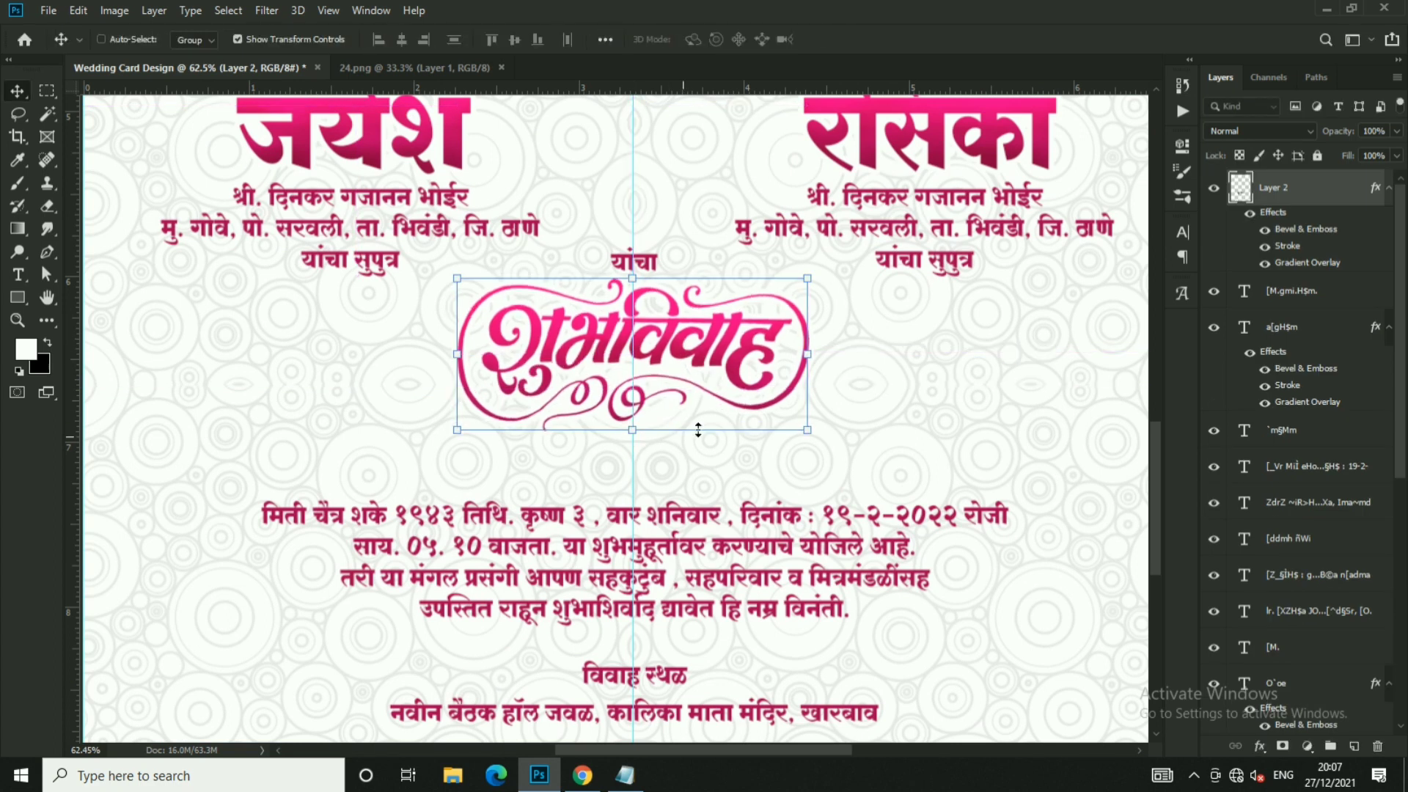
pyautogui.scroll(-3, 638, 442)
pyautogui.click(687, 398)
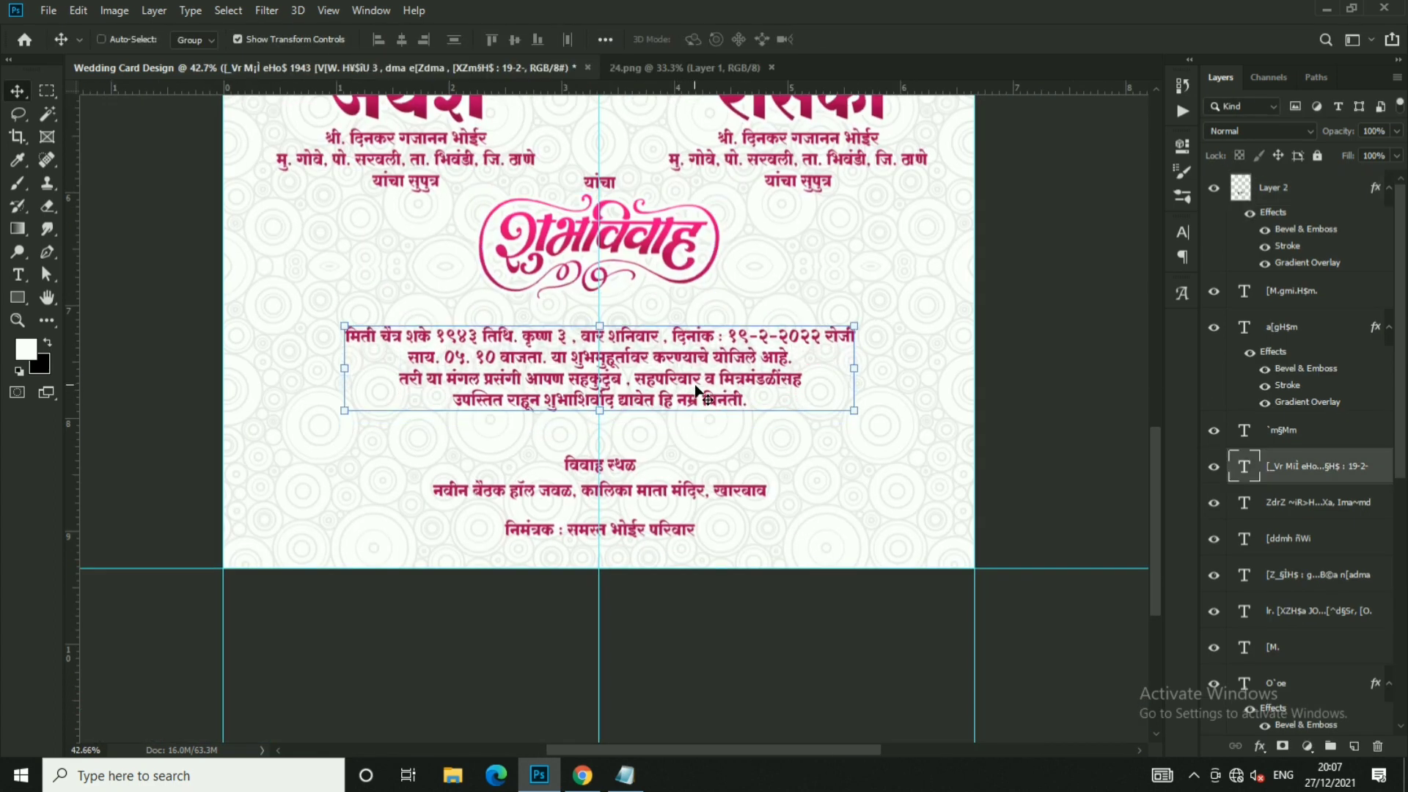
# - Move the invitation paragraph up toward the title and scale it to about 89%
pyautogui.moveTo(688, 398); pyautogui.dragTo(687, 383)
pyautogui.moveTo(854, 324)
pyautogui.mouseDown()
pyautogui.moveTo(838, 335)
pyautogui.moveTo(833, 319)
pyautogui.mouseUp()
pyautogui.press('Return')
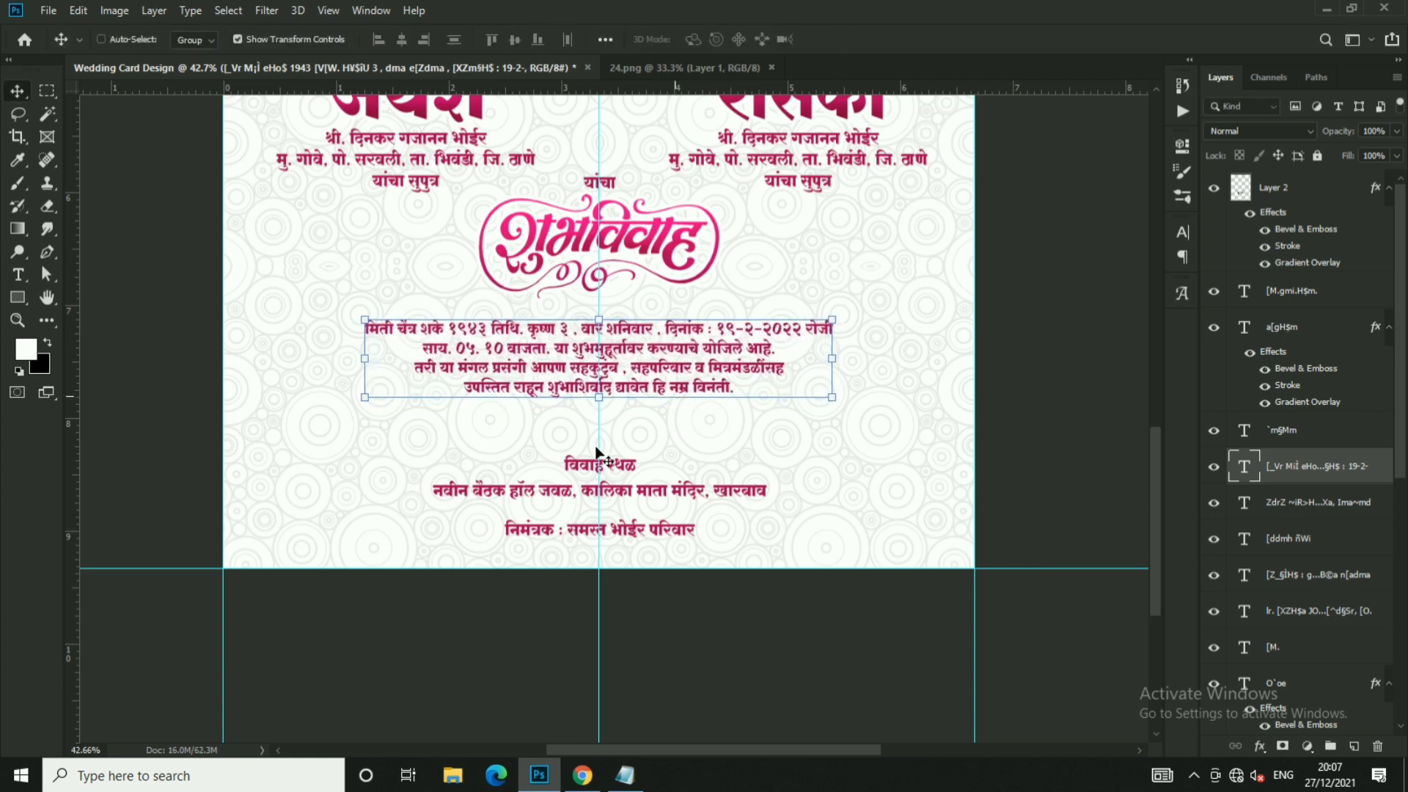
pyautogui.scroll(2, 731, 360)
# - Loosen the paragraph's leading to 13 pt in the Character panel
pyautogui.click(1182, 232)
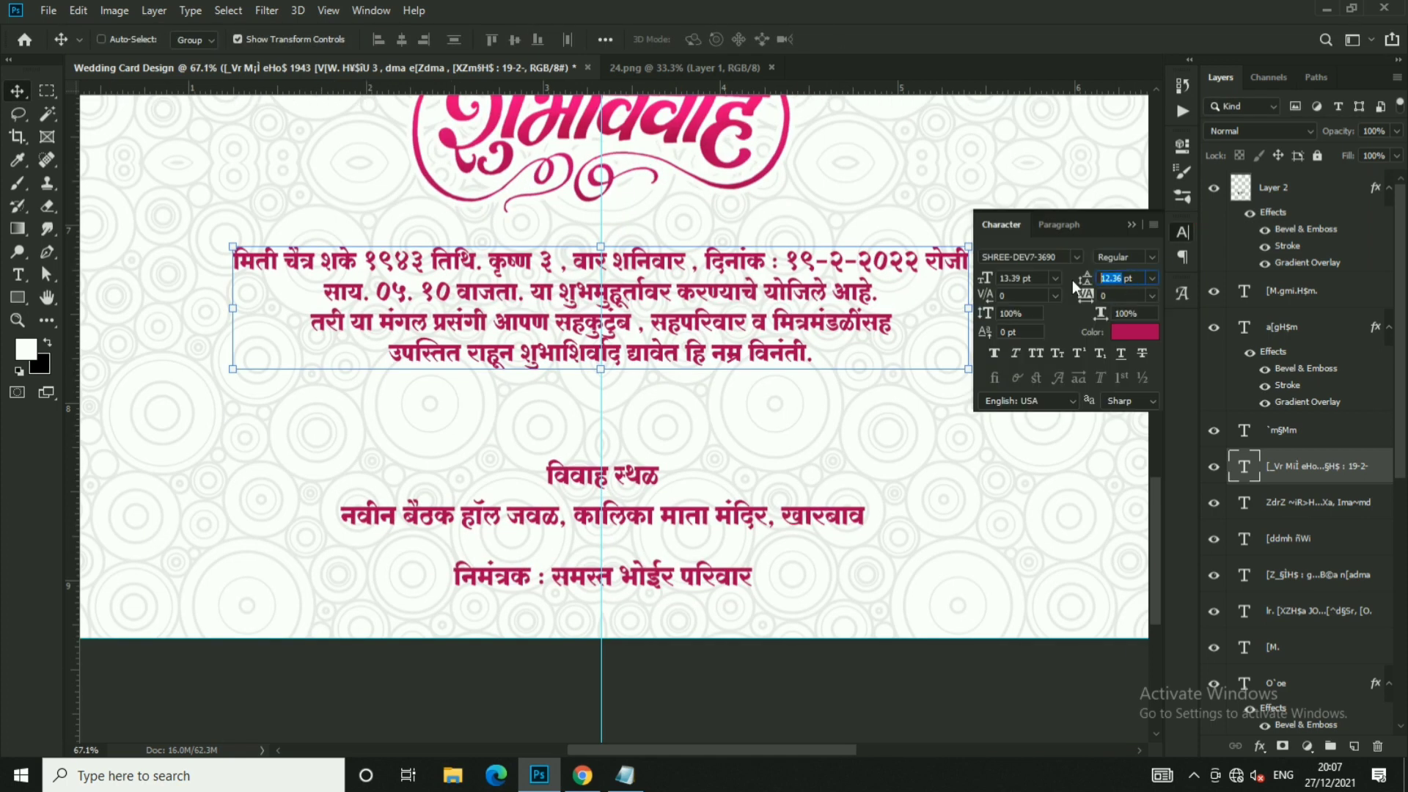
pyautogui.press('Return')
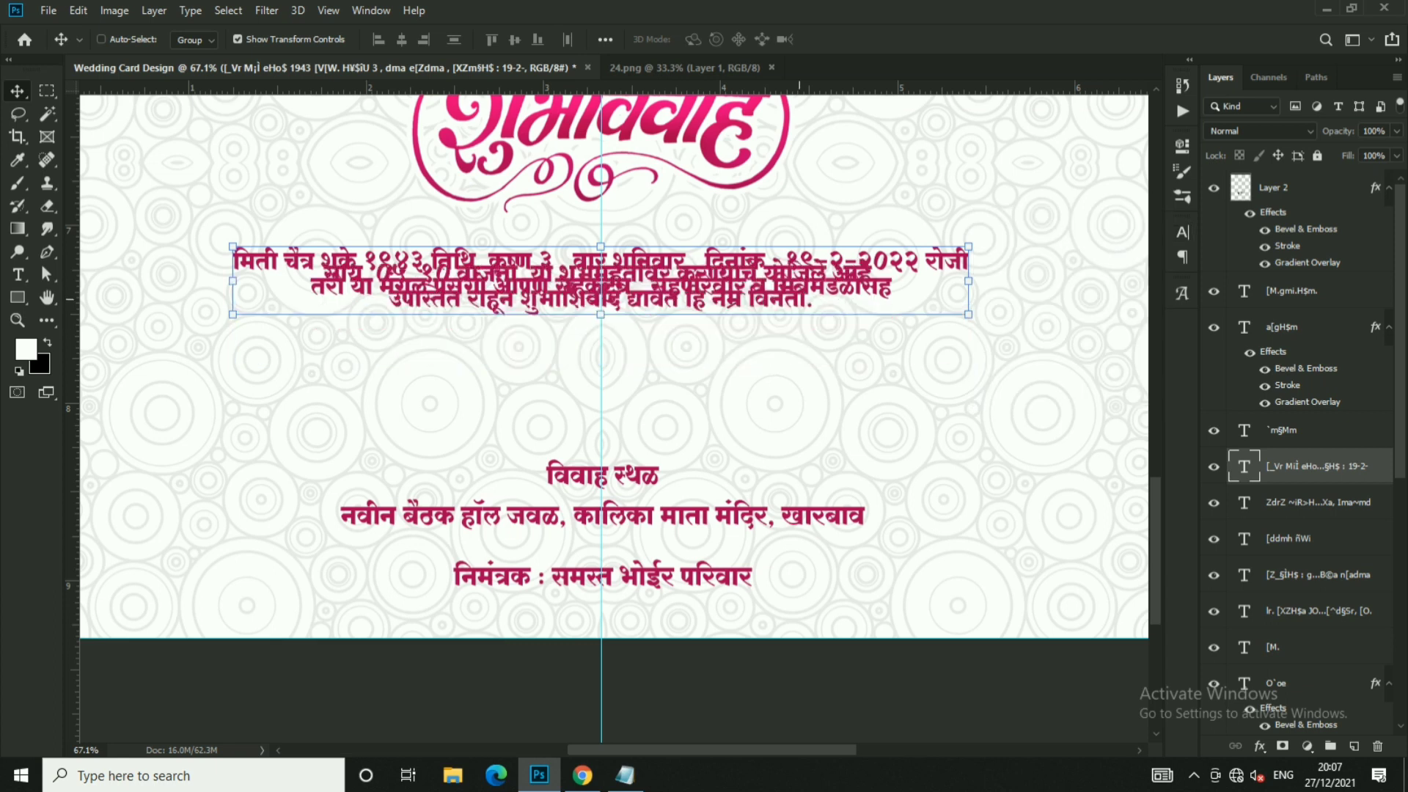
pyautogui.click(1183, 232)
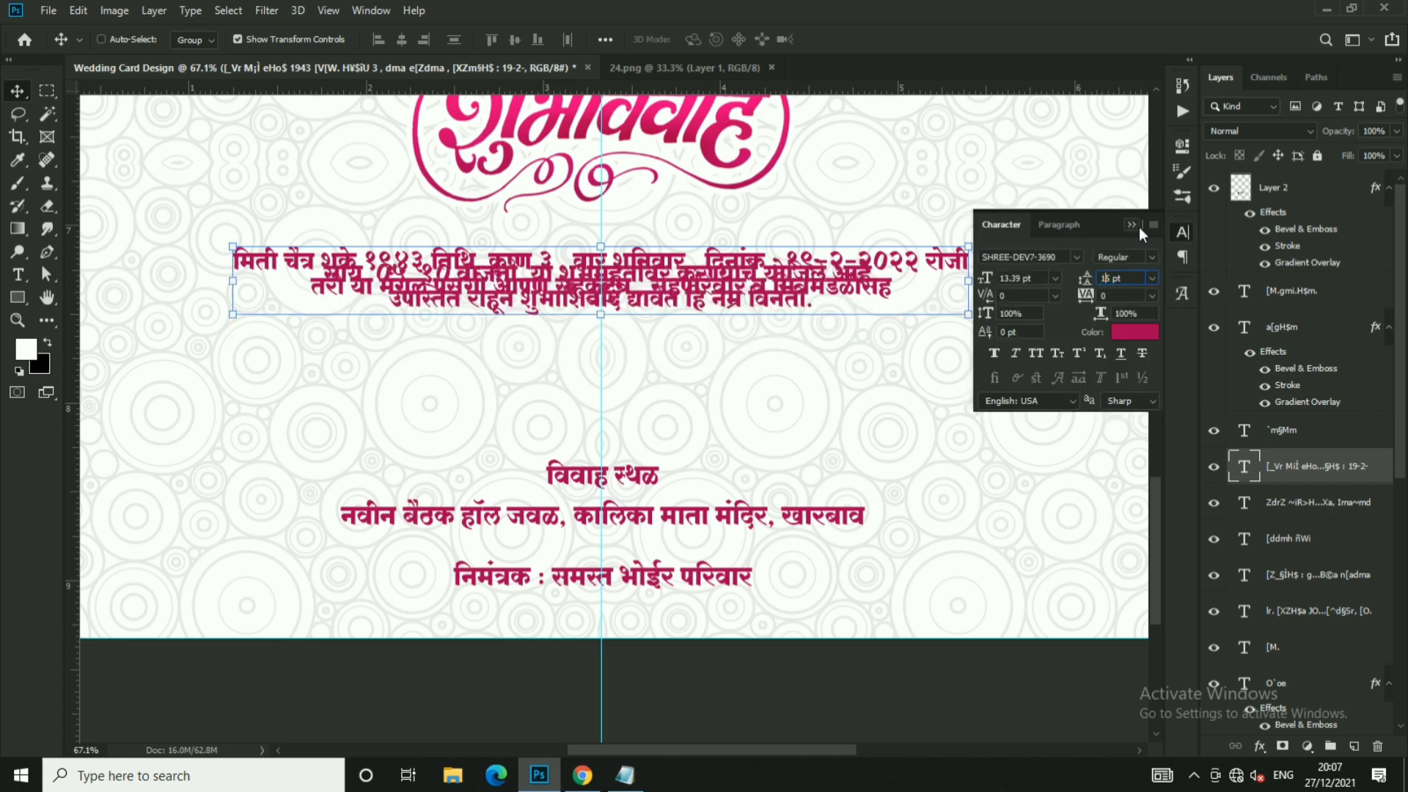
pyautogui.press('Return')
pyautogui.click(1183, 232)
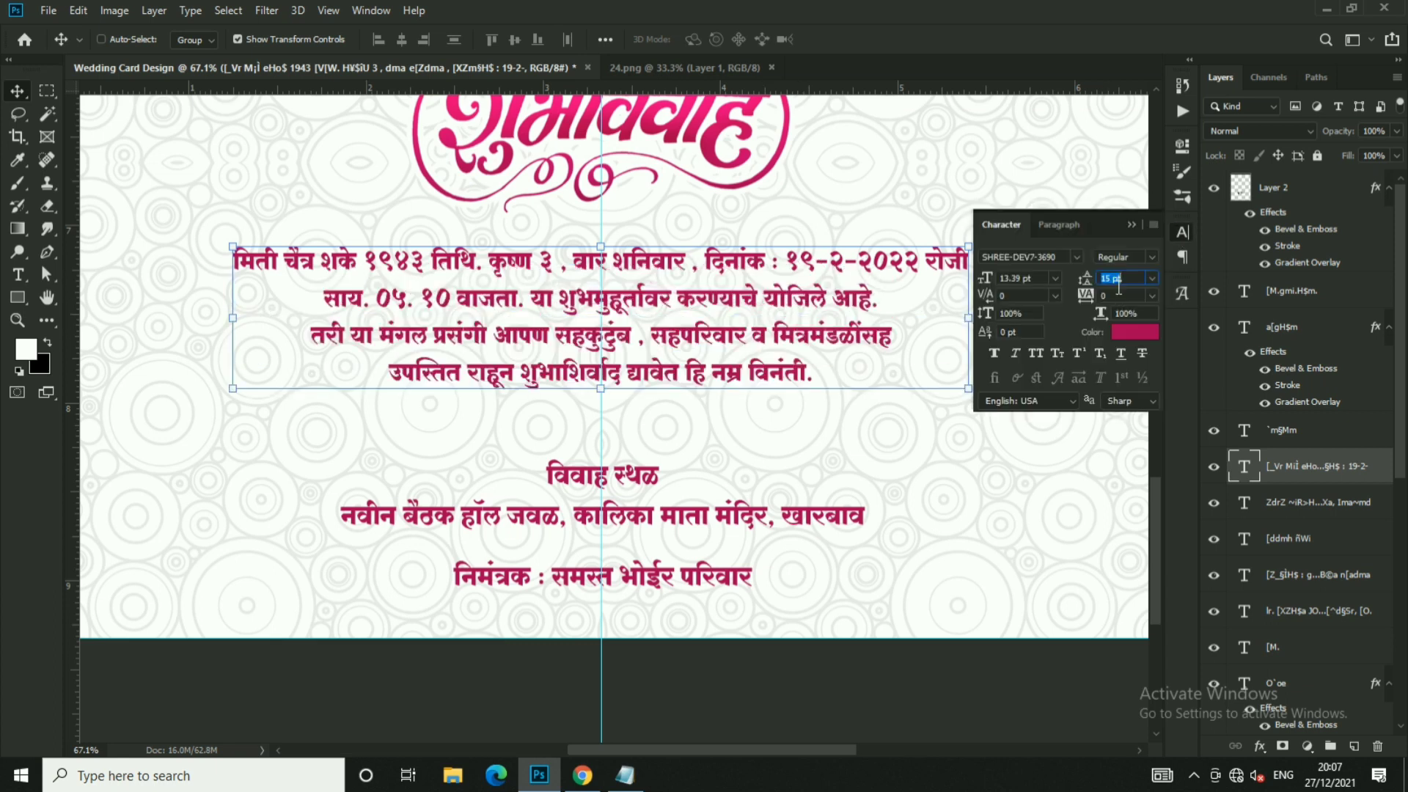
pyautogui.click(1132, 225)
pyautogui.scroll(-2, 660, 345)
pyautogui.keyDown('ctrl'); pyautogui.click(626, 422); pyautogui.keyUp('ctrl')
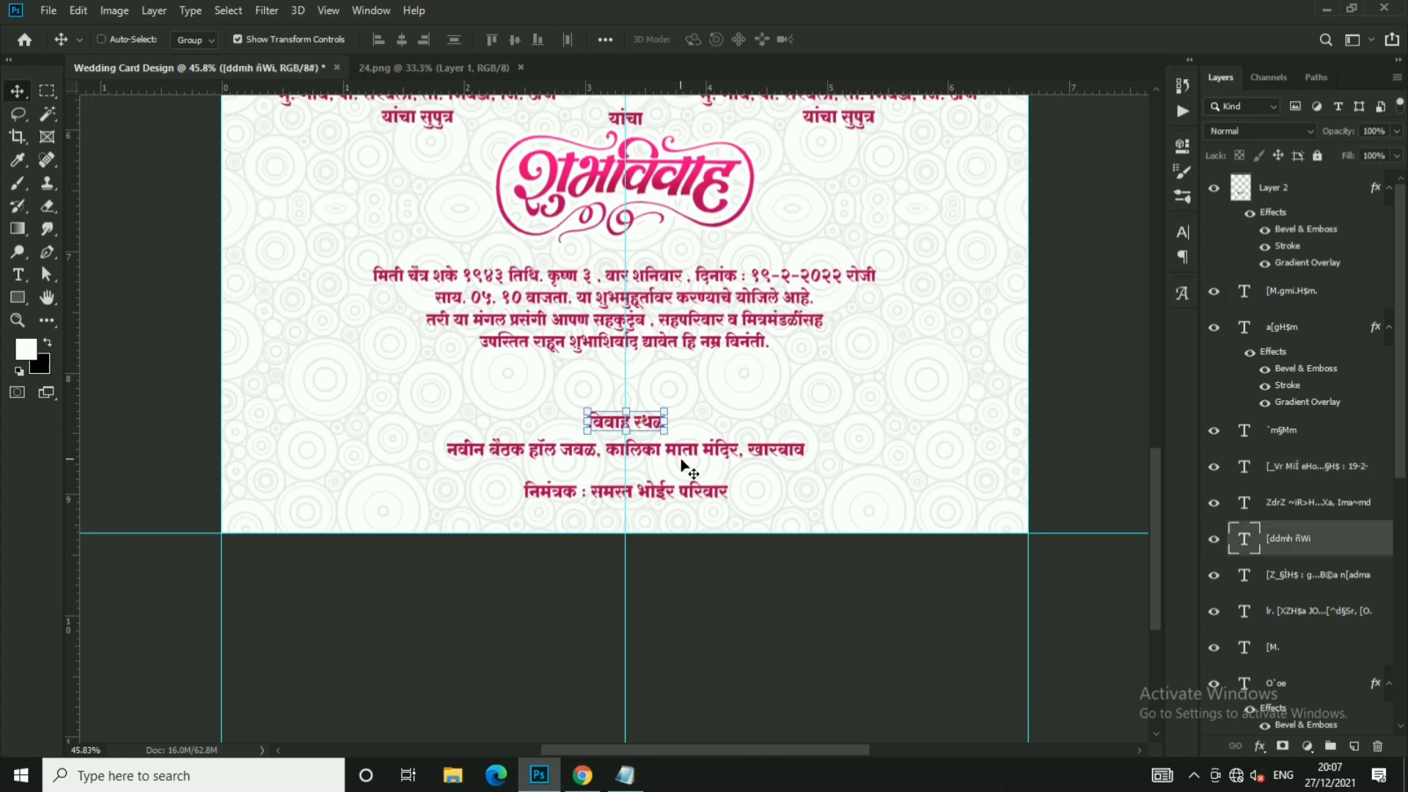
pyautogui.scroll(1, 682, 466)
pyautogui.scroll(1, 682, 466)
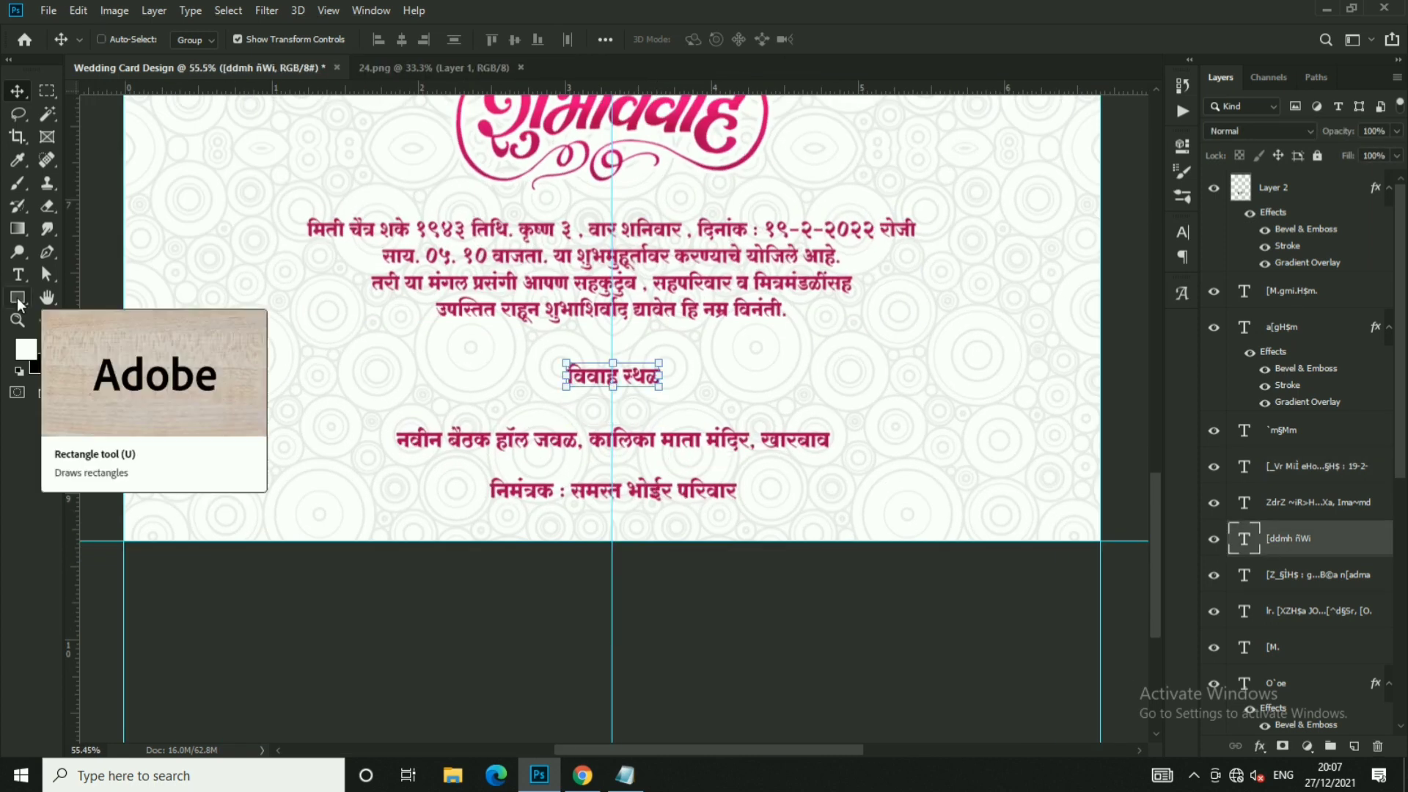
# - Draw a crimson-filled rounded rectangle bar over the closing line at the card bottom
pyautogui.rightClick(17, 303)
pyautogui.click(63, 314)
pyautogui.rightClick(18, 297)
pyautogui.click(62, 322)
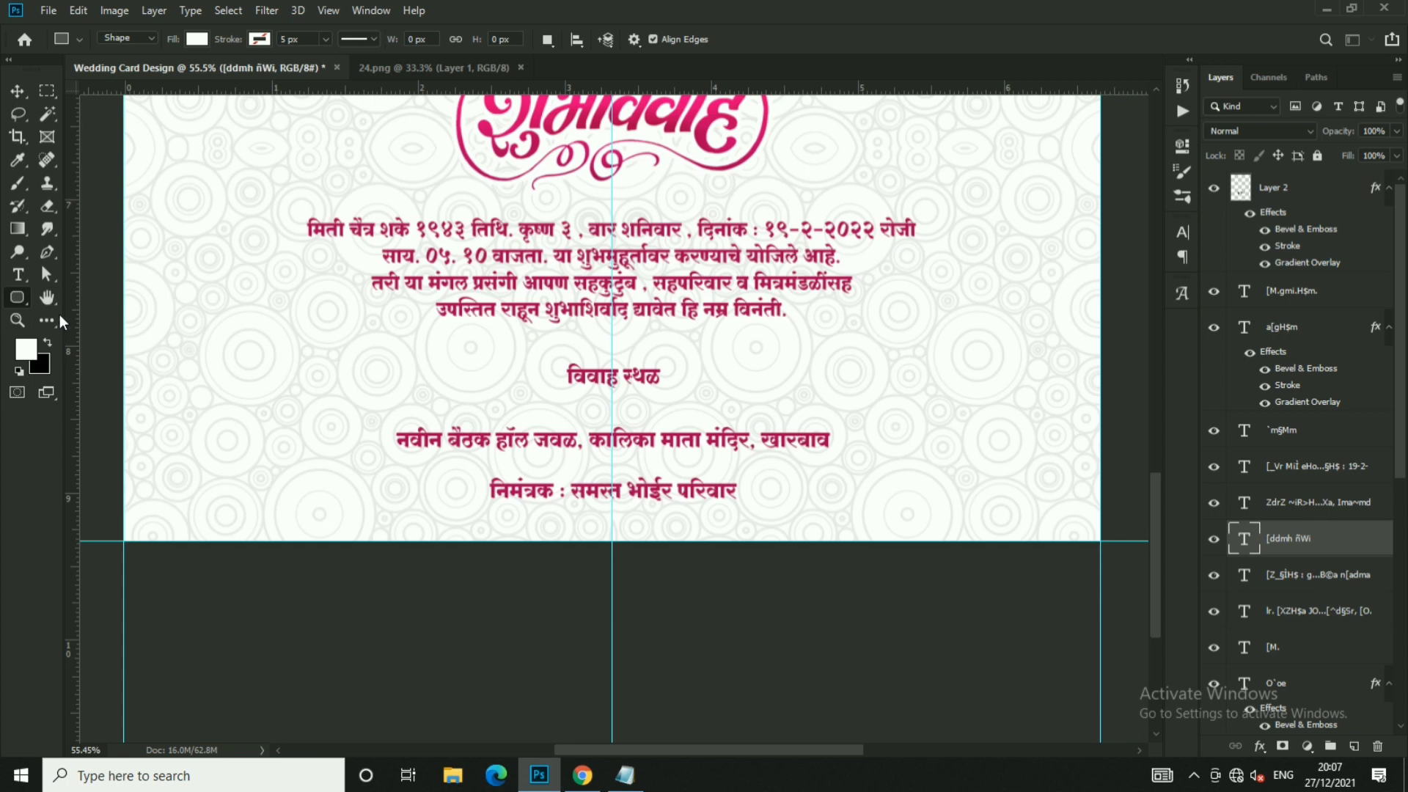
pyautogui.moveTo(366, 484); pyautogui.dragTo(857, 605)
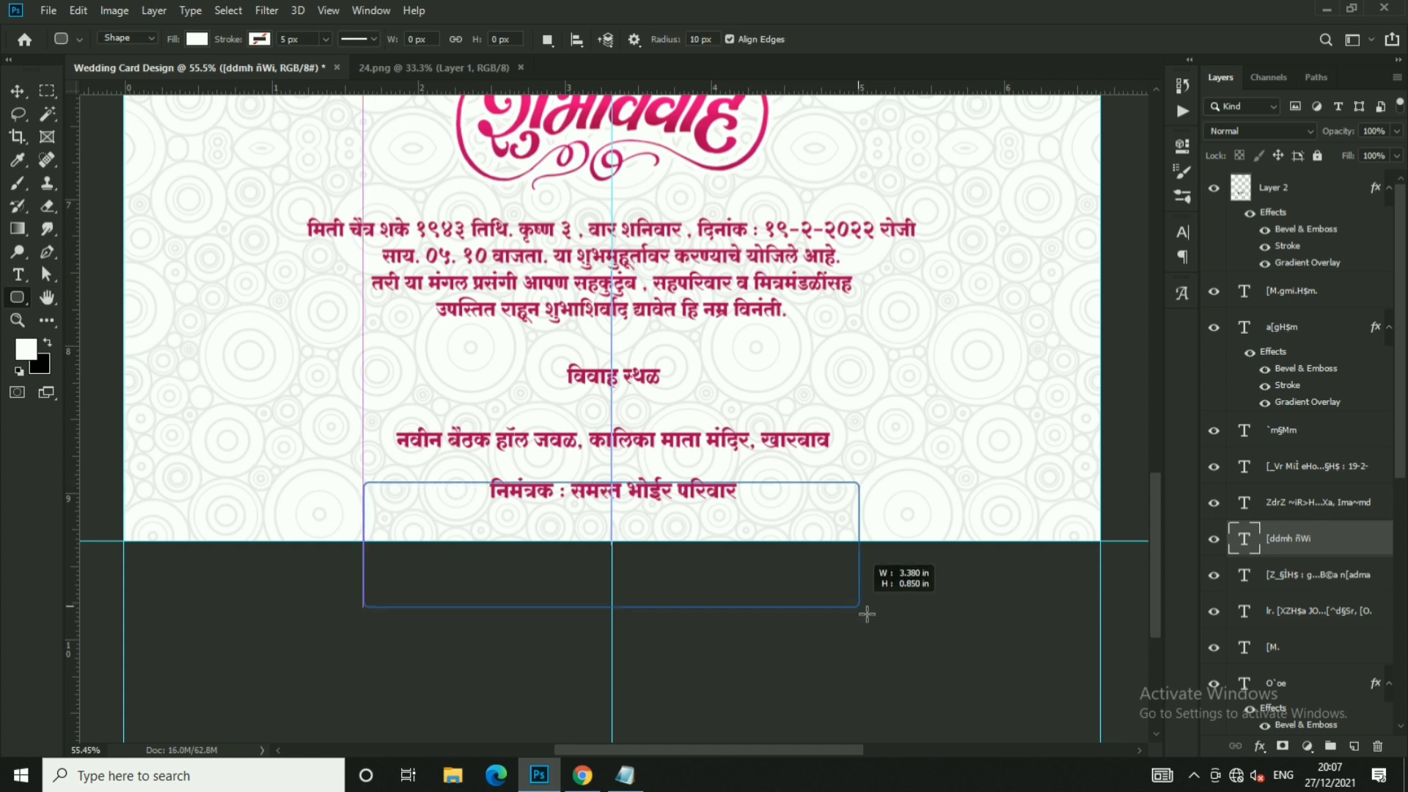
pyautogui.click(932, 250)
pyautogui.click(974, 351)
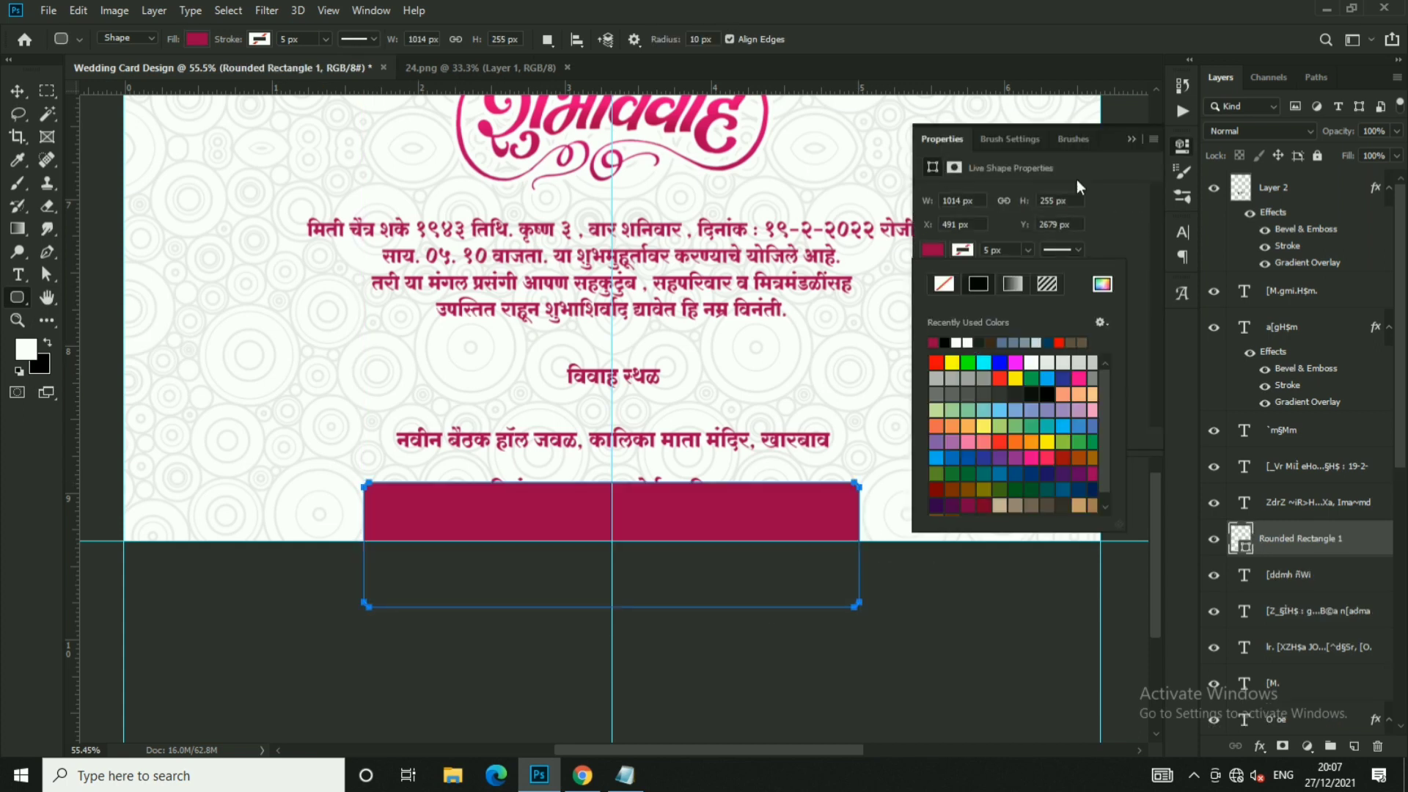
pyautogui.click(1131, 139)
# - Bring the निमंत्रक text layer above the crimson bar and make it white
pyautogui.press('v')
pyautogui.rightClick(686, 490)
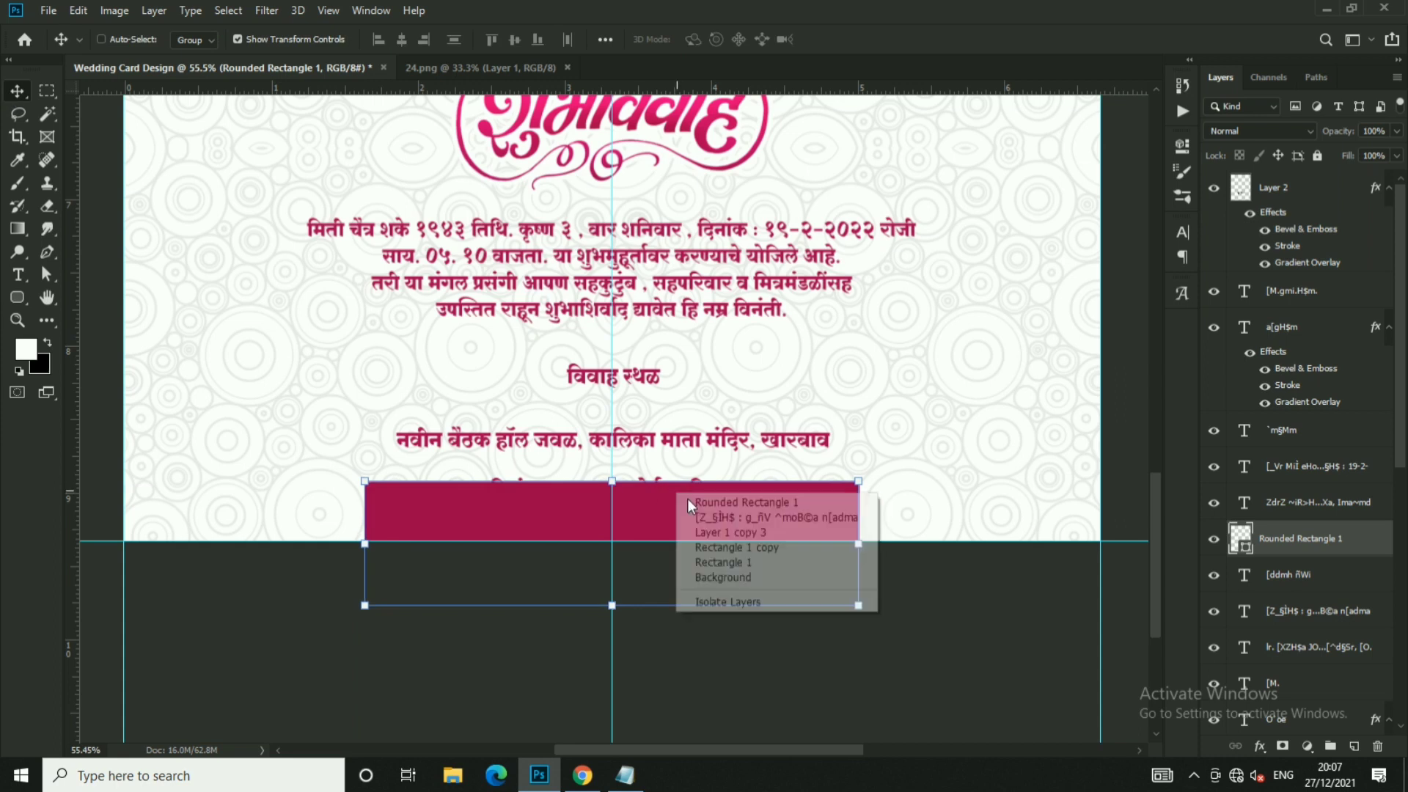
pyautogui.click(726, 464)
pyautogui.hotkey('ctrl', 'shift', ']')
pyautogui.click(703, 38)
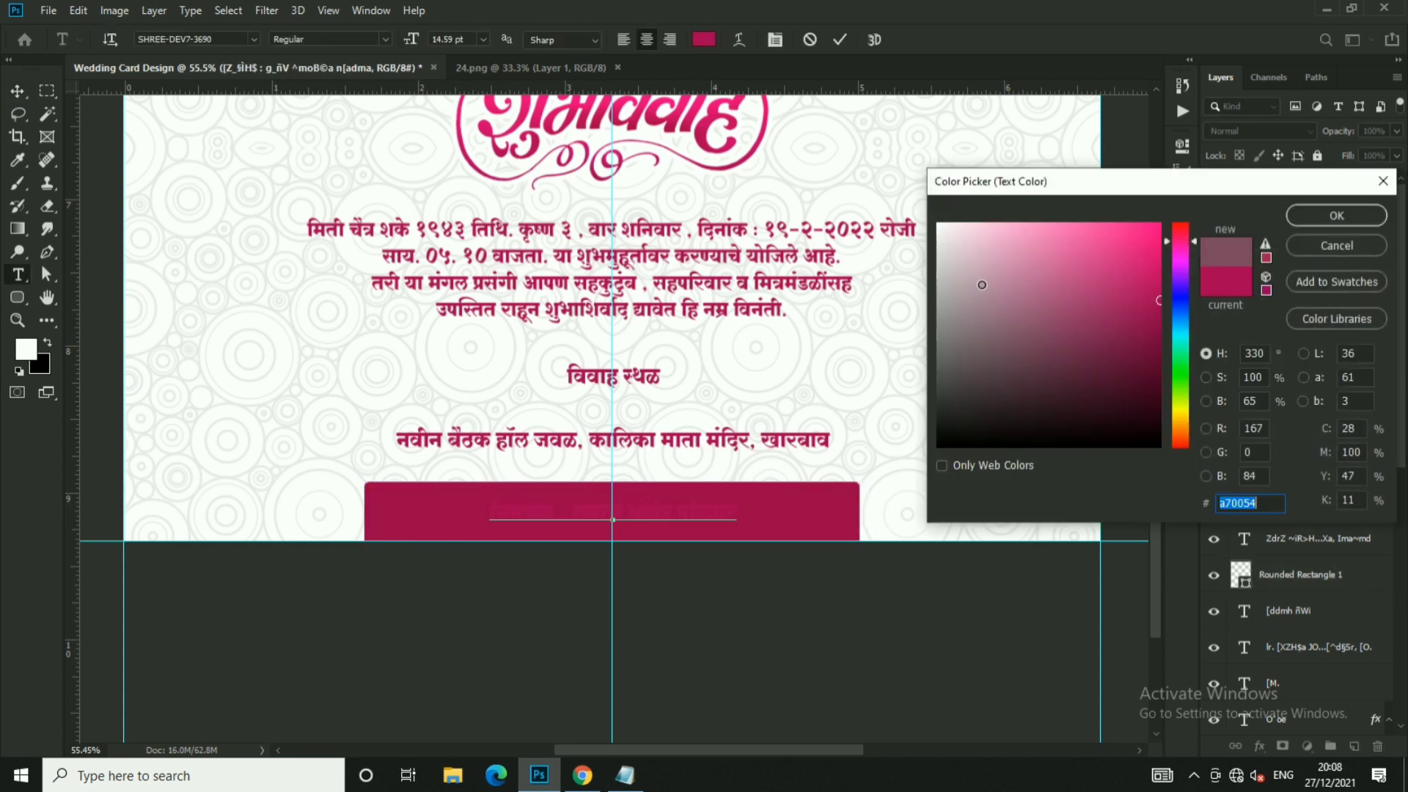
pyautogui.click(1339, 213)
# - Widen the निमंत्रक line and make the 'निमंत्रक :' label smaller than the rest
pyautogui.moveTo(765, 514); pyautogui.dragTo(806, 514)
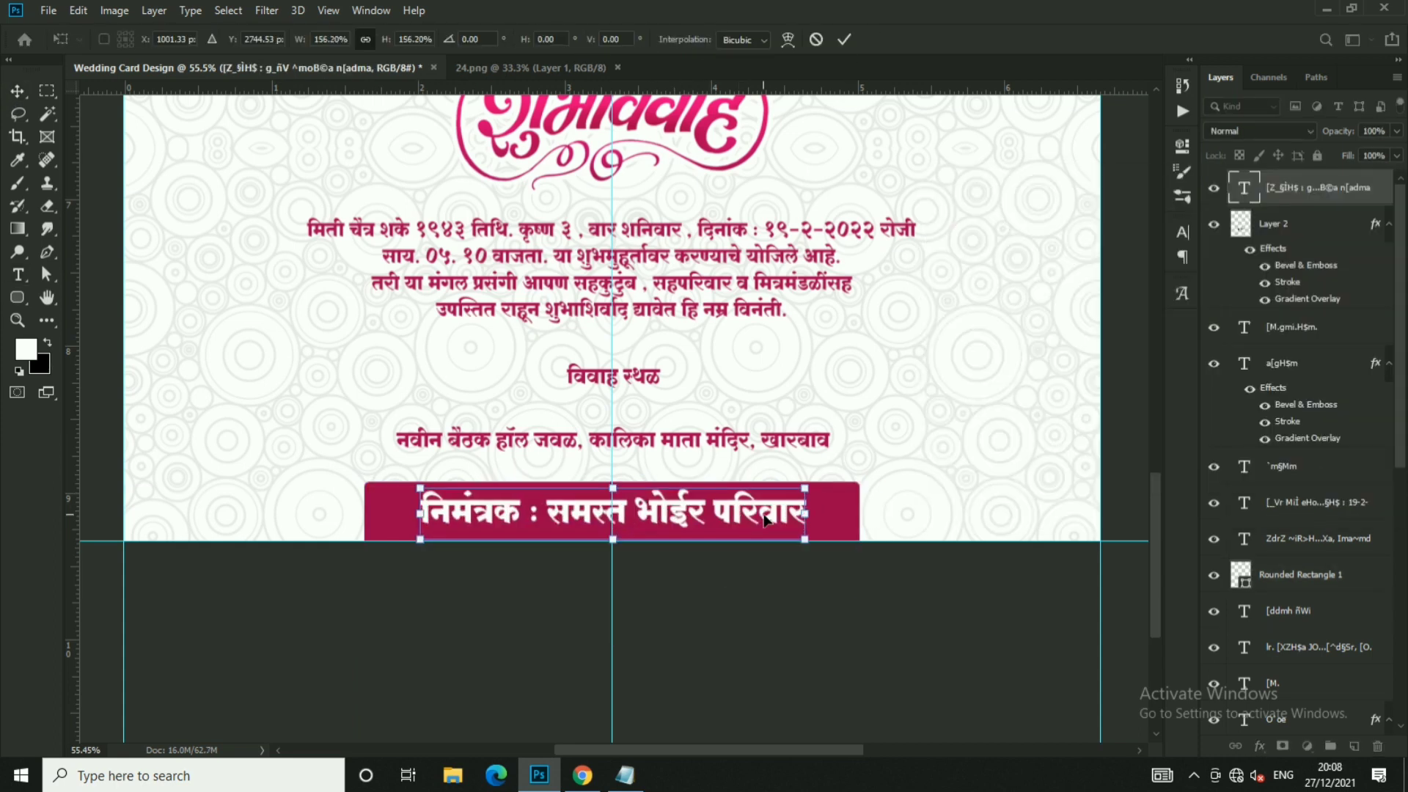
pyautogui.press('Return')
pyautogui.press('t')
pyautogui.moveTo(538, 513); pyautogui.dragTo(406, 522)
pyautogui.hotkey('ctrl', 'shift', ',')
pyautogui.hotkey('ctrl', 'shift', ',')
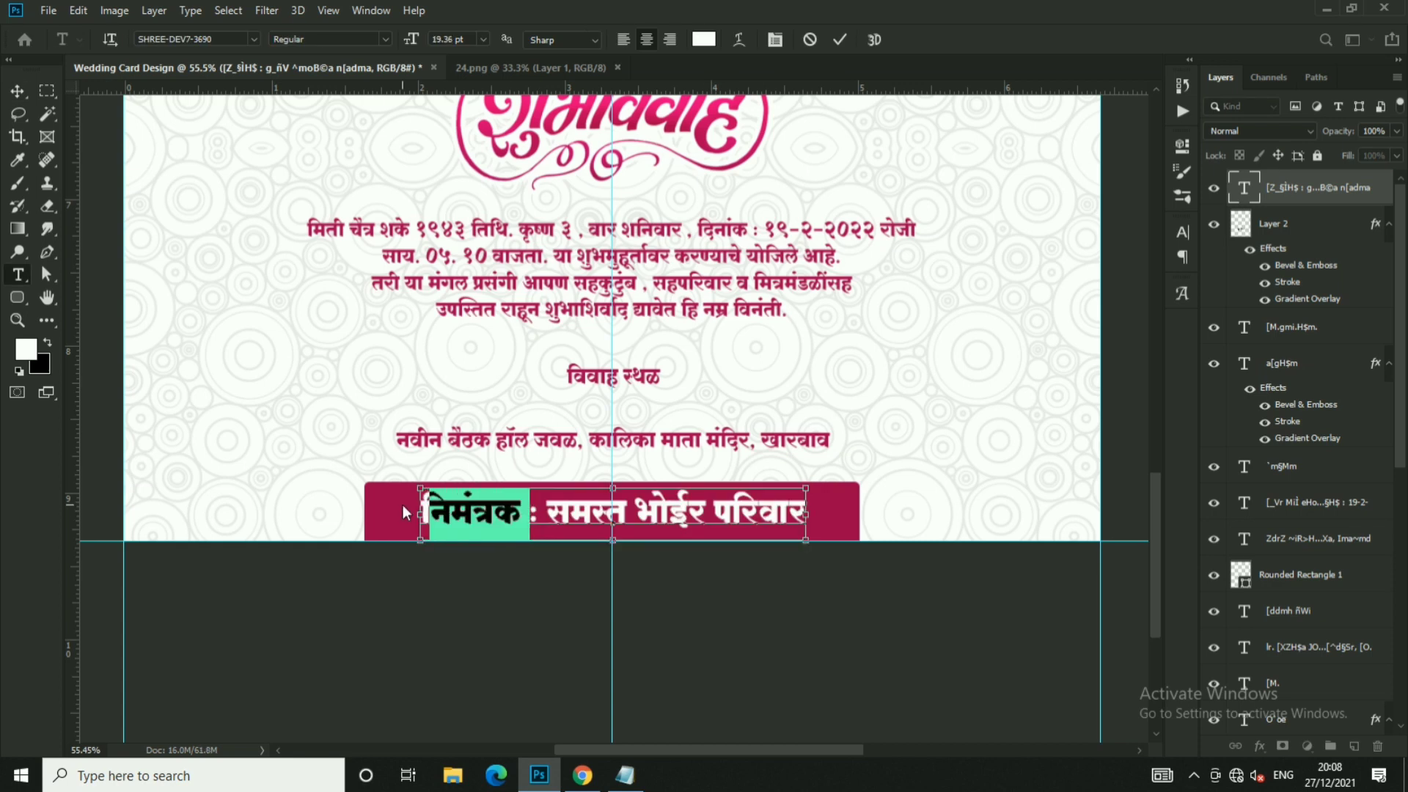
pyautogui.hotkey('ctrl', 'shift', ',')
pyautogui.hotkey('ctrl', 'shift', ',')
pyautogui.hotkey('ctrl', 'a')
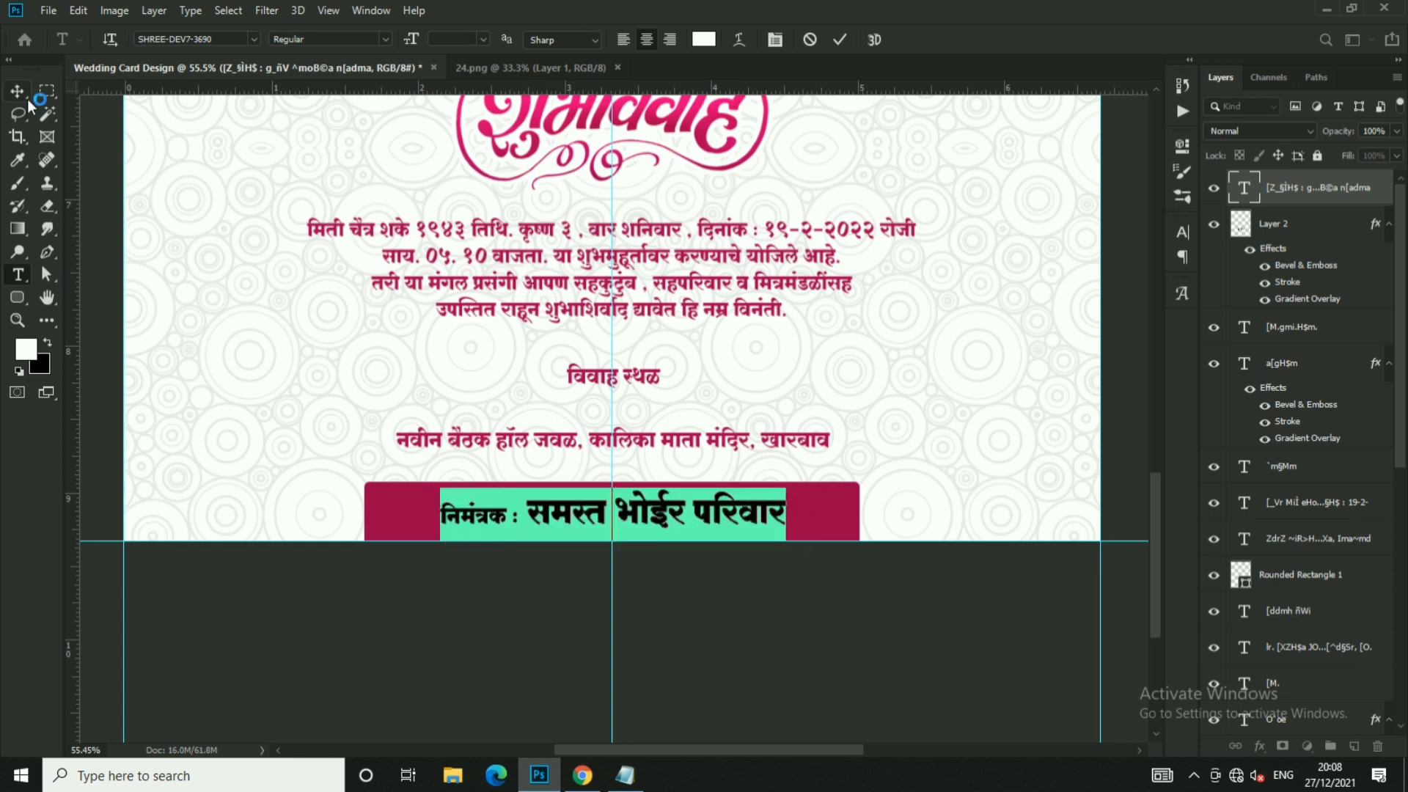
pyautogui.click(18, 91)
# - Enlarge the whole निमंत्रक text line to about 129%
pyautogui.hotkey('ctrl', 't')
pyautogui.moveTo(786, 488); pyautogui.dragTo(836, 482)
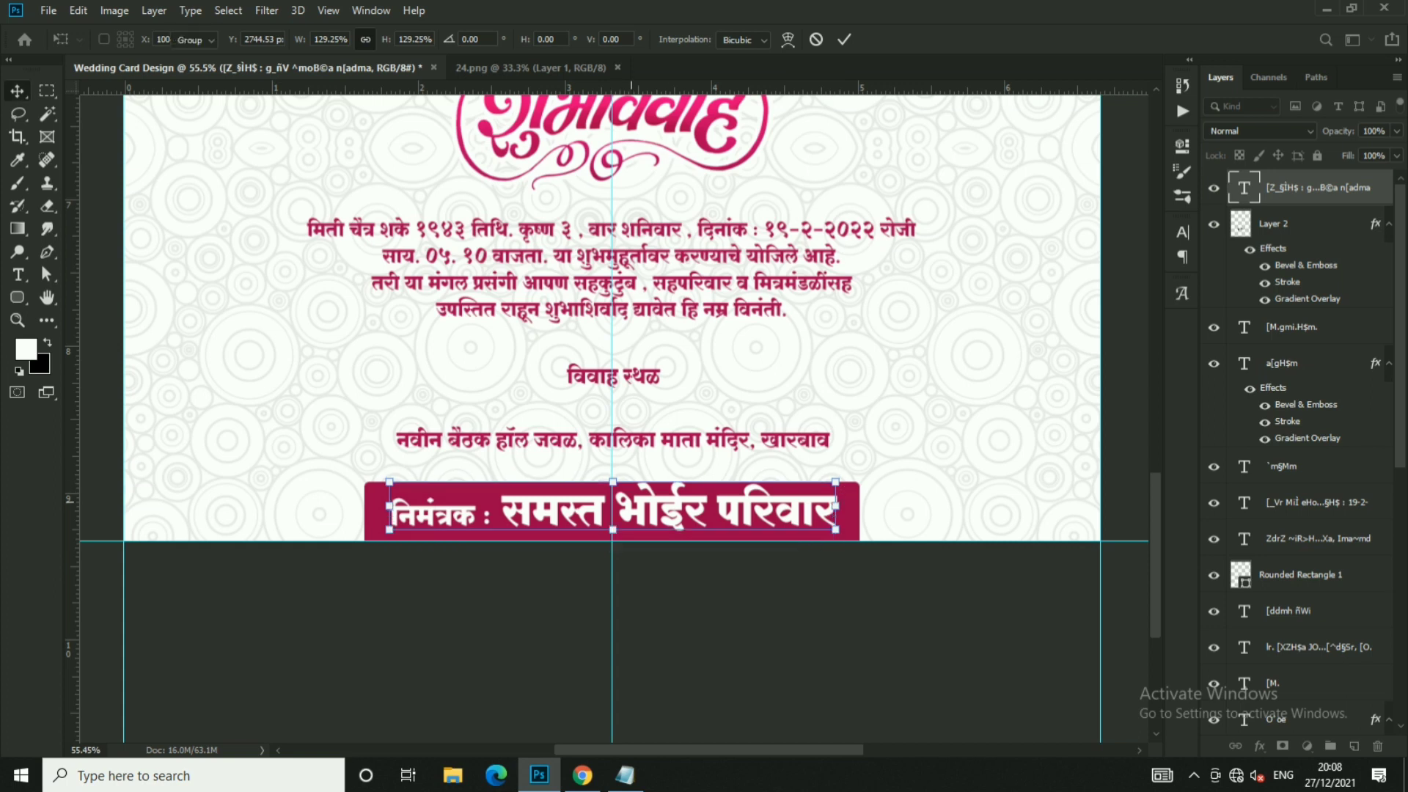
pyautogui.press('Return')
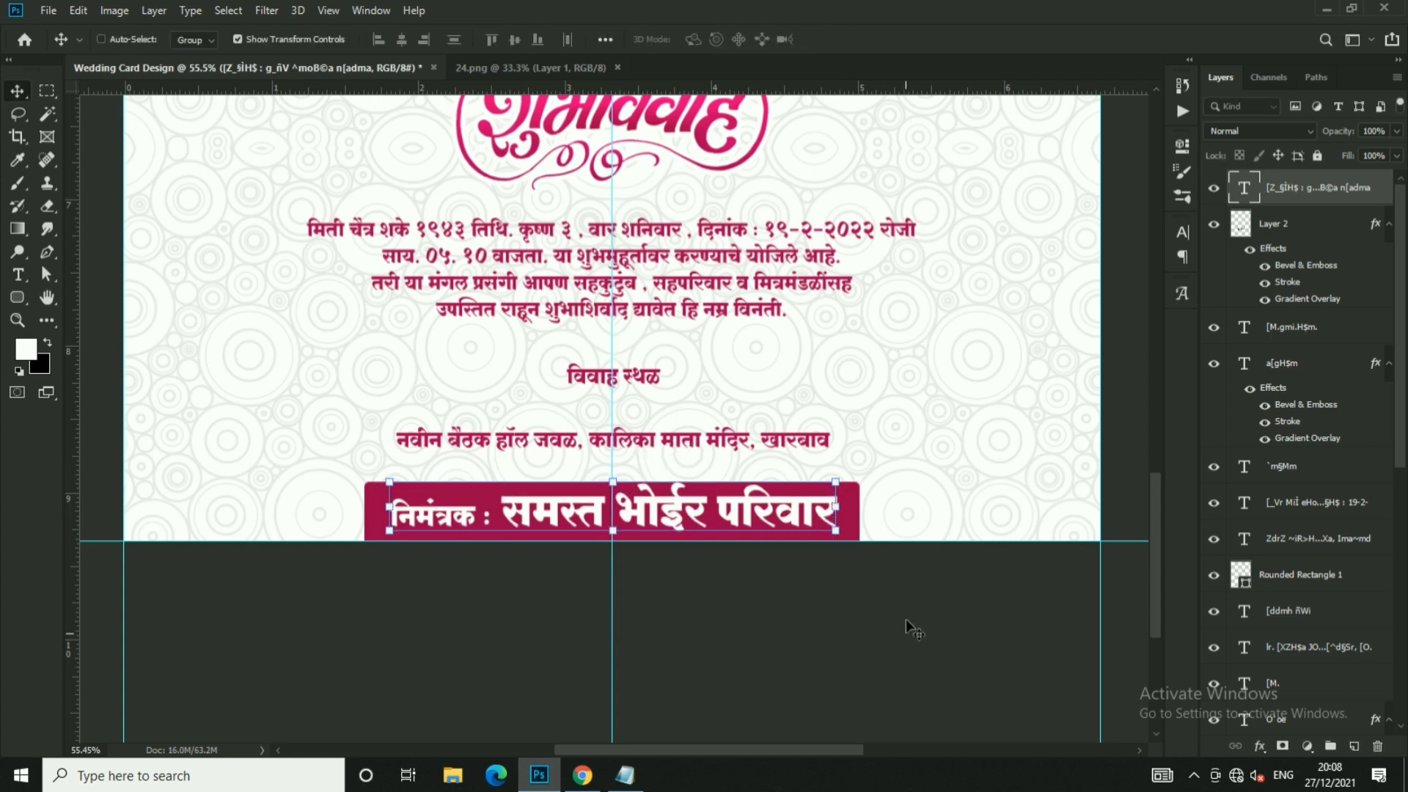
pyautogui.keyDown('ctrl'); pyautogui.click(590, 576); pyautogui.keyUp('ctrl')
pyautogui.scroll(1, 591, 576)
# - Duplicate the crimson bar and enlarge the copy slightly
pyautogui.click(1182, 146)
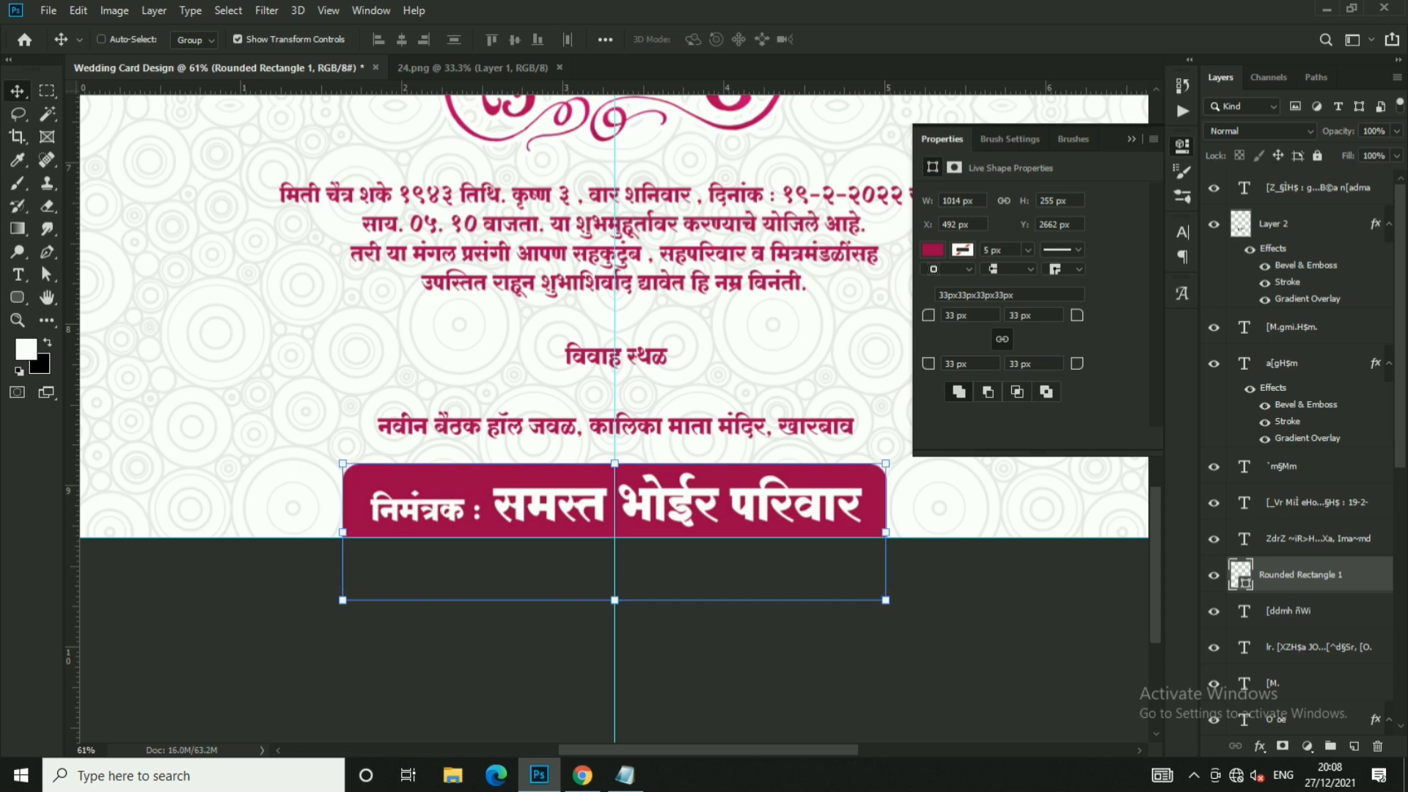
pyautogui.click(1131, 141)
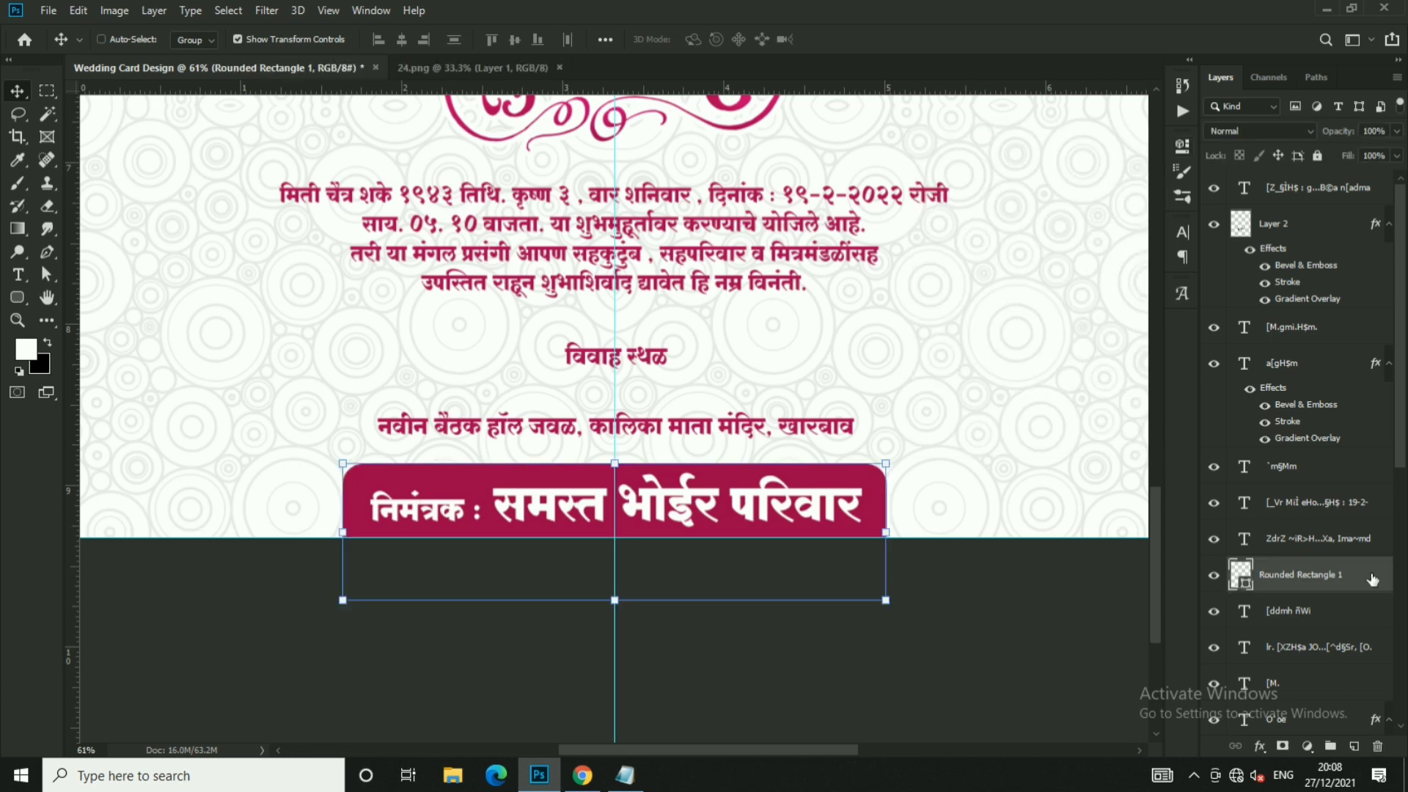
pyautogui.moveTo(1372, 580); pyautogui.dragTo(1354, 746)
pyautogui.hotkey('ctrl', 't')
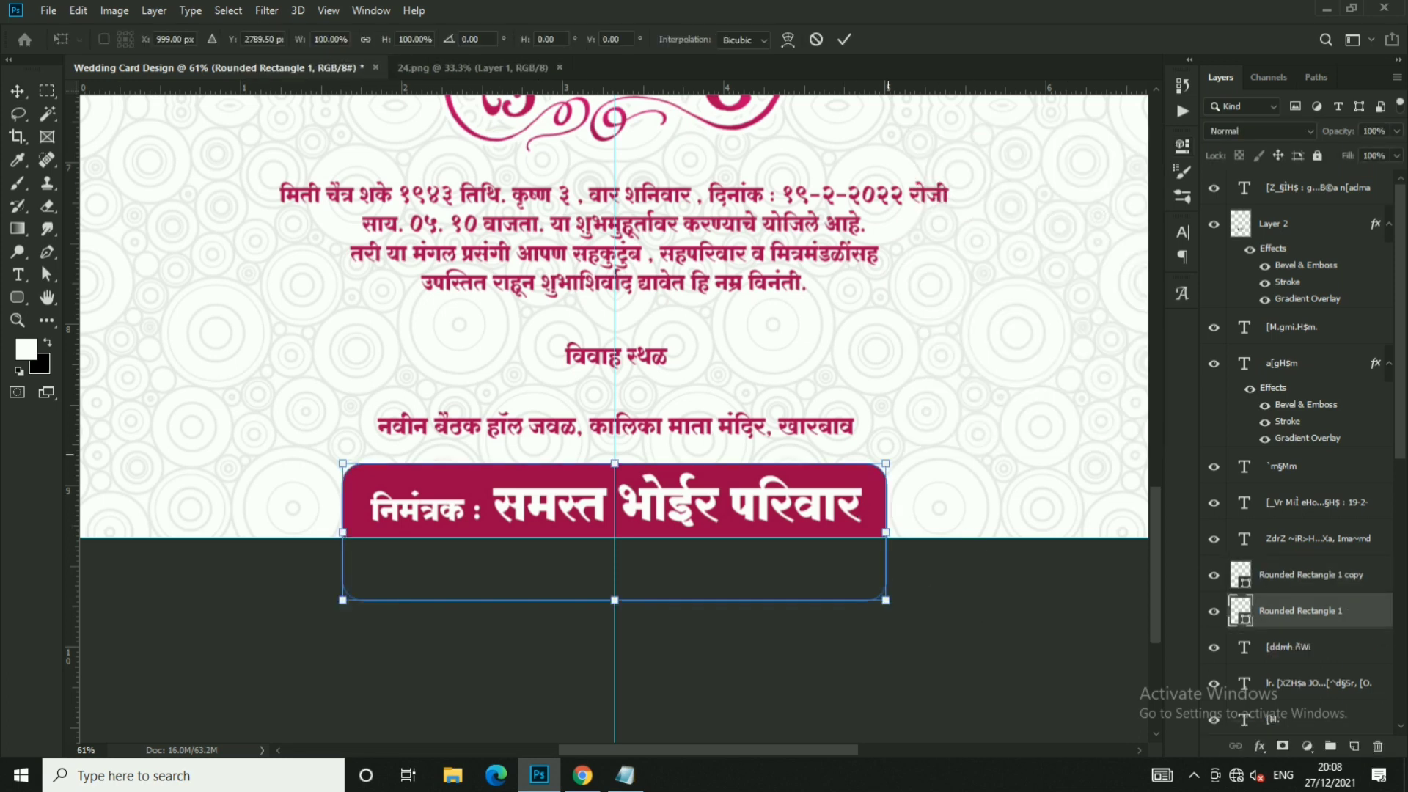
pyautogui.moveTo(886, 463); pyautogui.dragTo(893, 451)
pyautogui.press('Return')
# - Give the bar copy a new custom fill colour in its shape properties
pyautogui.rightClick(1366, 620)
pyautogui.press('Escape')
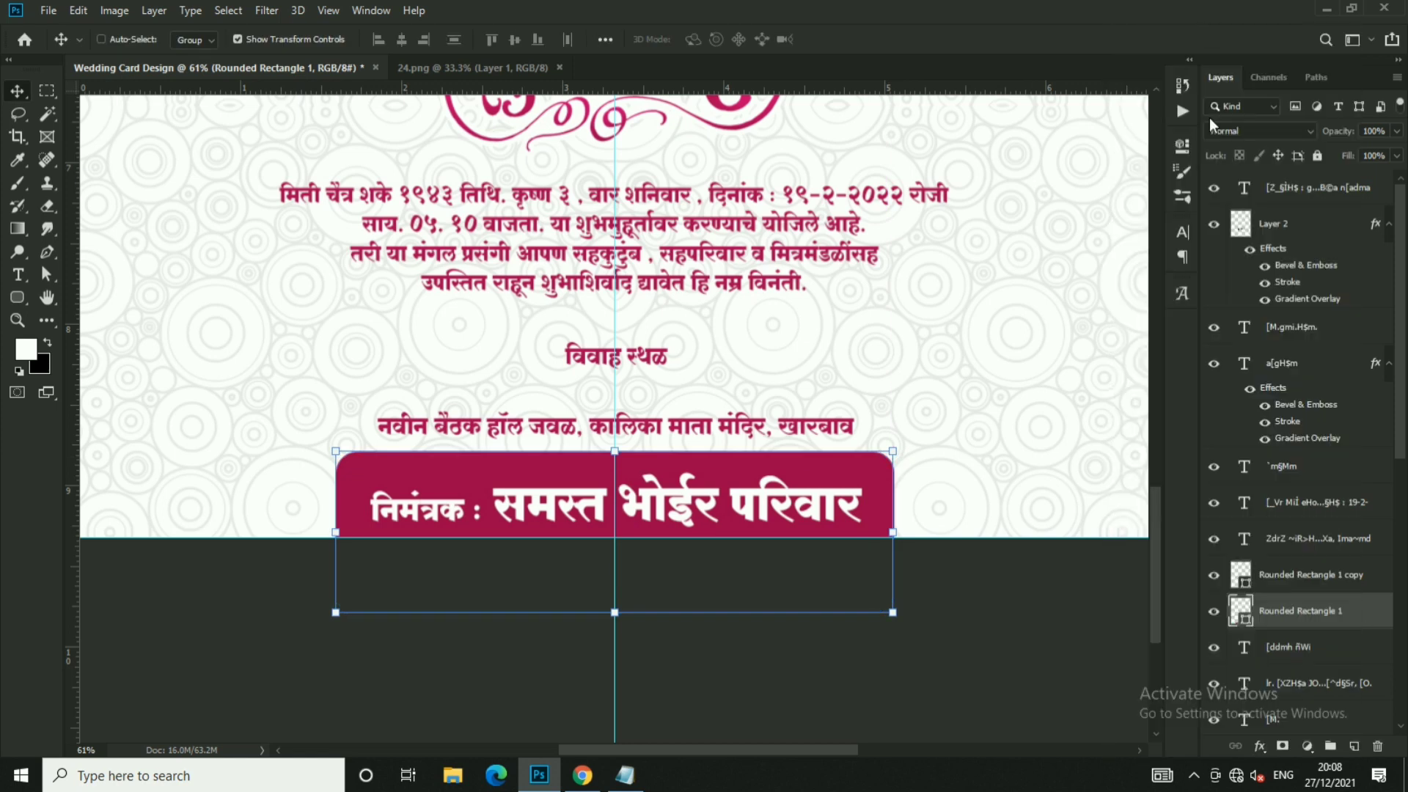
pyautogui.click(1182, 144)
pyautogui.click(925, 249)
pyautogui.click(1159, 275)
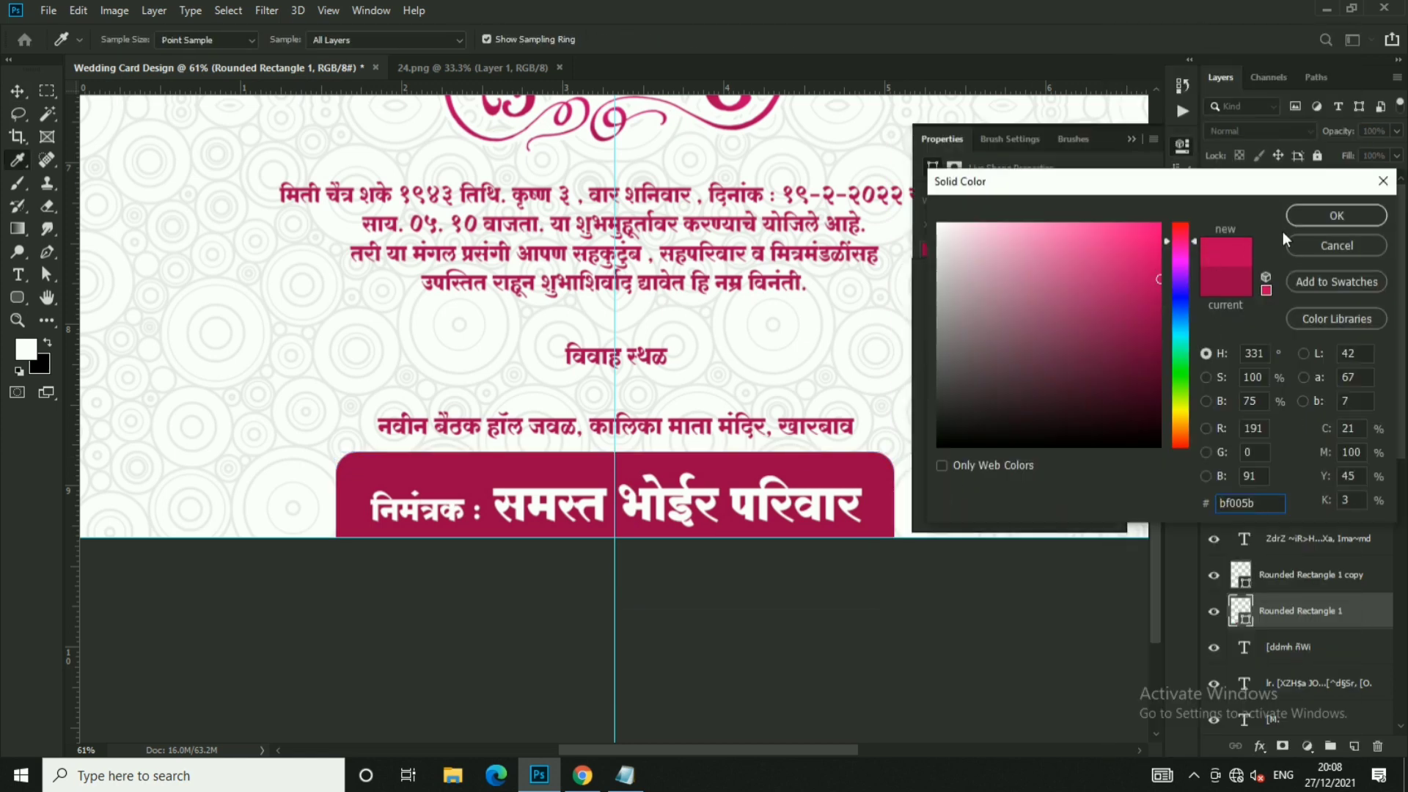
pyautogui.click(1337, 215)
pyautogui.click(1132, 139)
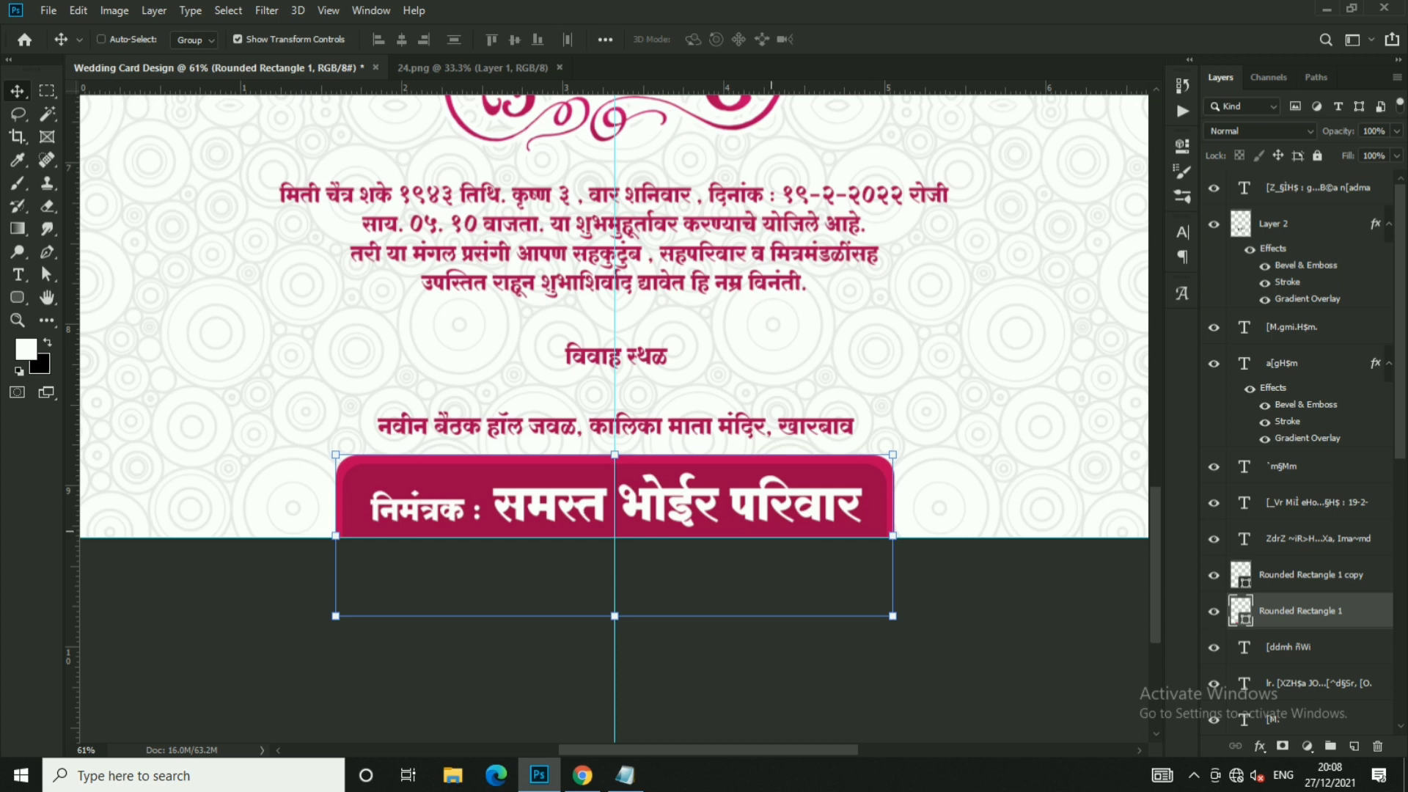
# - Select the bottom banner shape, then the venue address line
pyautogui.scroll(3, 686, 544)
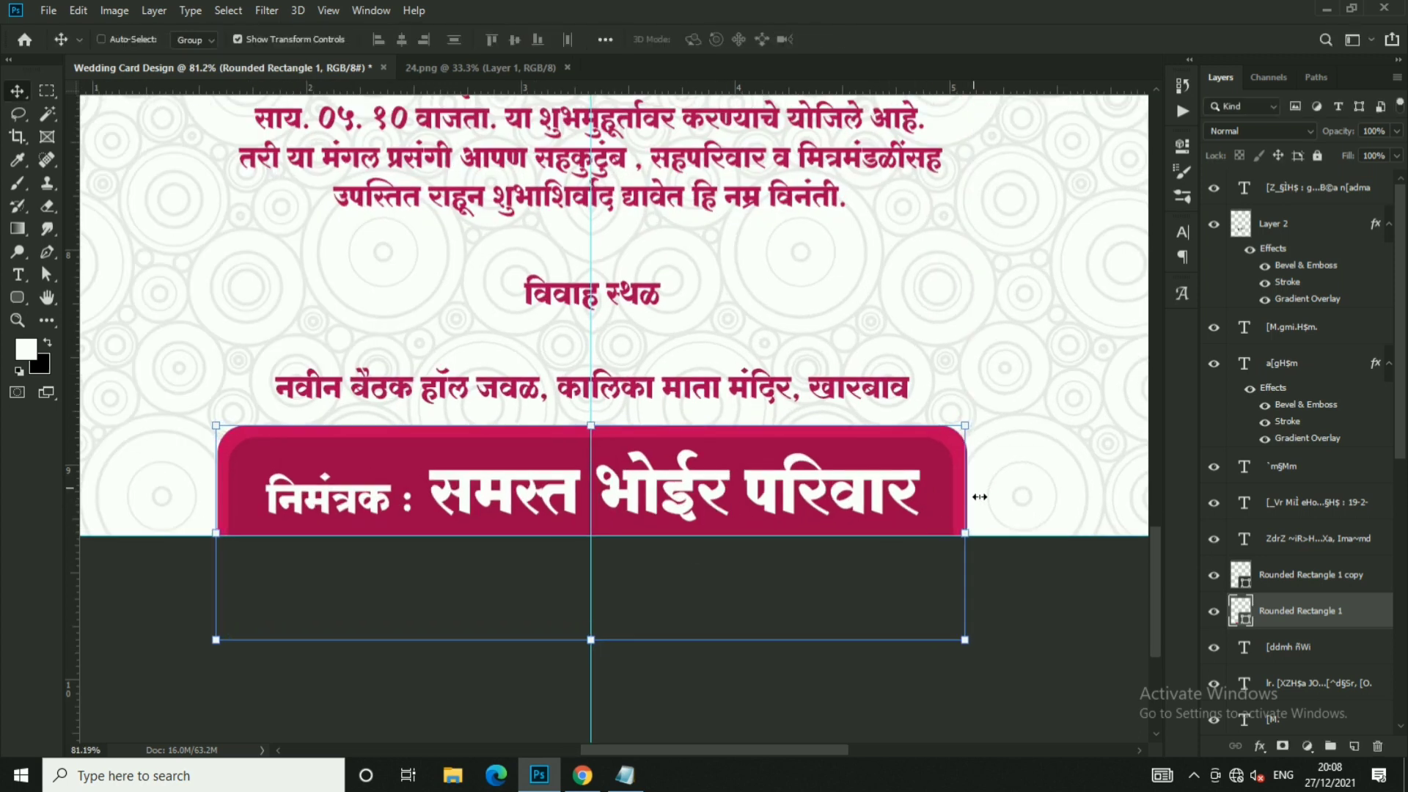
pyautogui.scroll(-2, 916, 466)
pyautogui.scroll(2, 868, 557)
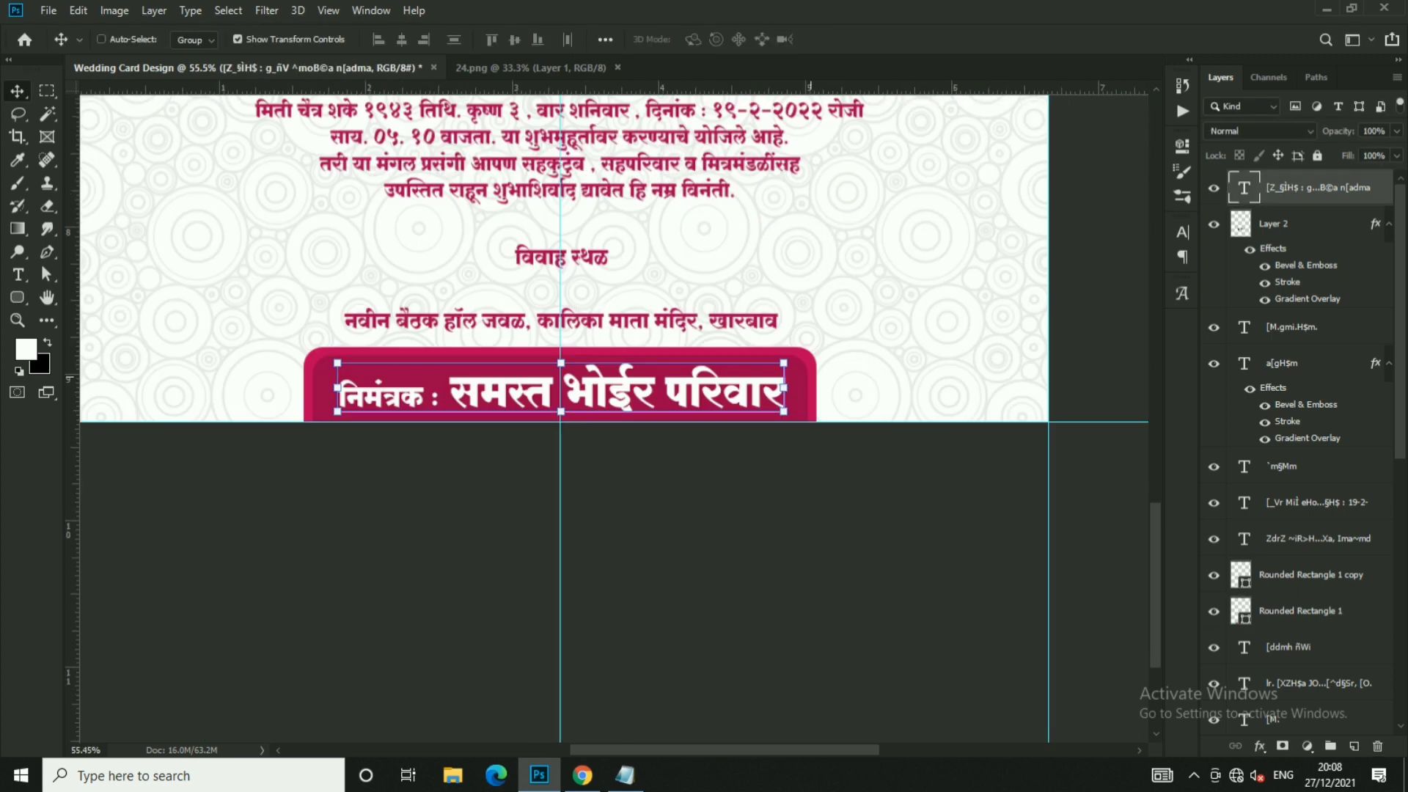
pyautogui.keyDown('ctrl'); pyautogui.click(805, 357); pyautogui.keyUp('ctrl')
pyautogui.scroll(-1, 896, 387)
pyautogui.keyDown('ctrl'); pyautogui.click(810, 330); pyautogui.keyUp('ctrl')
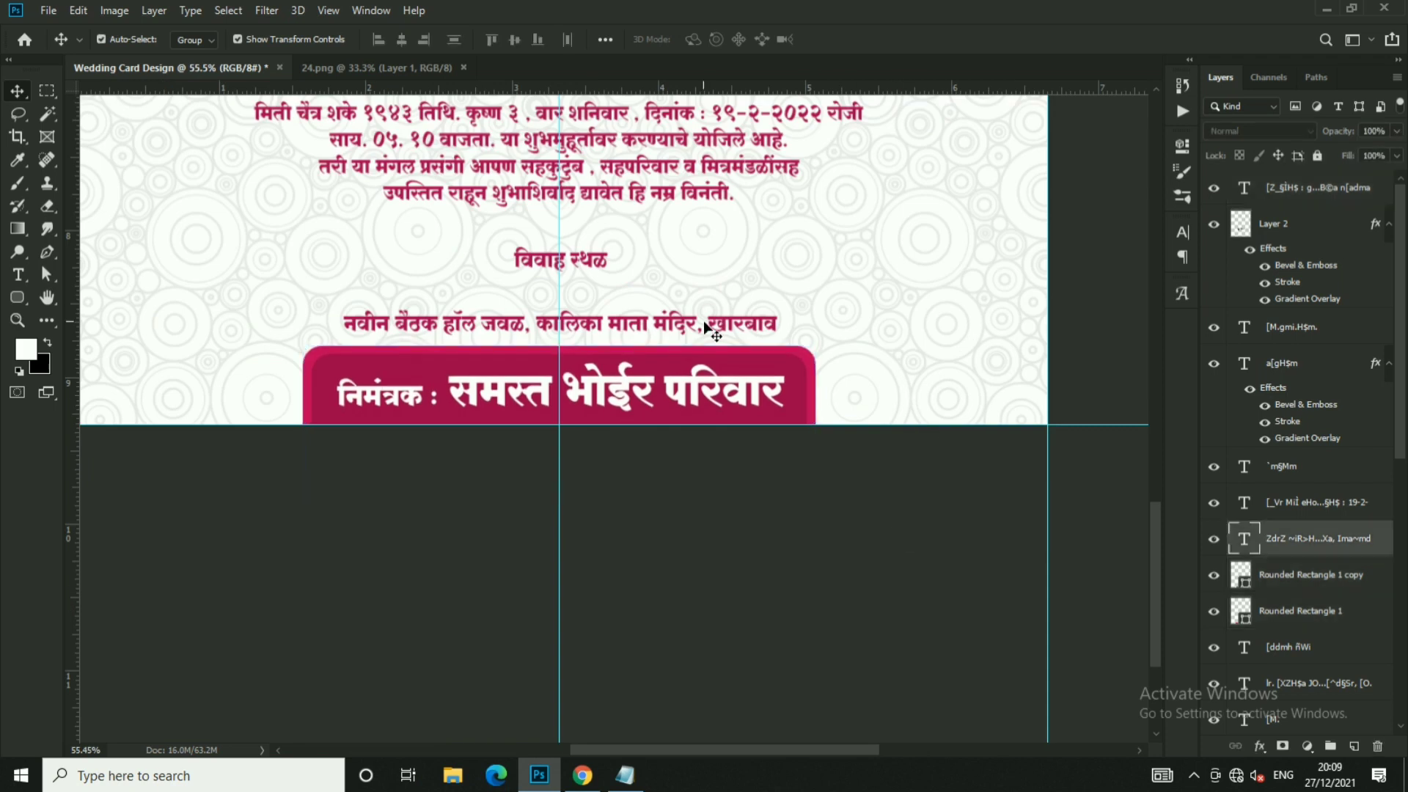
pyautogui.scroll(-1, 759, 347)
# - Stretch the venue address line wider across the card
pyautogui.moveTo(770, 324); pyautogui.dragTo(817, 321)
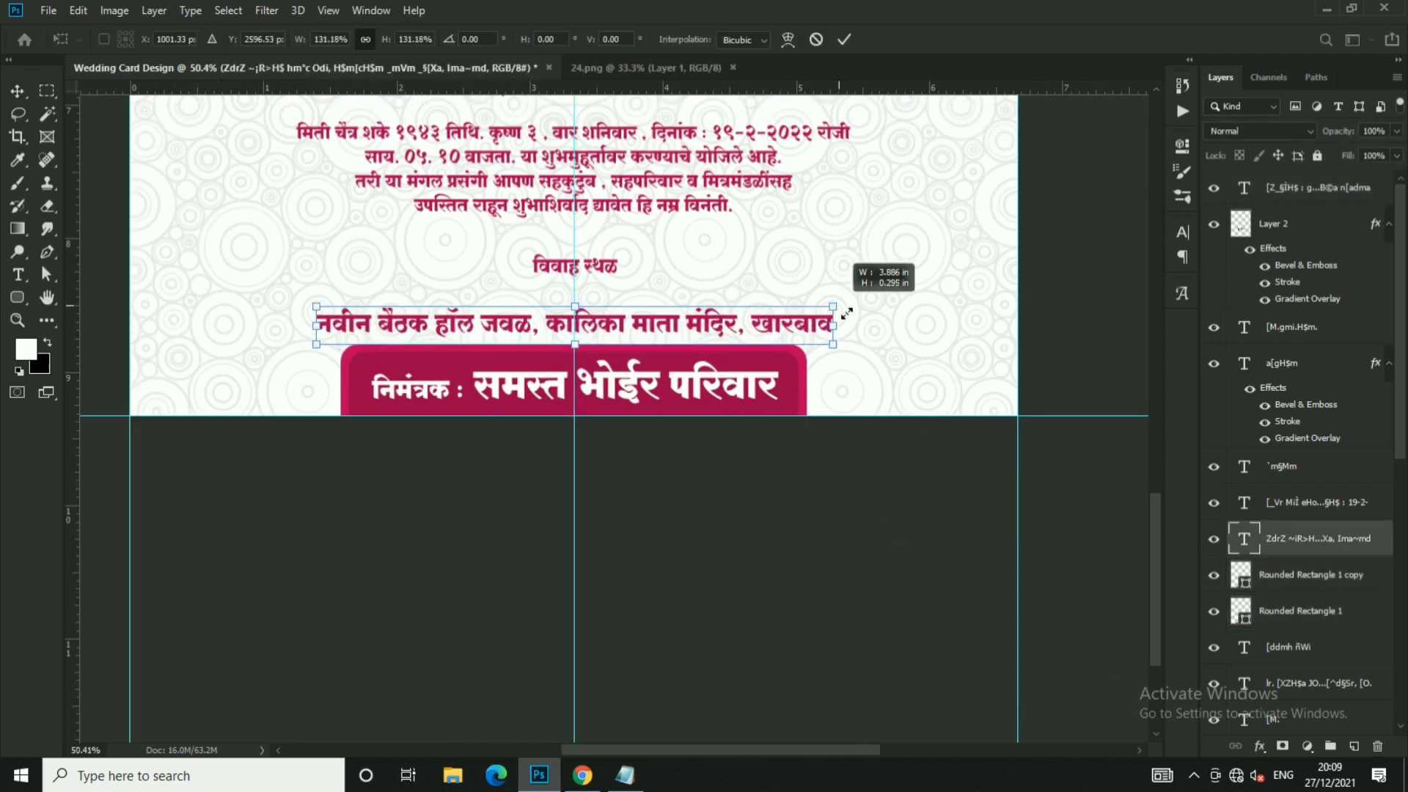
pyautogui.press('Return')
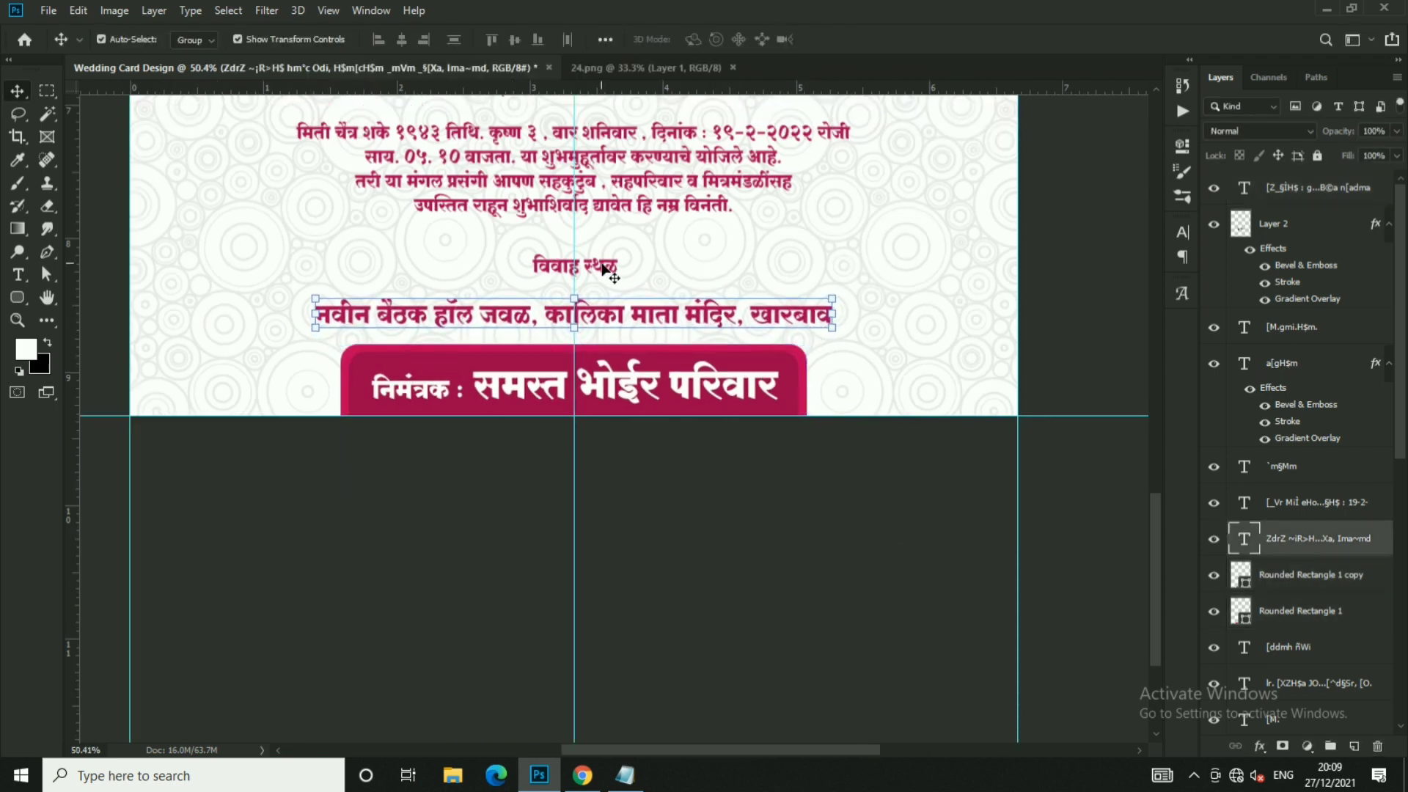
pyautogui.keyDown('ctrl'); pyautogui.click(611, 273); pyautogui.keyUp('ctrl')
pyautogui.scroll(2, 559, 286)
# - Draw a crimson rounded box behind the विवाह स्थळ heading with 48.5 px corners
pyautogui.click(18, 297)
pyautogui.click(116, 314)
pyautogui.moveTo(500, 220); pyautogui.dragTo(678, 282)
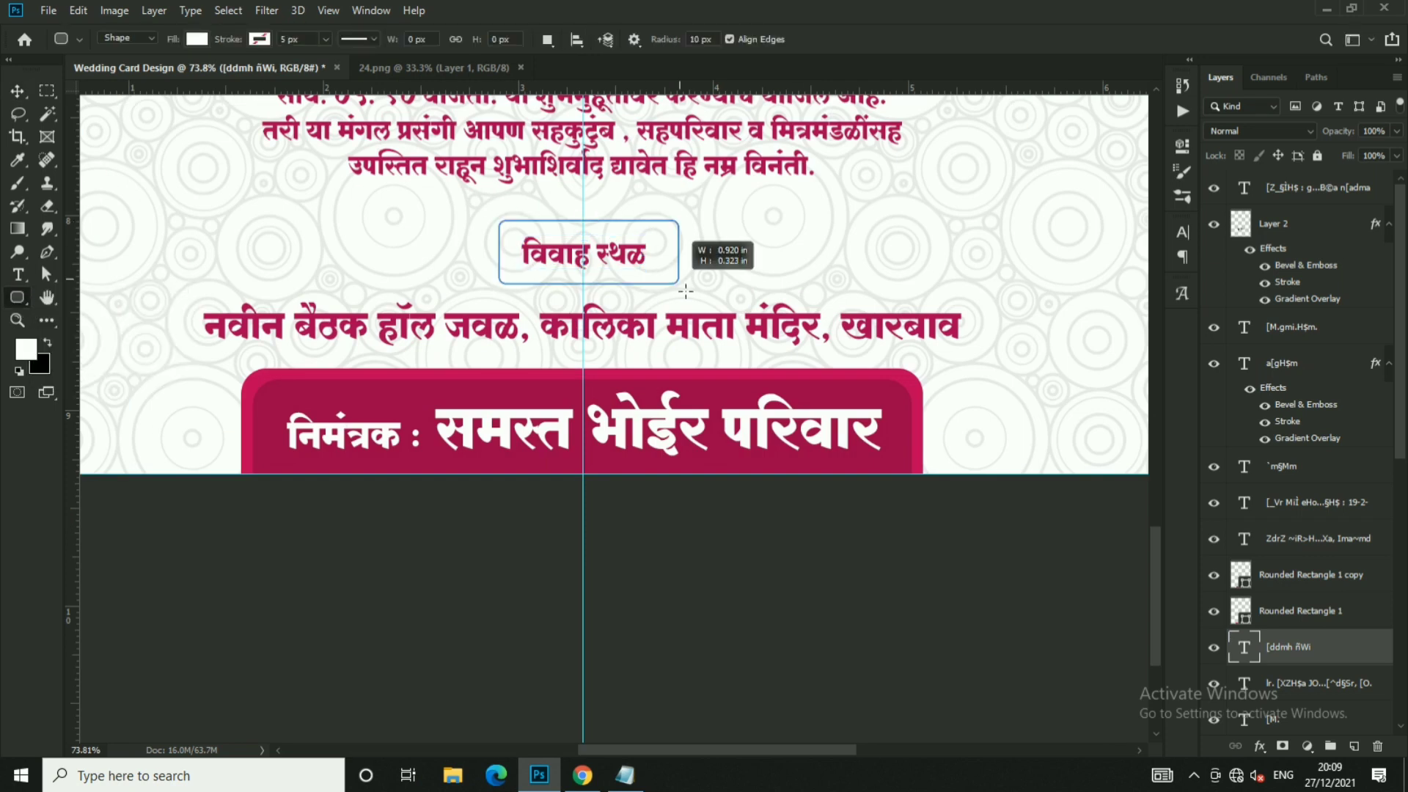
pyautogui.click(933, 249)
pyautogui.click(955, 344)
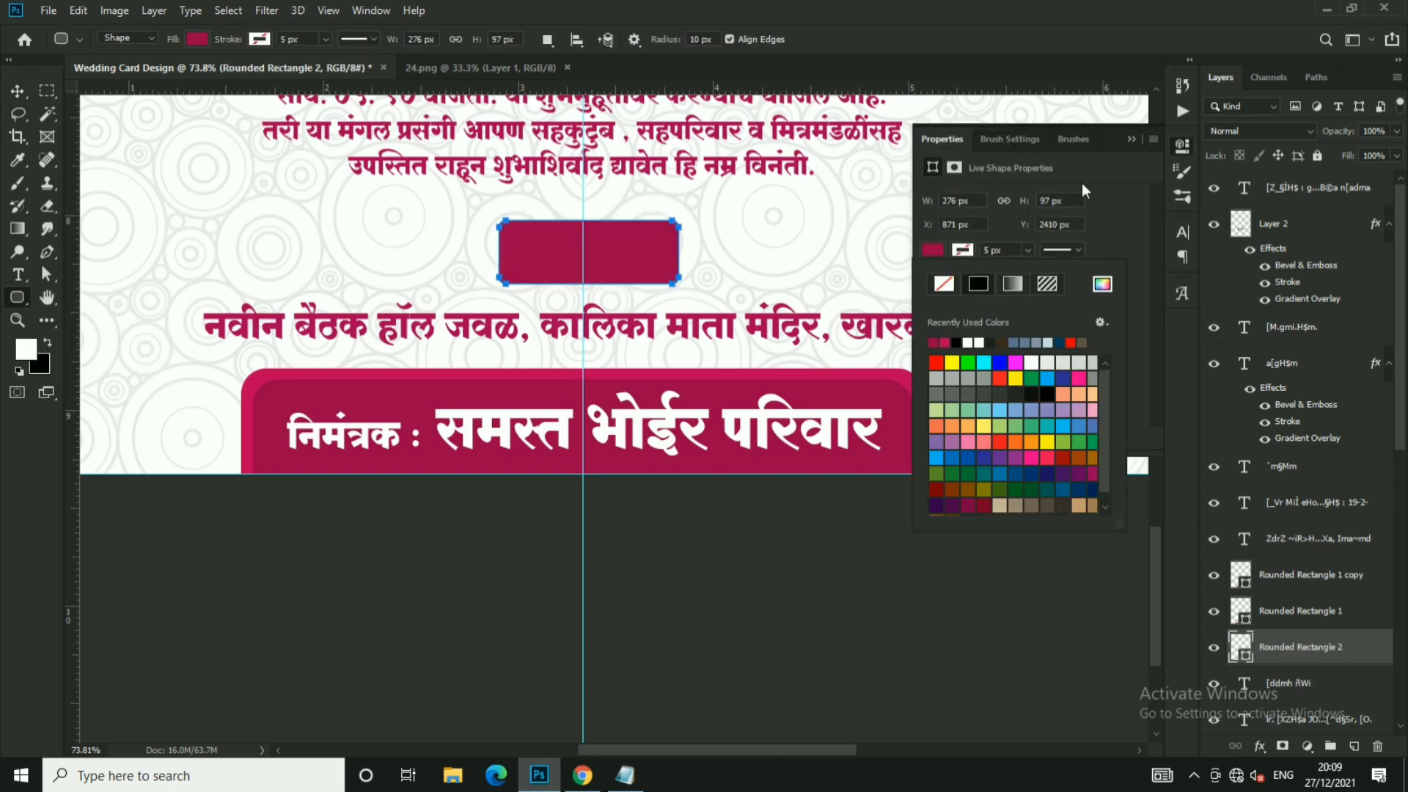
pyautogui.click(1132, 139)
pyautogui.click(17, 90)
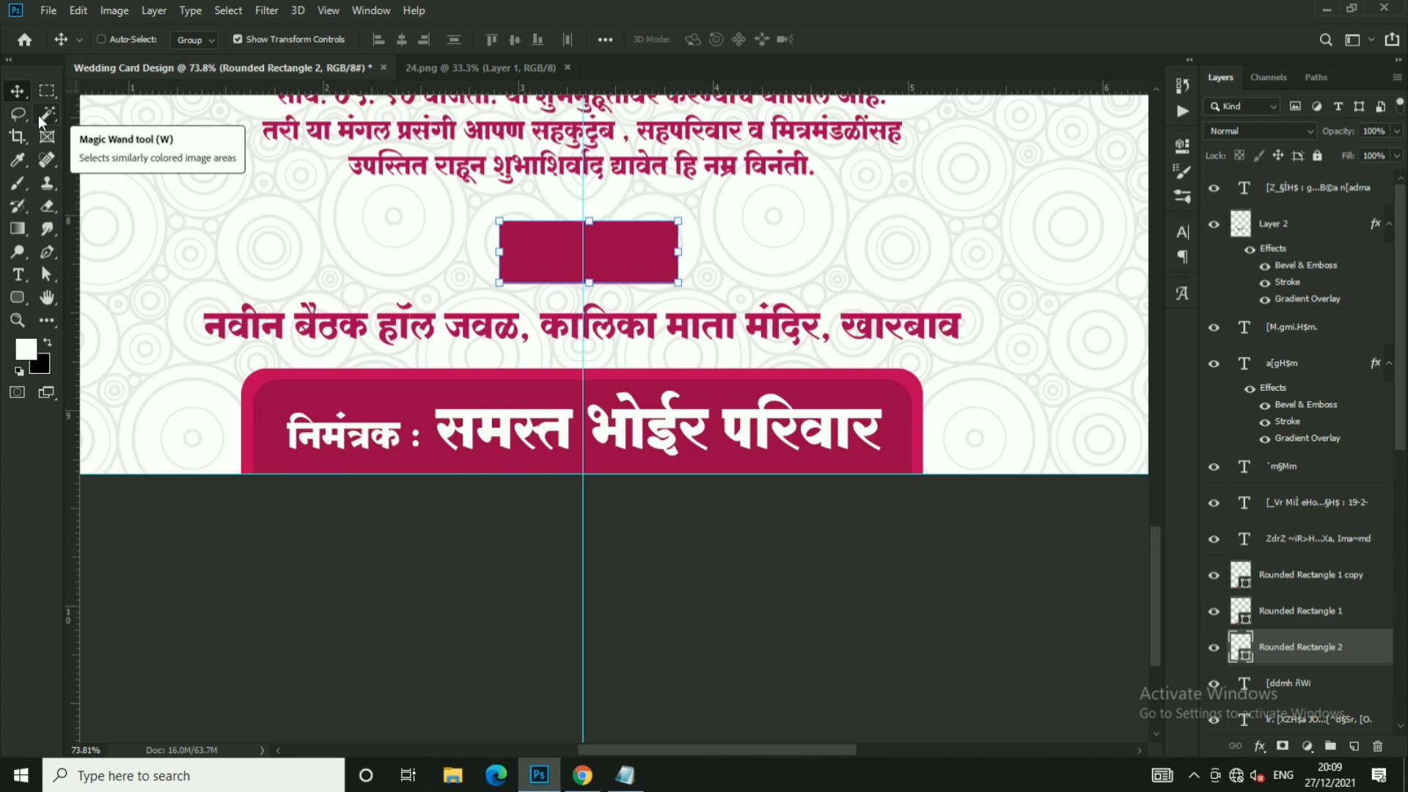
pyautogui.click(1183, 146)
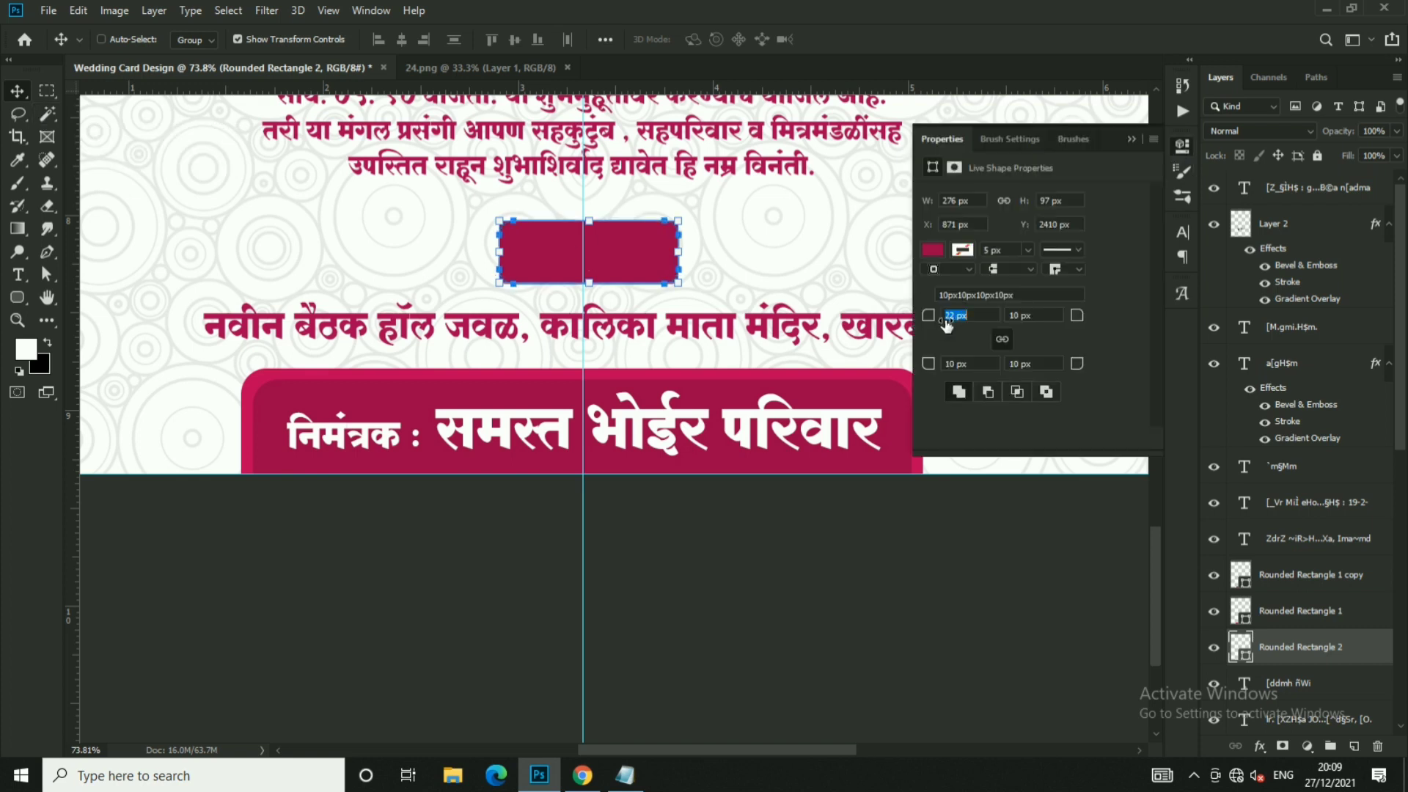
pyautogui.press('t')
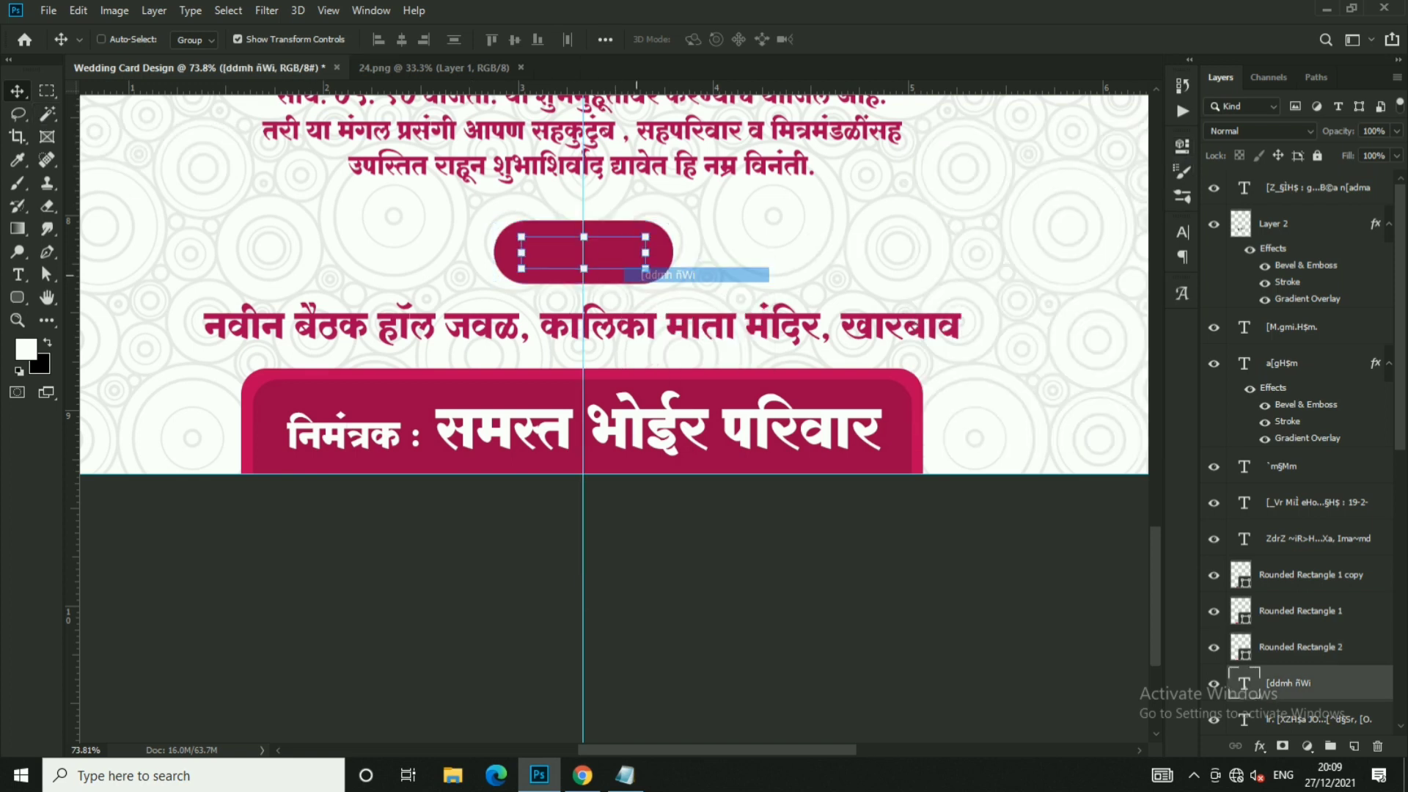
# - Bring the विवाह स्थळ heading in front of the box and colour it white (ffffff)
pyautogui.hotkey('ctrl', 'shift', ']')
pyautogui.click(608, 256)
pyautogui.hotkey('ctrl', 'a')
pyautogui.click(704, 39)
pyautogui.write('ffffff')
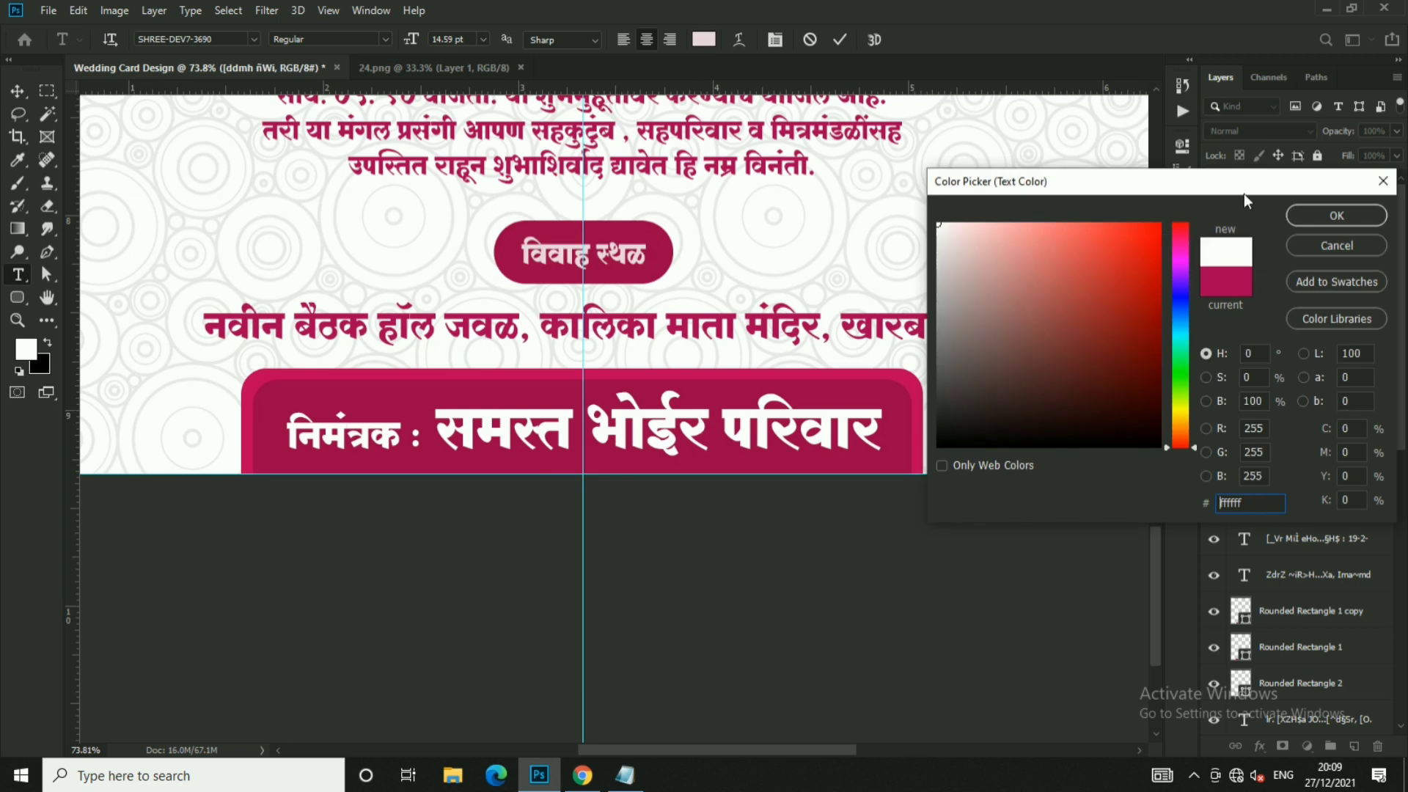
pyautogui.press('Return')
pyautogui.click(18, 91)
# - Widen the crimson box around the heading into a pill shape
pyautogui.click(1301, 433)
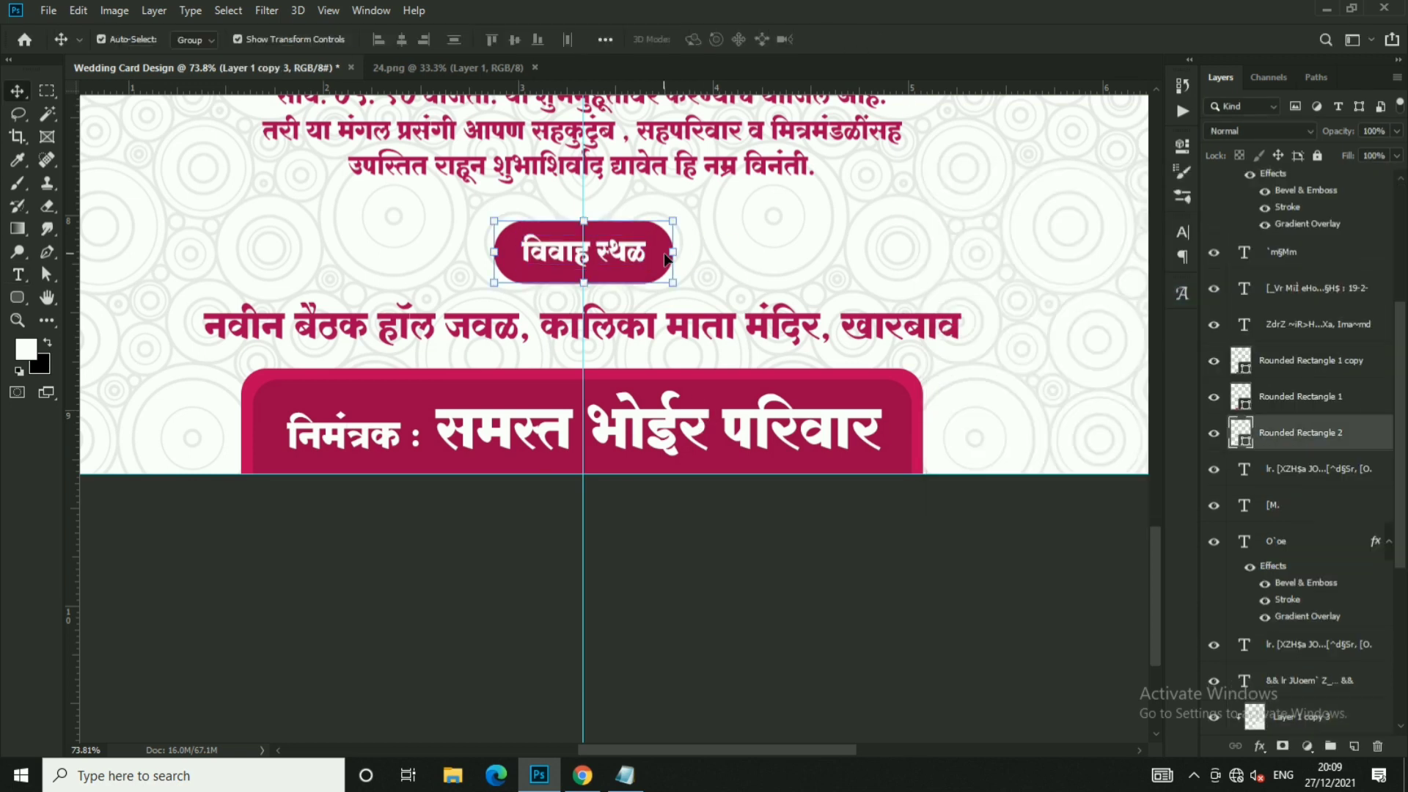
pyautogui.hotkey('ctrl', 't')
pyautogui.moveTo(702, 252)
pyautogui.mouseDown()
pyautogui.moveTo(717, 268)
pyautogui.moveTo(737, 261)
pyautogui.mouseUp()
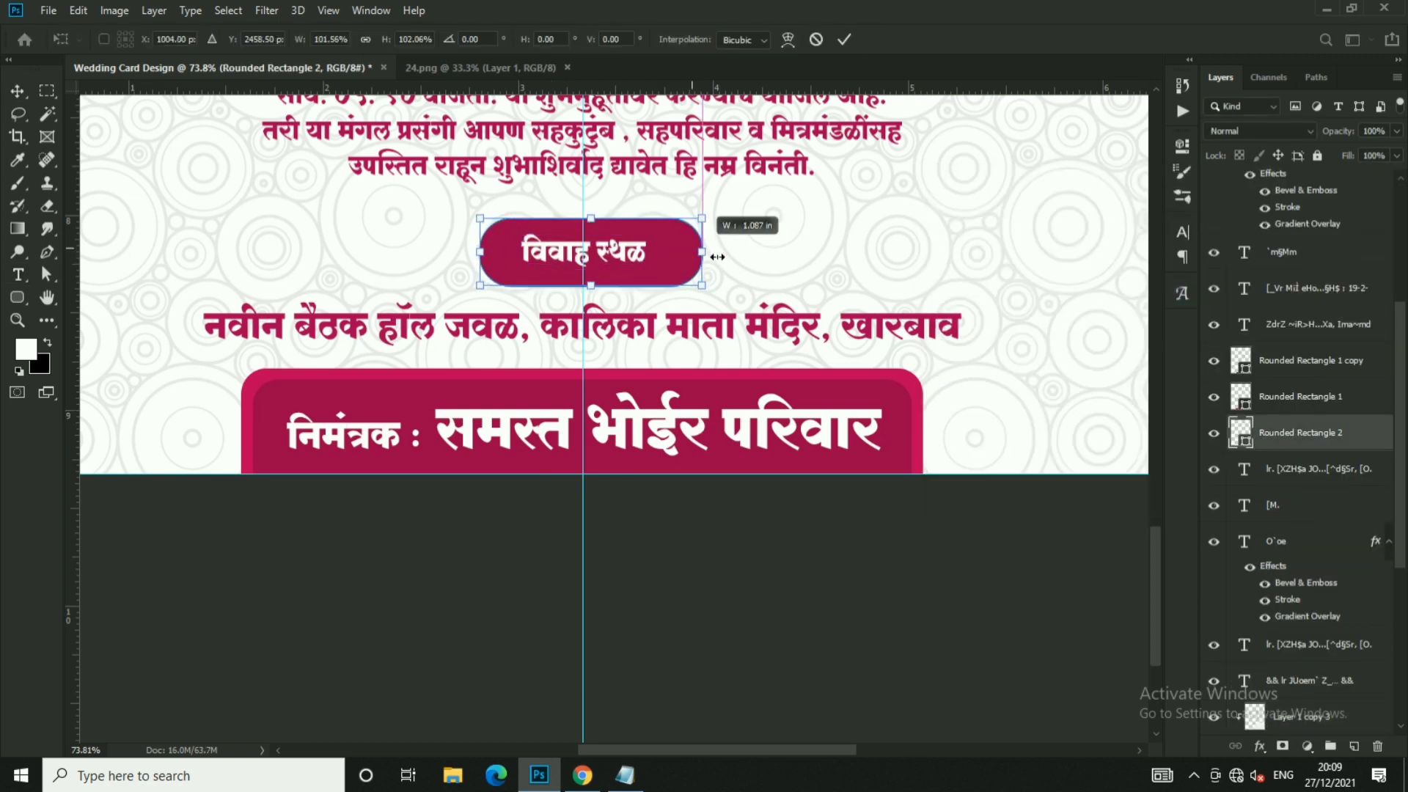
pyautogui.press('Return')
pyautogui.click(1182, 145)
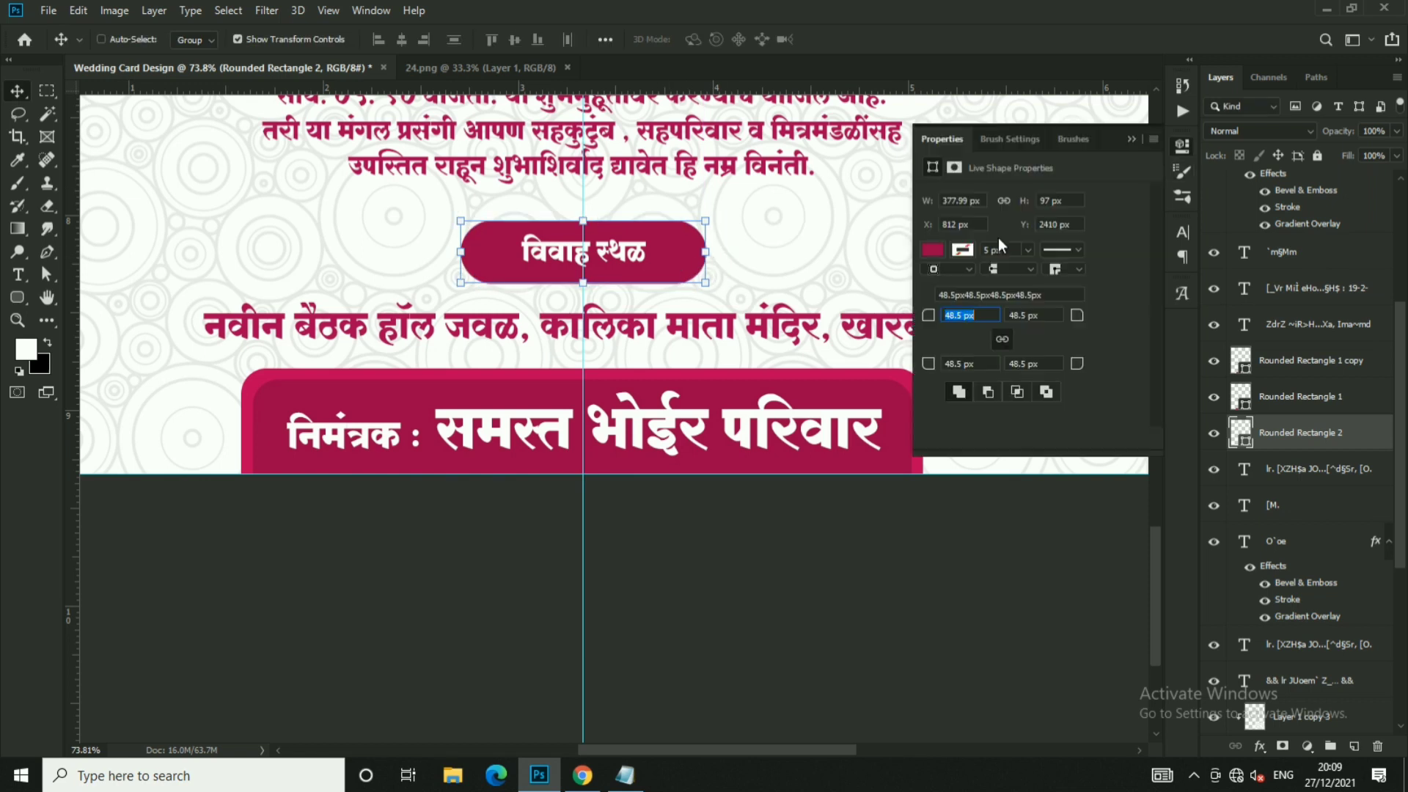
pyautogui.click(1182, 146)
# - Scale up the विवाह स्थळ heading inside the crimson badge
pyautogui.keyDown('ctrl'); pyautogui.click(623, 252); pyautogui.keyUp('ctrl')
pyautogui.hotkey('ctrl', 't')
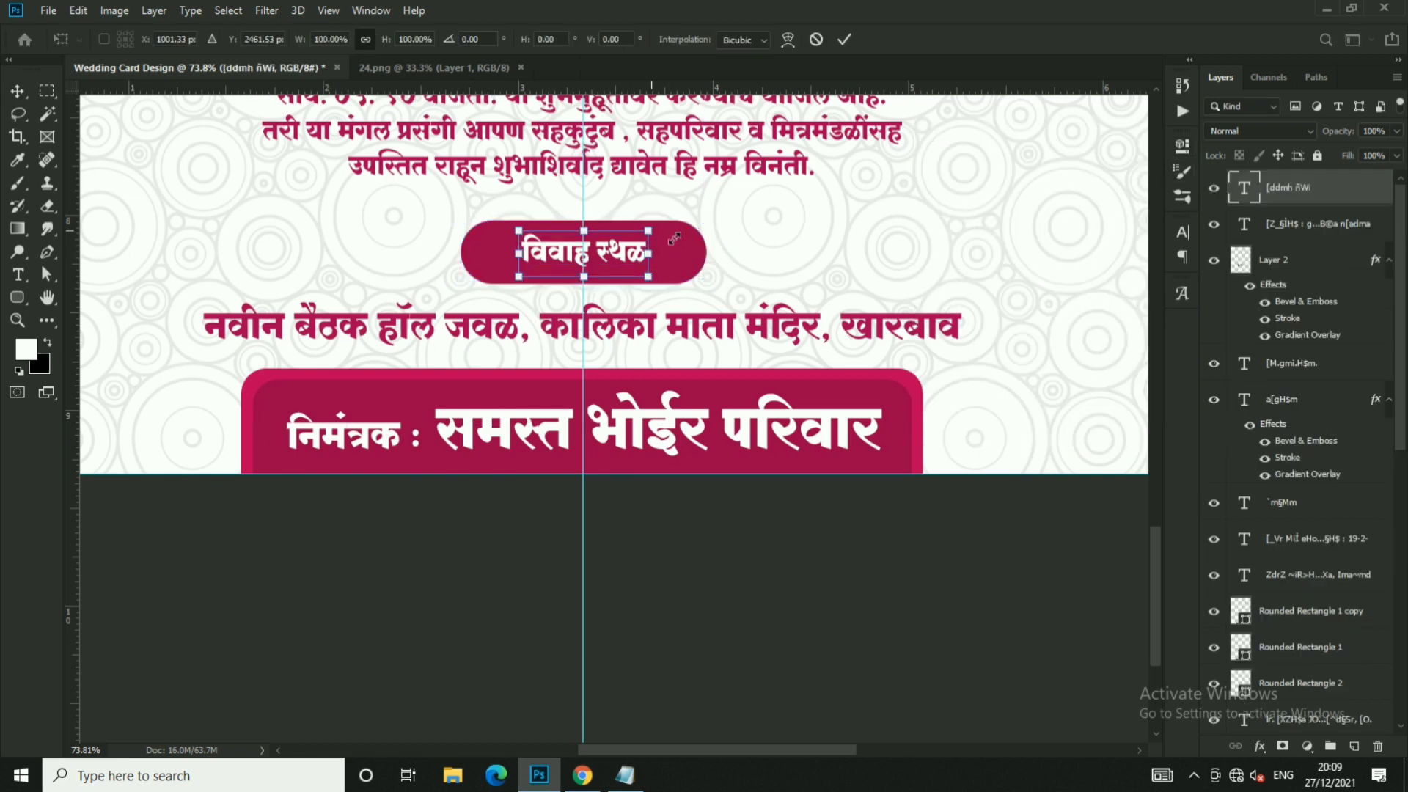
pyautogui.moveTo(649, 253); pyautogui.dragTo(692, 244)
pyautogui.press('Return')
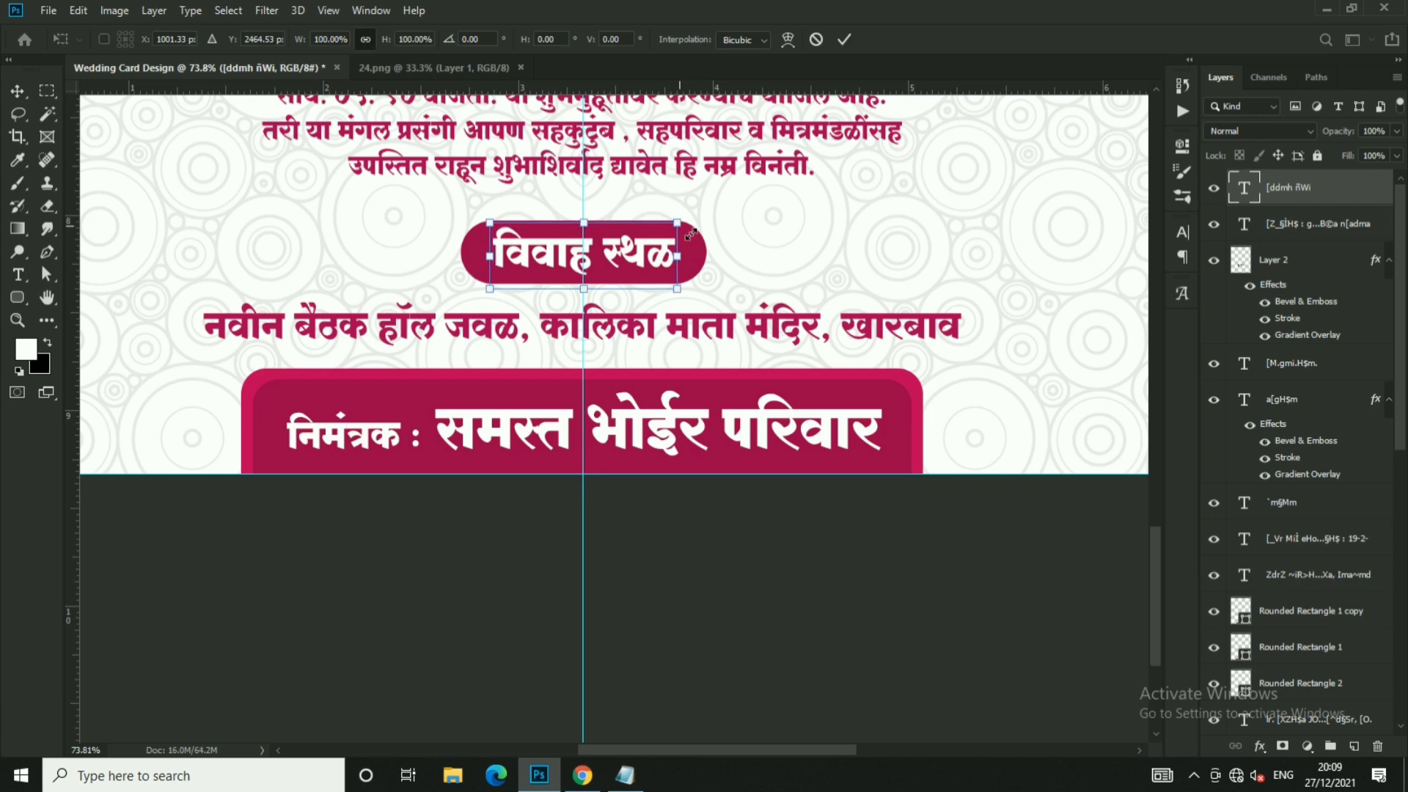
pyautogui.keyDown('ctrl'); pyautogui.click(642, 323); pyautogui.keyUp('ctrl')
# - Scroll through the card's layers and select the शुभविवाह logo layer
pyautogui.scroll(-3, 642, 317)
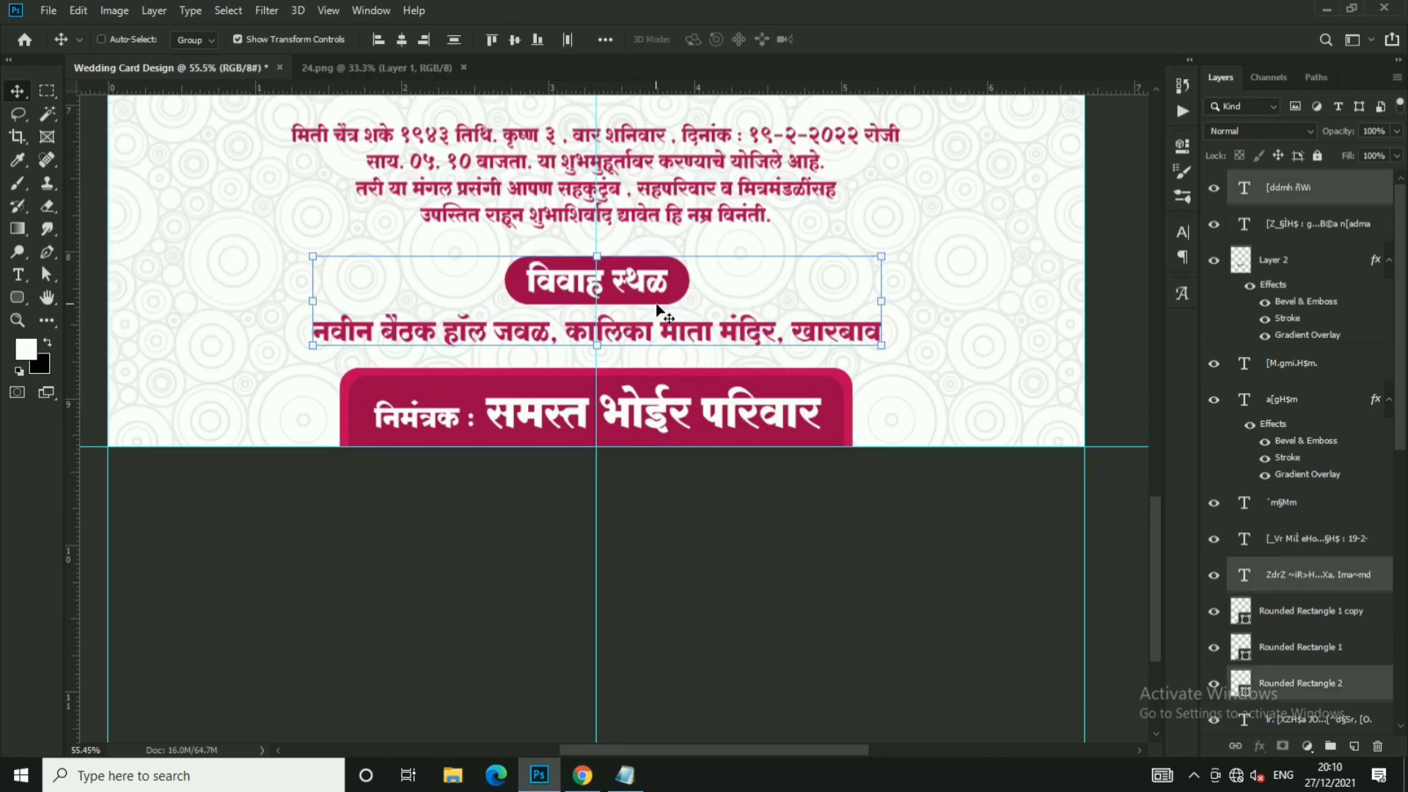
pyautogui.scroll(1, 717, 432)
pyautogui.scroll(-1, 716, 433)
pyautogui.scroll(2, 698, 448)
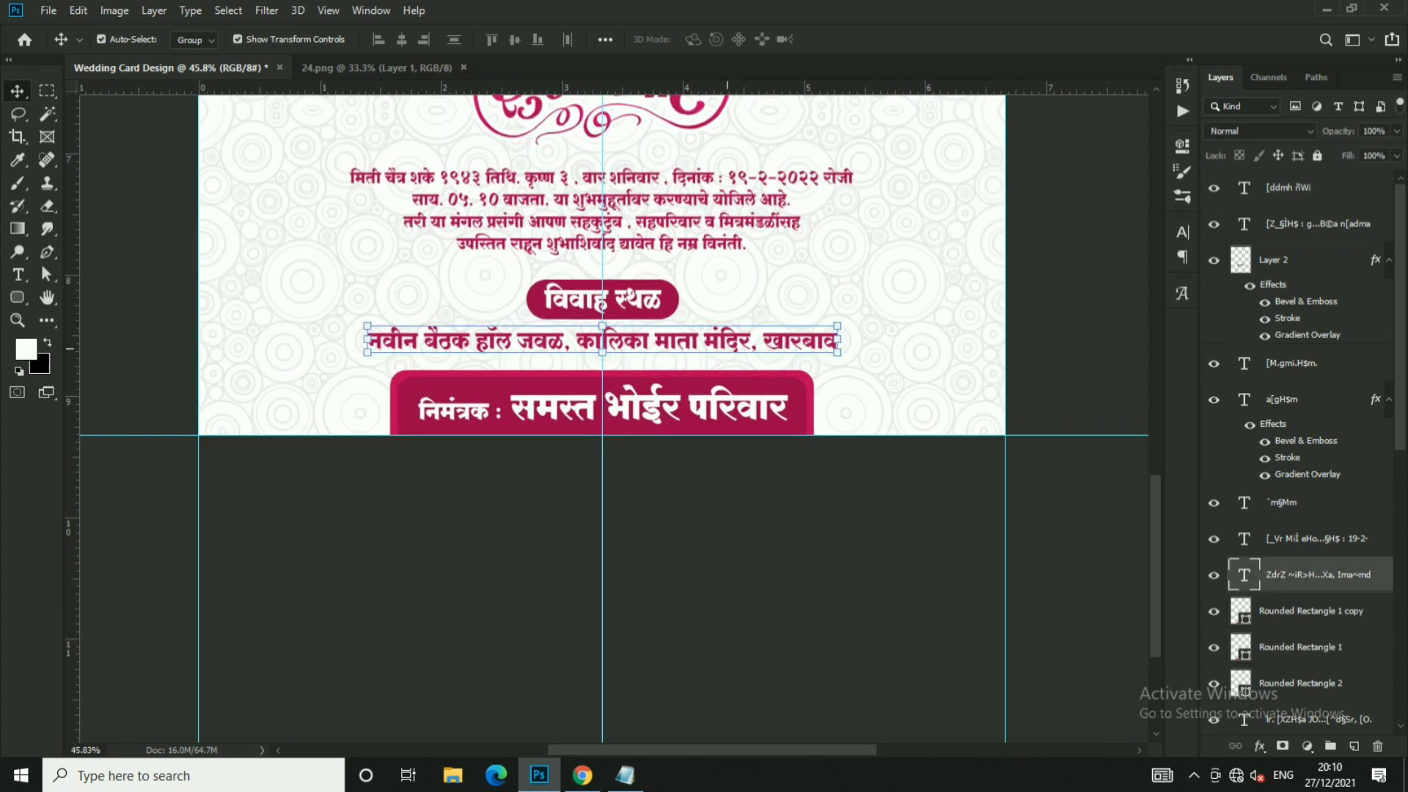
pyautogui.scroll(-2, 679, 278)
pyautogui.keyDown('ctrl'); pyautogui.click(679, 277); pyautogui.keyUp('ctrl')
pyautogui.scroll(2, 679, 278)
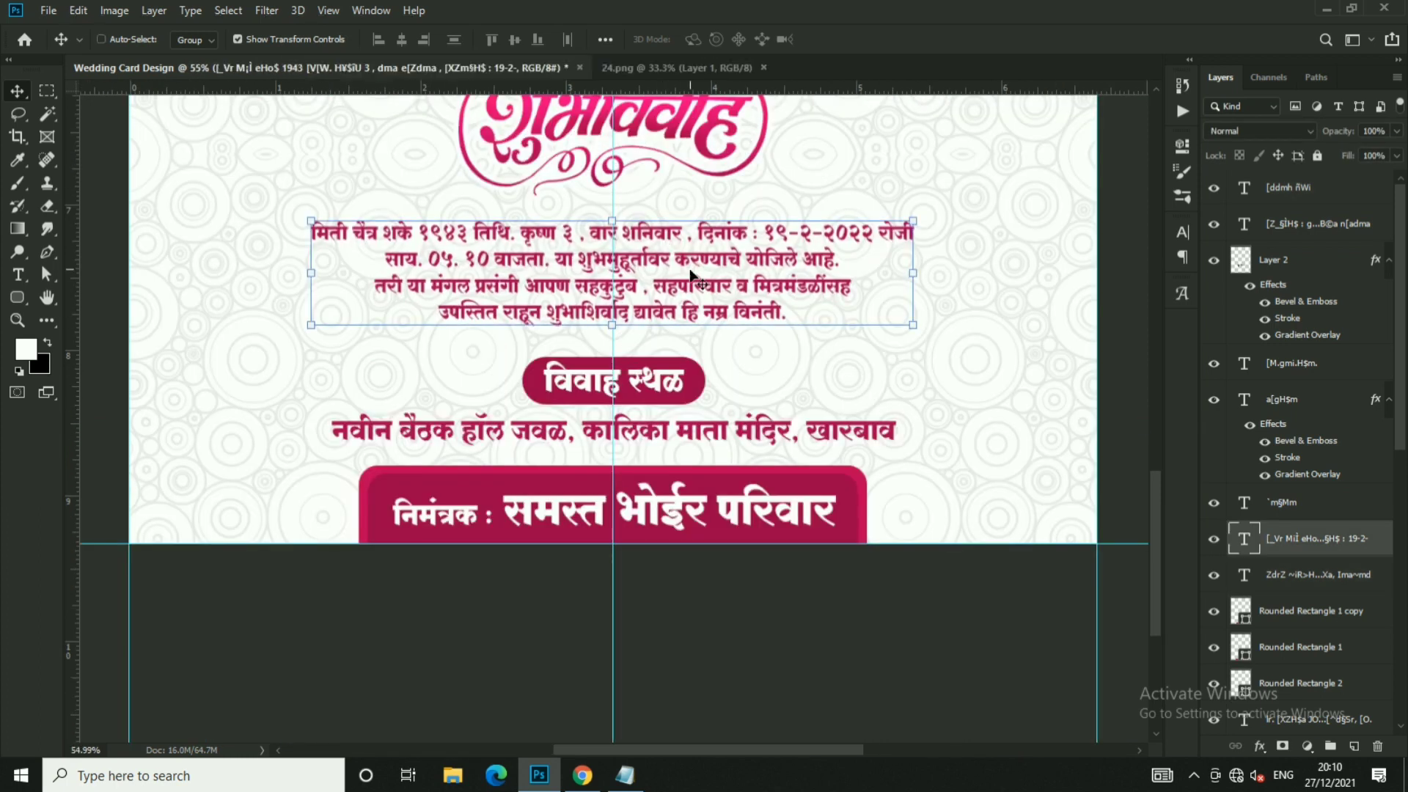
pyautogui.scroll(-2, 824, 330)
pyautogui.scroll(1, 823, 330)
pyautogui.keyDown('ctrl'); pyautogui.click(615, 168); pyautogui.keyUp('ctrl')
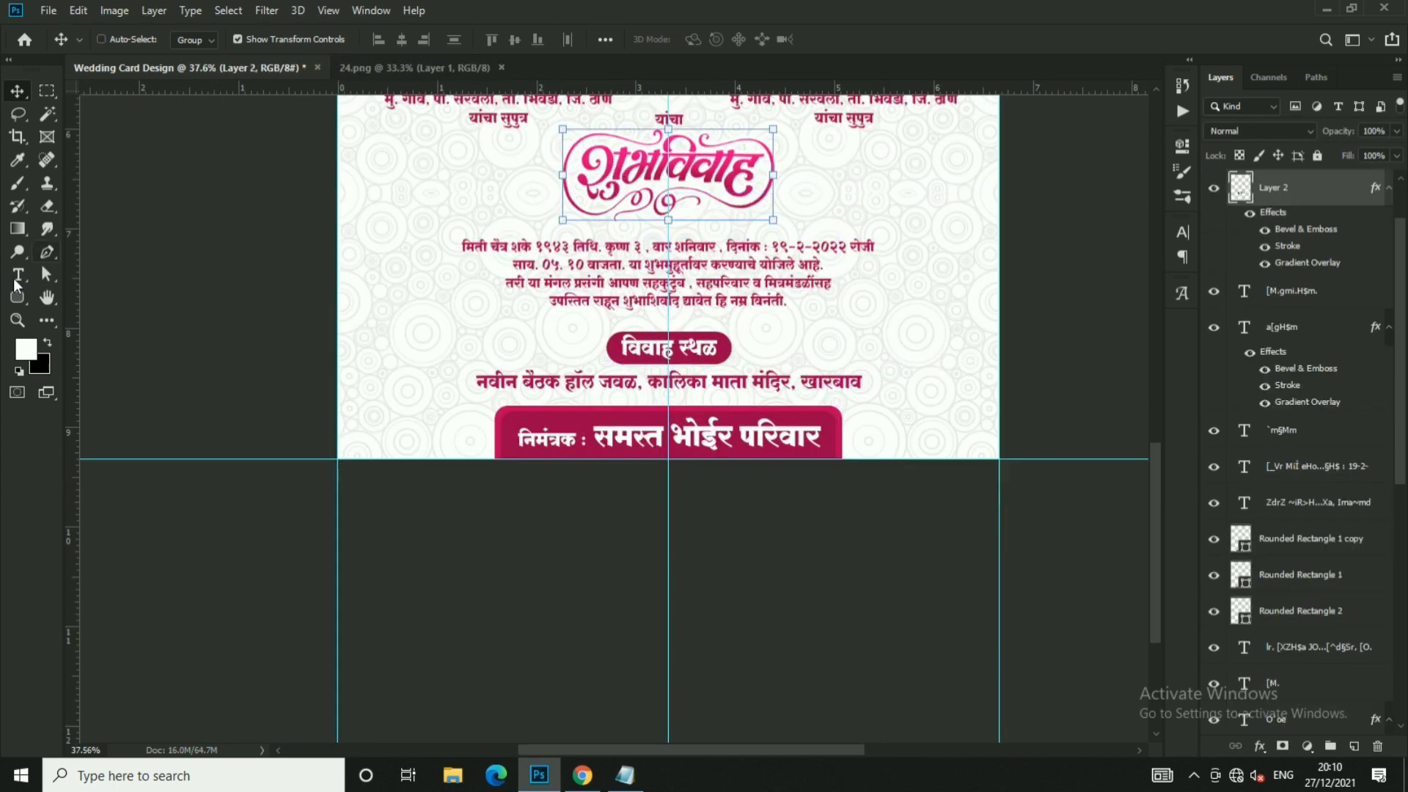
# - Start a new Mukta Bold text layer at the upper left in black (000000)
pyautogui.click(16, 277)
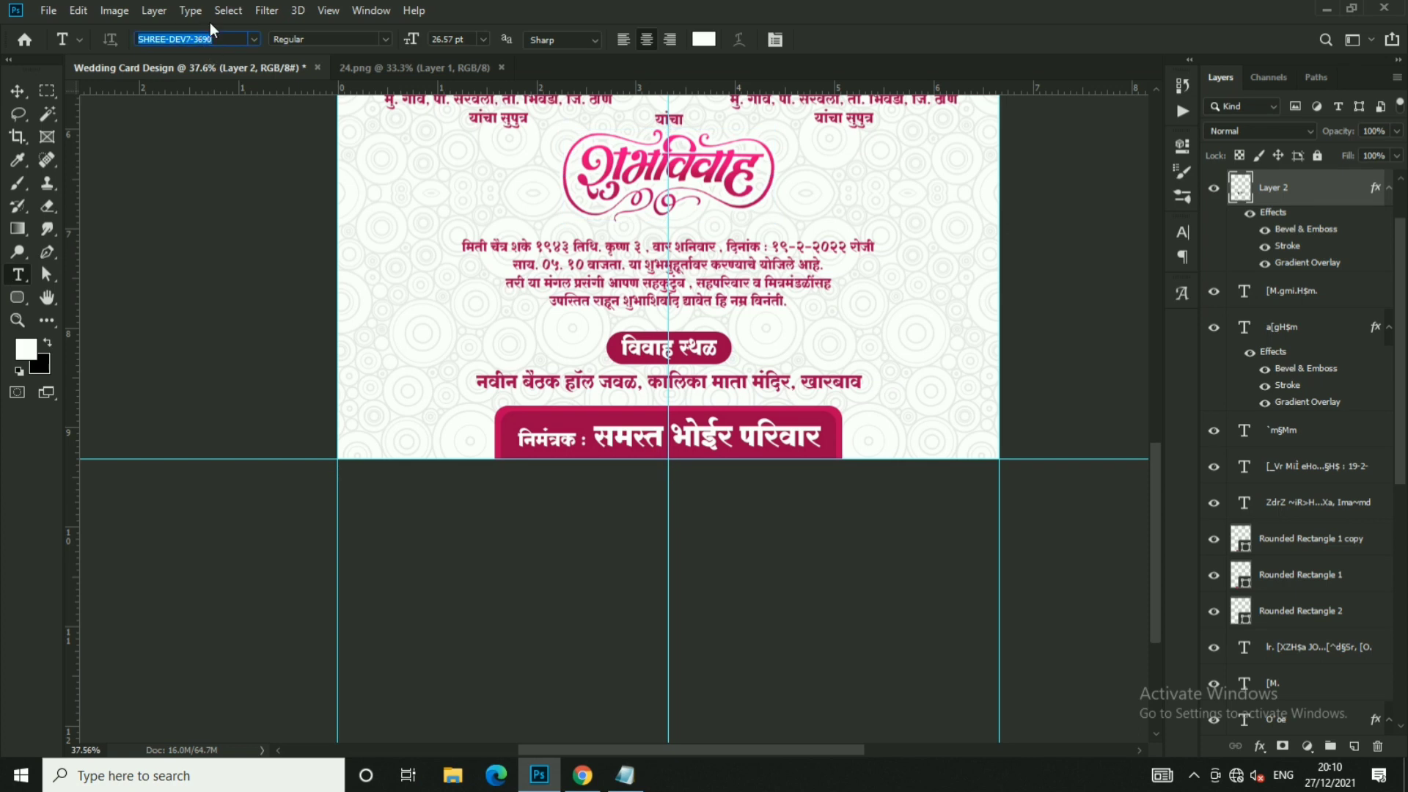
pyautogui.write('mukta')
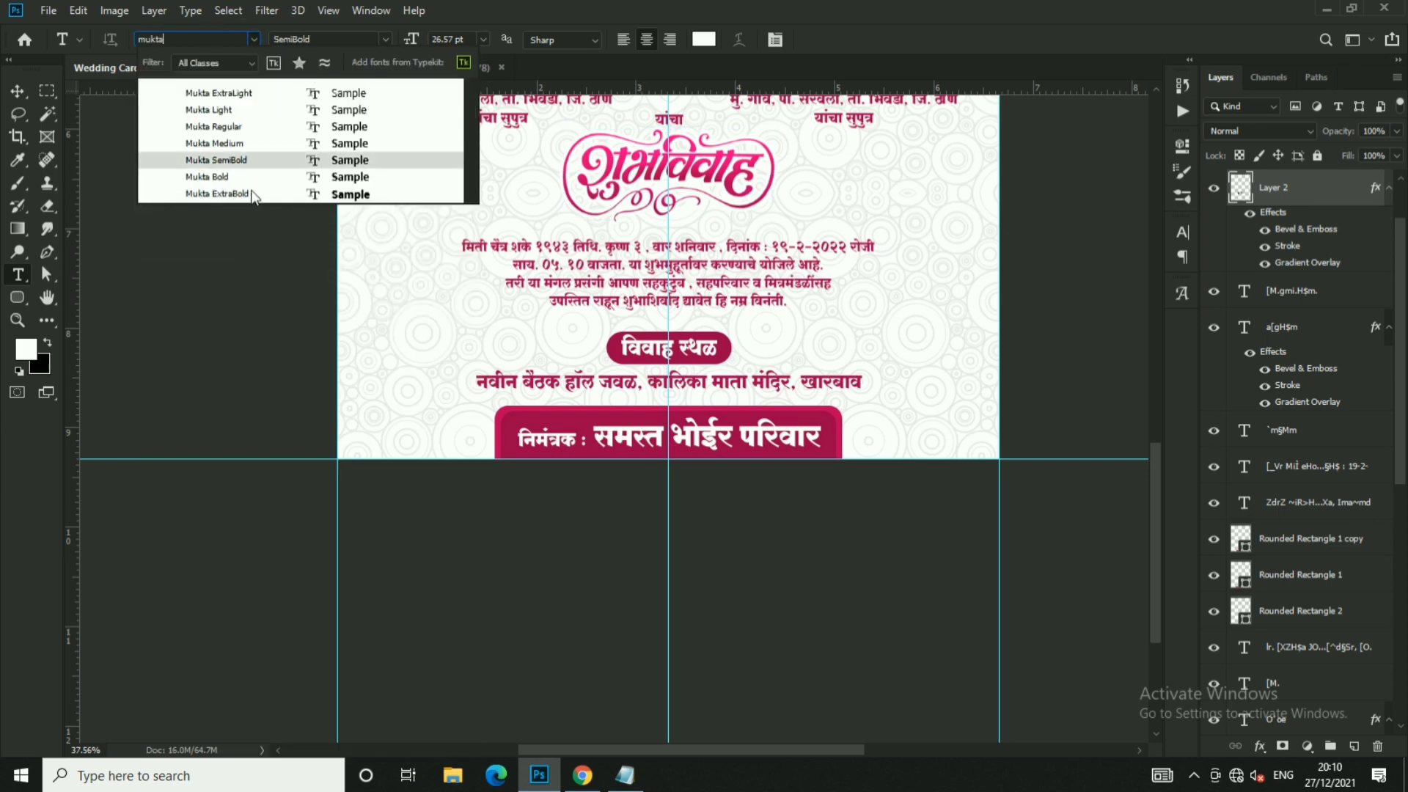
pyautogui.click(220, 177)
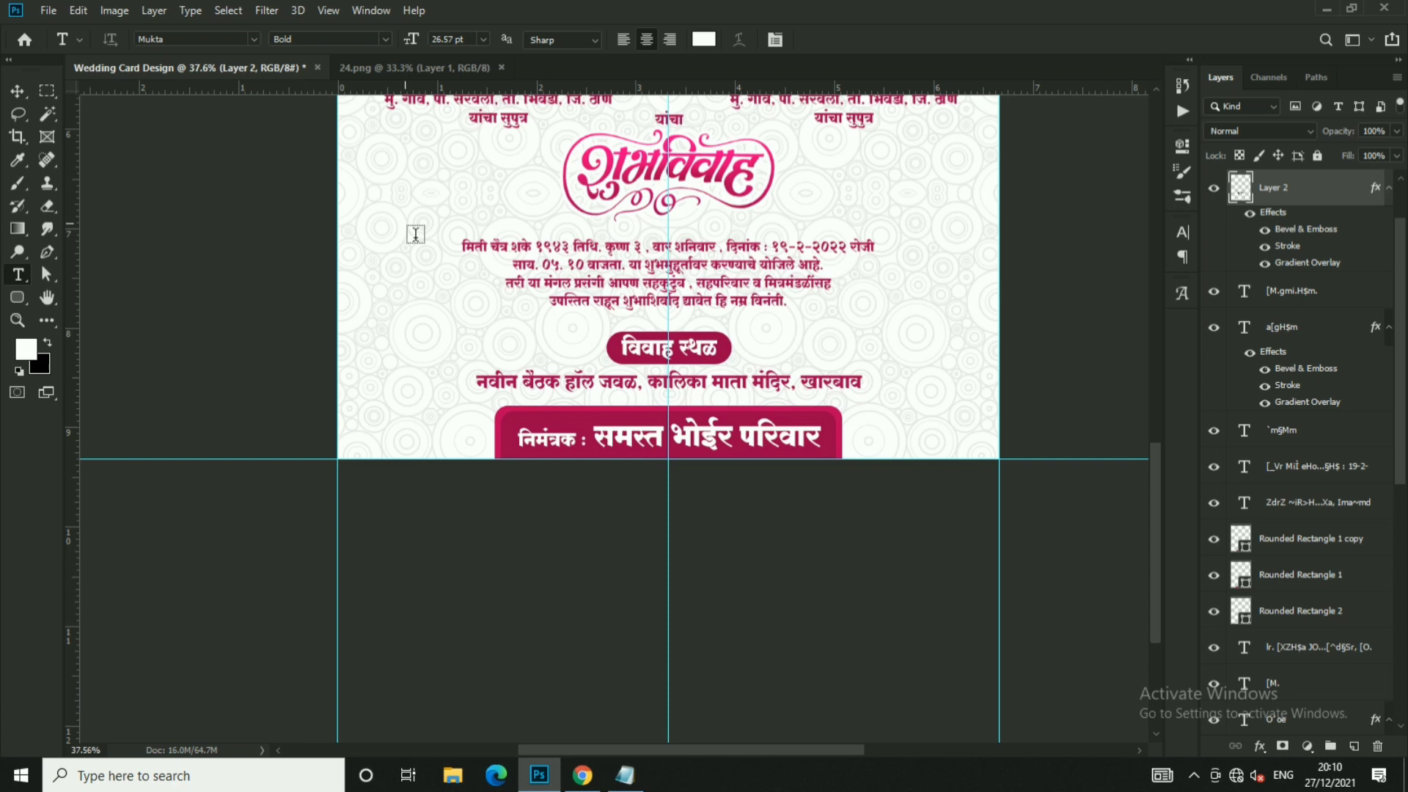
pyautogui.click(416, 234)
pyautogui.click(704, 38)
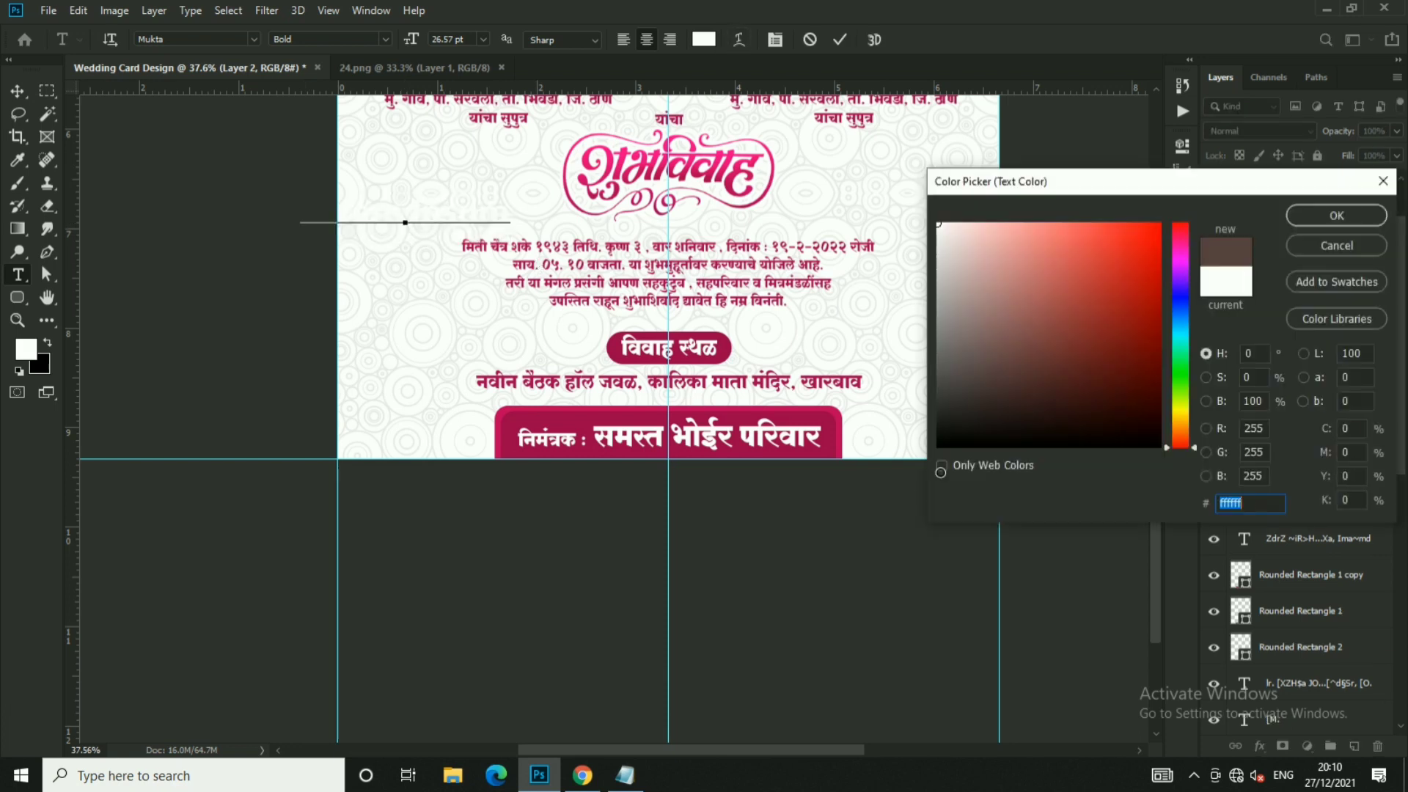
pyautogui.write('000000')
pyautogui.press('Return')
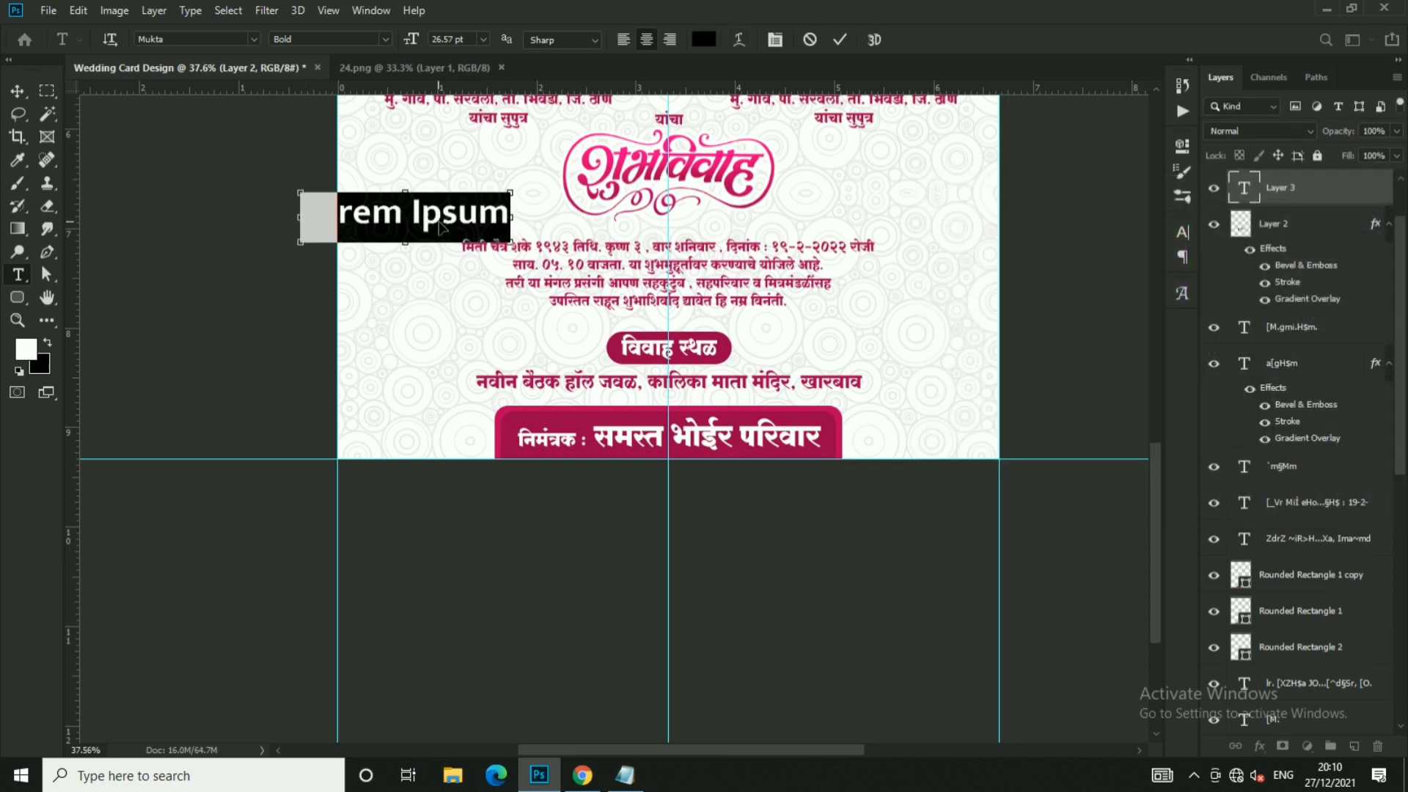
# - Type a row of dots and set them to 18.57 pt
pyautogui.click(442, 230)
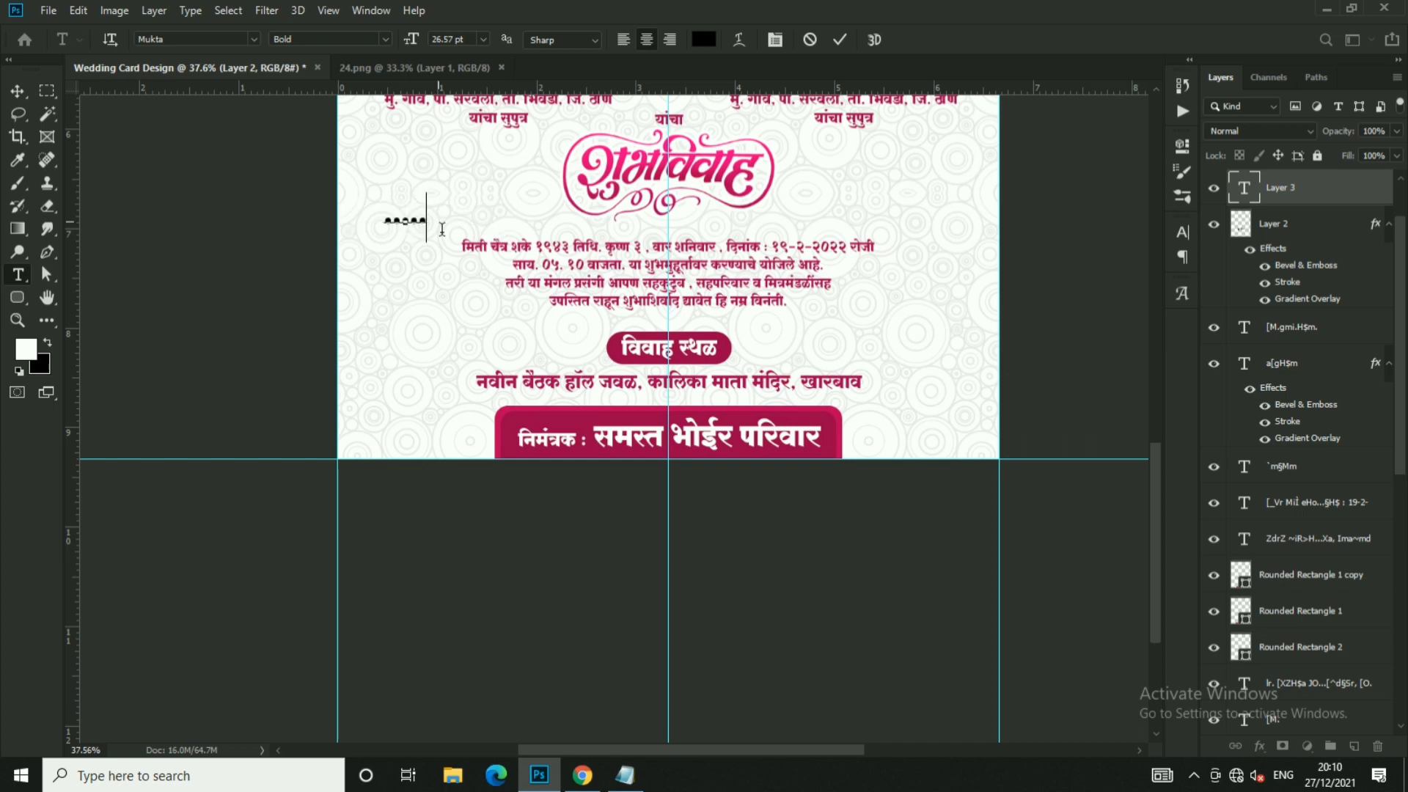
pyautogui.hotkey('ctrl', 'a')
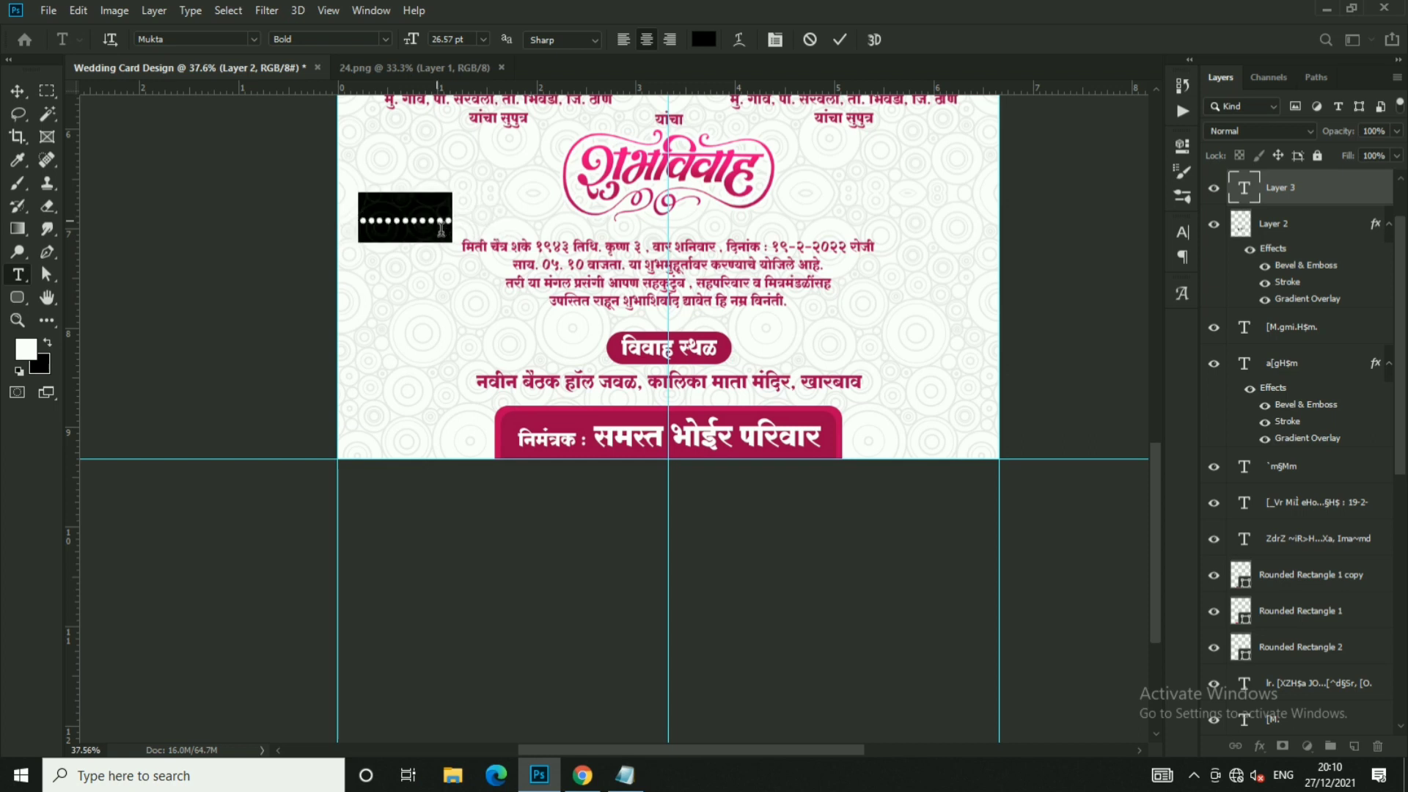
pyautogui.click(454, 227)
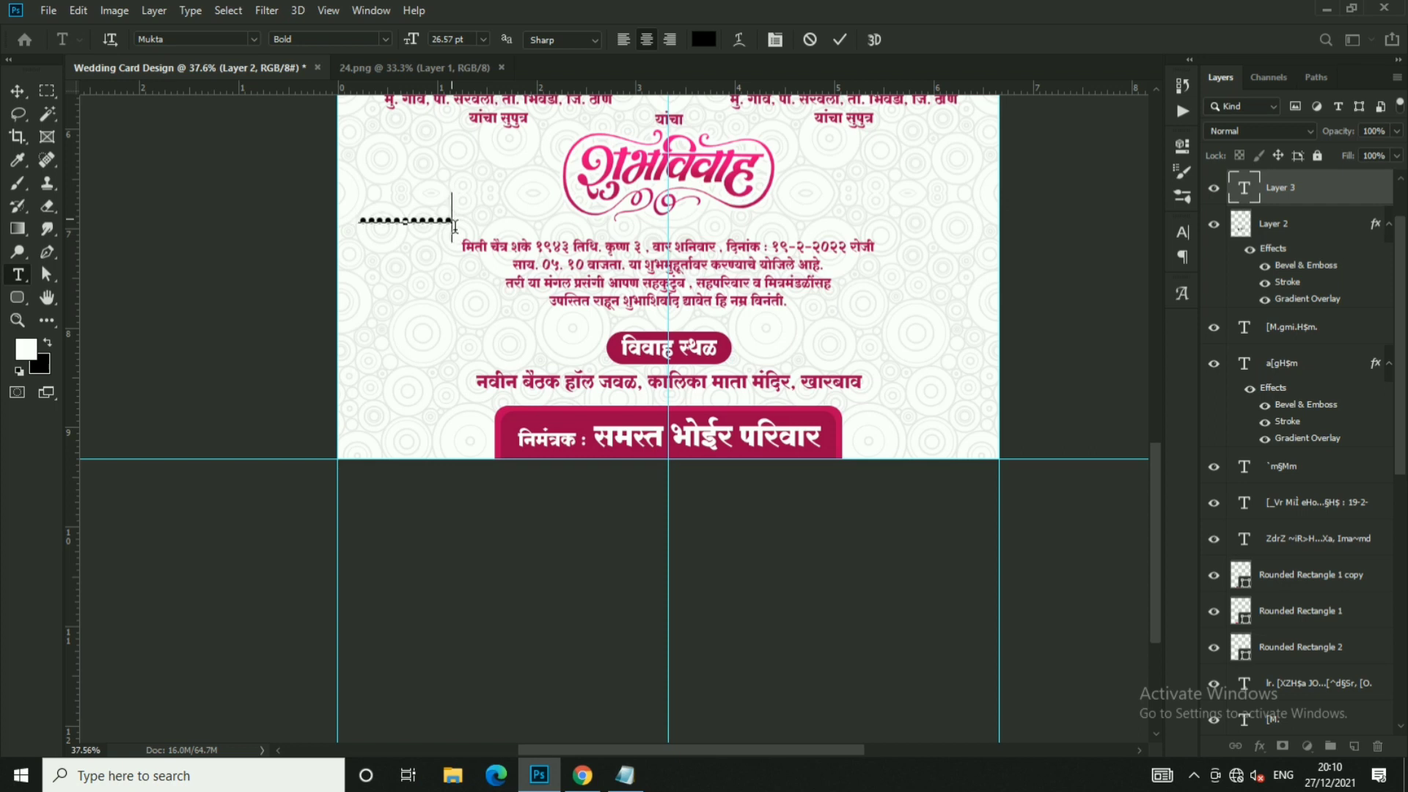
pyautogui.write('......')
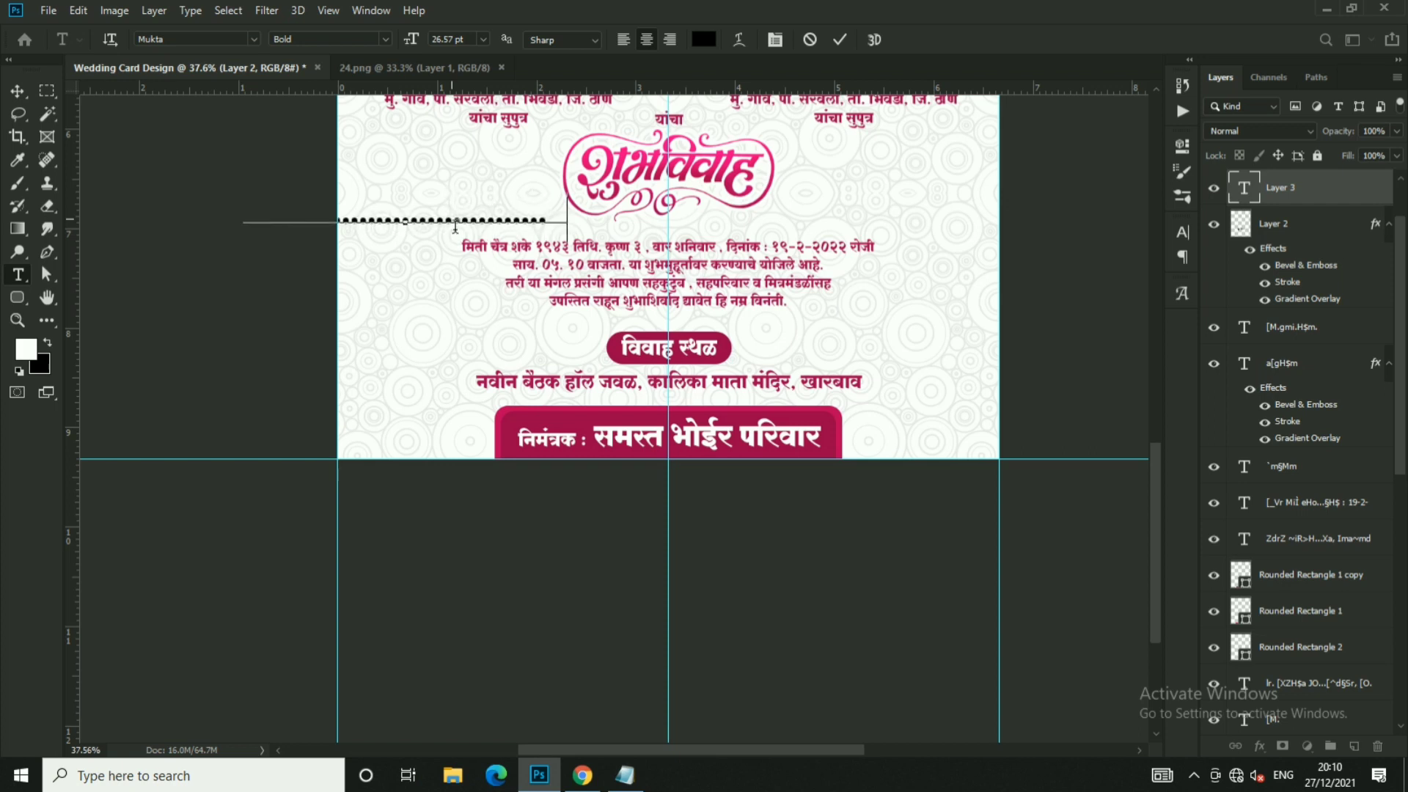
pyautogui.write('.....................')
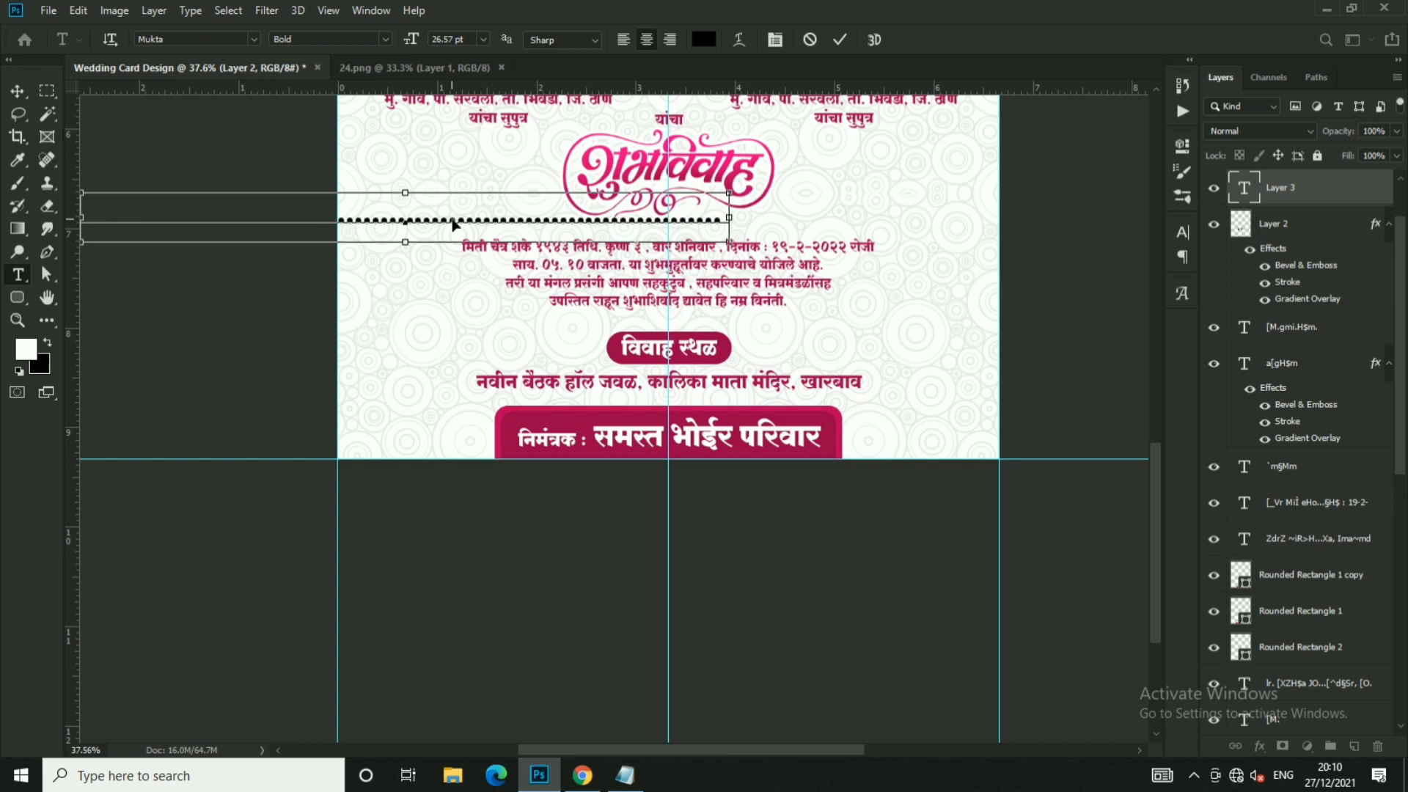
pyautogui.hotkey('ctrl', 'a')
pyautogui.moveTo(418, 47); pyautogui.dragTo(412, 47)
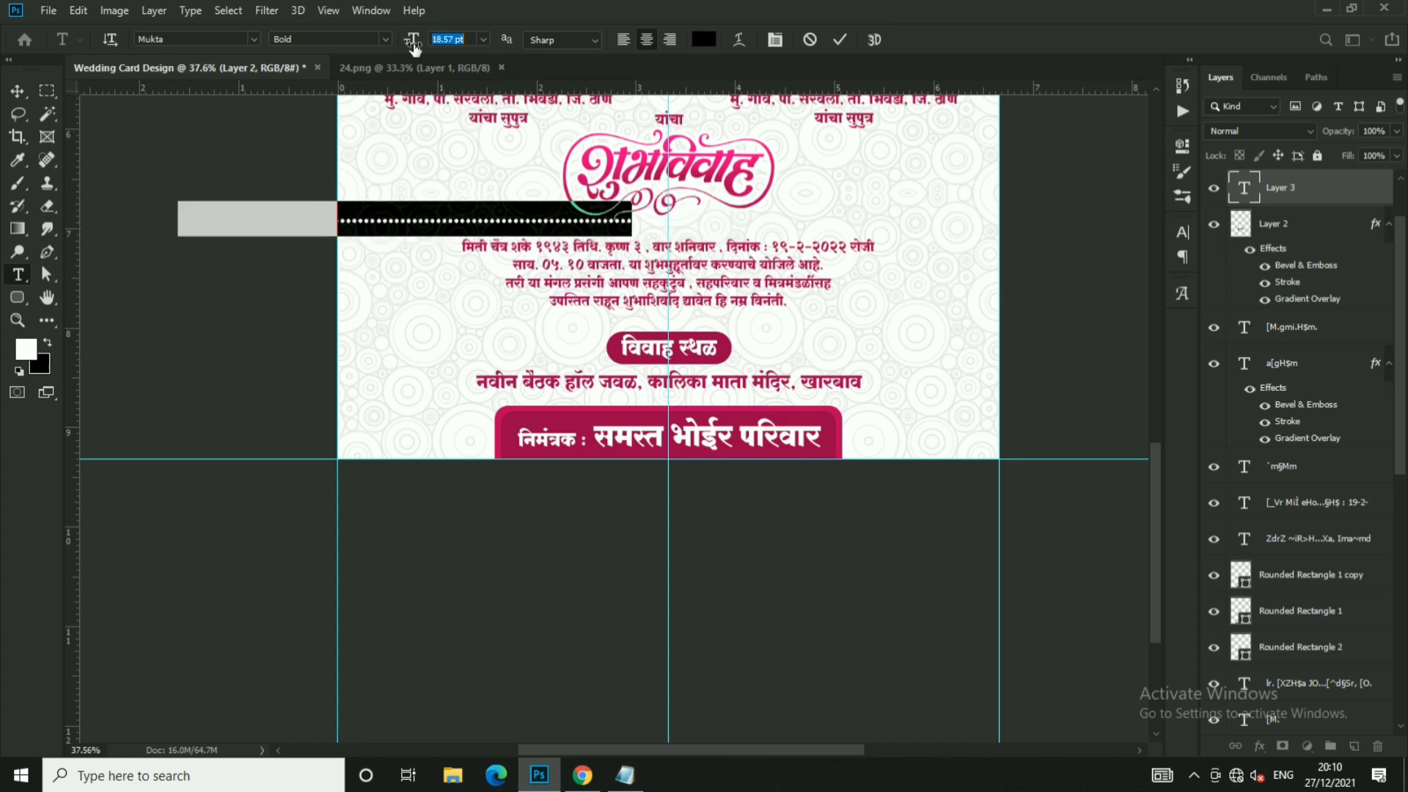
pyautogui.click(840, 39)
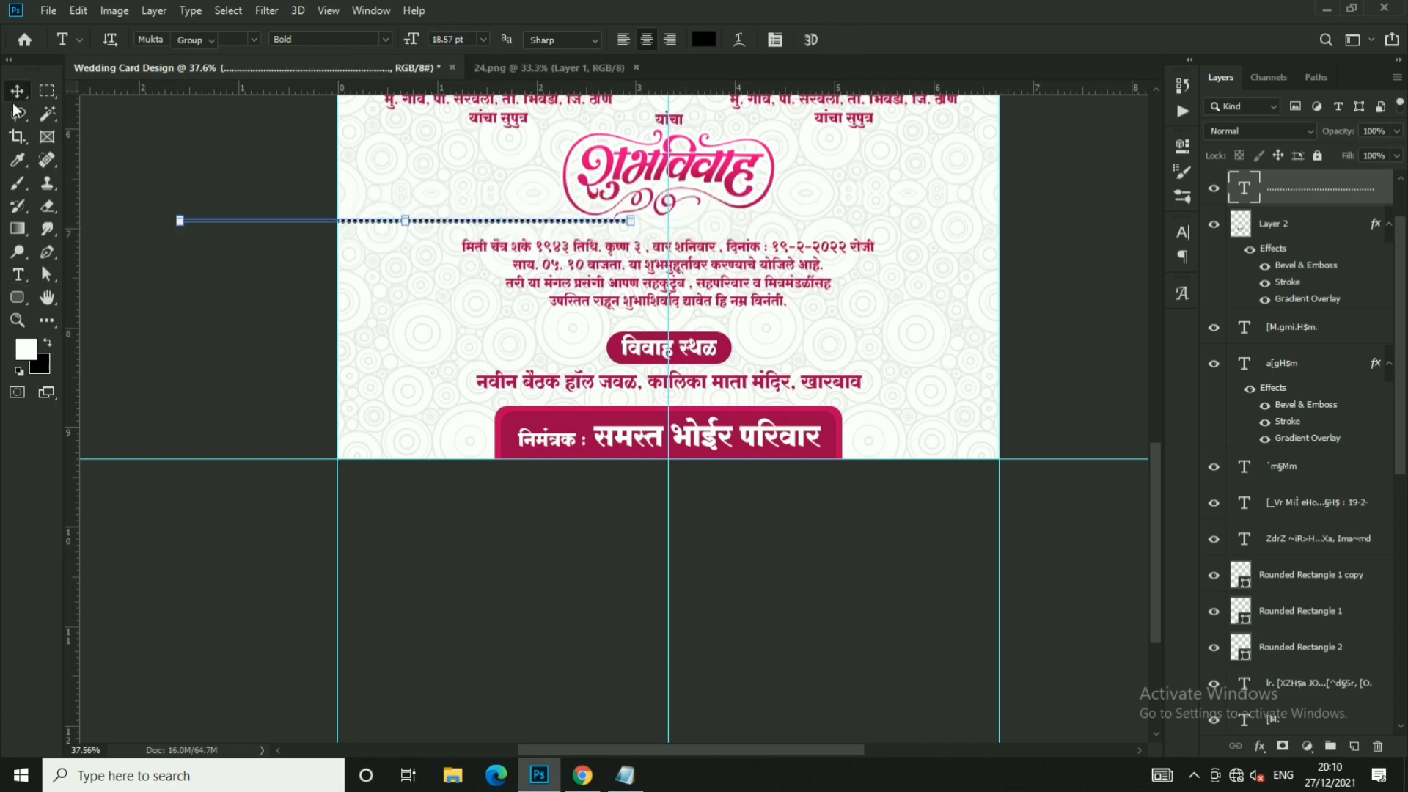
# - Move the dotted line to the card's centre under the Shubh Vivah title, nudged slightly down
pyautogui.press('v')
pyautogui.moveTo(480, 314); pyautogui.dragTo(764, 297)
pyautogui.hotkey('shift', 'Down')
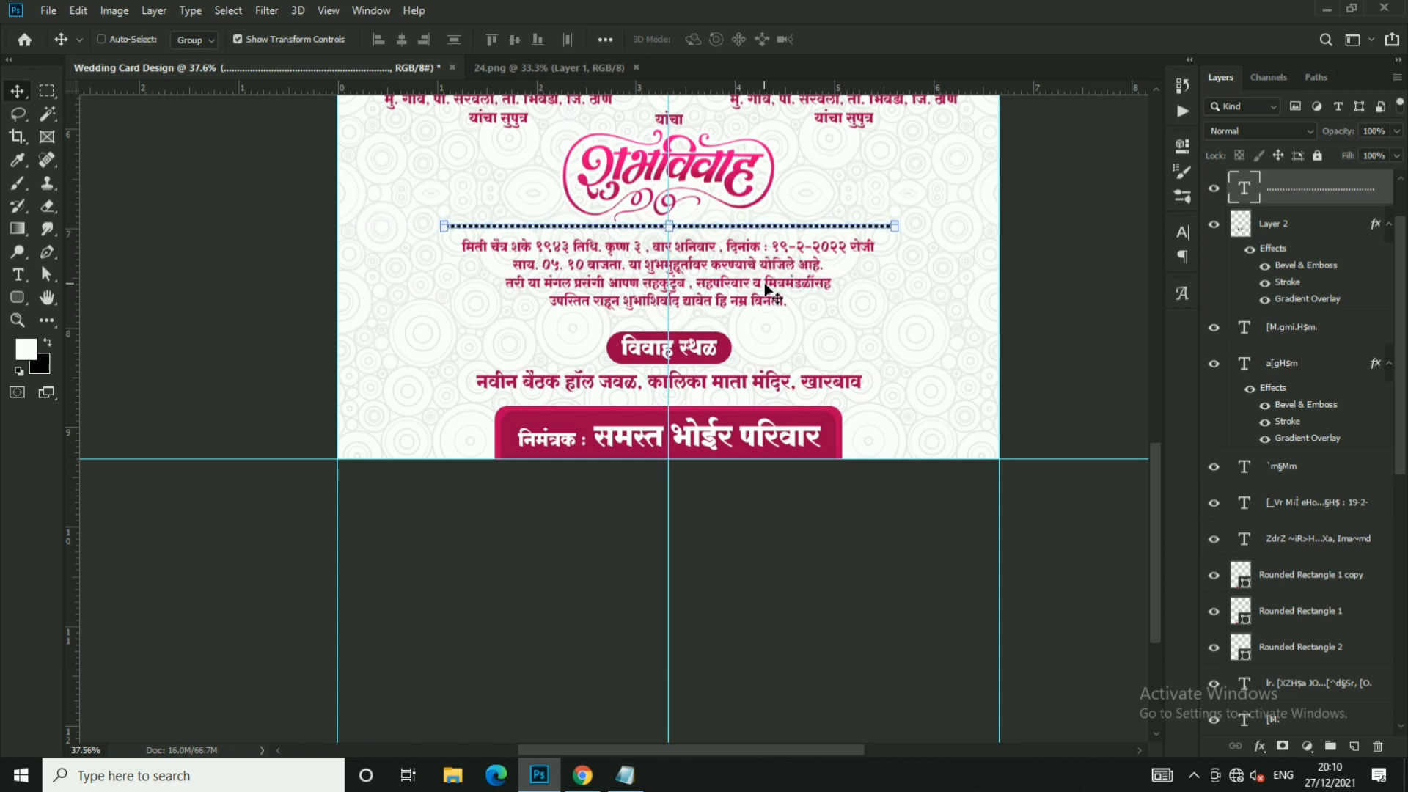
pyautogui.scroll(1, 821, 217)
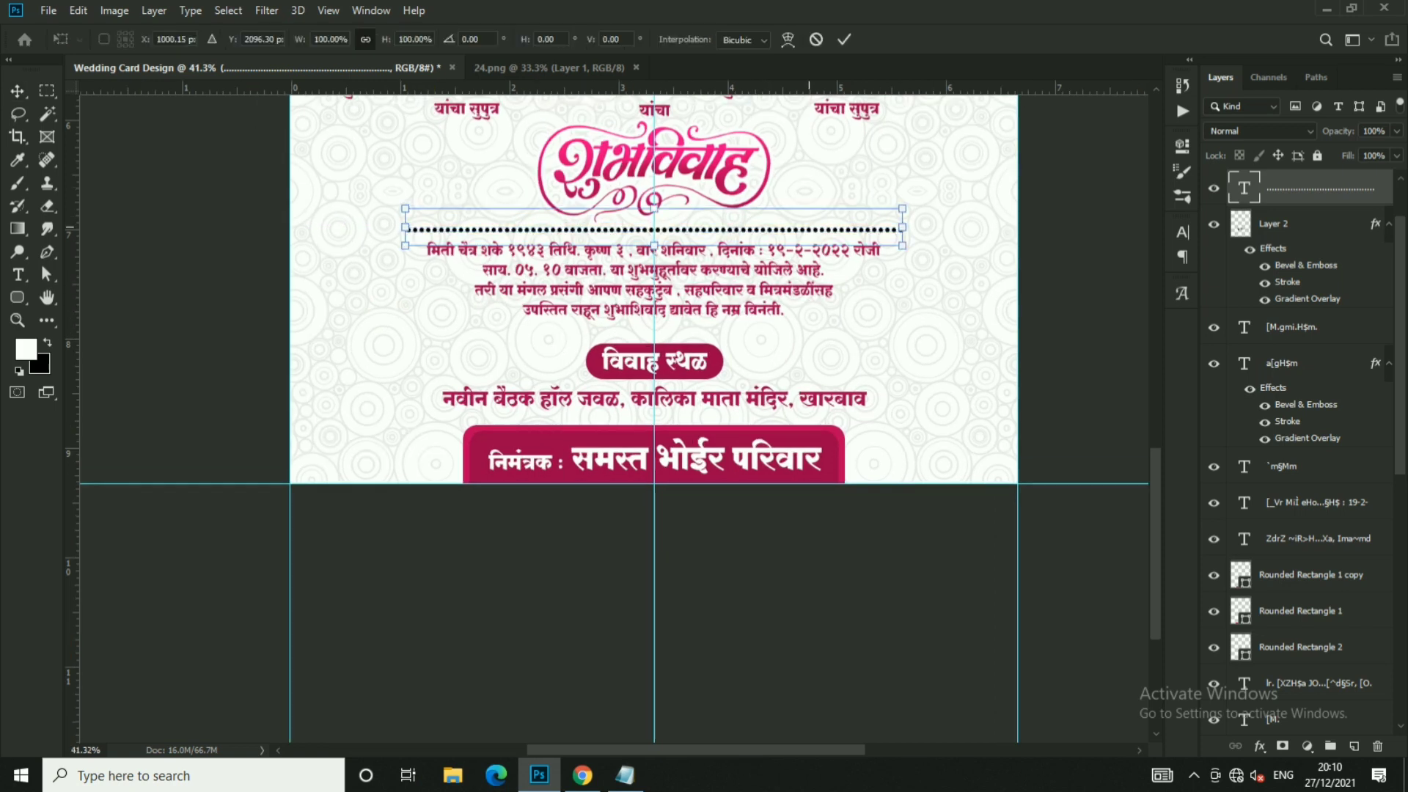
# - Add 30 more dots to the dotted line, then narrow it evenly with Free Transform
pyautogui.doubleClick(813, 232)
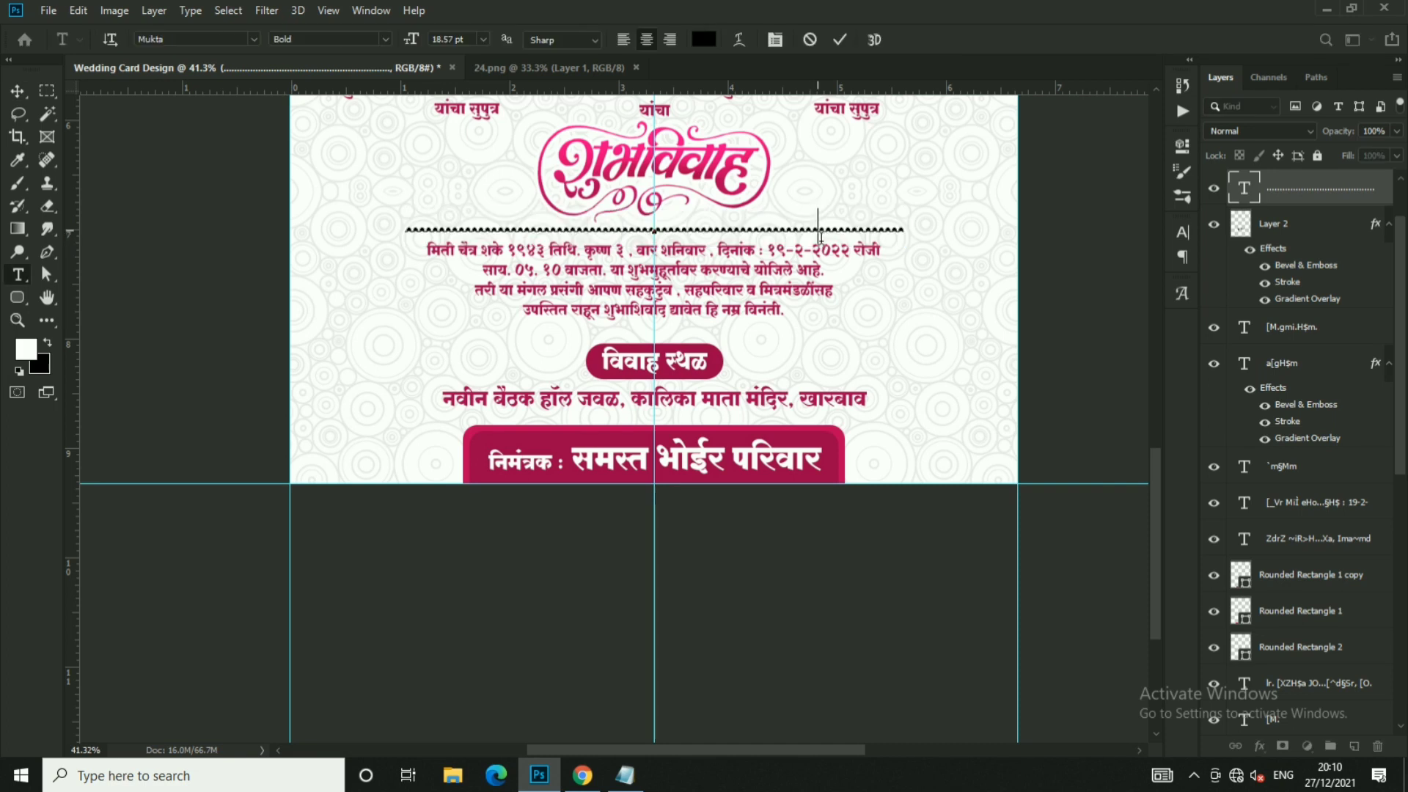
pyautogui.write('....................')
pyautogui.write('....................')
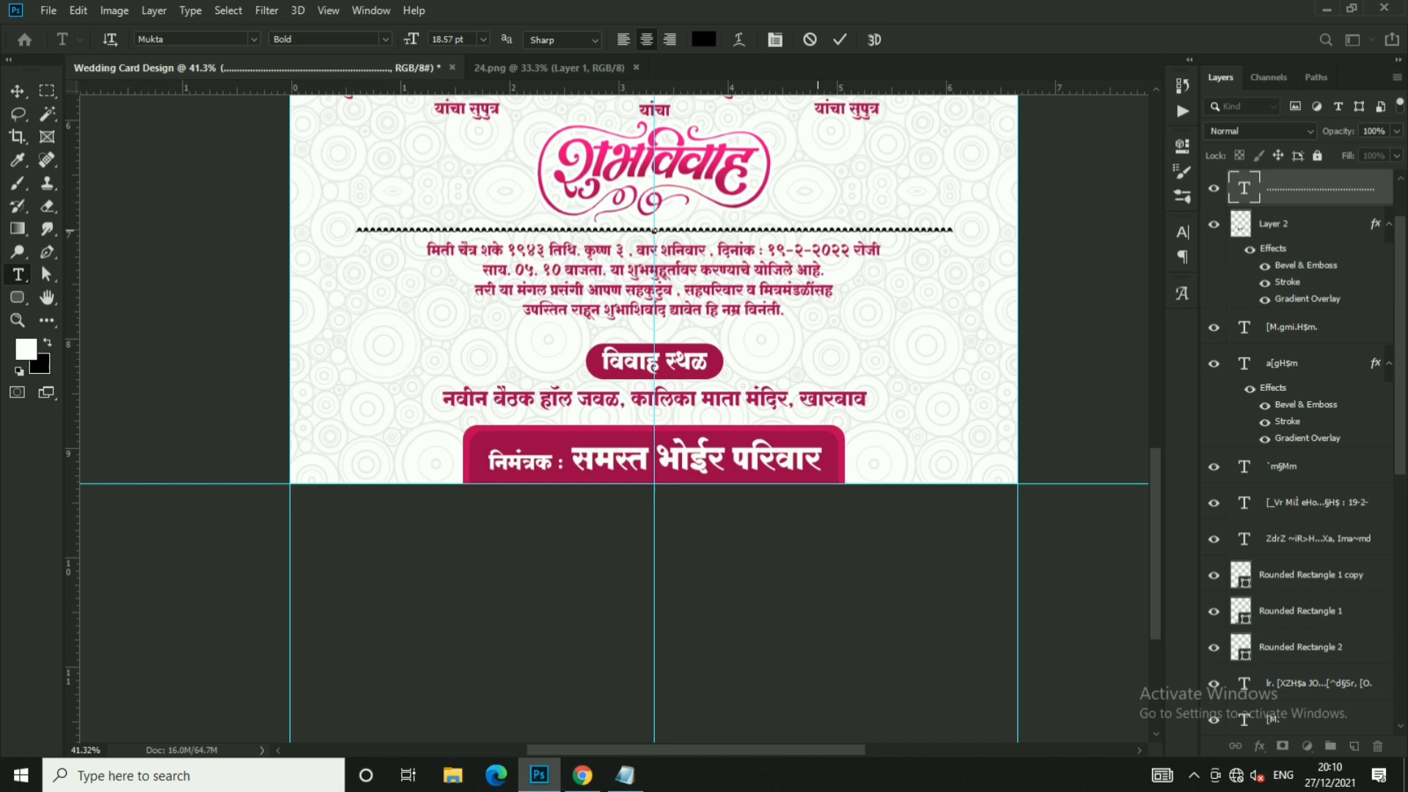
pyautogui.hotkey('ctrl', 'a')
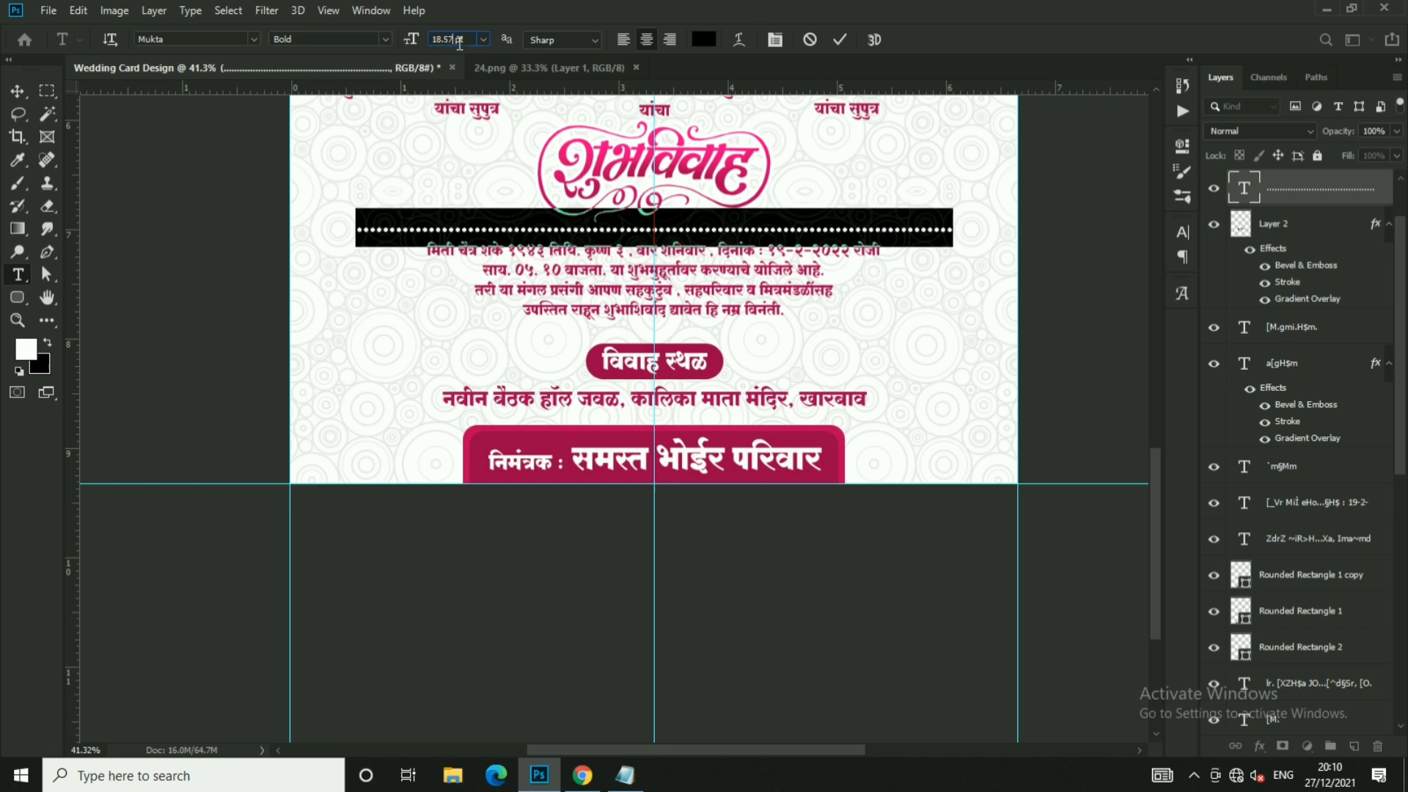
pyautogui.click(839, 40)
pyautogui.press('v')
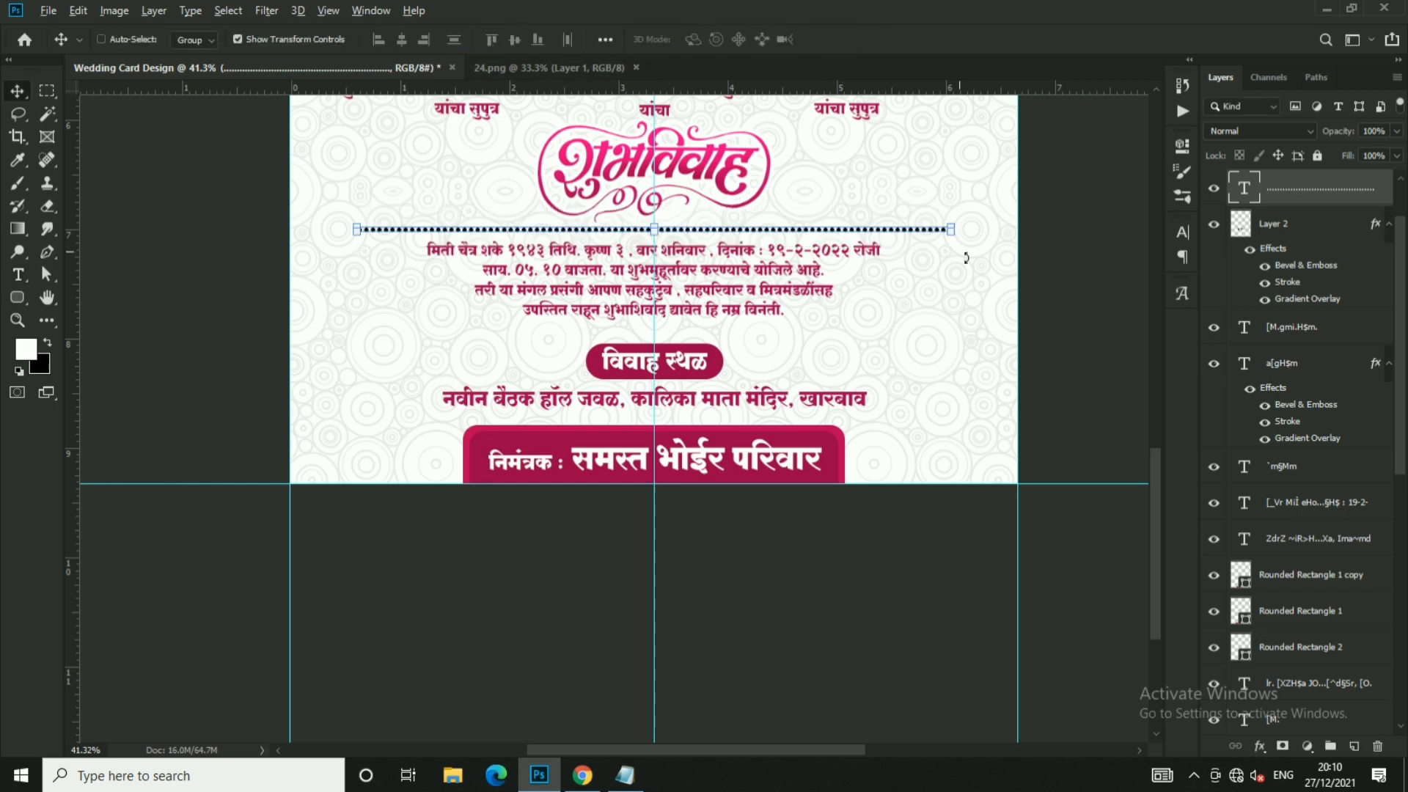
pyautogui.scroll(1, 967, 258)
pyautogui.hotkey('ctrl', 't')
pyautogui.moveTo(952, 213); pyautogui.dragTo(890, 220)
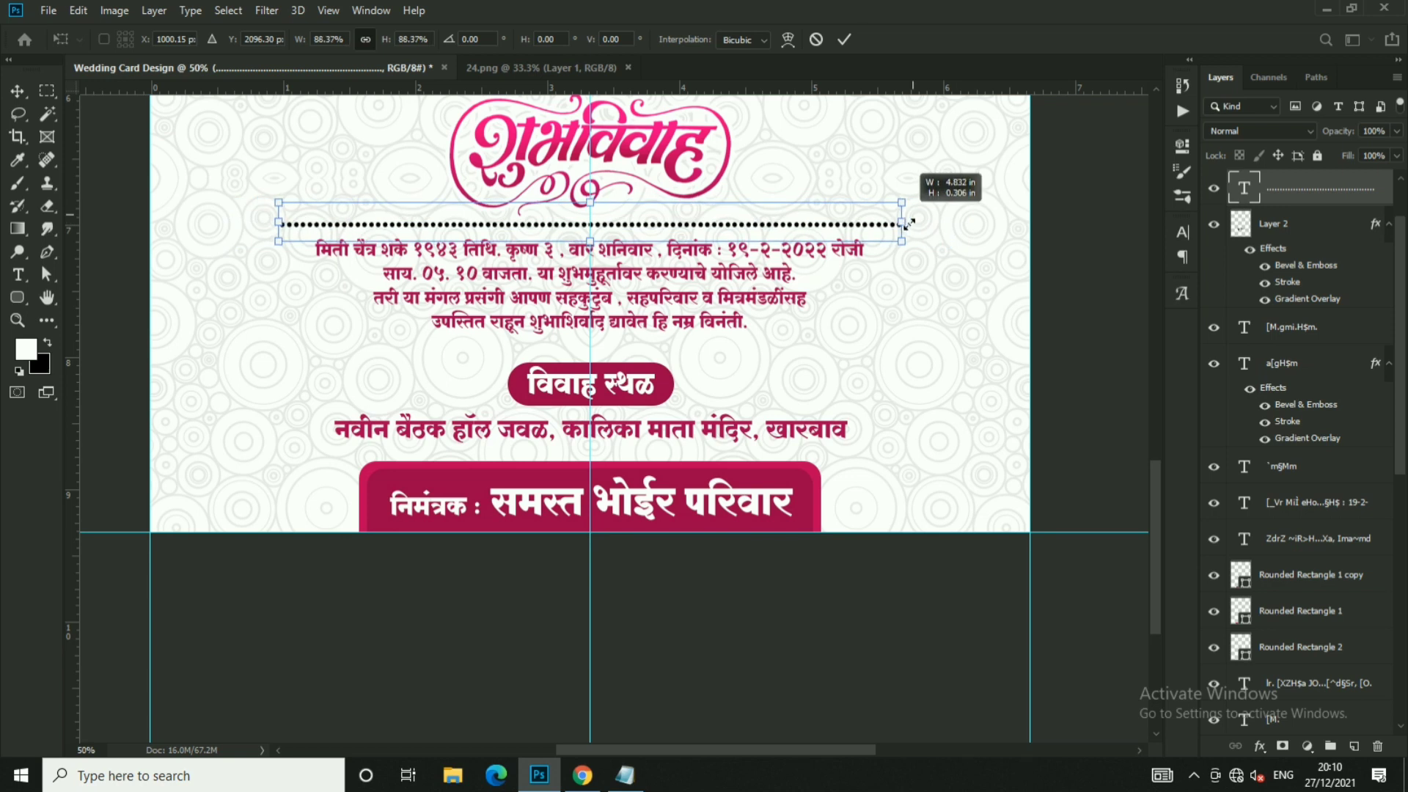
pyautogui.press('Return')
# - Insert another 30 dots so the divider spans the card's width
pyautogui.press('t')
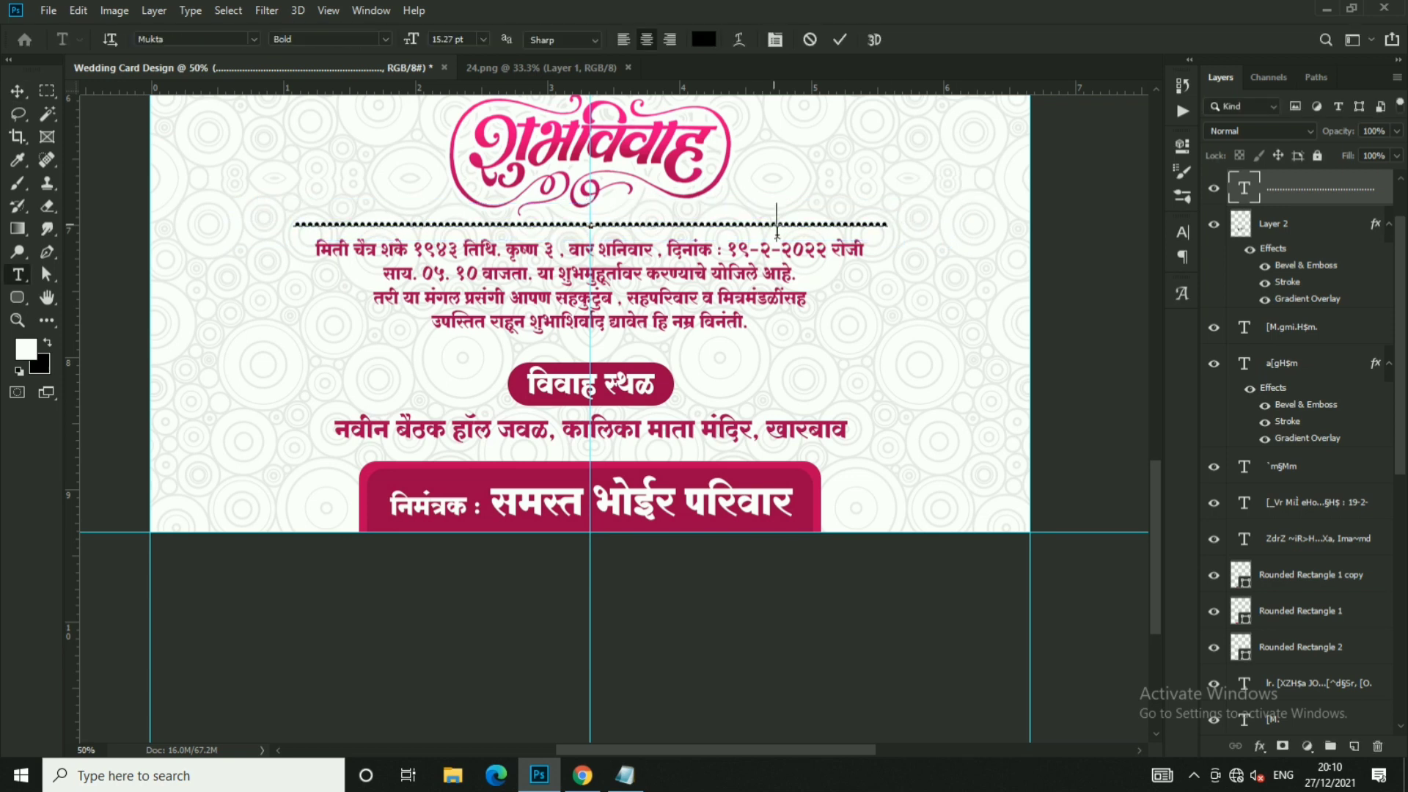
pyautogui.click(778, 232)
pyautogui.write('....................')
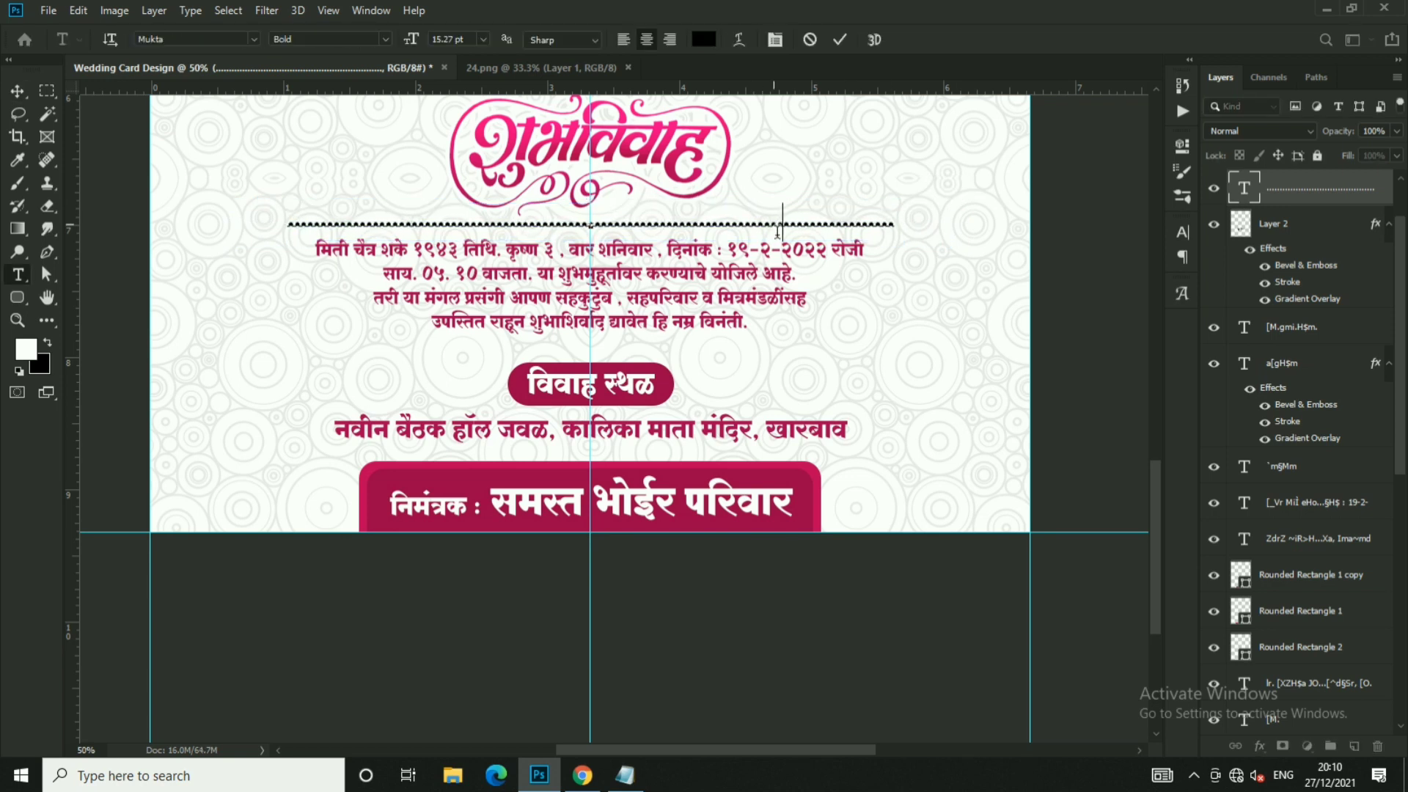
pyautogui.write('......................')
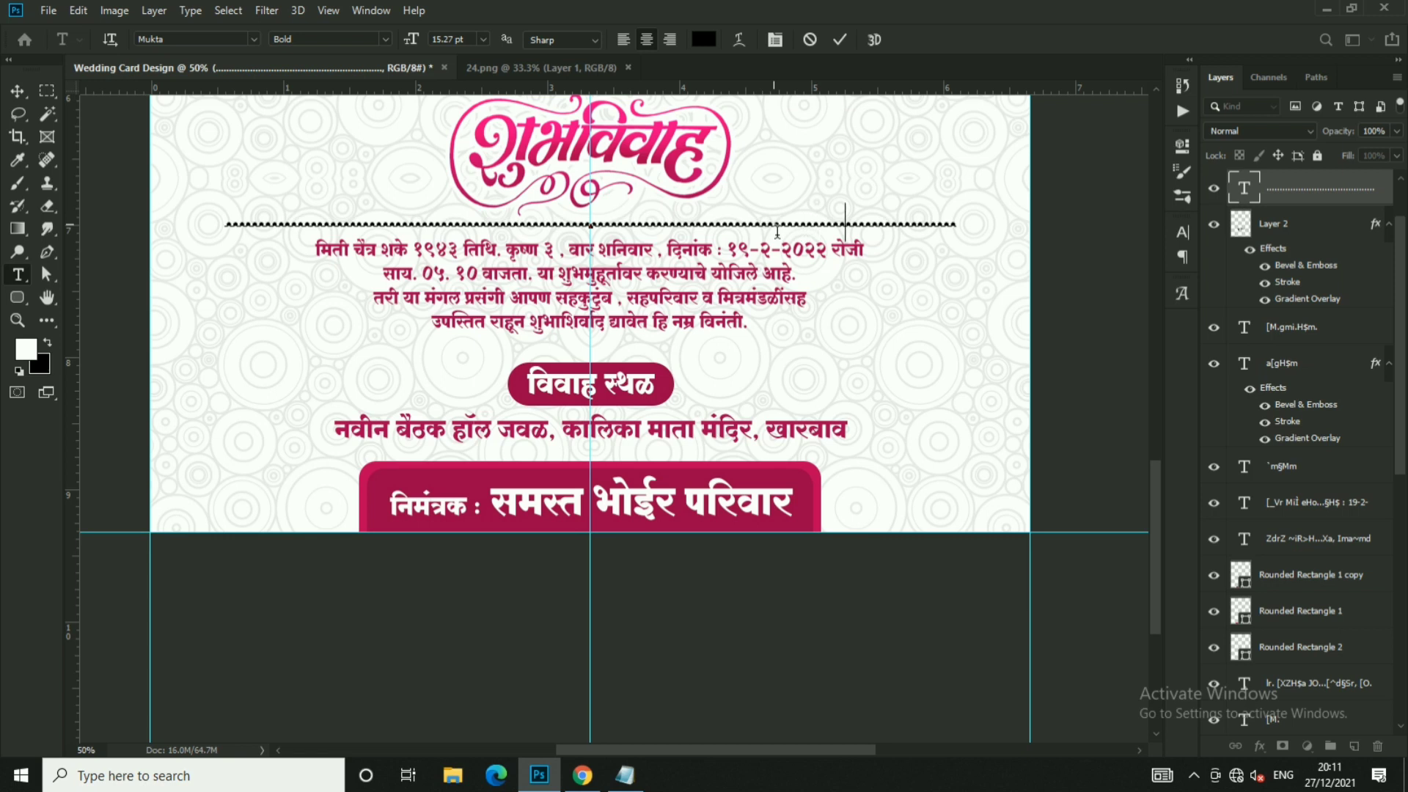
pyautogui.click(839, 40)
pyautogui.press('v')
pyautogui.scroll(1, 580, 253)
# - Move the dotted line slightly lower and fit the whole card in view
pyautogui.scroll(2, 581, 253)
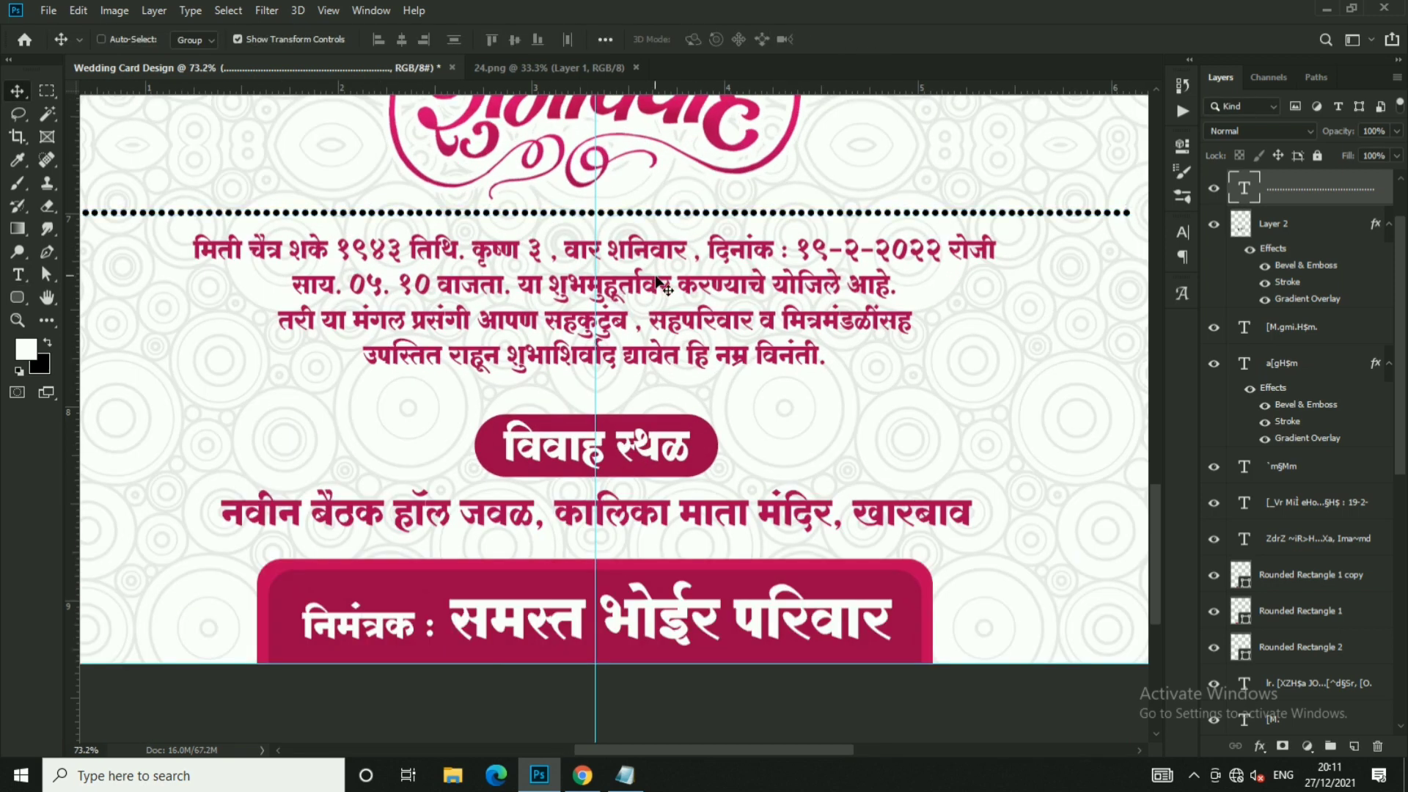
pyautogui.moveTo(662, 279)
pyautogui.mouseDown()
pyautogui.moveTo(661, 290)
pyautogui.moveTo(636, 254)
pyautogui.mouseUp()
pyautogui.scroll(2, 635, 271)
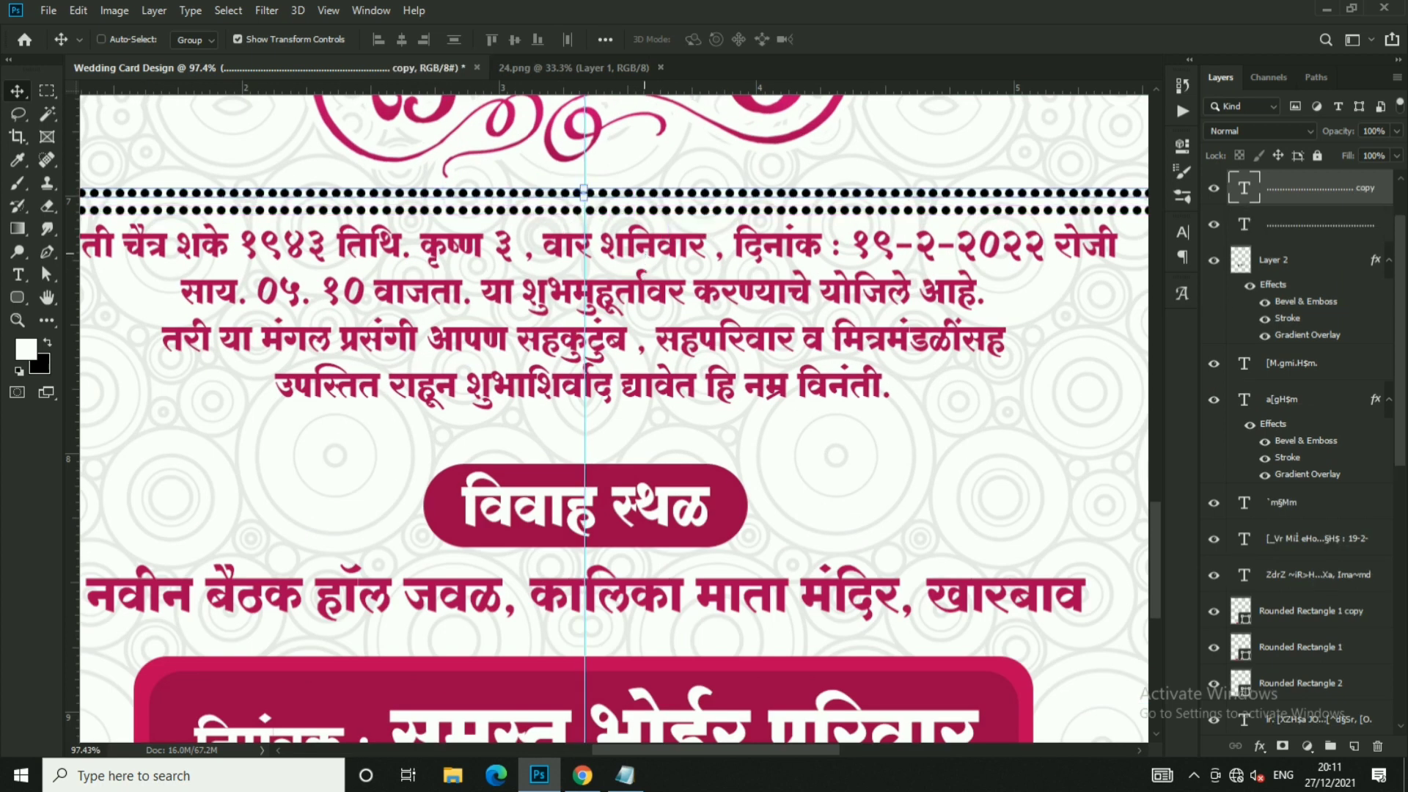
pyautogui.scroll(-3, 635, 254)
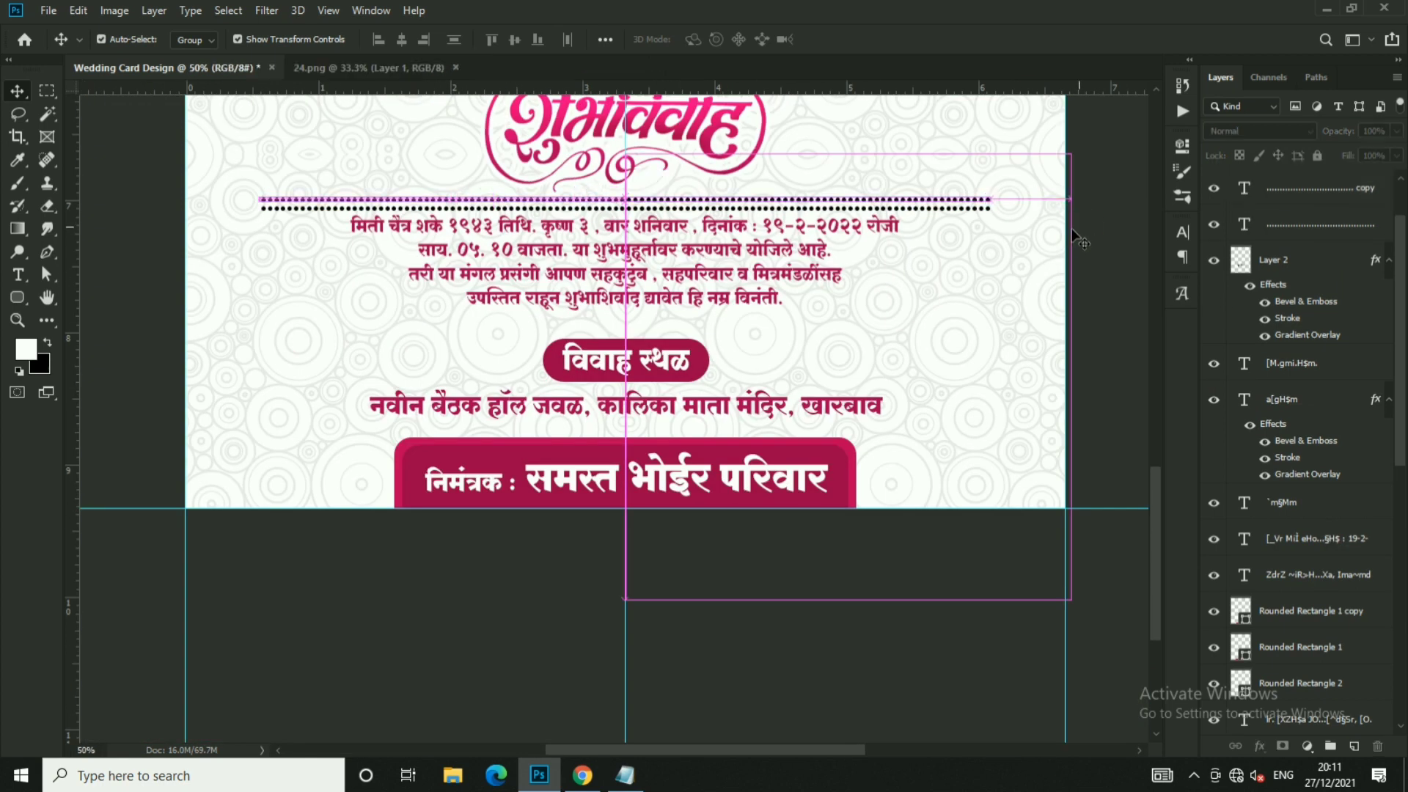
pyautogui.hotkey('ctrl', '0')
pyautogui.scroll(2, 715, 608)
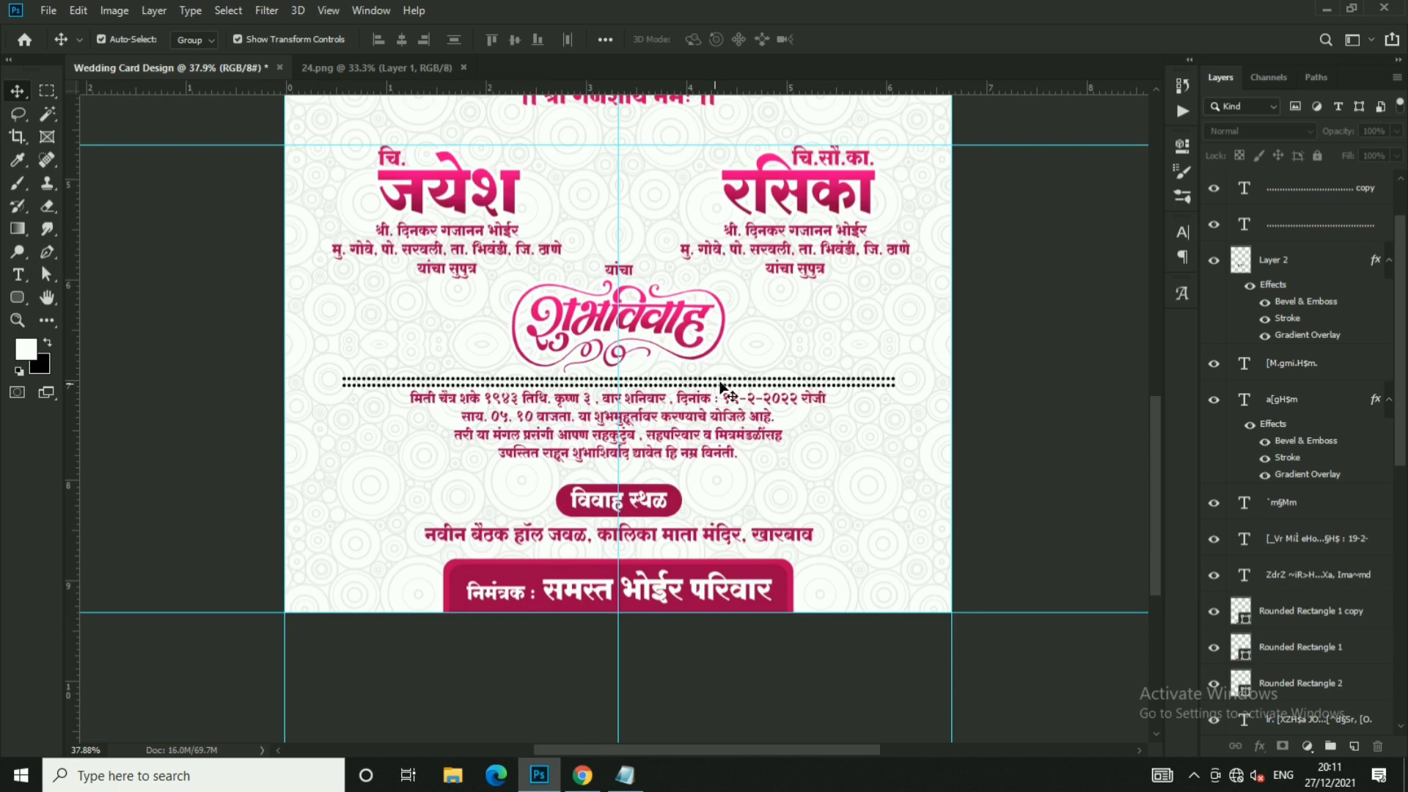
# - Make the dots smaller by lowering the dotted line's font size
pyautogui.click(721, 384)
pyautogui.scroll(2, 710, 441)
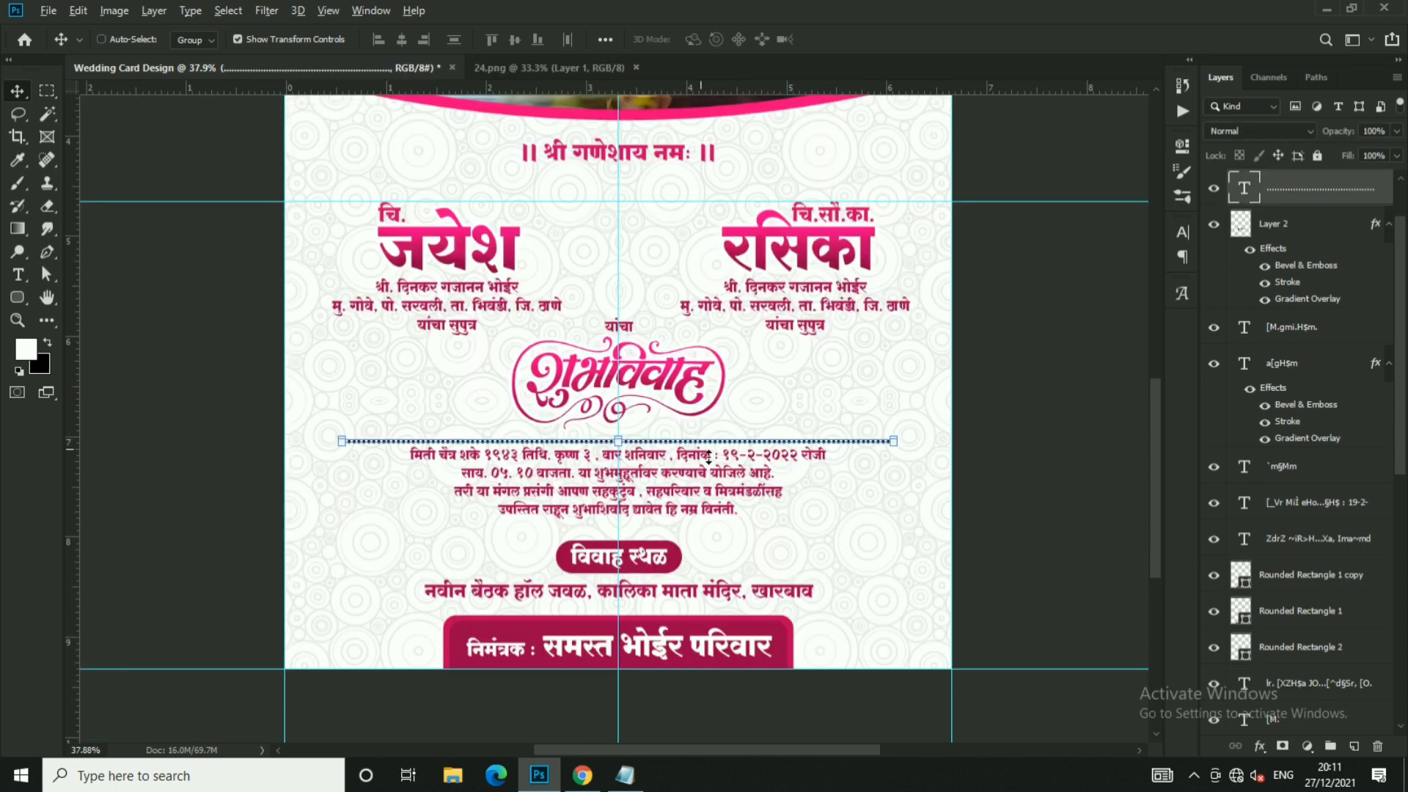
pyautogui.scroll(1, 709, 456)
pyautogui.press('t')
pyautogui.click(703, 440)
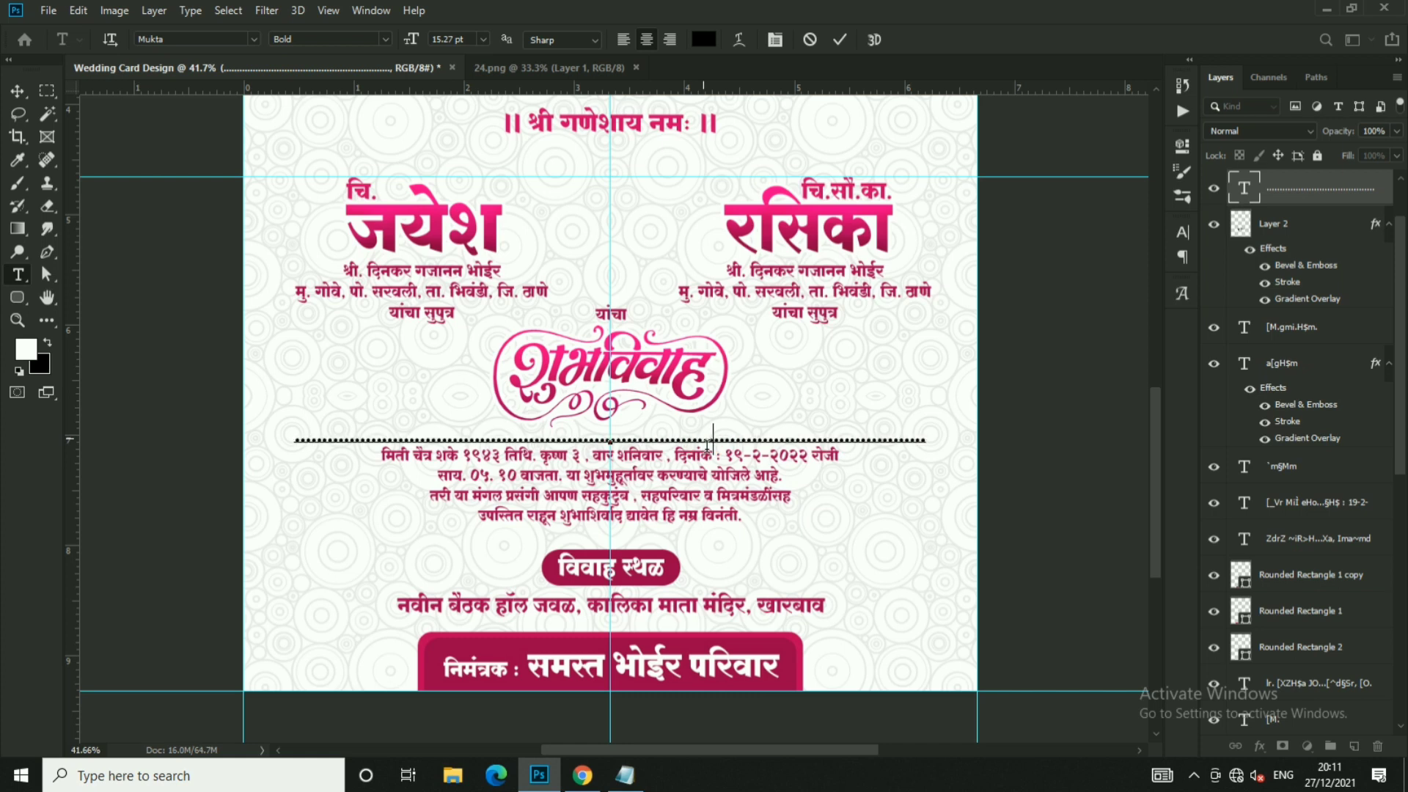
pyautogui.hotkey('ctrl', 'a')
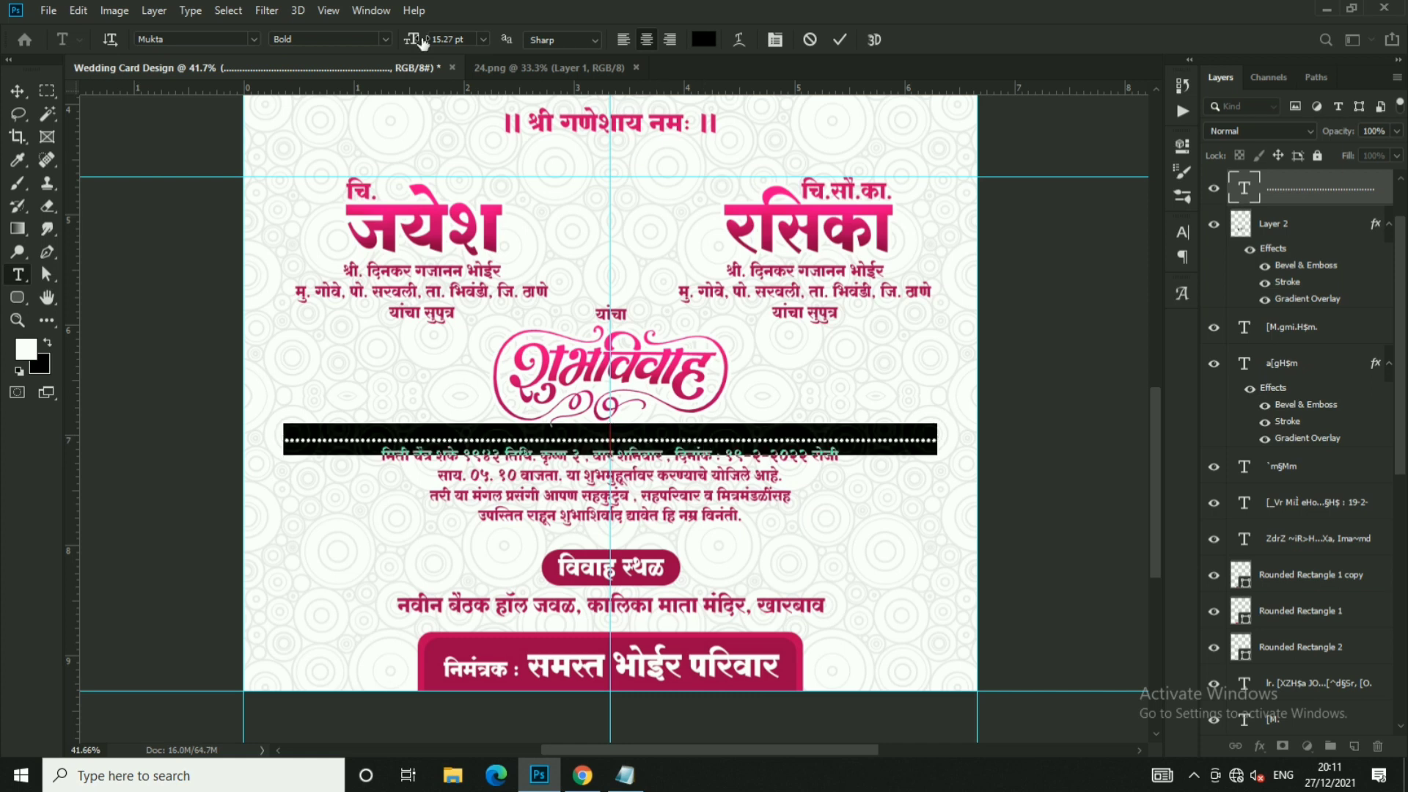
pyautogui.moveTo(422, 42); pyautogui.dragTo(421, 42)
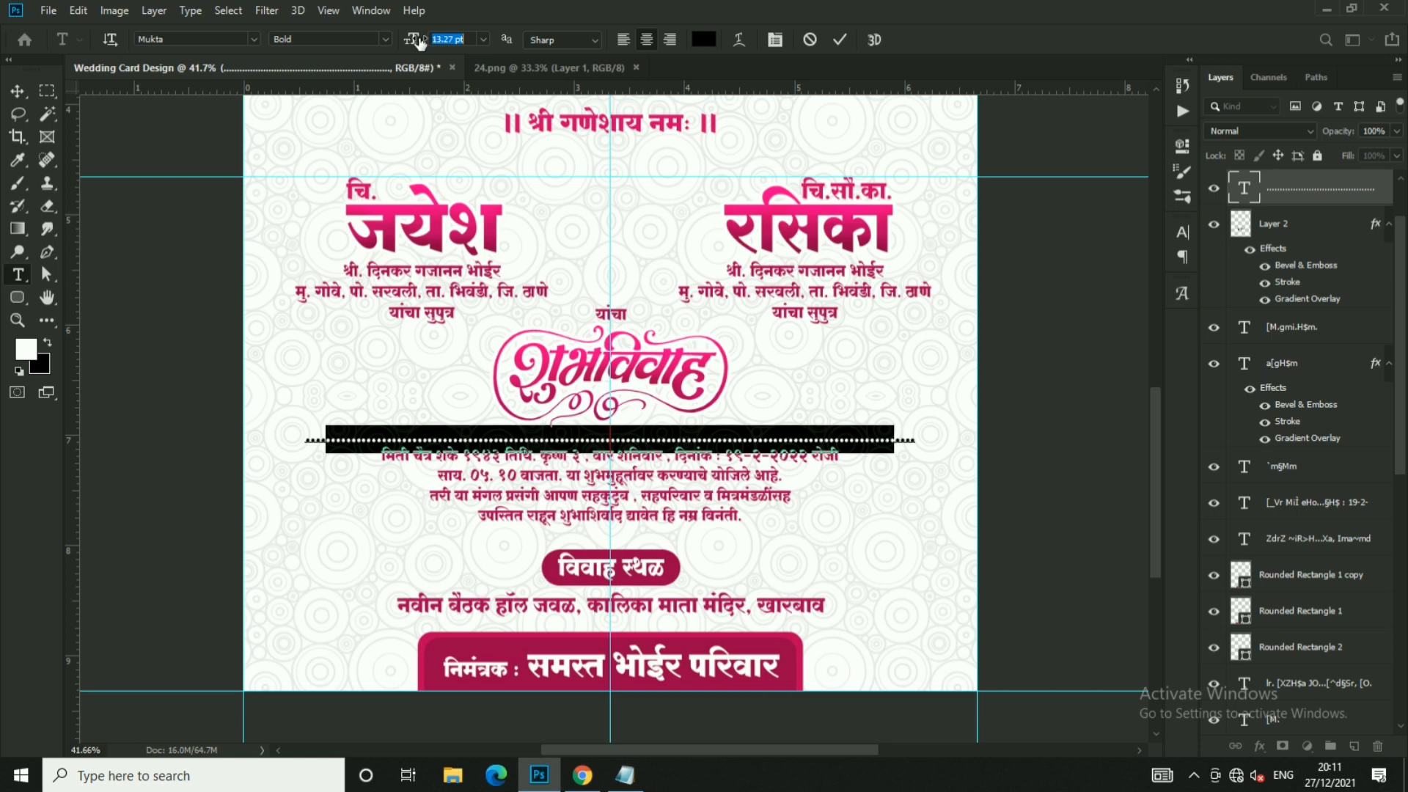
pyautogui.click(840, 40)
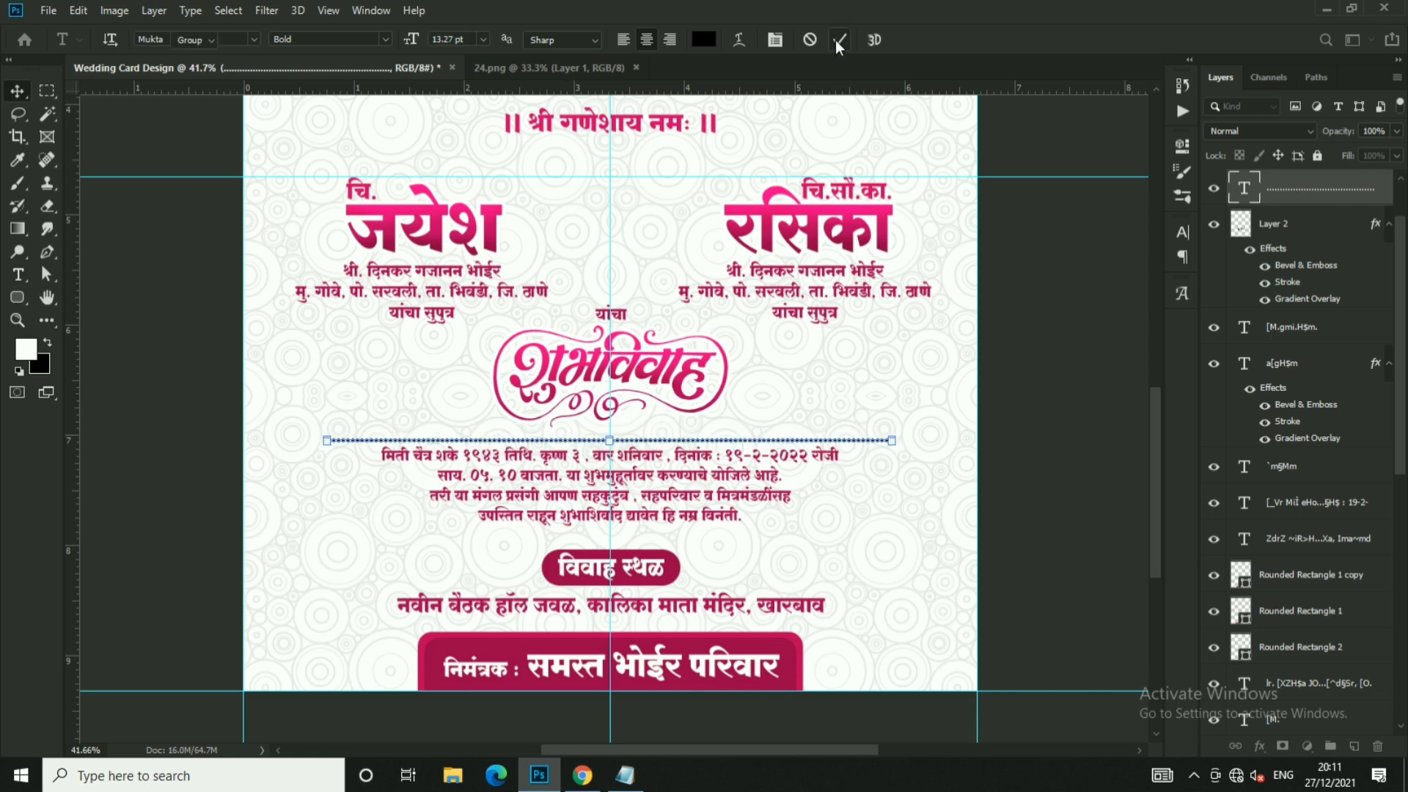
pyautogui.press('v')
# - Double the dotted line with a copy just above it, then copy both lines below the paragraph
pyautogui.scroll(3, 609, 402)
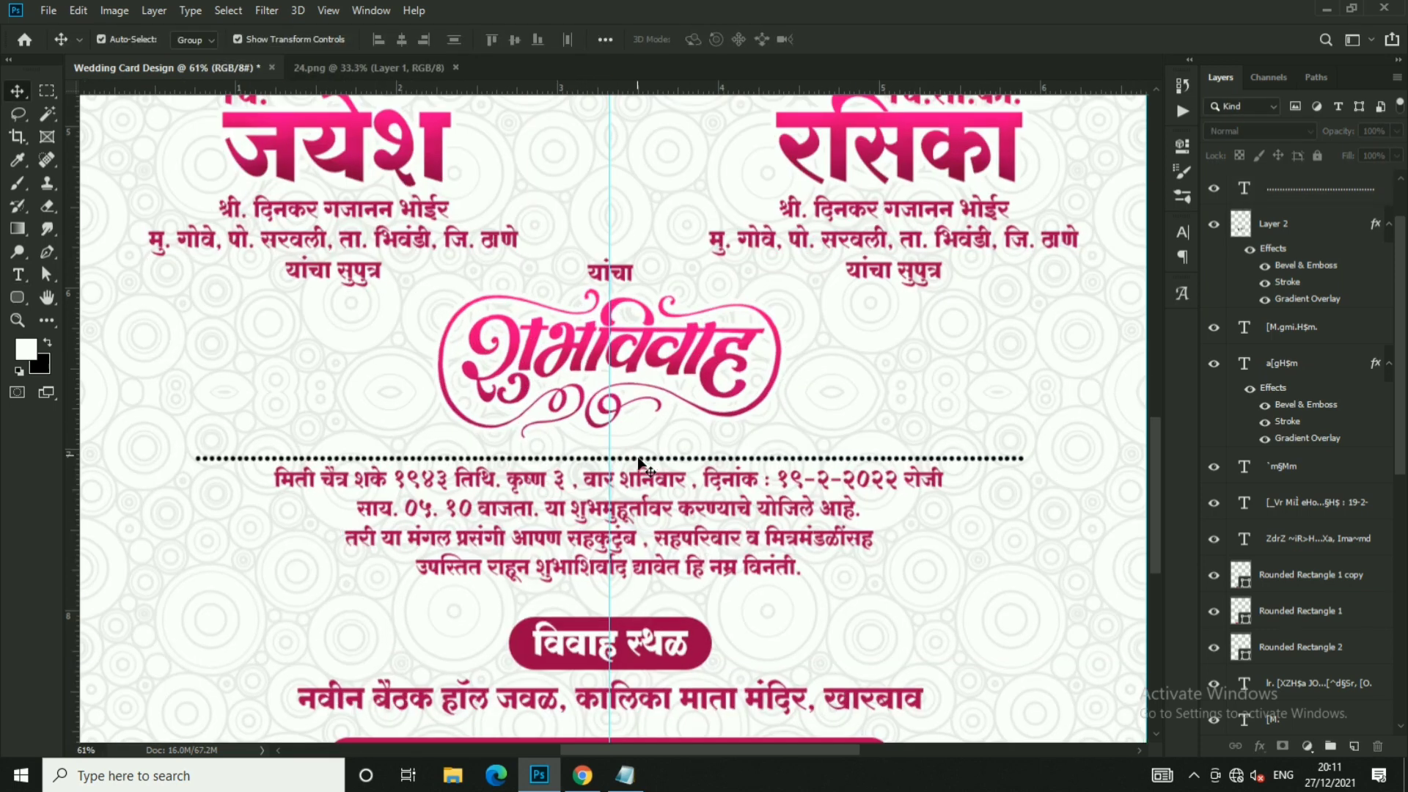
pyautogui.scroll(-2, 758, 473)
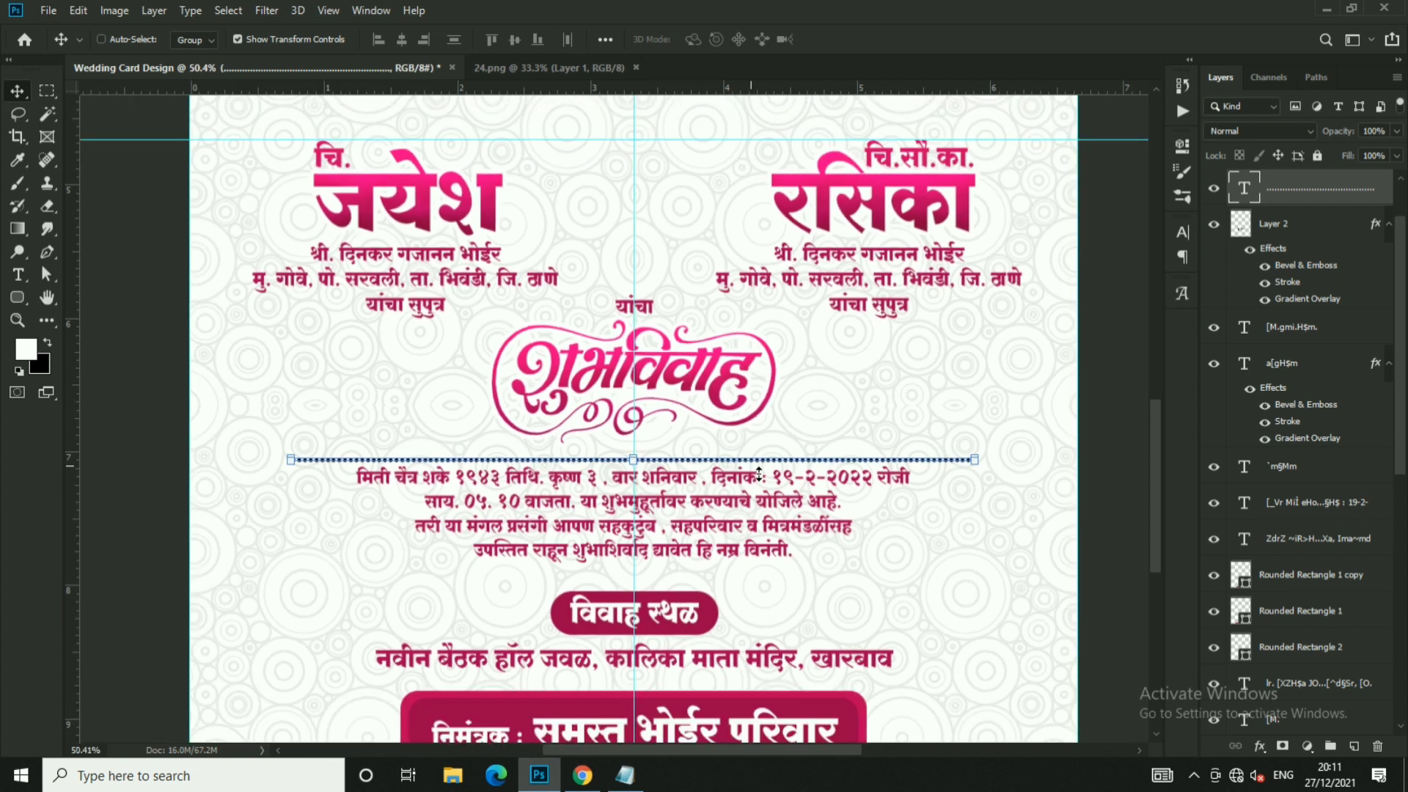
pyautogui.doubleClick(756, 462)
pyautogui.click(755, 460)
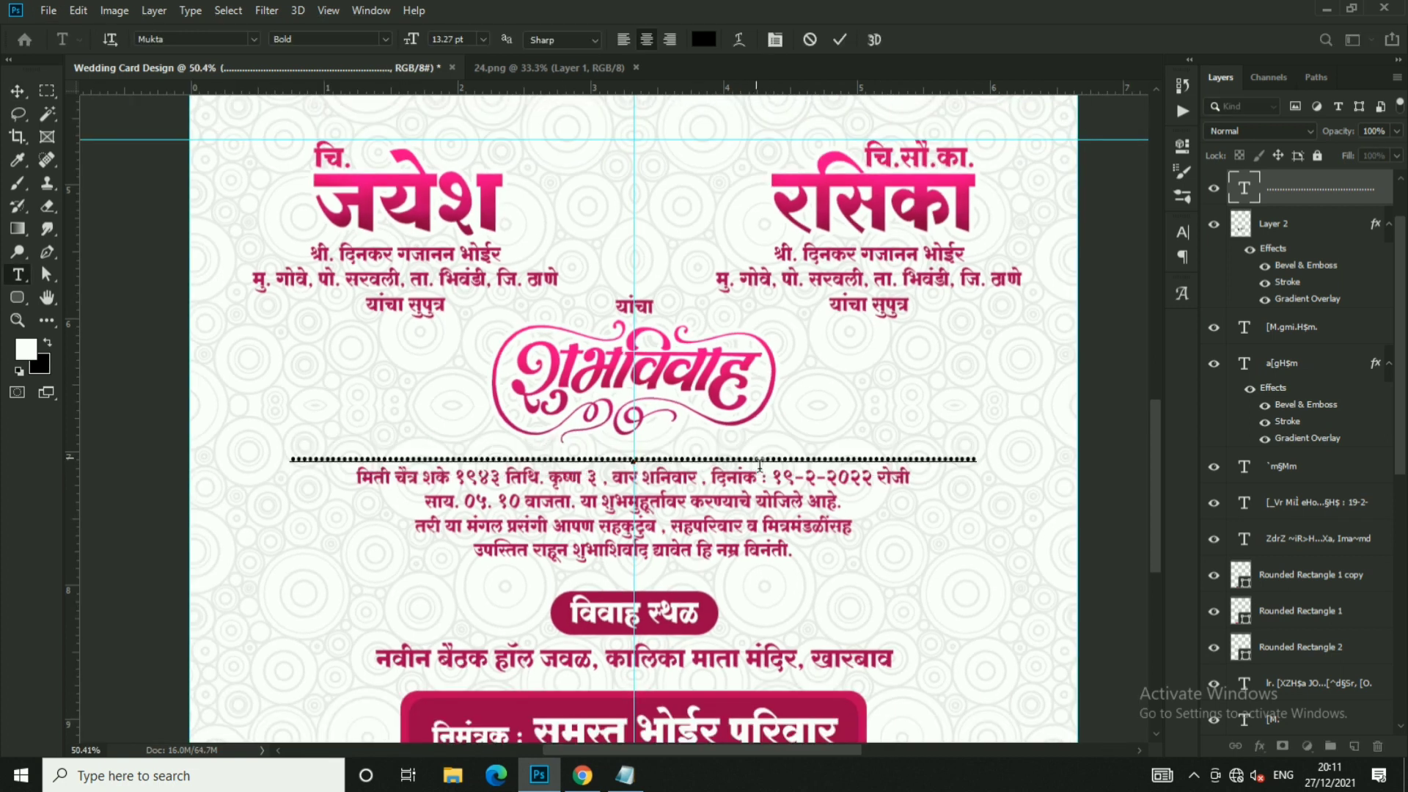
pyautogui.click(840, 39)
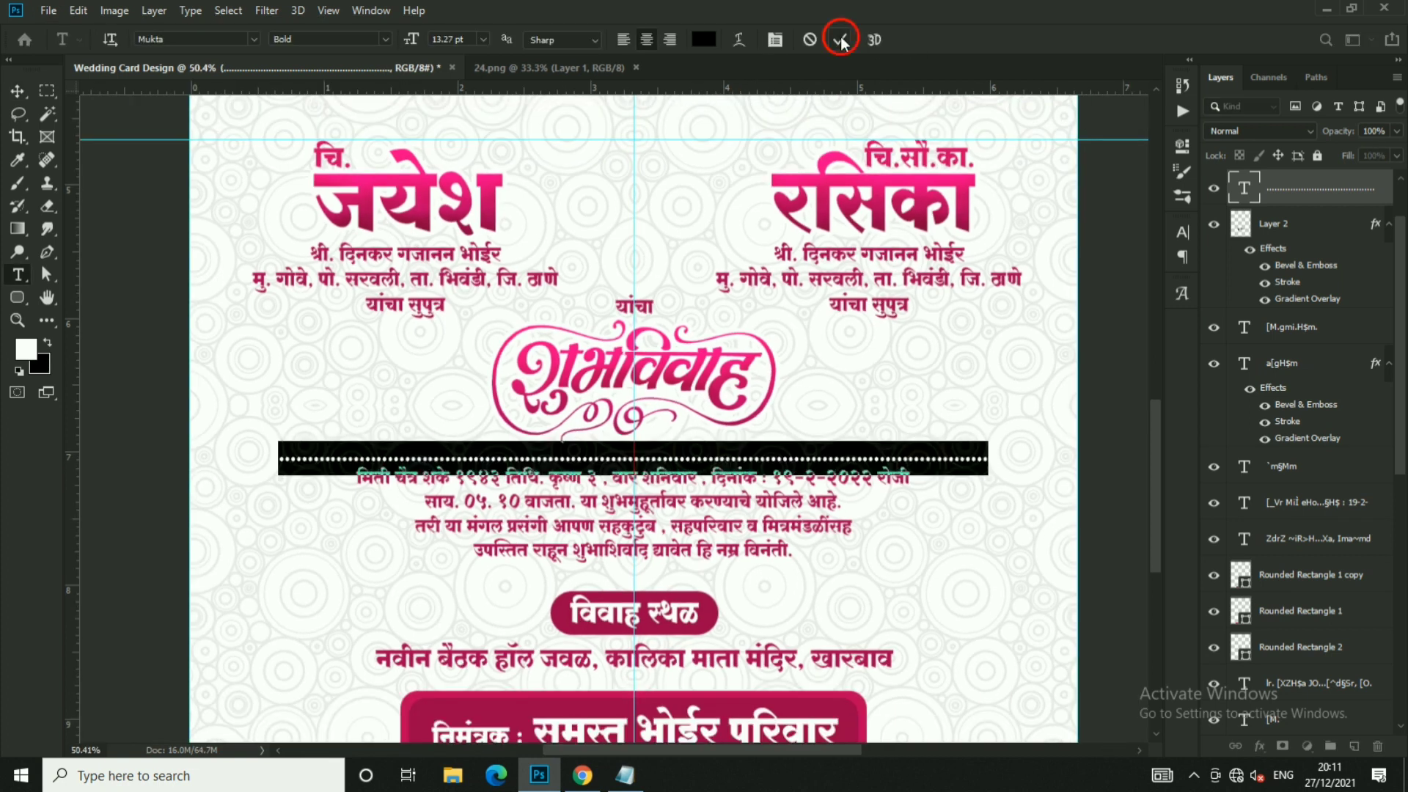
pyautogui.press('v')
pyautogui.scroll(3, 610, 527)
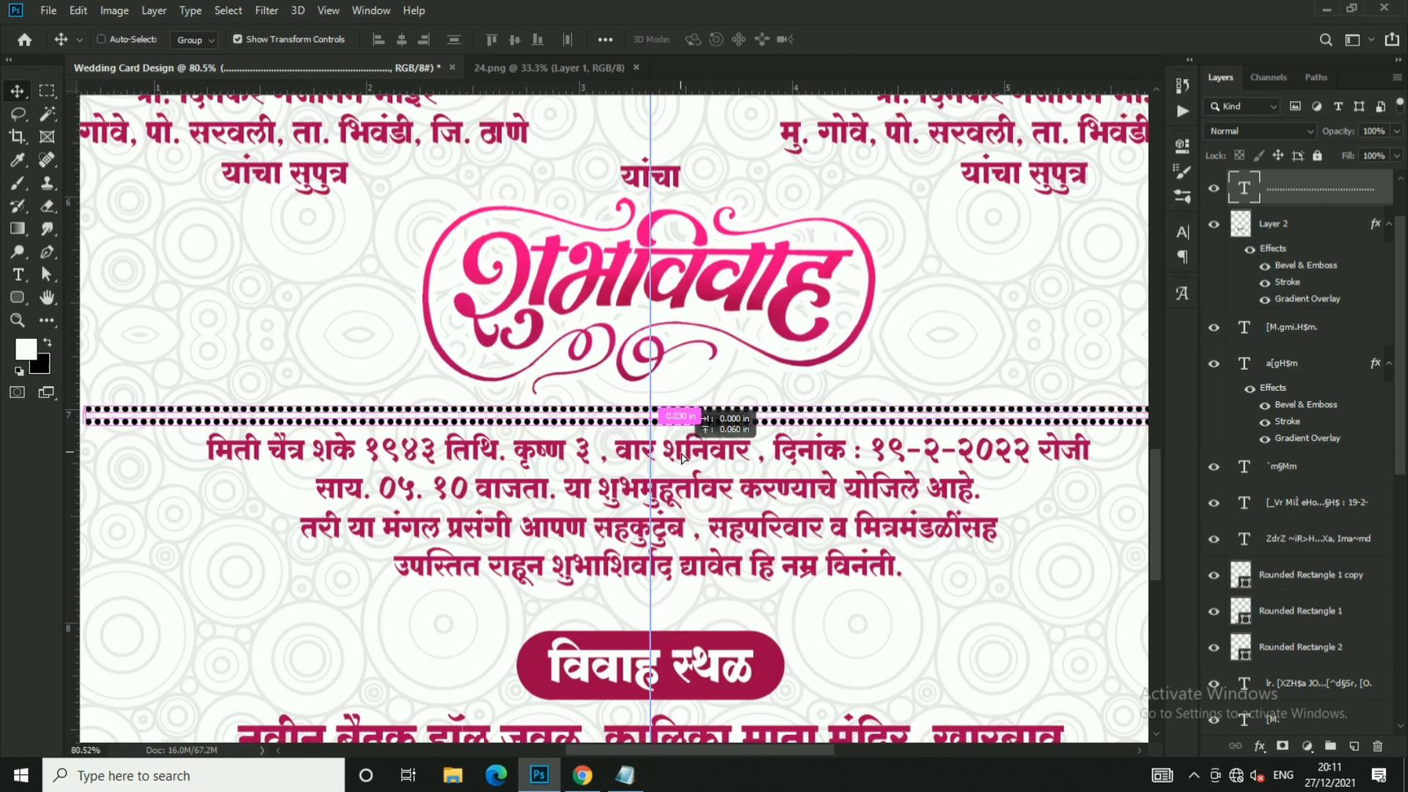
pyautogui.moveTo(682, 467); pyautogui.dragTo(710, 419)
pyautogui.scroll(-3, 718, 429)
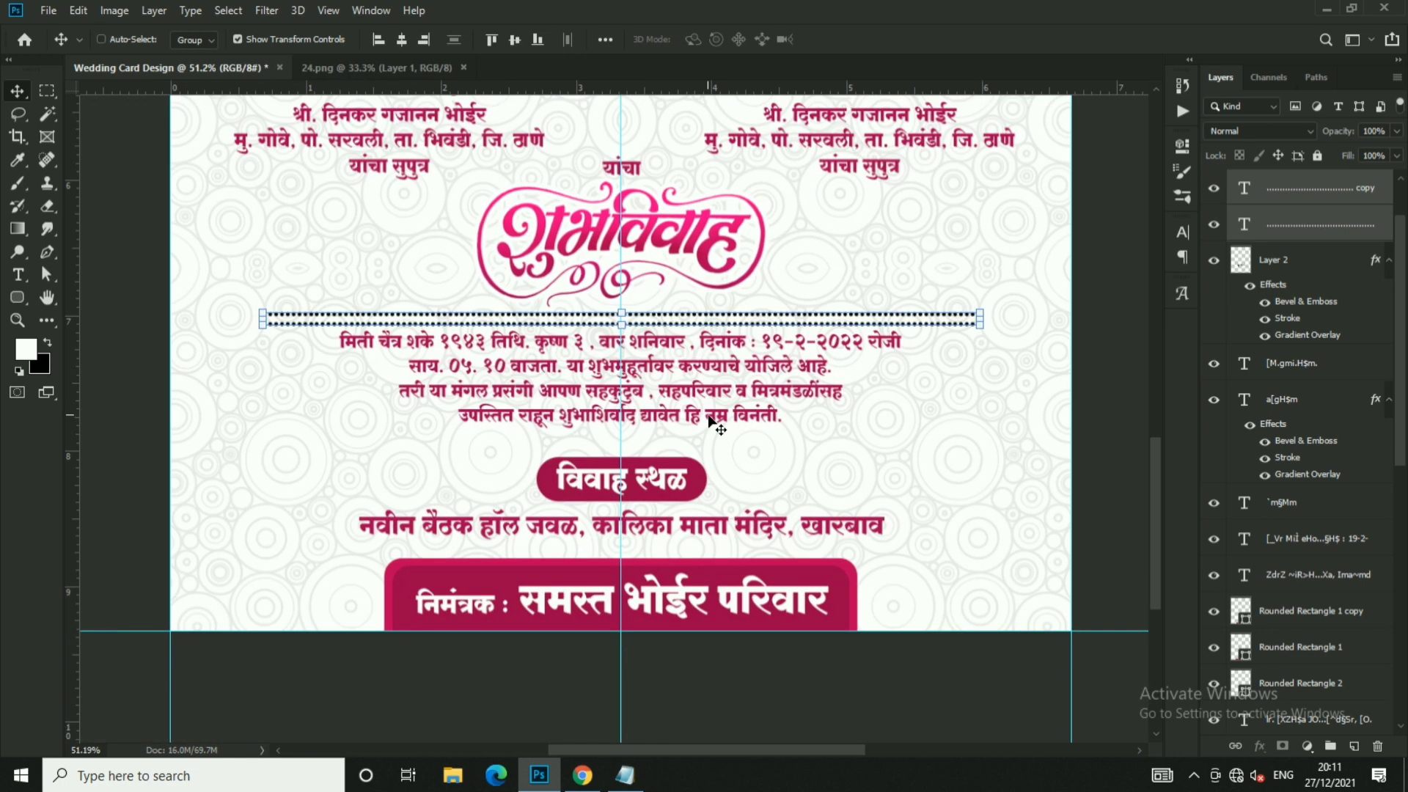
pyautogui.moveTo(719, 277); pyautogui.dragTo(723, 381)
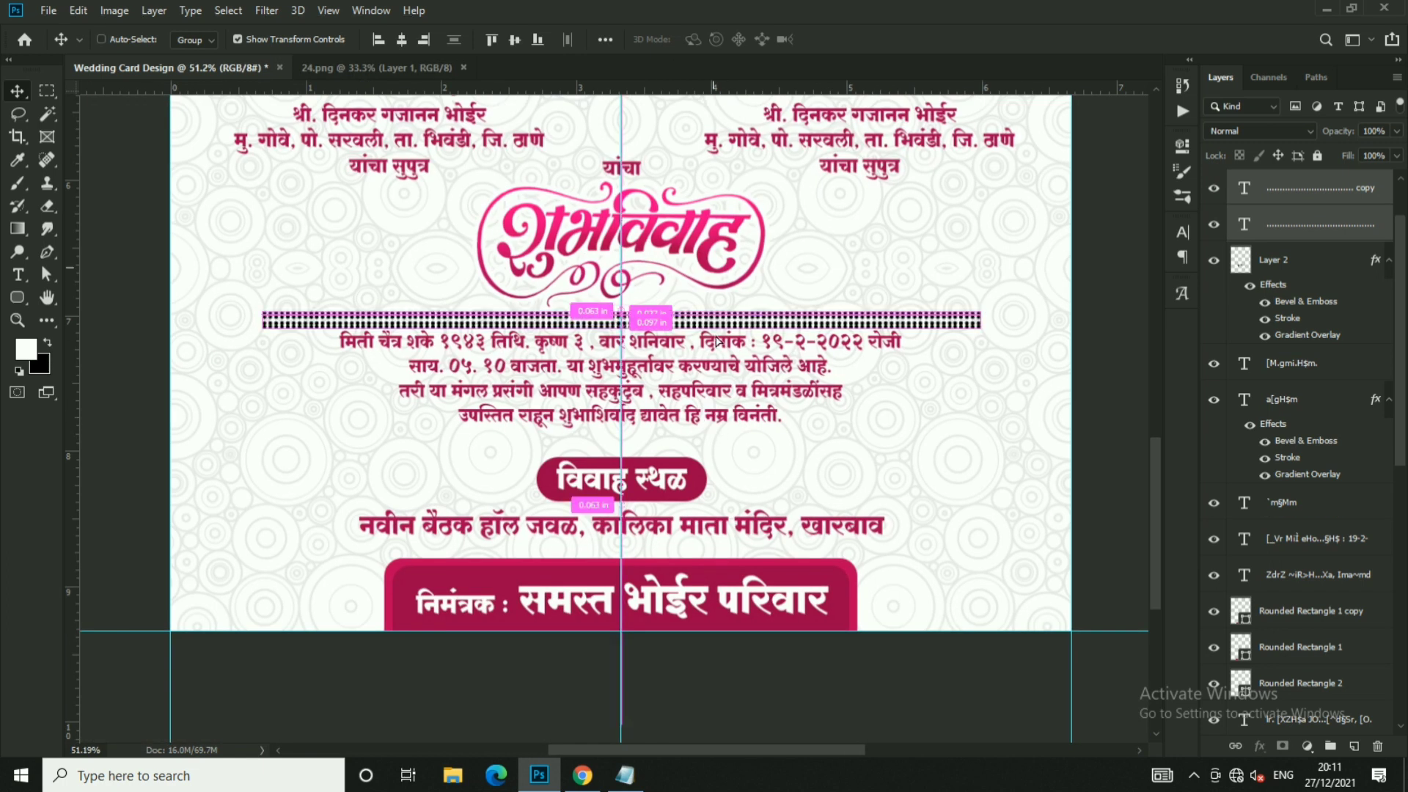
# - Scale the invitation paragraph's text layer slightly narrower
pyautogui.rightClick(723, 381)
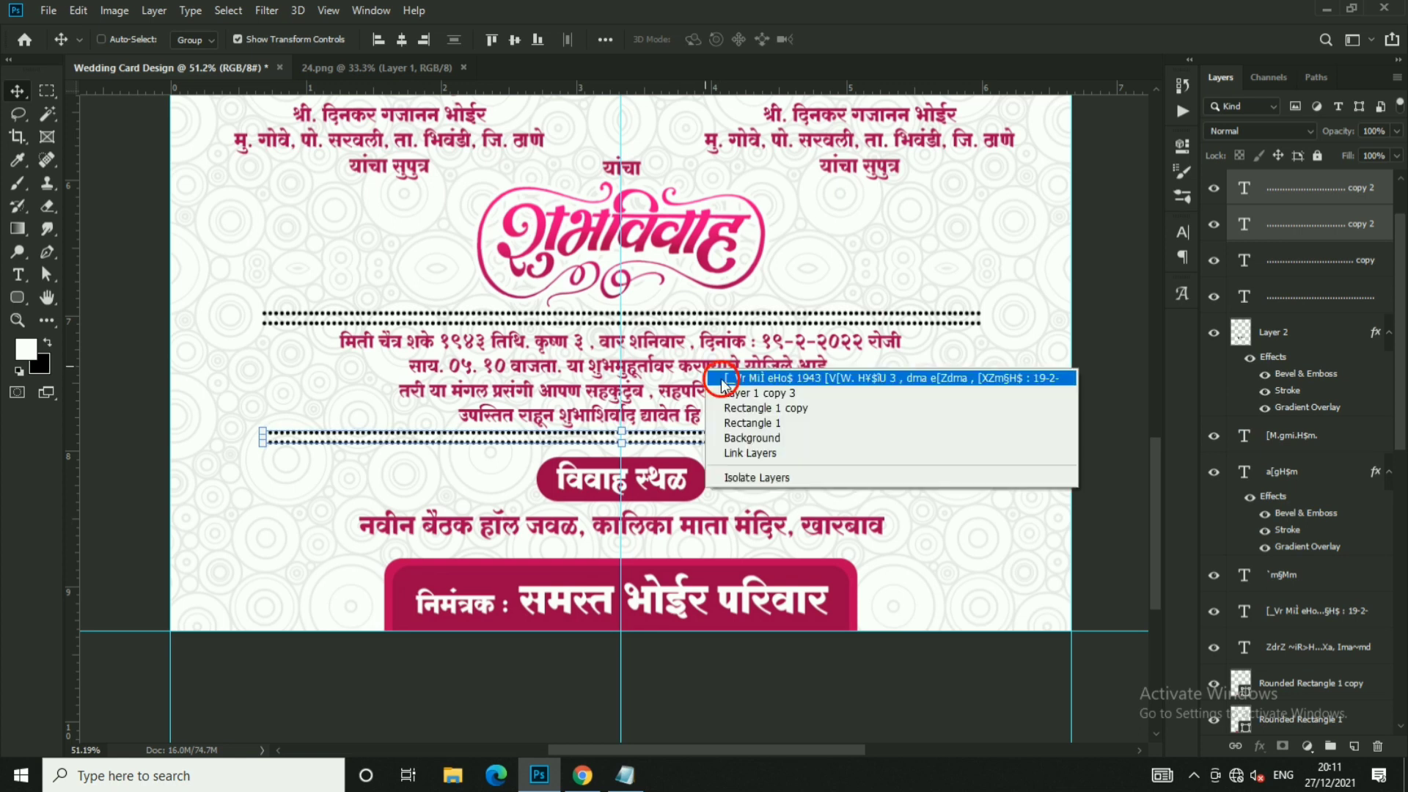
pyautogui.click(728, 377)
pyautogui.moveTo(900, 330); pyautogui.dragTo(886, 333)
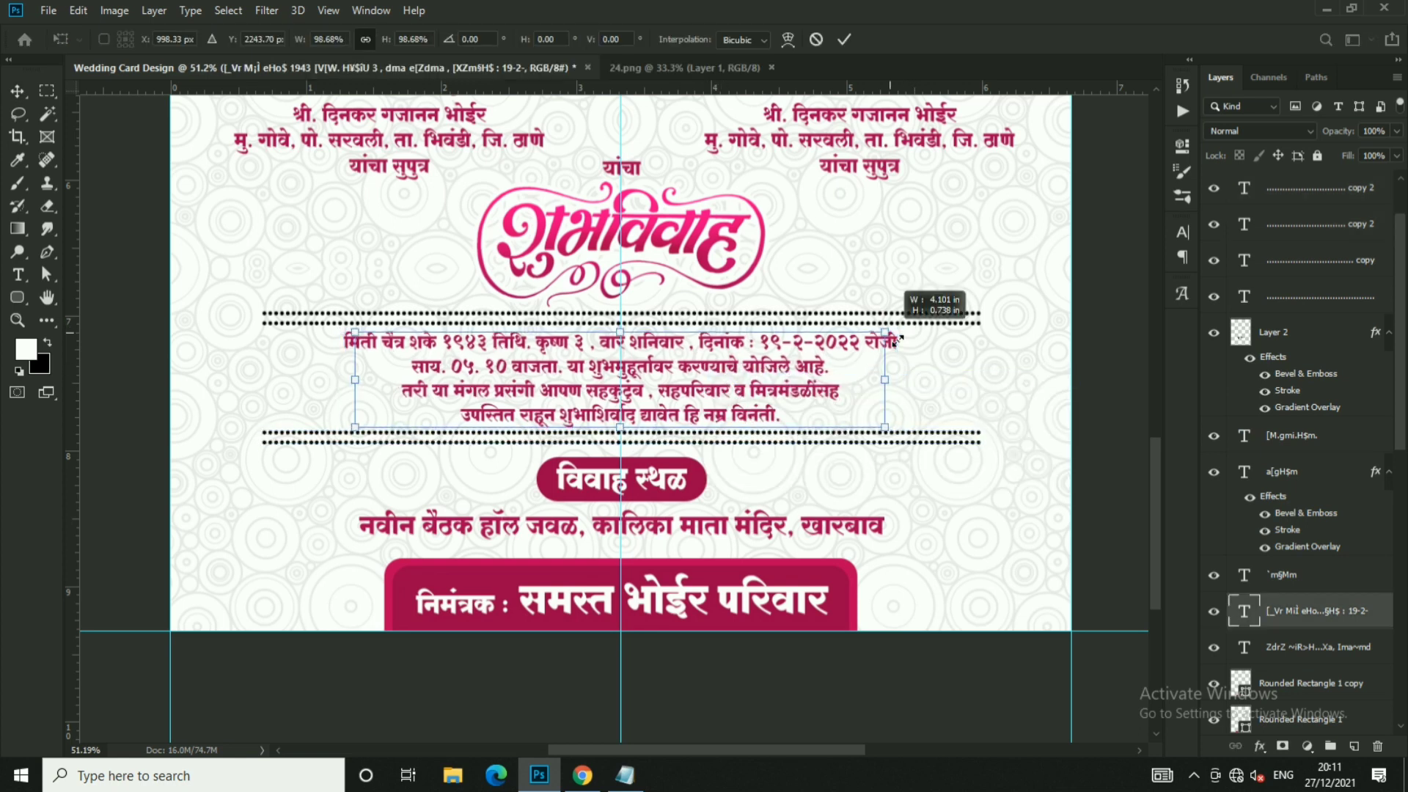
pyautogui.press('Return')
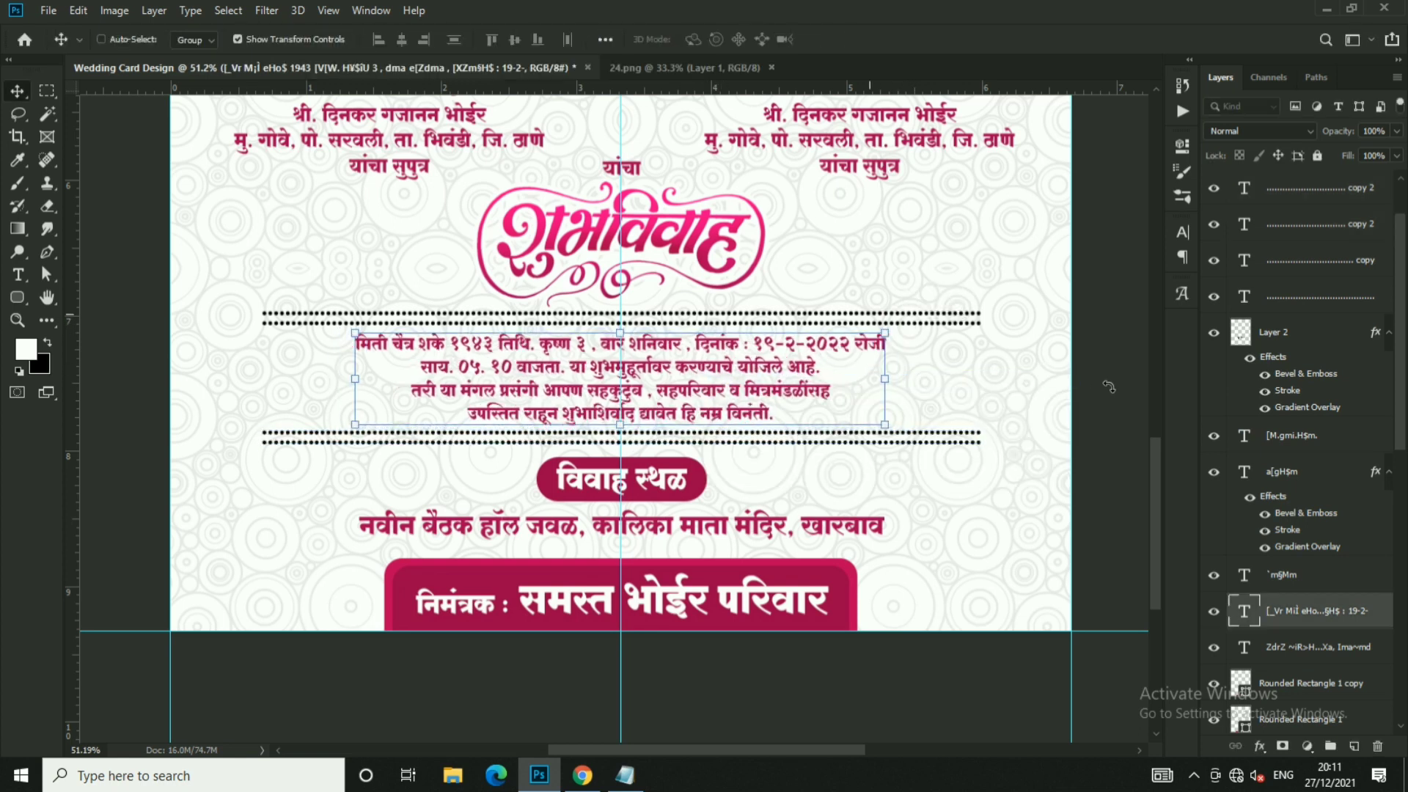
pyautogui.scroll(1, 598, 428)
pyautogui.click(645, 388)
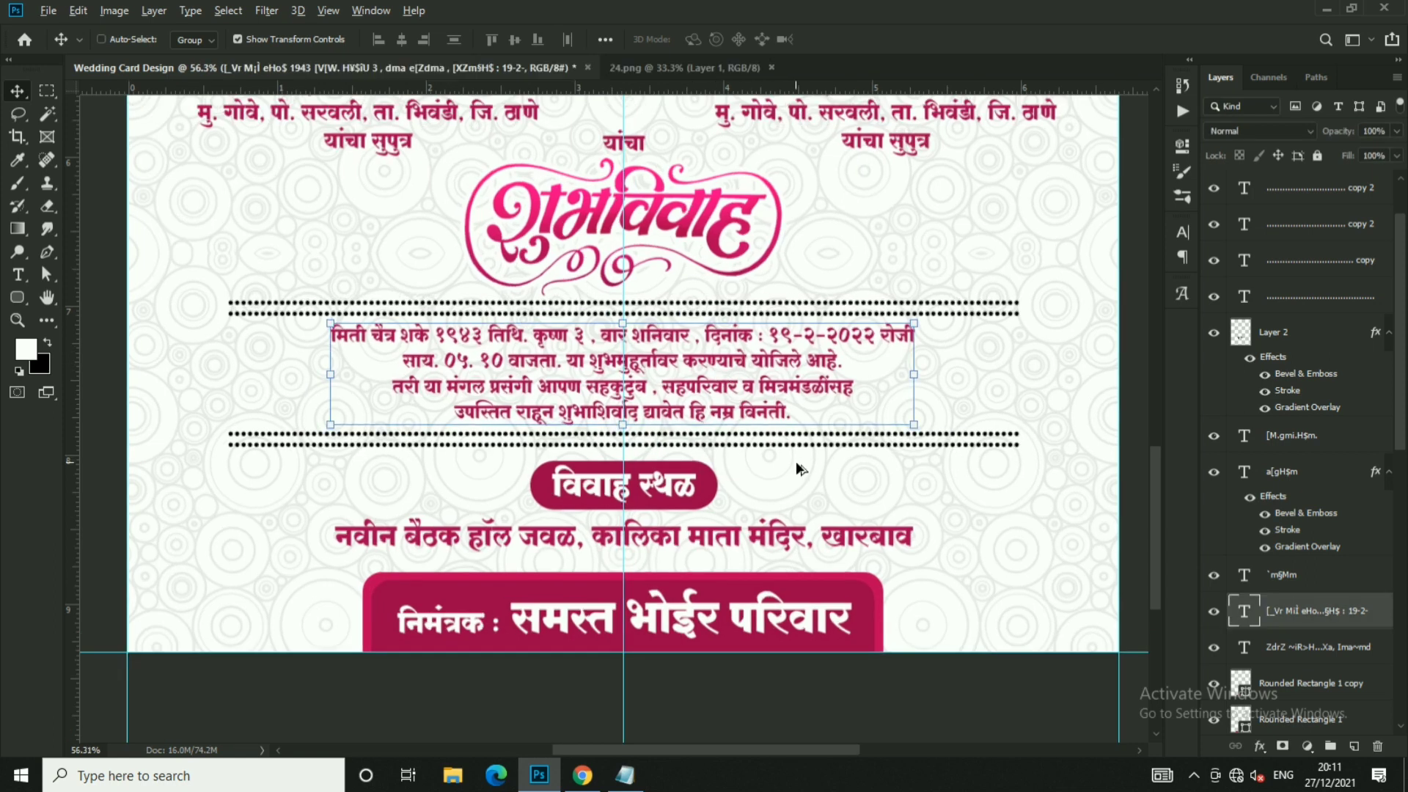
pyautogui.scroll(3, 795, 461)
pyautogui.click(1041, 440)
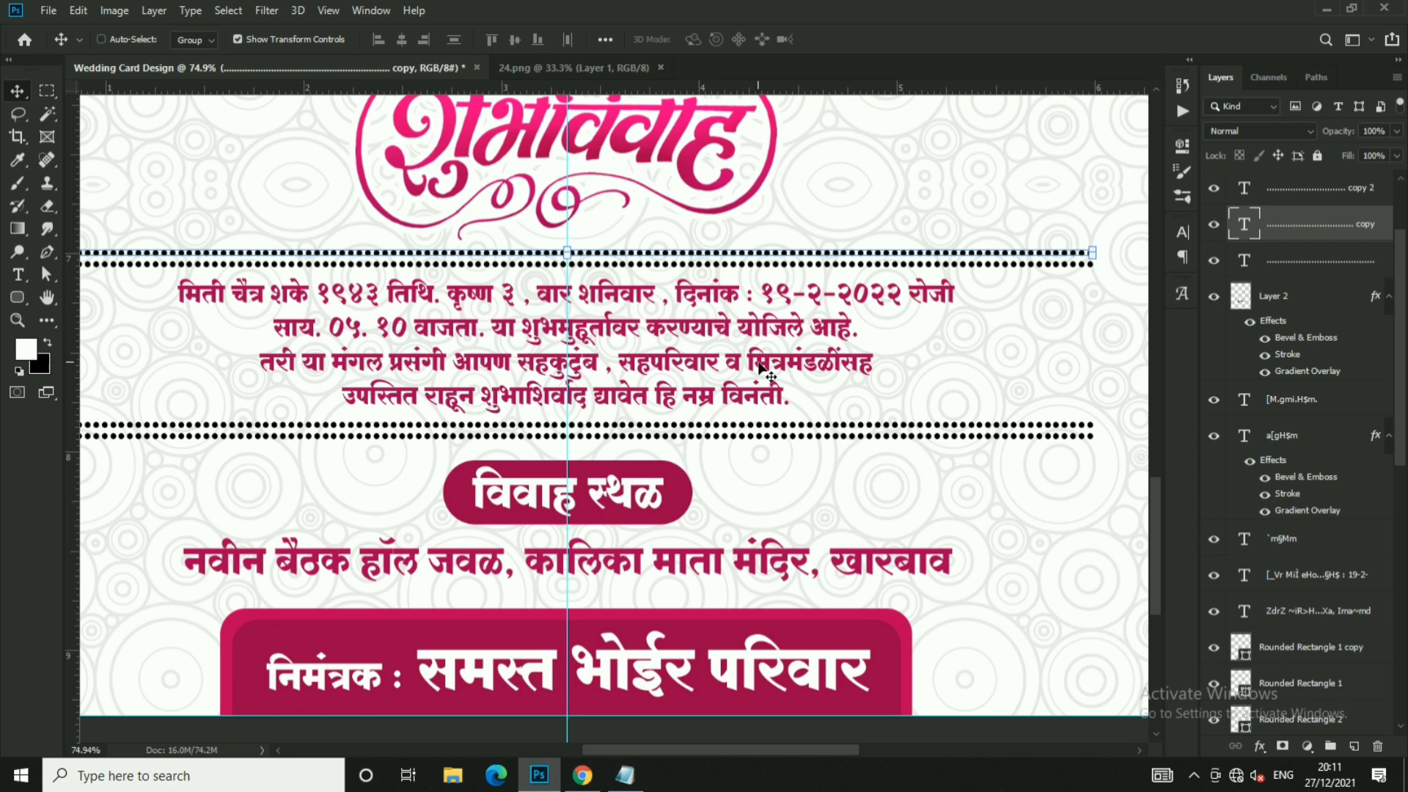
# - Duplicate a dotted divider down to the विवाह स्थळ badge and place it behind the badge
pyautogui.keyDown('ctrl'); pyautogui.click(580, 382); pyautogui.keyUp('ctrl')
pyautogui.scroll(-3, 579, 407)
pyautogui.scroll(2, 724, 403)
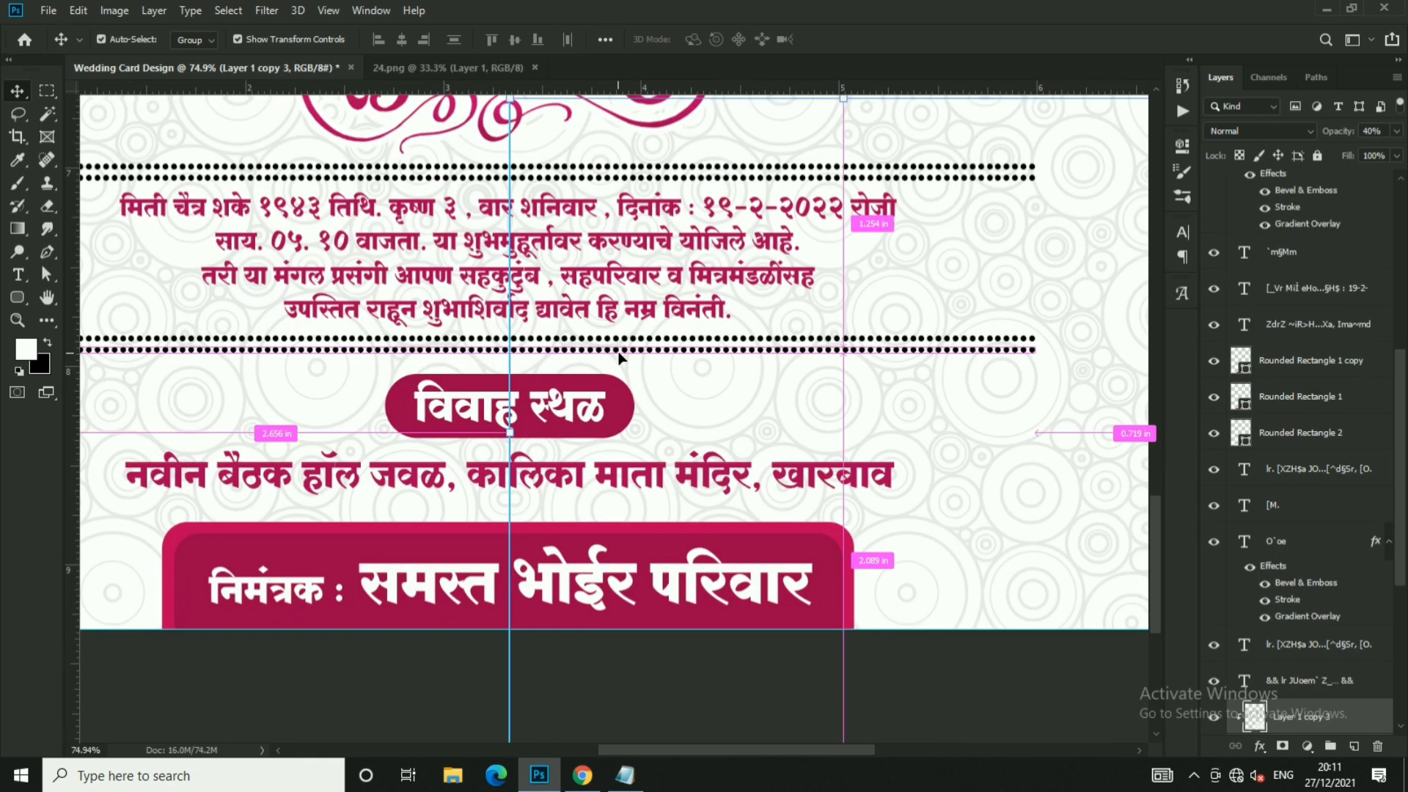
pyautogui.moveTo(619, 352); pyautogui.dragTo(616, 349)
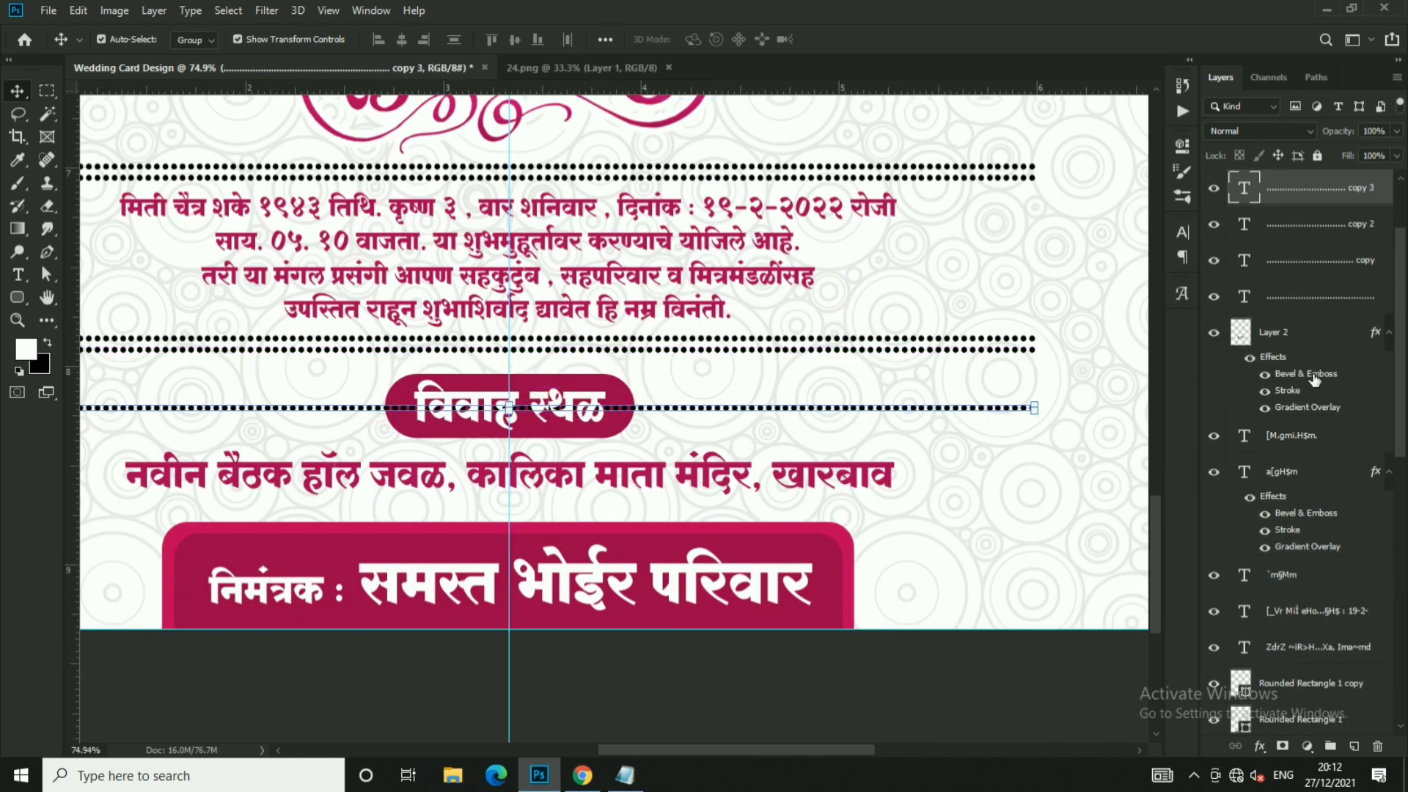
pyautogui.moveTo(1313, 188); pyautogui.dragTo(1313, 322)
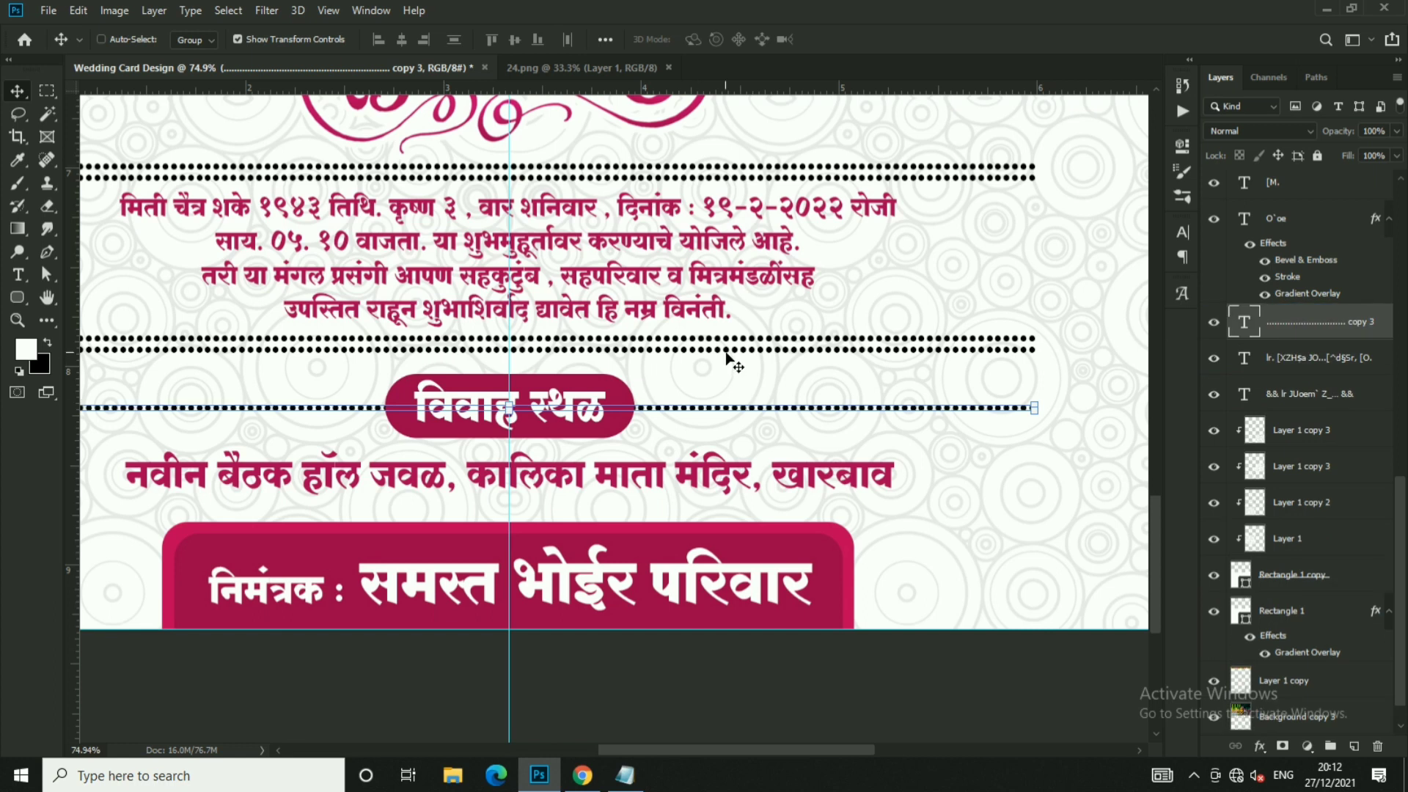
# - Shorten the new dotted line by deleting dots
pyautogui.doubleClick(698, 407)
pyautogui.click(718, 407)
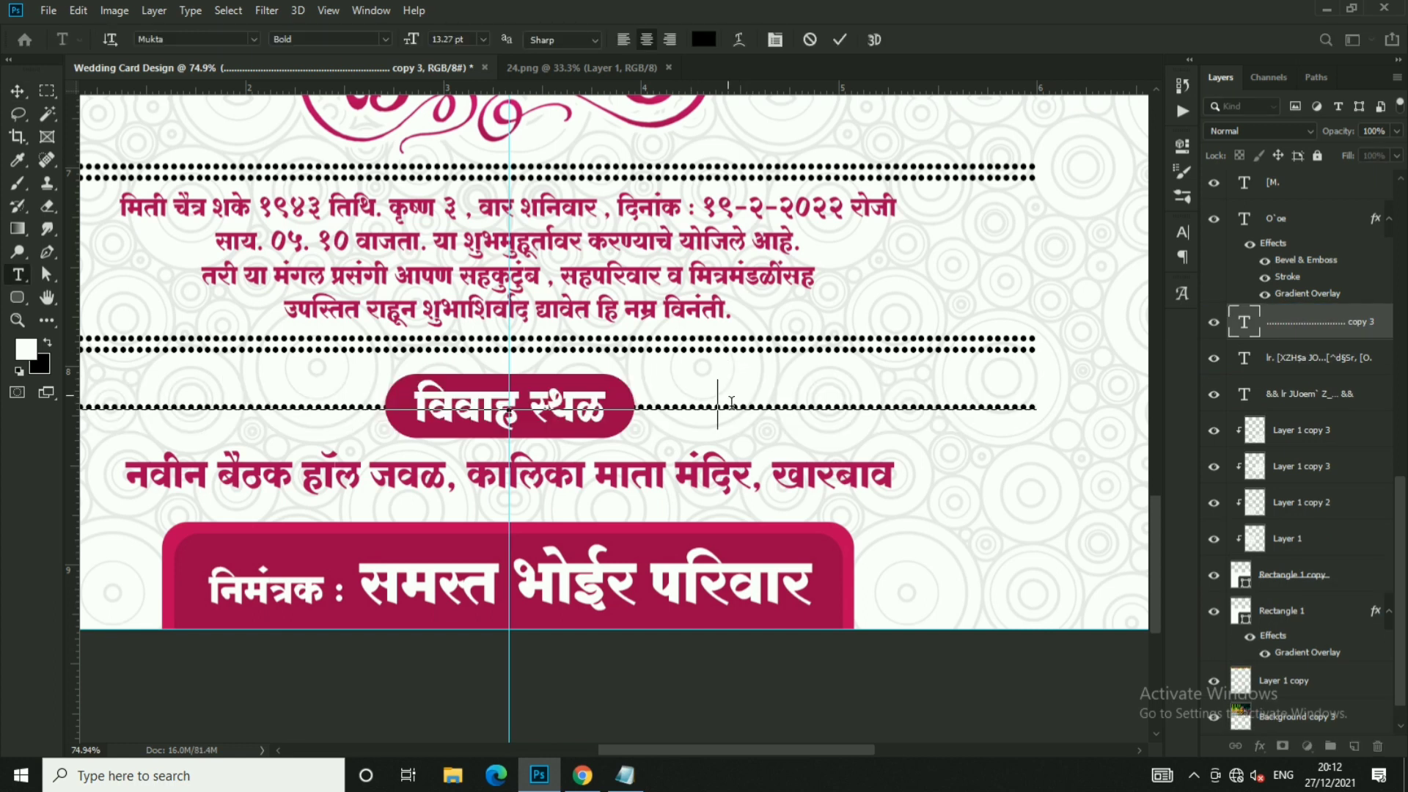
pyautogui.press('BackSpace')
pyautogui.press('BackSpace')
pyautogui.press('BackSpace')
pyautogui.press('BackSpace')
pyautogui.press('BackSpace')
pyautogui.press('BackSpace')
pyautogui.press('BackSpace')
pyautogui.press('BackSpace')
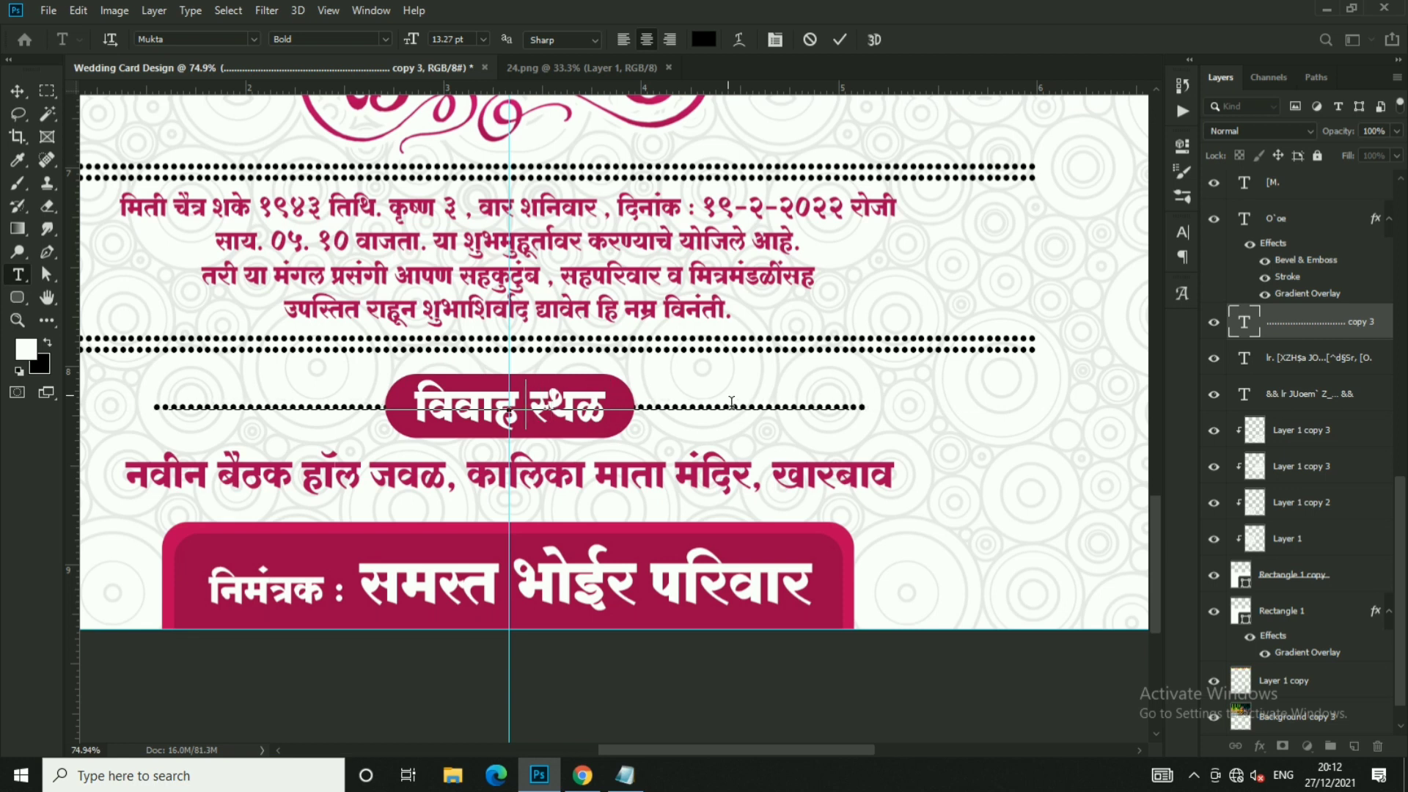
pyautogui.press('BackSpace')
pyautogui.press('BackSpace')
pyautogui.press('BackSpace')
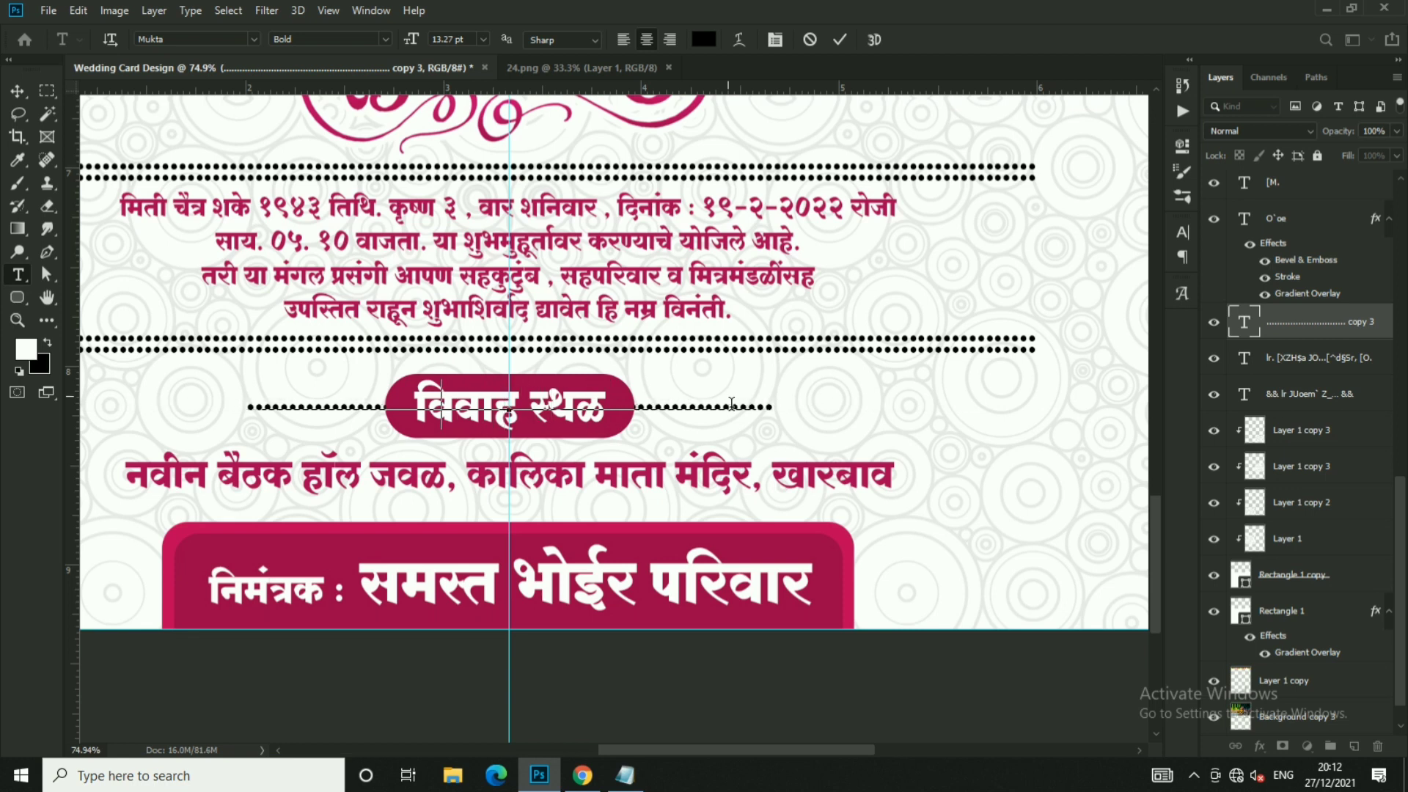
pyautogui.press('BackSpace')
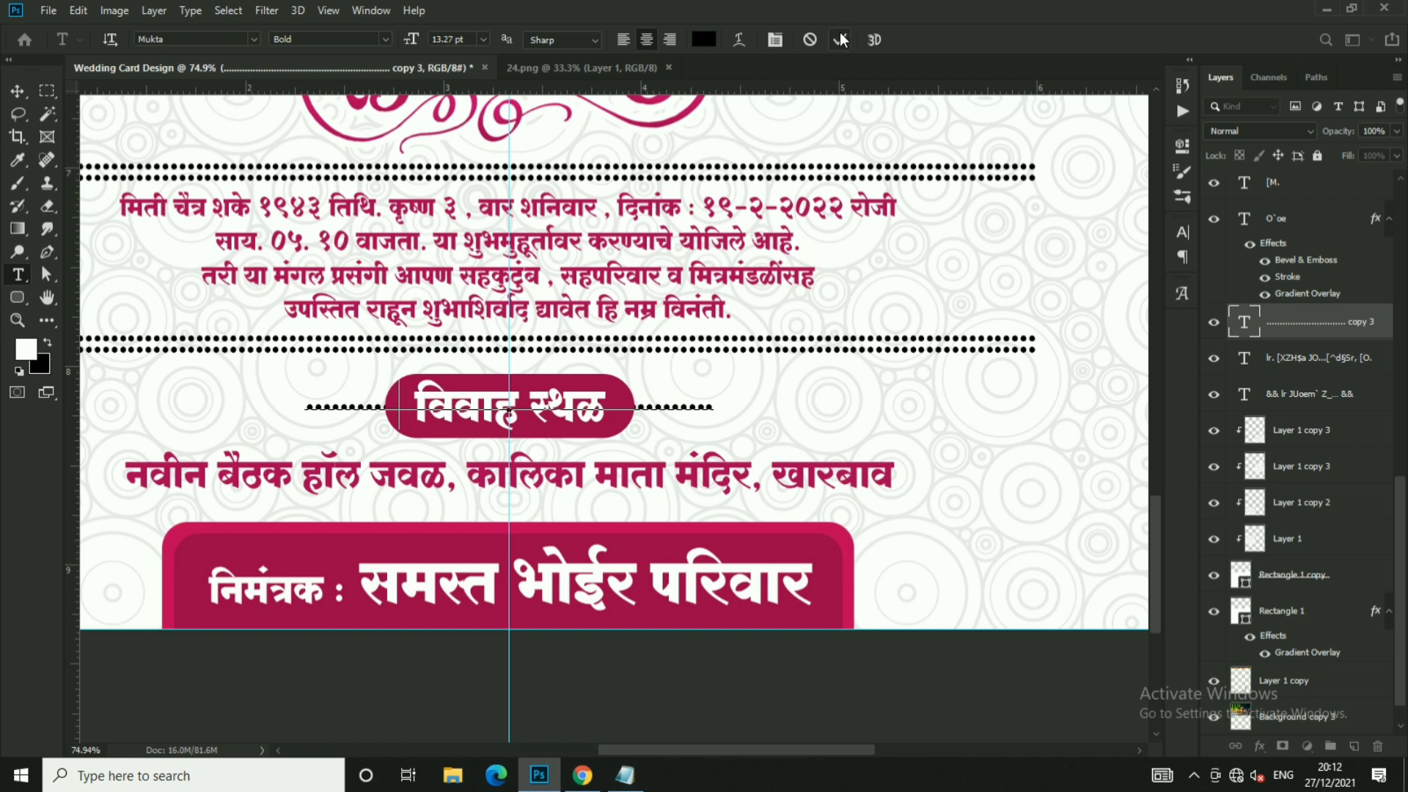
pyautogui.click(839, 40)
pyautogui.press('v')
pyautogui.scroll(3, 657, 451)
# - Duplicate the shortened line, add 20 dots to the copy, and nudge it down
pyautogui.hotkey('ctrl', 'j')
pyautogui.moveTo(657, 450); pyautogui.dragTo(658, 436)
pyautogui.press('t')
pyautogui.click(796, 376)
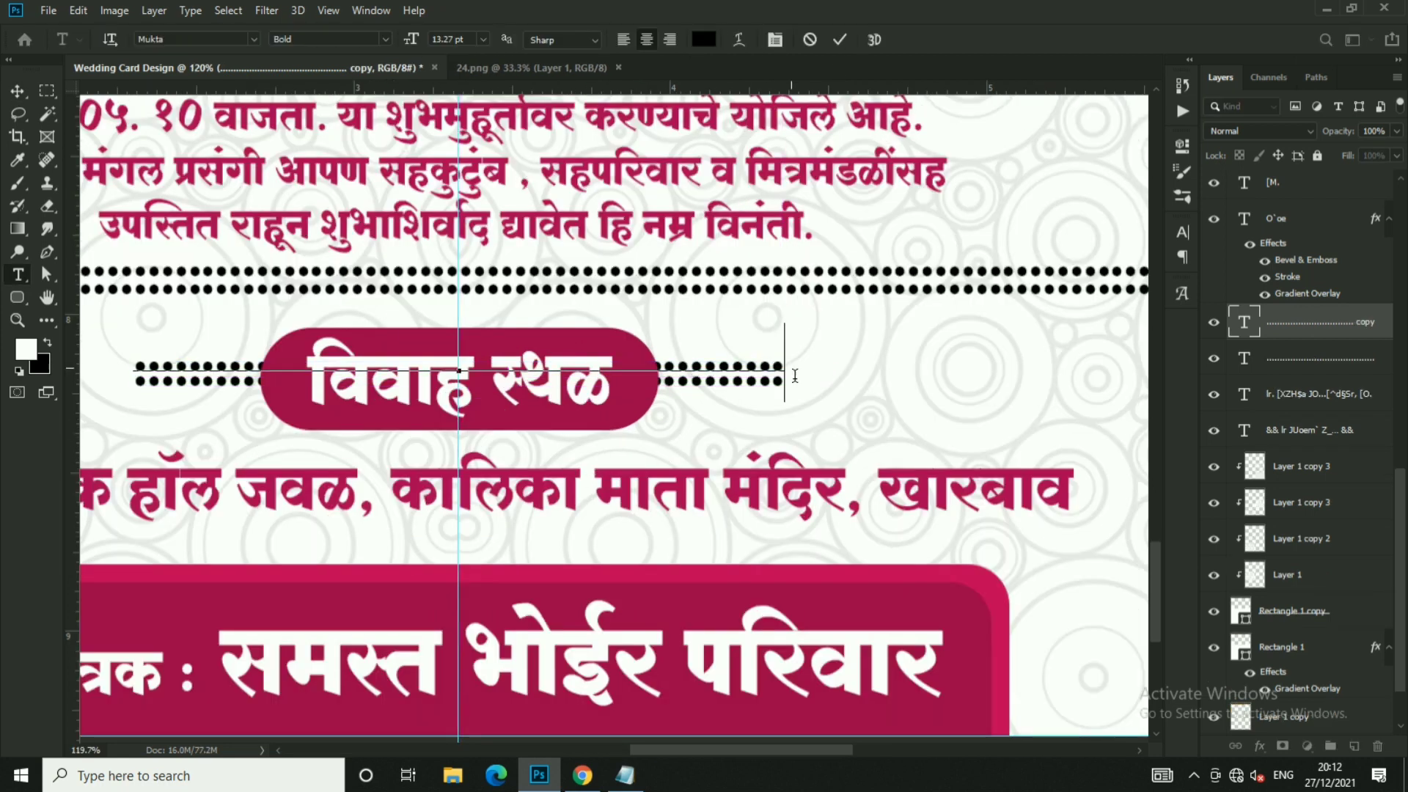
pyautogui.write('.....................................')
pyautogui.hotkey('ctrl', 'a')
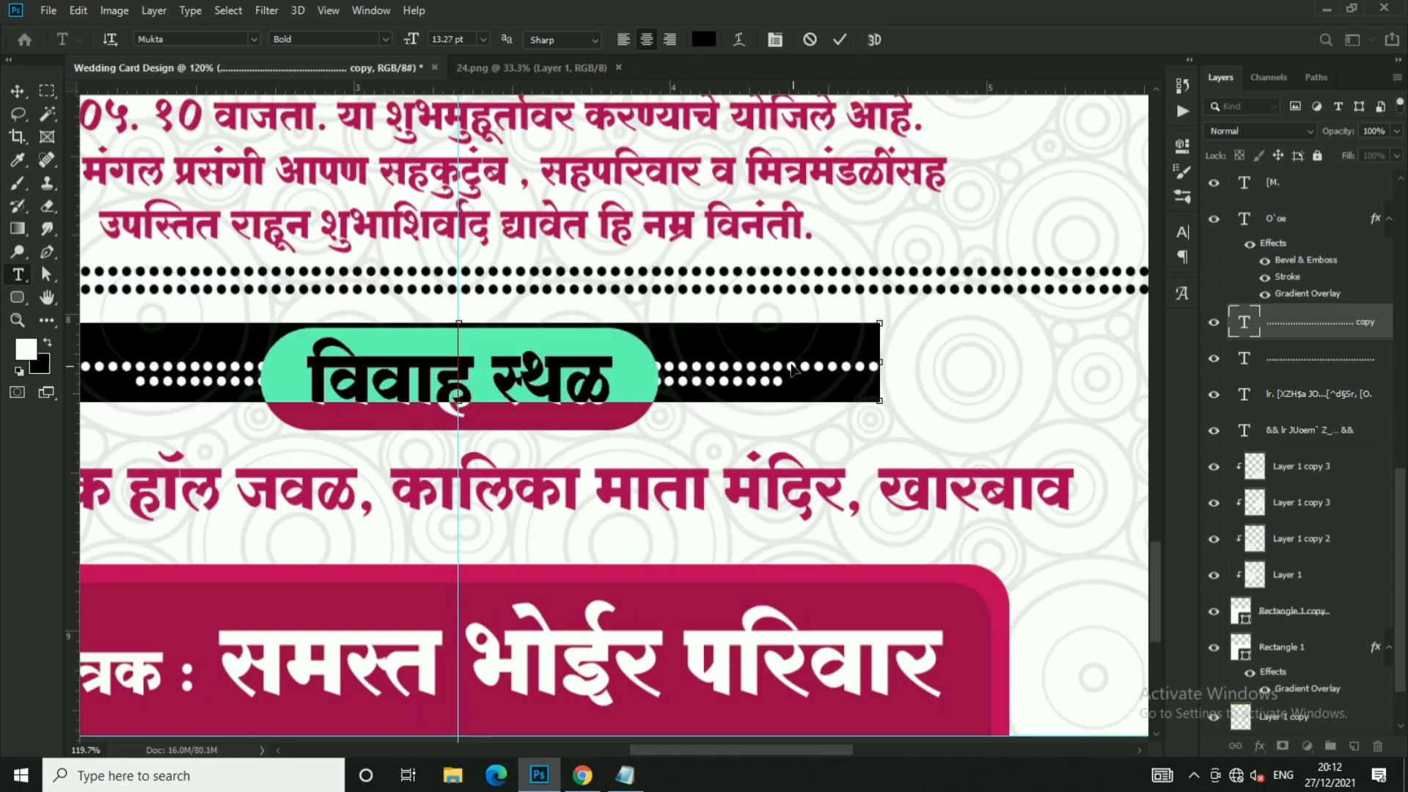
pyautogui.click(840, 39)
pyautogui.press('v')
pyautogui.moveTo(758, 302); pyautogui.dragTo(757, 343)
# - Recolour one dotted row pink, sampled from the badge's colour
pyautogui.doubleClick(733, 382)
pyautogui.click(704, 39)
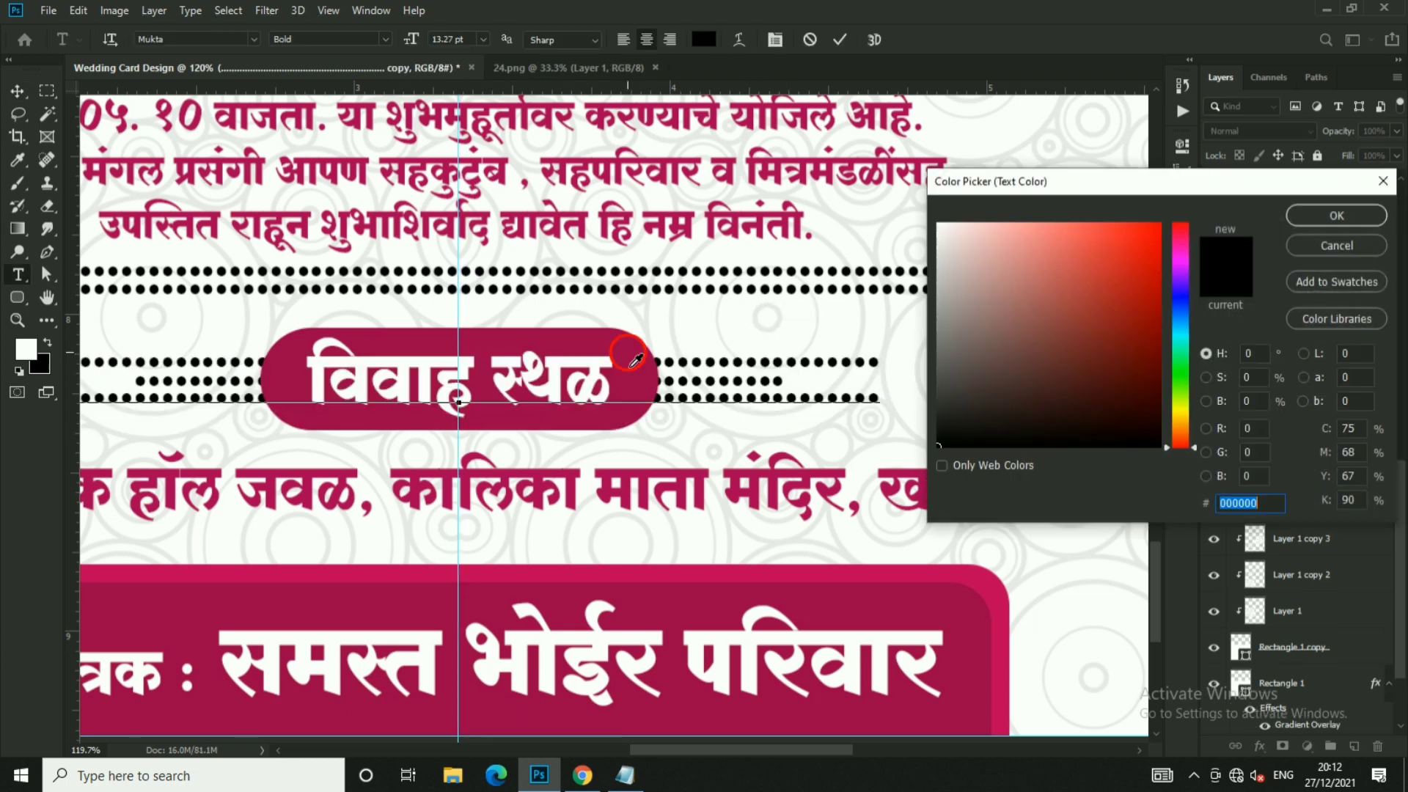
pyautogui.click(1337, 215)
pyautogui.doubleClick(733, 362)
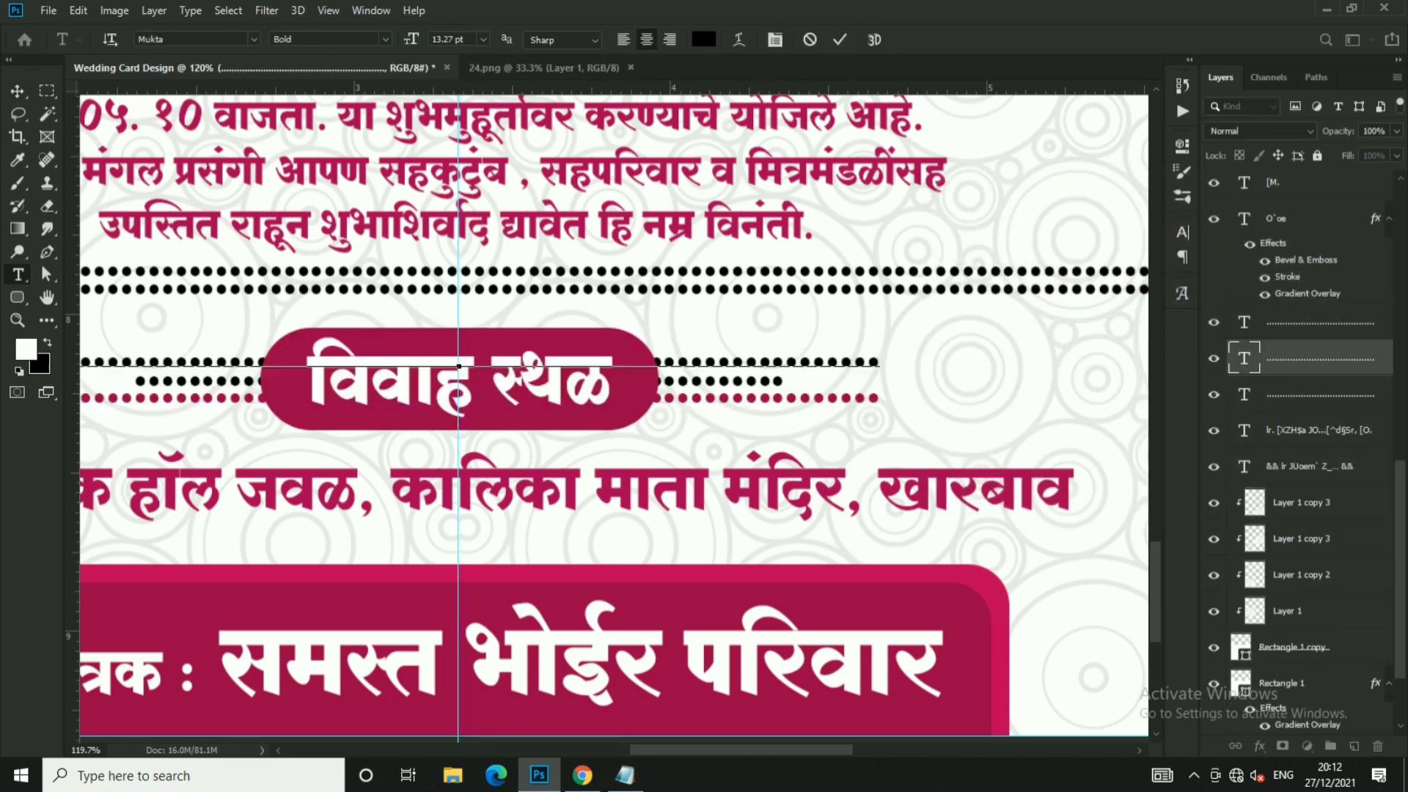
pyautogui.click(704, 38)
pyautogui.click(633, 349)
pyautogui.click(1337, 215)
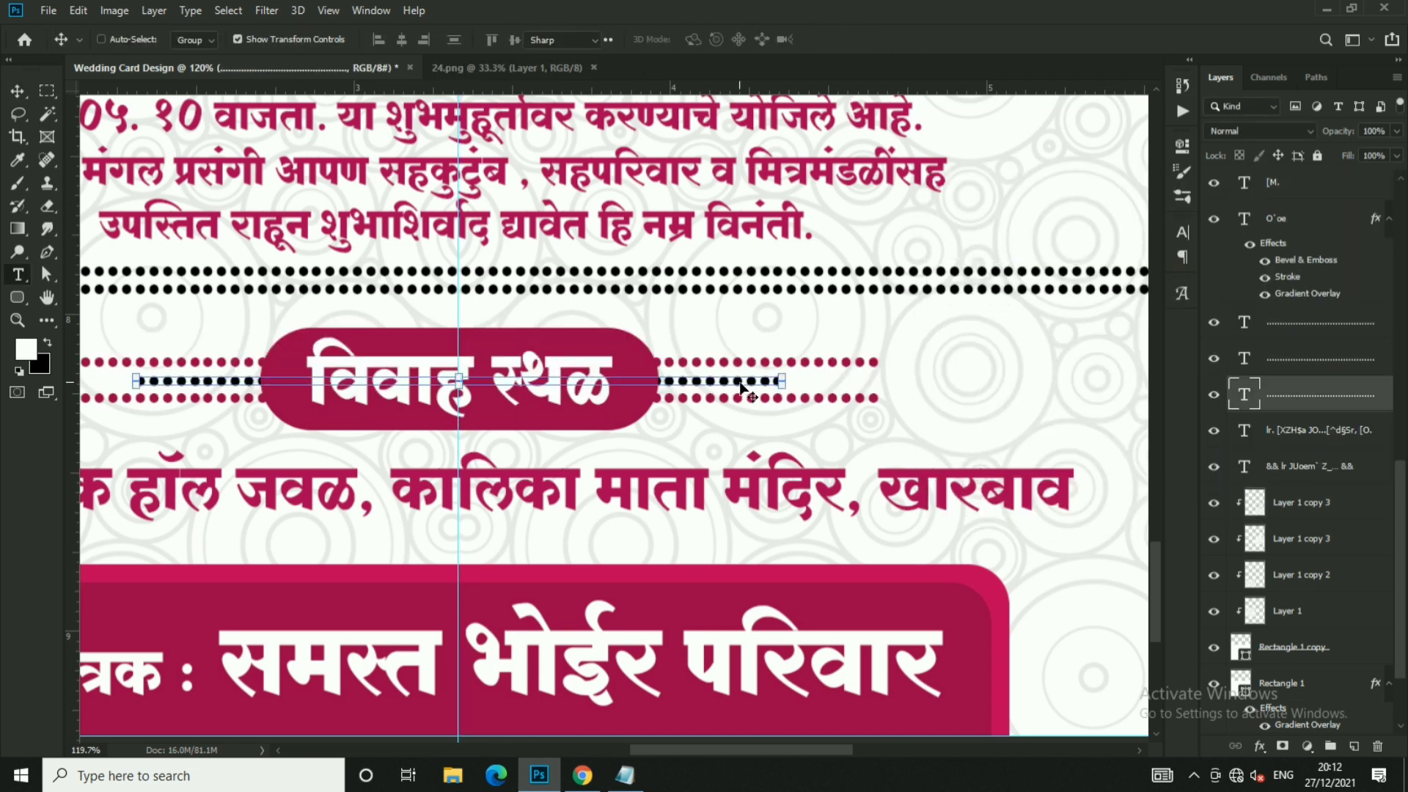
pyautogui.click(704, 39)
pyautogui.click(1338, 215)
pyautogui.click(17, 90)
pyautogui.hotkey('ctrl', '0')
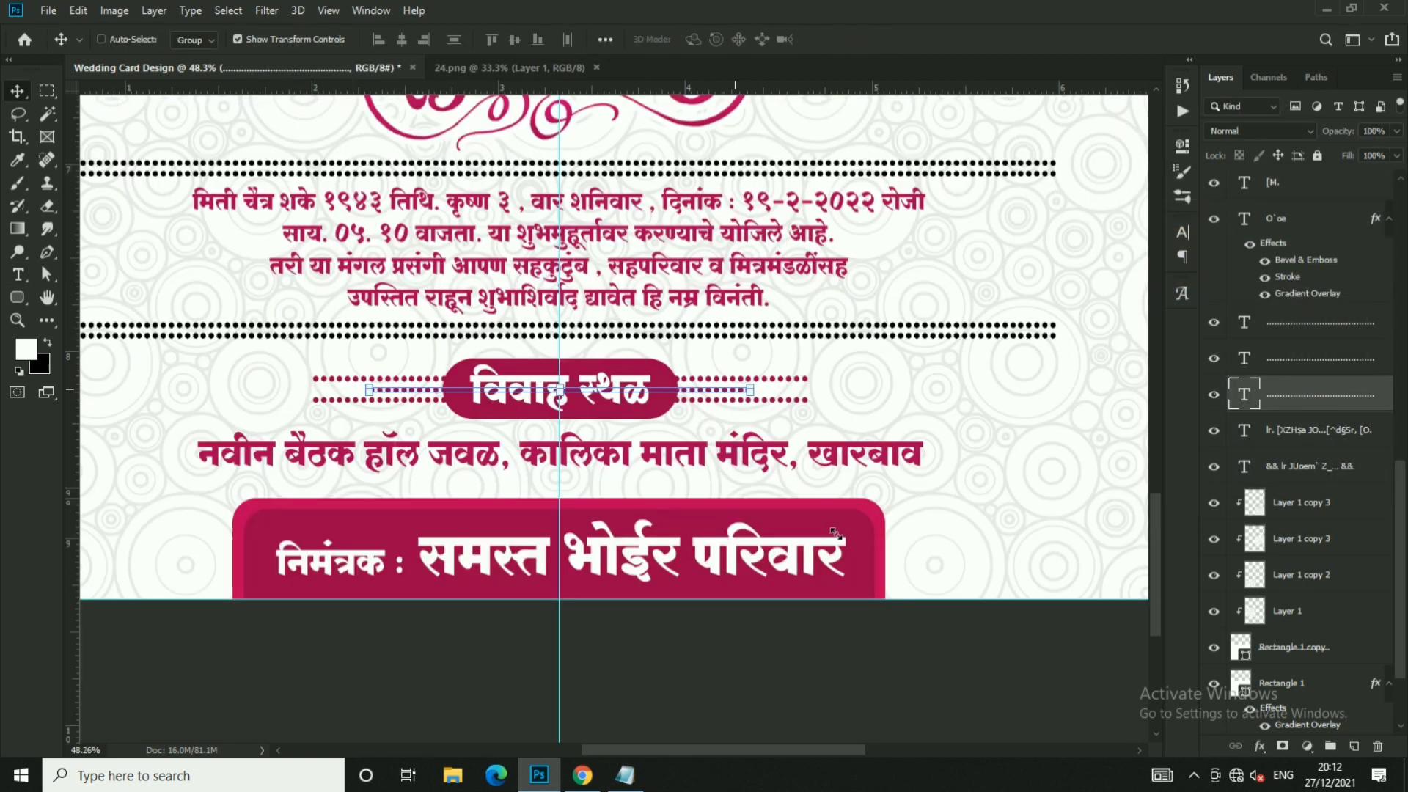
pyautogui.scroll(2, 685, 488)
pyautogui.keyDown('ctrl'); pyautogui.click(649, 358); pyautogui.keyUp('ctrl')
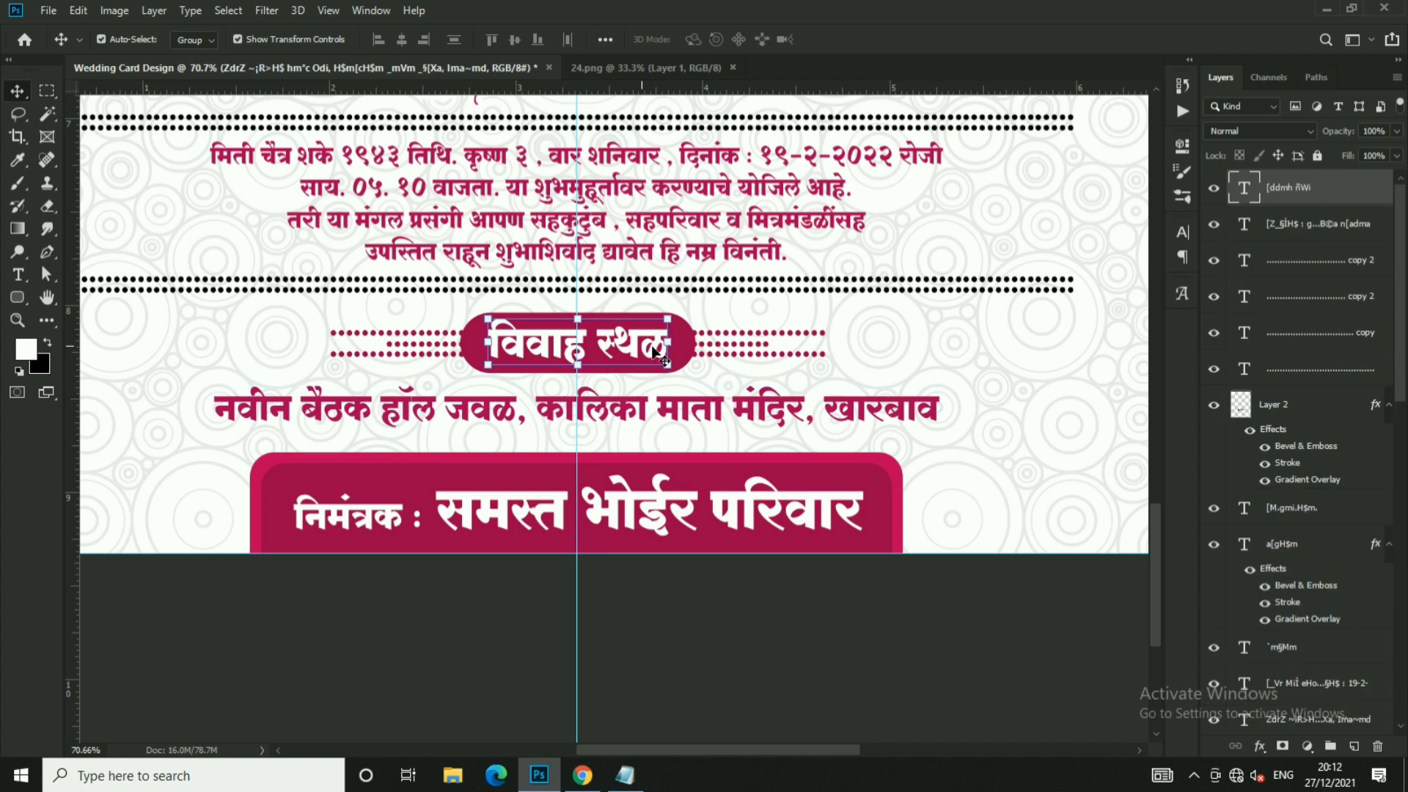
pyautogui.scroll(3, 767, 345)
pyautogui.scroll(-4, 770, 345)
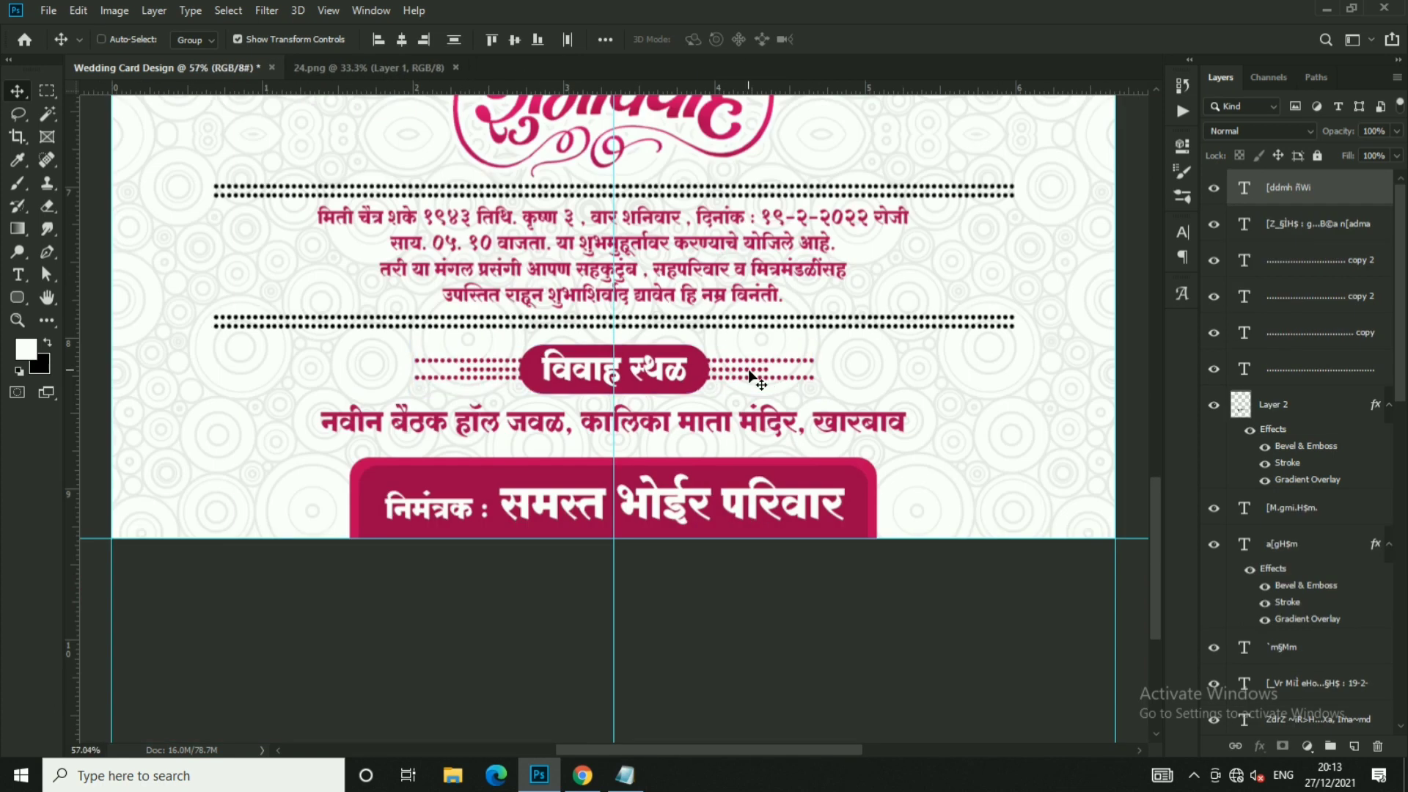
pyautogui.keyDown('ctrl'); pyautogui.click(776, 440); pyautogui.keyUp('ctrl')
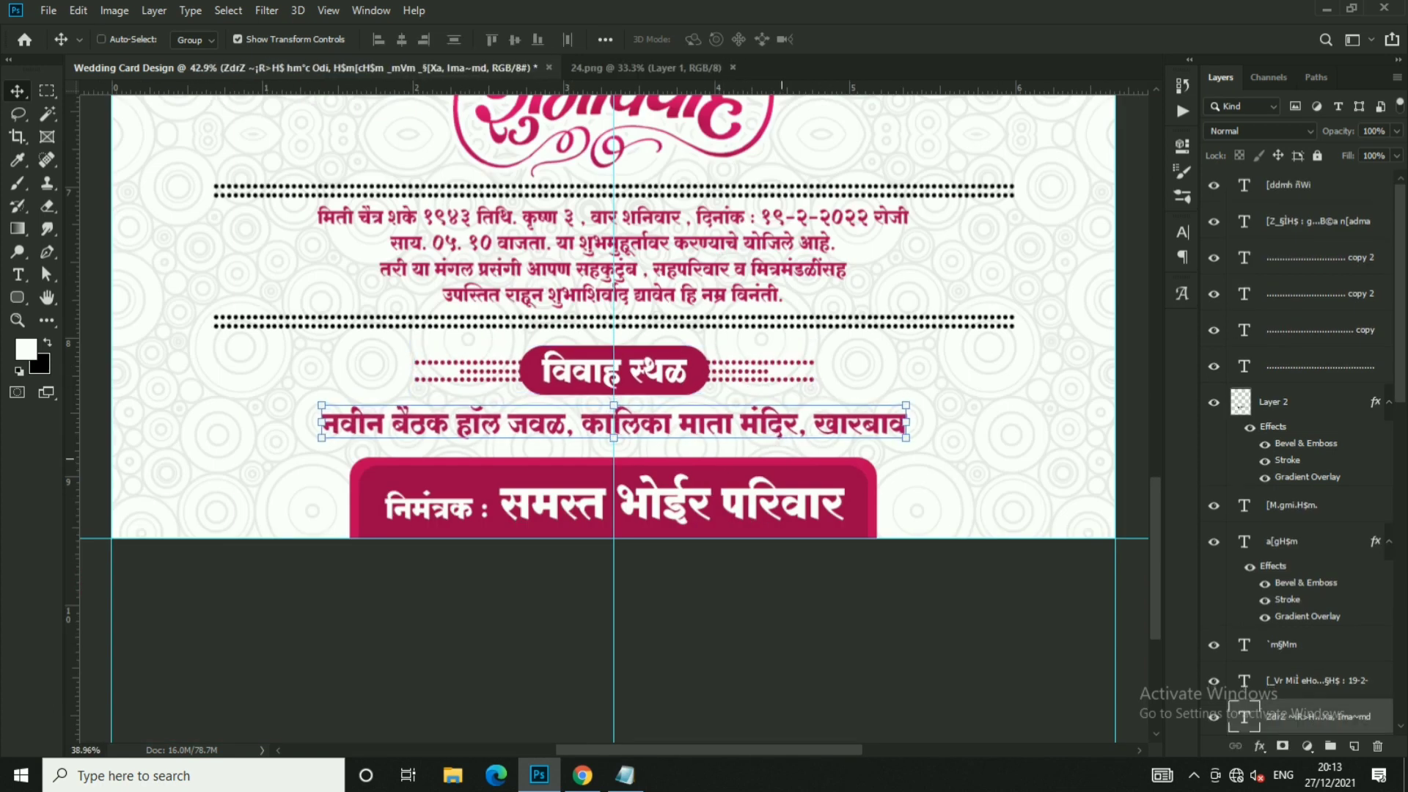
pyautogui.scroll(-5, 917, 389)
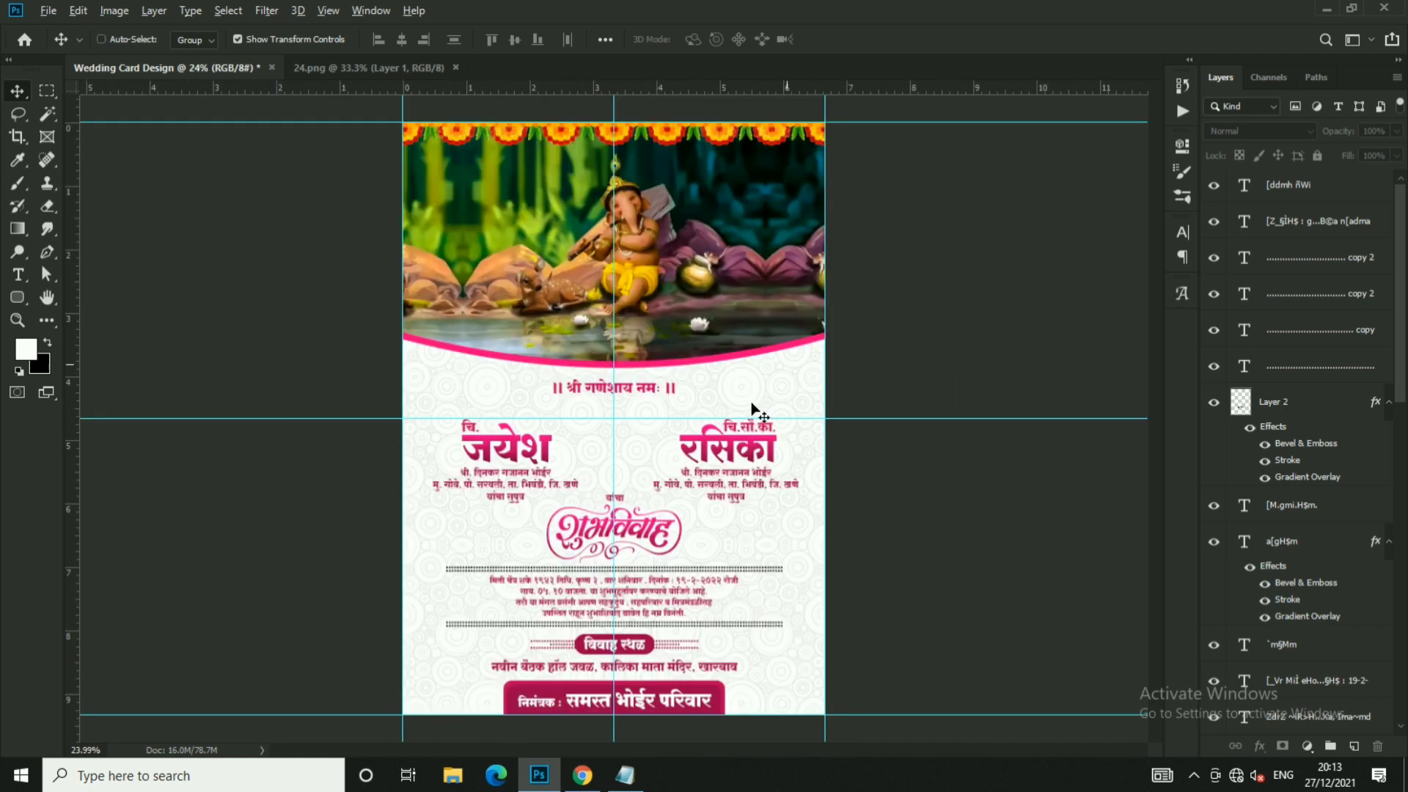
# - Open 2. Kalash.png from the Clipart folder
pyautogui.keyDown('ctrl'); pyautogui.click(493, 292); pyautogui.keyUp('ctrl')
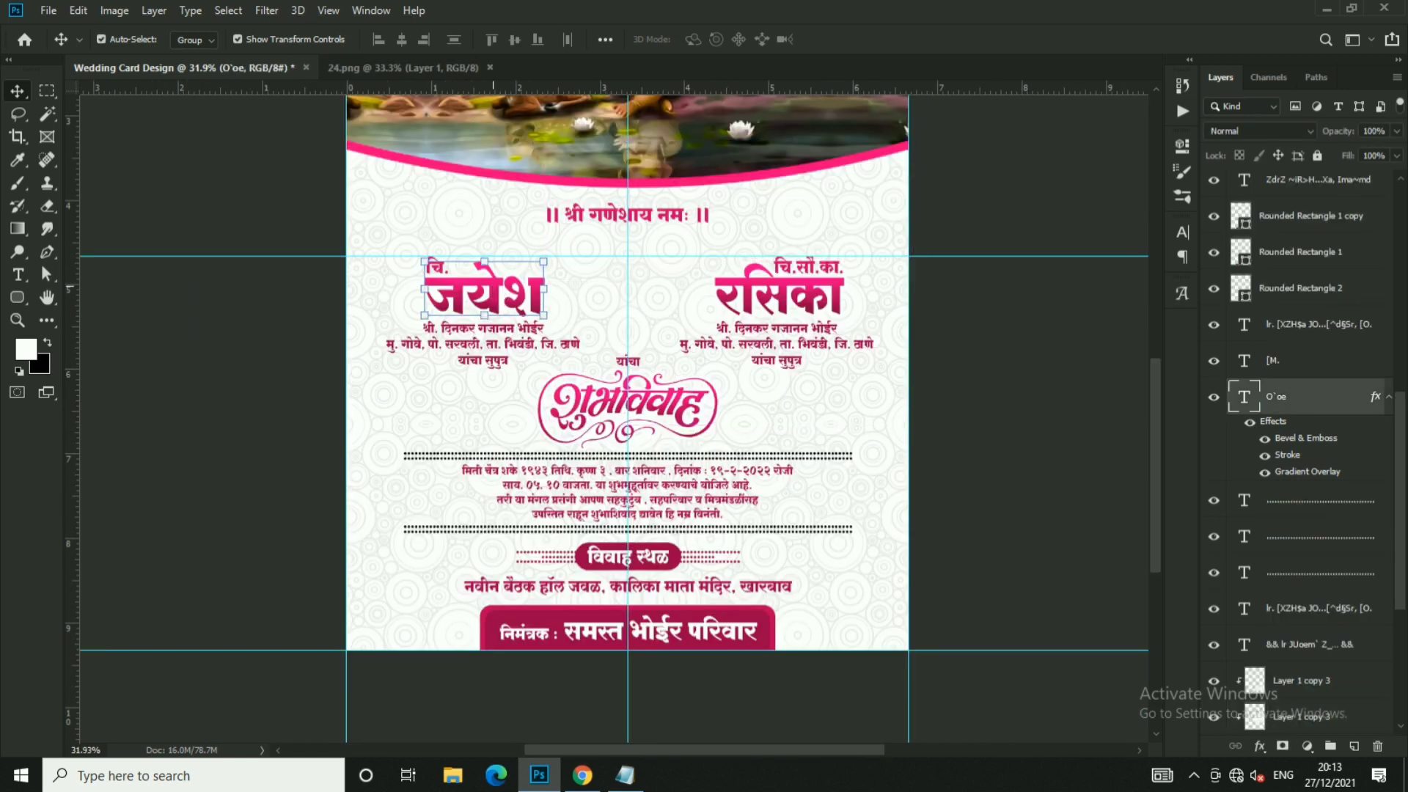
pyautogui.click(48, 10)
pyautogui.click(73, 45)
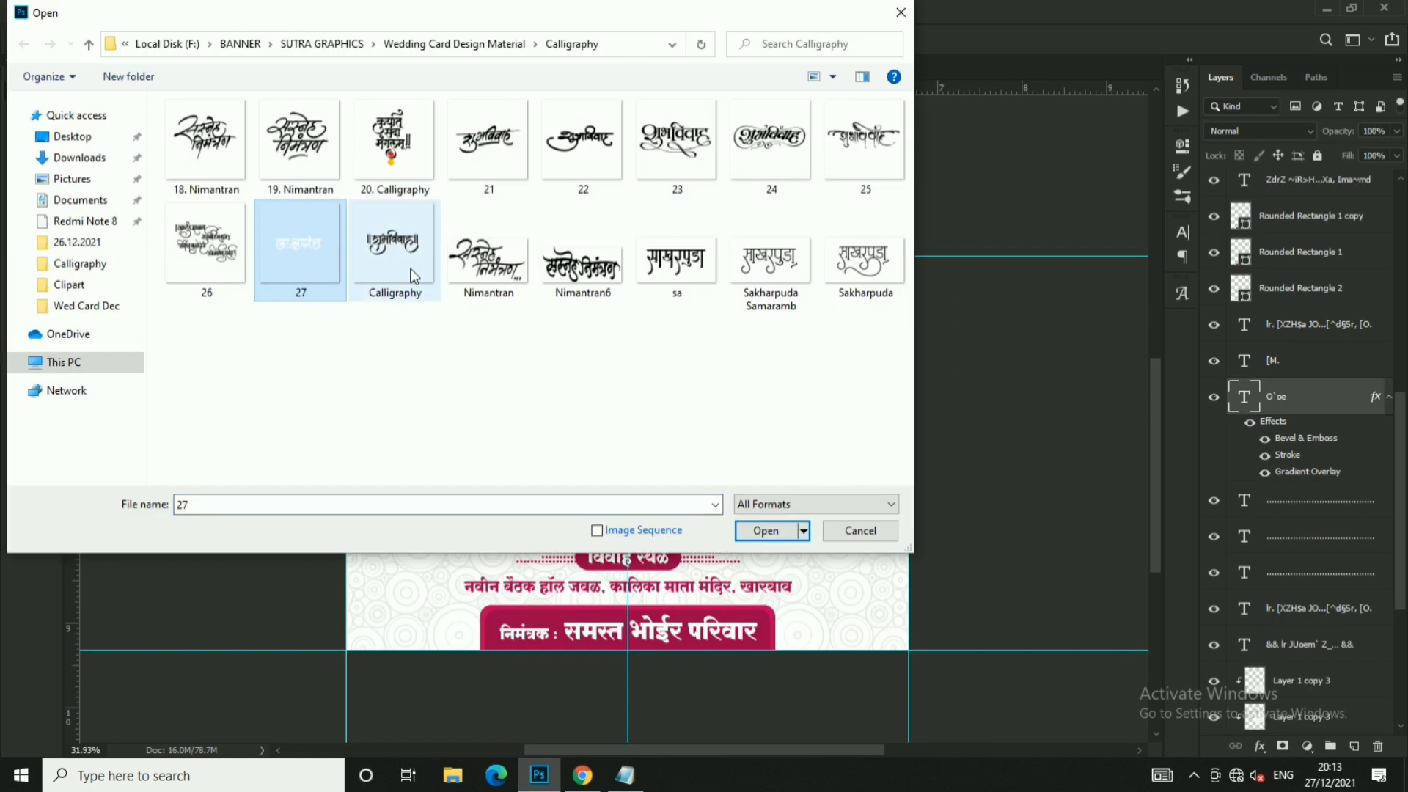
pyautogui.click(455, 43)
pyautogui.doubleClick(392, 169)
pyautogui.doubleClick(297, 143)
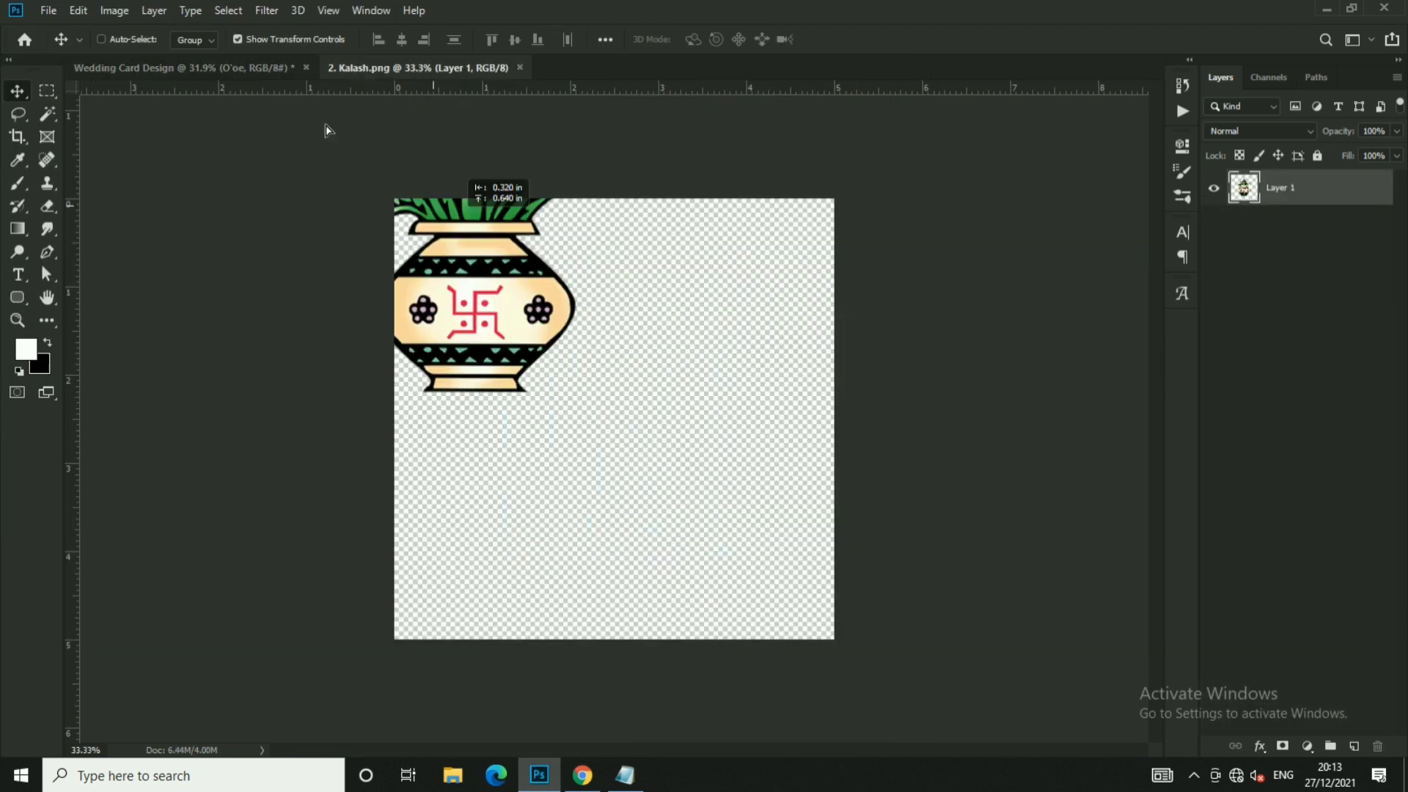
# - Drag the kalash into the card, scale it down, and centre it between the names
pyautogui.moveTo(469, 242); pyautogui.dragTo(664, 253)
pyautogui.moveTo(737, 167); pyautogui.dragTo(675, 253)
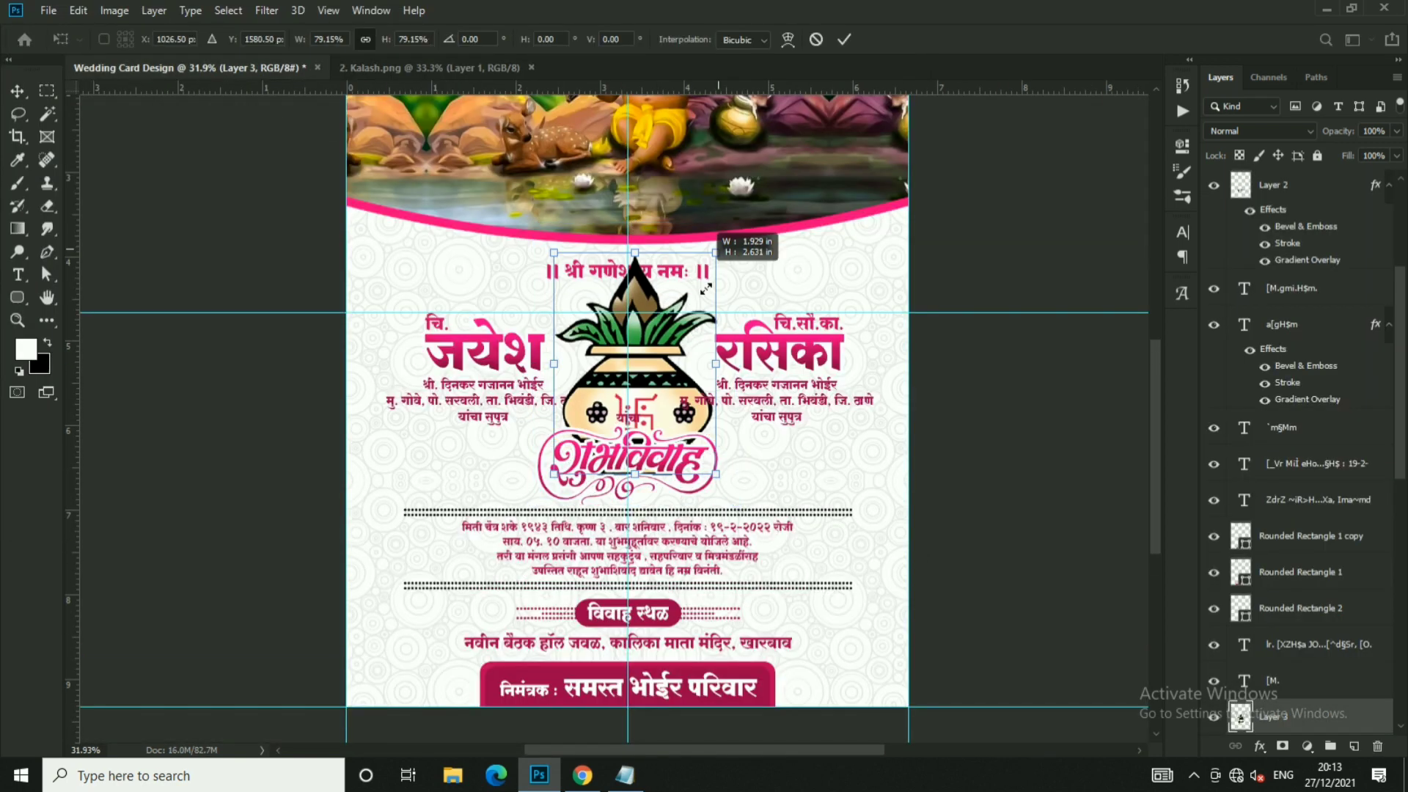
pyautogui.scroll(2, 645, 367)
pyautogui.scroll(1, 645, 366)
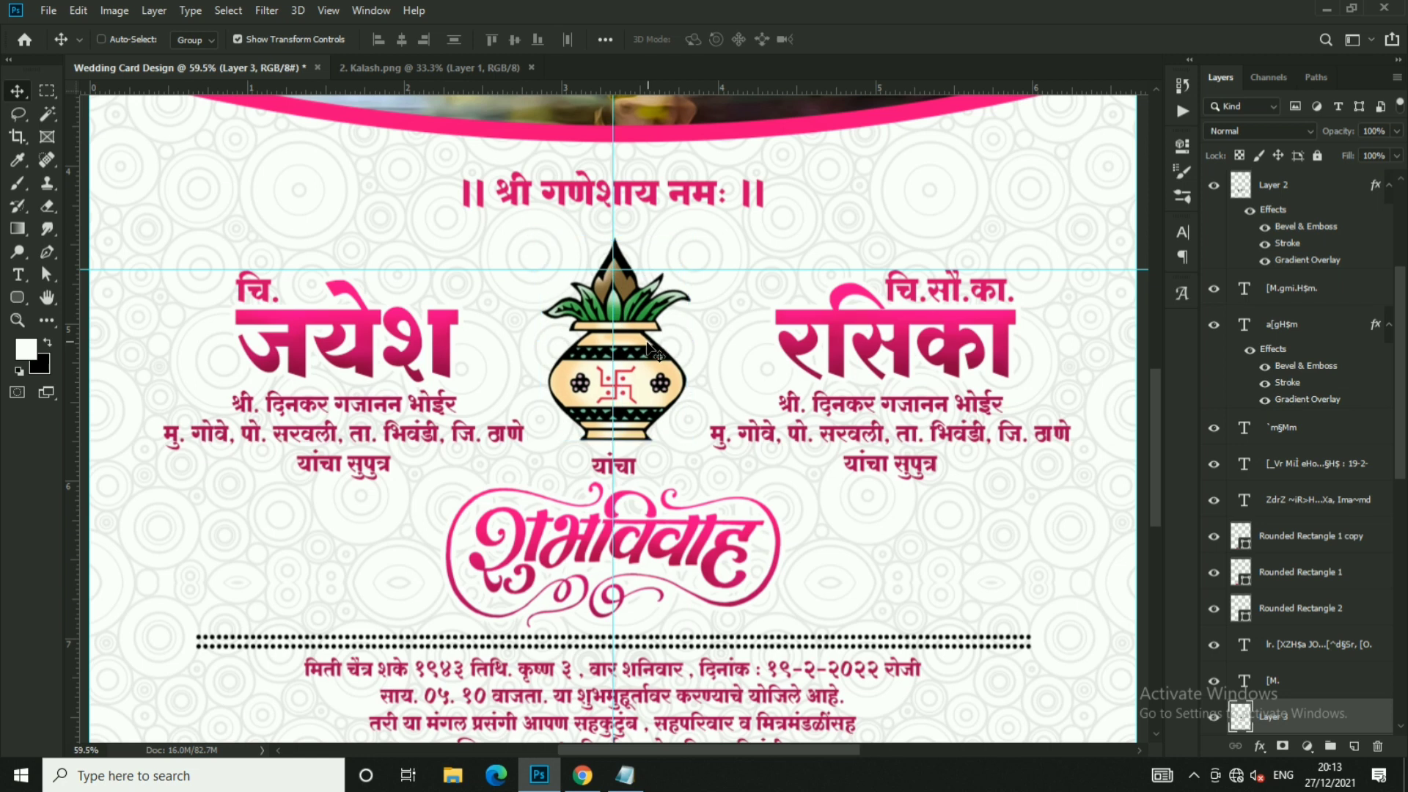
pyautogui.moveTo(692, 235); pyautogui.dragTo(693, 253)
pyautogui.press('Return')
pyautogui.scroll(-1, 655, 347)
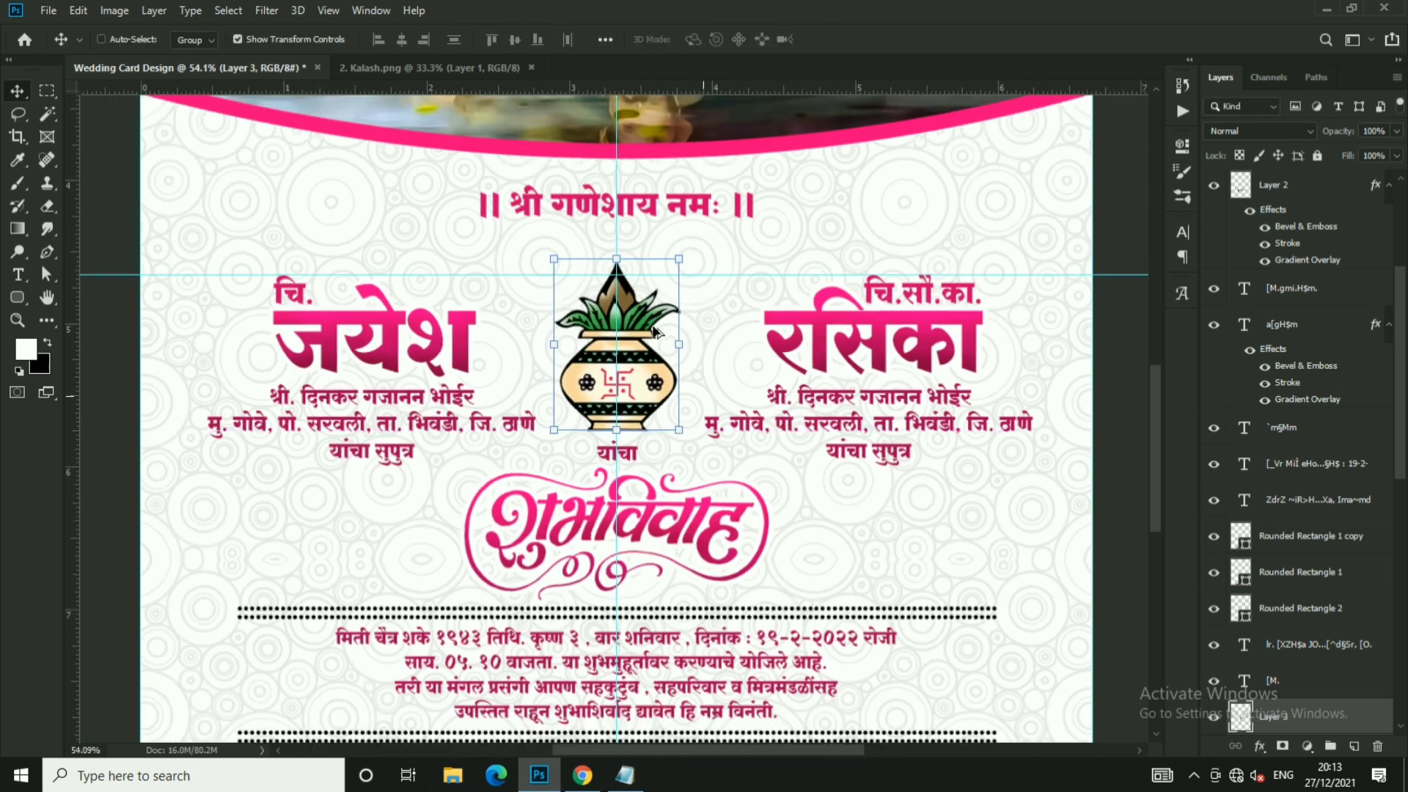
pyautogui.scroll(-5, 655, 346)
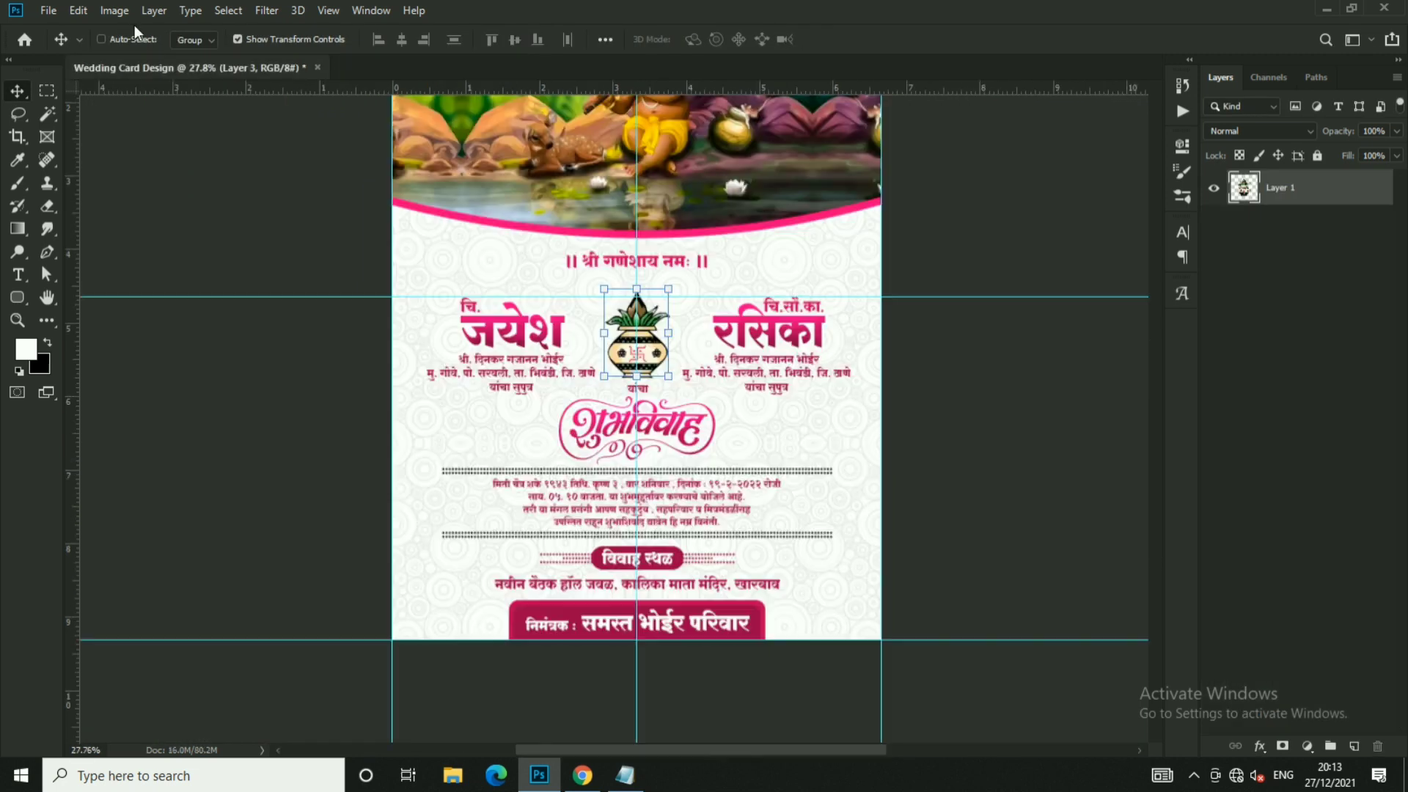
# - Place the 9. Piperi clipart, shrunk, in the card's bottom-right corner
pyautogui.click(48, 10)
pyautogui.click(59, 40)
pyautogui.doubleClick(206, 242)
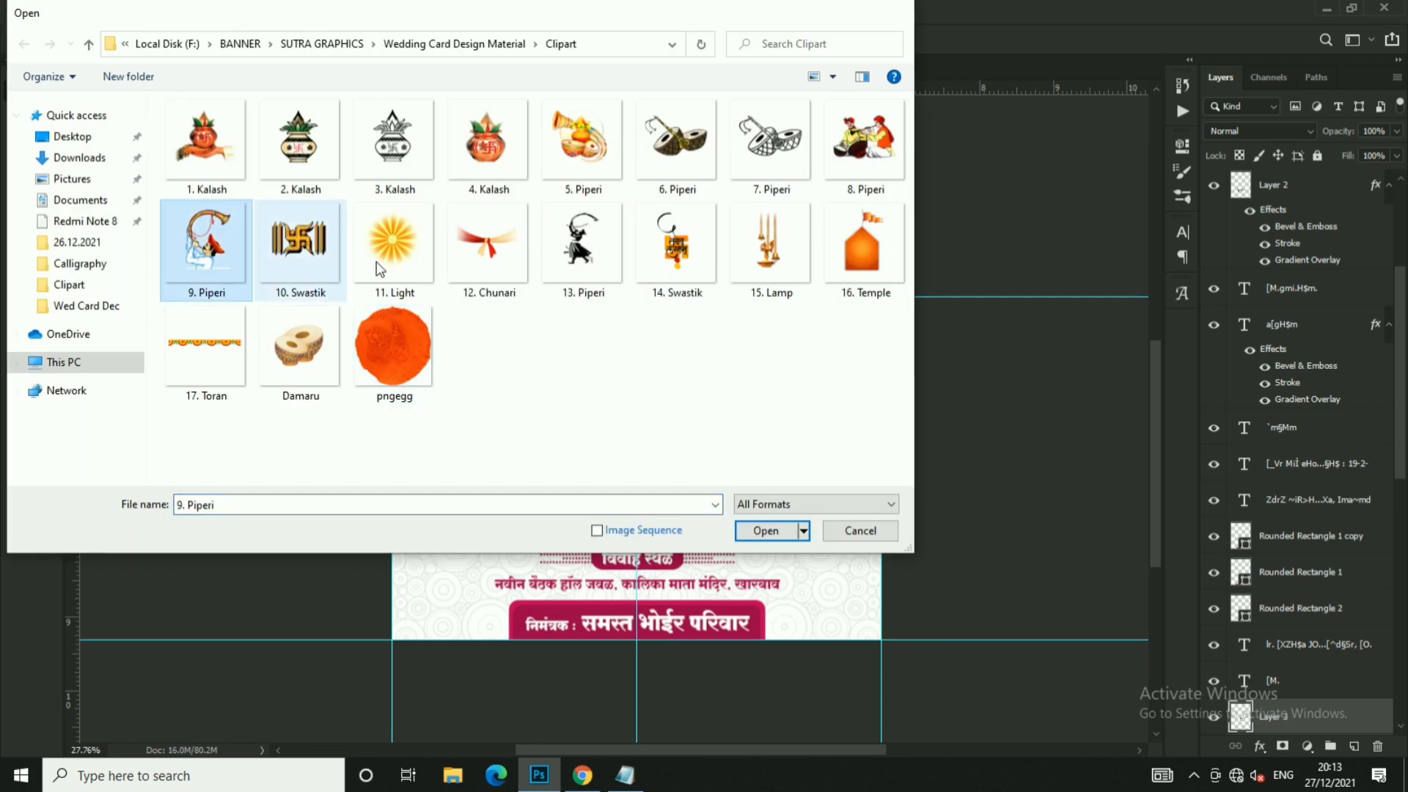
pyautogui.moveTo(469, 330); pyautogui.dragTo(845, 616)
pyautogui.scroll(3, 845, 616)
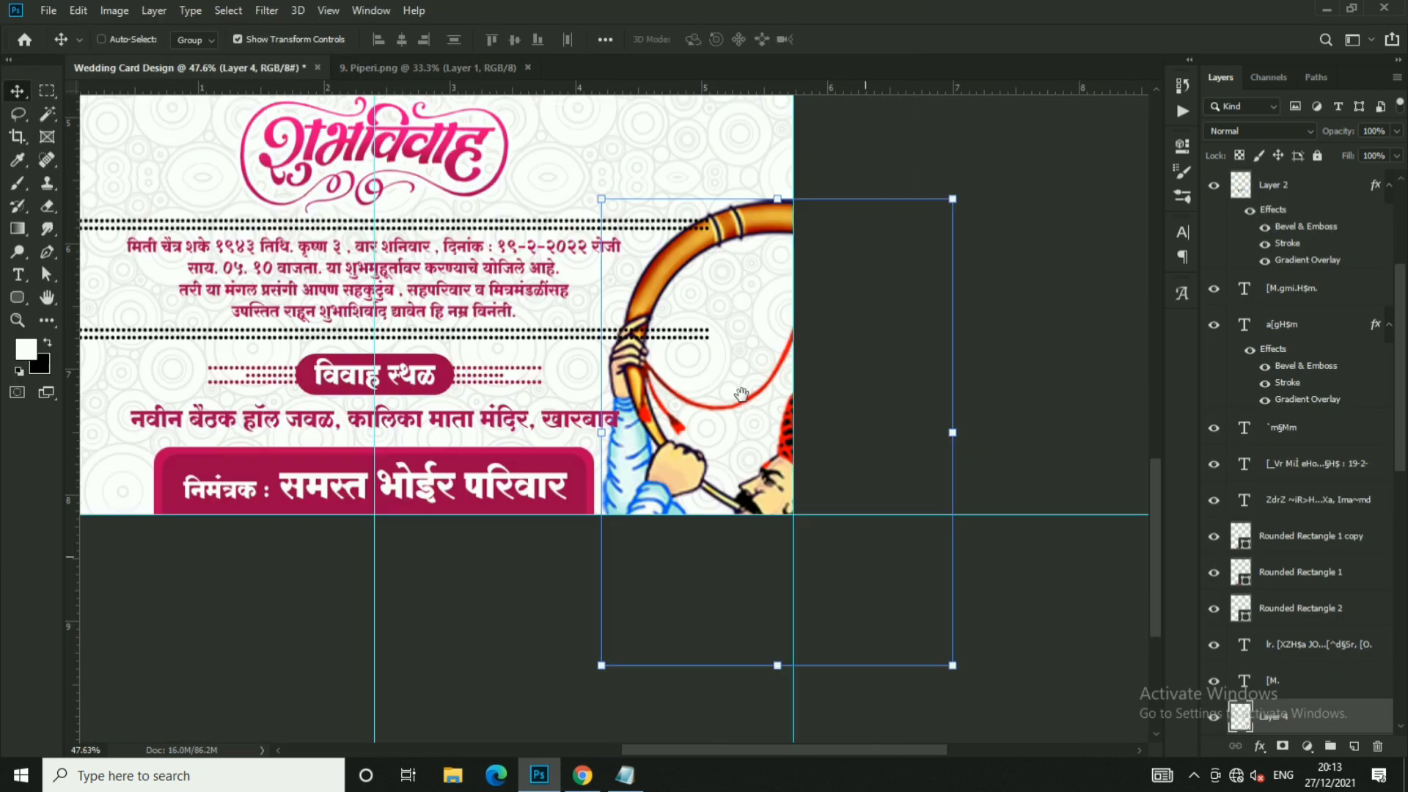
pyautogui.moveTo(931, 173); pyautogui.dragTo(800, 341)
pyautogui.doubleClick(763, 400)
pyautogui.moveTo(759, 400); pyautogui.dragTo(734, 407)
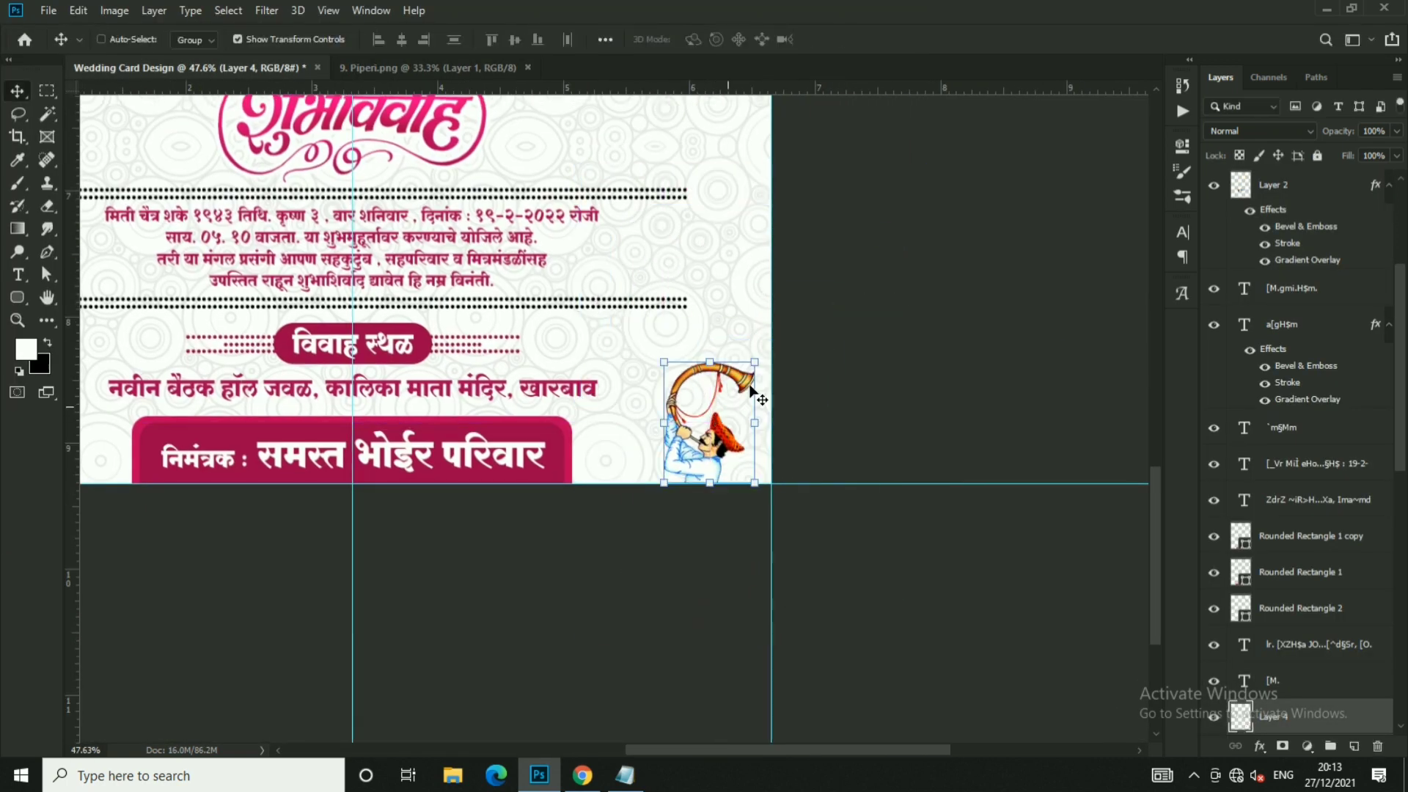
pyautogui.scroll(3, 733, 407)
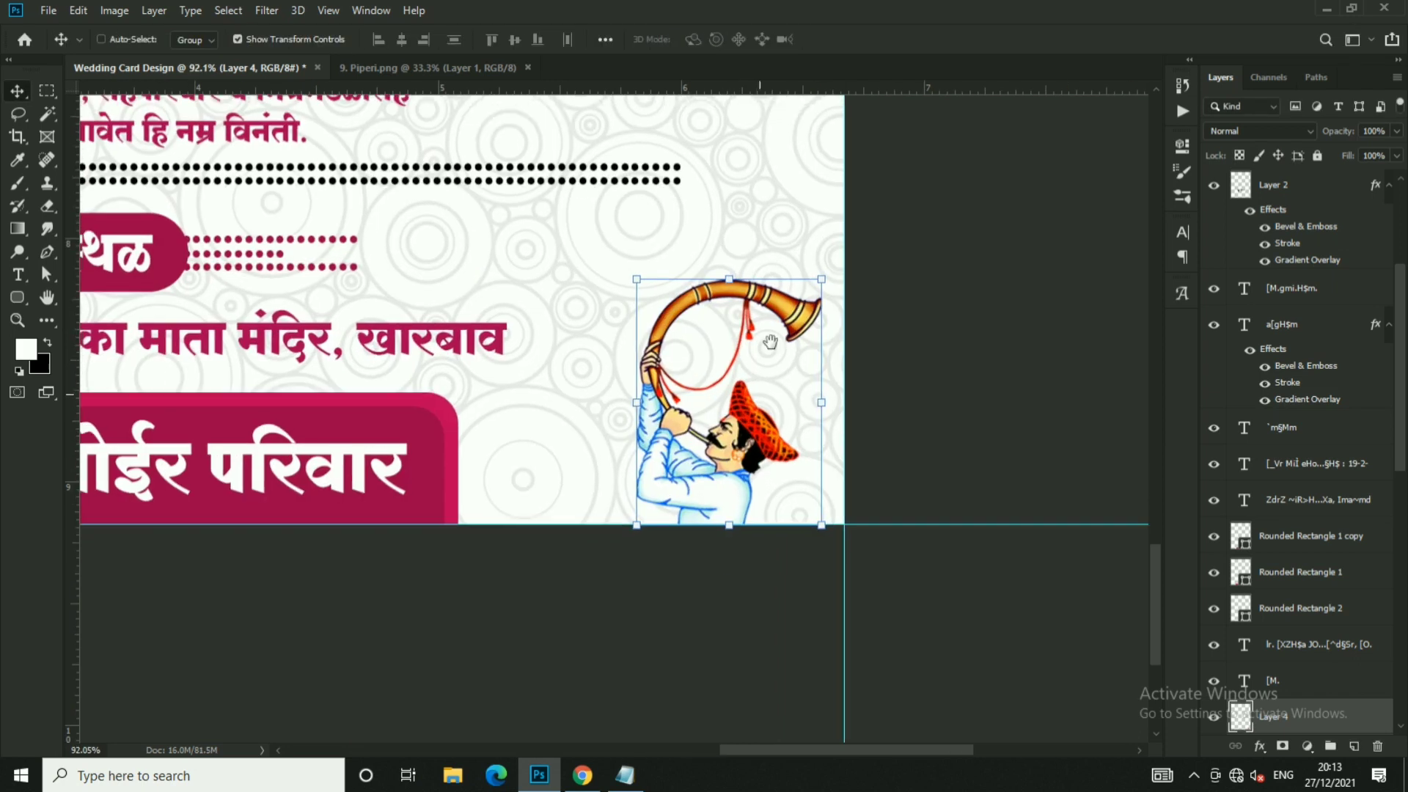
pyautogui.hotkey('ctrl', 't')
pyautogui.press('Return')
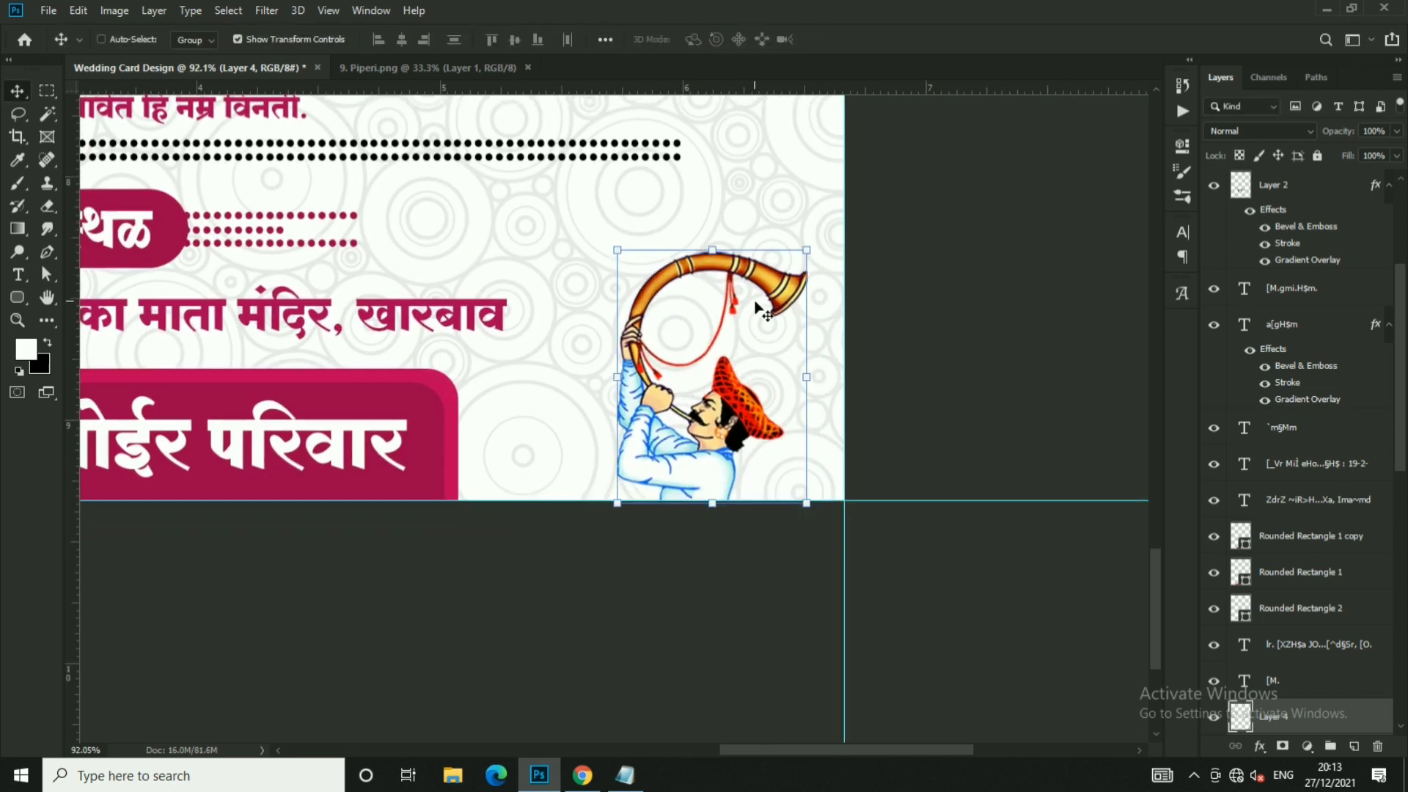
pyautogui.scroll(-5, 766, 302)
# - Copy the Piperi clipart to the bottom-left, flip it horizontally, and fit the card in view
pyautogui.moveTo(857, 335); pyautogui.dragTo(425, 335)
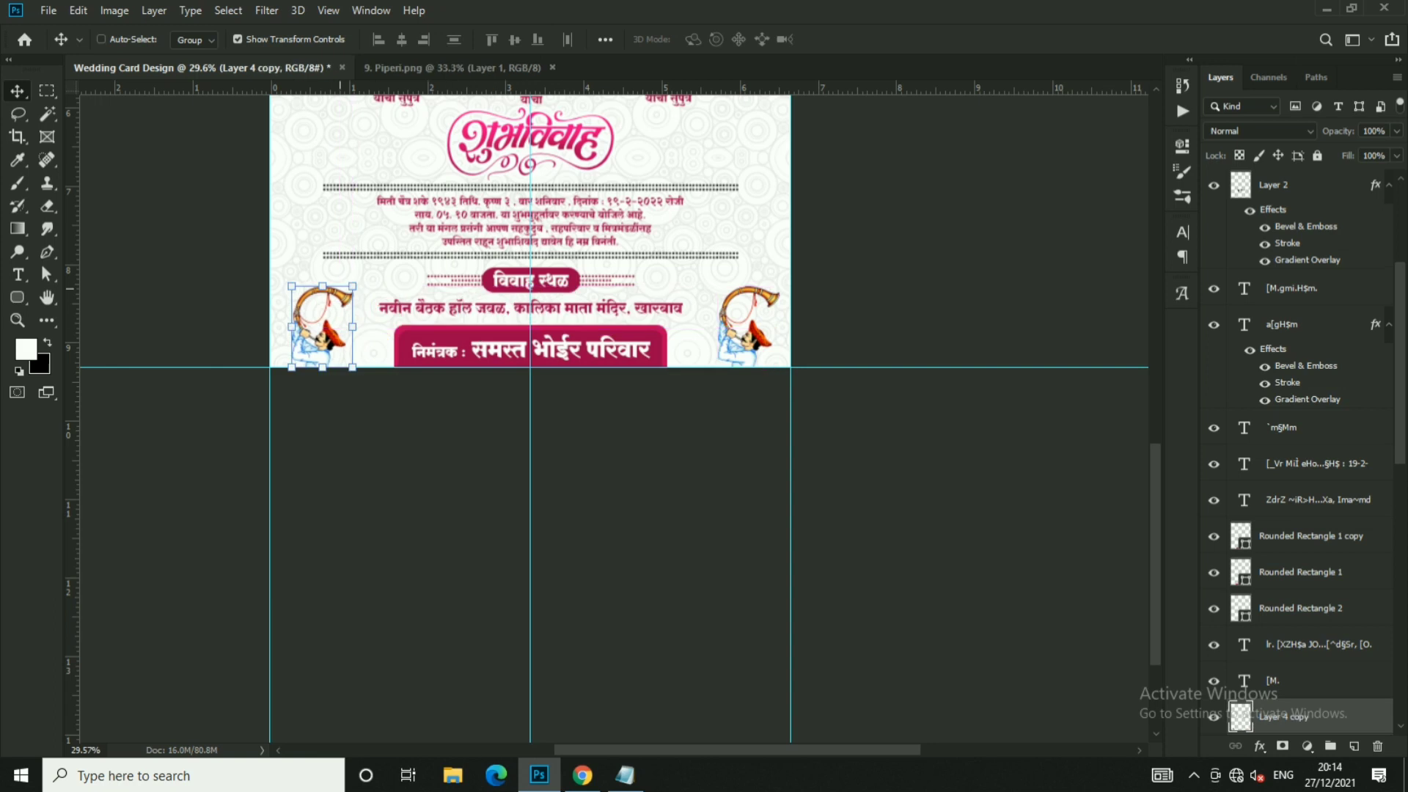
pyautogui.hotkey('ctrl', 't')
pyautogui.rightClick(333, 286)
pyautogui.click(389, 498)
pyautogui.press('Return')
pyautogui.hotkey('ctrl', '0')
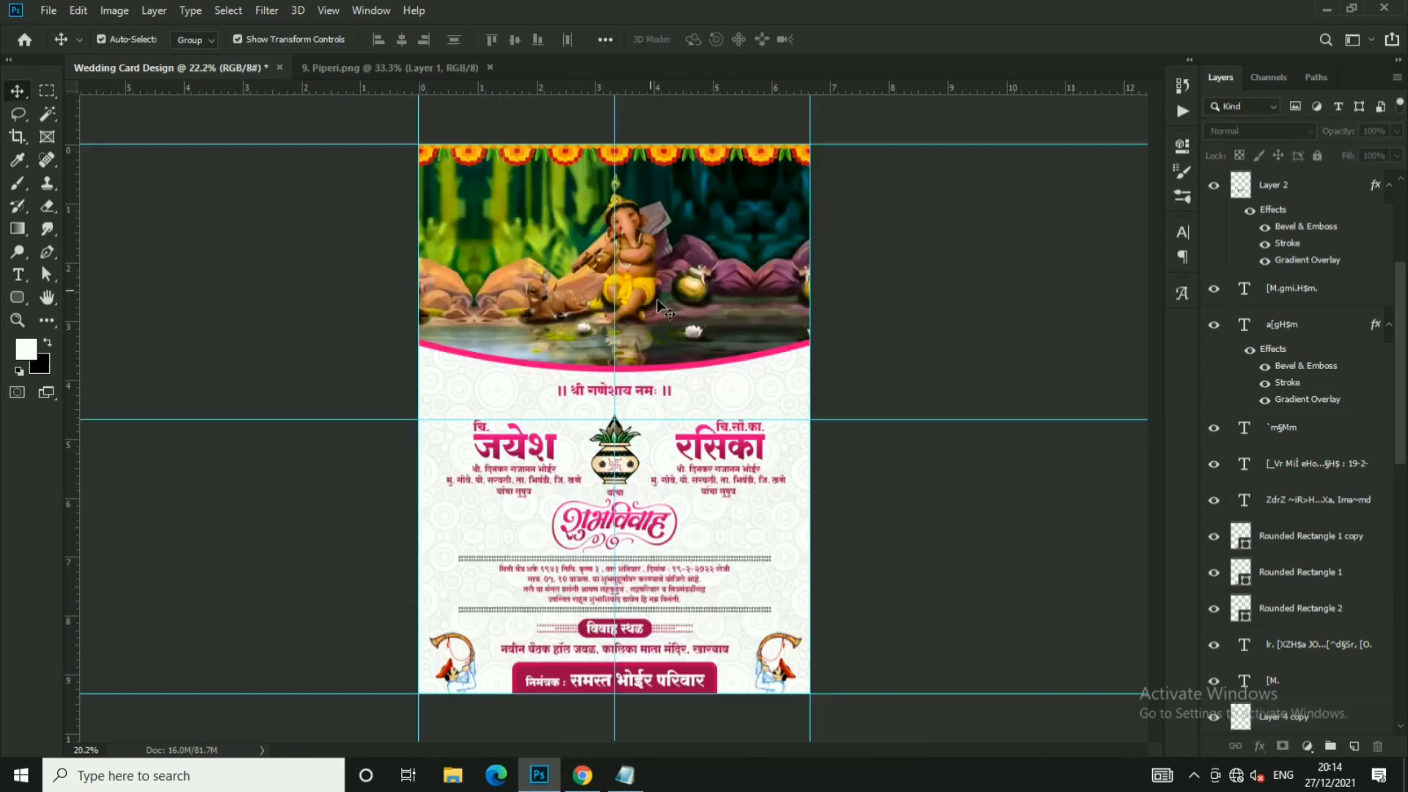
pyautogui.click(50, 11)
pyautogui.click(66, 44)
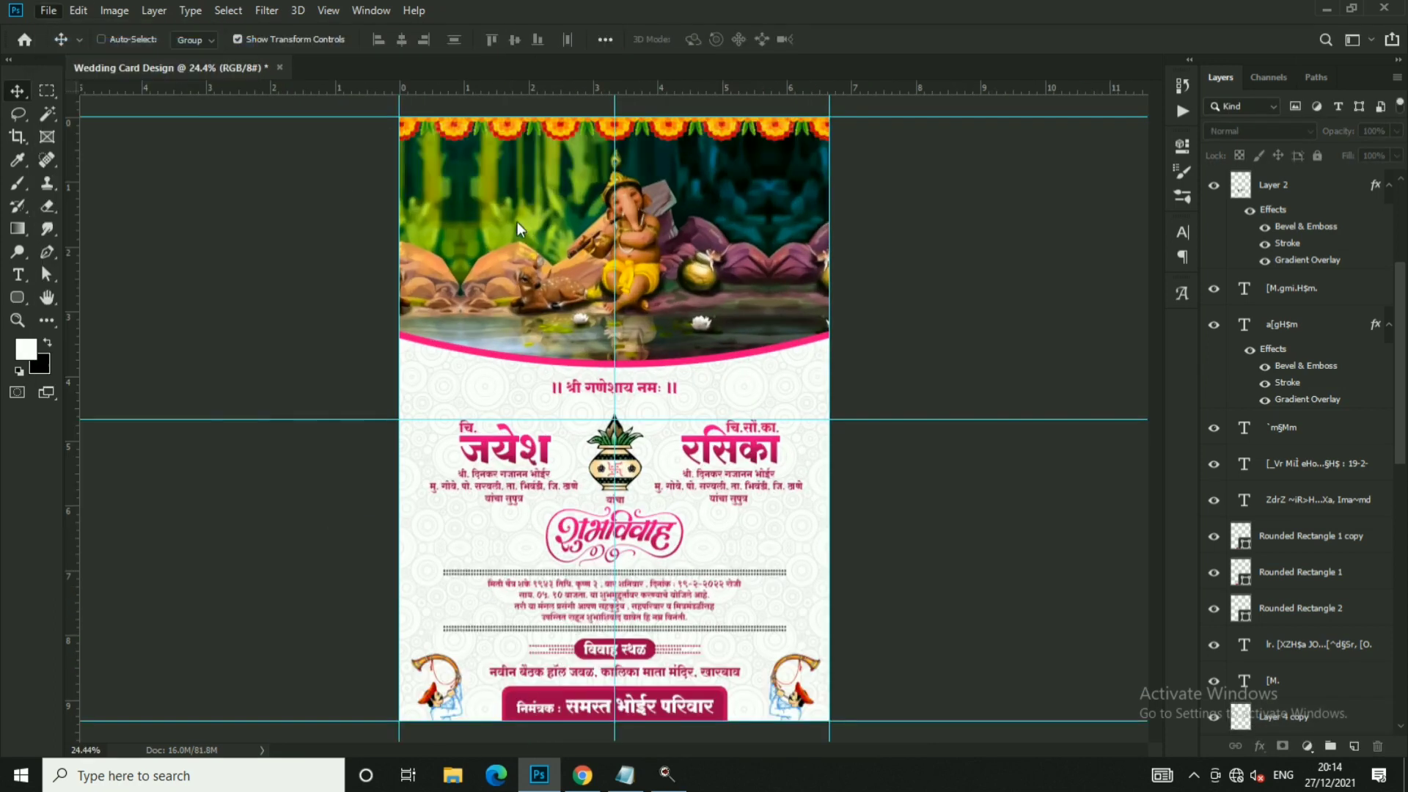
# - Bring 20. Calligraphy.png into the card, shrunk beside the invitation paragraph
pyautogui.hotkey('alt', 'Up')
pyautogui.doubleClick(299, 143)
pyautogui.click(301, 246)
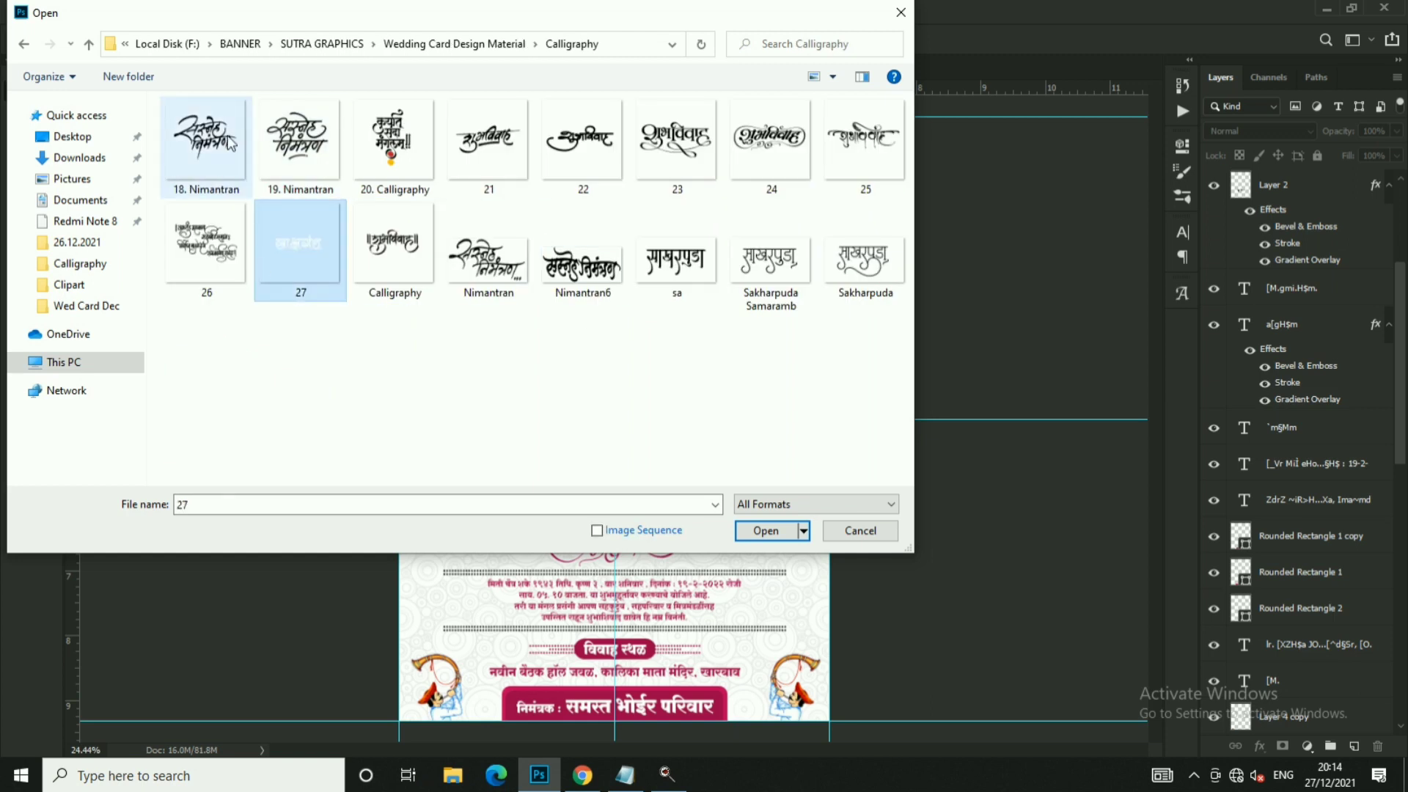
pyautogui.doubleClick(394, 143)
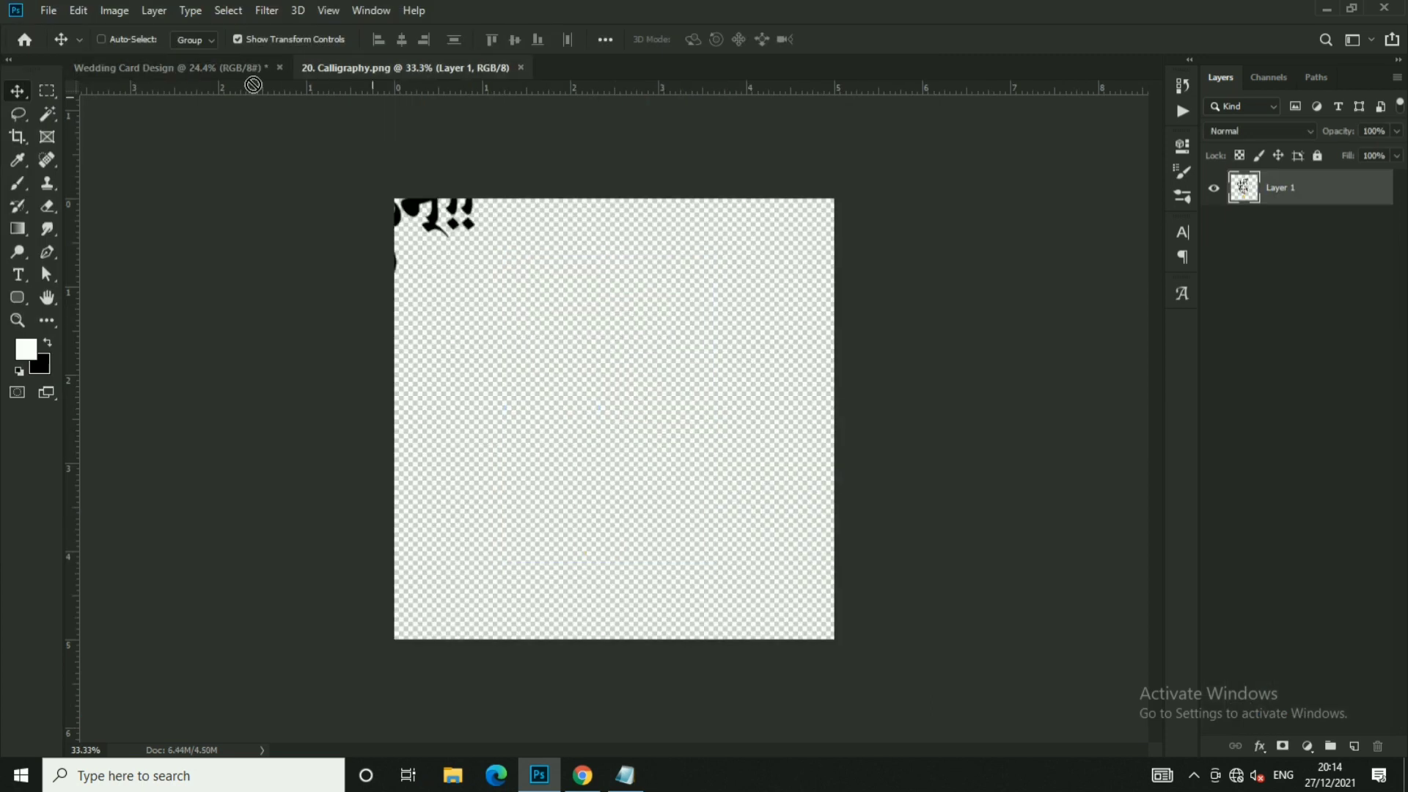
pyautogui.moveTo(609, 341); pyautogui.dragTo(723, 279)
pyautogui.scroll(3, 723, 278)
pyautogui.moveTo(880, 142); pyautogui.dragTo(791, 354)
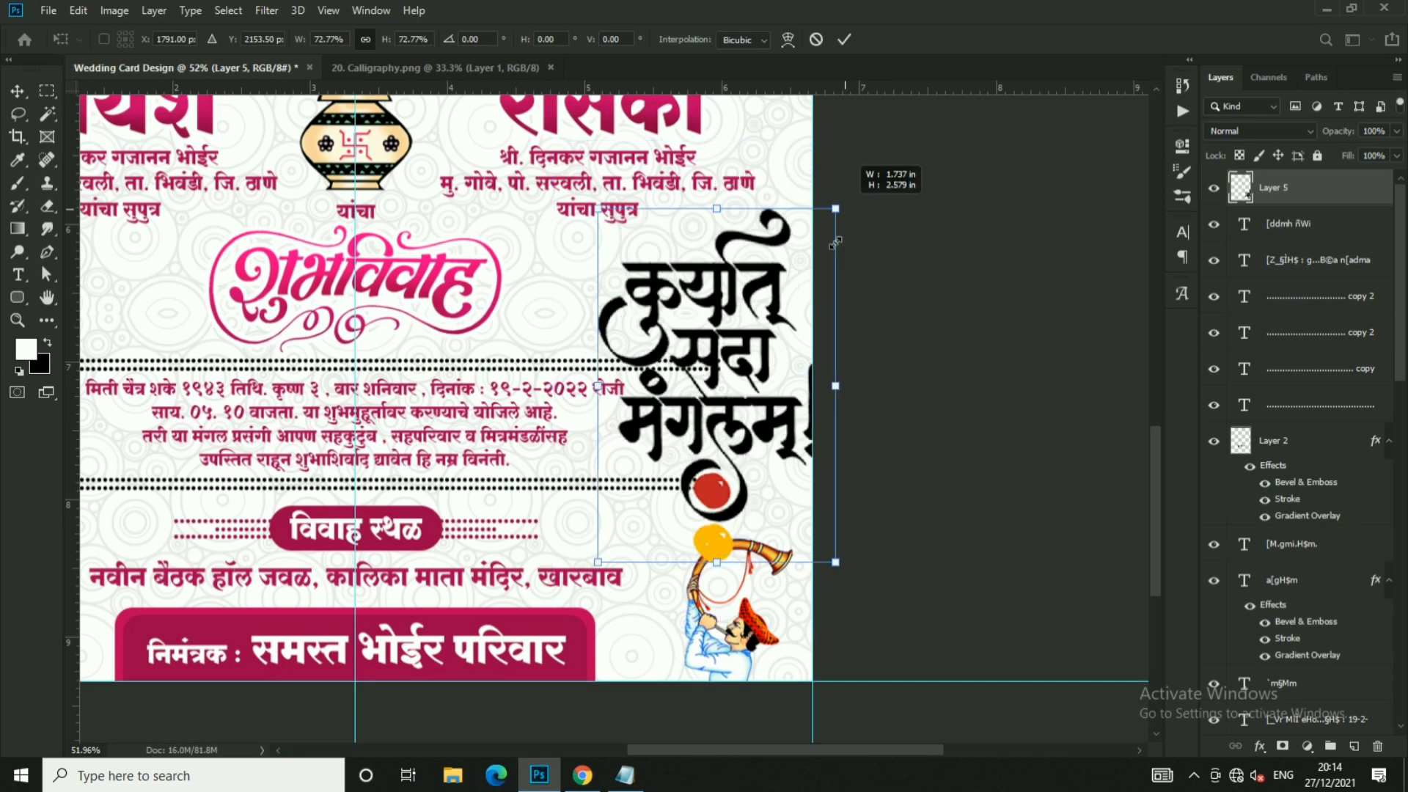
pyautogui.press('Return')
# - Add a white Stroke layer style to the calligraphy
pyautogui.rightClick(1291, 188)
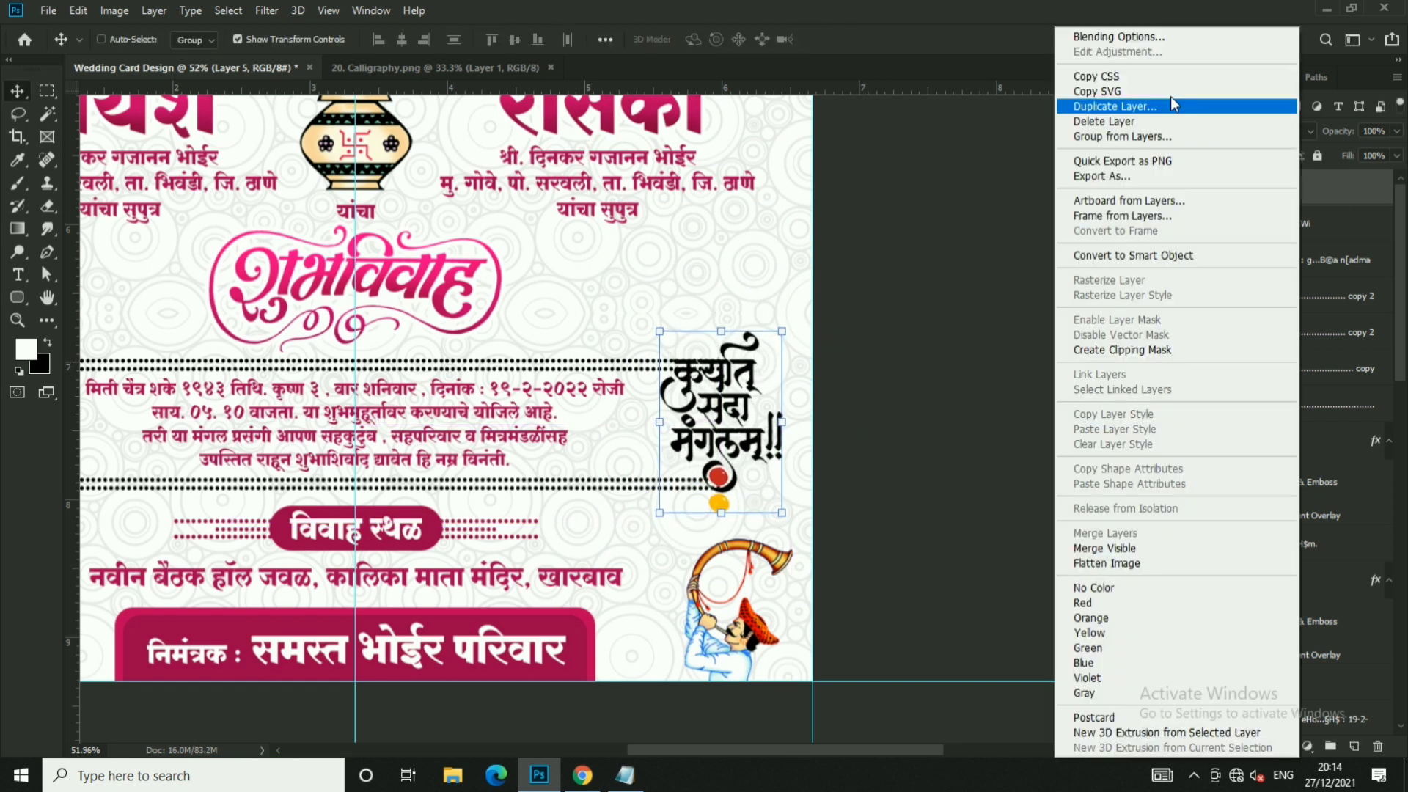
pyautogui.click(1100, 34)
pyautogui.press('Return')
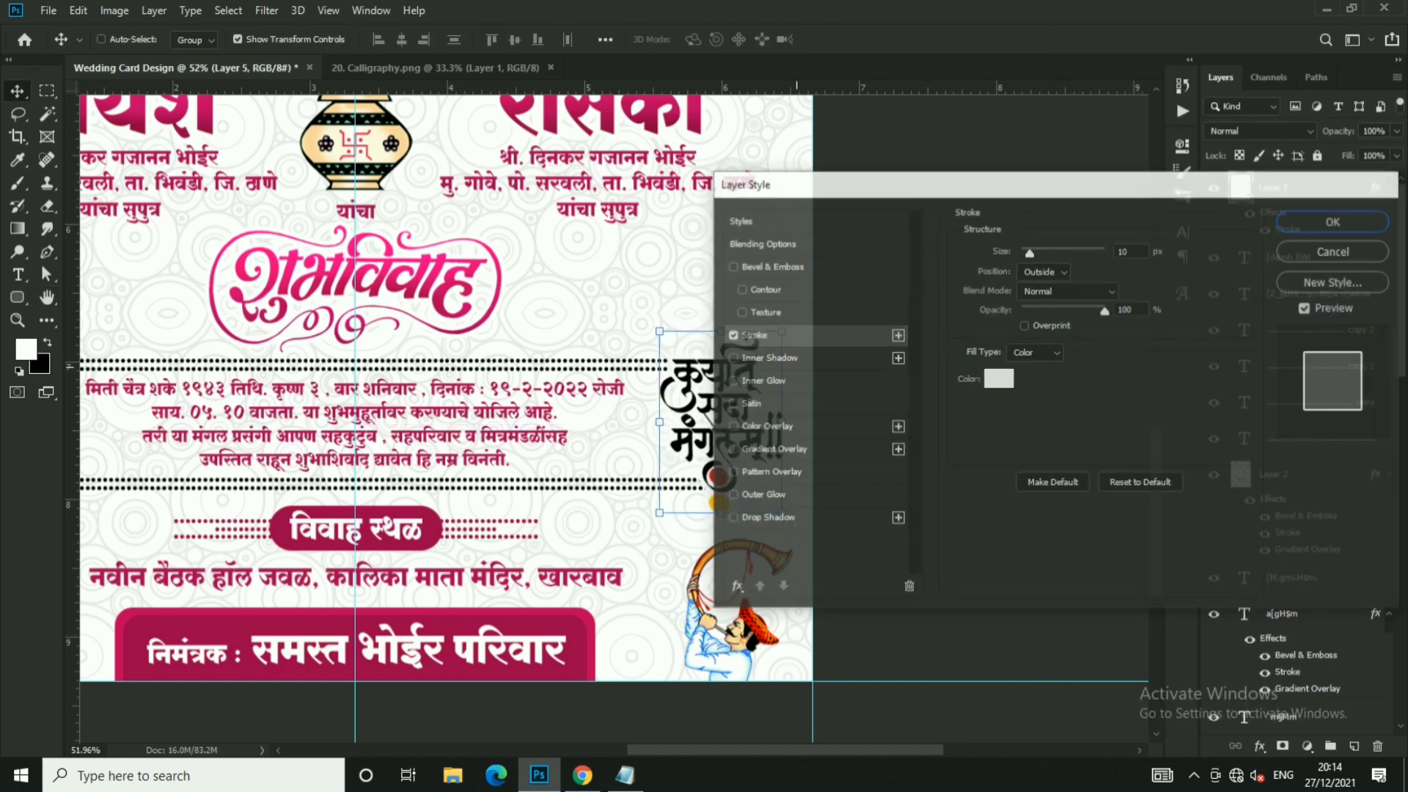
pyautogui.hotkey('ctrl', 't')
pyautogui.press('Return')
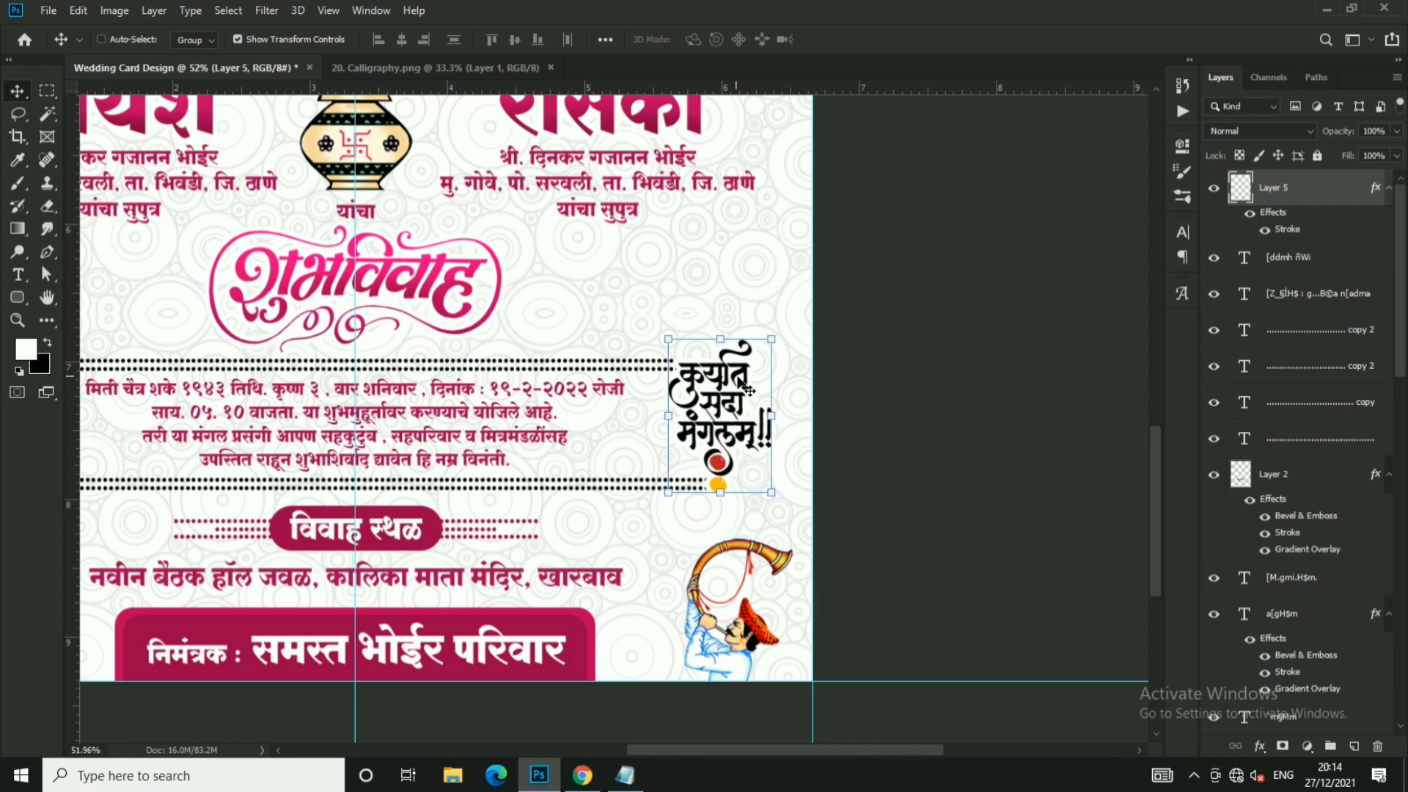
# - Alt-drag a copy of the calligraphy to the left side of the card
pyautogui.scroll(2, 741, 422)
pyautogui.scroll(-3, 763, 412)
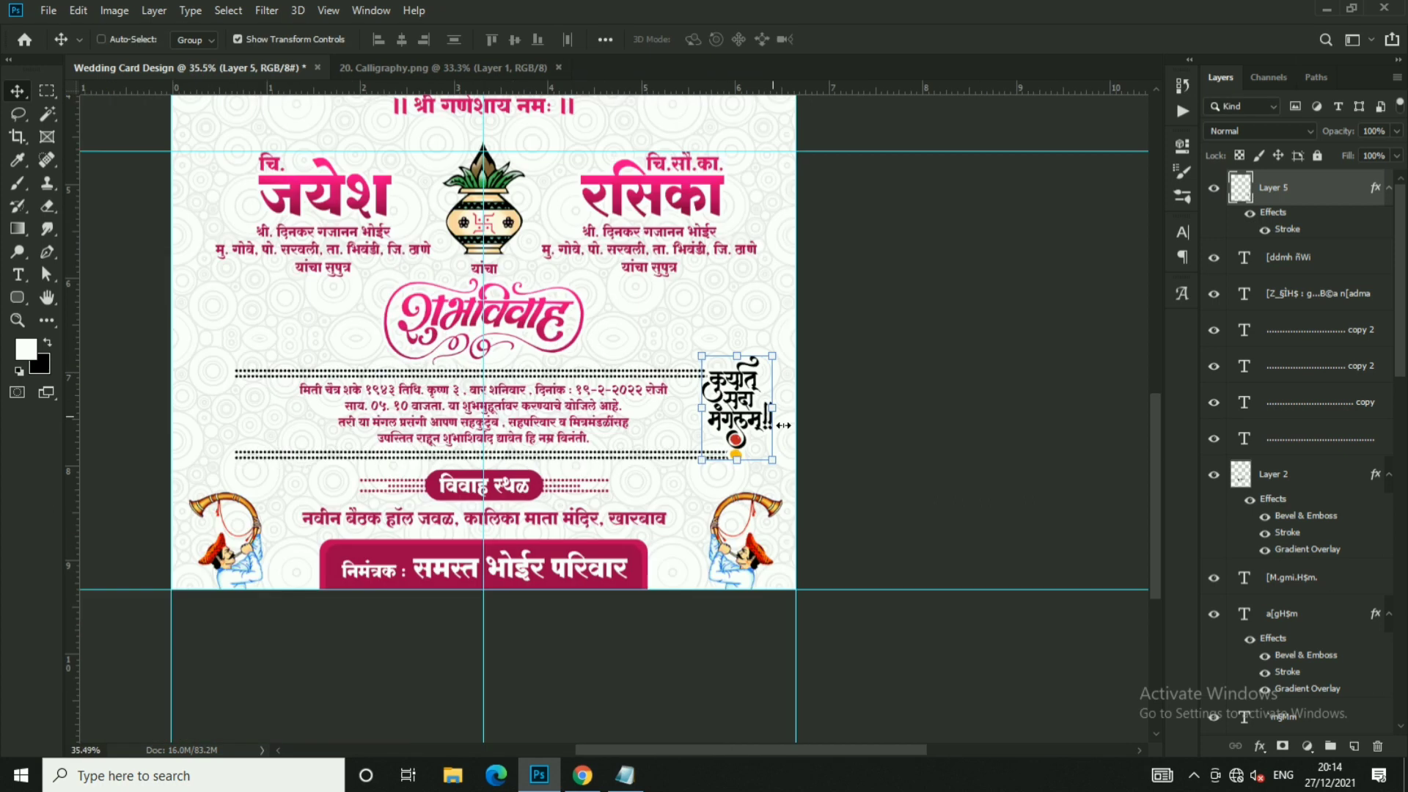
pyautogui.scroll(2, 763, 412)
pyautogui.moveTo(1086, 396); pyautogui.dragTo(421, 396)
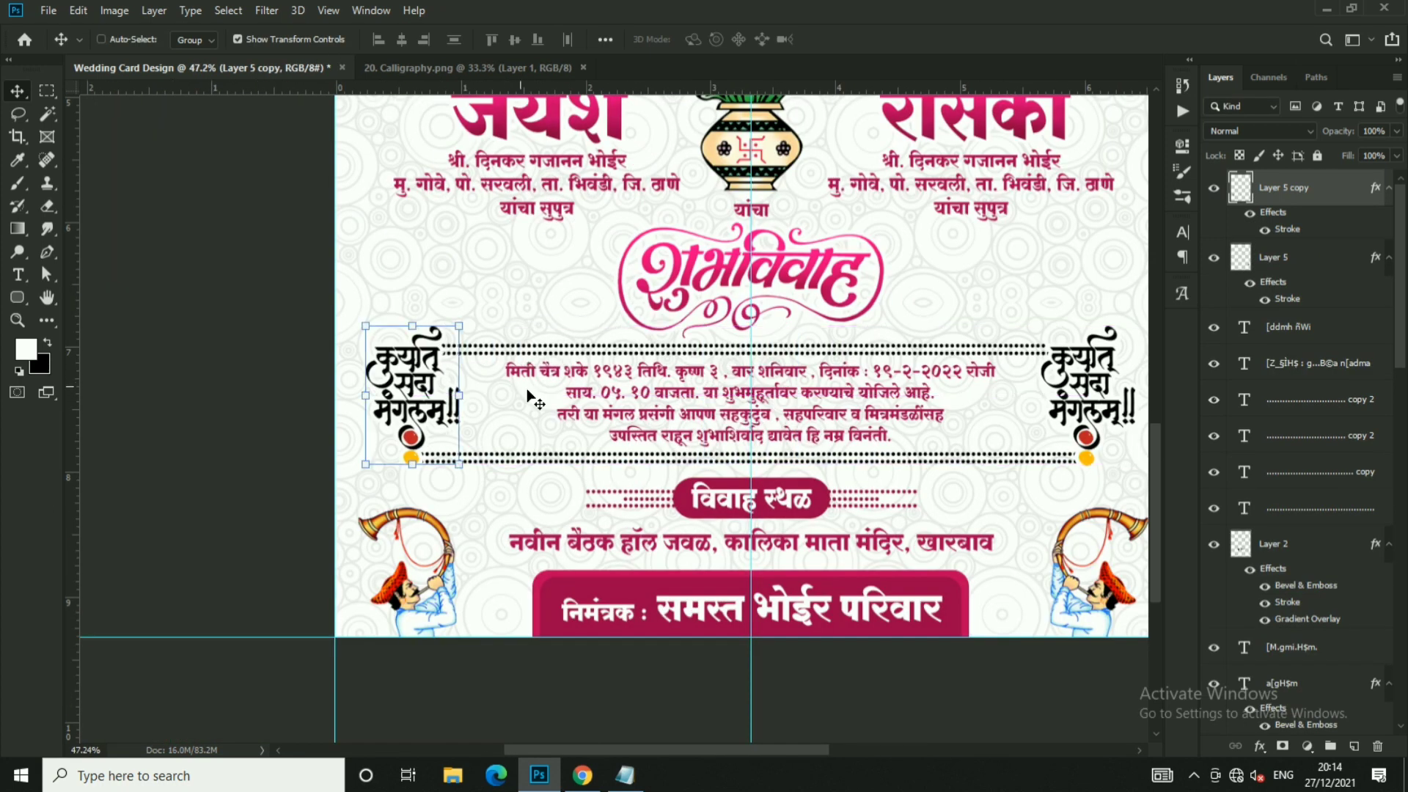
pyautogui.scroll(-1, 616, 415)
pyautogui.scroll(-3, 611, 400)
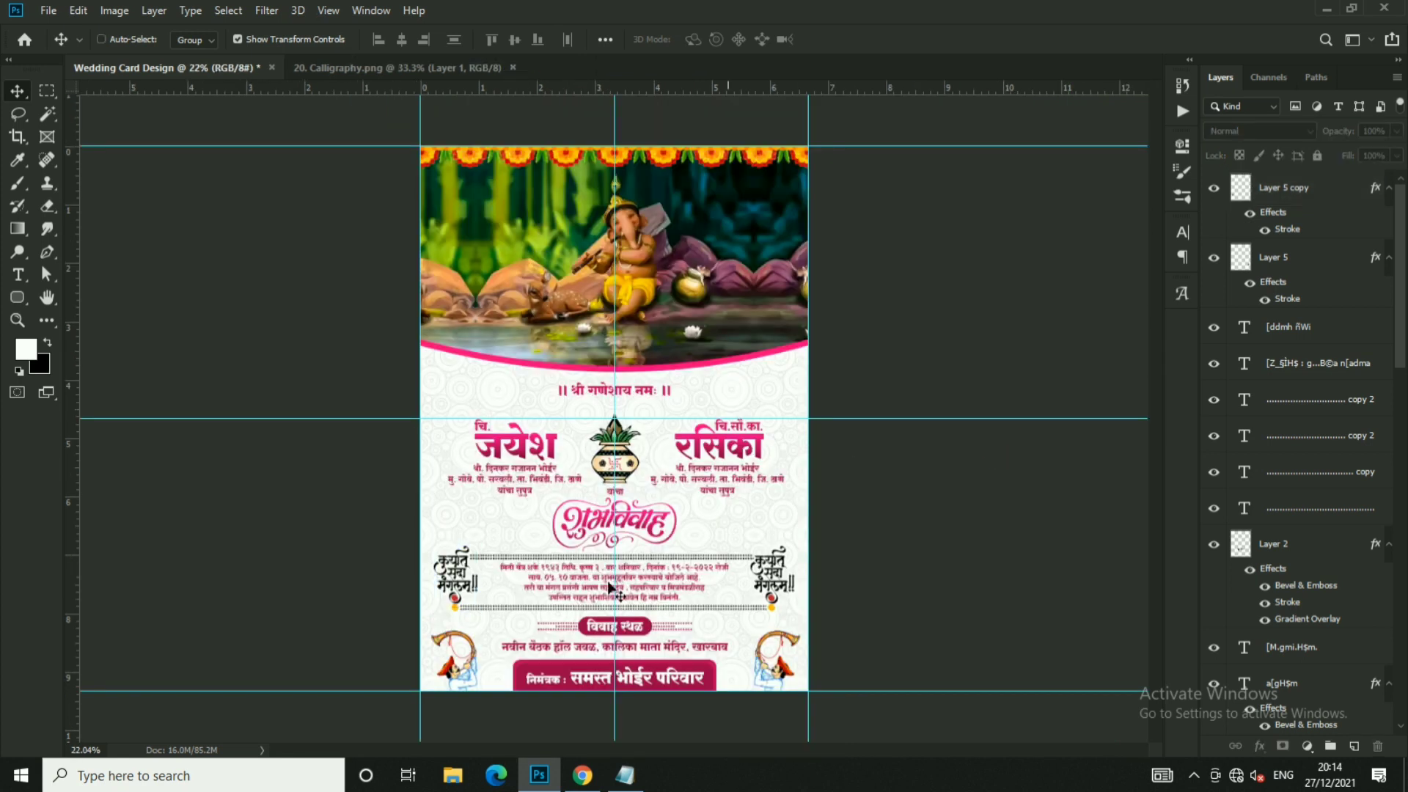
pyautogui.scroll(3, 616, 396)
pyautogui.keyDown('ctrl'); pyautogui.click(630, 384); pyautogui.keyUp('ctrl')
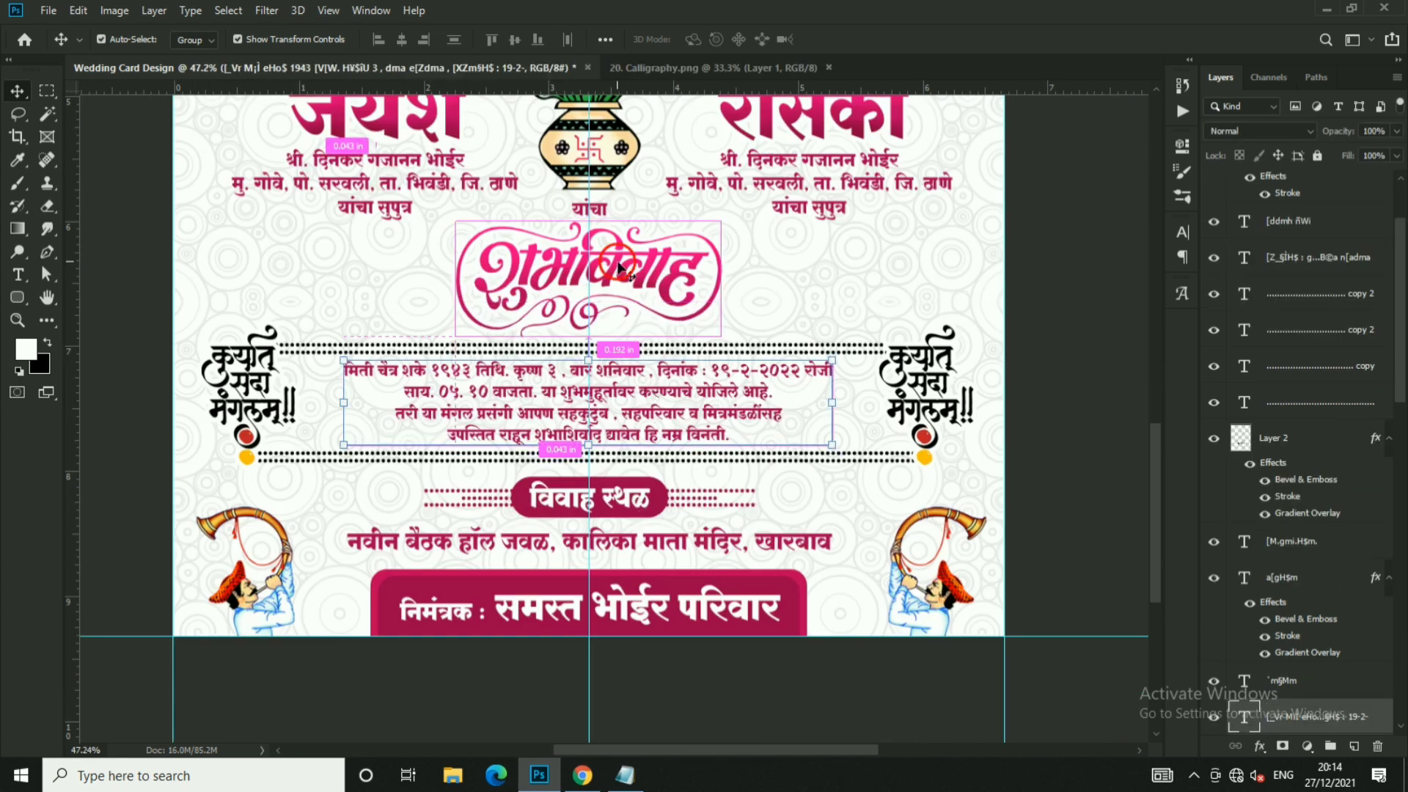
pyautogui.scroll(-3, 631, 384)
pyautogui.scroll(-2, 631, 383)
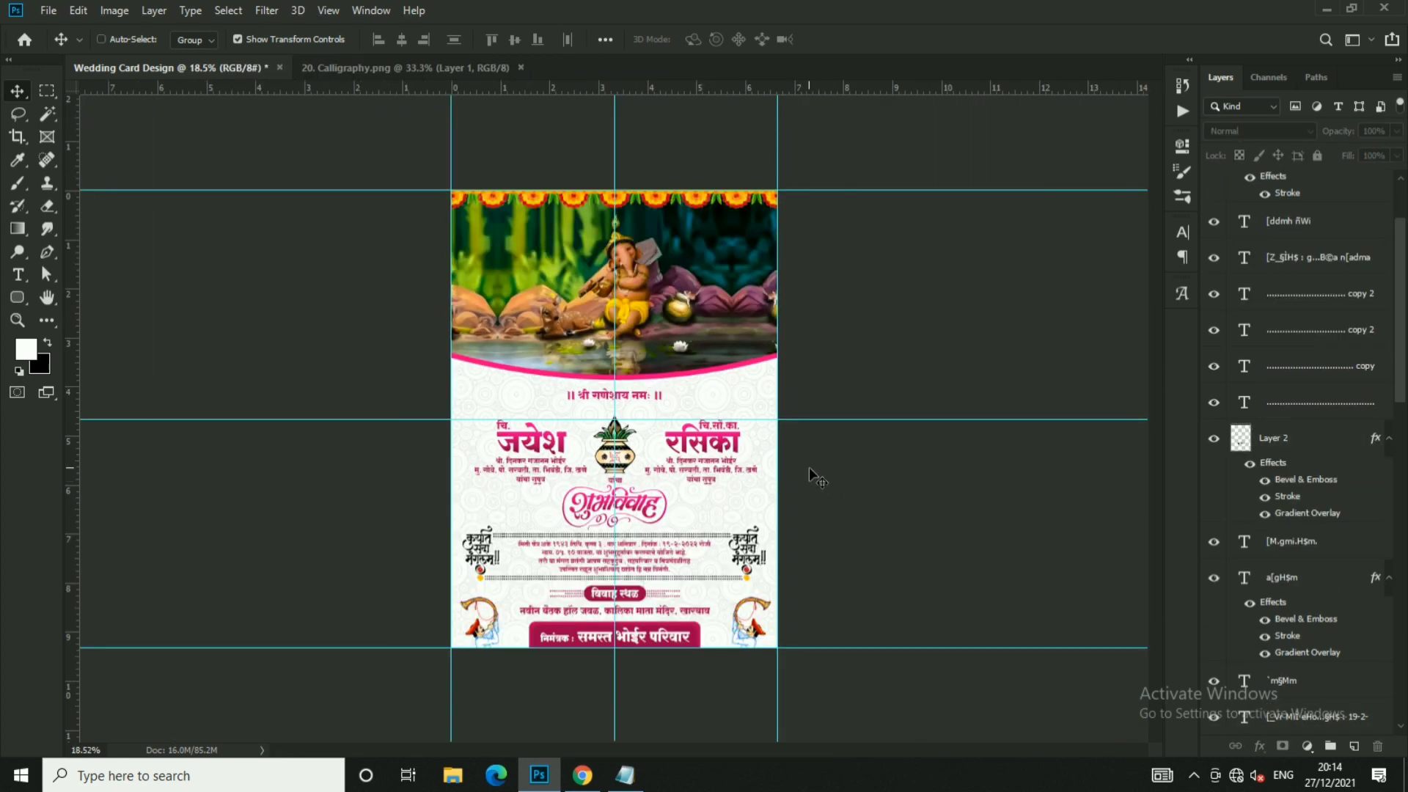
# - Select Layer 1 copy 3 as the layer to draw the ornament above
pyautogui.scroll(2, 817, 396)
pyautogui.click(817, 380)
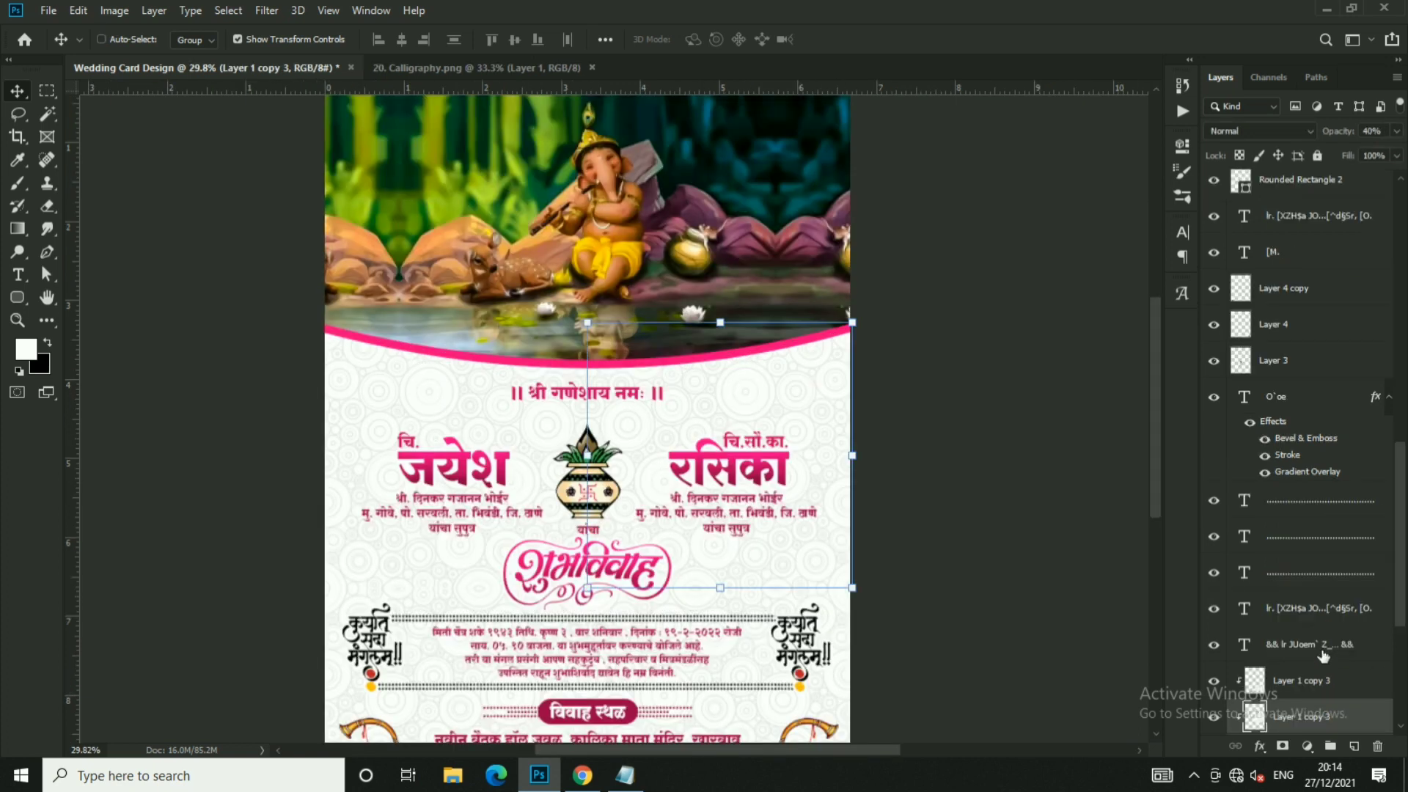
pyautogui.click(1353, 547)
pyautogui.scroll(1, 851, 461)
pyautogui.keyDown('ctrl'); pyautogui.click(845, 383); pyautogui.keyUp('ctrl')
pyautogui.scroll(2, 845, 383)
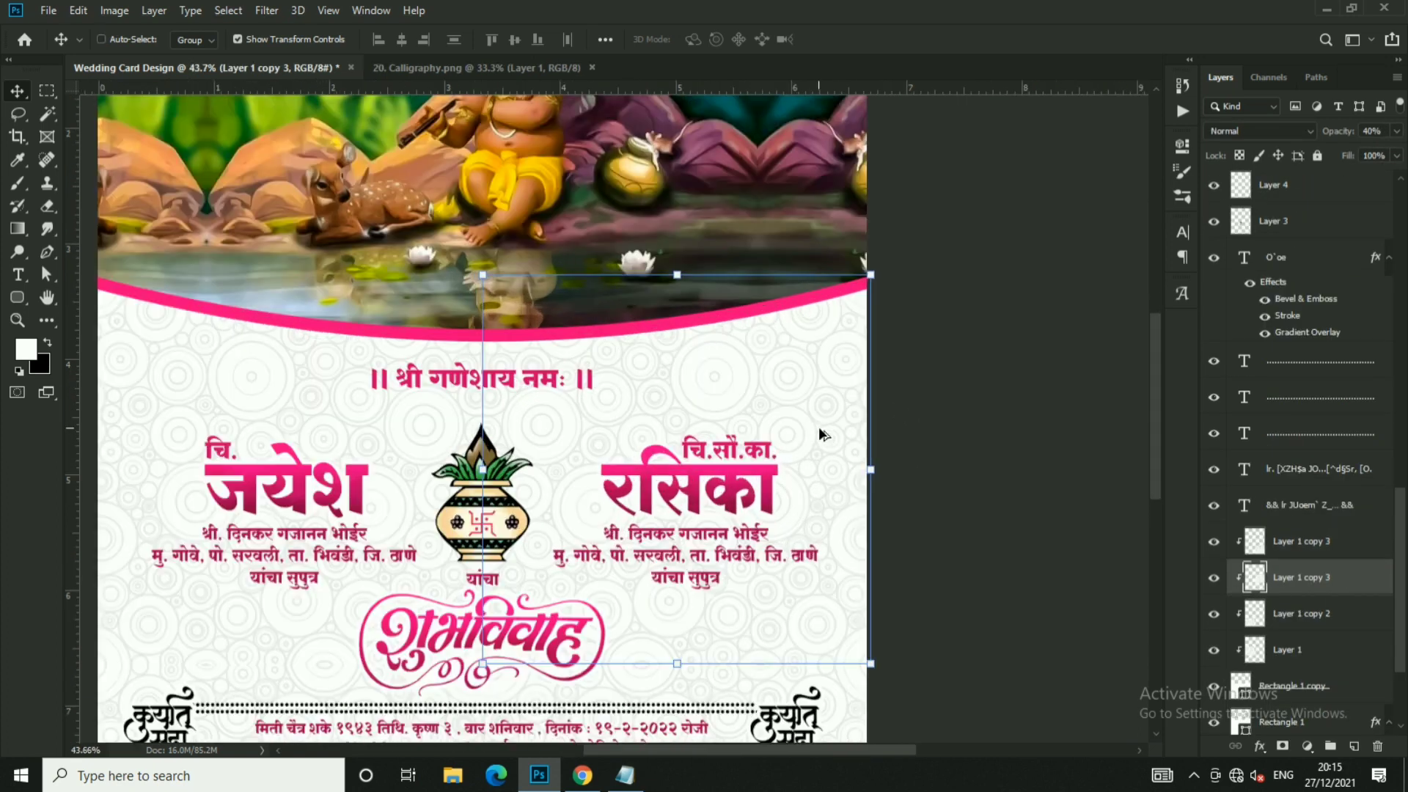
# - Draw a thin crimson rectangle bar and move it up to meet the pink curve
pyautogui.click(18, 299)
pyautogui.scroll(1, 779, 337)
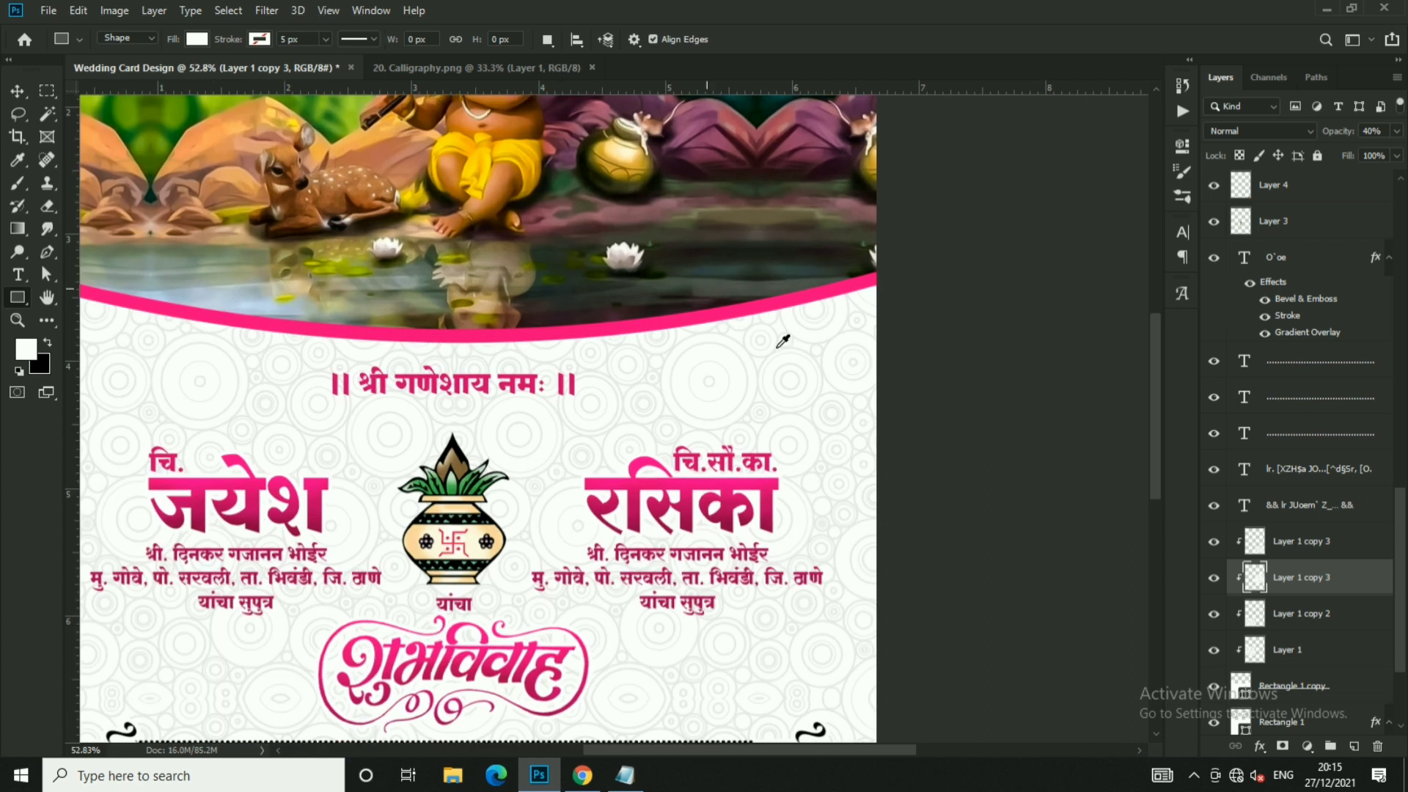
pyautogui.scroll(2, 780, 337)
pyautogui.scroll(-2, 844, 304)
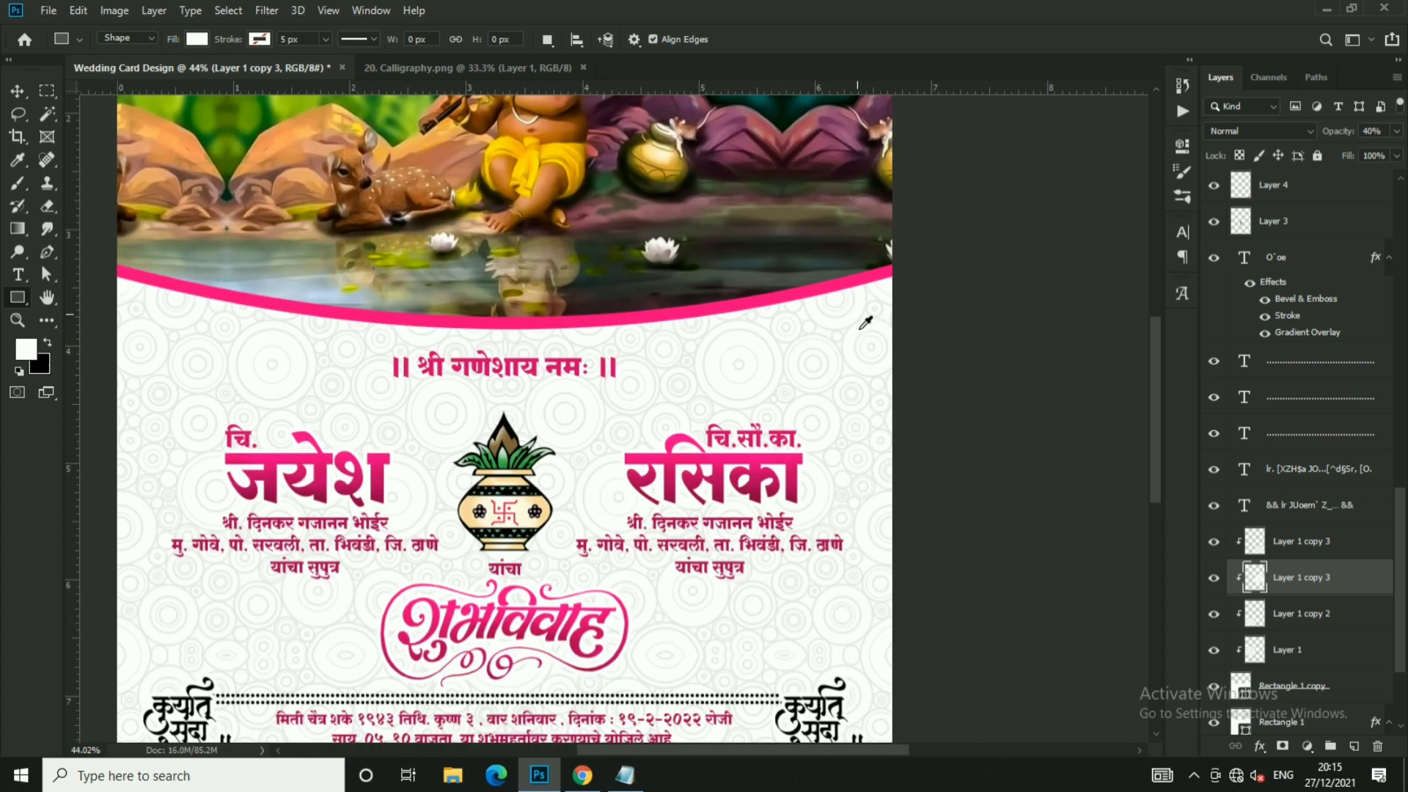
pyautogui.scroll(2, 866, 275)
pyautogui.moveTo(881, 381); pyautogui.dragTo(882, 381)
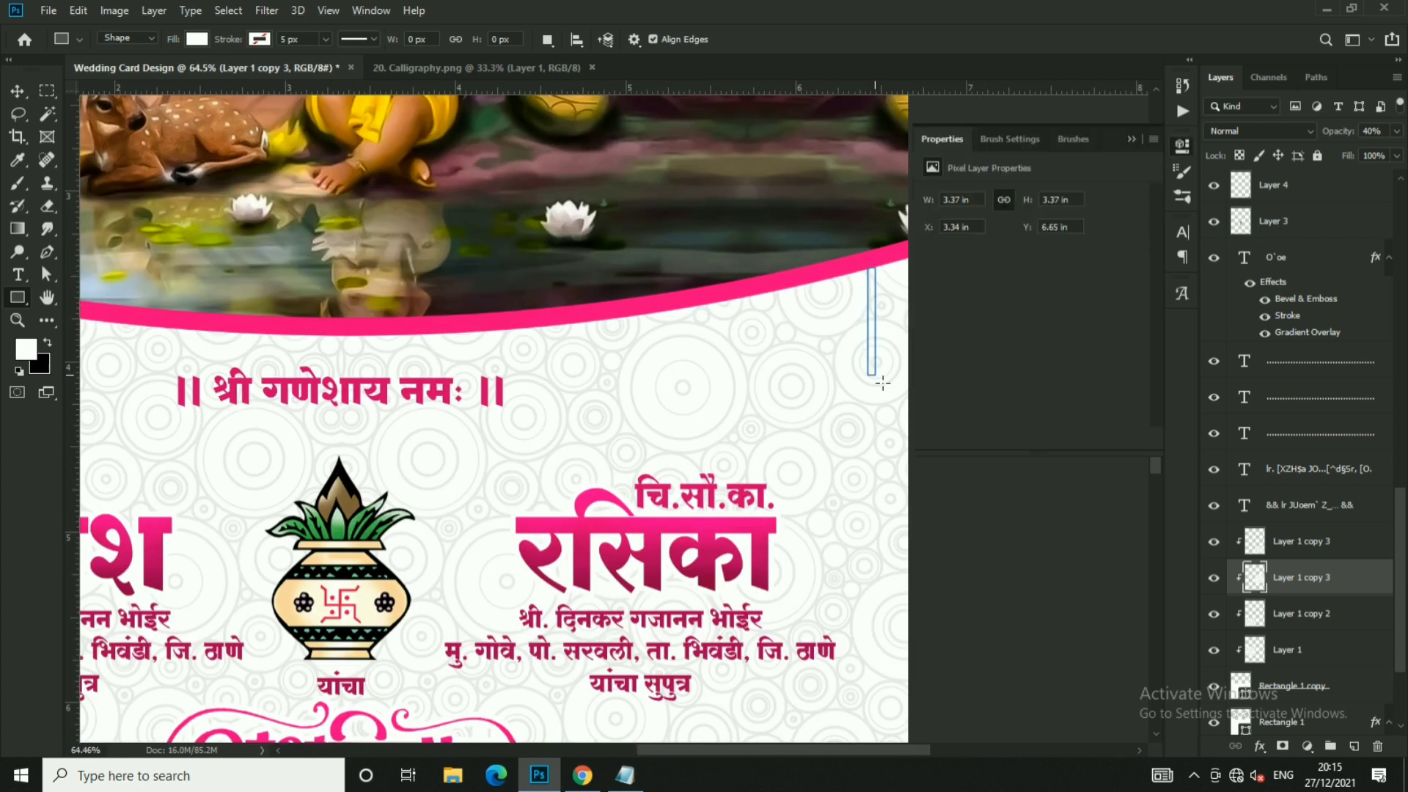
pyautogui.click(937, 255)
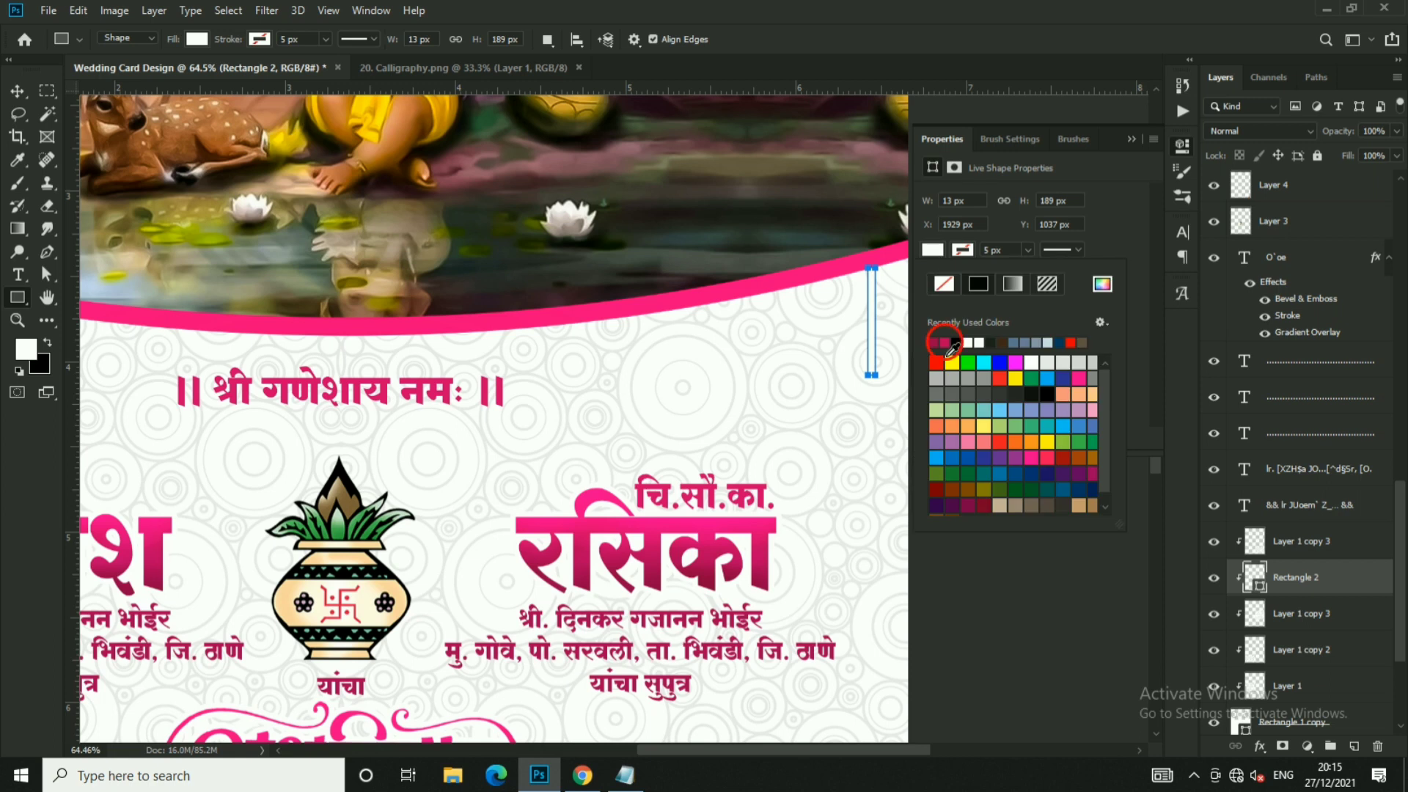
pyautogui.click(1132, 139)
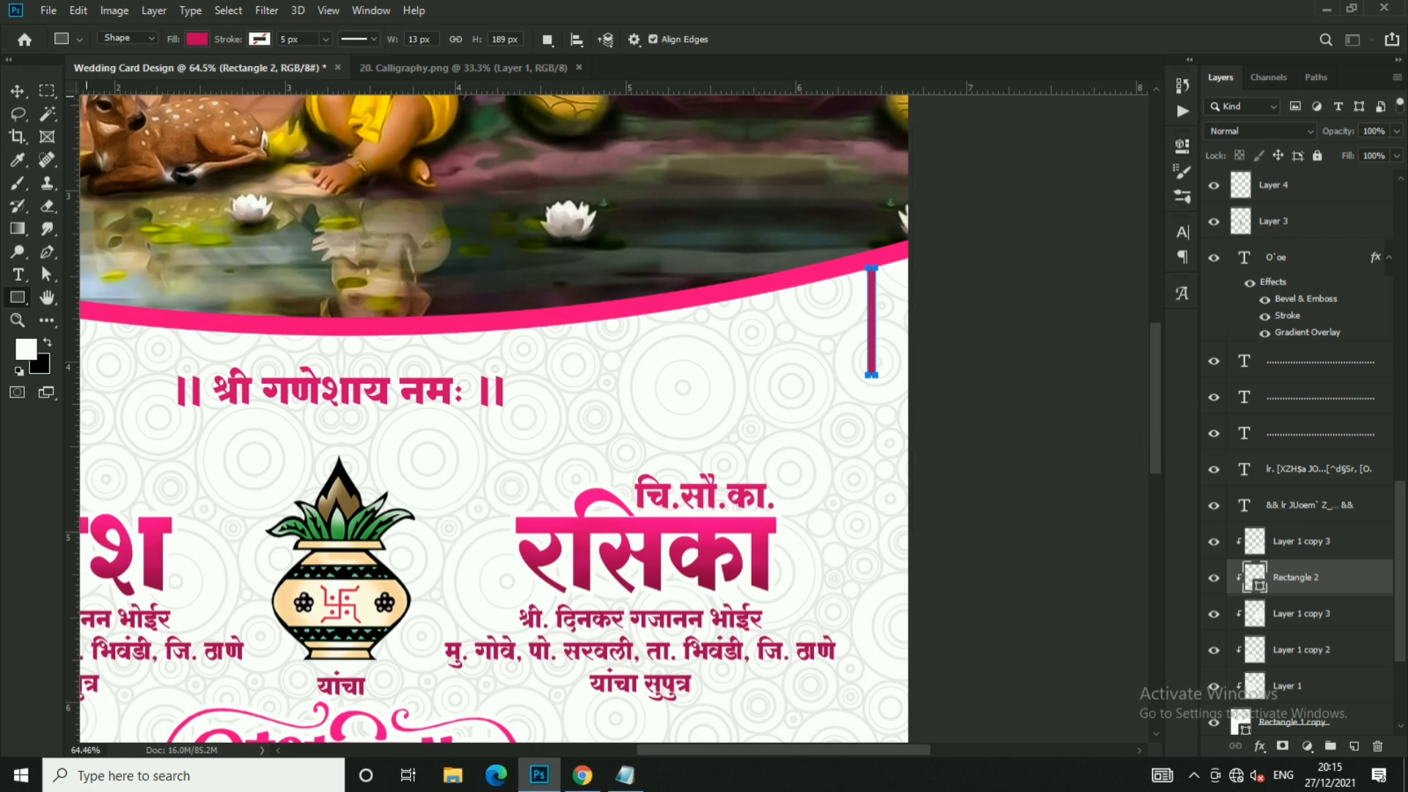
pyautogui.click(16, 91)
pyautogui.moveTo(990, 350); pyautogui.dragTo(1000, 334)
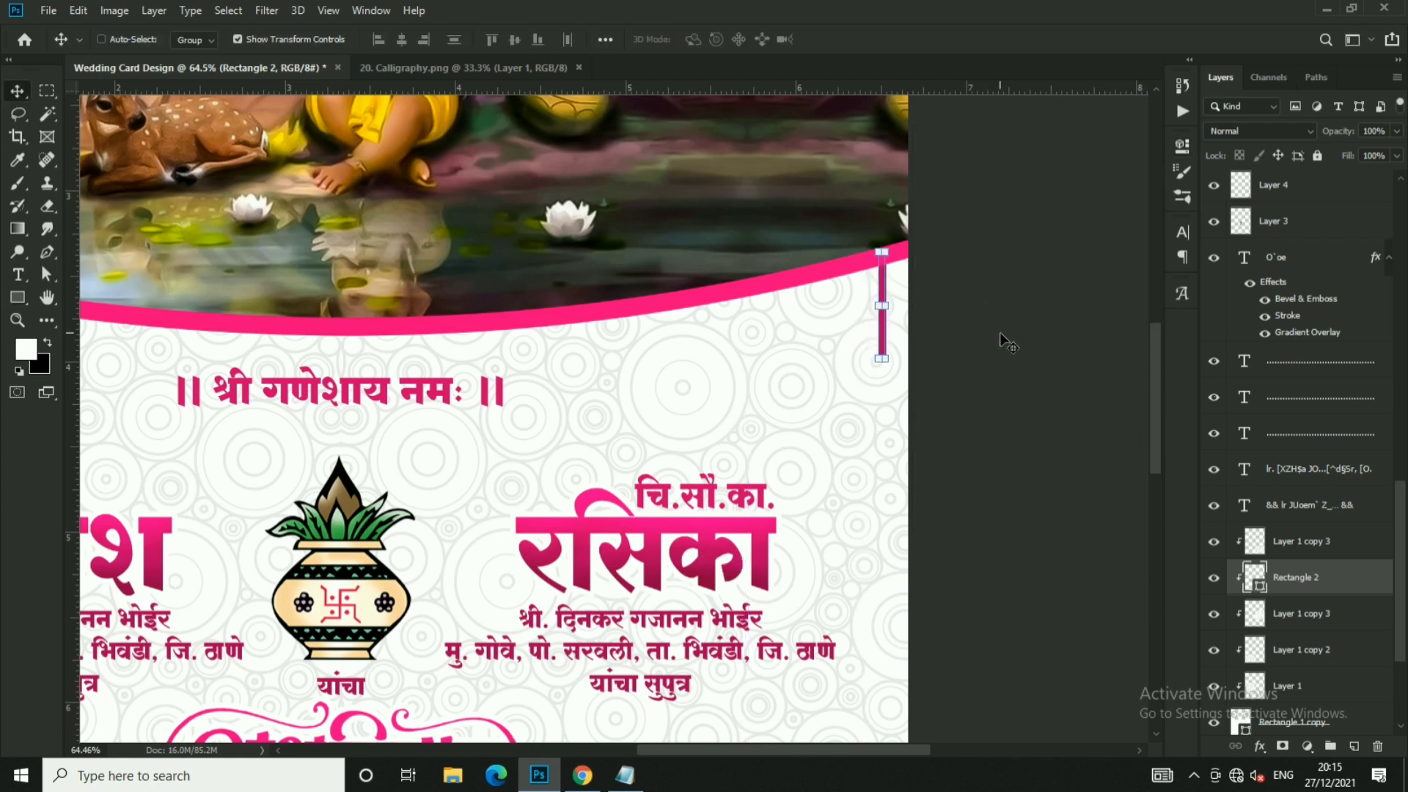
# - Draw a small crimson ellipse bead and place it at the bar's lower end
pyautogui.keyDown('alt'); pyautogui.scroll(2, 943, 323); pyautogui.keyUp('alt')
pyautogui.keyDown('ctrl'); pyautogui.click(858, 441); pyautogui.keyUp('ctrl')
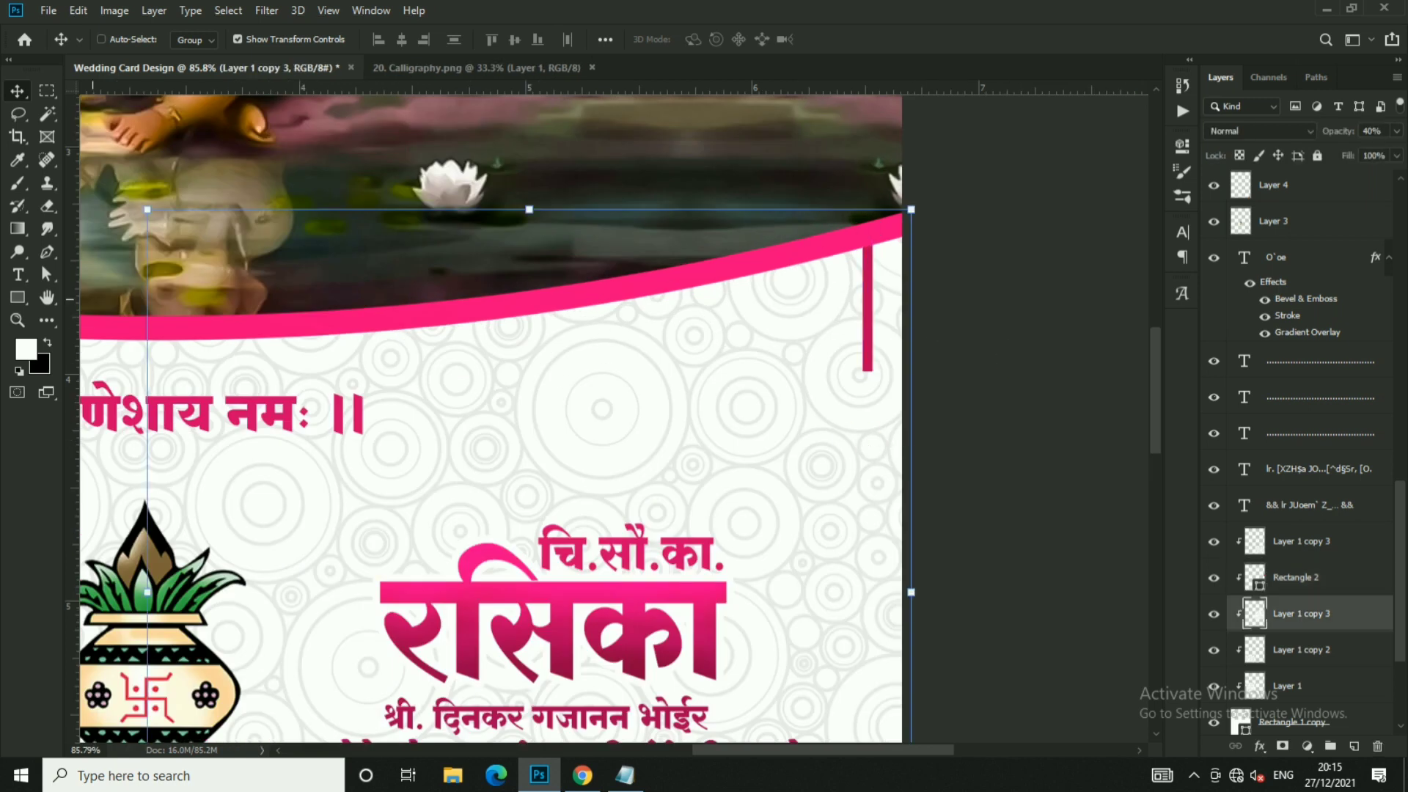
pyautogui.rightClick(16, 300)
pyautogui.click(88, 332)
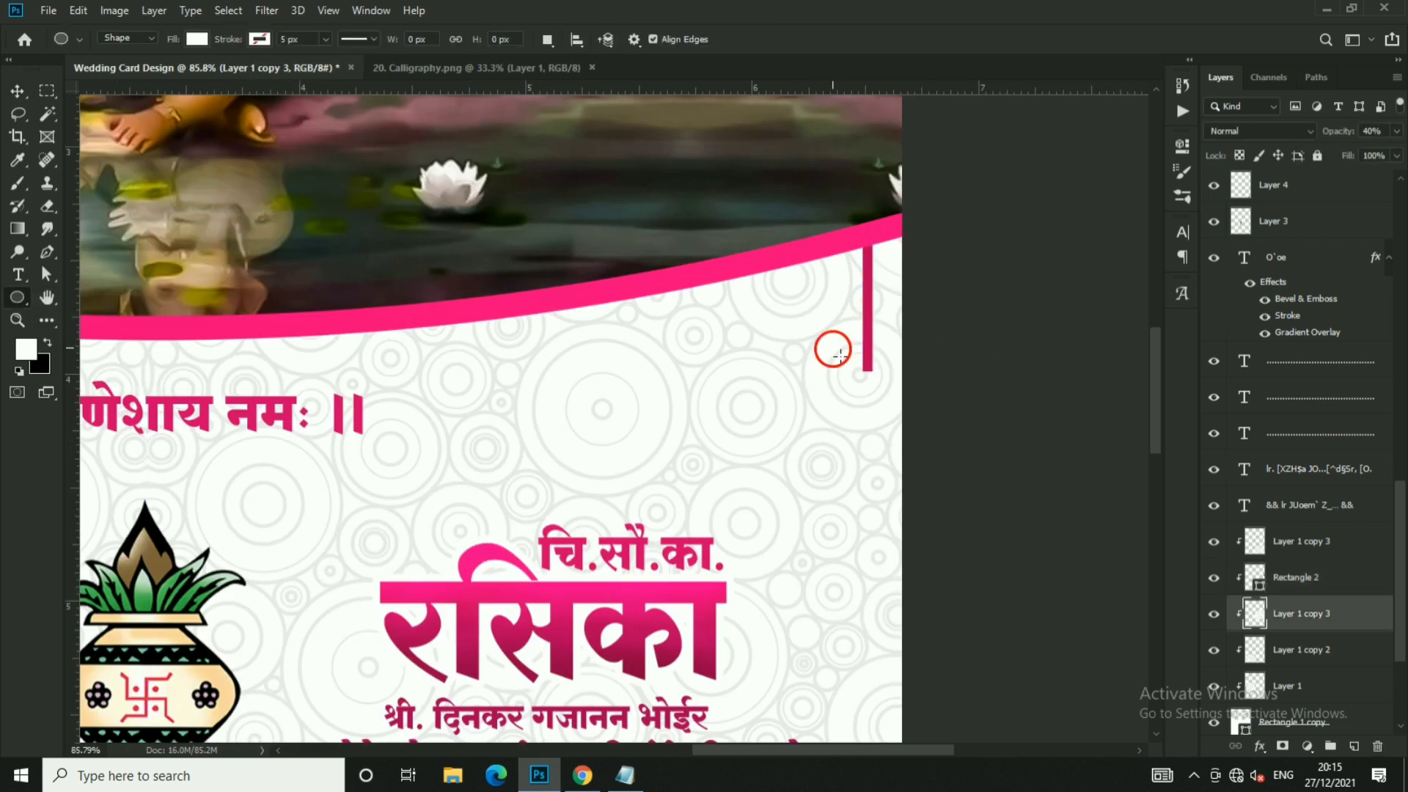
pyautogui.moveTo(882, 402); pyautogui.dragTo(874, 389)
pyautogui.click(933, 279)
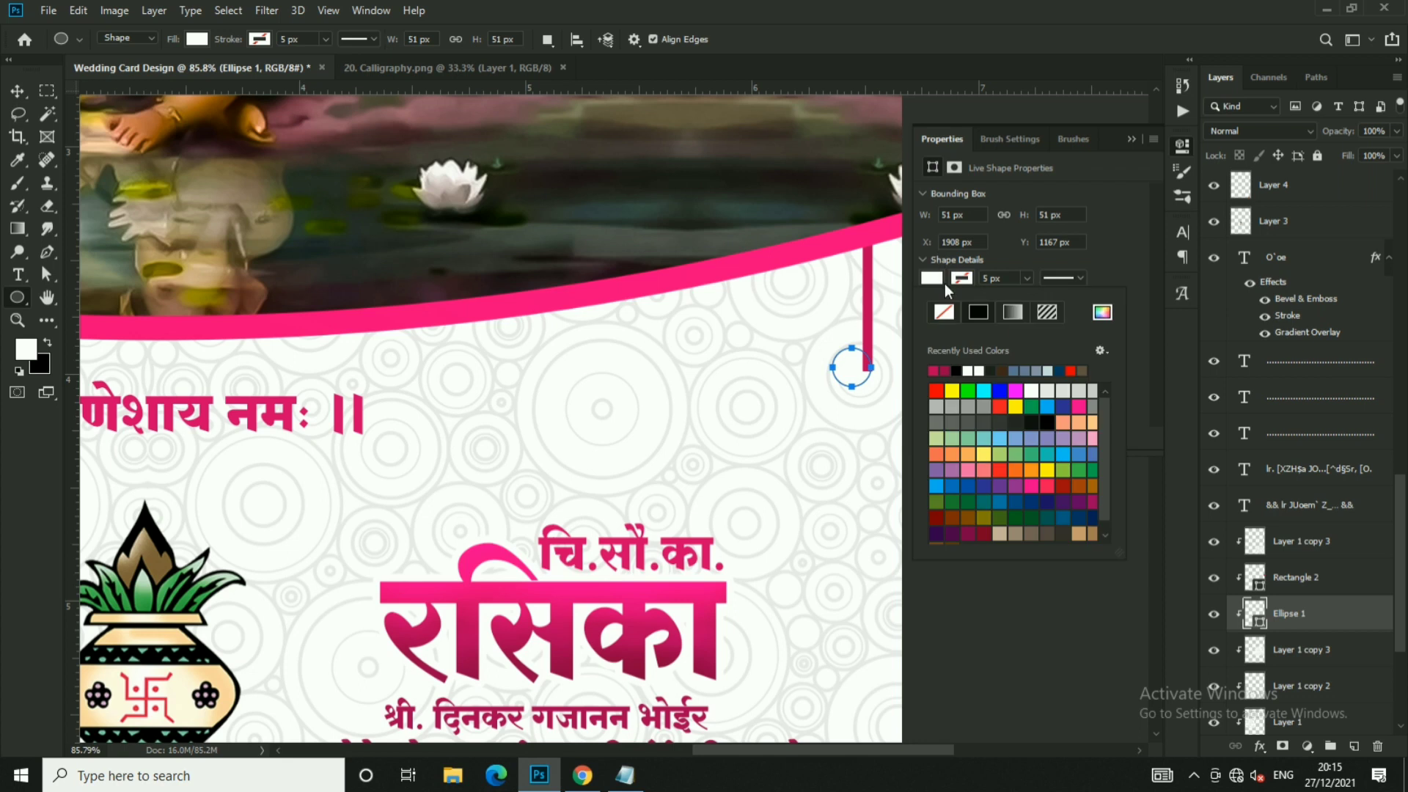
pyautogui.click(1132, 140)
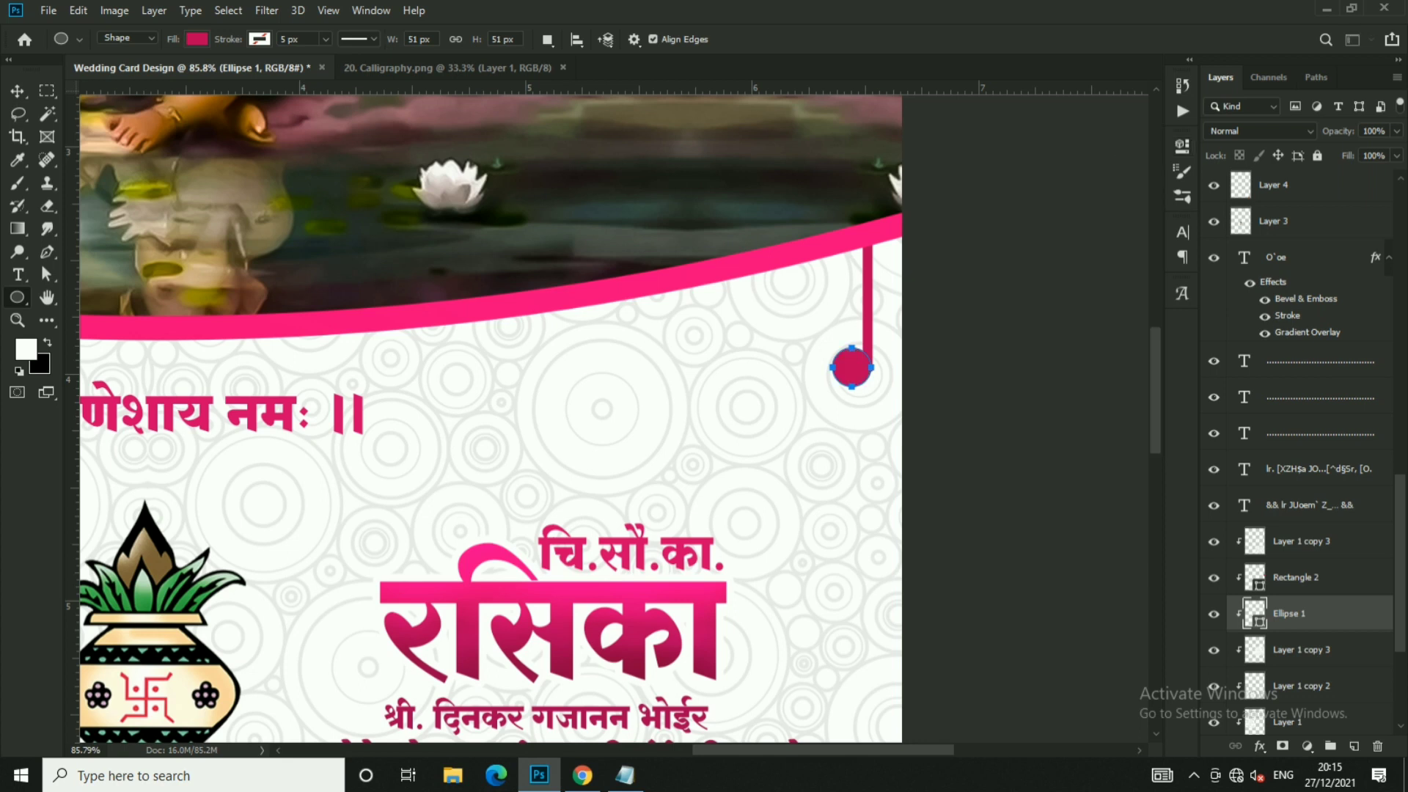
pyautogui.click(18, 91)
pyautogui.scroll(3, 908, 441)
pyautogui.moveTo(925, 425); pyautogui.dragTo(909, 363)
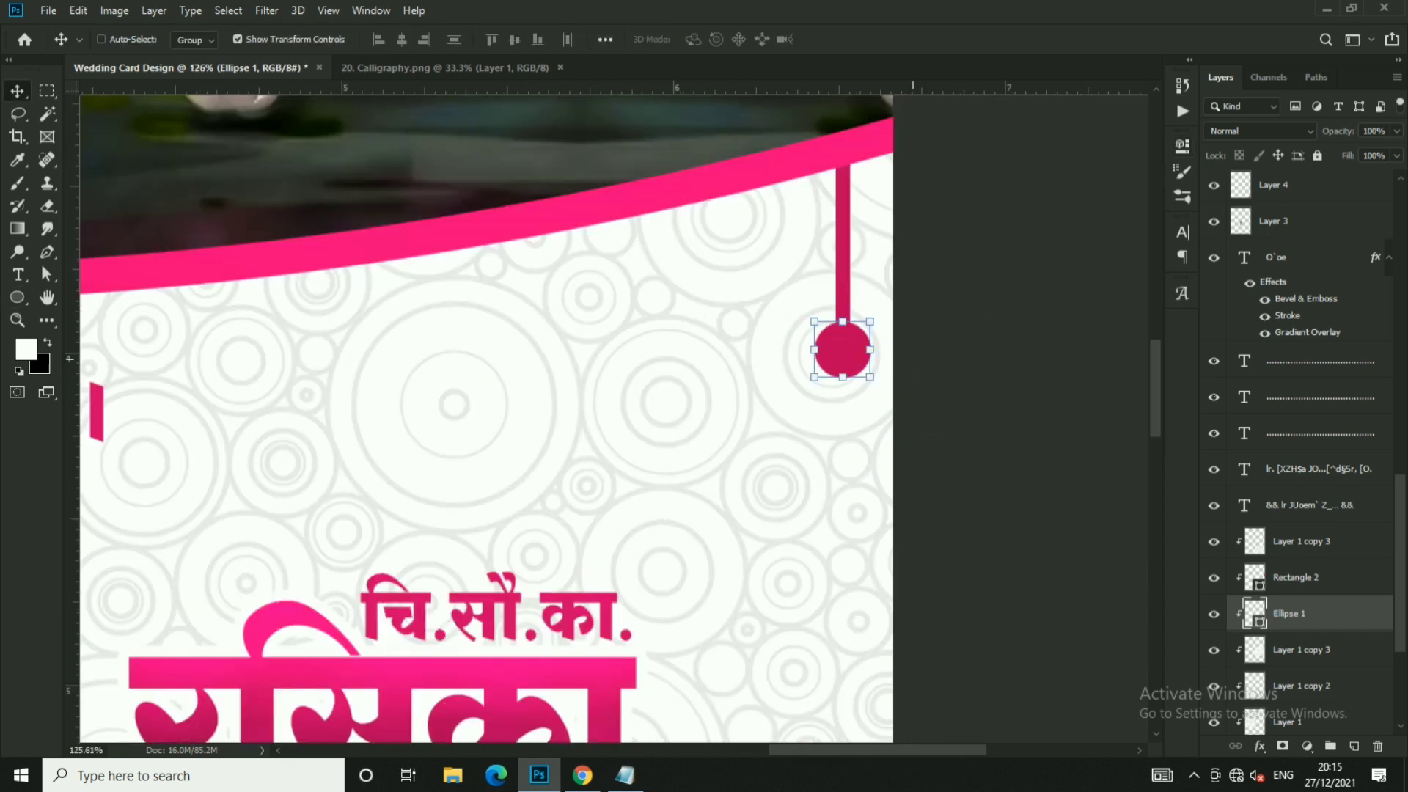
# - Shrink the first bar and bead together, nudge them up-right, and resize the bead
pyautogui.keyDown('ctrl'); pyautogui.keyDown('shift'); pyautogui.click(844, 268); pyautogui.keyUp('shift'); pyautogui.keyUp('ctrl')
pyautogui.moveTo(885, 143); pyautogui.dragTo(872, 176)
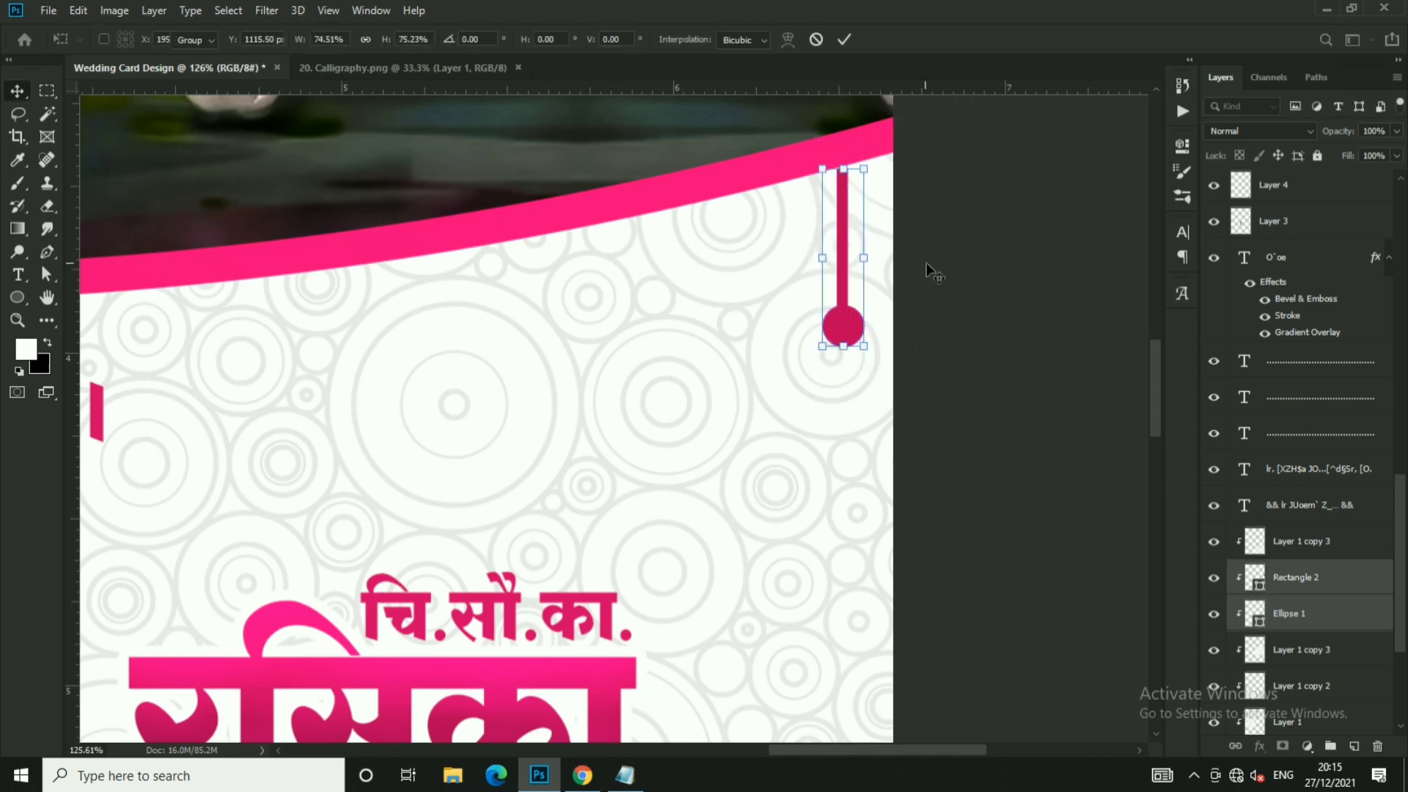
pyautogui.press('Return')
pyautogui.moveTo(926, 263); pyautogui.dragTo(931, 253)
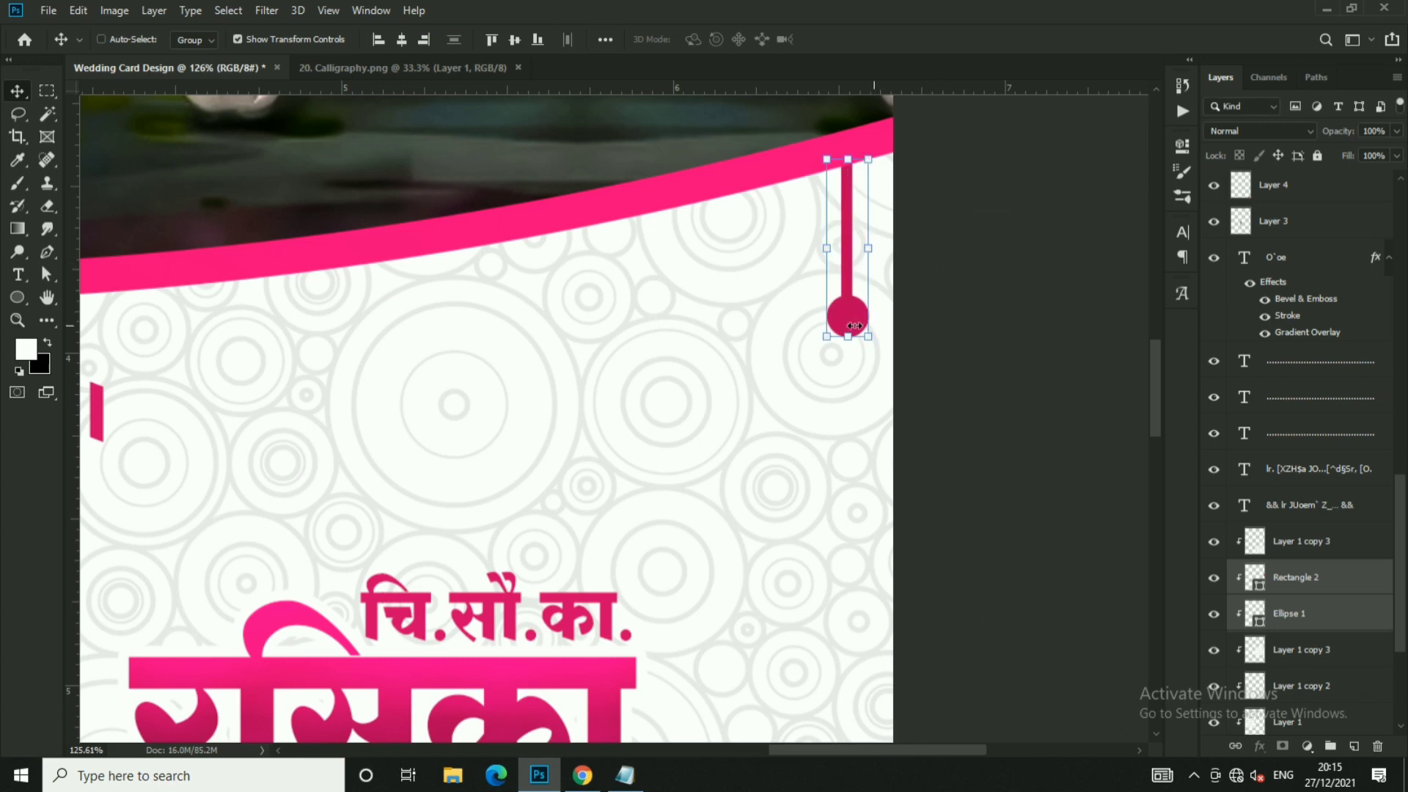
pyautogui.rightClick(855, 325)
pyautogui.click(975, 340)
pyautogui.scroll(-5, 939, 341)
pyautogui.scroll(-2, 939, 341)
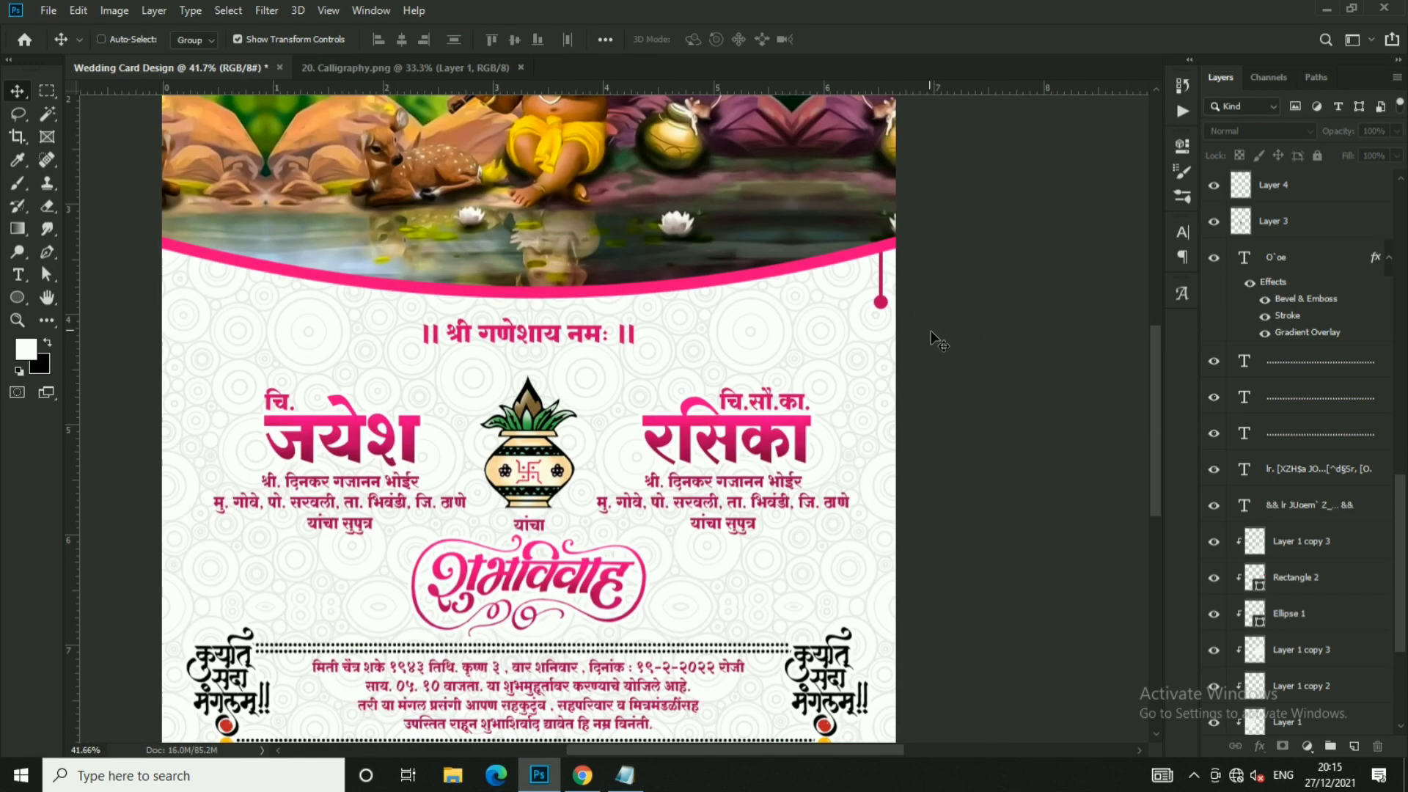
pyautogui.scroll(5, 939, 341)
pyautogui.hotkey('ctrl', 't')
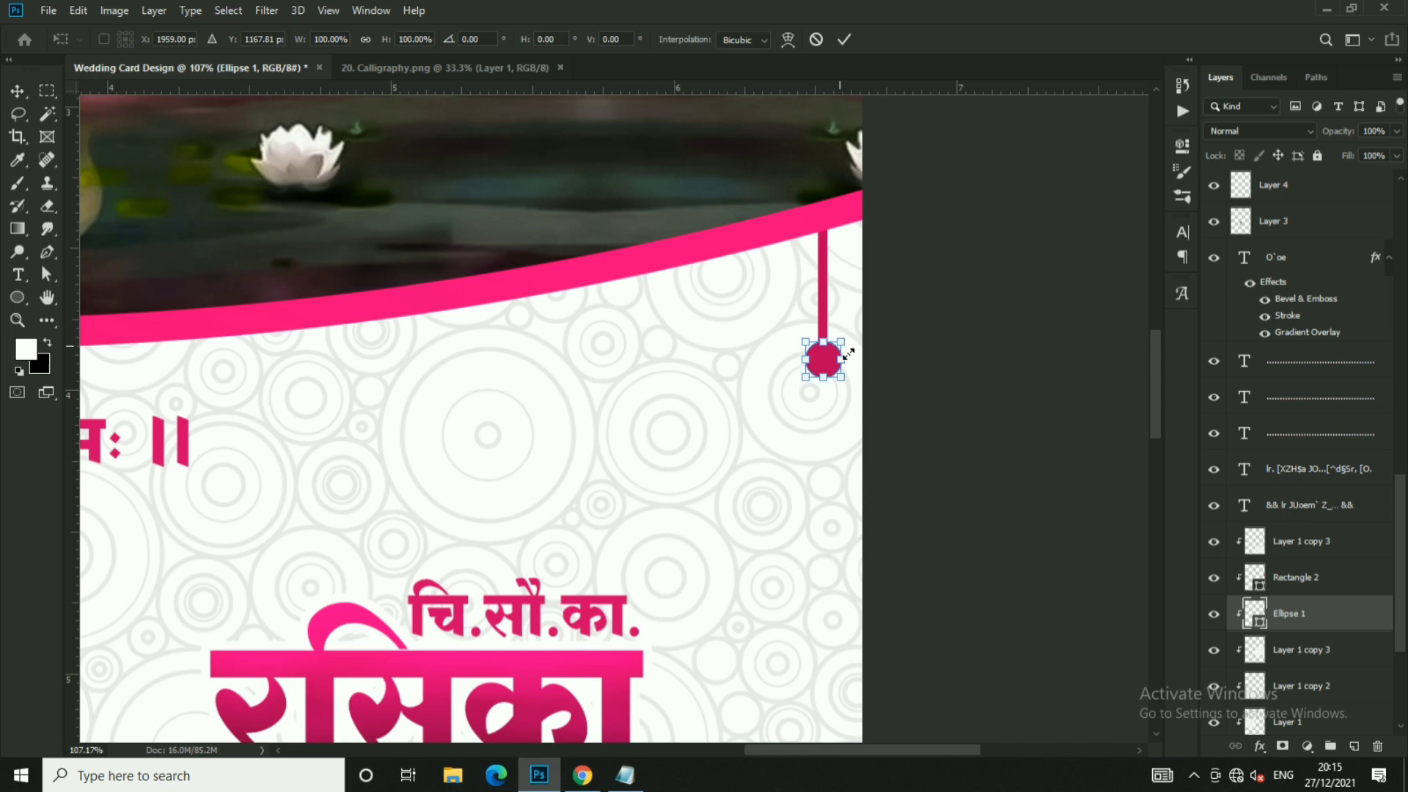
pyautogui.press('Return')
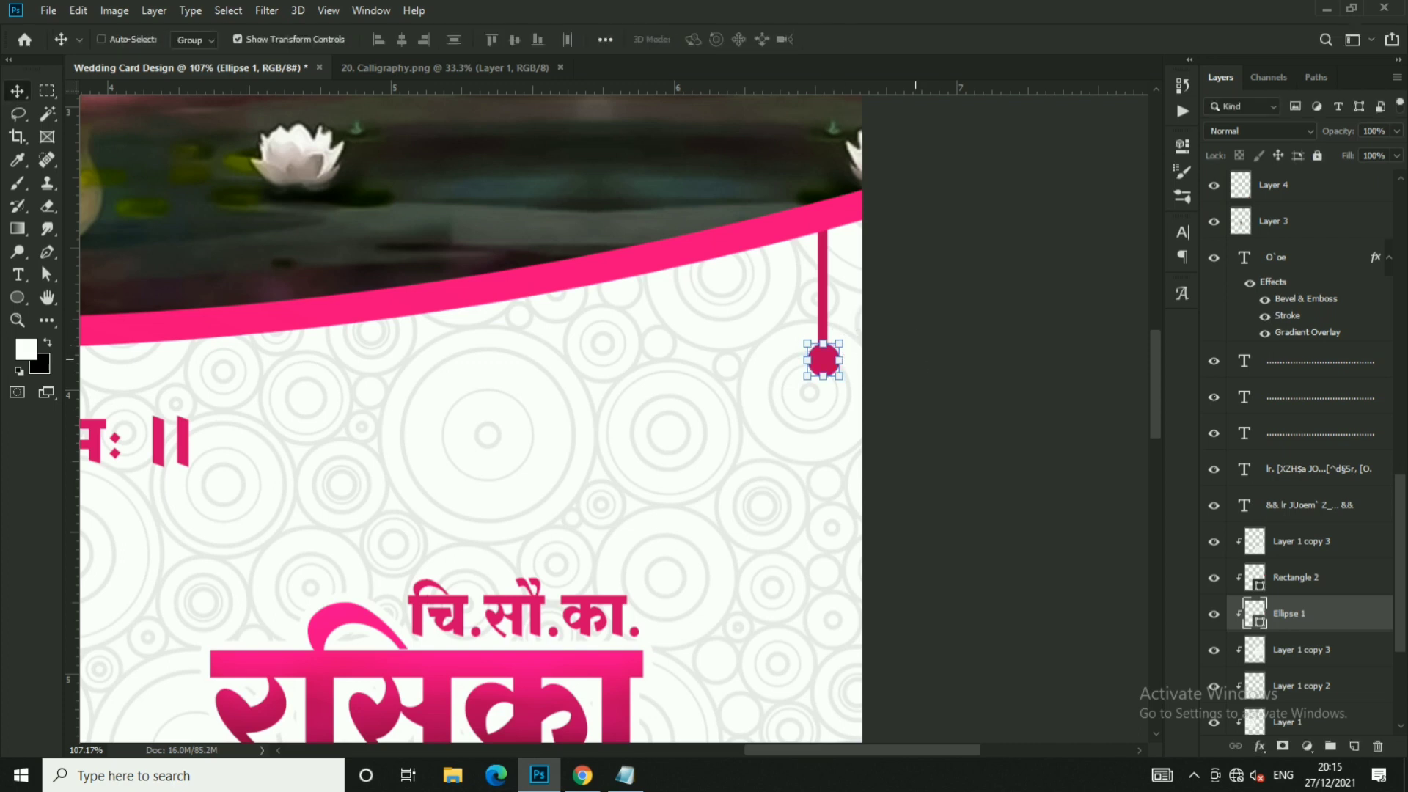
# - Copy the bar and bead to the left and resize the copied bar
pyautogui.keyDown('ctrl'); pyautogui.keyDown('shift'); pyautogui.click(825, 279); pyautogui.keyUp('shift'); pyautogui.keyUp('ctrl')
pyautogui.moveTo(895, 306); pyautogui.dragTo(849, 322)
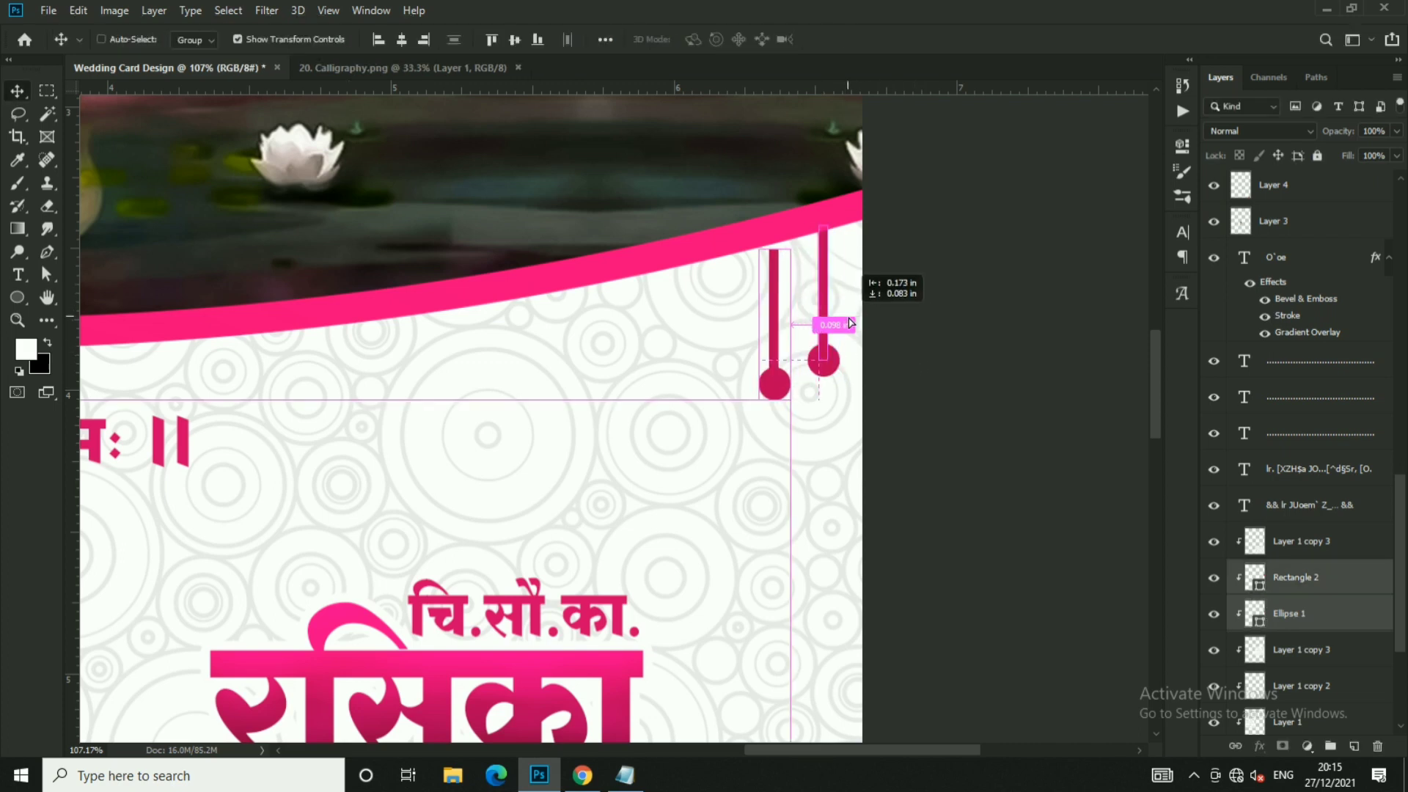
pyautogui.rightClick(774, 283)
pyautogui.click(800, 290)
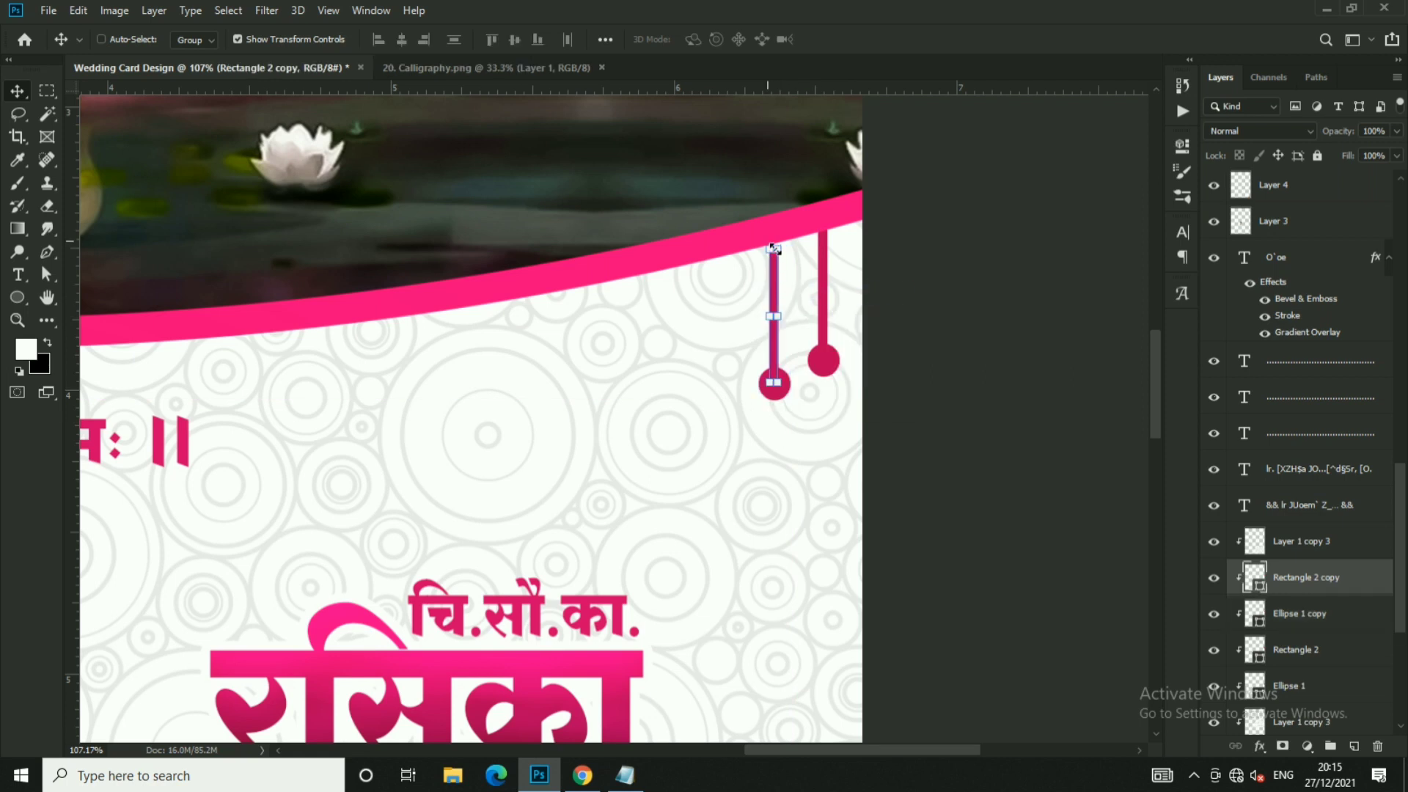
pyautogui.click(781, 251)
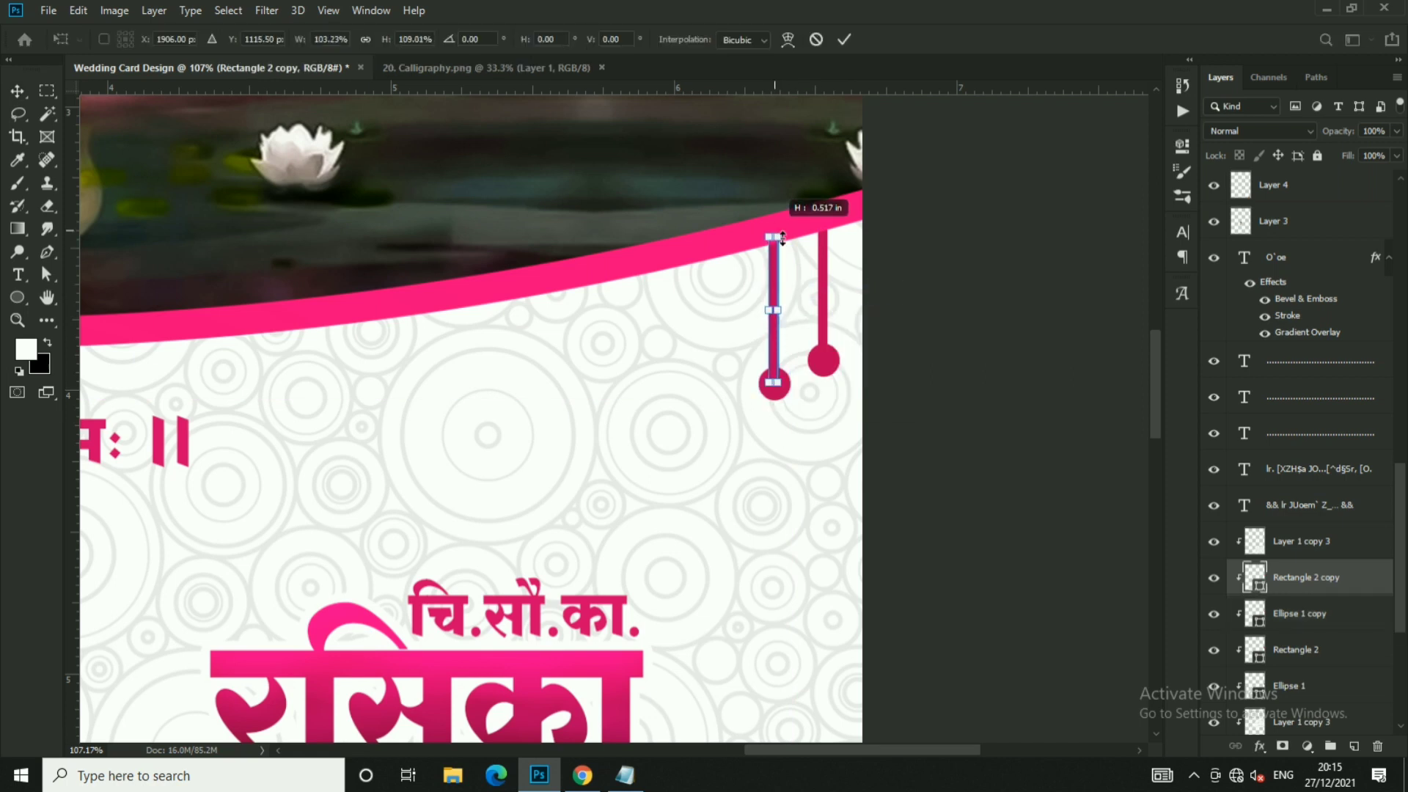
pyautogui.press('Return')
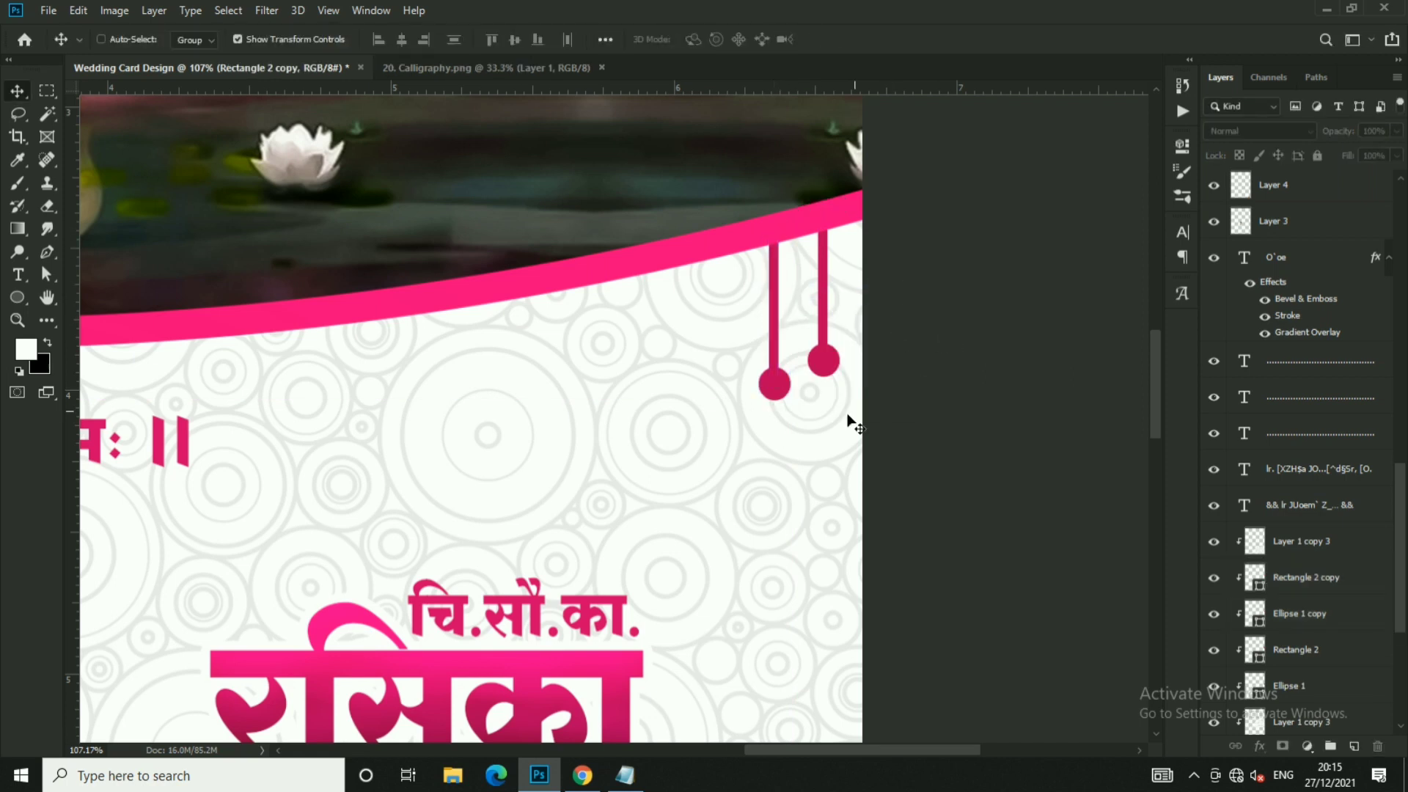
# - Lower the copied bar and bead slightly and stretch its bar up to the border
pyautogui.scroll(3, 849, 415)
pyautogui.keyDown('ctrl'); pyautogui.click(767, 389); pyautogui.keyUp('ctrl')
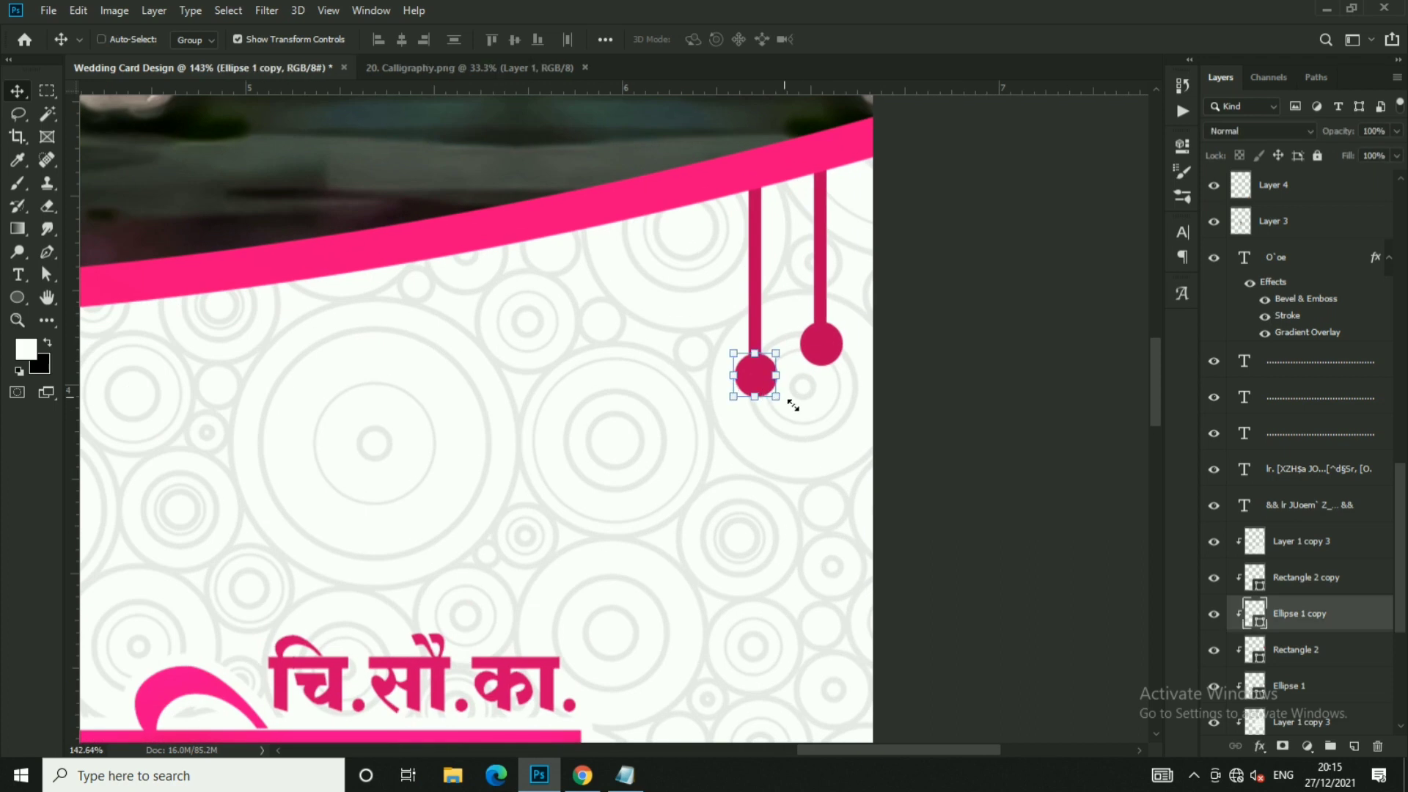
pyautogui.keyDown('ctrl'); pyautogui.click(760, 272); pyautogui.keyUp('ctrl')
pyautogui.scroll(-2, 795, 276)
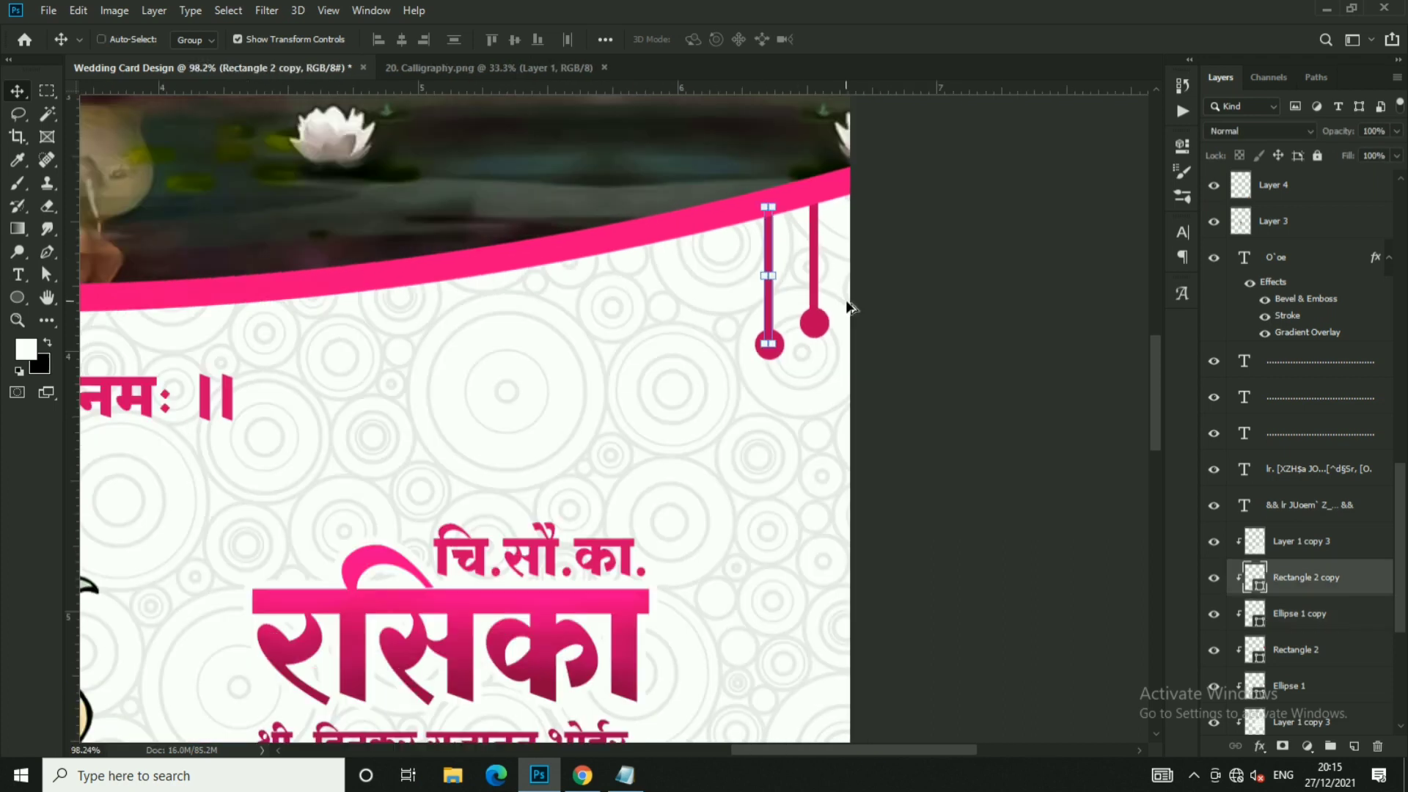
pyautogui.rightClick(798, 361)
pyautogui.keyDown('shift'); pyautogui.click(818, 364); pyautogui.keyUp('shift')
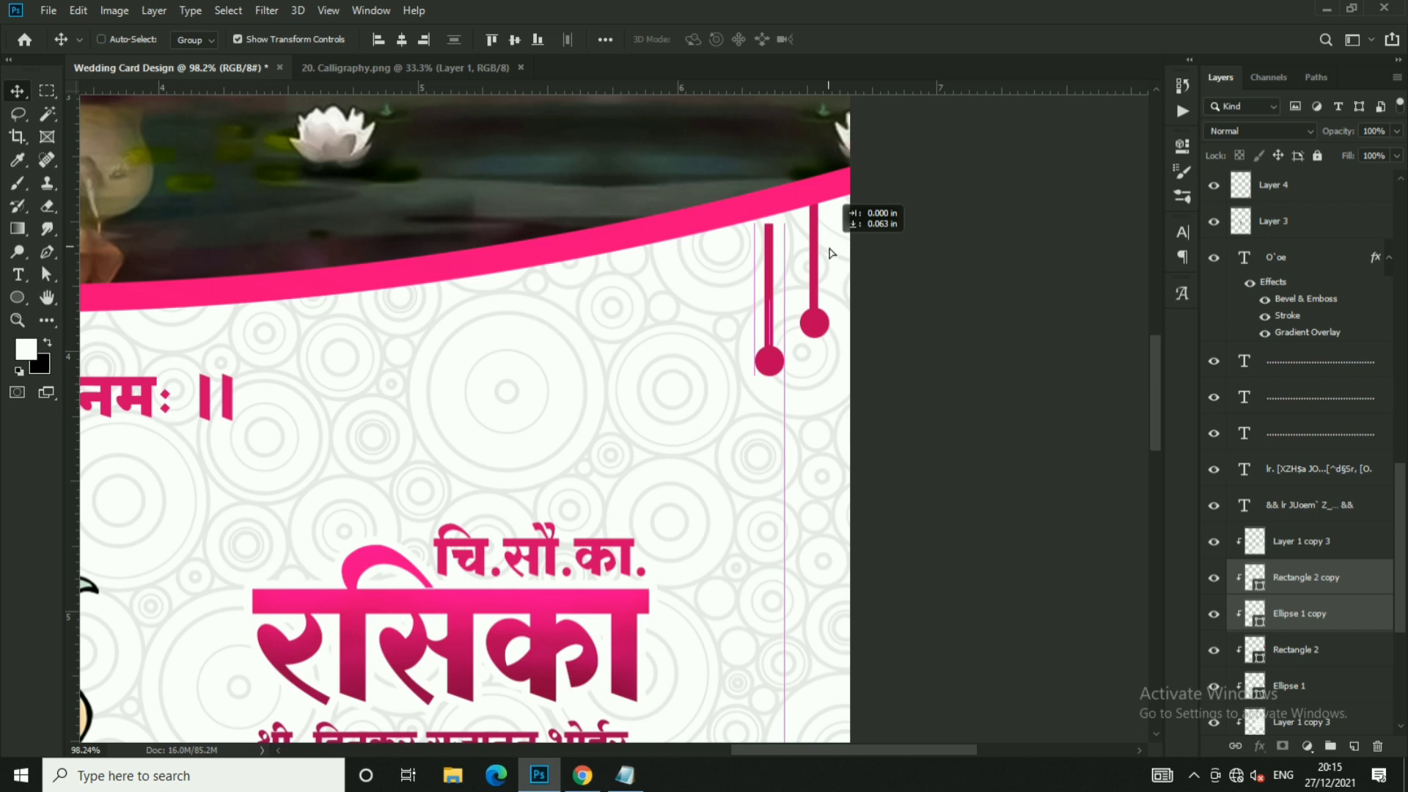
pyautogui.moveTo(827, 236); pyautogui.dragTo(828, 250)
pyautogui.keyDown('ctrl'); pyautogui.click(770, 232); pyautogui.keyUp('ctrl')
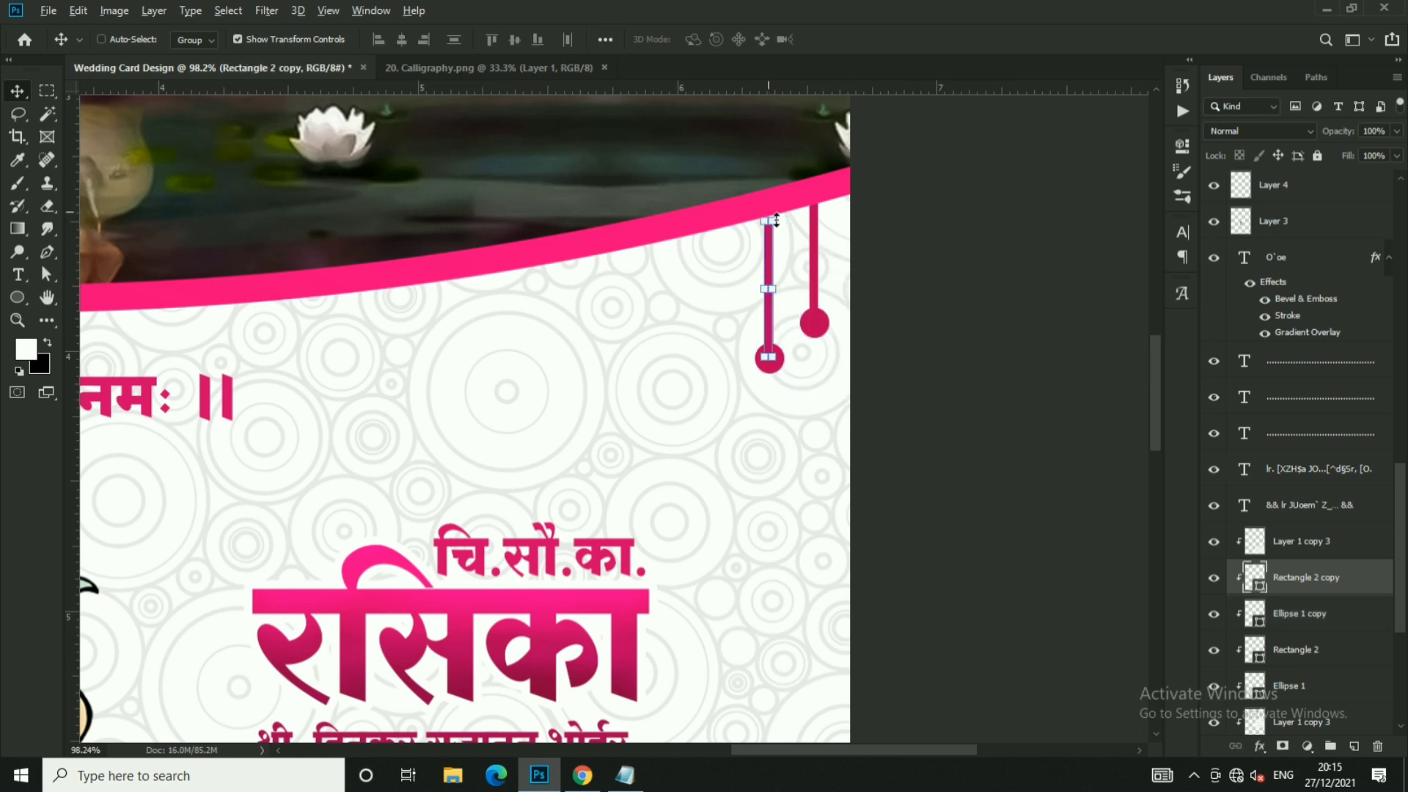
pyautogui.scroll(1, 776, 220)
pyautogui.hotkey('ctrl', 't')
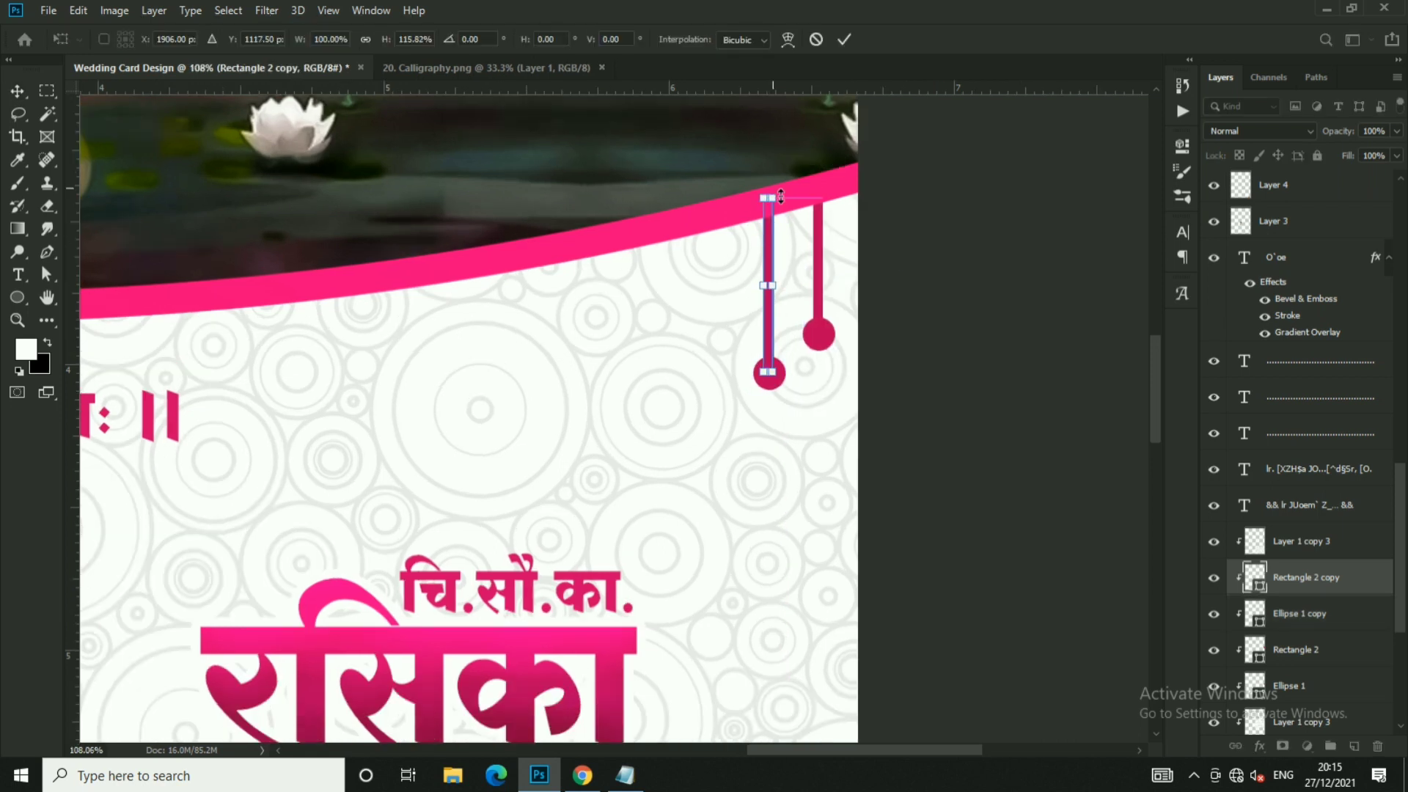
pyautogui.write('190')
pyautogui.press('Return')
# - Duplicate a third bar-and-bead further left and nudge it into place
pyautogui.keyDown('ctrl'); pyautogui.click(778, 380); pyautogui.keyUp('ctrl')
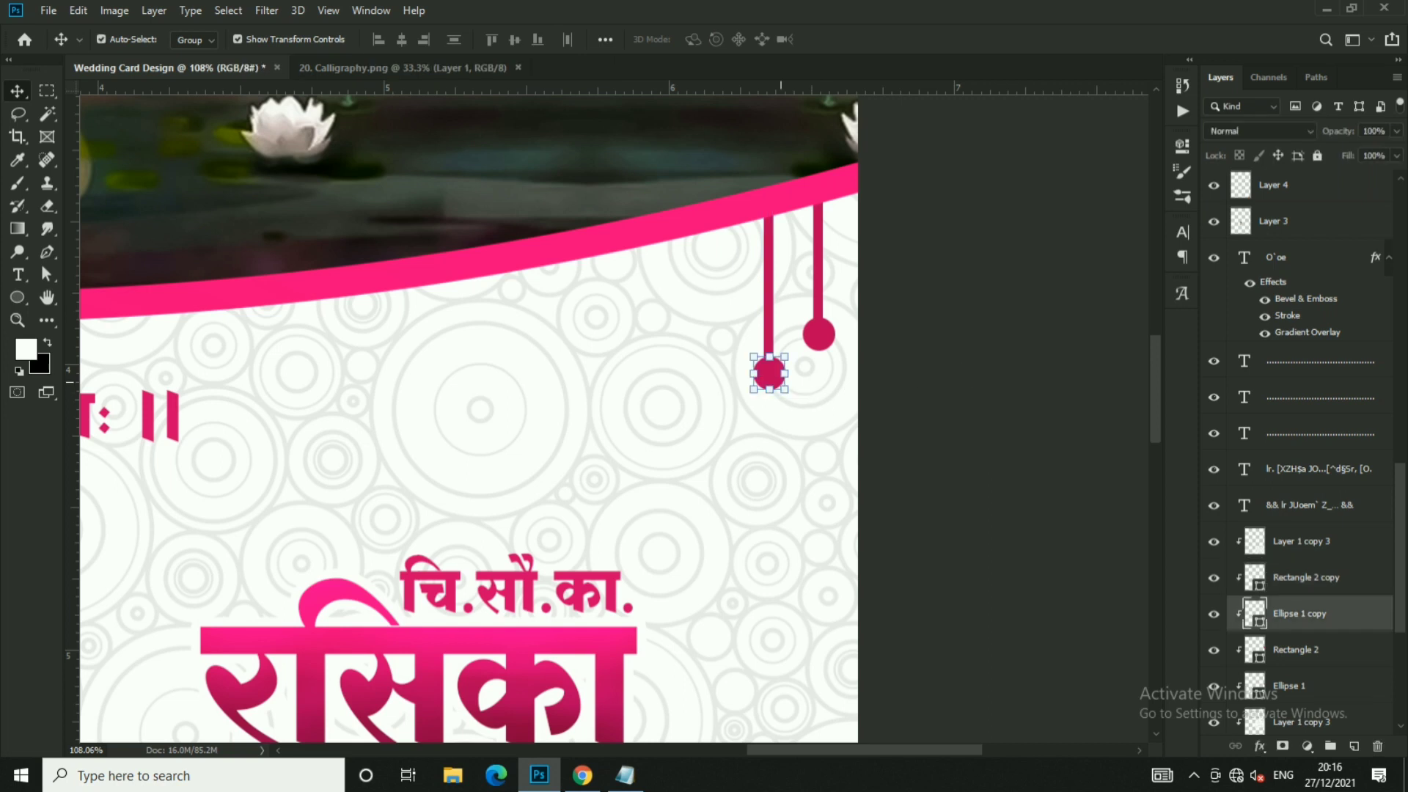
pyautogui.scroll(-1, 798, 345)
pyautogui.scroll(2, 798, 345)
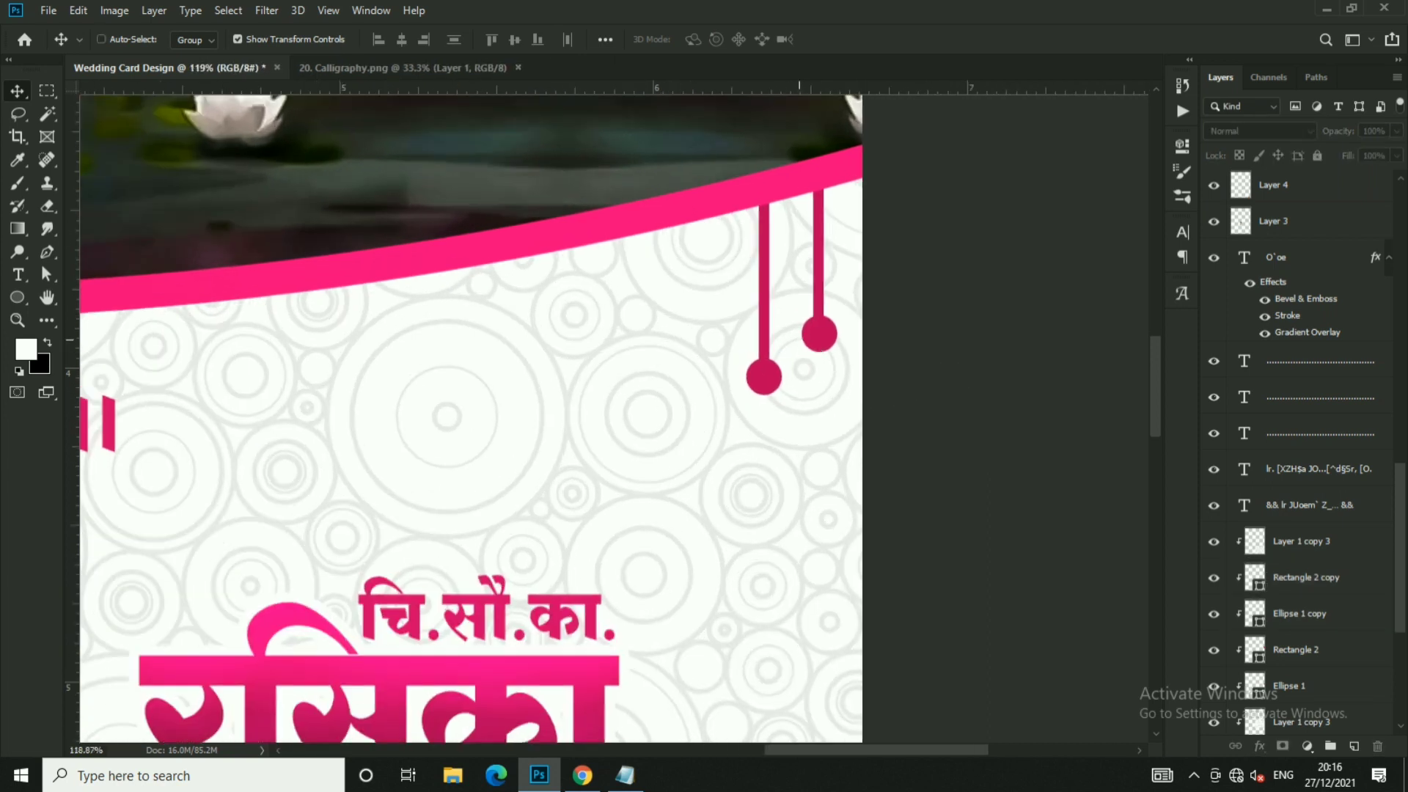
pyautogui.keyDown('ctrl'); pyautogui.click(762, 376); pyautogui.keyUp('ctrl')
pyautogui.keyDown('ctrl'); pyautogui.keyDown('shift'); pyautogui.click(763, 297); pyautogui.keyUp('shift'); pyautogui.keyUp('ctrl')
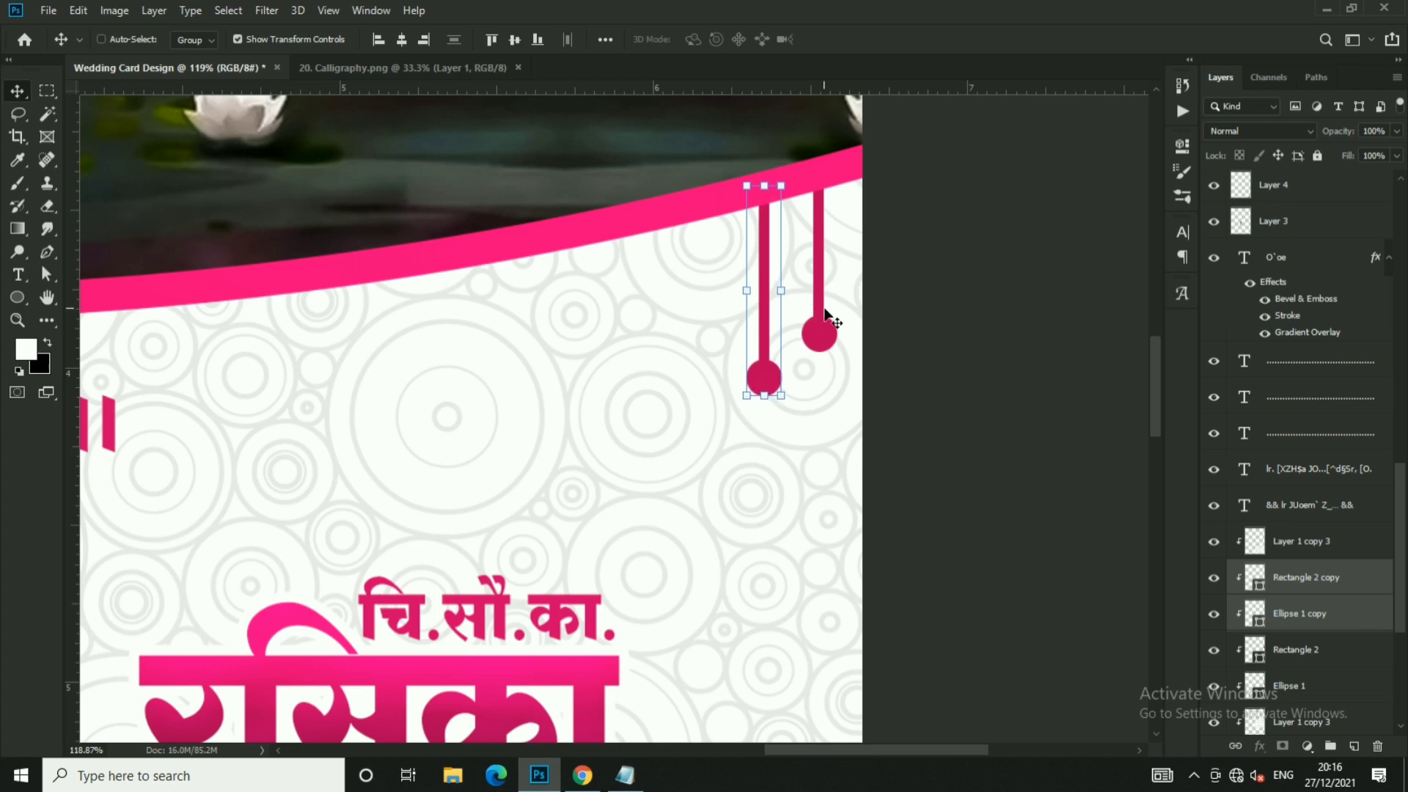
pyautogui.moveTo(843, 267); pyautogui.dragTo(784, 293)
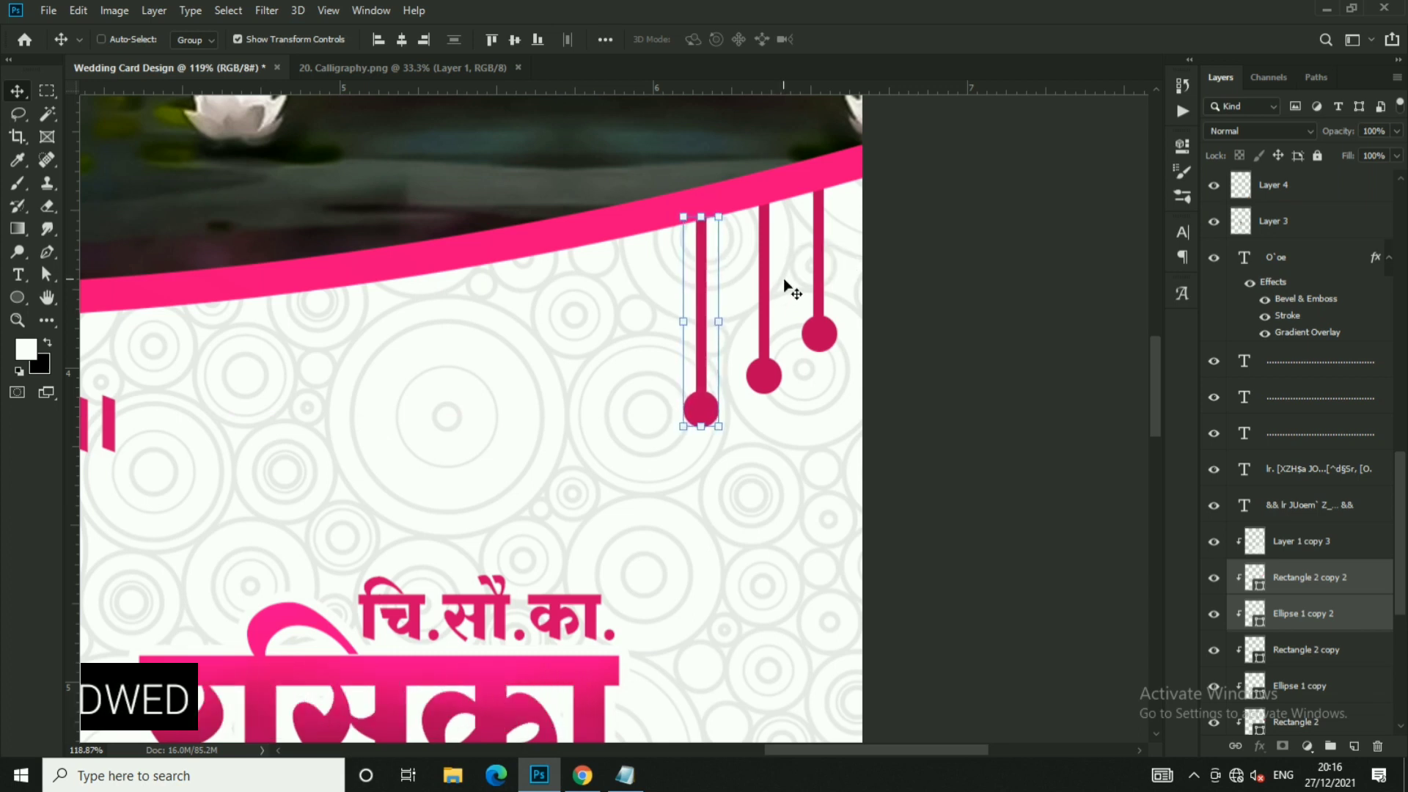
pyautogui.press('Right')
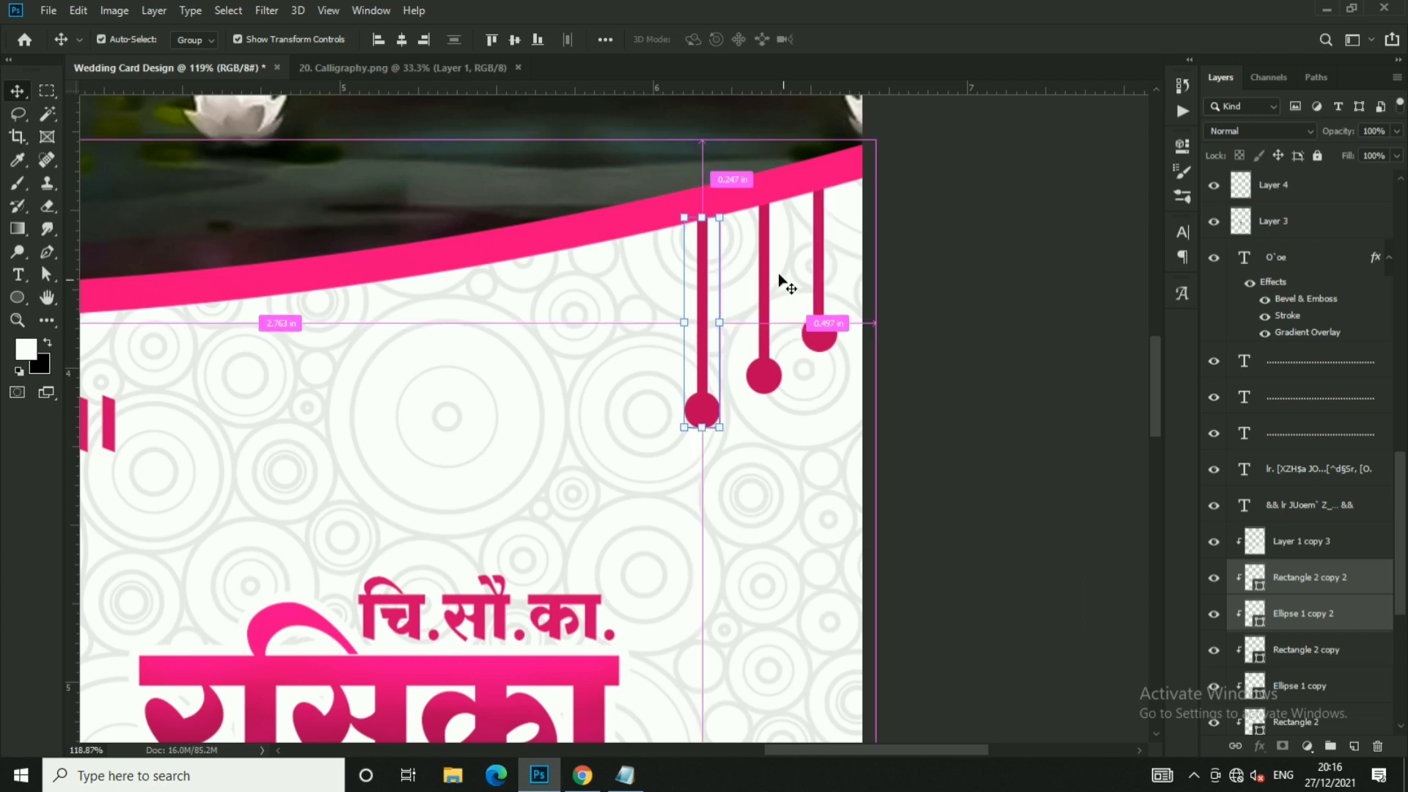
pyautogui.keyDown('ctrl'); pyautogui.click(764, 286); pyautogui.keyUp('ctrl')
pyautogui.moveTo(910, 506); pyautogui.dragTo(770, 386)
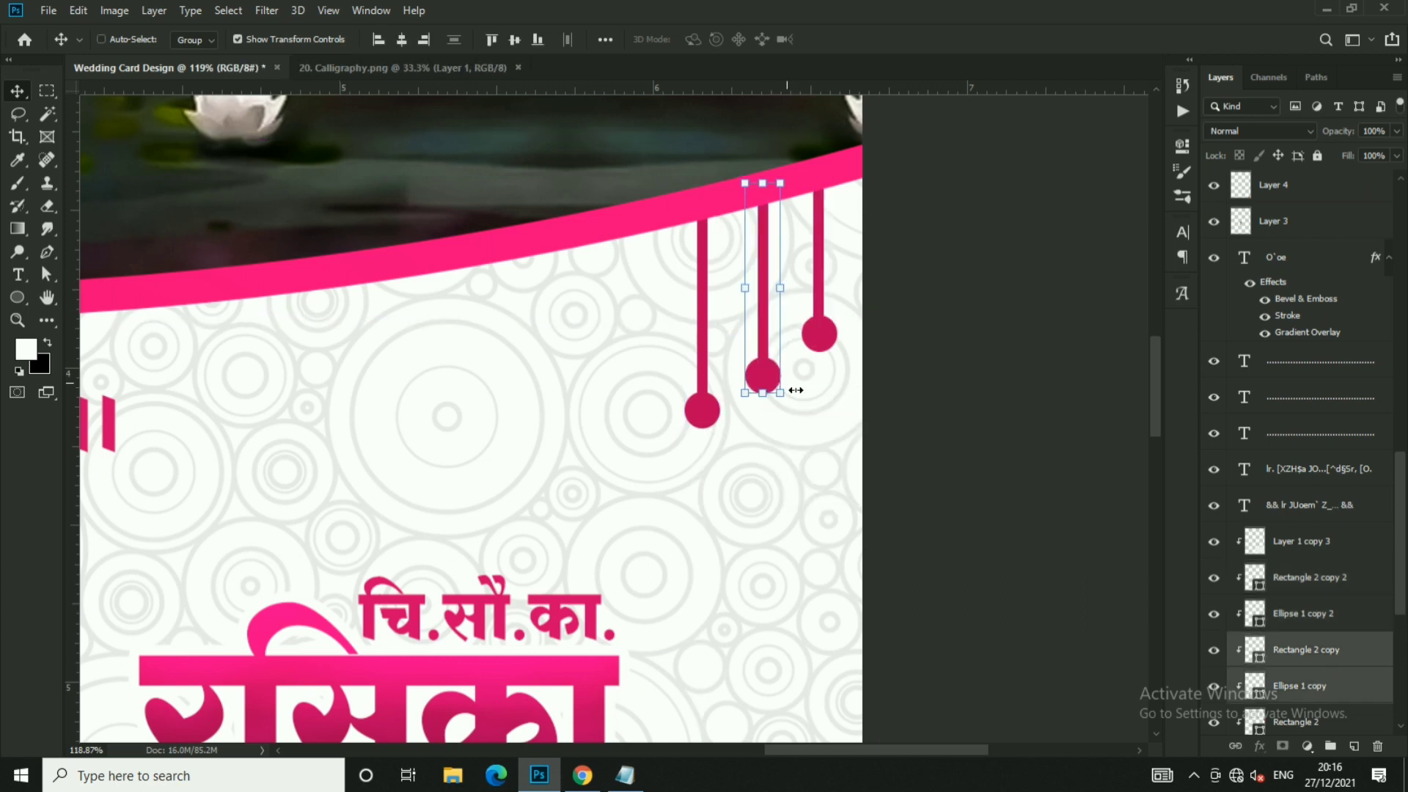
pyautogui.scroll(-2, 917, 301)
# - Shift the middle and left ornaments up and right so the three hang staggered
pyautogui.click(969, 289)
pyautogui.scroll(-1, 900, 242)
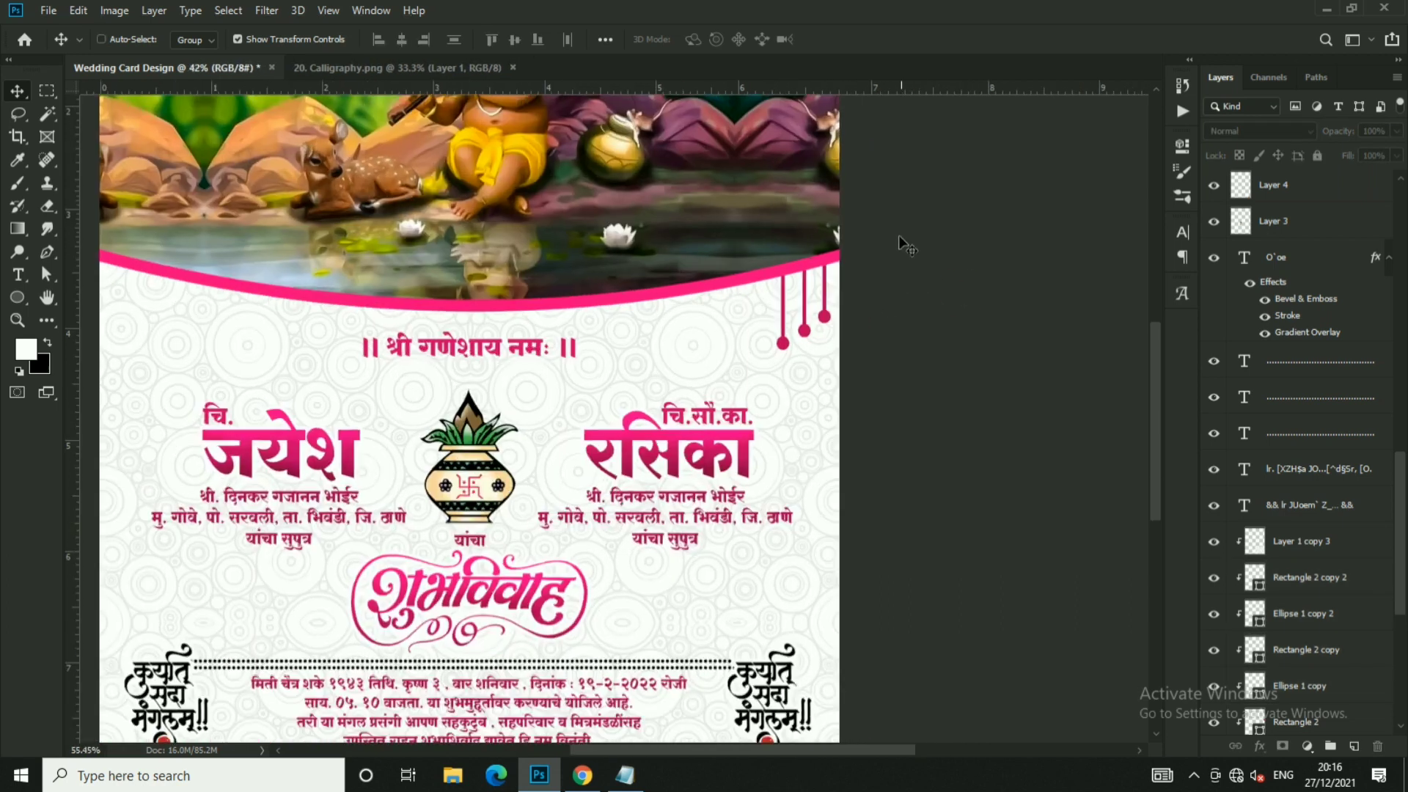
pyautogui.scroll(3, 759, 402)
pyautogui.click(759, 402)
pyautogui.keyDown('shift'); pyautogui.click(759, 330); pyautogui.keyUp('shift')
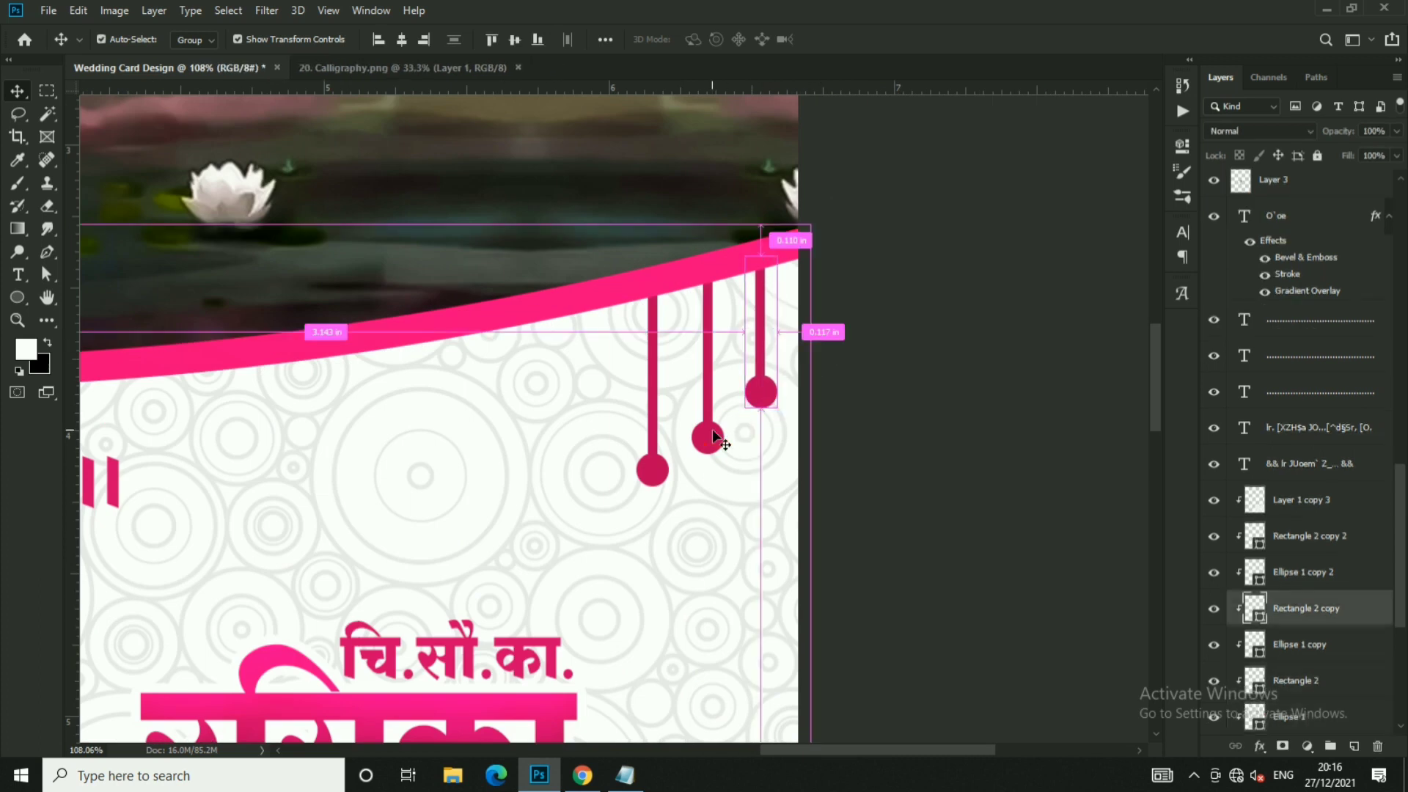
pyautogui.click(709, 367)
pyautogui.keyDown('shift'); pyautogui.click(711, 449); pyautogui.keyUp('shift')
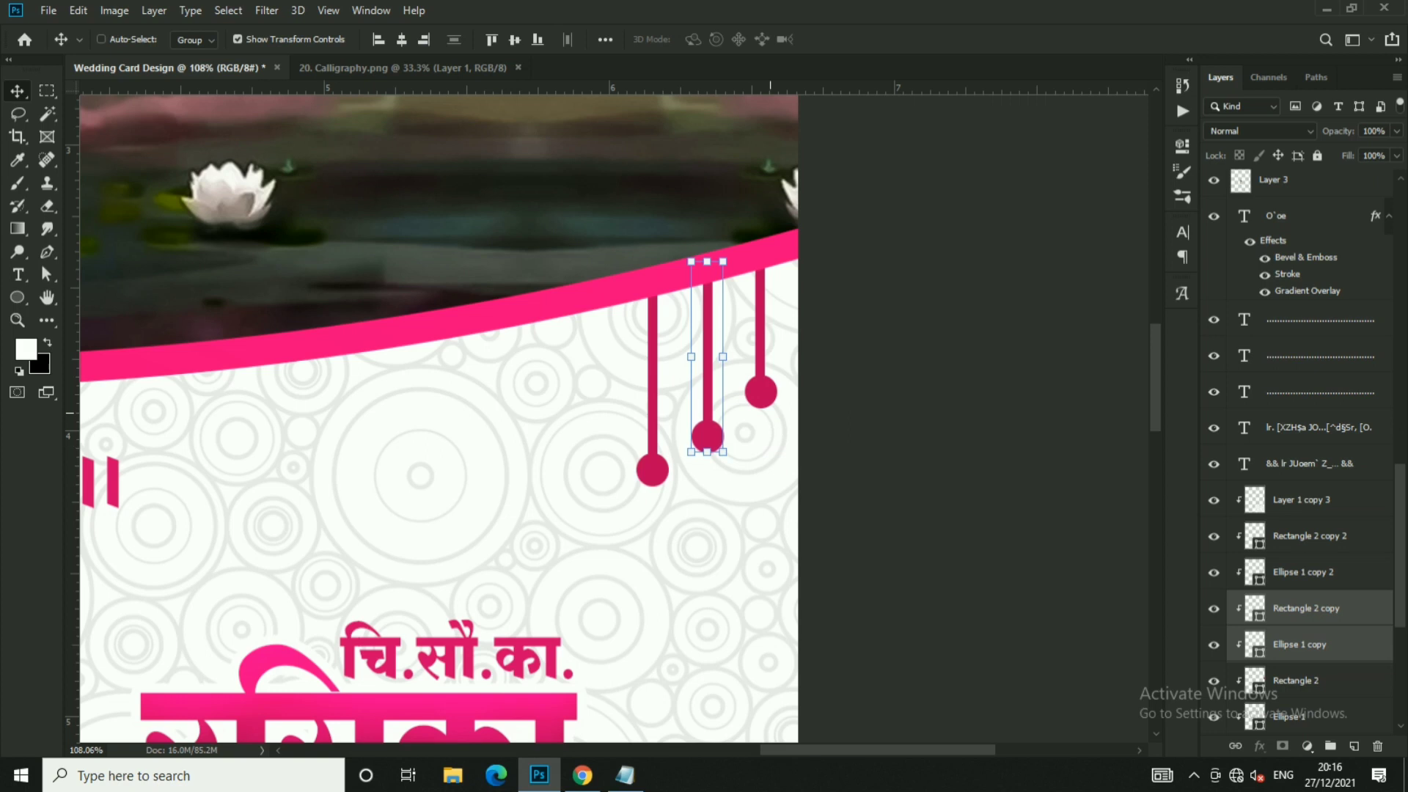
pyautogui.moveTo(773, 418); pyautogui.dragTo(781, 407)
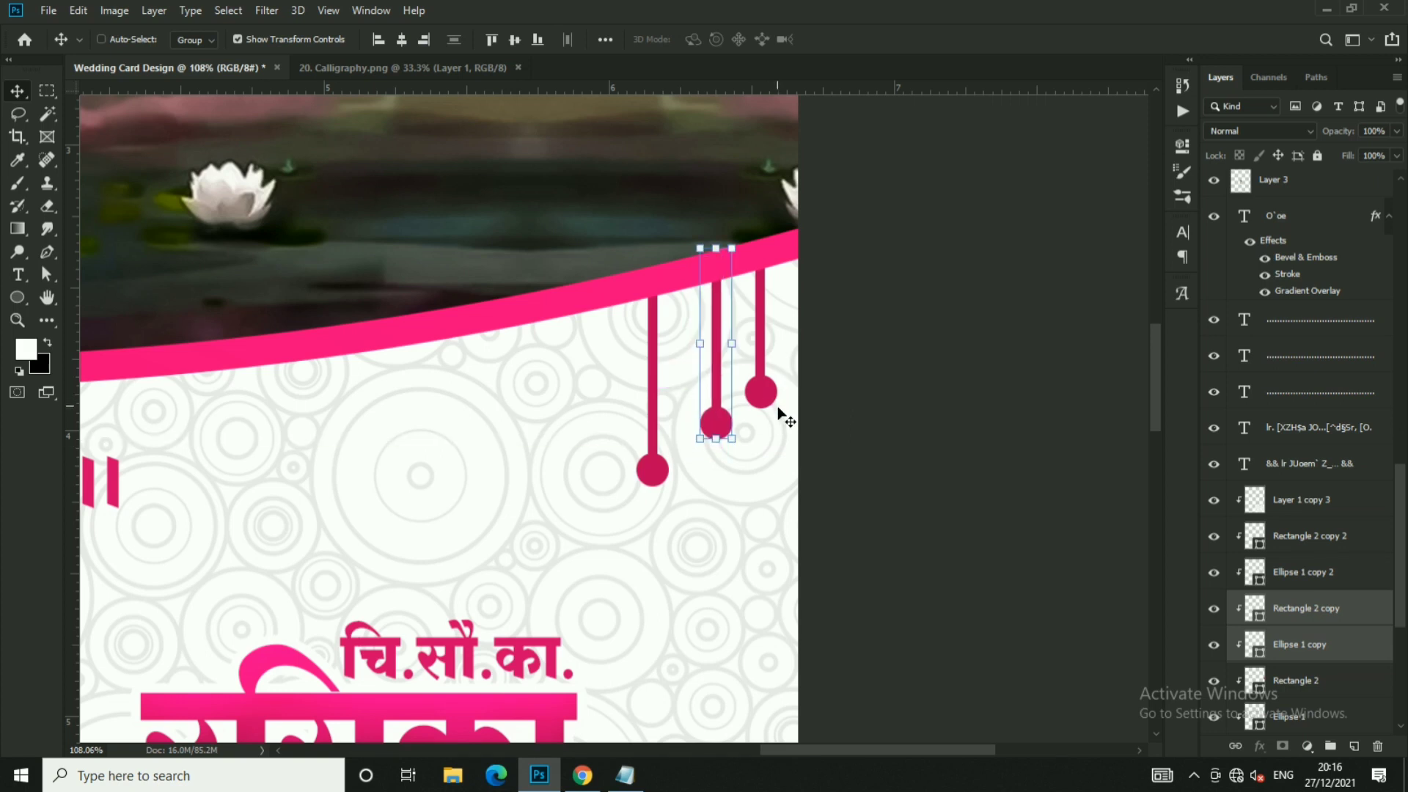
pyautogui.keyDown('ctrl'); pyautogui.click(655, 481); pyautogui.keyUp('ctrl')
pyautogui.keyDown('ctrl'); pyautogui.keyDown('shift'); pyautogui.click(652, 433); pyautogui.keyUp('shift'); pyautogui.keyUp('ctrl')
pyautogui.moveTo(731, 438); pyautogui.dragTo(745, 424)
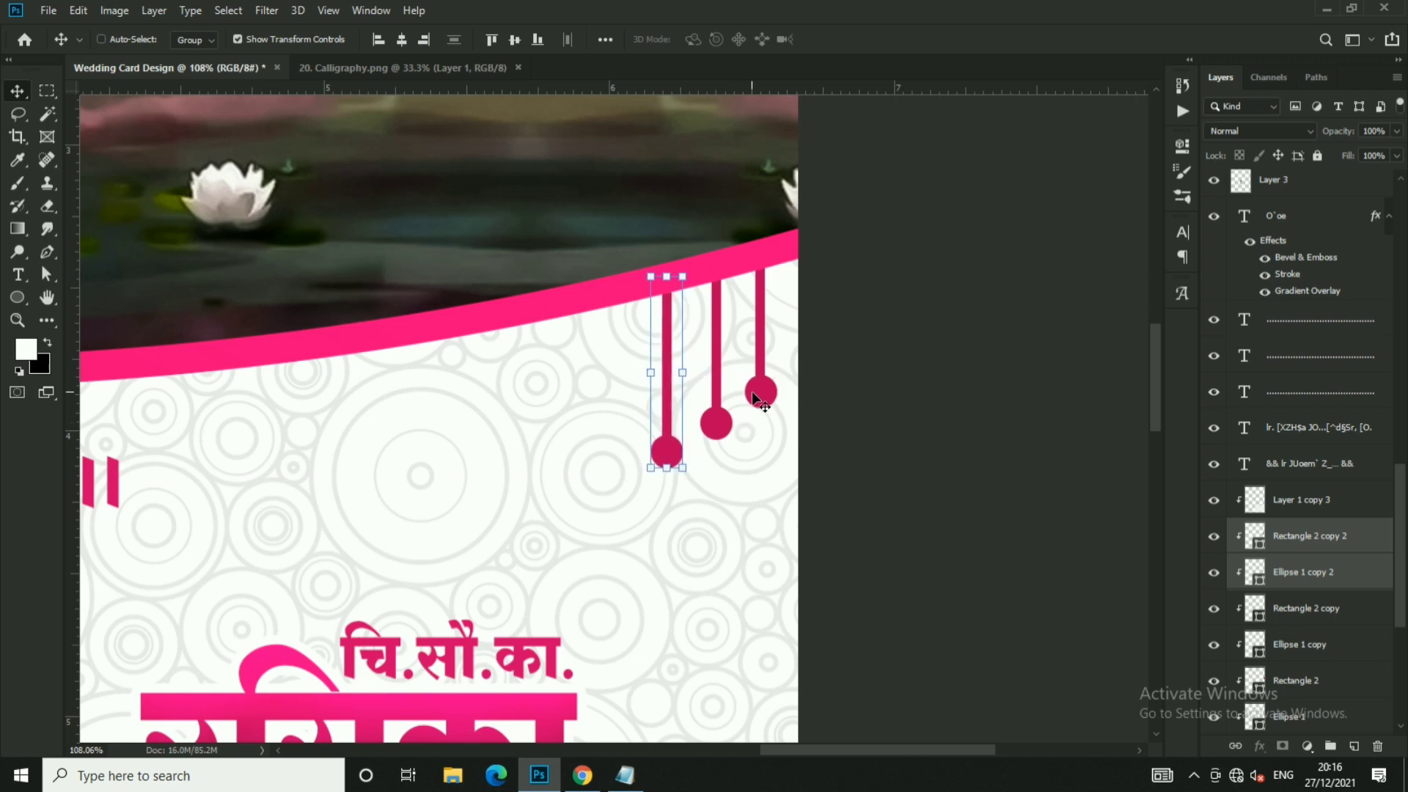
# - Copy the left stick and ball further left and stretch the new stick to the border
pyautogui.moveTo(757, 393); pyautogui.dragTo(667, 392)
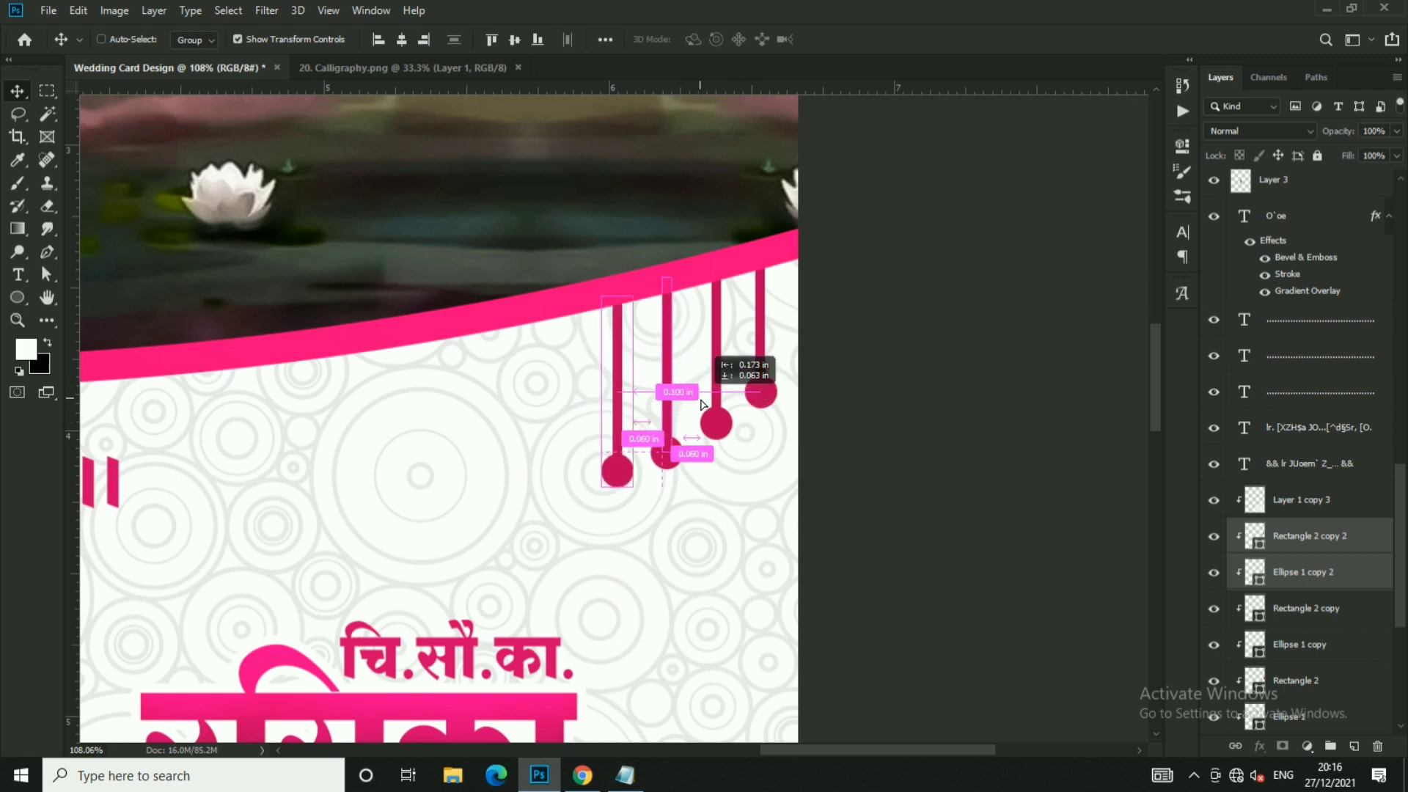
pyautogui.moveTo(622, 341); pyautogui.dragTo(622, 345)
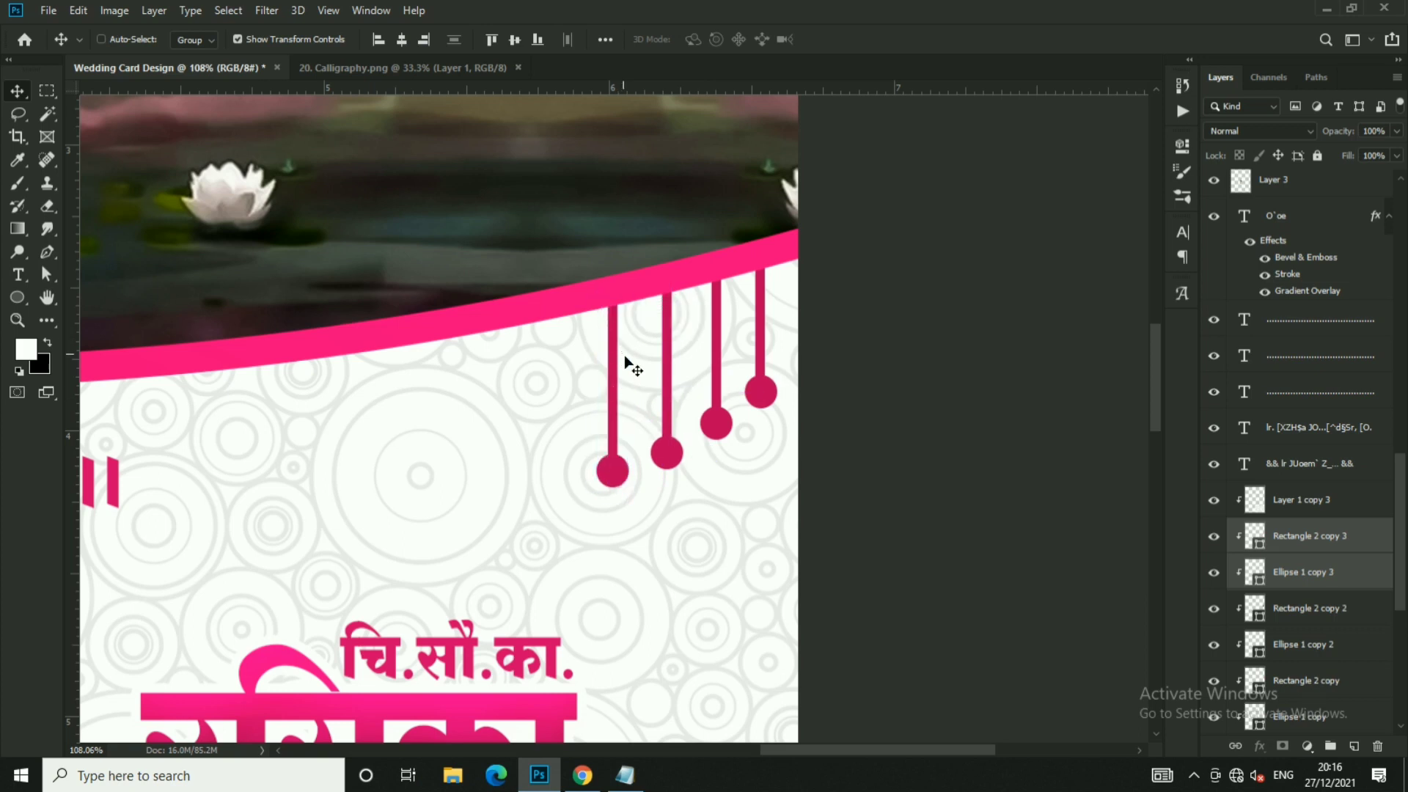
pyautogui.moveTo(625, 358); pyautogui.dragTo(620, 359)
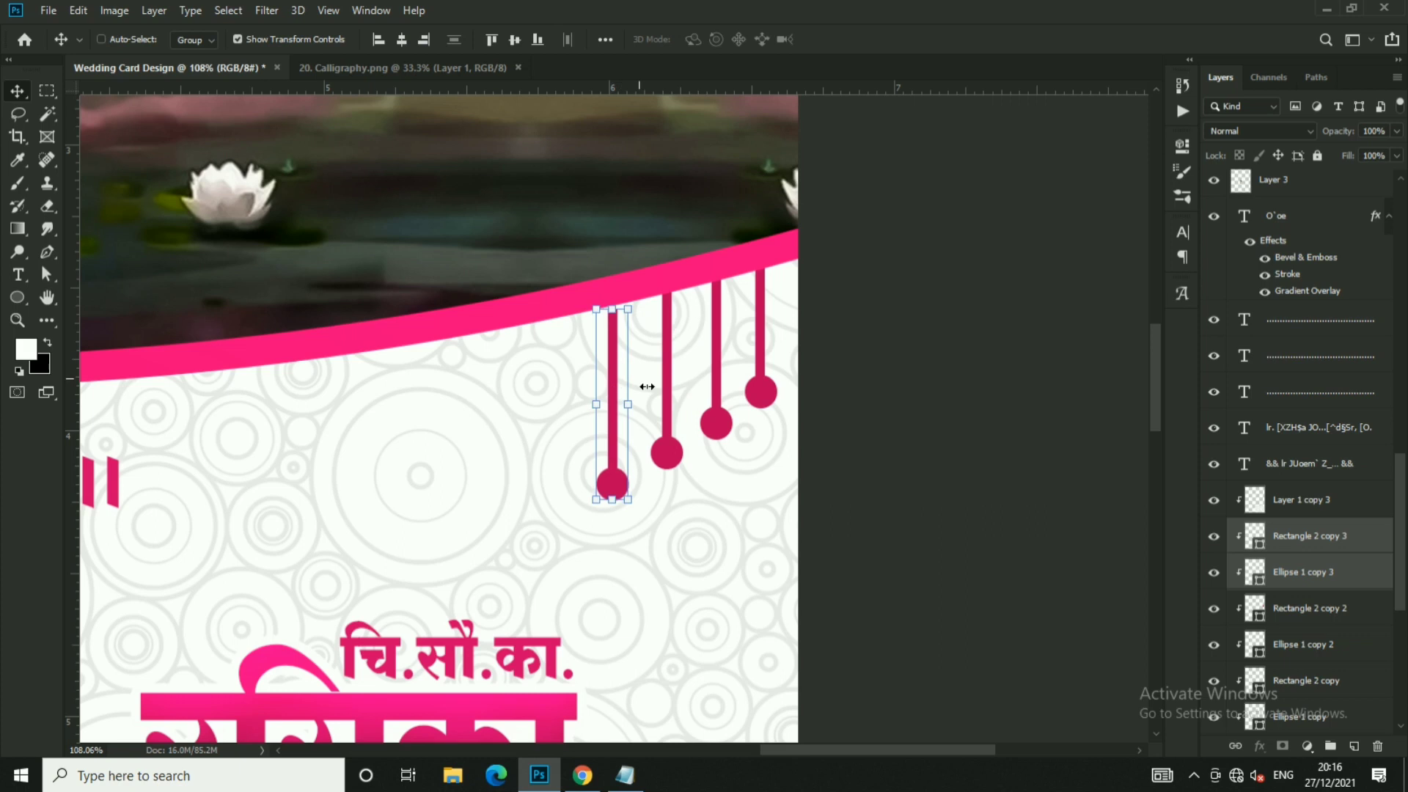
pyautogui.keyDown('ctrl'); pyautogui.click(620, 341); pyautogui.keyUp('ctrl')
pyautogui.hotkey('ctrl', 't')
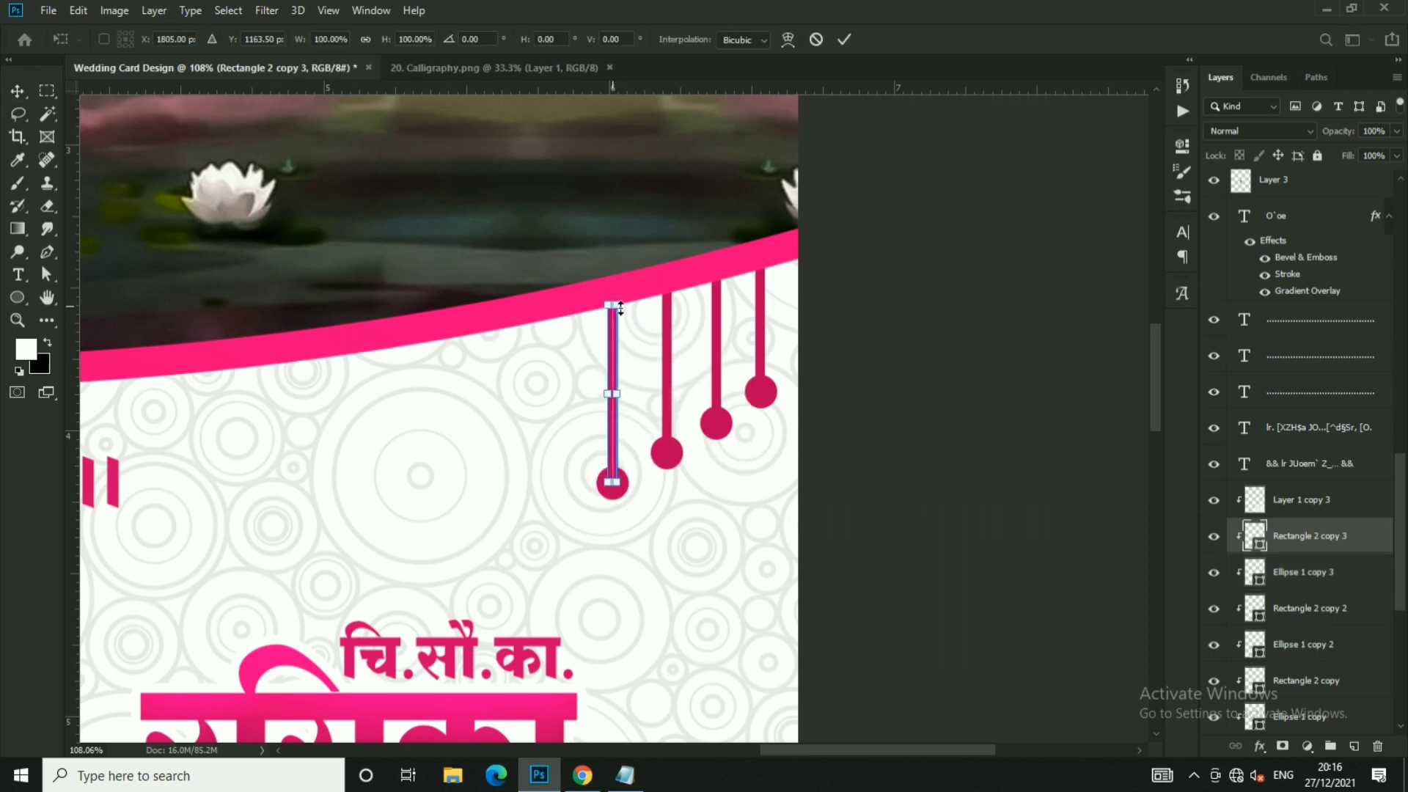
pyautogui.press('Return')
# - Zoom out to the whole card and select the leftmost stick and ball
pyautogui.click(932, 373)
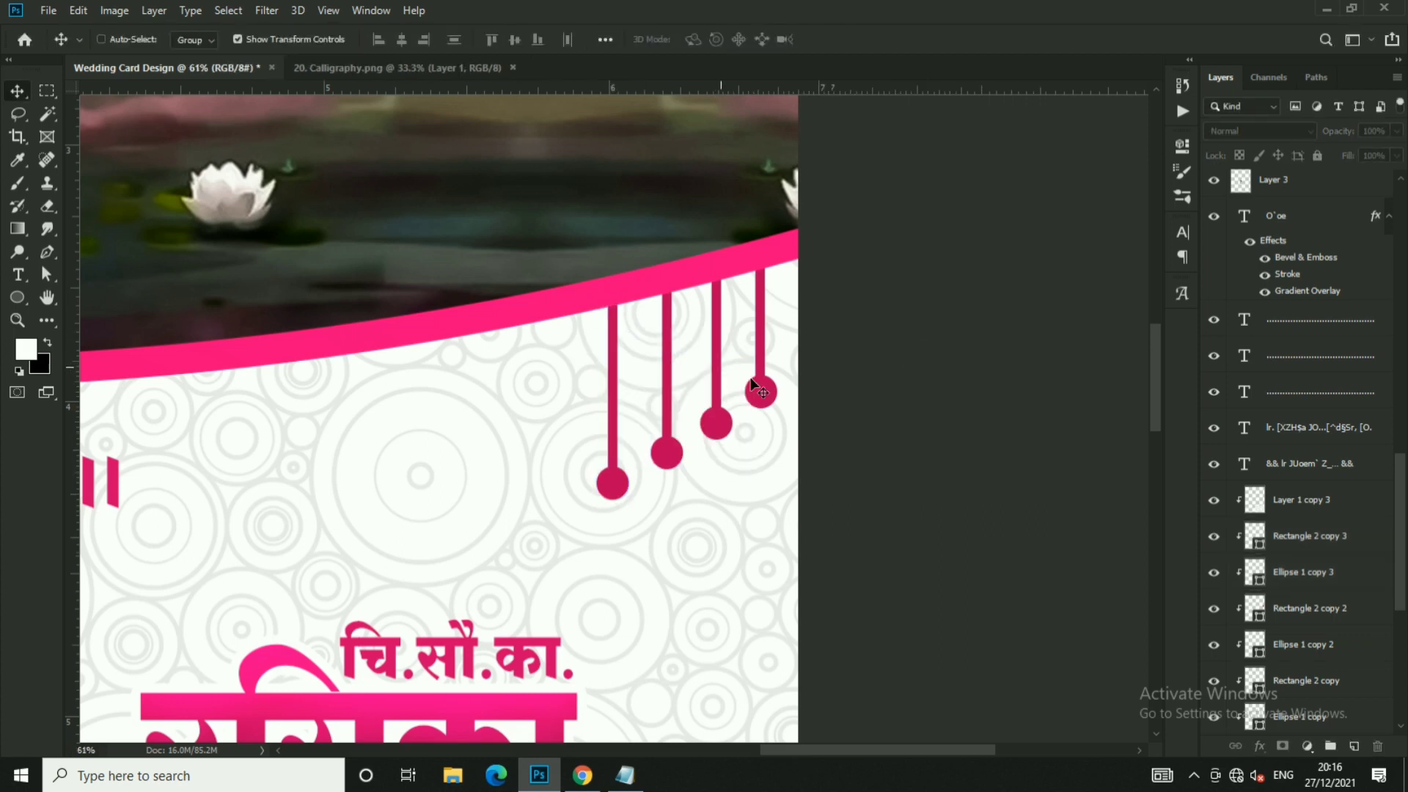
pyautogui.hotkey('ctrl', '0')
pyautogui.scroll(5, 777, 378)
pyautogui.scroll(5, 745, 372)
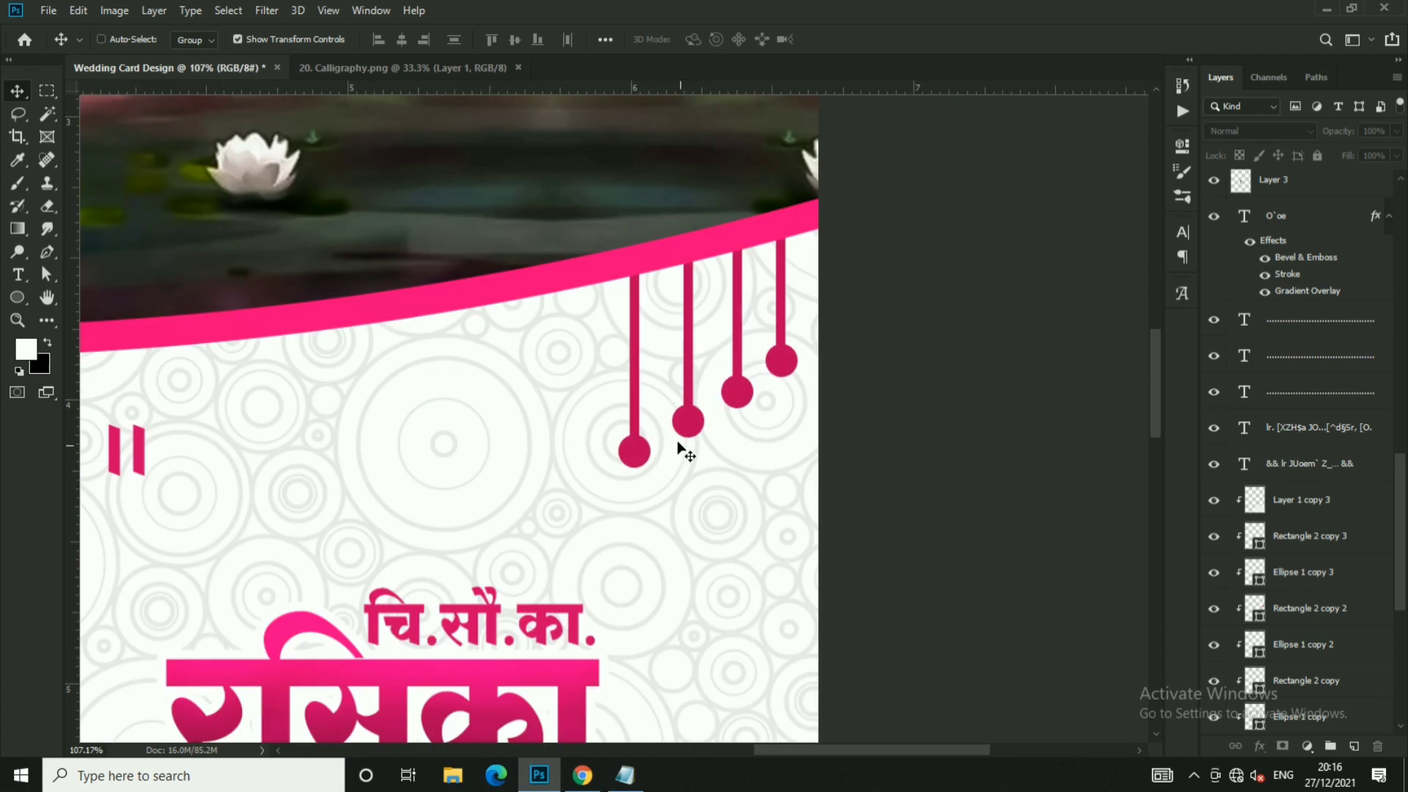
pyautogui.scroll(2, 679, 444)
pyautogui.scroll(2, 696, 465)
pyautogui.keyDown('ctrl'); pyautogui.click(616, 449); pyautogui.keyUp('ctrl')
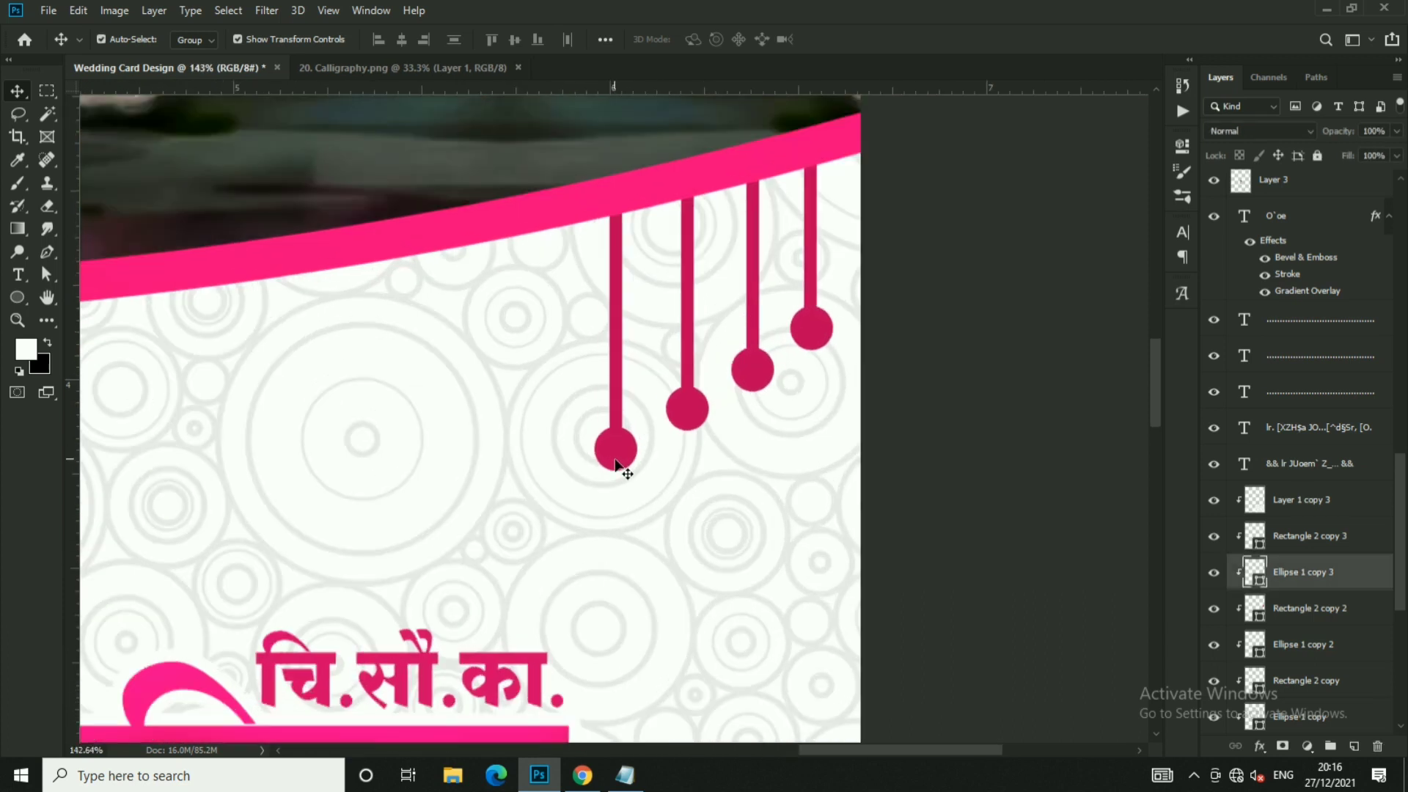
pyautogui.keyDown('shift'); pyautogui.click(622, 328); pyautogui.keyUp('shift')
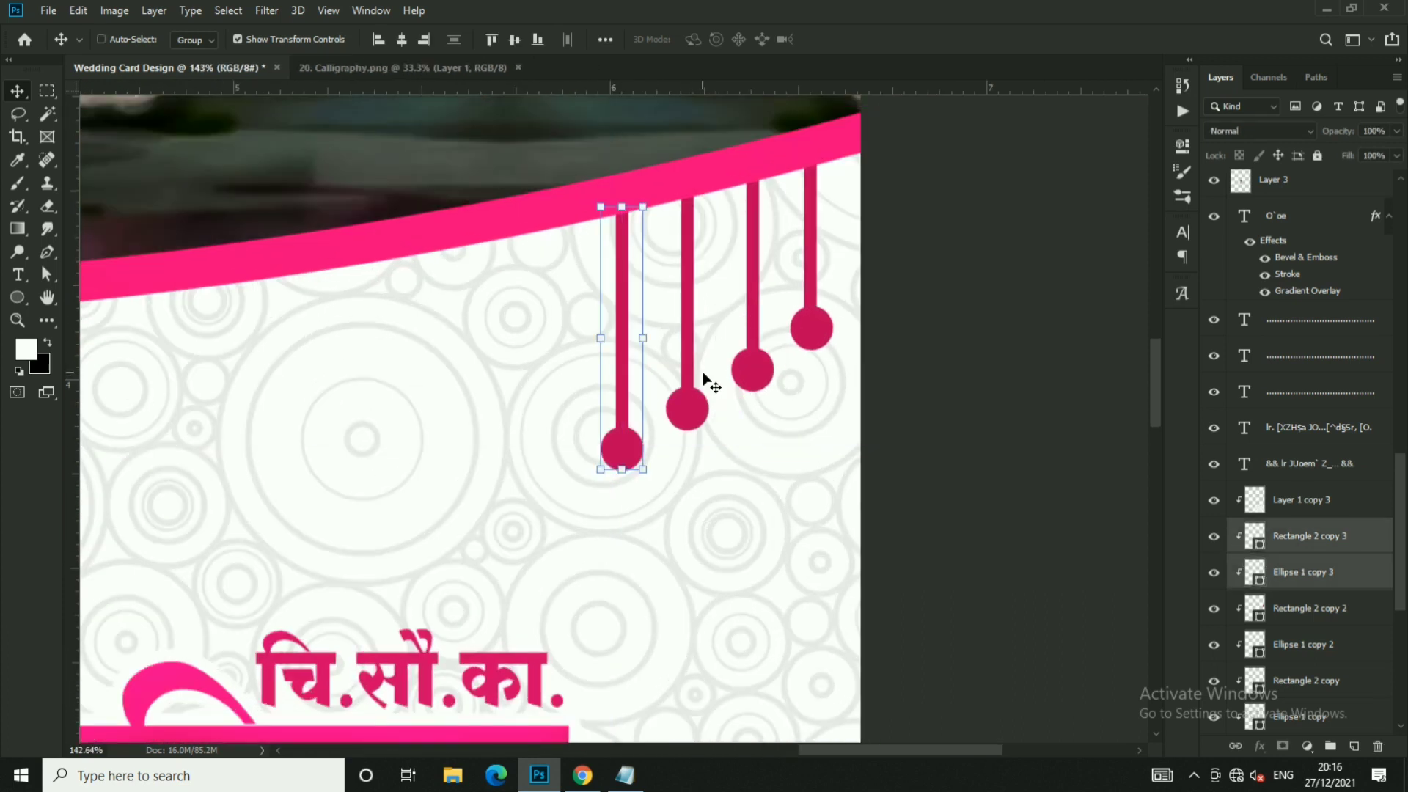
# - Nudge the leftmost and second ornaments right and down with the arrow keys
pyautogui.press('Right')
pyautogui.press('Right')
pyautogui.press('Right')
pyautogui.keyDown('ctrl'); pyautogui.keyDown('shift'); pyautogui.click(689, 418); pyautogui.keyUp('shift'); pyautogui.keyUp('ctrl')
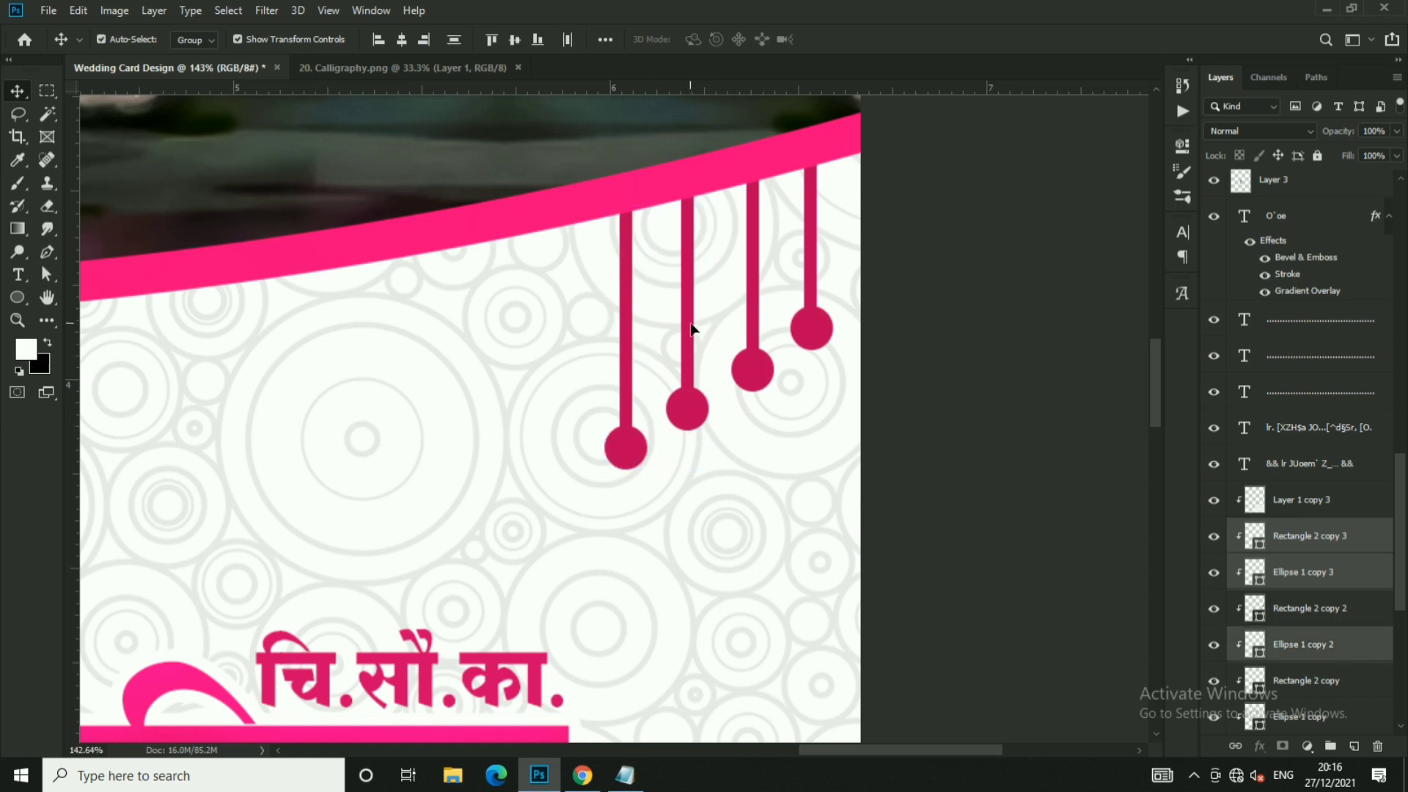
pyautogui.keyDown('ctrl'); pyautogui.keyDown('shift'); pyautogui.click(689, 323); pyautogui.keyUp('shift'); pyautogui.keyUp('ctrl')
pyautogui.press('Right')
pyautogui.press('Right')
pyautogui.press('Right')
pyautogui.press('Down')
pyautogui.press('Down')
pyautogui.press('Down')
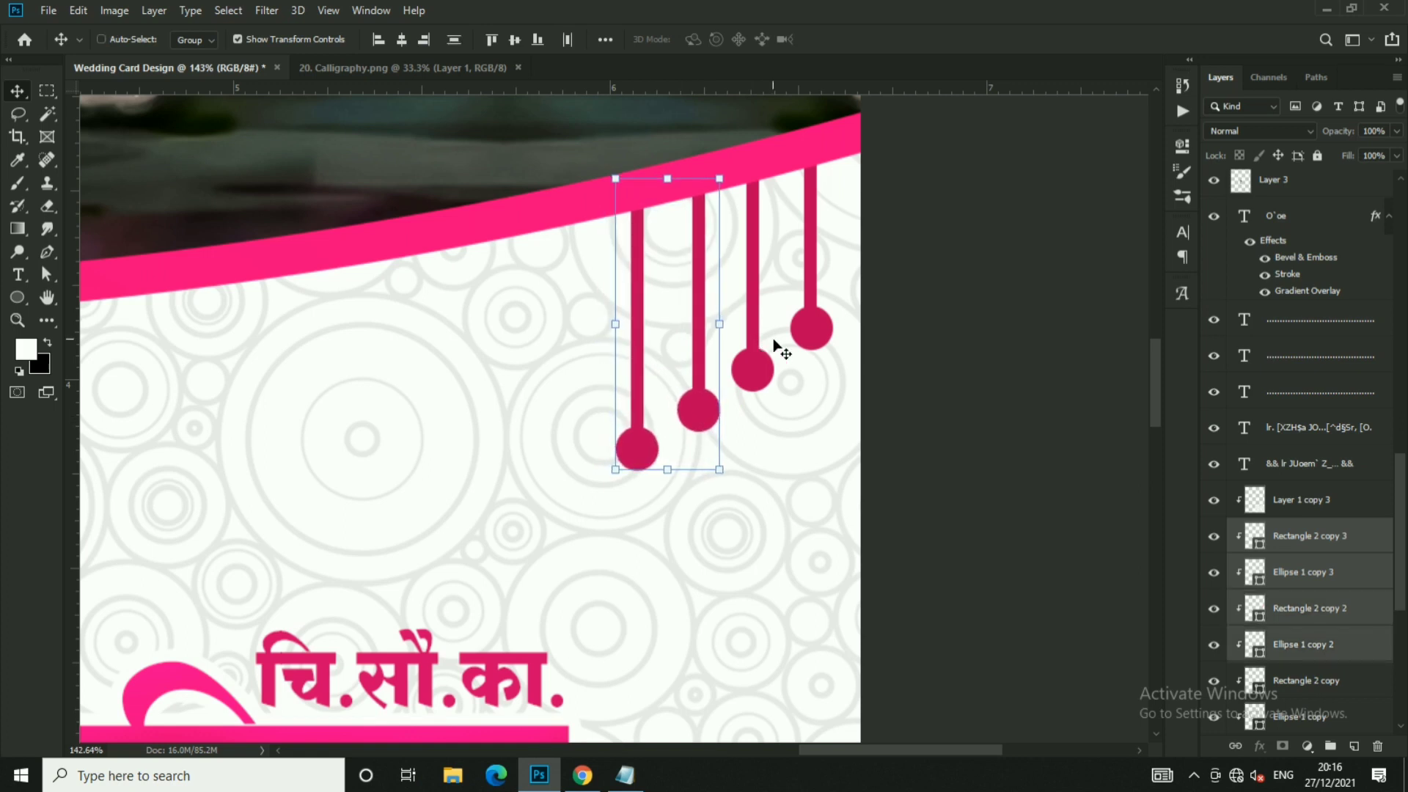
# - Select three sticks with Auto-Select off and nudge them right and left to even the spacing
pyautogui.keyDown('ctrl'); pyautogui.keyDown('shift'); pyautogui.click(754, 337); pyautogui.keyUp('shift'); pyautogui.keyUp('ctrl')
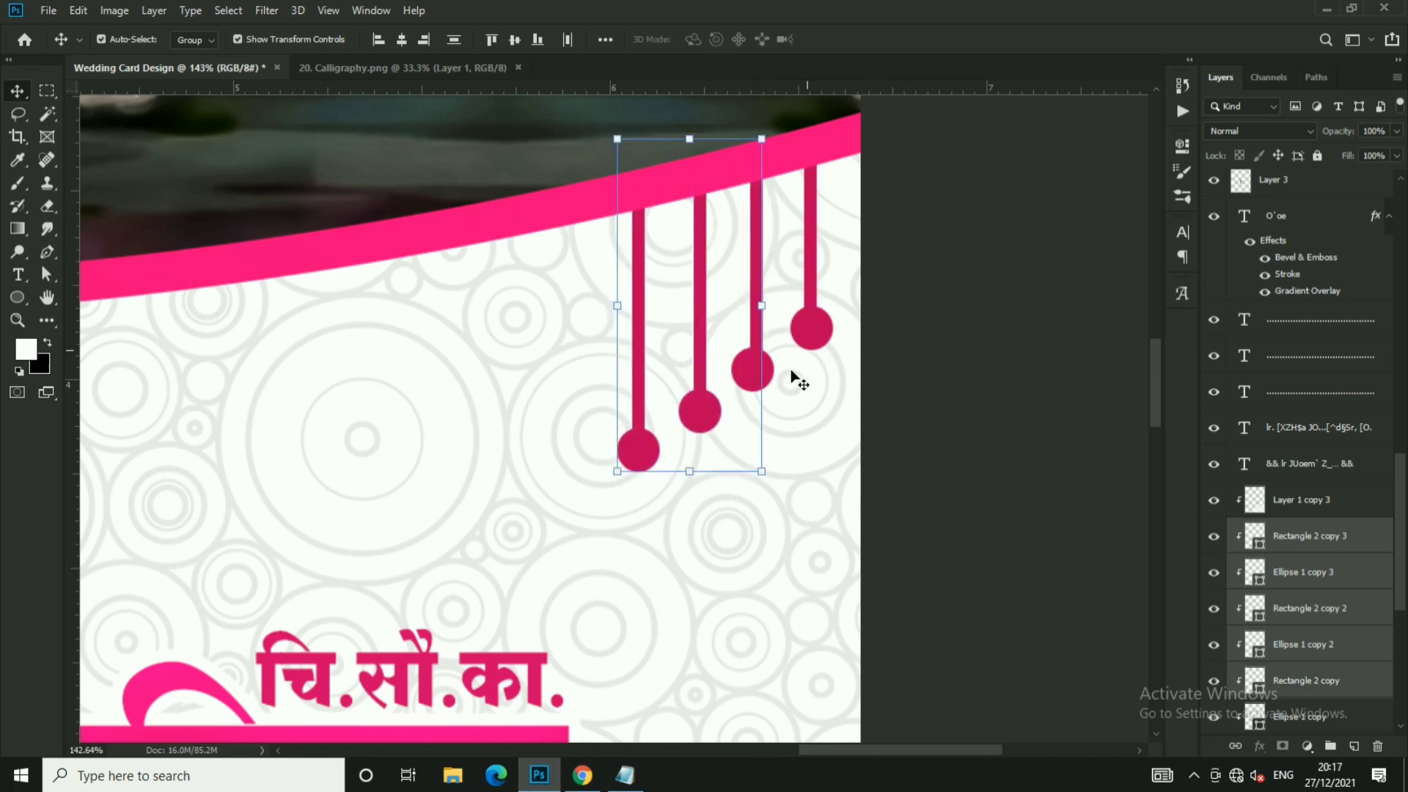
pyautogui.press('ctrl')
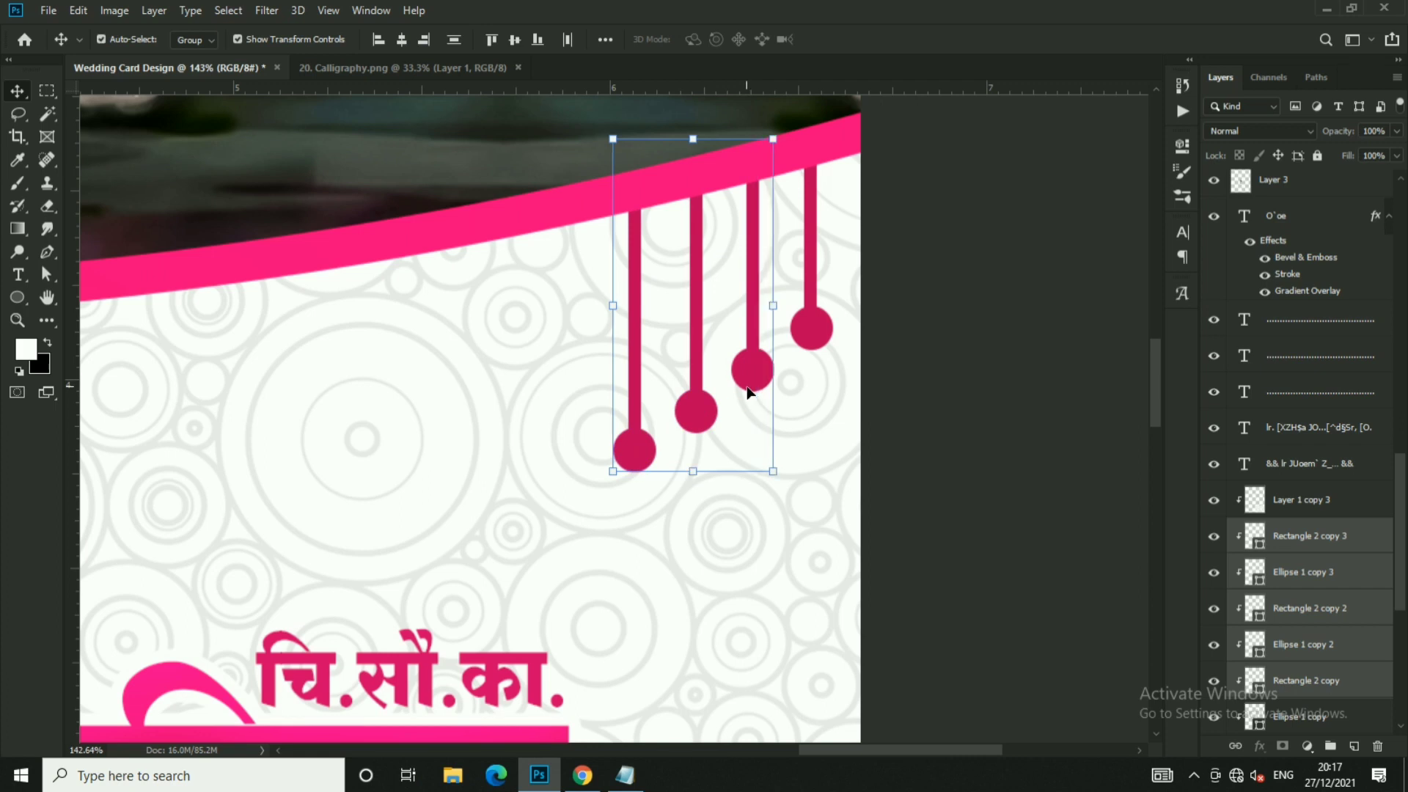
pyautogui.press('ctrl')
pyautogui.press('Right')
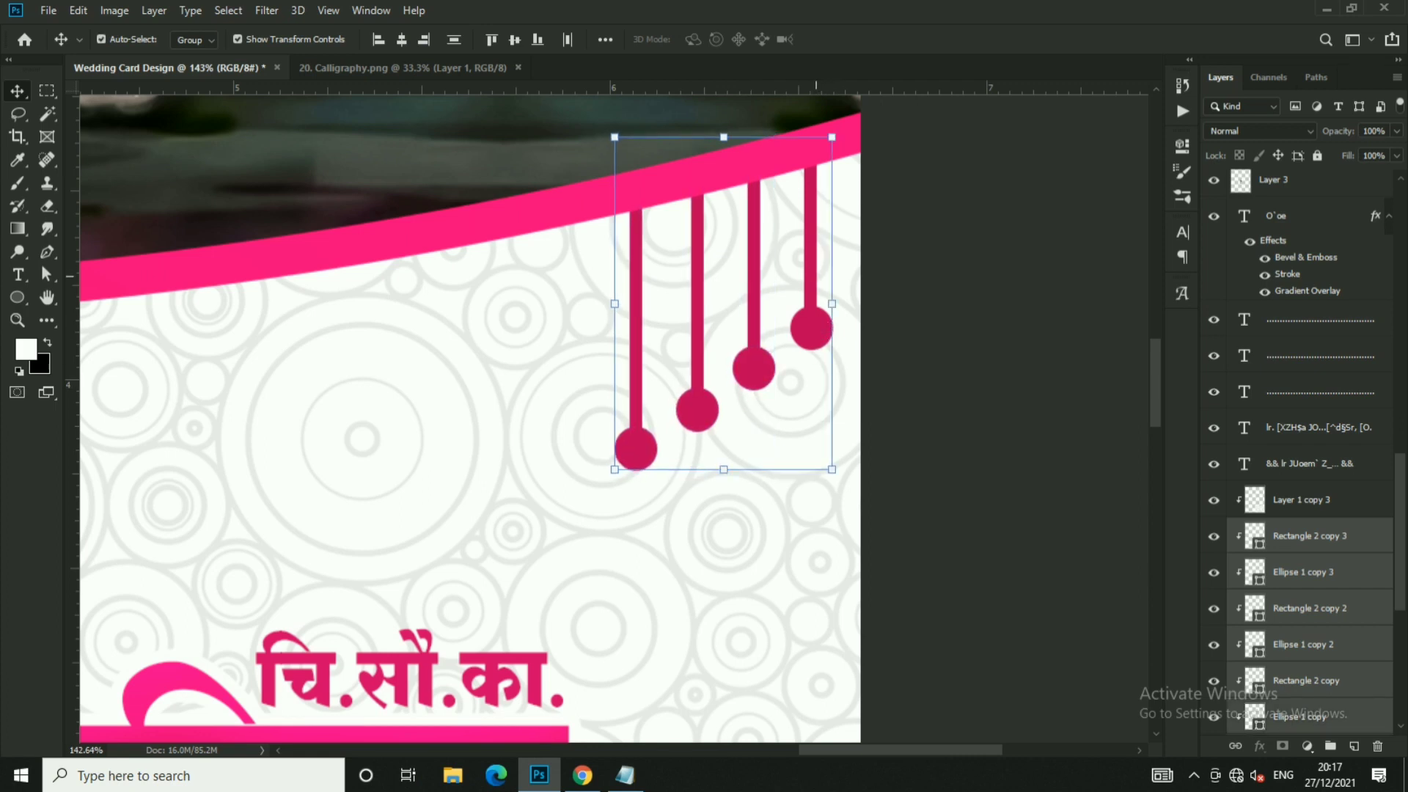
pyautogui.keyDown('ctrl'); pyautogui.keyDown('shift'); pyautogui.click(812, 330); pyautogui.keyUp('shift'); pyautogui.keyUp('ctrl')
pyautogui.press('Right')
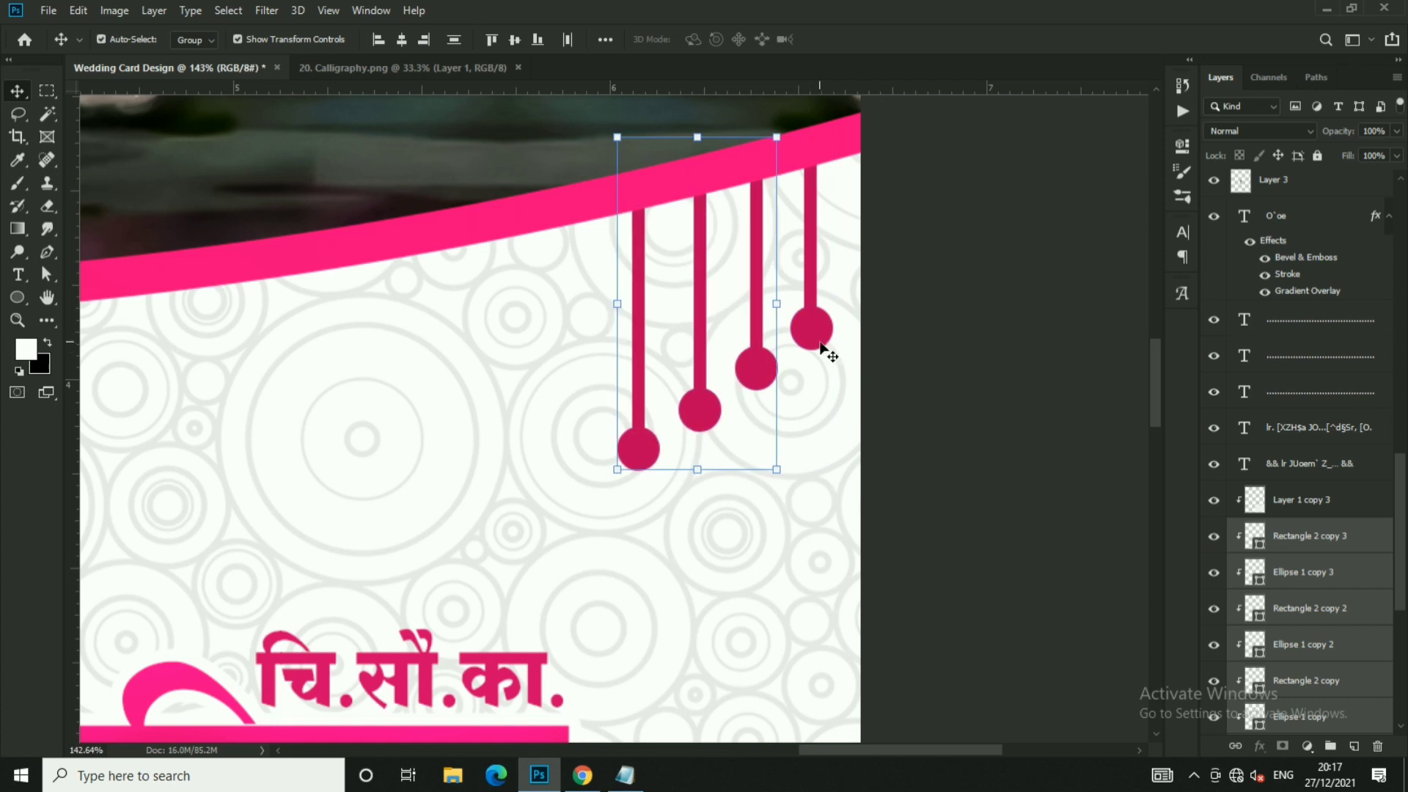
pyautogui.press('Left')
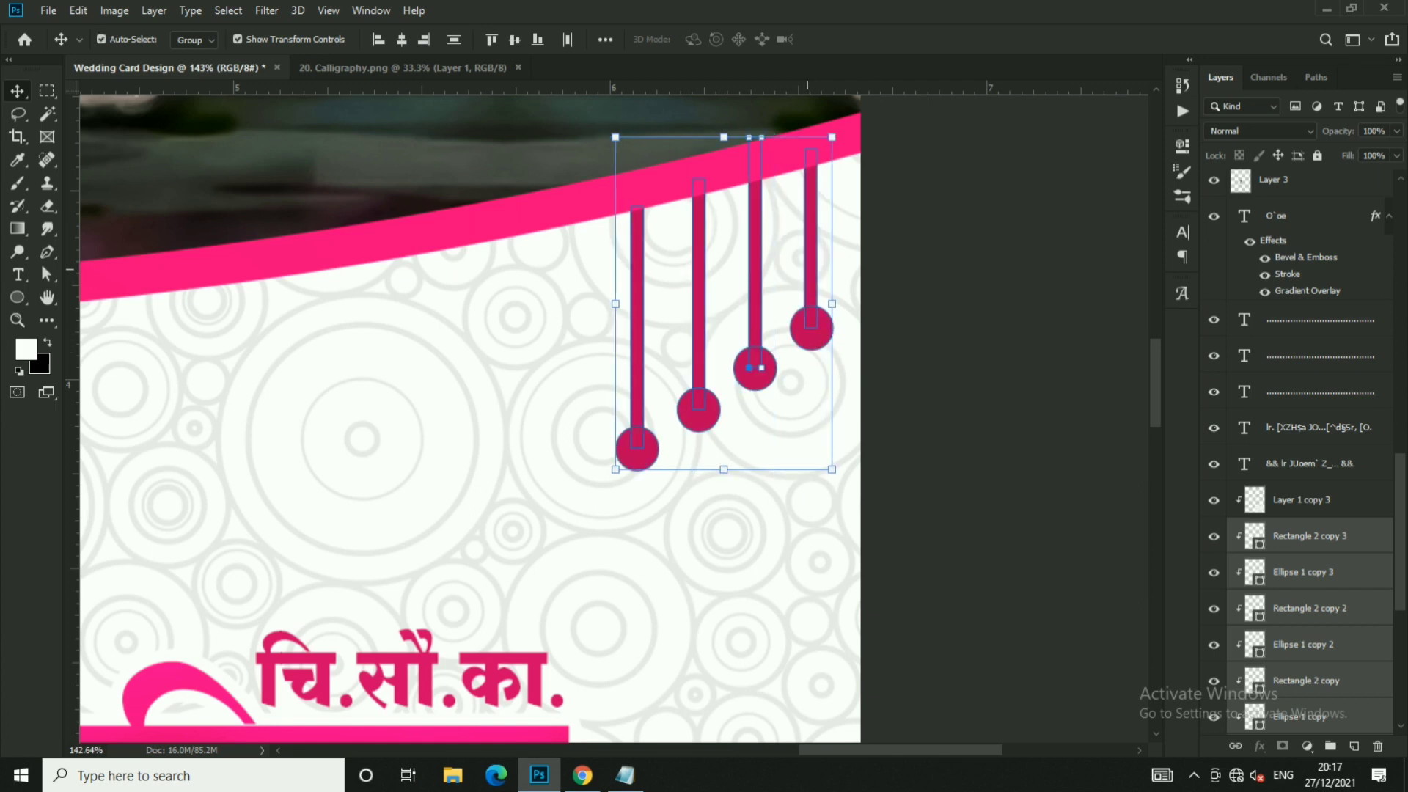
pyautogui.scroll(-3, 702, 375)
pyautogui.click(710, 383)
# - Copy the leftmost stick and ball further left as a fifth ornament and adjust it
pyautogui.scroll(2, 710, 383)
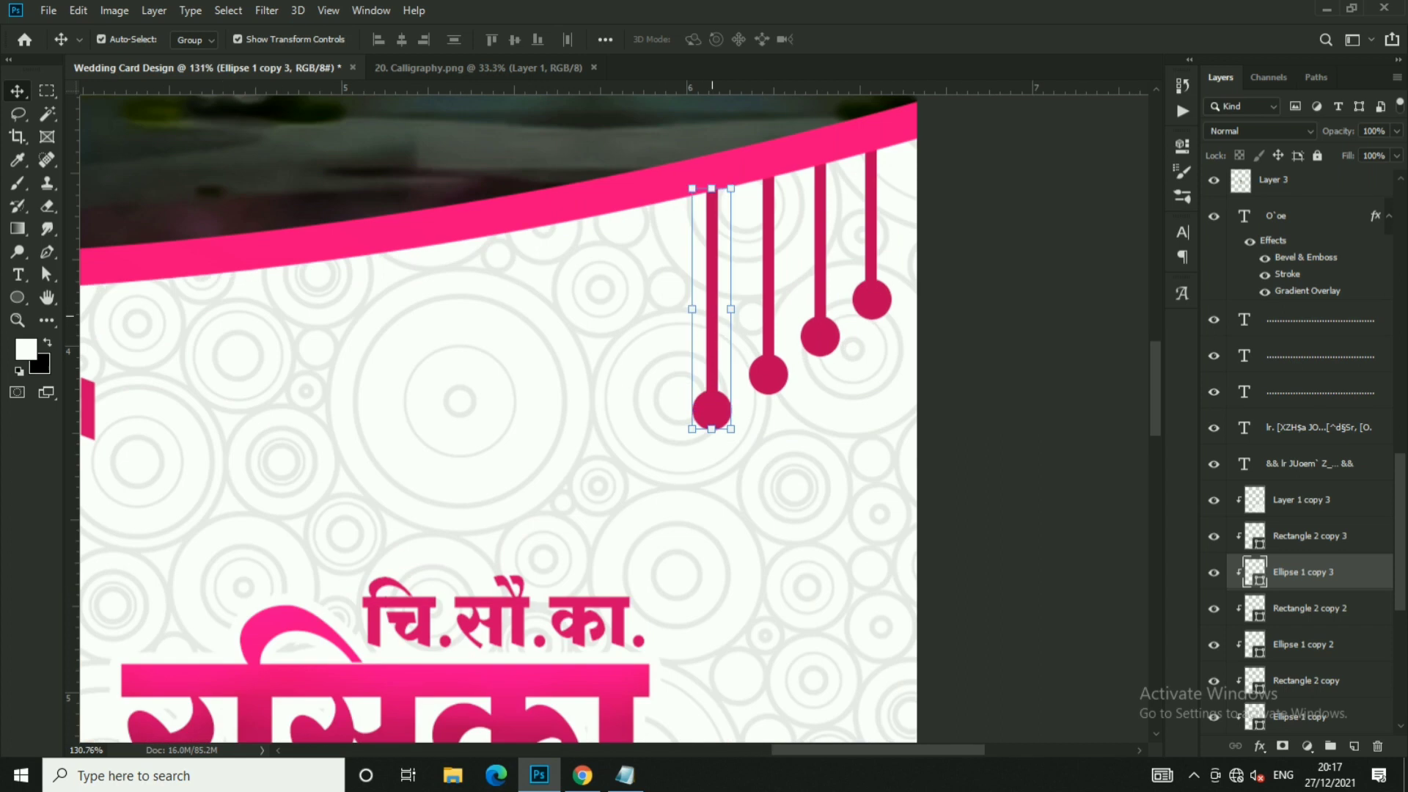
pyautogui.moveTo(785, 309); pyautogui.dragTo(717, 341)
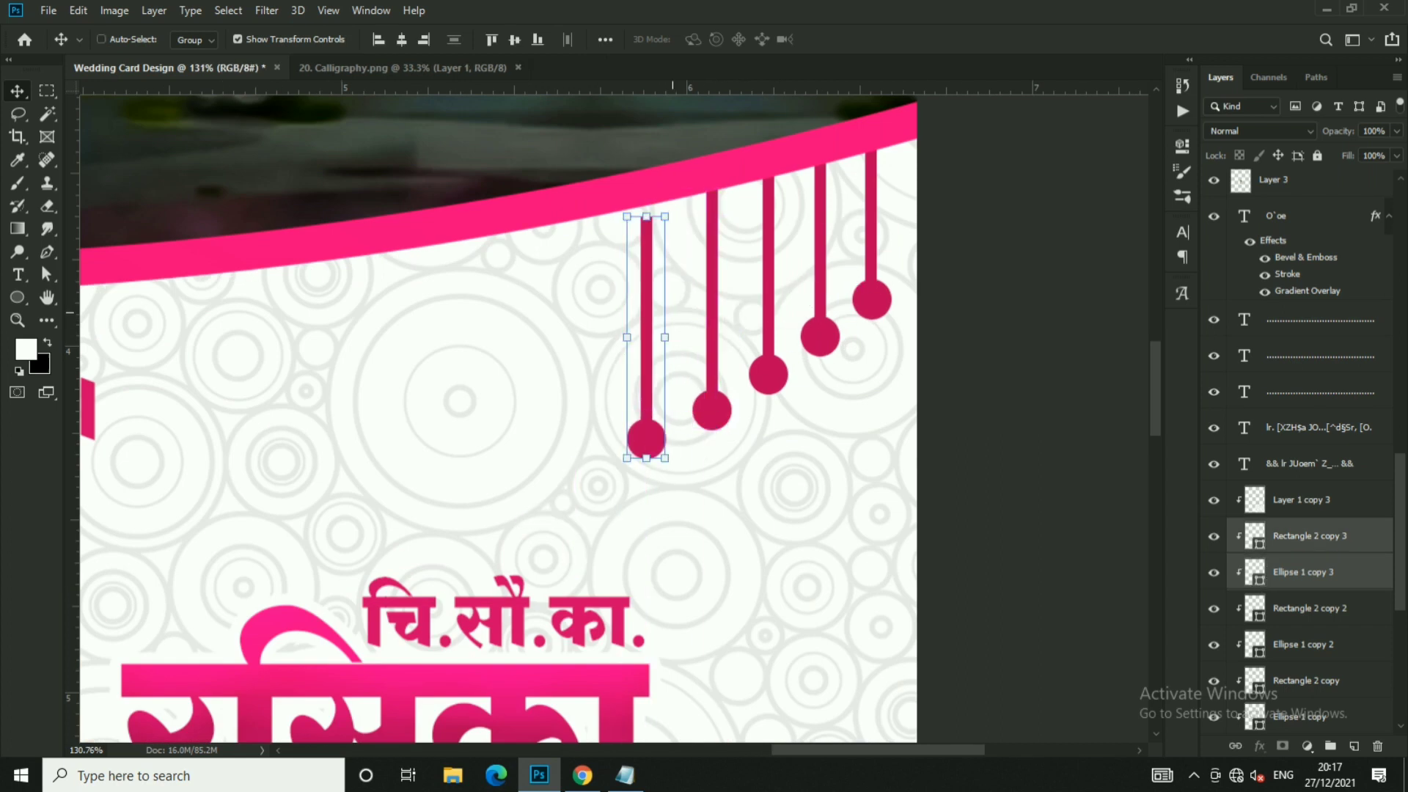
pyautogui.moveTo(651, 297); pyautogui.dragTo(657, 297)
pyautogui.keyDown('ctrl'); pyautogui.click(658, 275); pyautogui.keyUp('ctrl')
pyautogui.hotkey('ctrl', 't')
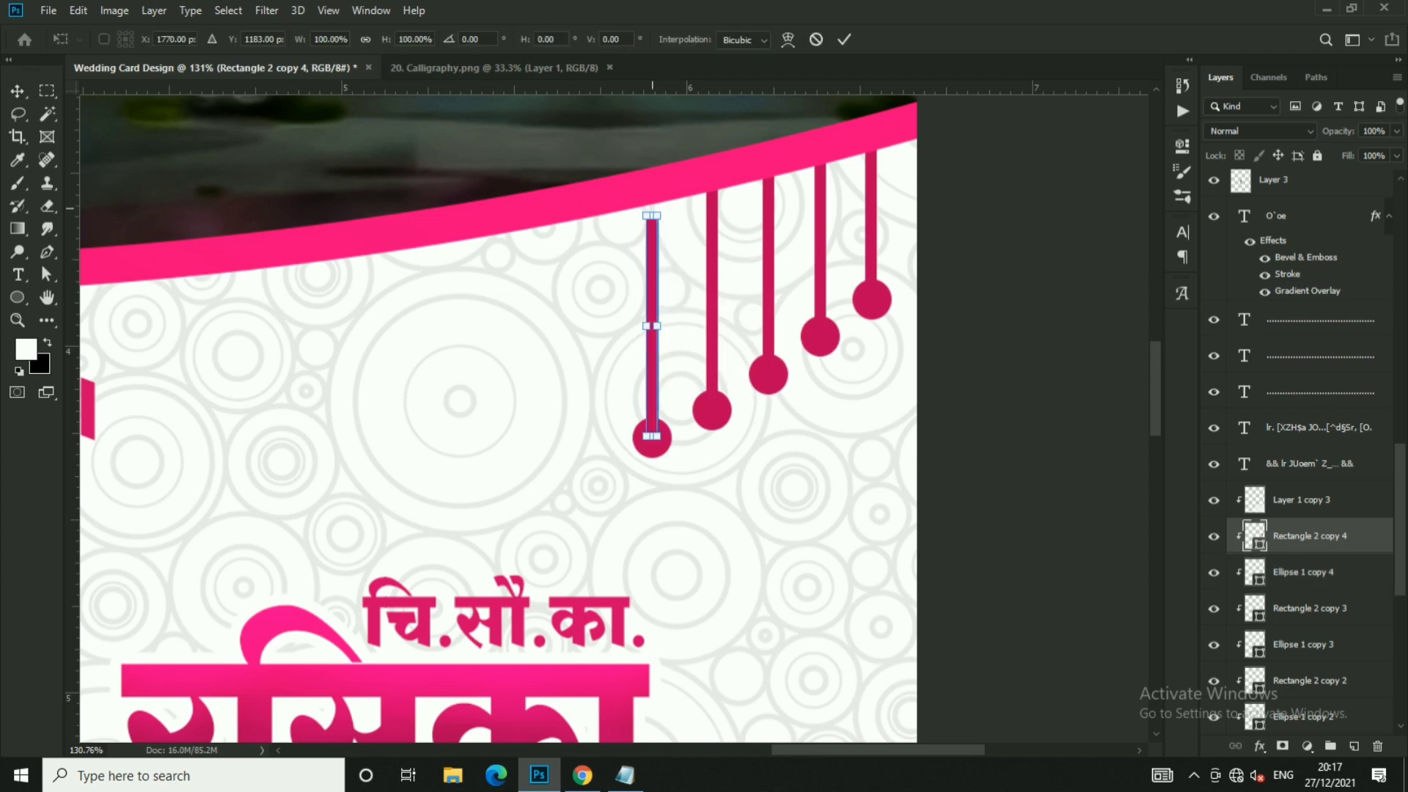
pyautogui.rightClick(670, 448)
pyautogui.keyDown('shift'); pyautogui.click(704, 455); pyautogui.keyUp('shift')
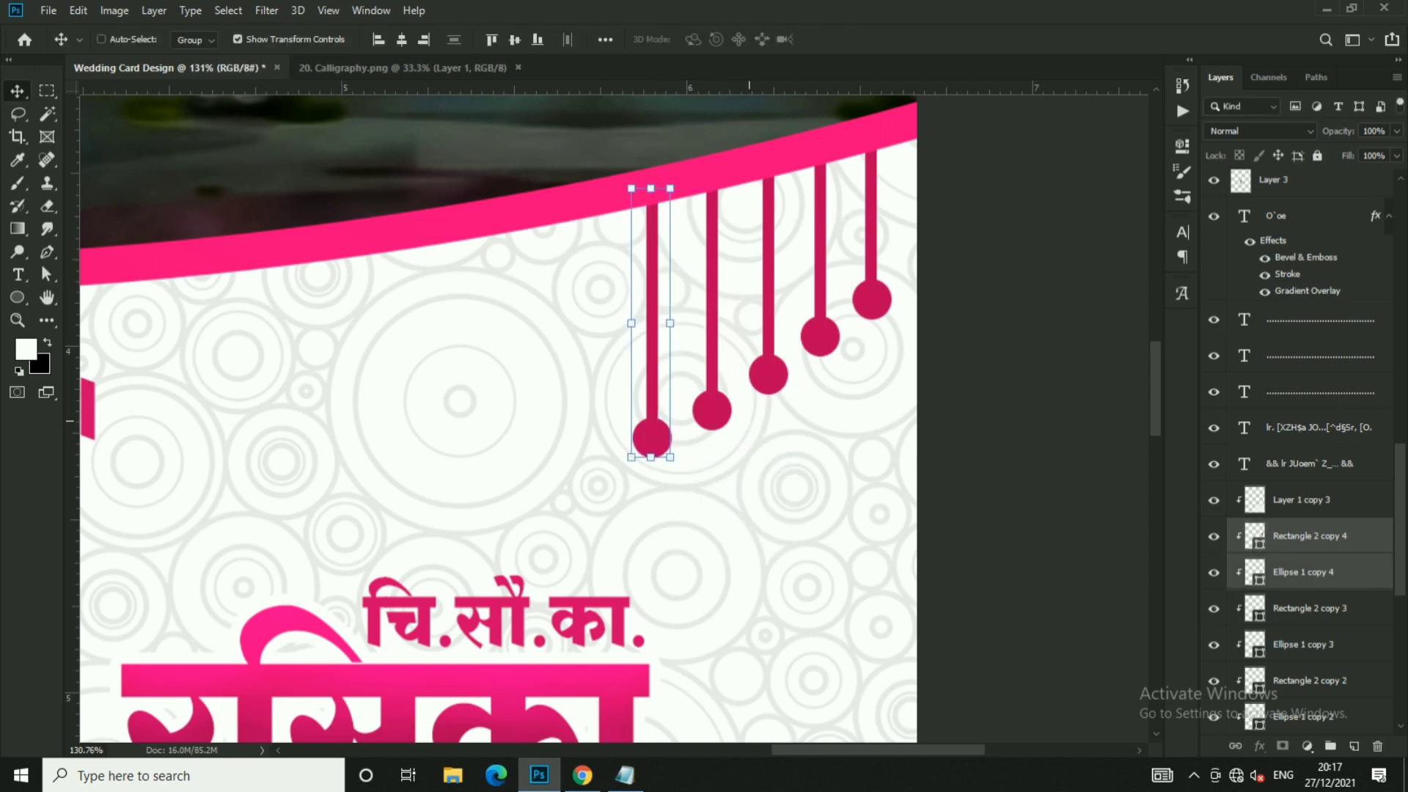
# - Select all five sticks and balls together on the canvas
pyautogui.rightClick(729, 409)
pyautogui.click(741, 411)
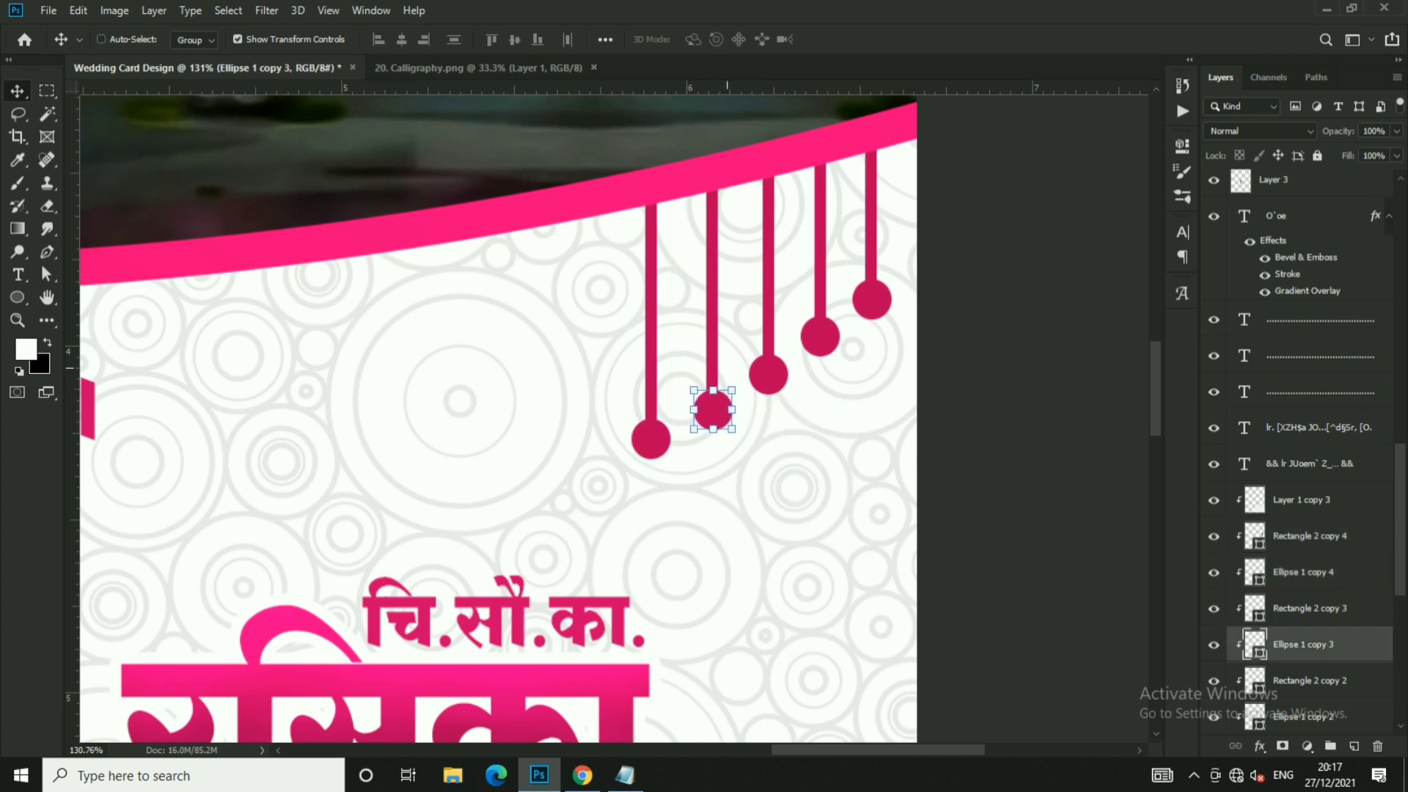
pyautogui.rightClick(723, 295)
pyautogui.keyDown('shift'); pyautogui.click(760, 345); pyautogui.keyUp('shift')
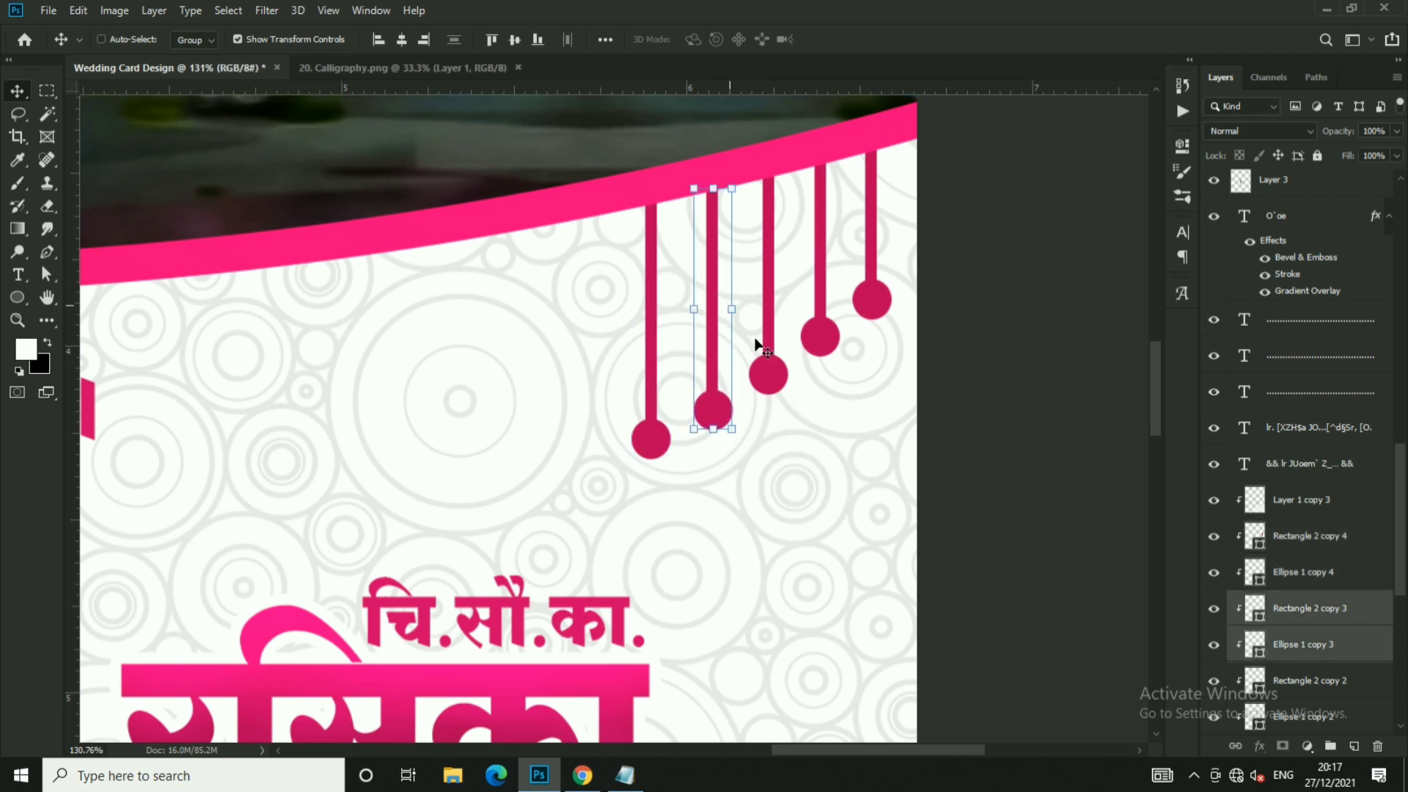
pyautogui.keyDown('ctrl'); pyautogui.keyDown('shift'); pyautogui.click(658, 420); pyautogui.keyUp('shift'); pyautogui.keyUp('ctrl')
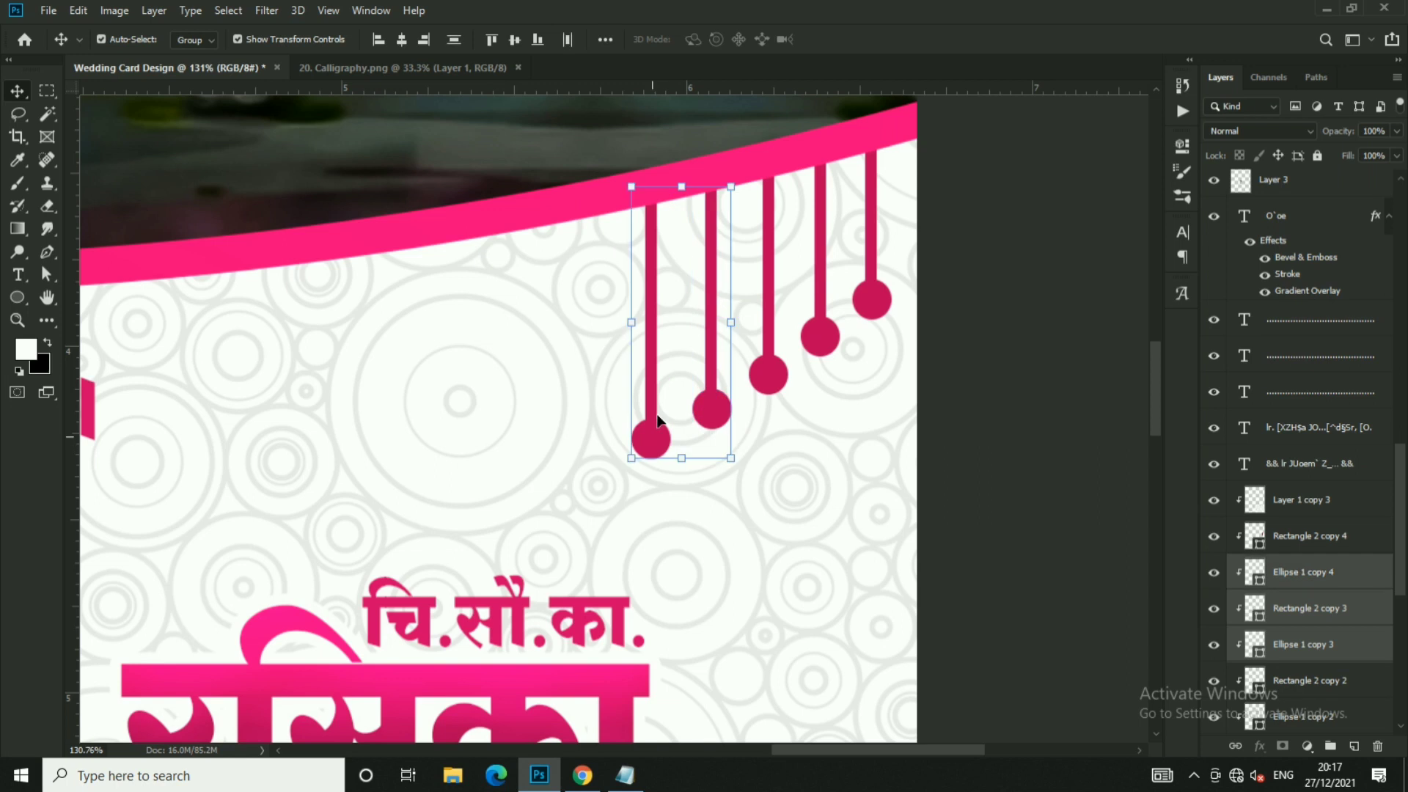
pyautogui.keyDown('ctrl'); pyautogui.keyDown('shift'); pyautogui.click(655, 365); pyautogui.keyUp('shift'); pyautogui.keyUp('ctrl')
pyautogui.keyDown('ctrl'); pyautogui.keyDown('shift'); pyautogui.click(768, 378); pyautogui.keyUp('shift'); pyautogui.keyUp('ctrl')
pyautogui.keyDown('ctrl'); pyautogui.keyDown('shift'); pyautogui.click(771, 327); pyautogui.keyUp('shift'); pyautogui.keyUp('ctrl')
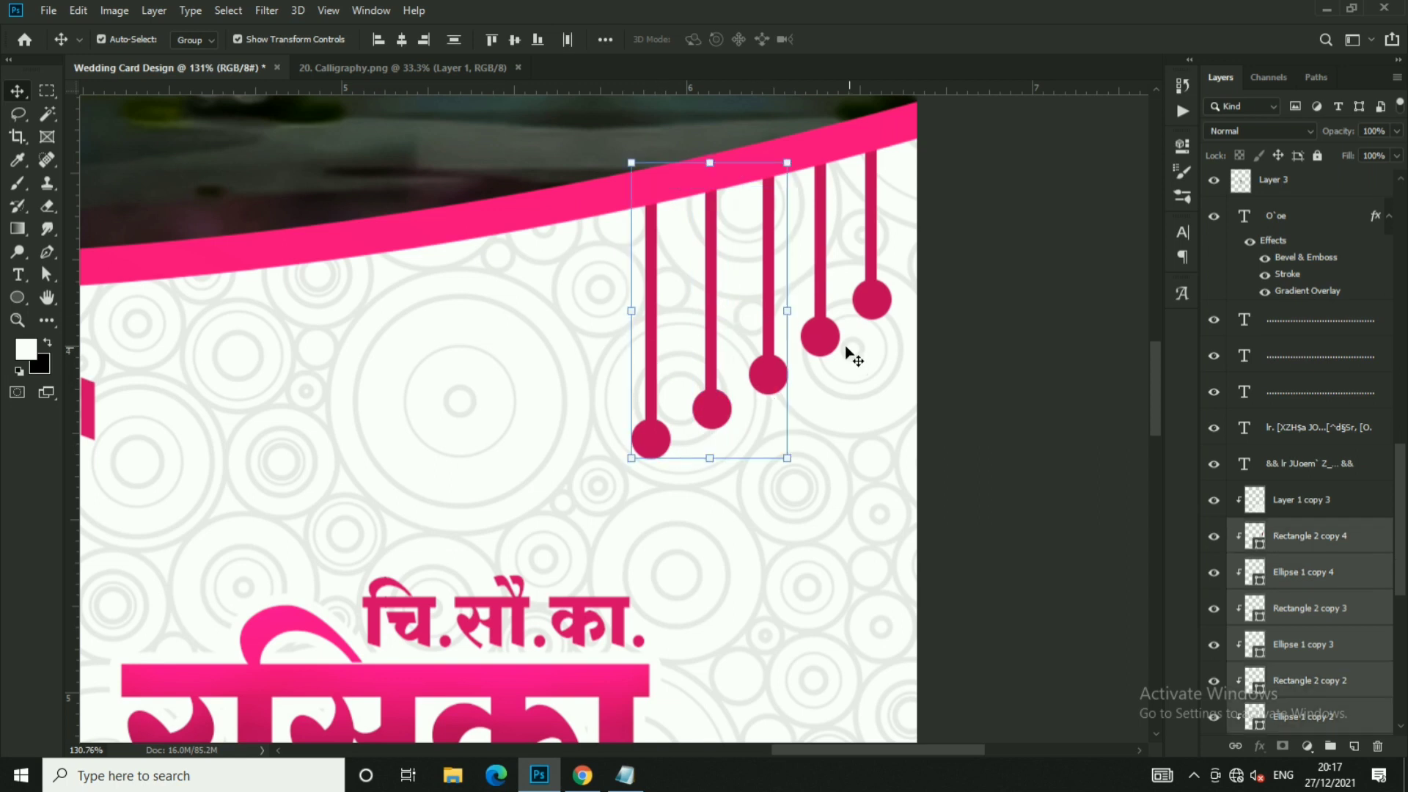
pyautogui.keyDown('ctrl'); pyautogui.keyDown('shift'); pyautogui.click(826, 301); pyautogui.keyUp('shift'); pyautogui.keyUp('ctrl')
pyautogui.keyDown('ctrl'); pyautogui.keyDown('shift'); pyautogui.click(871, 314); pyautogui.keyUp('shift'); pyautogui.keyUp('ctrl')
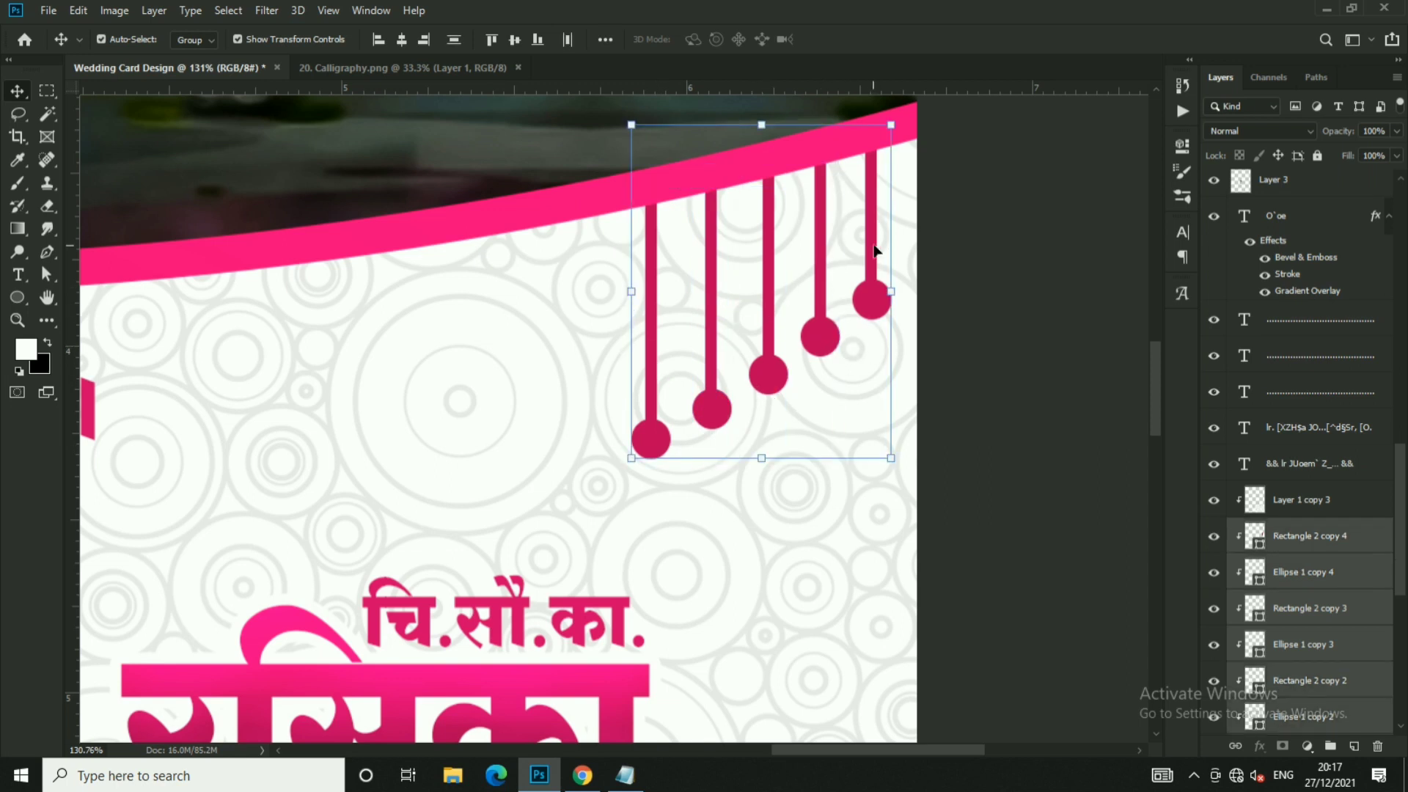
pyautogui.scroll(-3, 903, 320)
pyautogui.scroll(-2, 903, 319)
# - Finish the transform on the five sticks and link their layers together
pyautogui.hotkey('ctrl', 't')
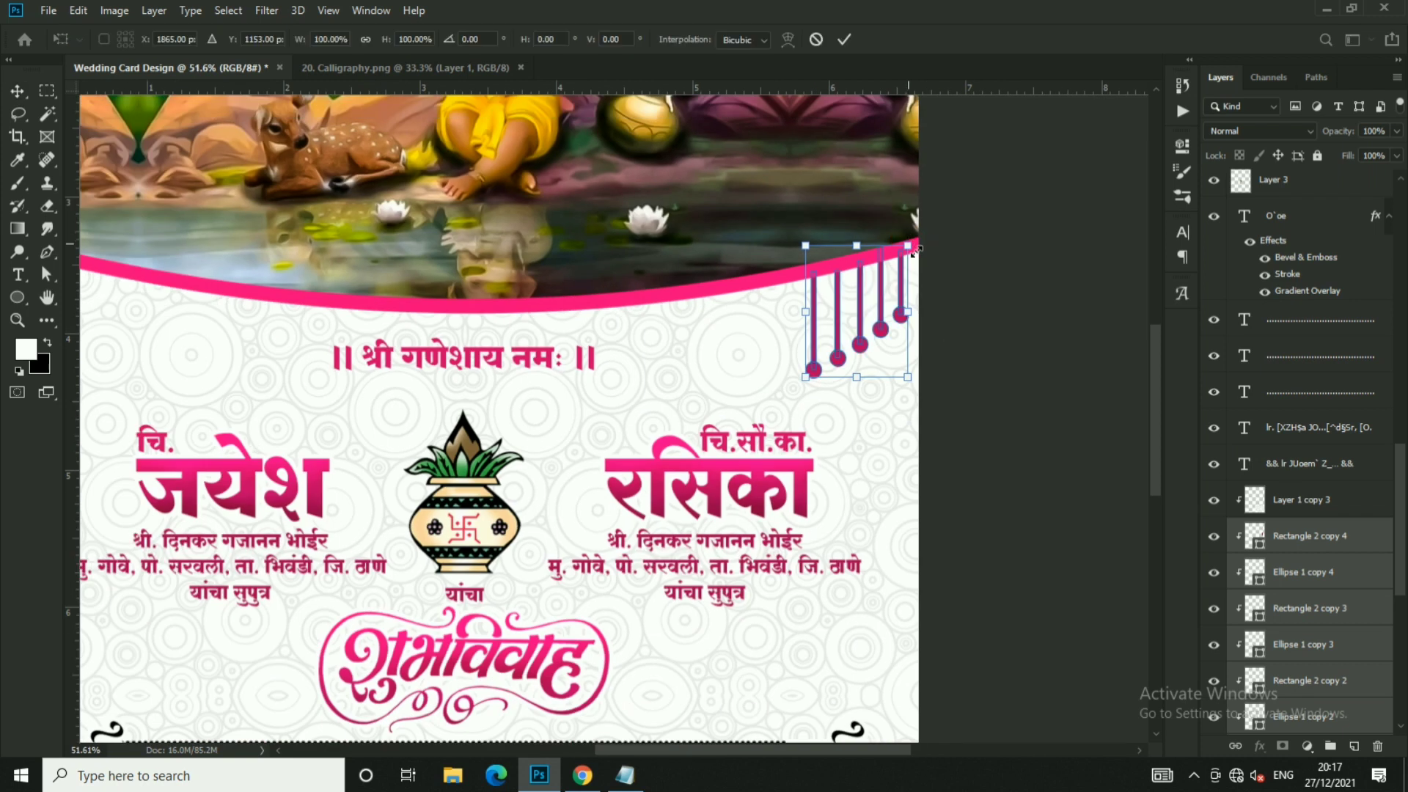
pyautogui.press('Return')
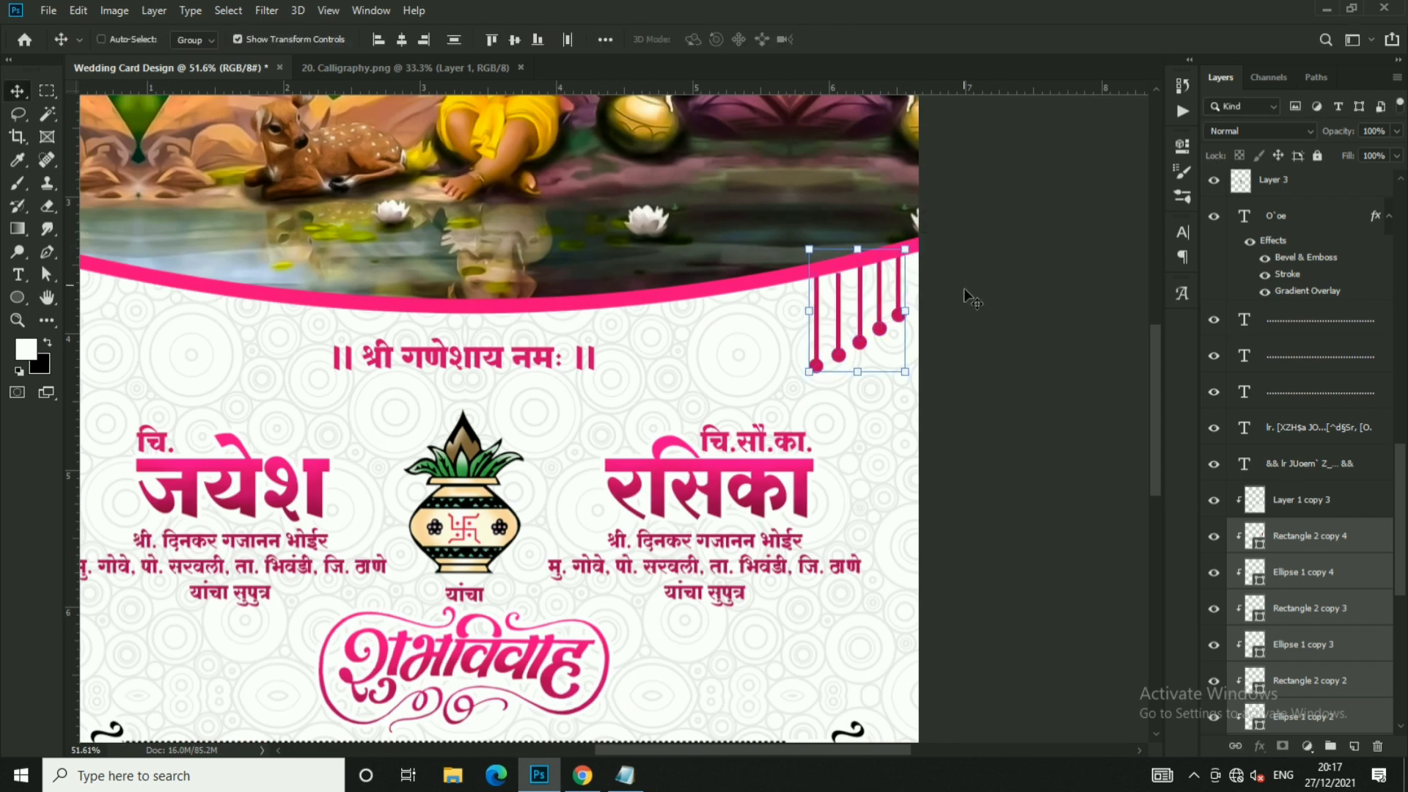
pyautogui.scroll(-2, 955, 312)
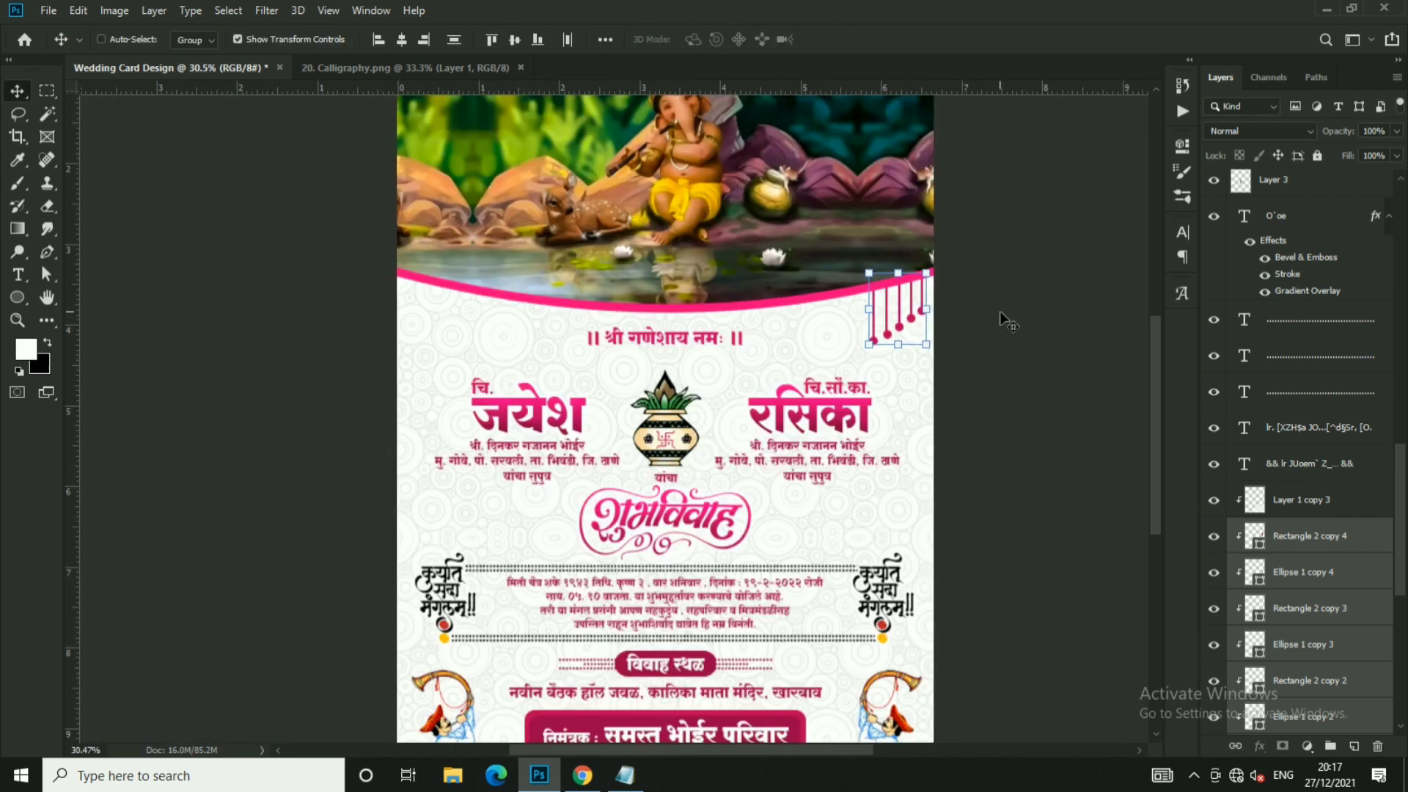
pyautogui.scroll(1, 996, 334)
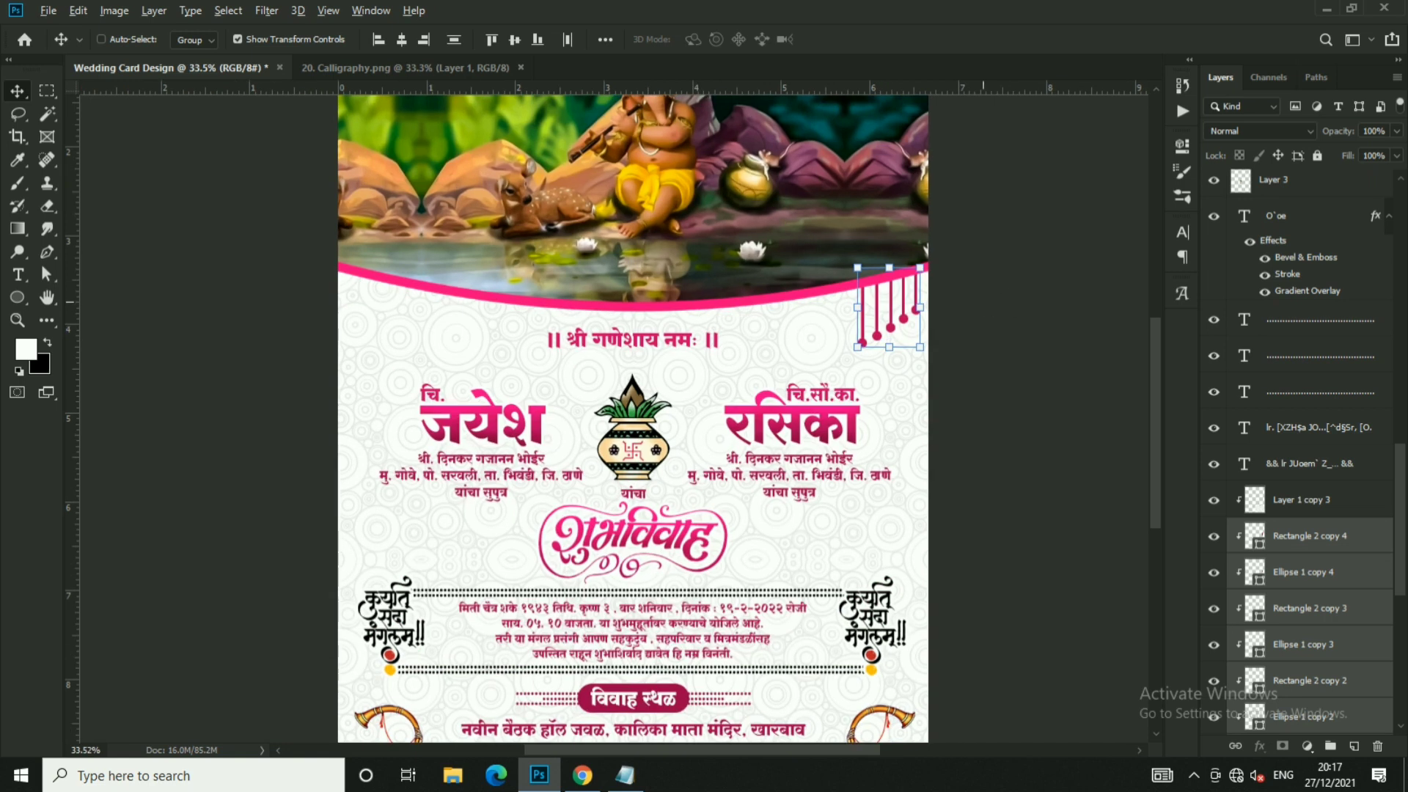
pyautogui.rightClick(905, 305)
pyautogui.click(943, 402)
# - Copy the linked sticks to the card's left, flip them horizontally, and align with the left edge
pyautogui.moveTo(981, 345)
pyautogui.mouseDown()
pyautogui.moveTo(454, 345)
pyautogui.moveTo(470, 344)
pyautogui.mouseUp()
pyautogui.hotkey('ctrl', 't')
pyautogui.rightClick(397, 301)
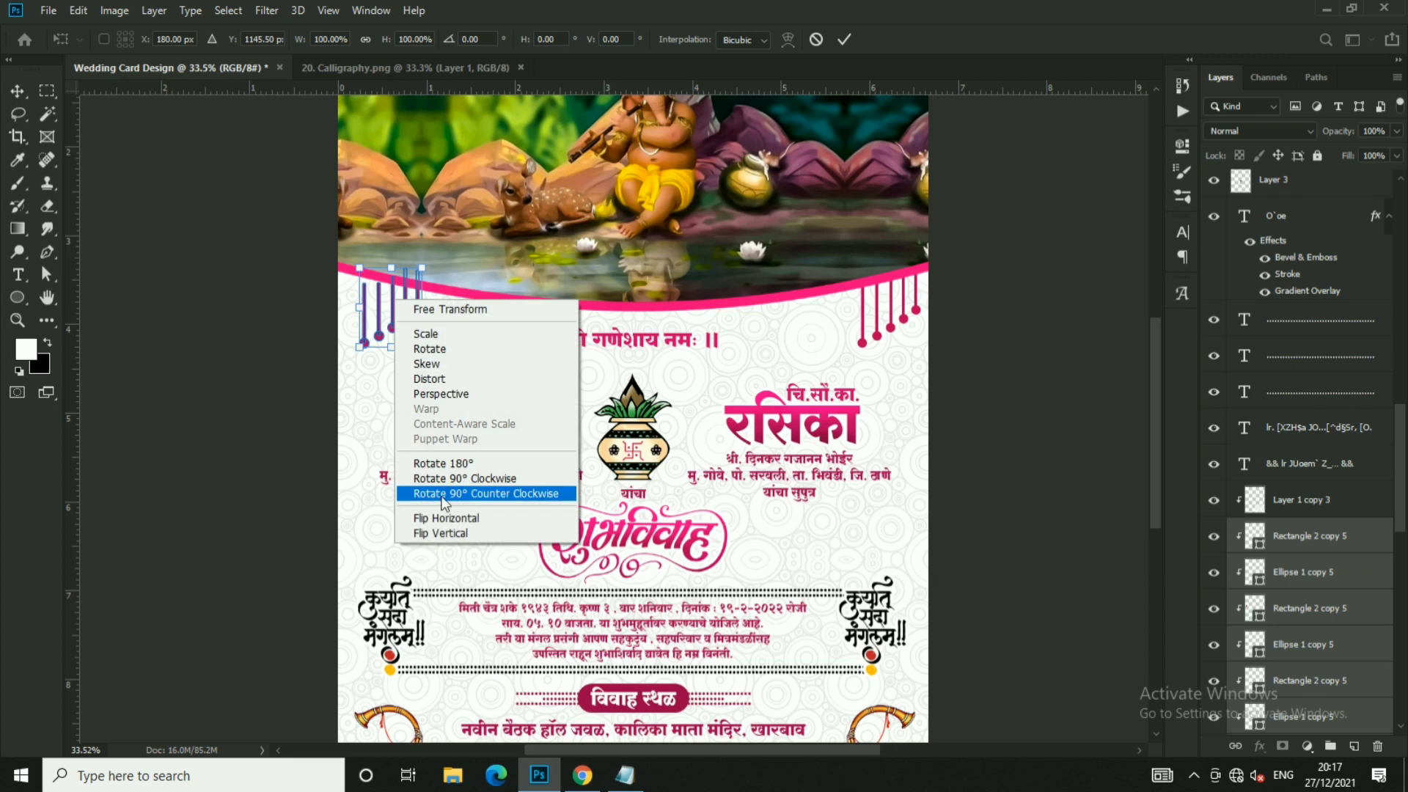
pyautogui.click(445, 517)
pyautogui.press('Return')
pyautogui.moveTo(504, 316); pyautogui.dragTo(491, 350)
pyautogui.scroll(-2, 544, 335)
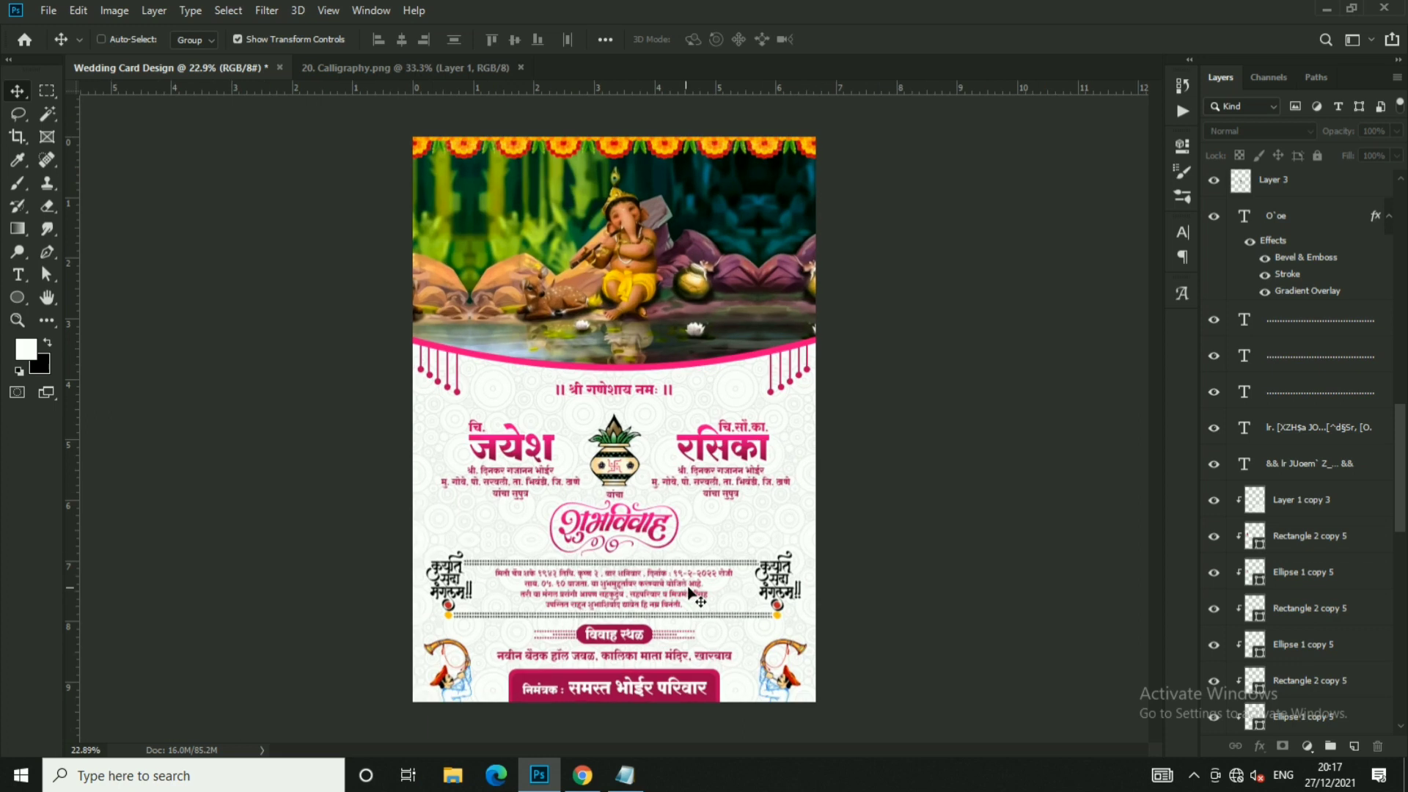
pyautogui.click(496, 187)
pyautogui.scroll(2, 514, 220)
pyautogui.scroll(3, 617, 74)
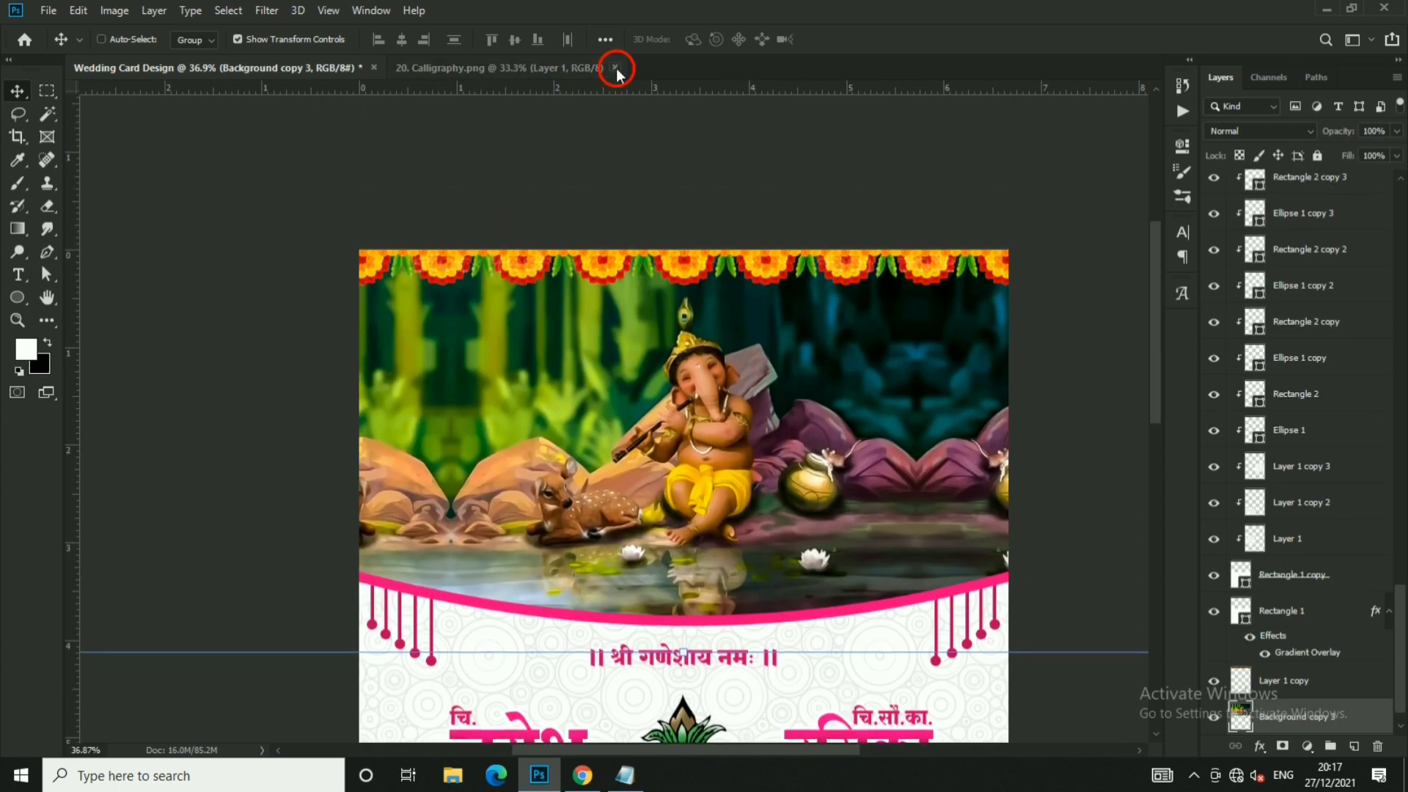
# - Close Calligraphy.png and open the 19. Nimantran.png calligraphy image
pyautogui.click(615, 68)
pyautogui.click(49, 10)
pyautogui.click(55, 46)
pyautogui.click(325, 145)
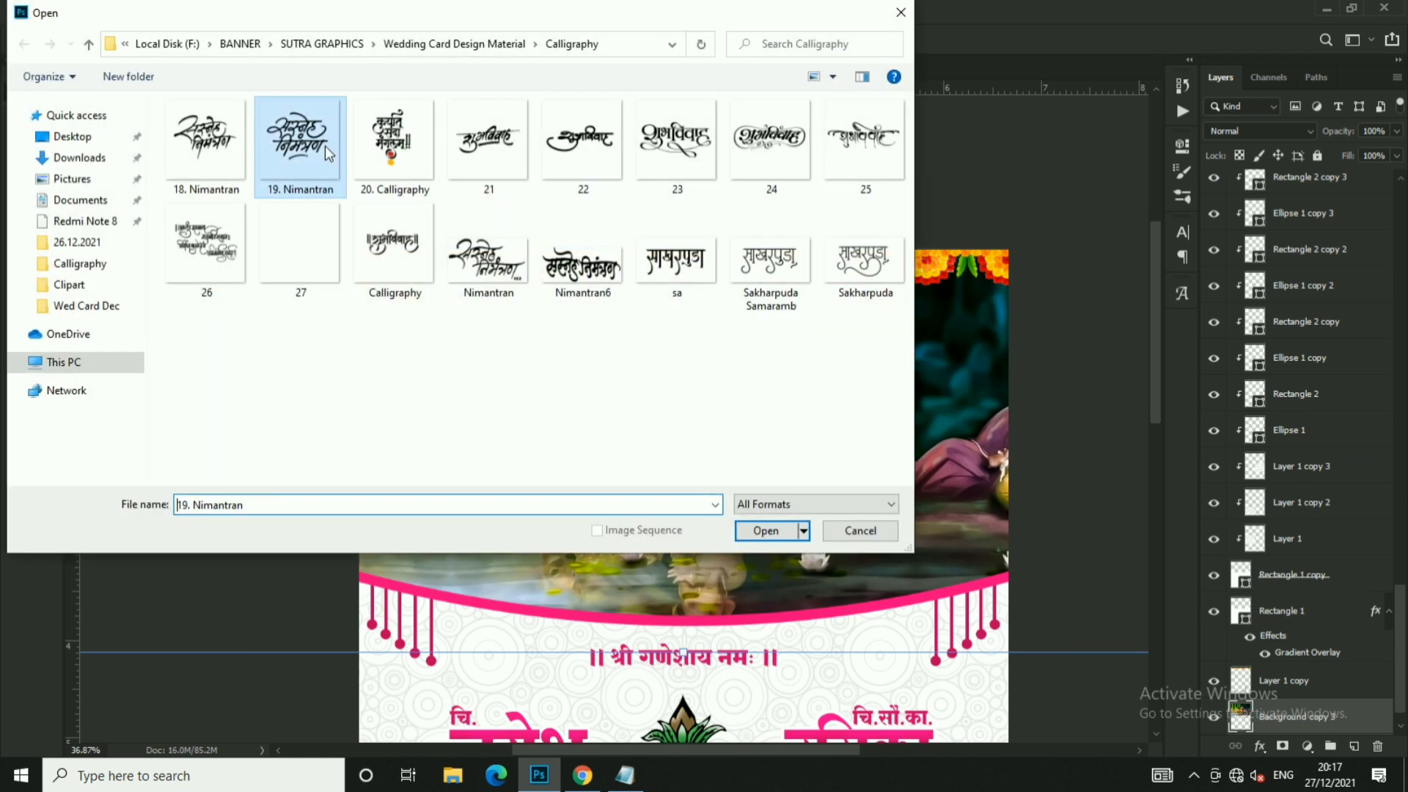
pyautogui.doubleClick(329, 148)
# - Bring the Nimantran calligraphy into the card, shrink it to about 44%, and place it over the Ganesh picture
pyautogui.moveTo(543, 293)
pyautogui.mouseDown()
pyautogui.moveTo(271, 81)
pyautogui.moveTo(778, 323)
pyautogui.mouseUp()
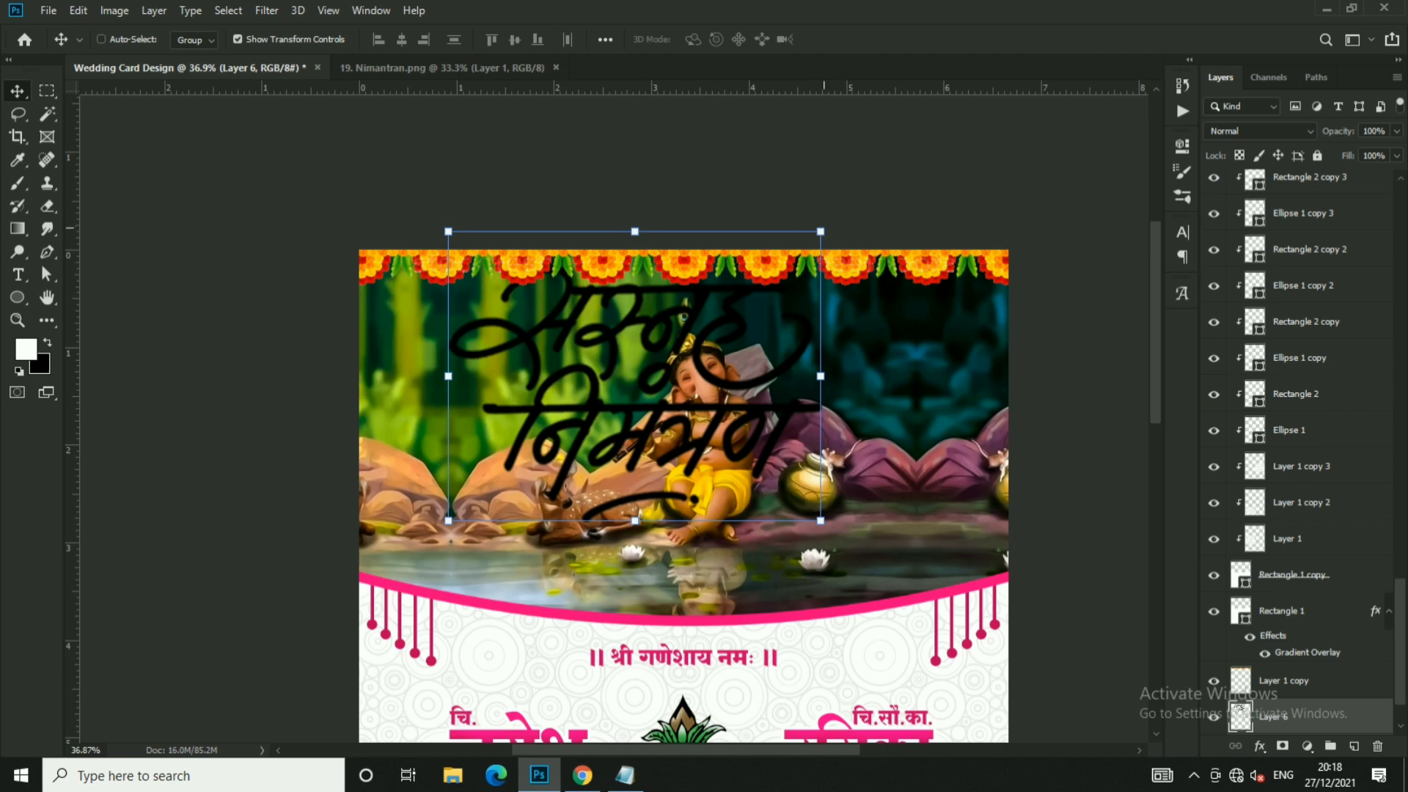
pyautogui.hotkey('ctrl', 't')
pyautogui.moveTo(821, 231)
pyautogui.mouseDown()
pyautogui.moveTo(749, 271)
pyautogui.moveTo(717, 315)
pyautogui.mouseUp()
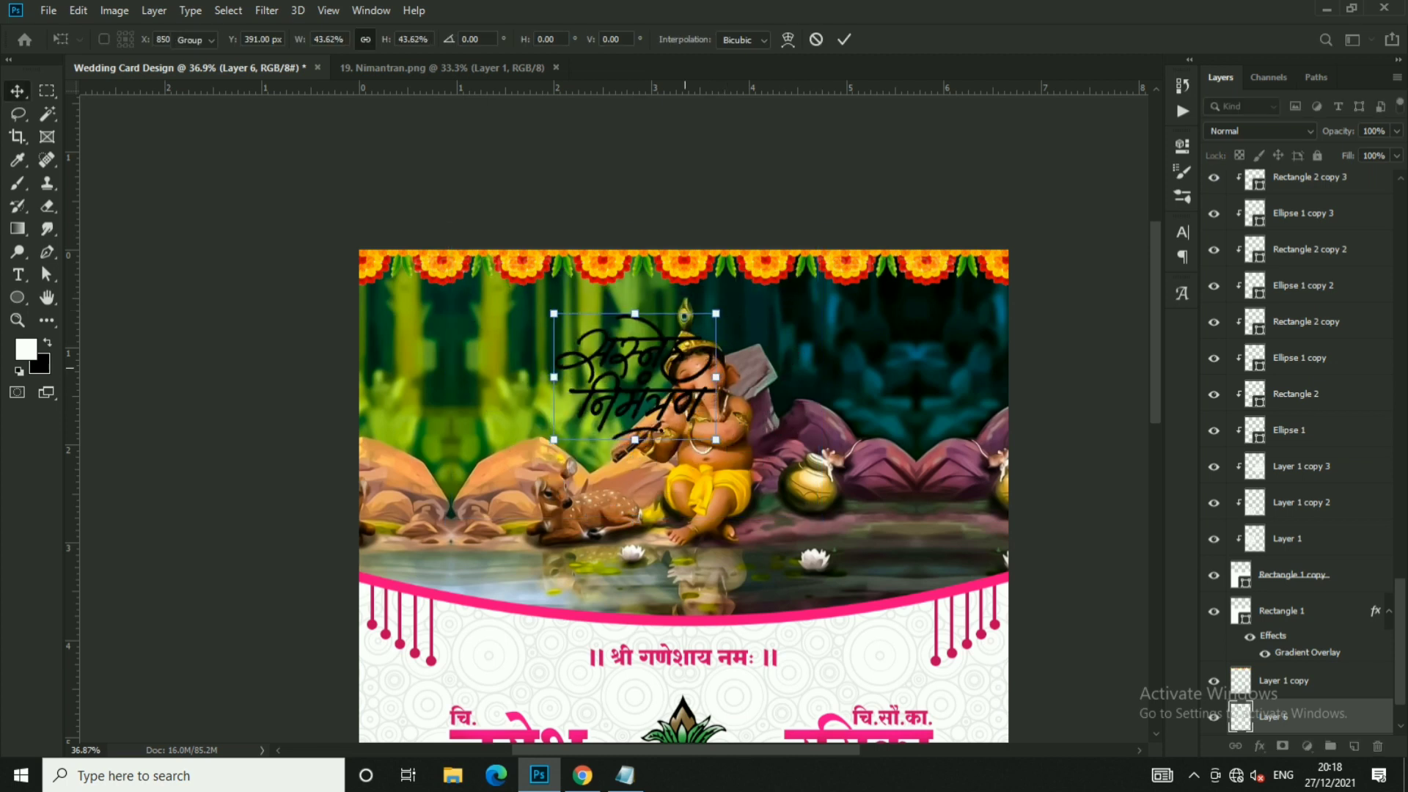
pyautogui.press('Return')
pyautogui.moveTo(646, 374); pyautogui.dragTo(694, 399)
# - Draw an ellipse circle at the card's upper left with Overlay blend mode
pyautogui.rightClick(22, 301)
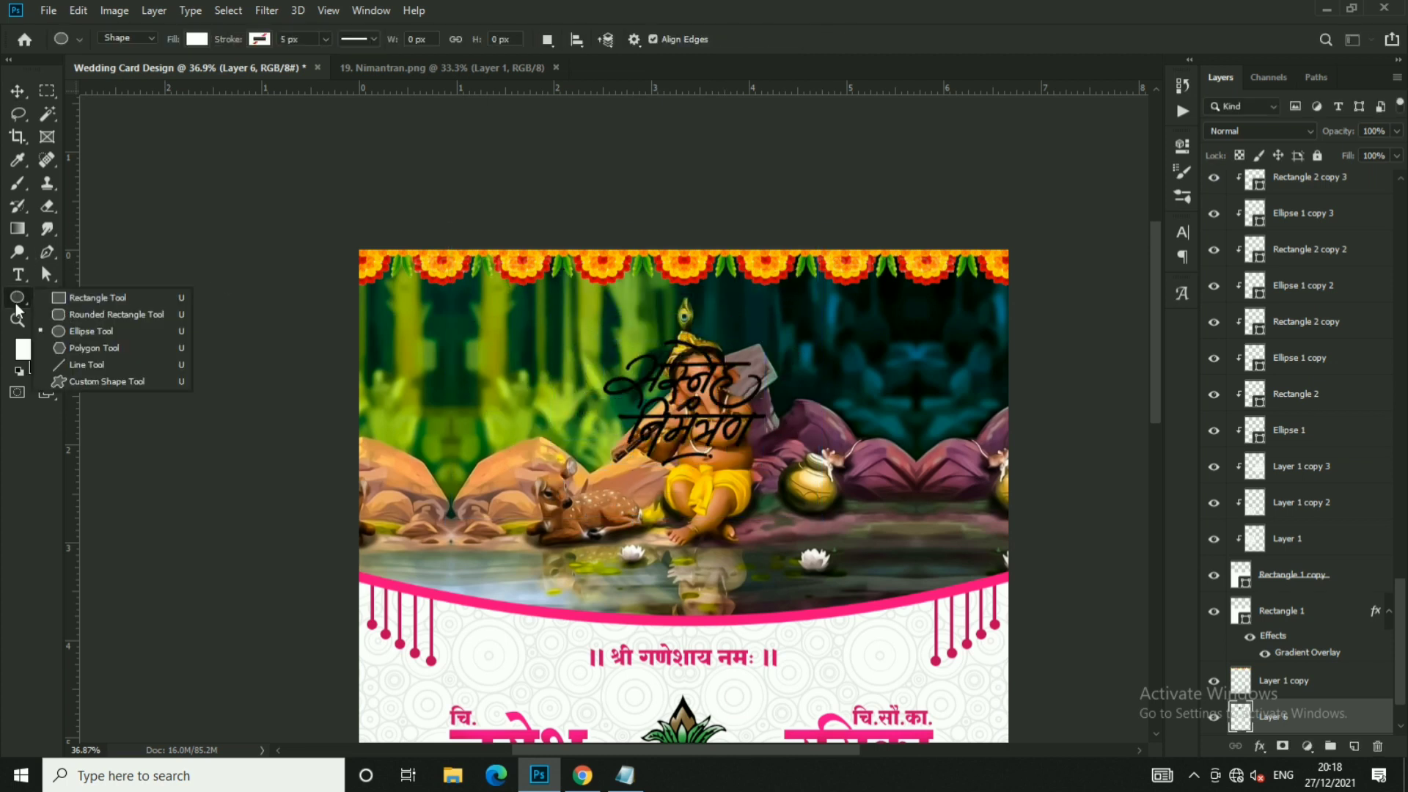
pyautogui.click(69, 332)
pyautogui.moveTo(415, 317)
pyautogui.mouseDown()
pyautogui.moveTo(519, 403)
pyautogui.moveTo(517, 417)
pyautogui.mouseUp()
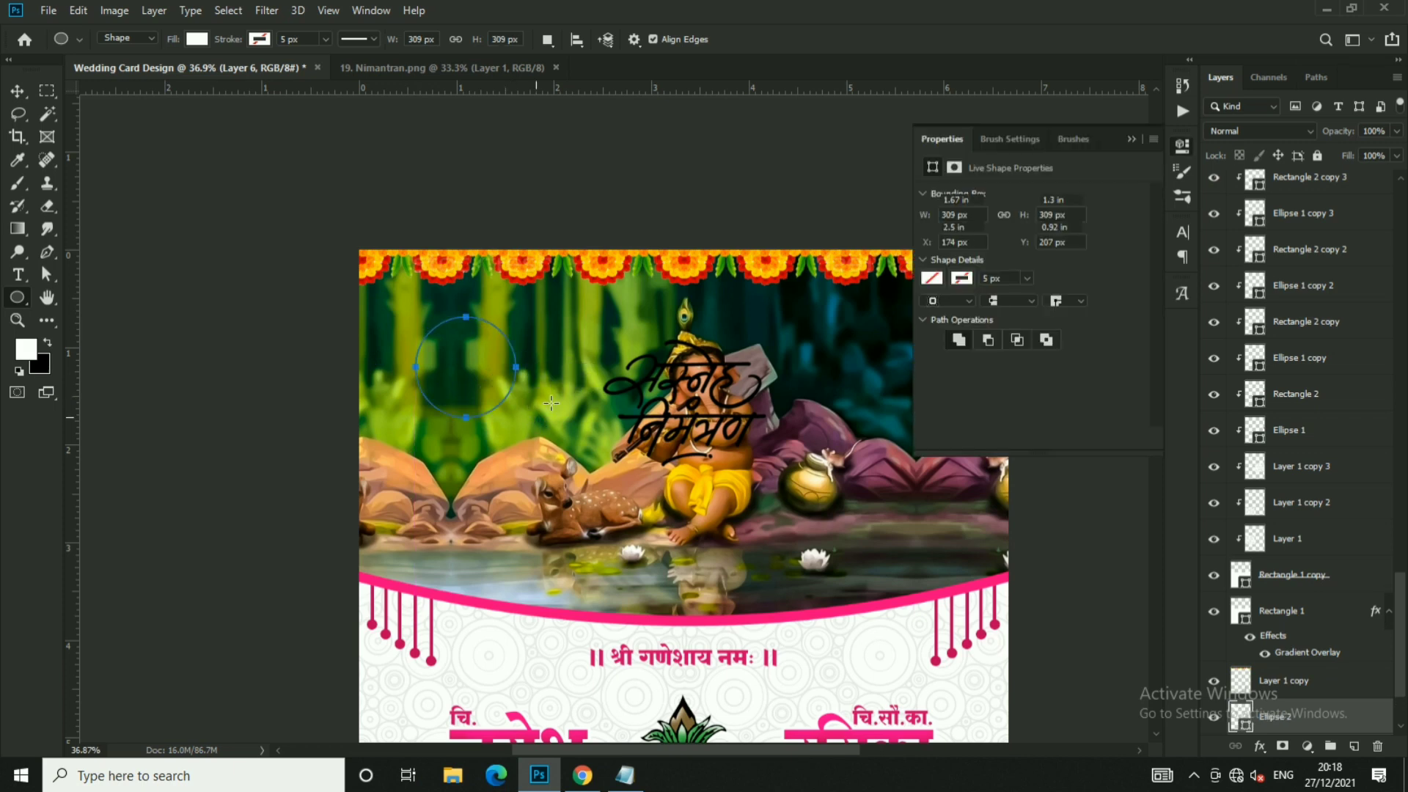
pyautogui.click(1130, 142)
pyautogui.click(1258, 130)
pyautogui.click(1247, 339)
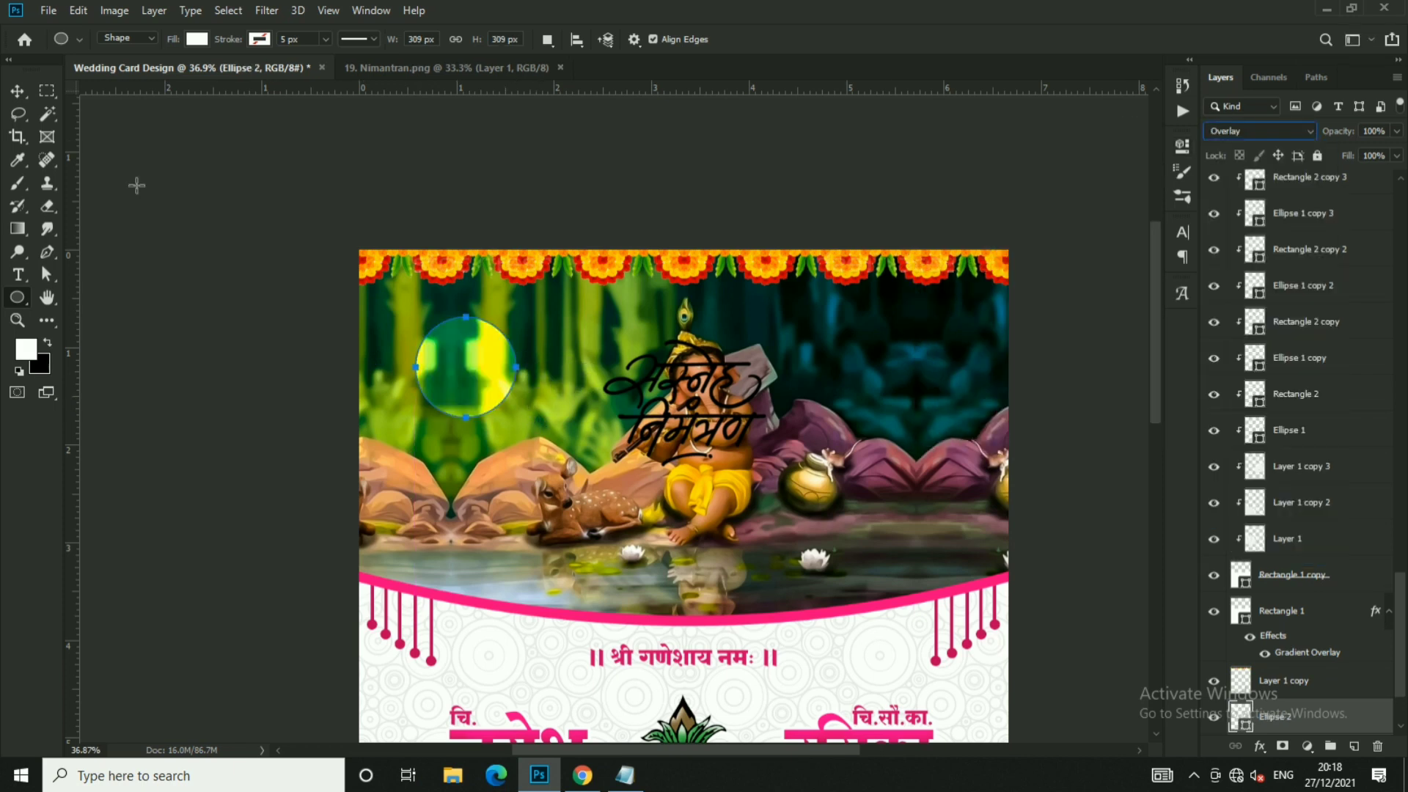
# - Enlarge the Overlay circle to about 110%, nudge it down-left, and duplicate its layer
pyautogui.click(18, 91)
pyautogui.scroll(2, 481, 345)
pyautogui.hotkey('ctrl', 't')
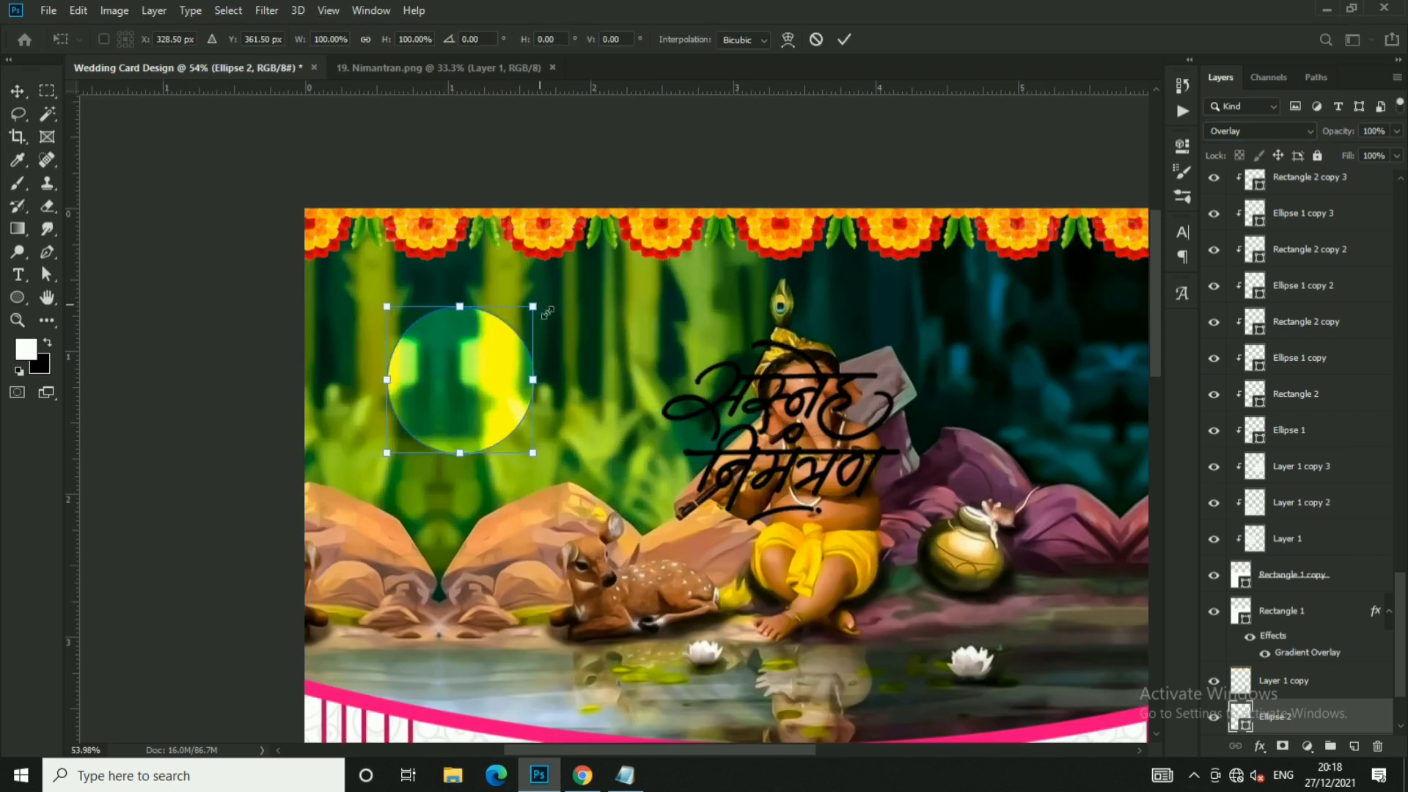
pyautogui.moveTo(554, 311); pyautogui.dragTo(559, 302)
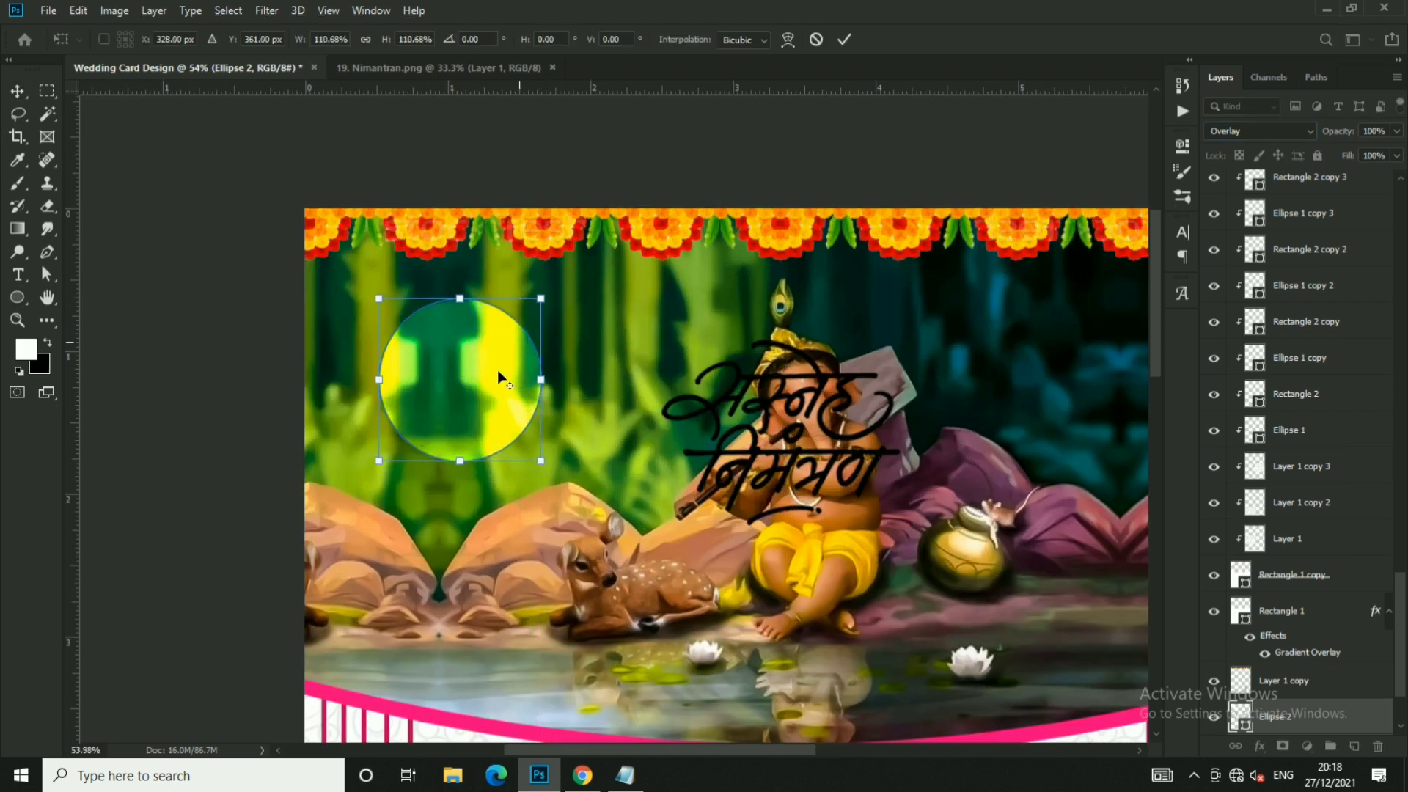
pyautogui.moveTo(487, 368); pyautogui.dragTo(481, 377)
pyautogui.press('Return')
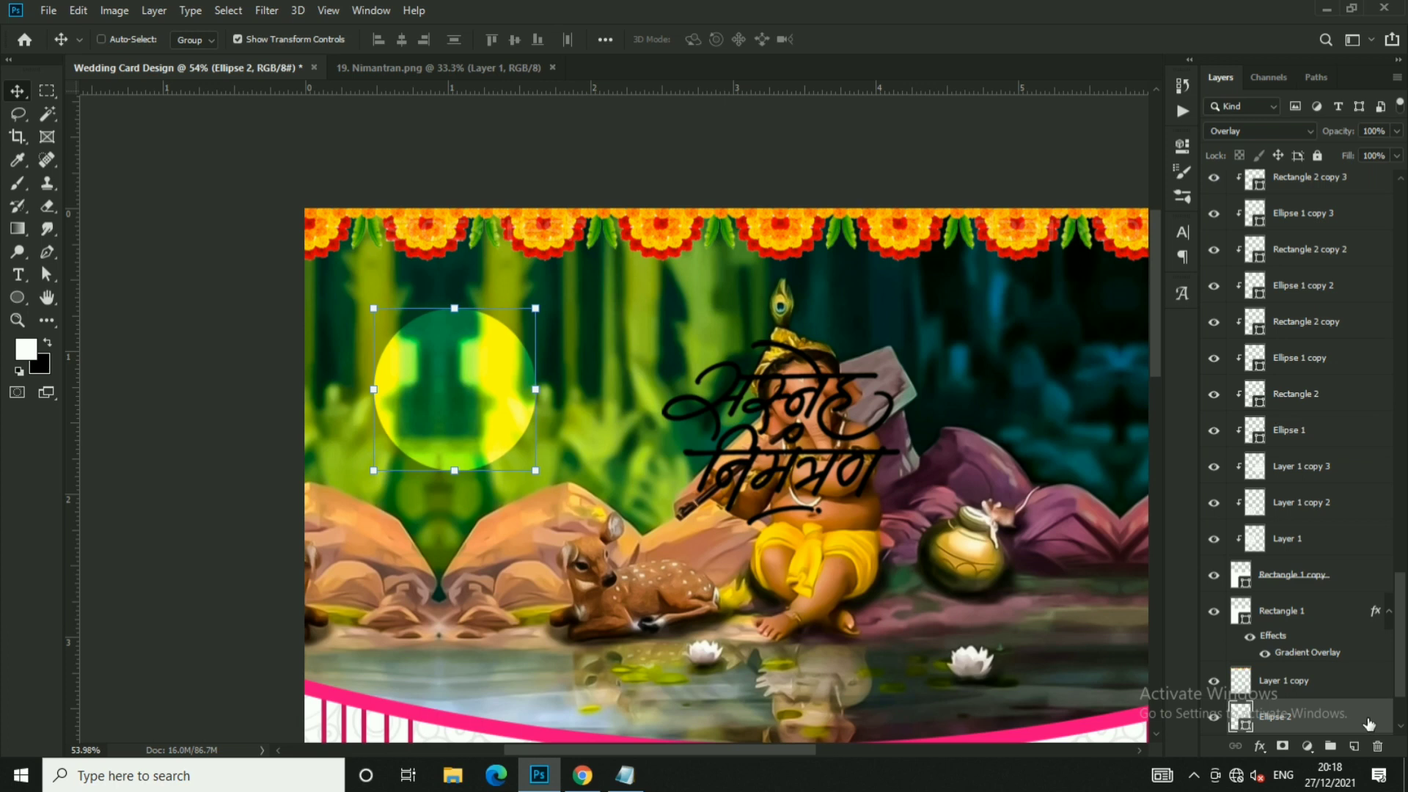
pyautogui.moveTo(1276, 716); pyautogui.dragTo(1359, 749)
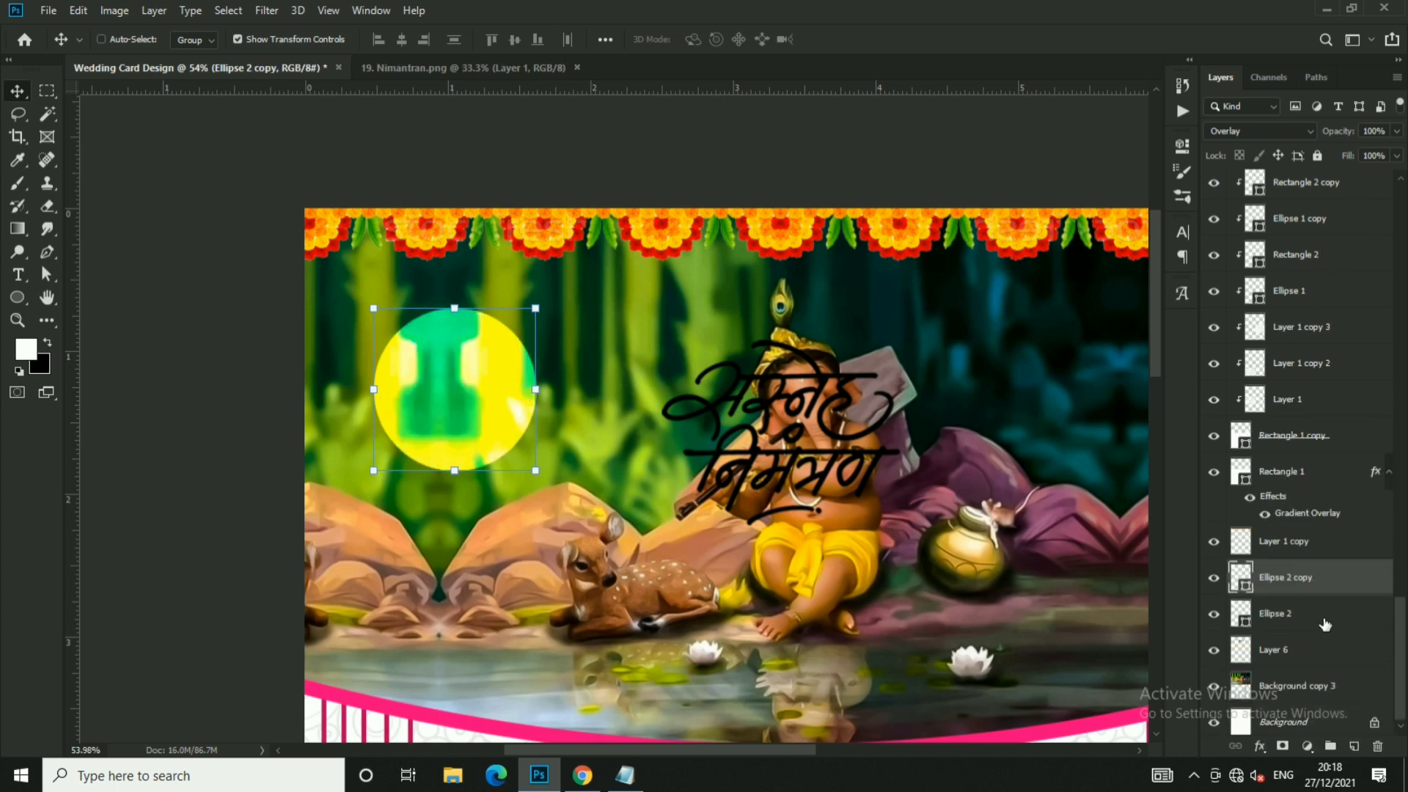
# - Enlarge the original circle layer to about 111%
pyautogui.click(1325, 624)
pyautogui.hotkey('ctrl', 't')
pyautogui.moveTo(536, 309); pyautogui.dragTo(557, 303)
pyautogui.press('Return')
# - Turn the circle into an unfilled ring with a dotted outline
pyautogui.click(1184, 144)
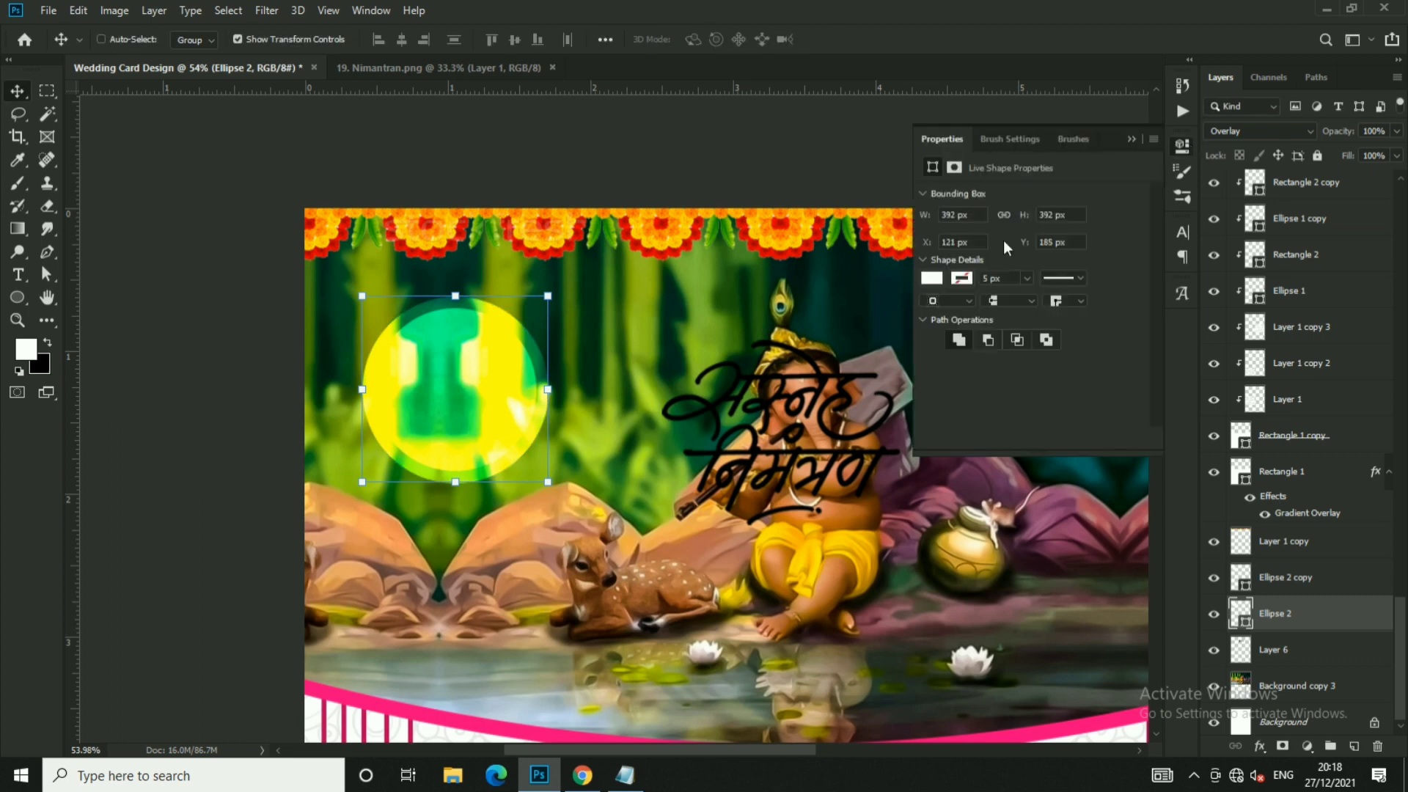
pyautogui.click(935, 278)
pyautogui.click(950, 316)
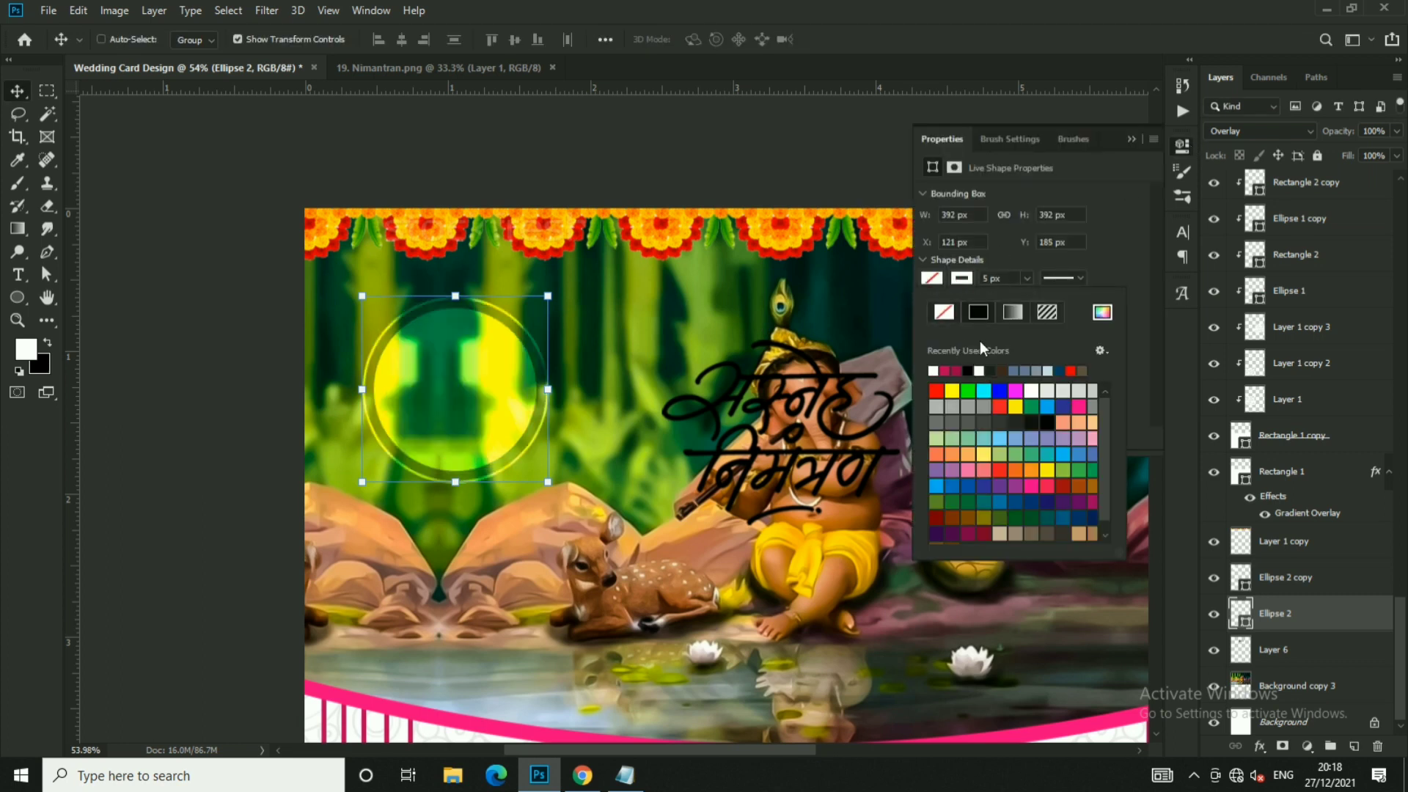
pyautogui.click(1065, 279)
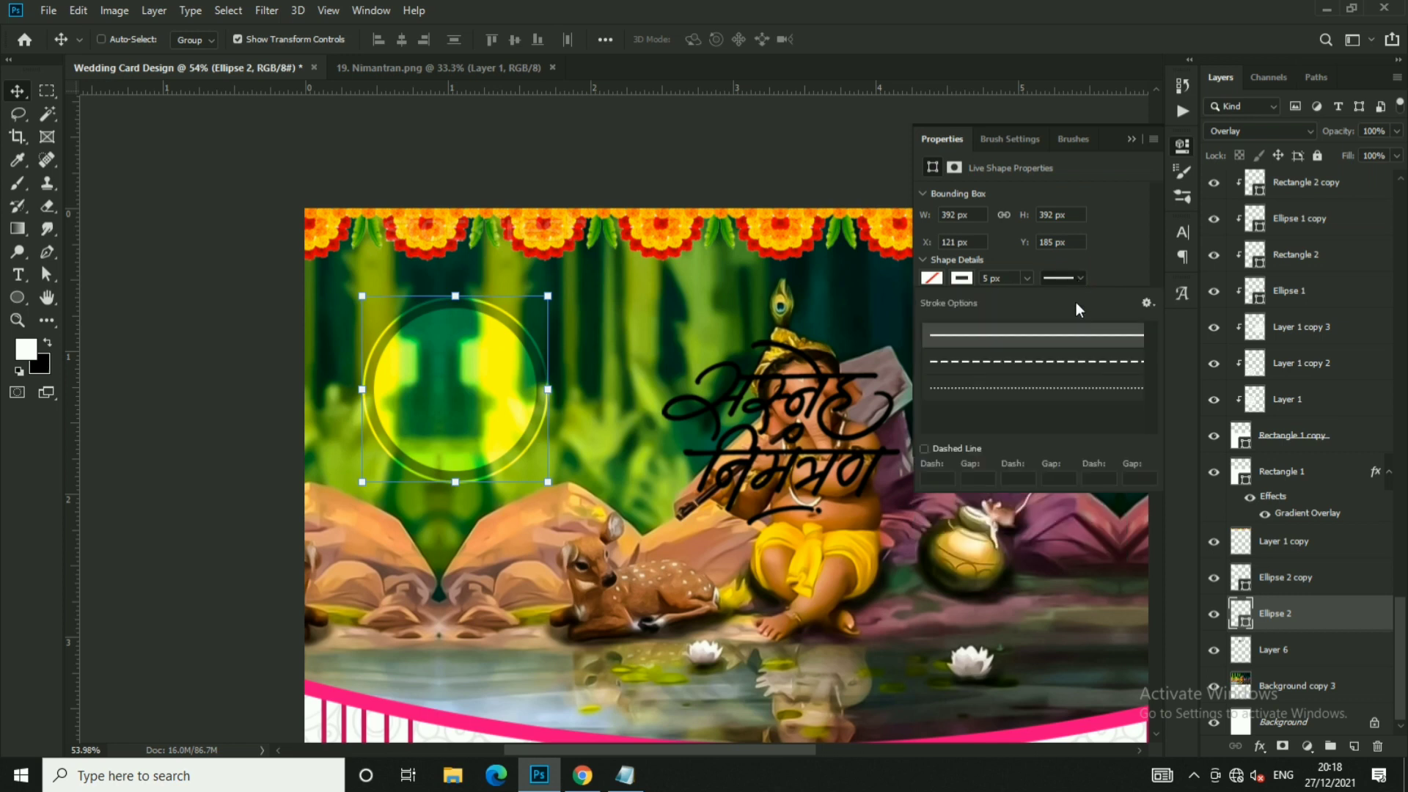
pyautogui.click(1084, 393)
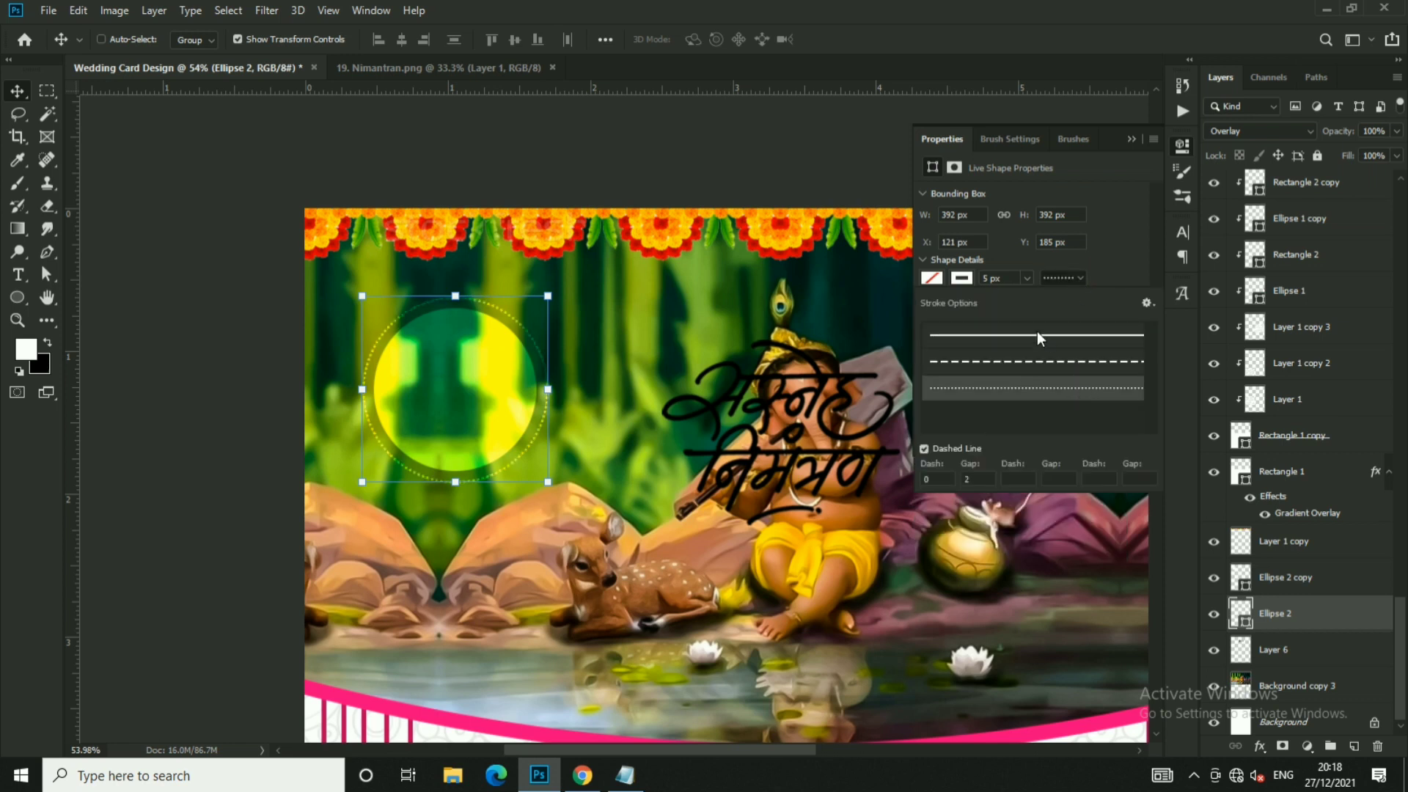
pyautogui.click(1133, 139)
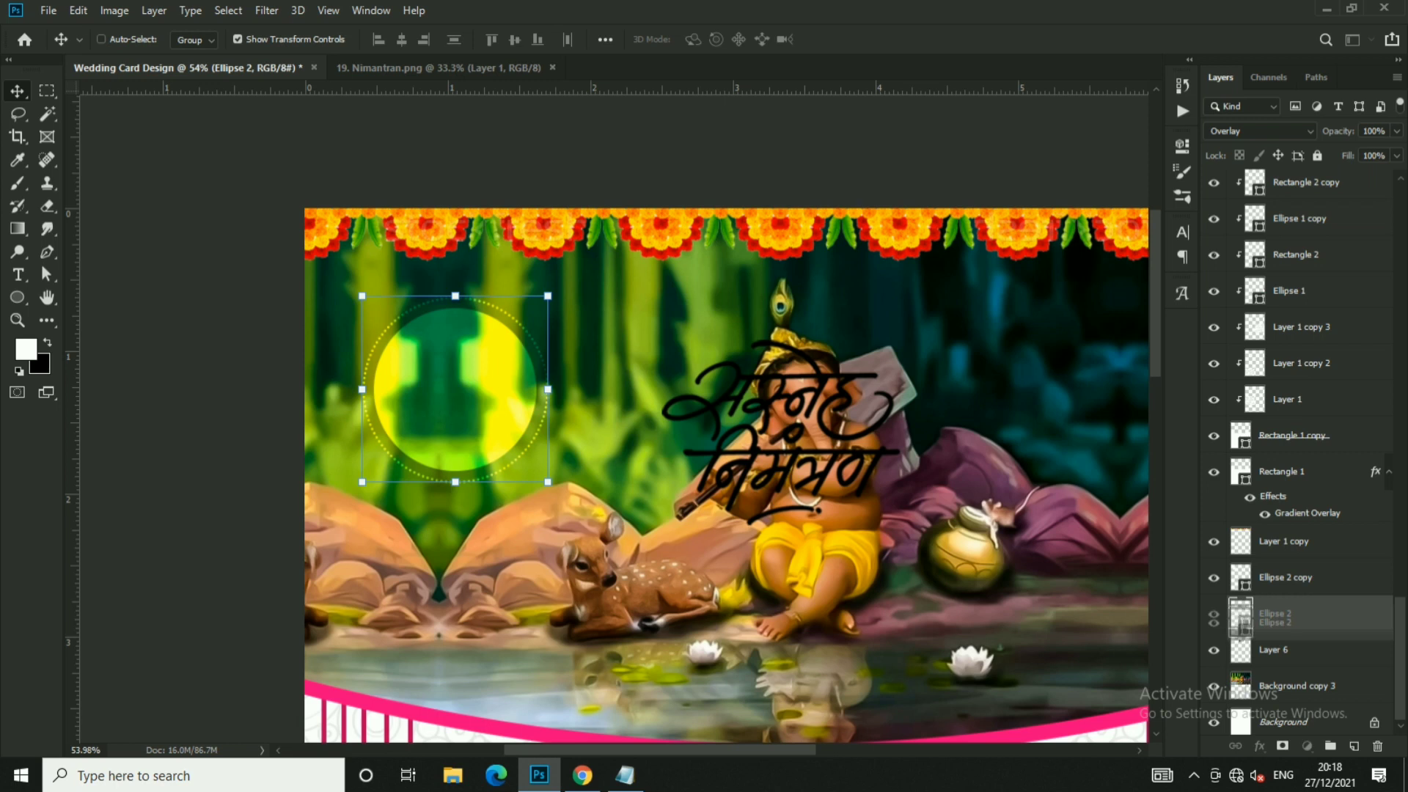
# - Duplicate the dotted ring and scale the copy to about 107%
pyautogui.hotkey('ctrl', 'j')
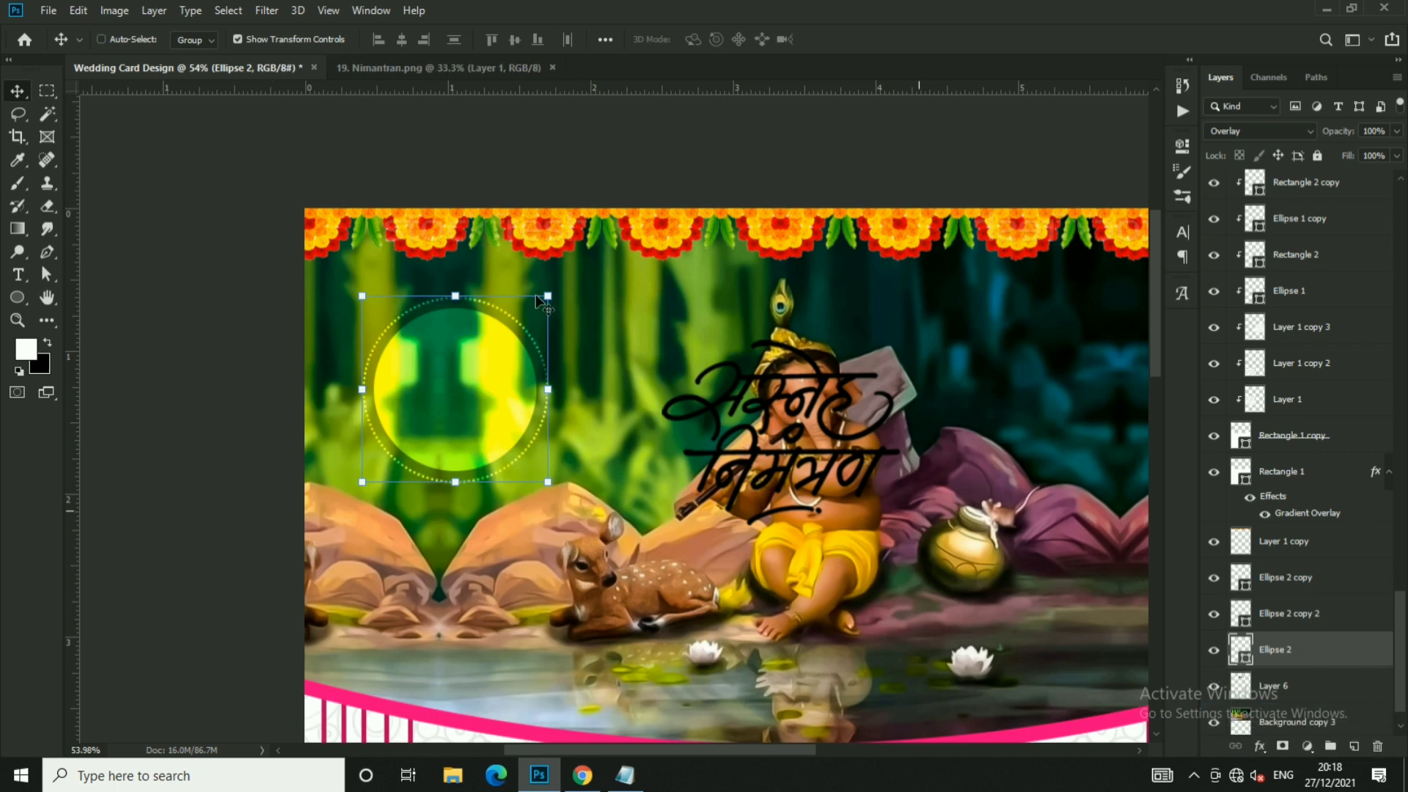
pyautogui.moveTo(548, 296); pyautogui.dragTo(566, 295)
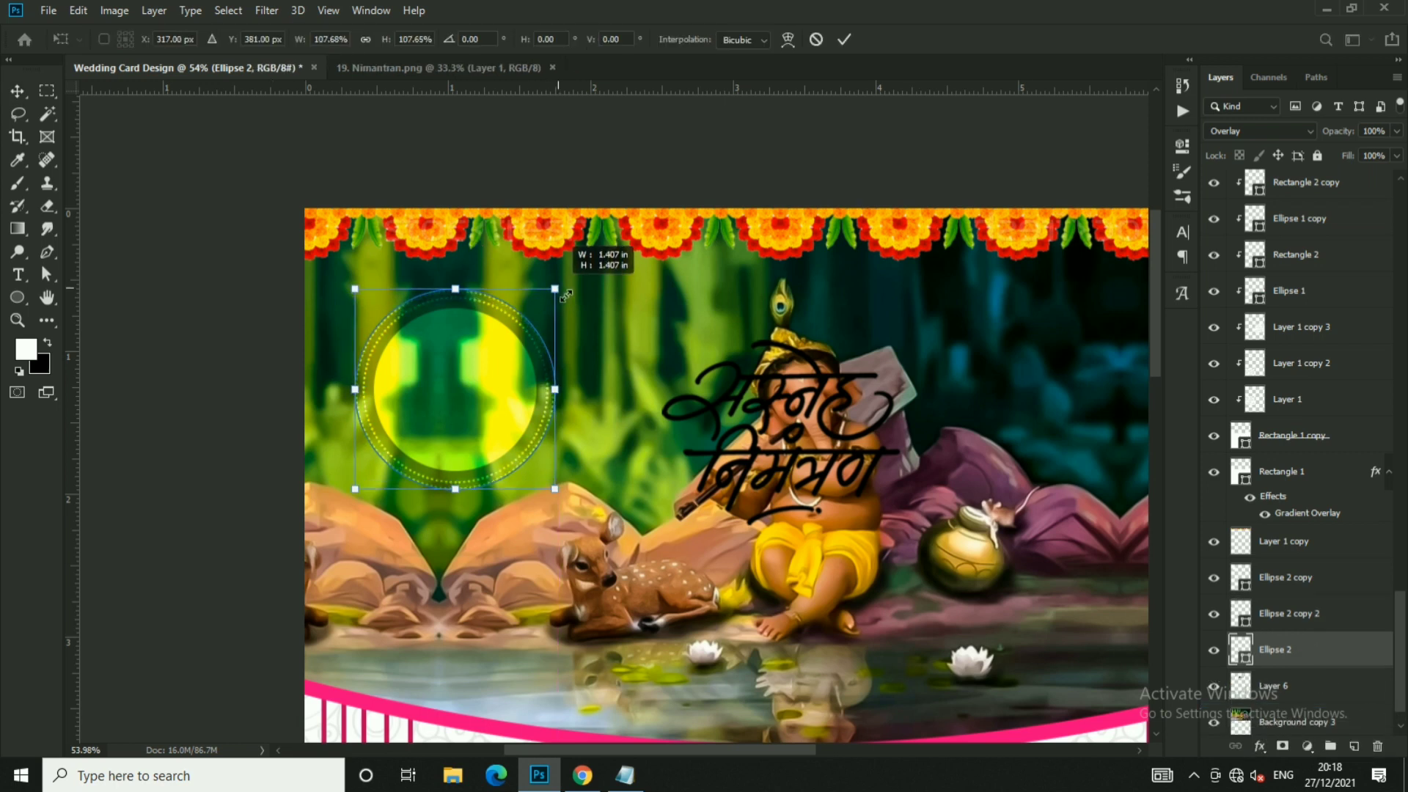
pyautogui.press('Return')
# - Move the निमंत्रण calligraphy onto the yellow circle and shrink it to about 81% to fit inside
pyautogui.moveTo(759, 389); pyautogui.dragTo(428, 353)
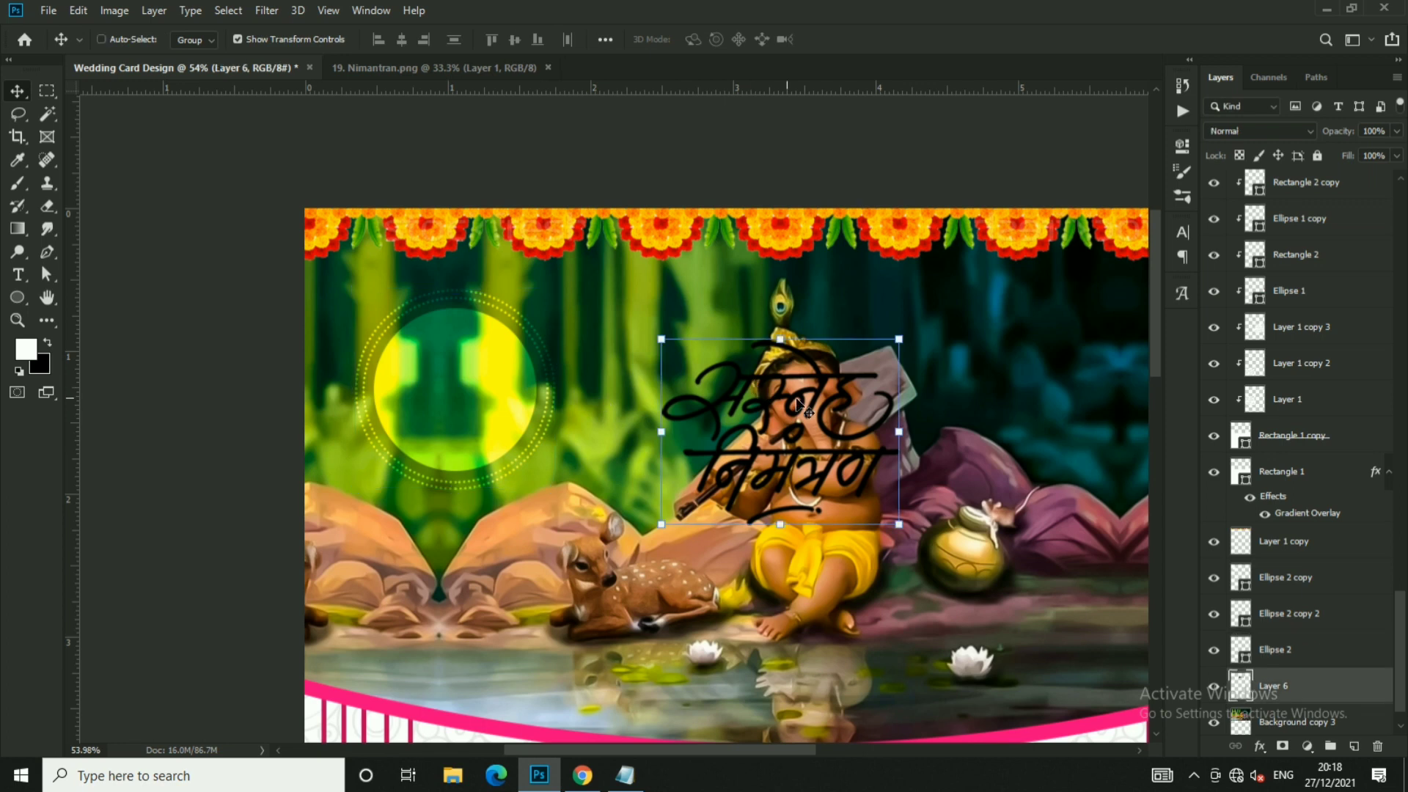
pyautogui.hotkey('ctrl', 't')
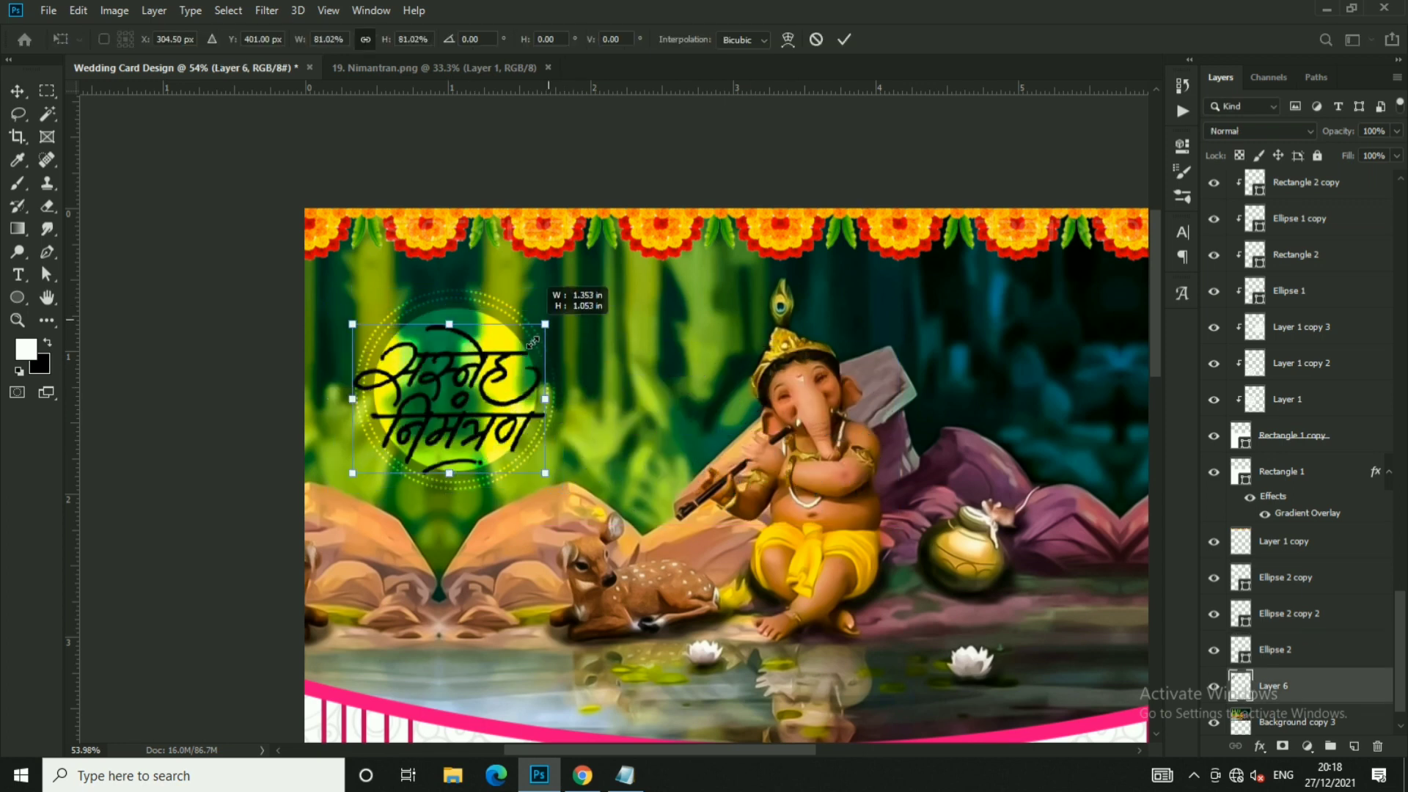
pyautogui.moveTo(567, 307); pyautogui.dragTo(520, 343)
pyautogui.press('Return')
pyautogui.moveTo(481, 417); pyautogui.dragTo(487, 405)
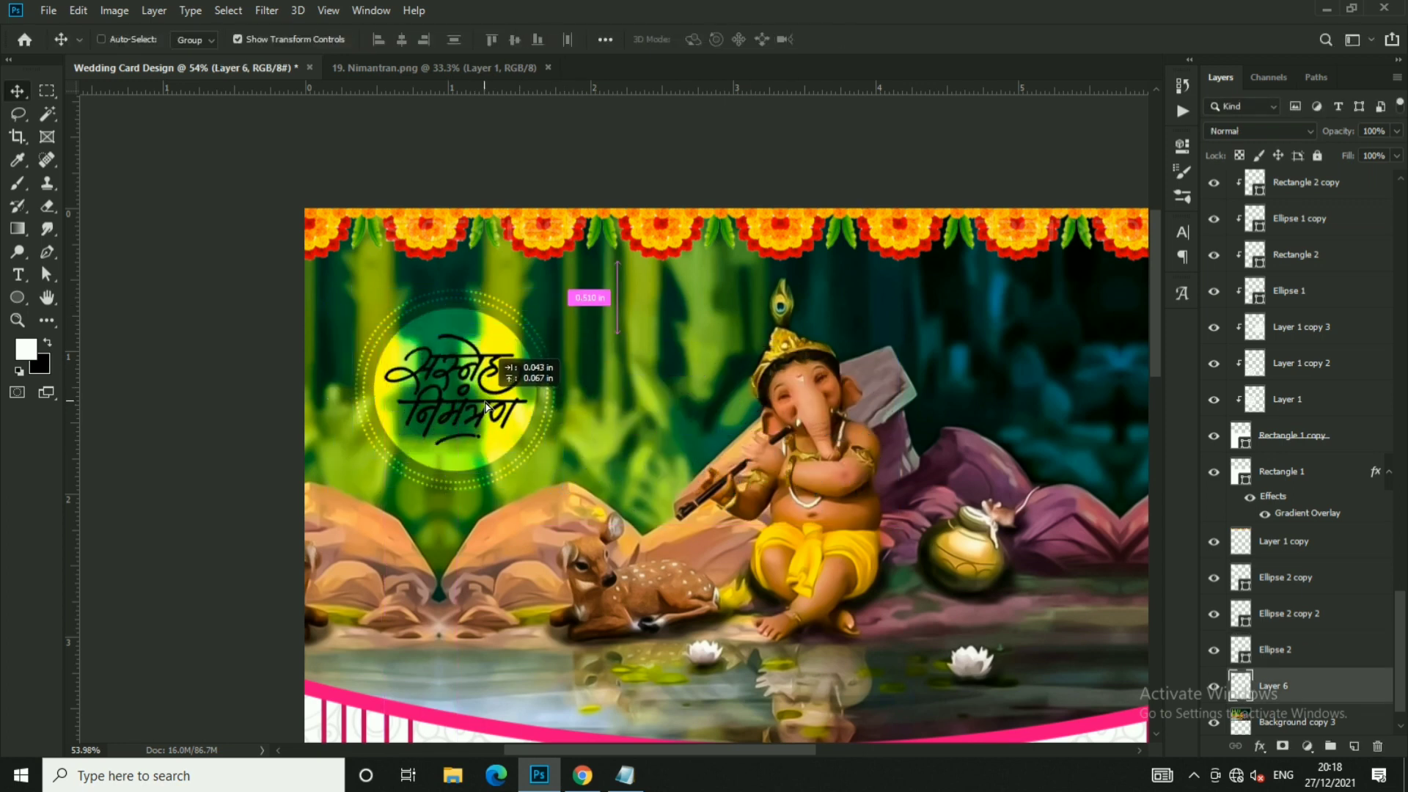
# - Give the calligraphy layer a white Stroke and a pink radial Gradient Overlay
pyautogui.rightClick(1364, 687)
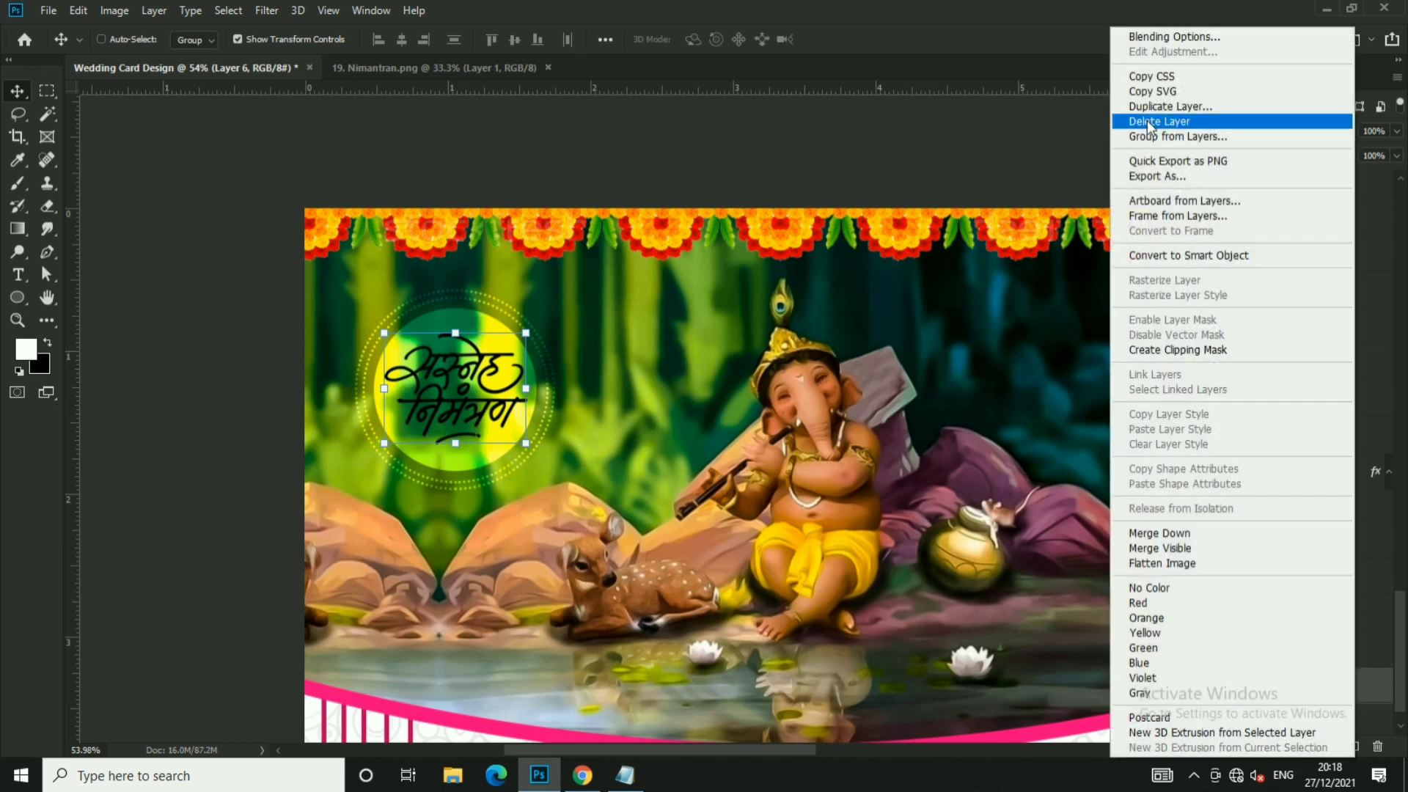
pyautogui.click(672, 267)
pyautogui.press('space')
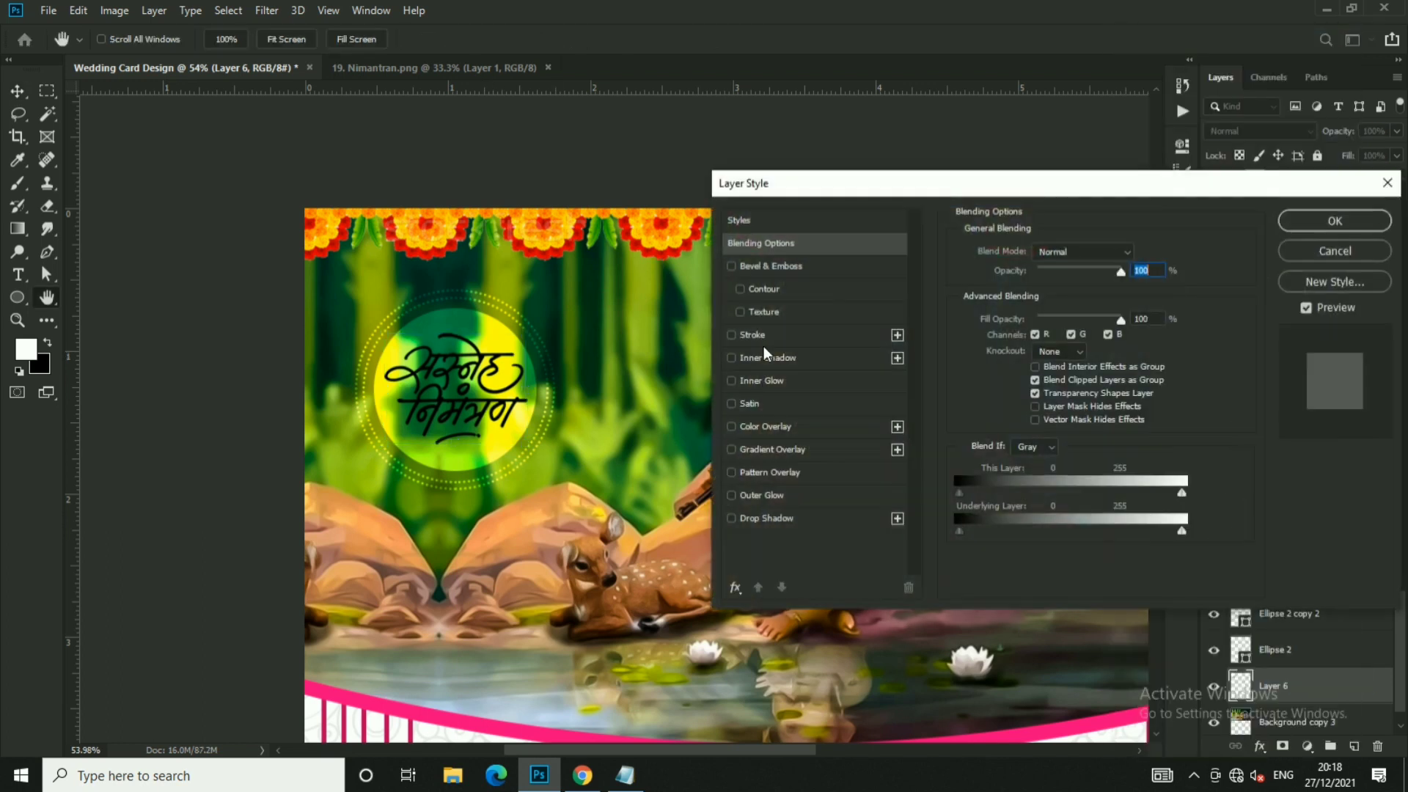
pyautogui.click(764, 336)
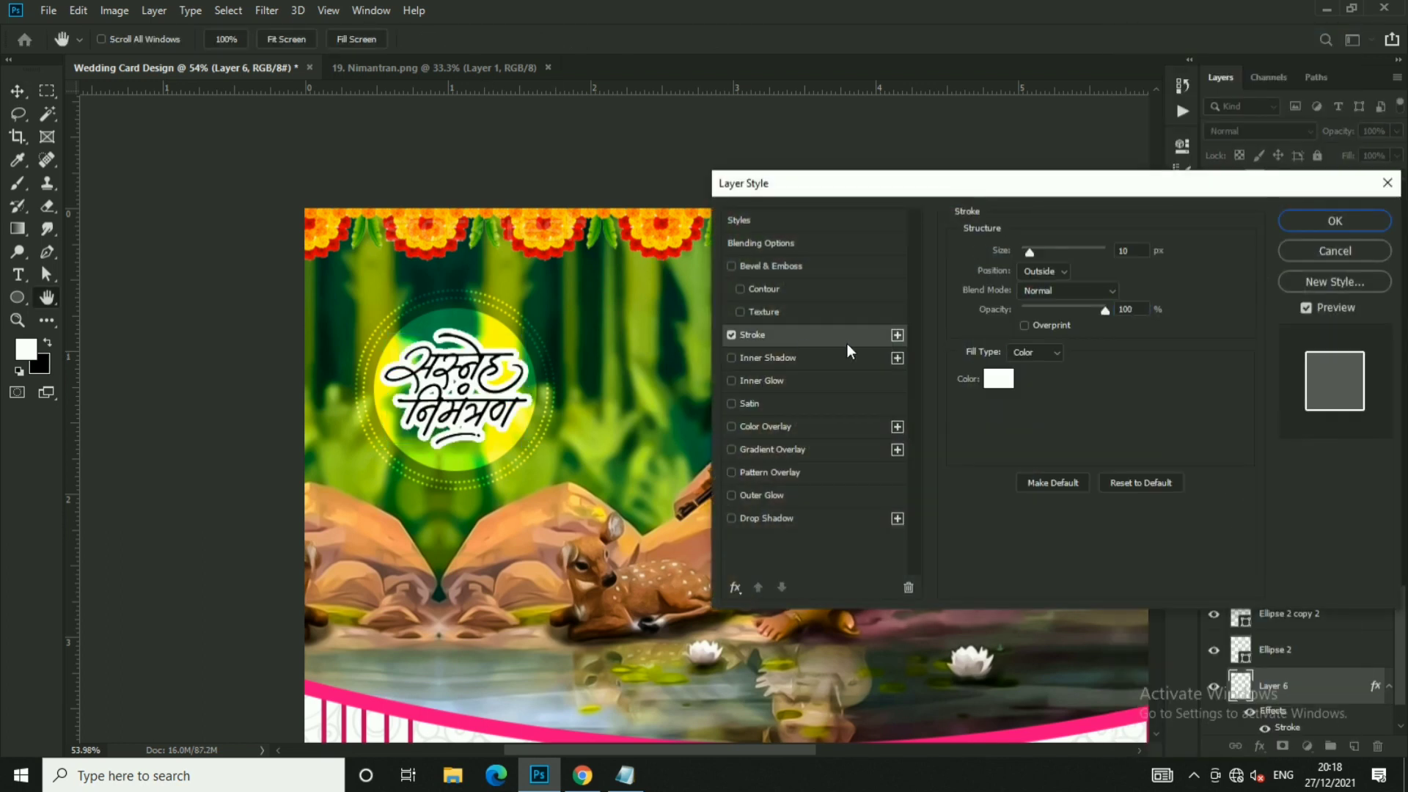
pyautogui.click(811, 449)
pyautogui.click(1118, 293)
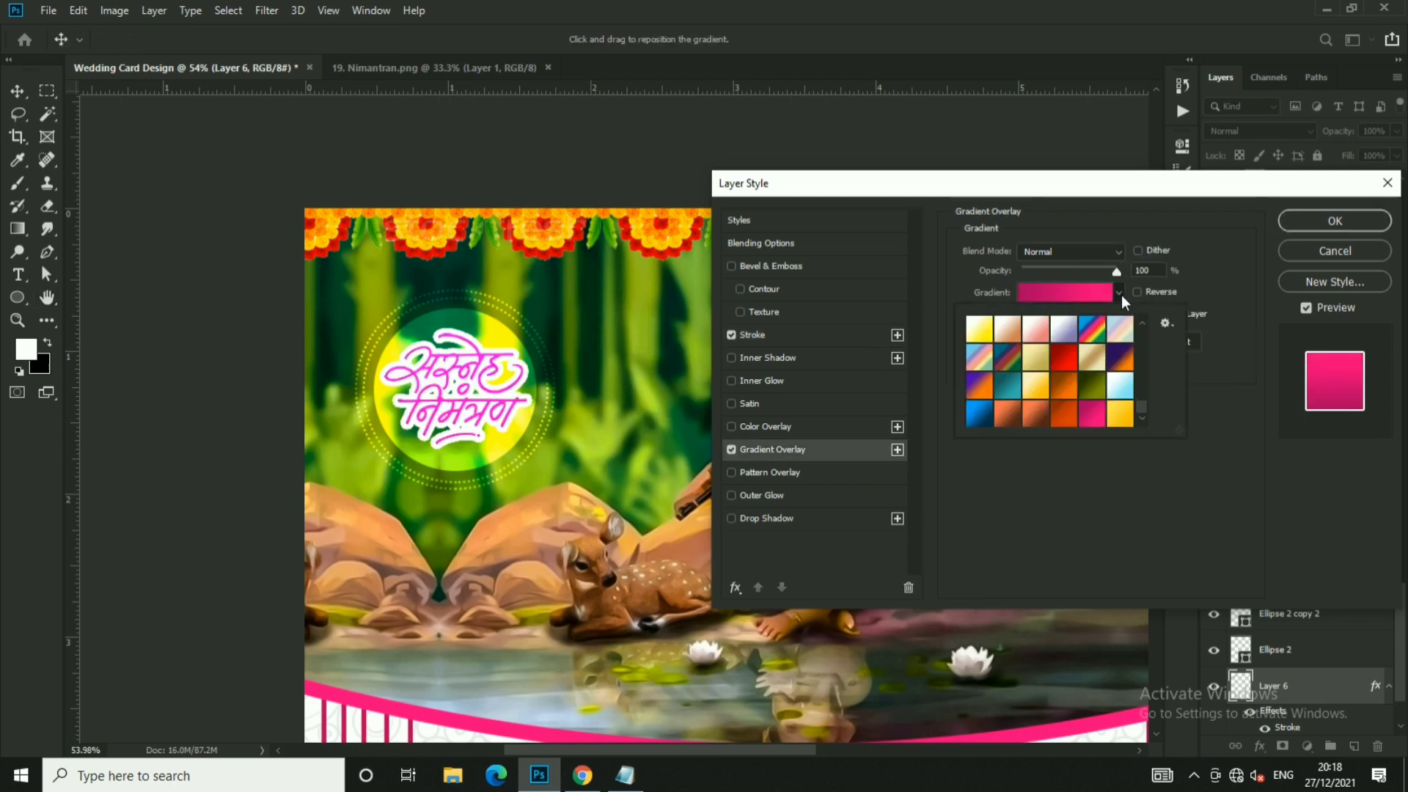
pyautogui.click(1059, 314)
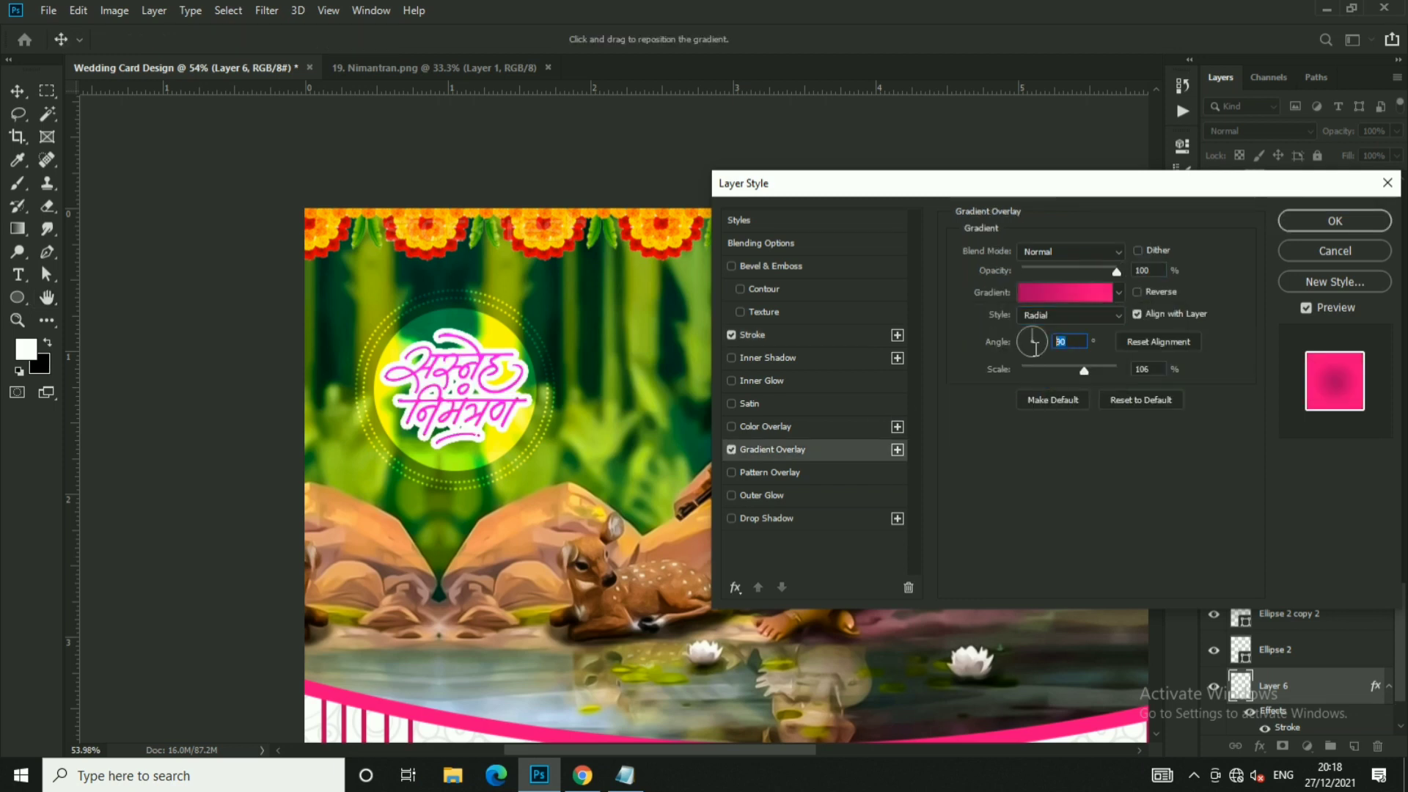
pyautogui.write('0')
pyautogui.click(1144, 292)
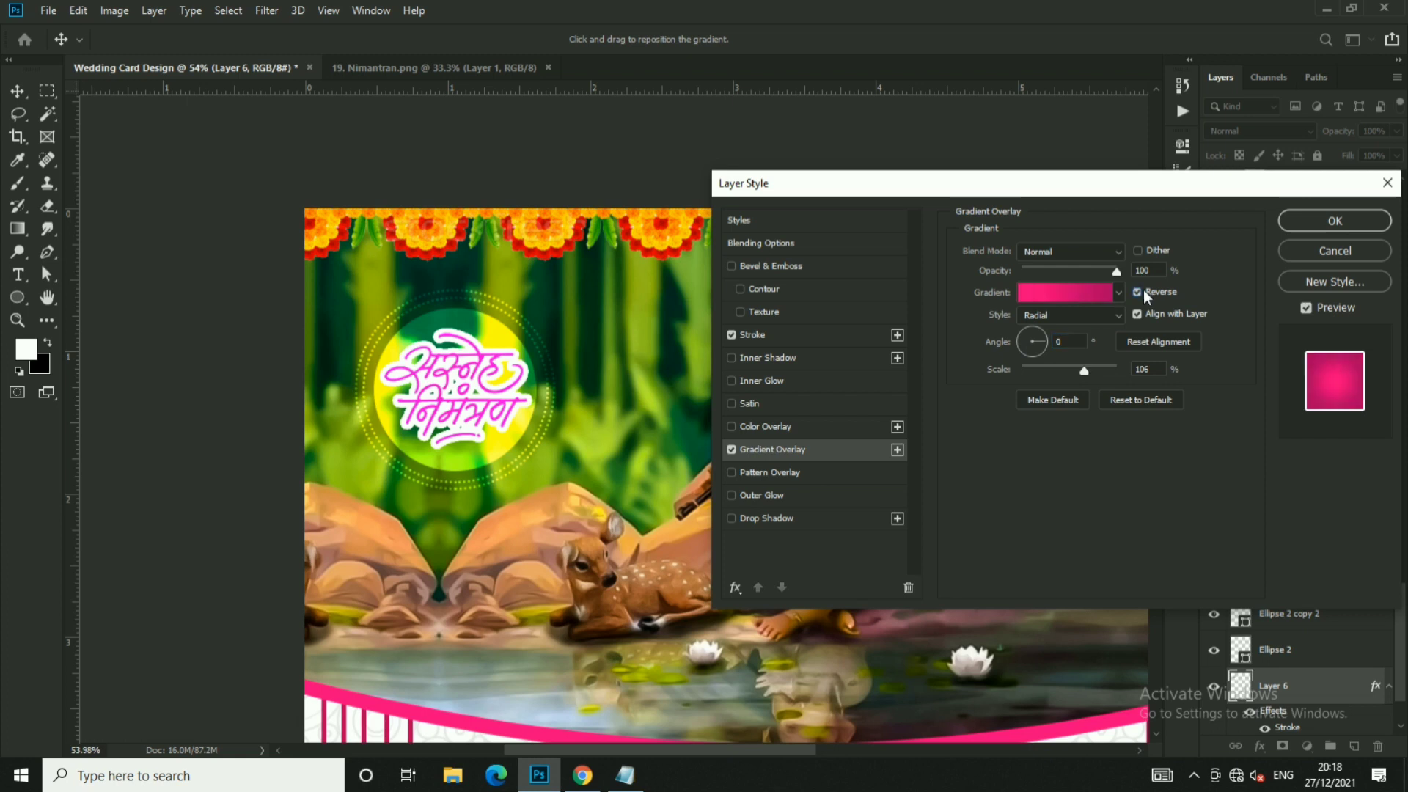
pyautogui.click(1143, 291)
pyautogui.press('Return')
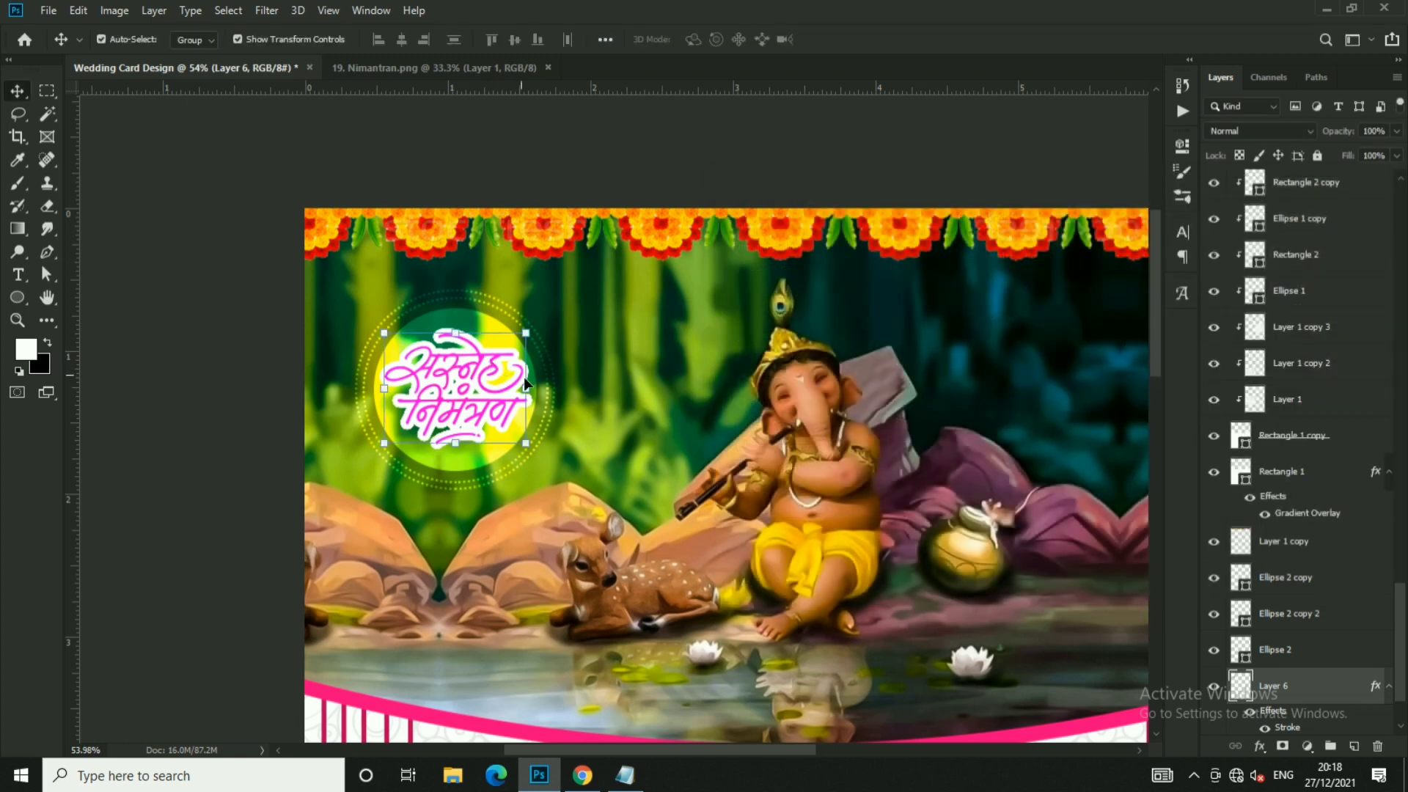
# - Bring the calligraphy layer to the top of the layer stack
pyautogui.hotkey('ctrl', 'shift', ']')
pyautogui.scroll(2, 506, 371)
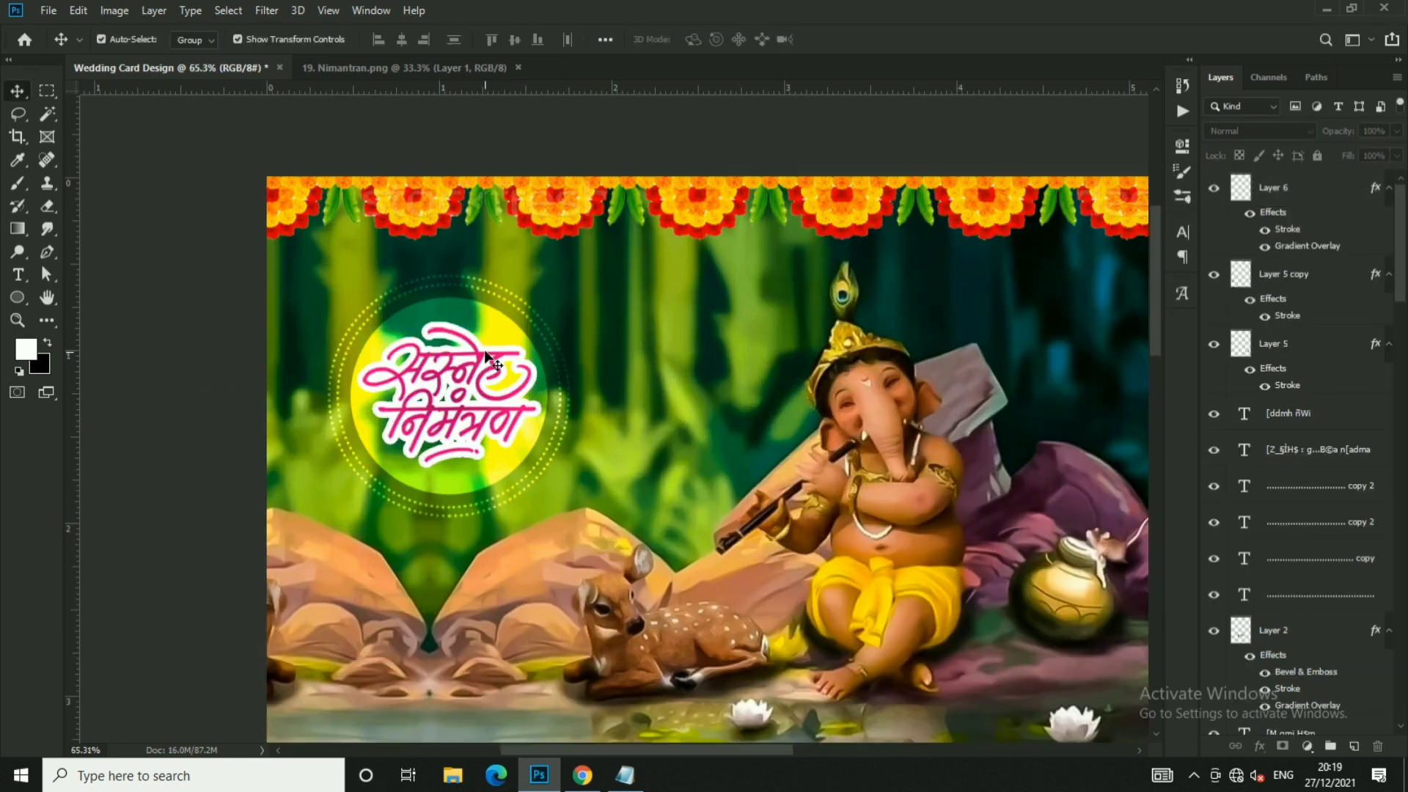
pyautogui.scroll(-2, 507, 383)
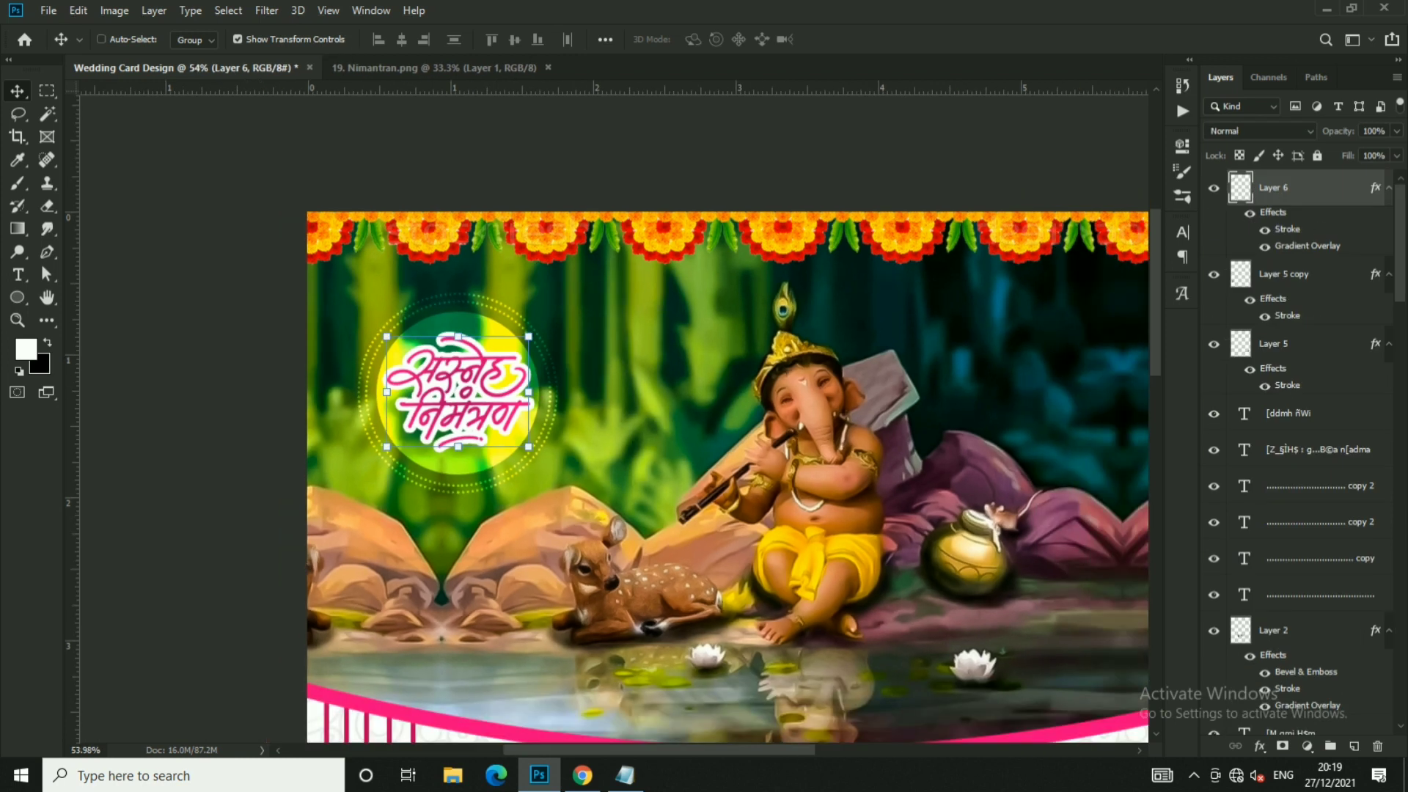
# - Reverse the calligraphy's pink gradient and thicken its white stroke to 12 px
pyautogui.rightClick(1342, 205)
pyautogui.click(1173, 35)
pyautogui.click(836, 446)
pyautogui.click(1138, 292)
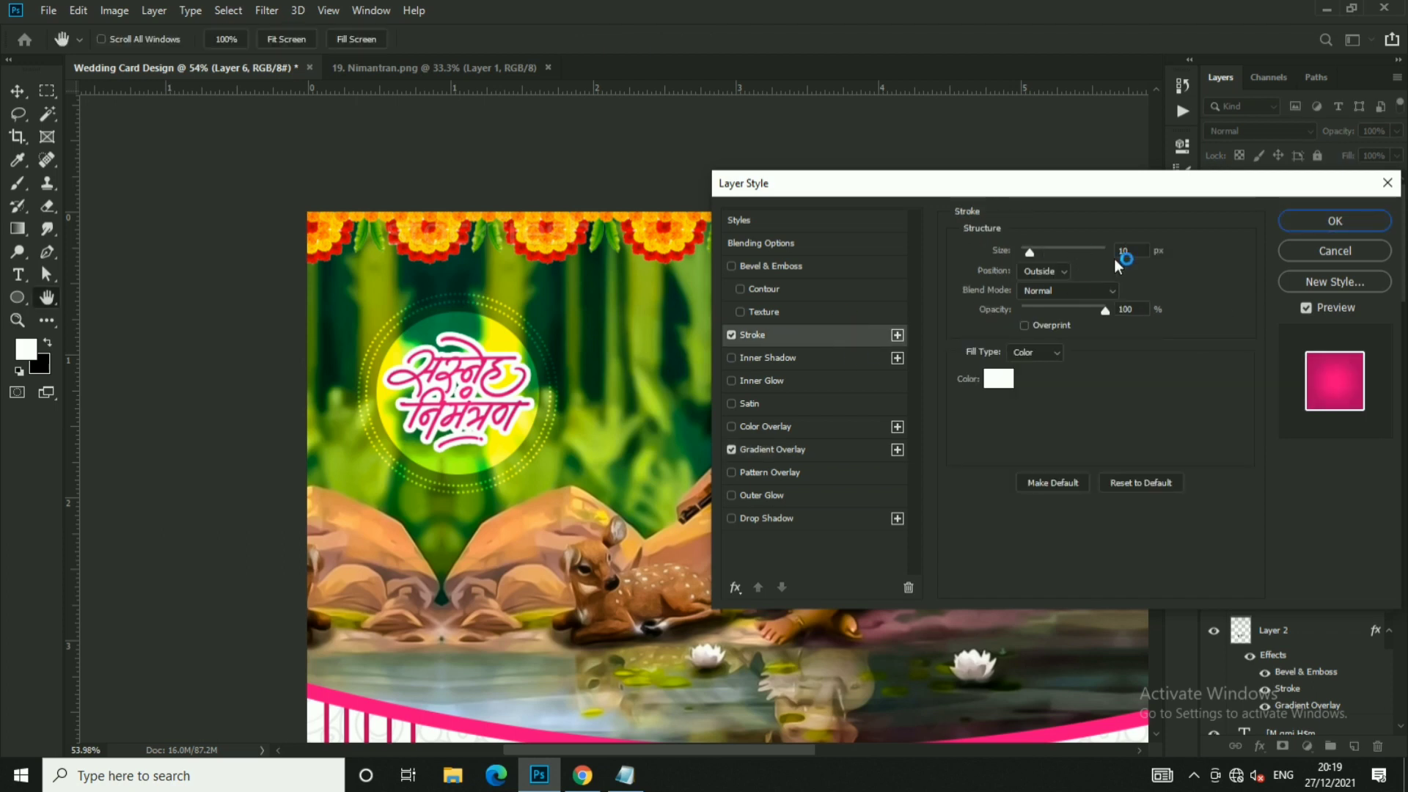
pyautogui.write('12')
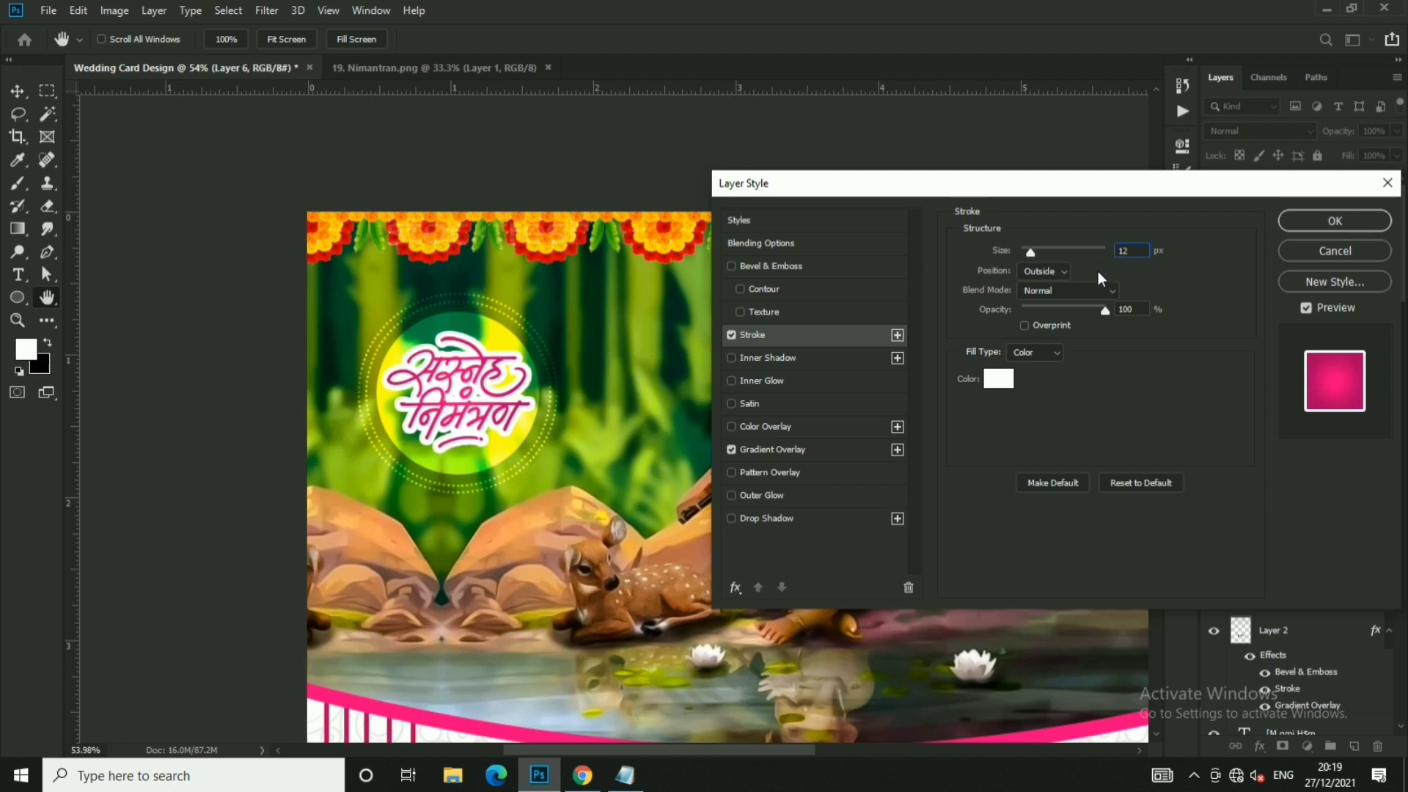
pyautogui.press('Return')
pyautogui.press('v')
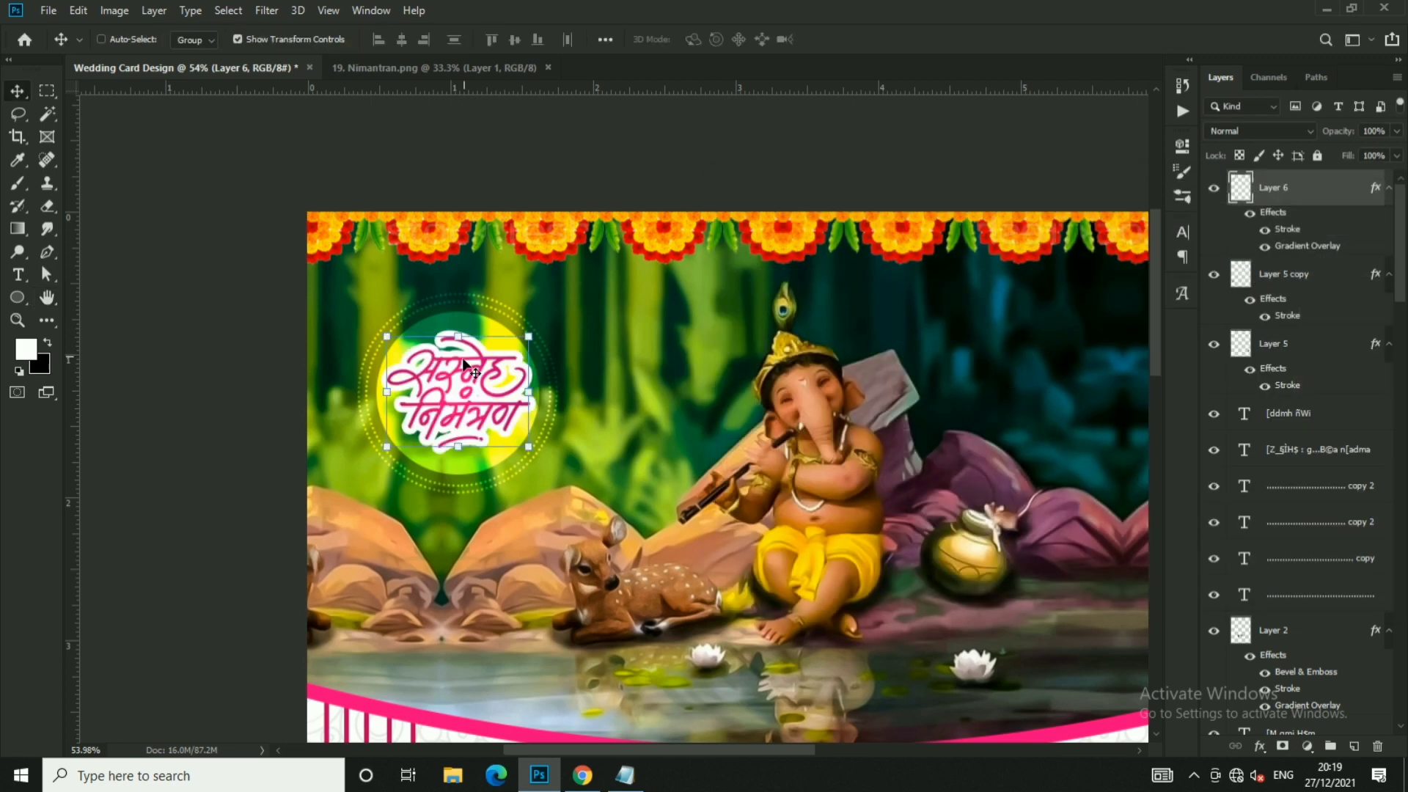
pyautogui.scroll(-2, 455, 372)
# - Zoom out until the whole invitation card with its top-left निमंत्रण badge is visible
pyautogui.scroll(-2, 454, 373)
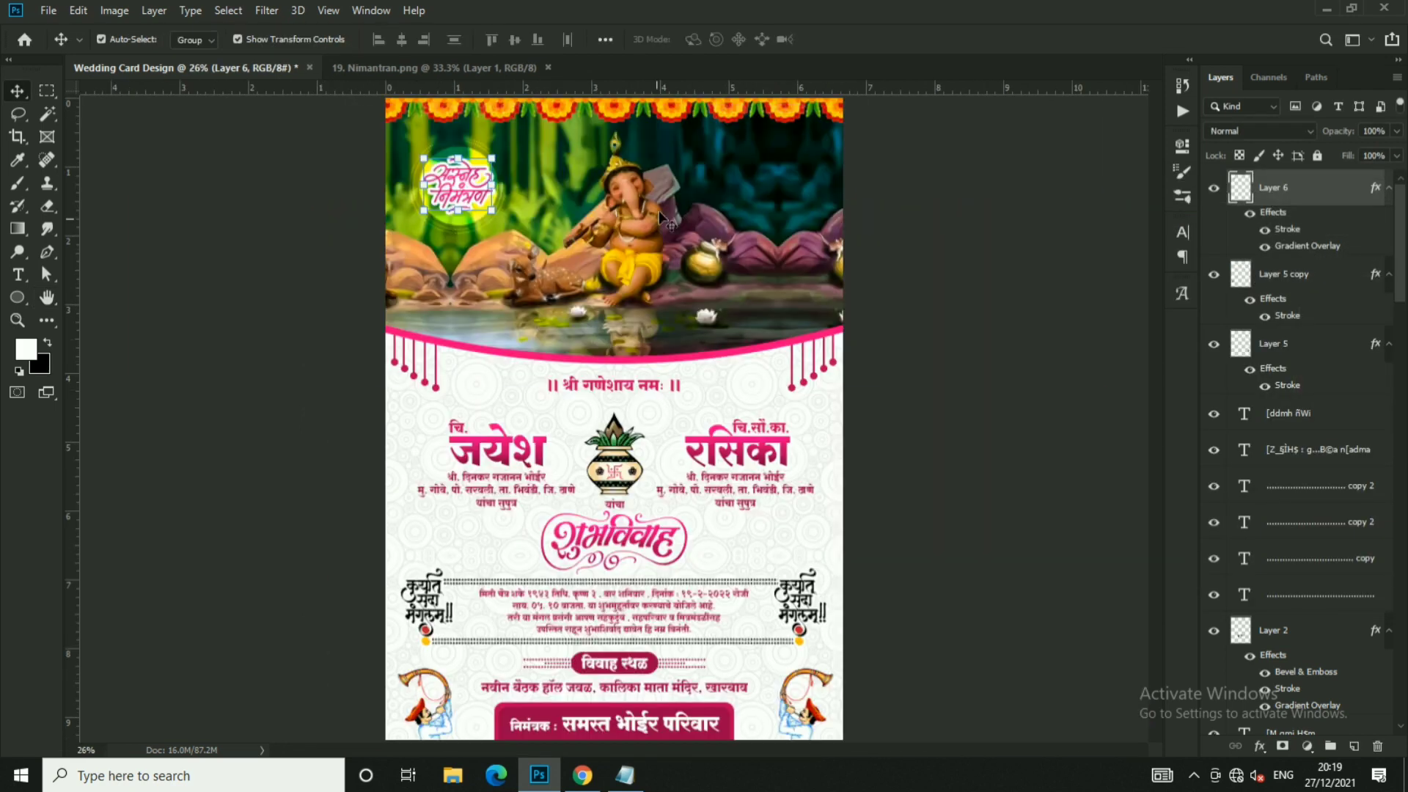
pyautogui.scroll(-1, 735, 365)
pyautogui.click(710, 292)
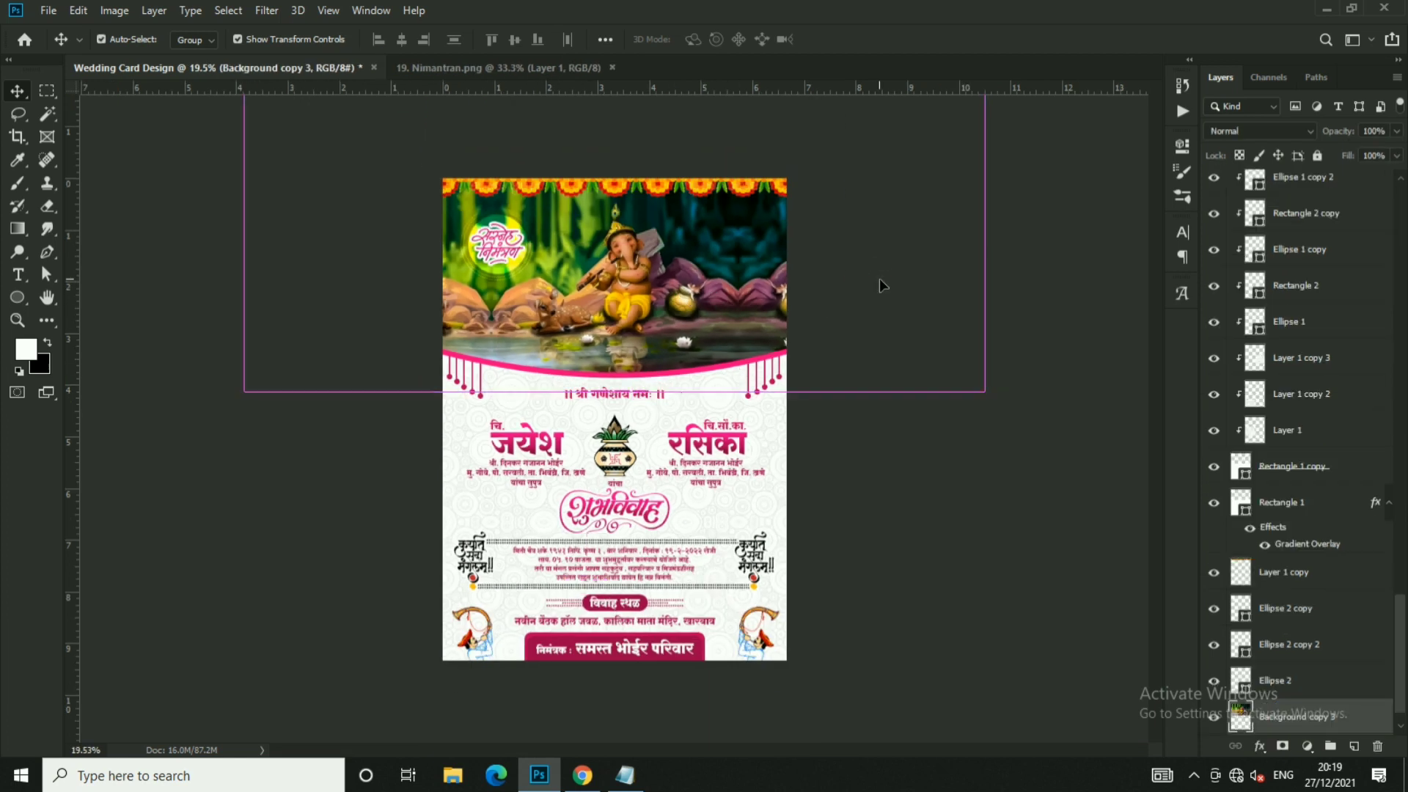
pyautogui.scroll(-1, 843, 317)
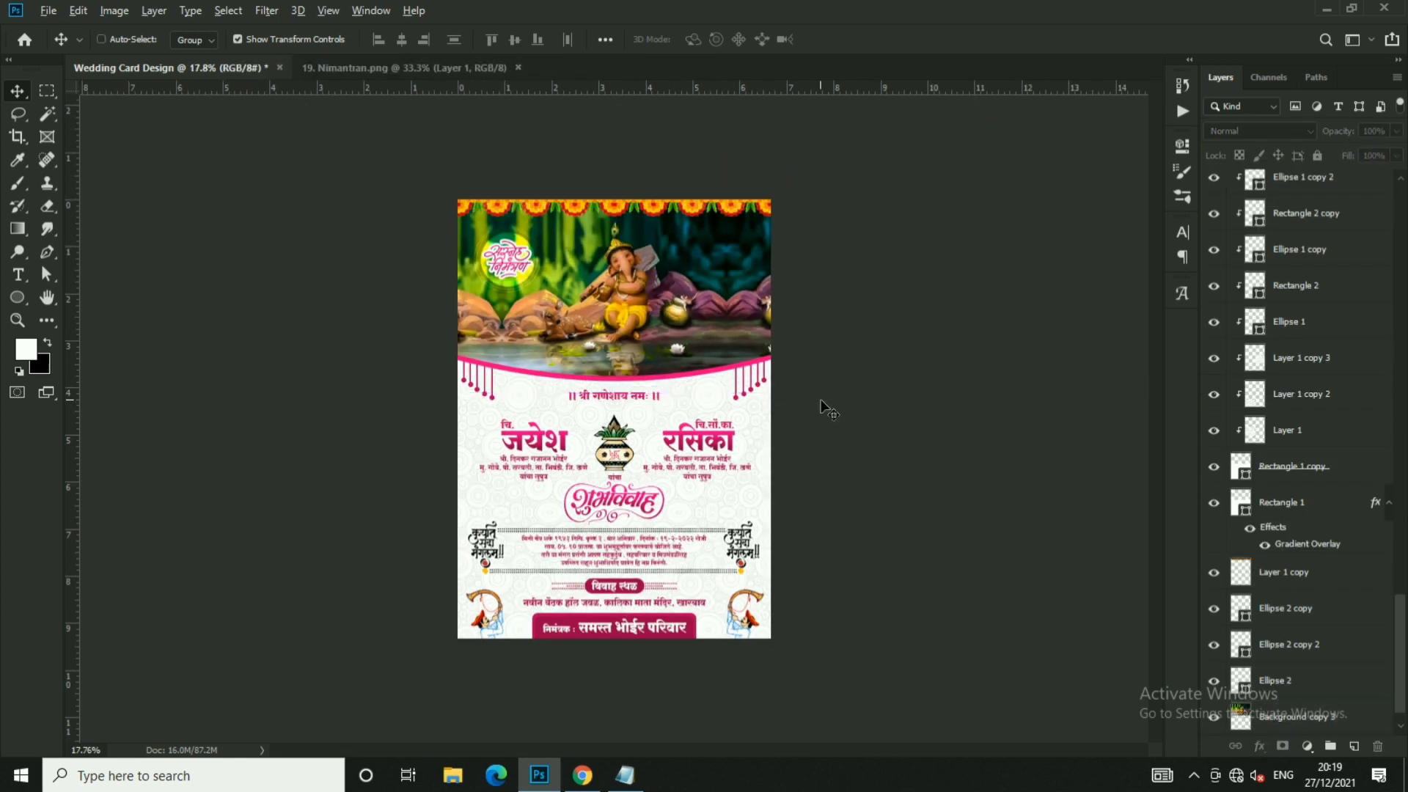